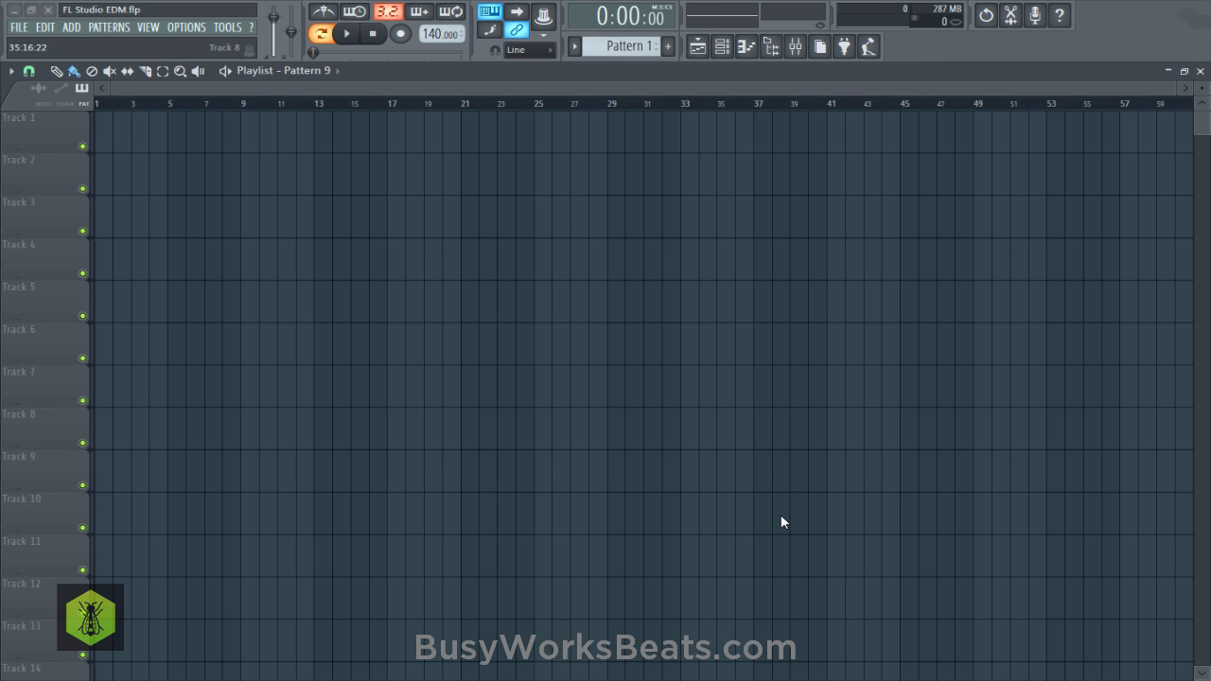
Save the project, turn on the metronome and set the project tempo to 128 BPM while listening to playback.
key("ctrl+s")
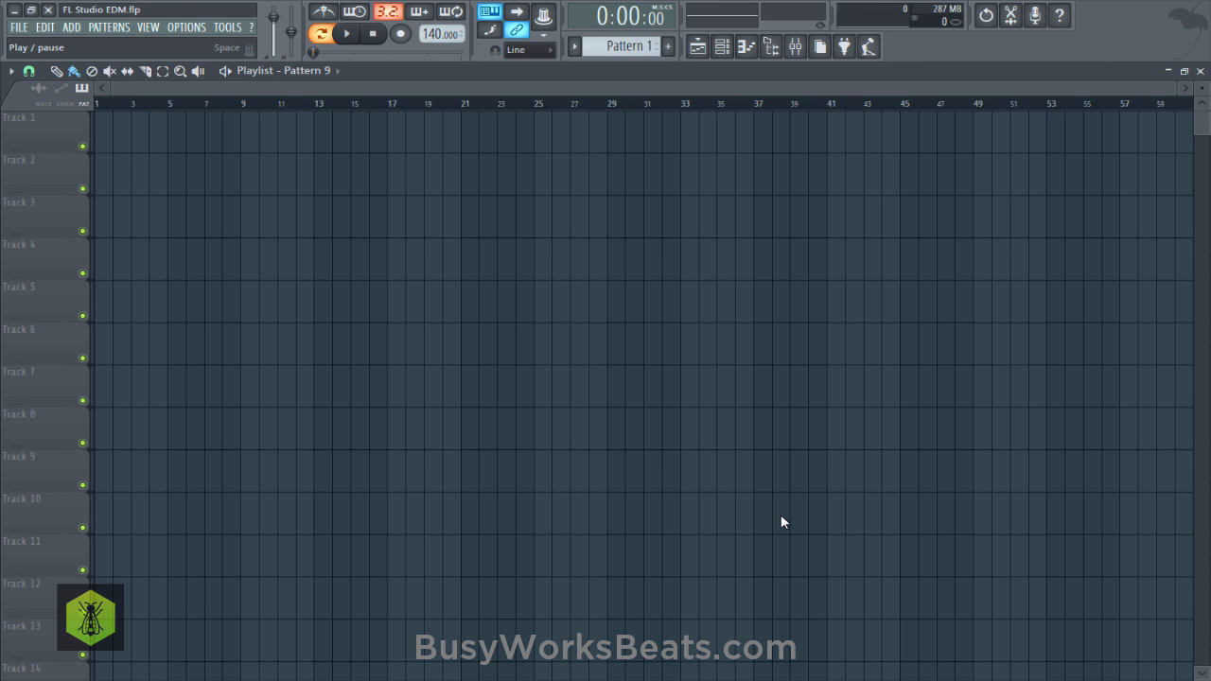
key("ctrl+m")
key("space")
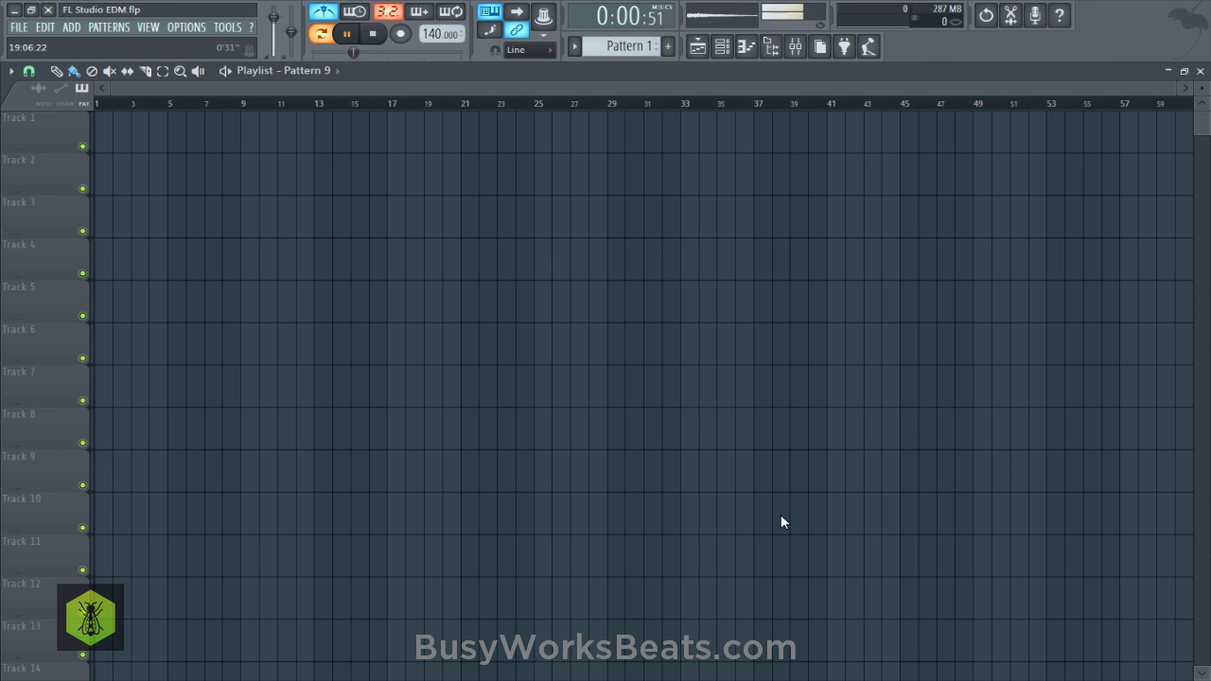
left_click_drag(433, 34, 434, 53)
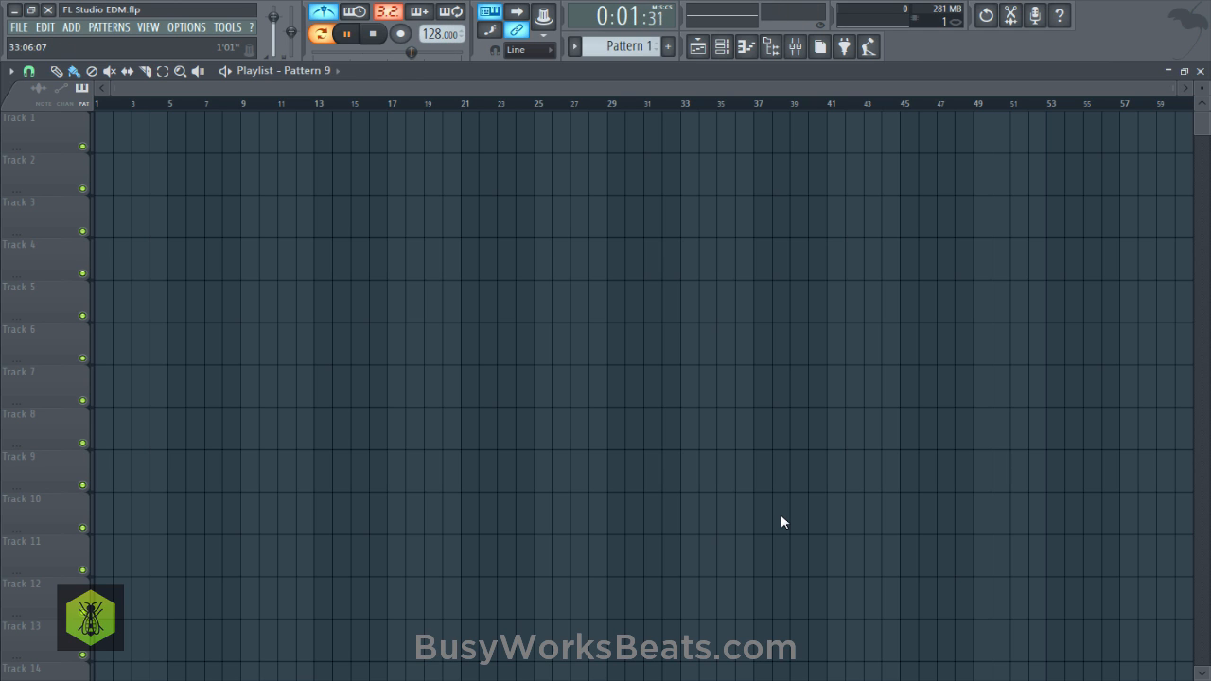
key("space")
Show the channel rack and replace its Sampler channel with the GMS synthesizer.
key("F6")
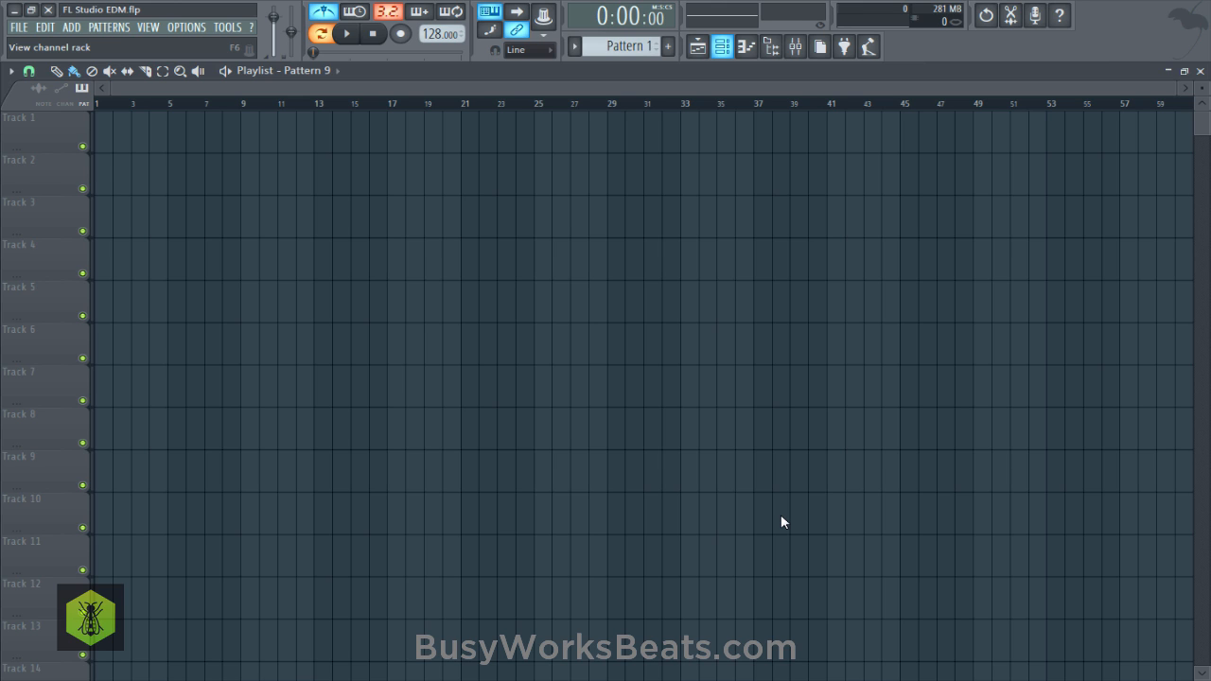
left_click(722, 46)
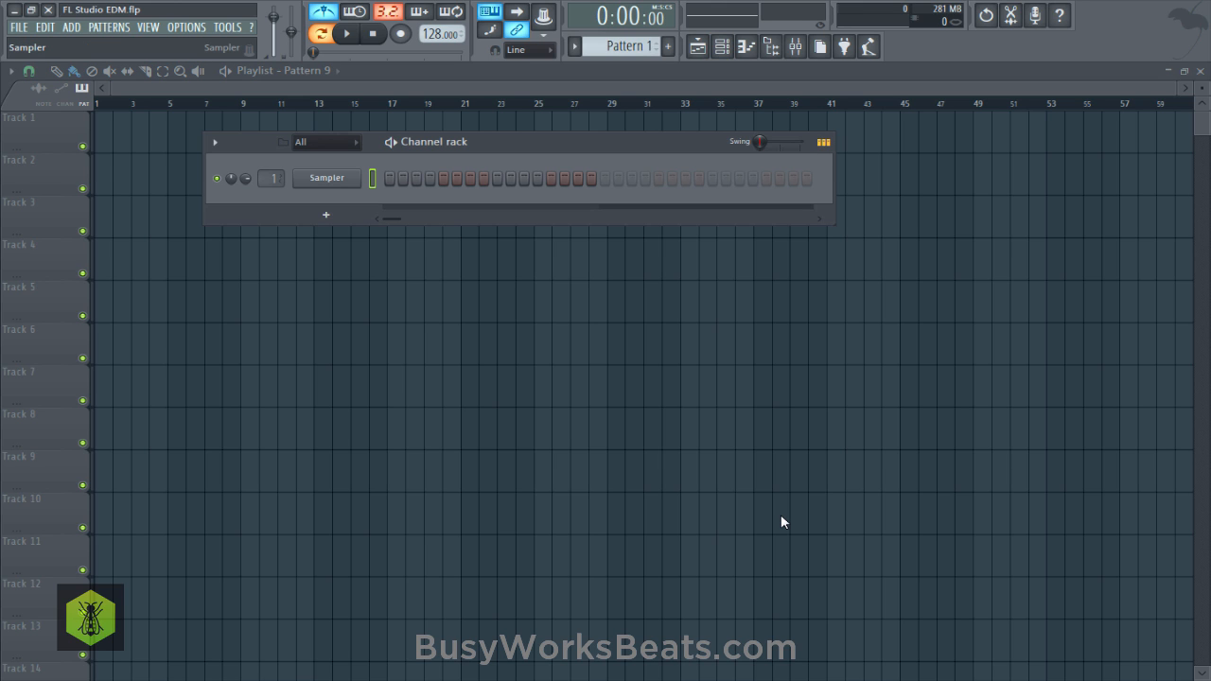
right_click(328, 178)
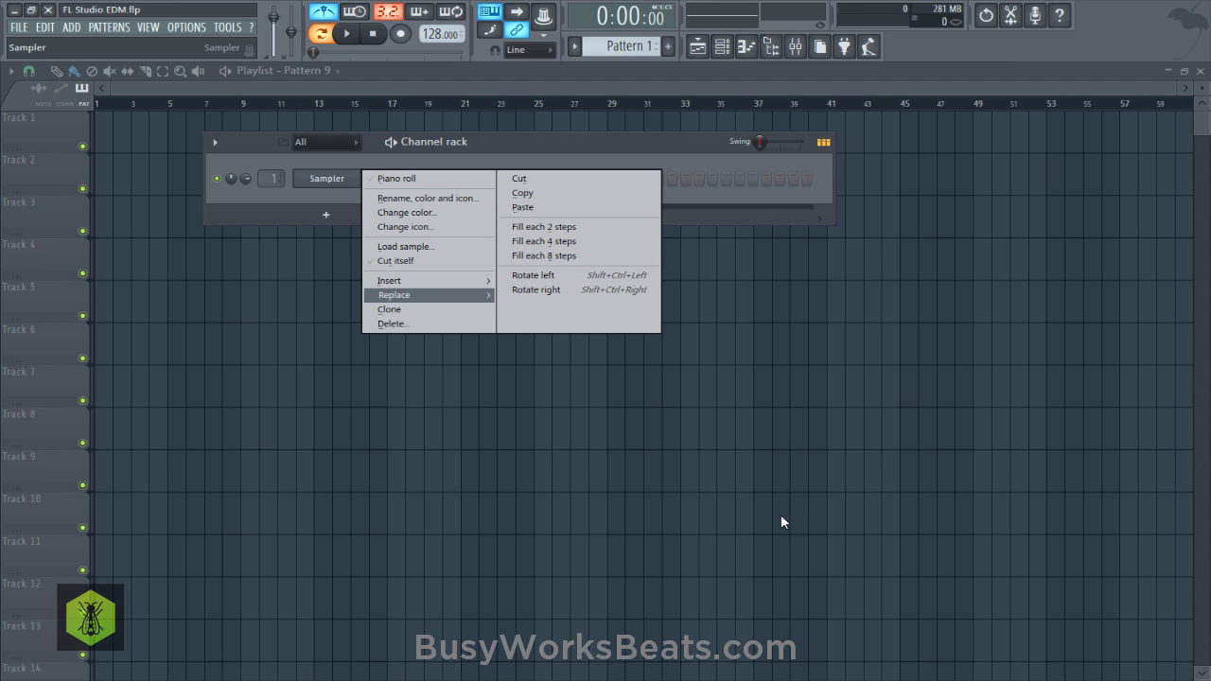
mouse_move(394, 295)
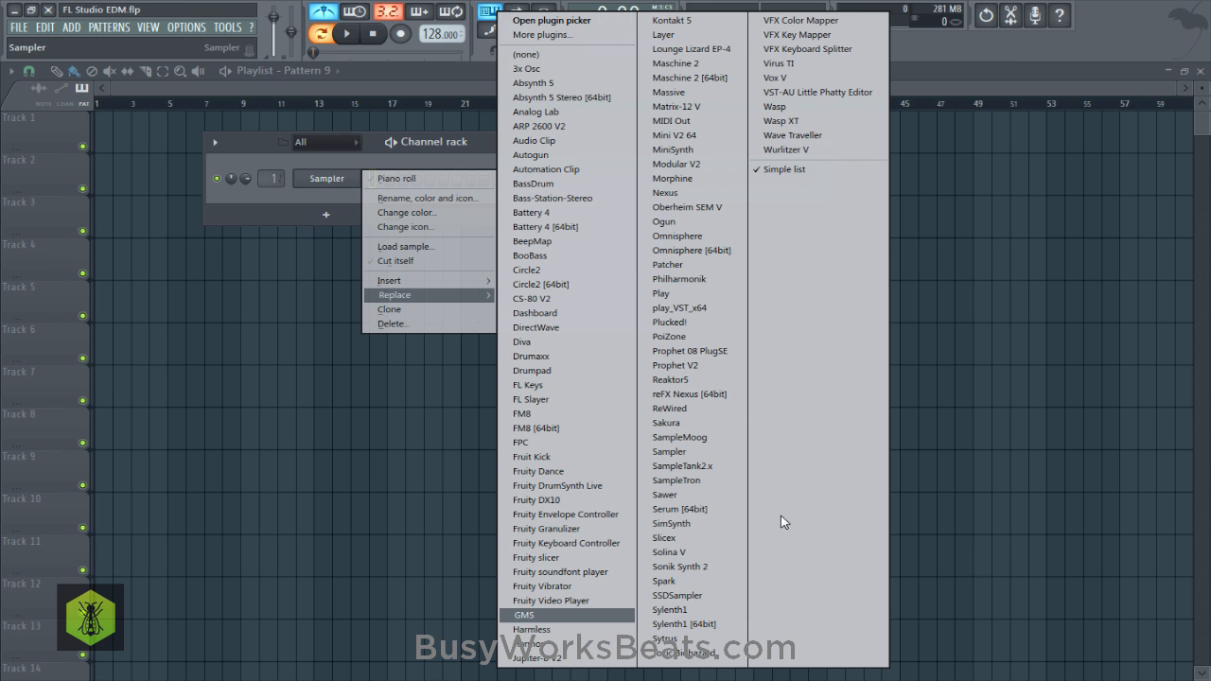
left_click(568, 615)
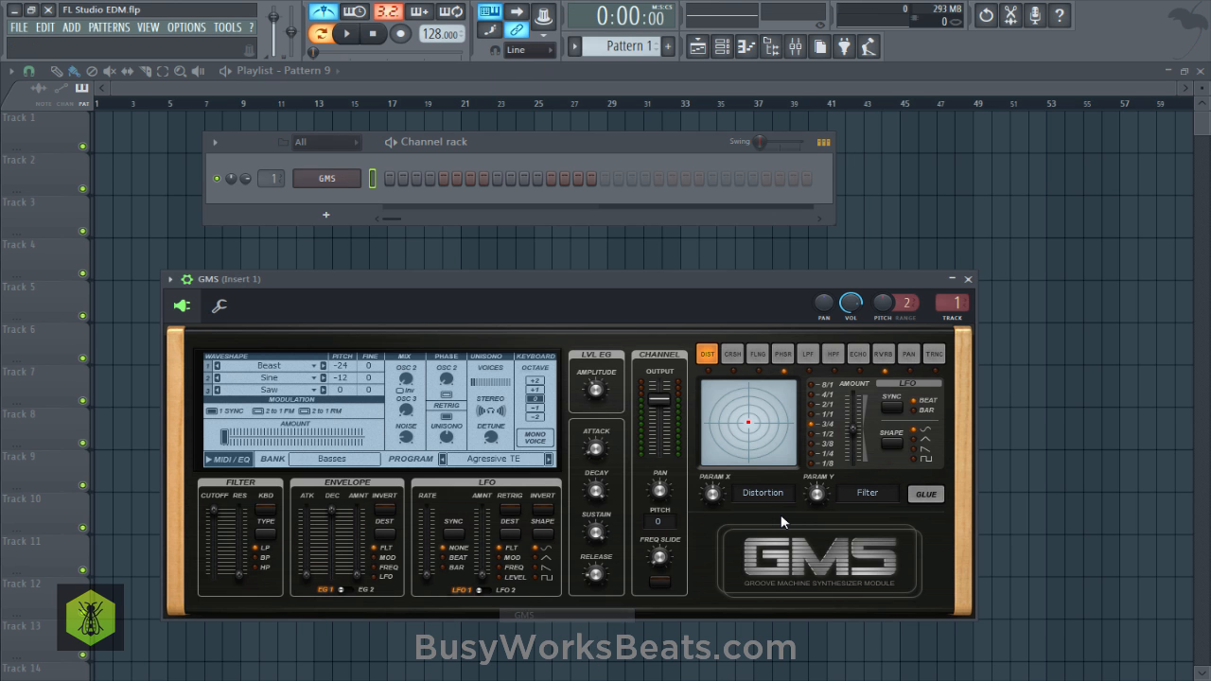
Load the Default program from the User bank in GMS and save the project.
left_click_drag(568, 278, 570, 193)
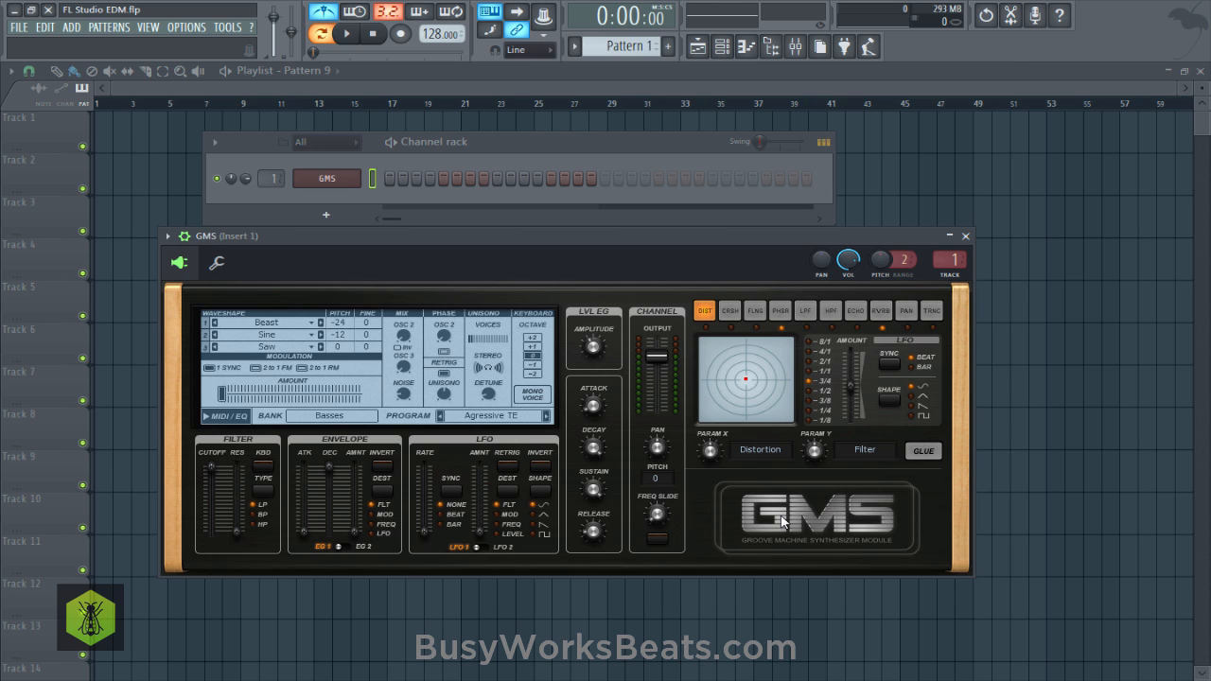
left_click(331, 416)
left_click(465, 485)
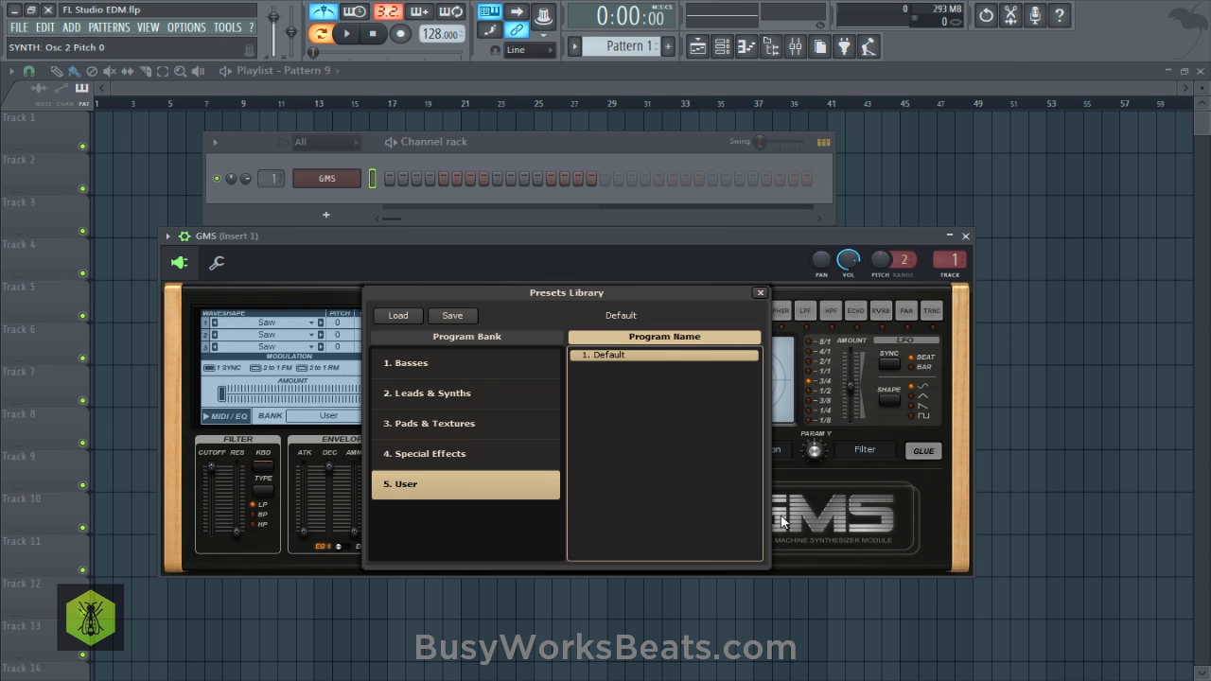
left_click(781, 522)
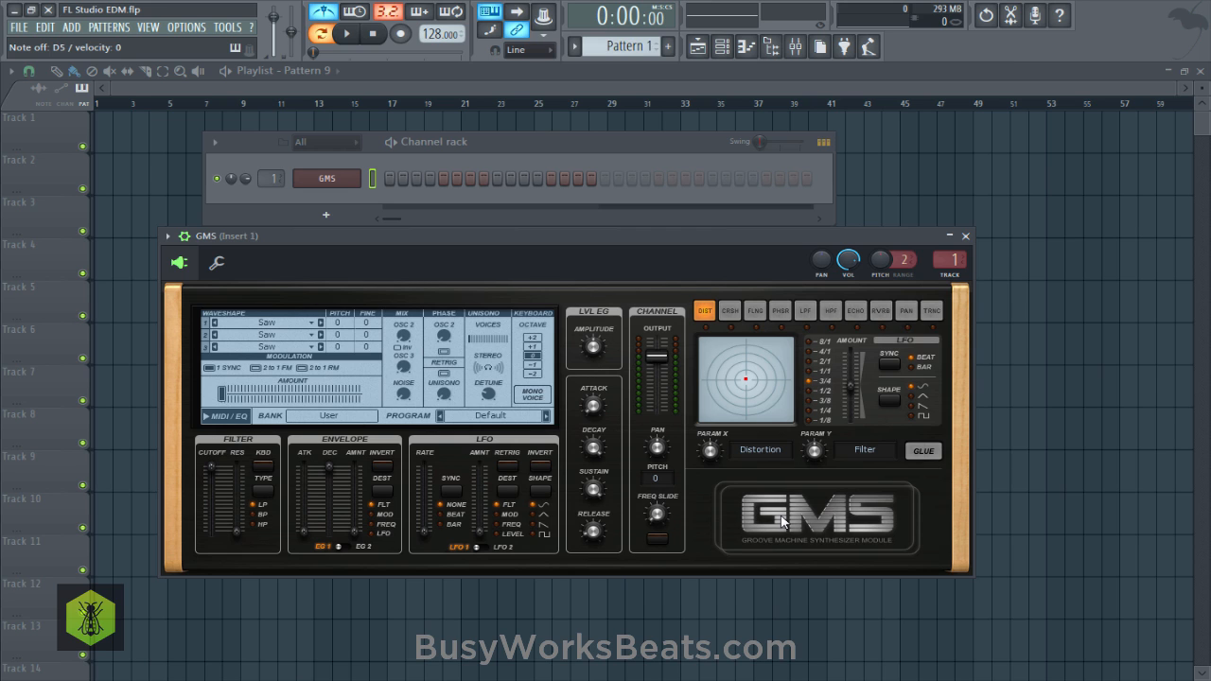
key("ctrl+s")
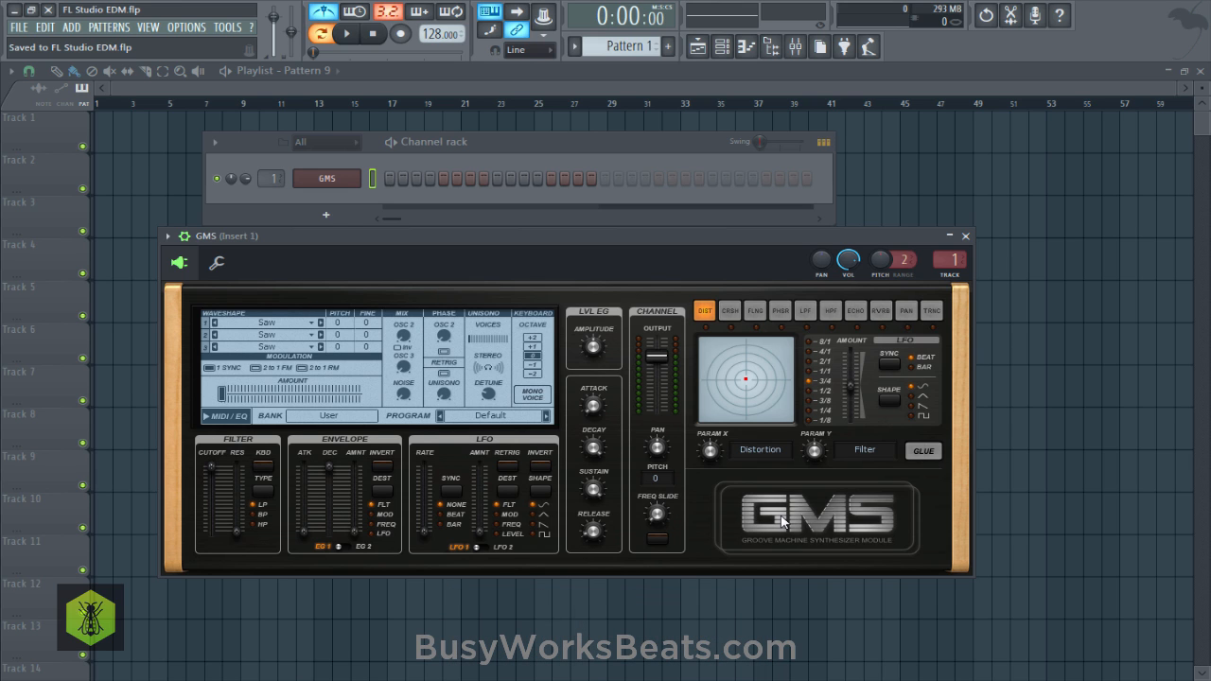
key("ctrl+s")
Audition the default GMS sound by playing a few notes.
key("v")
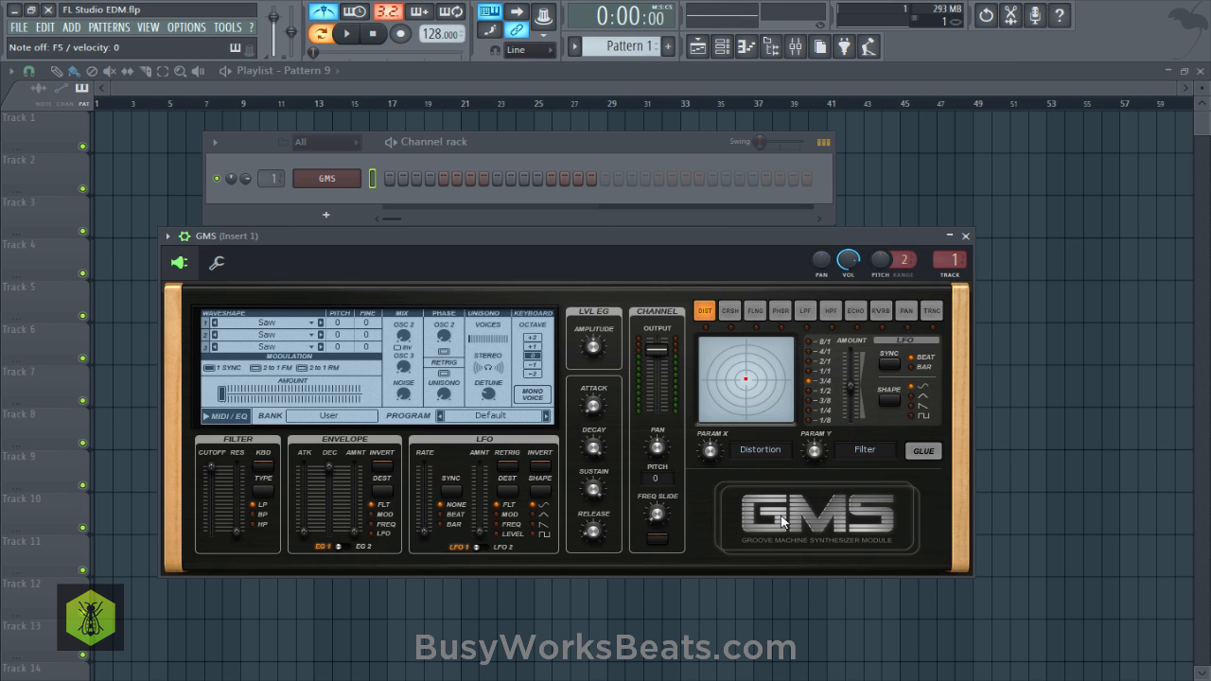
key("v")
key("x")
key("ctrl+m")
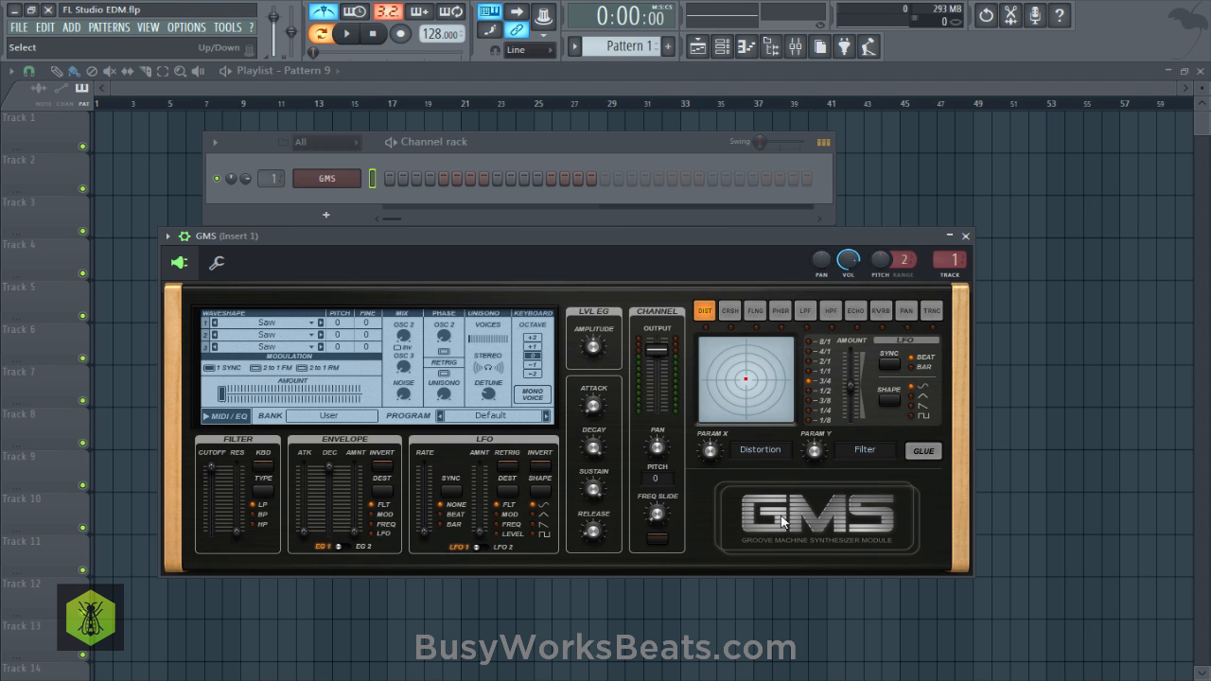
Open the piano roll for the GMS channel and place a G4 note at the start of bar 1.
right_click(327, 179)
left_click(398, 179)
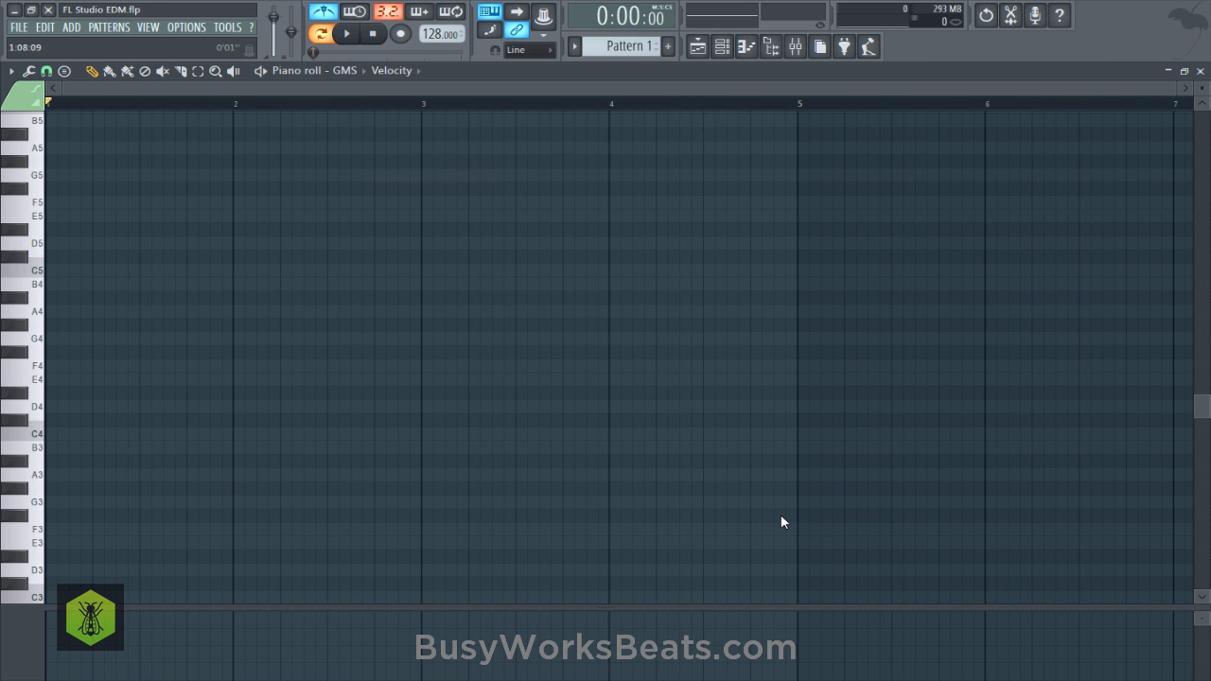
scroll(781, 522, "up", 1)
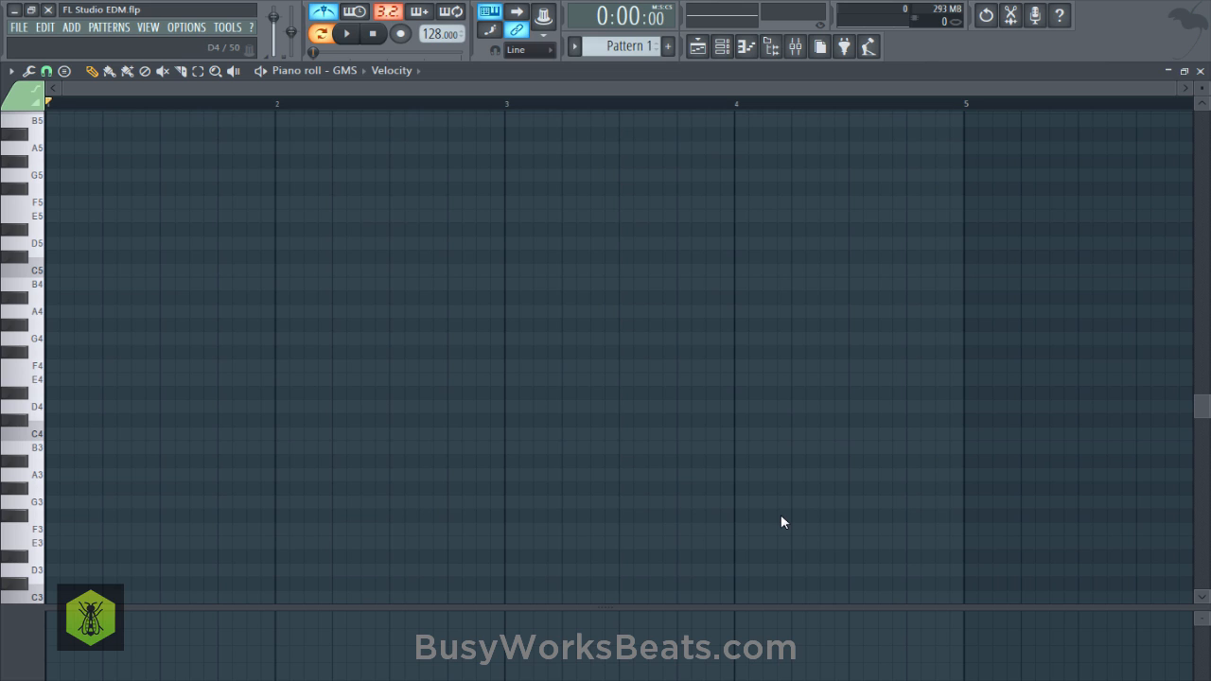
left_click(53, 339)
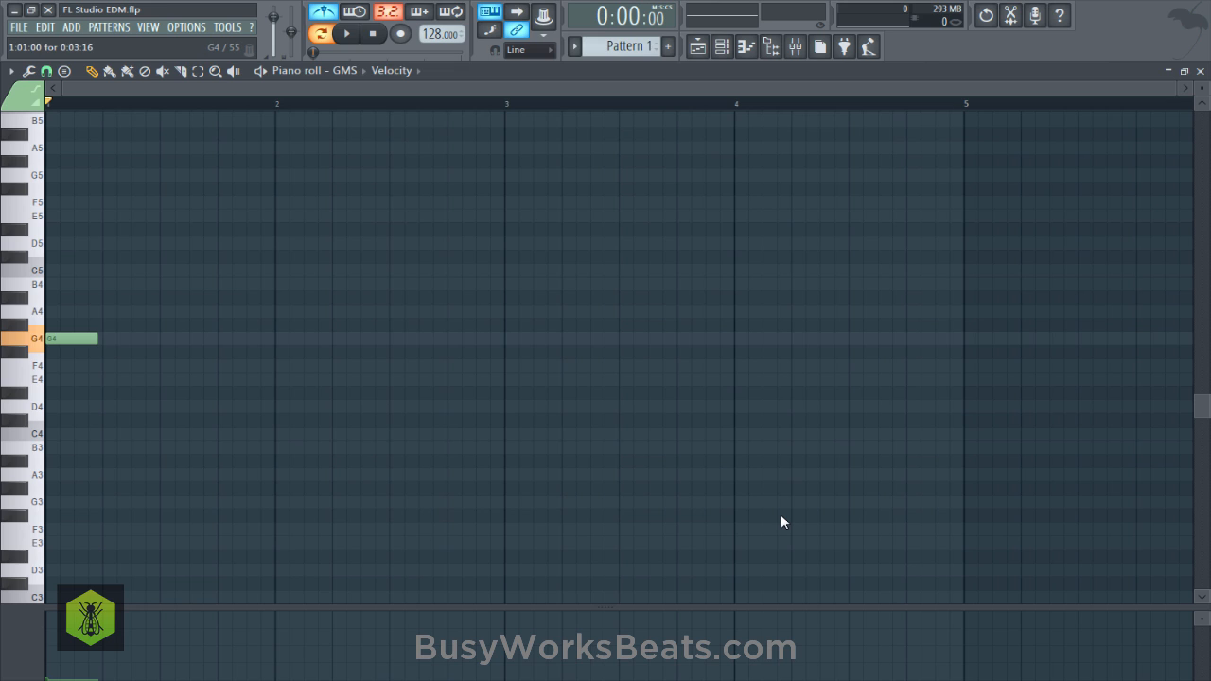
right_click(66, 339)
key("b")
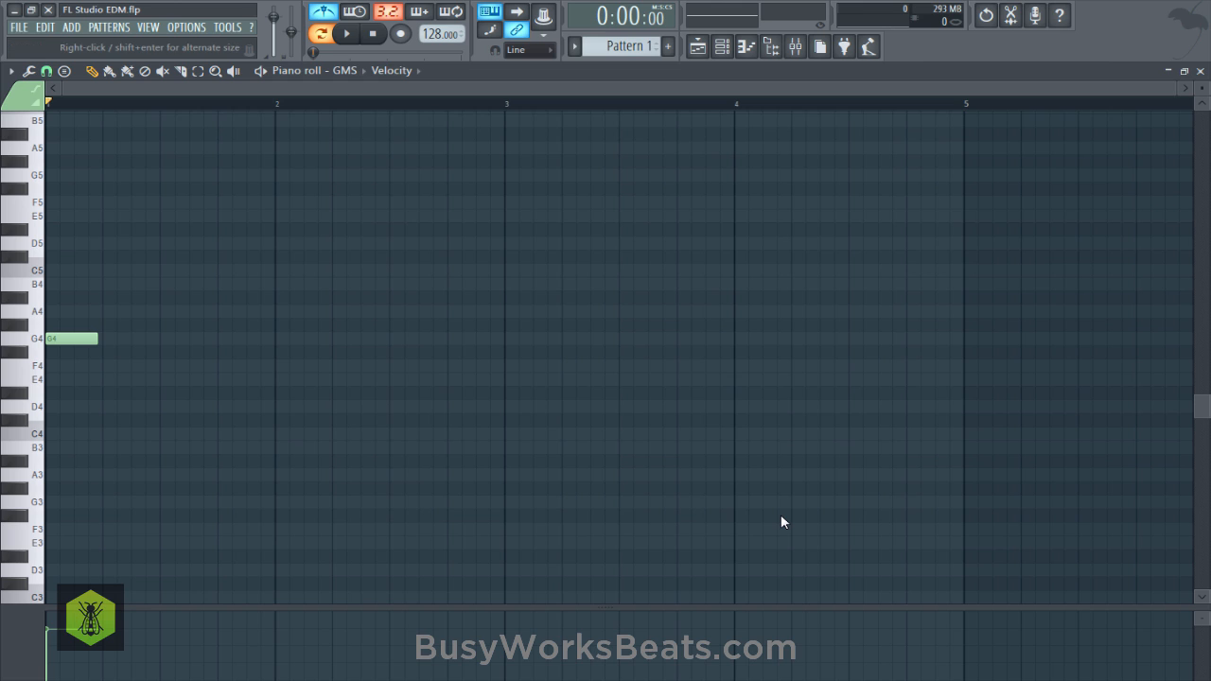
Enlarge the control area beneath the note grid and set its target control to Note velocity.
left_click_drag(142, 608, 142, 677)
left_click_drag(605, 678, 605, 578)
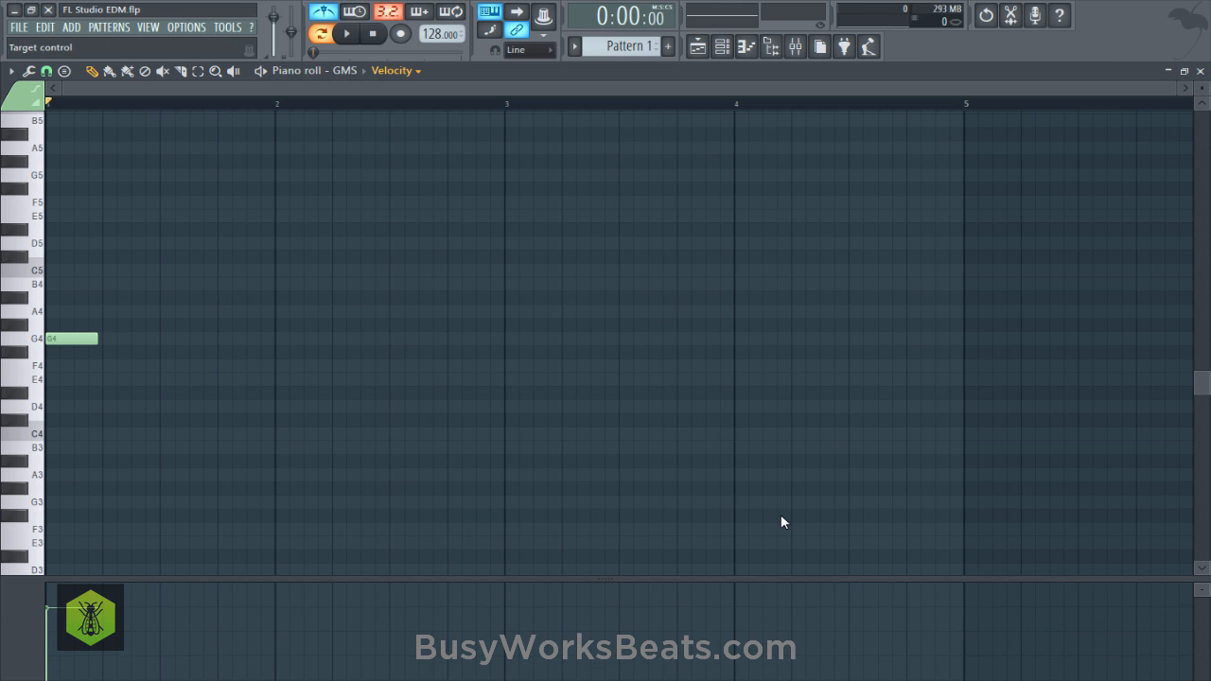
left_click(395, 71)
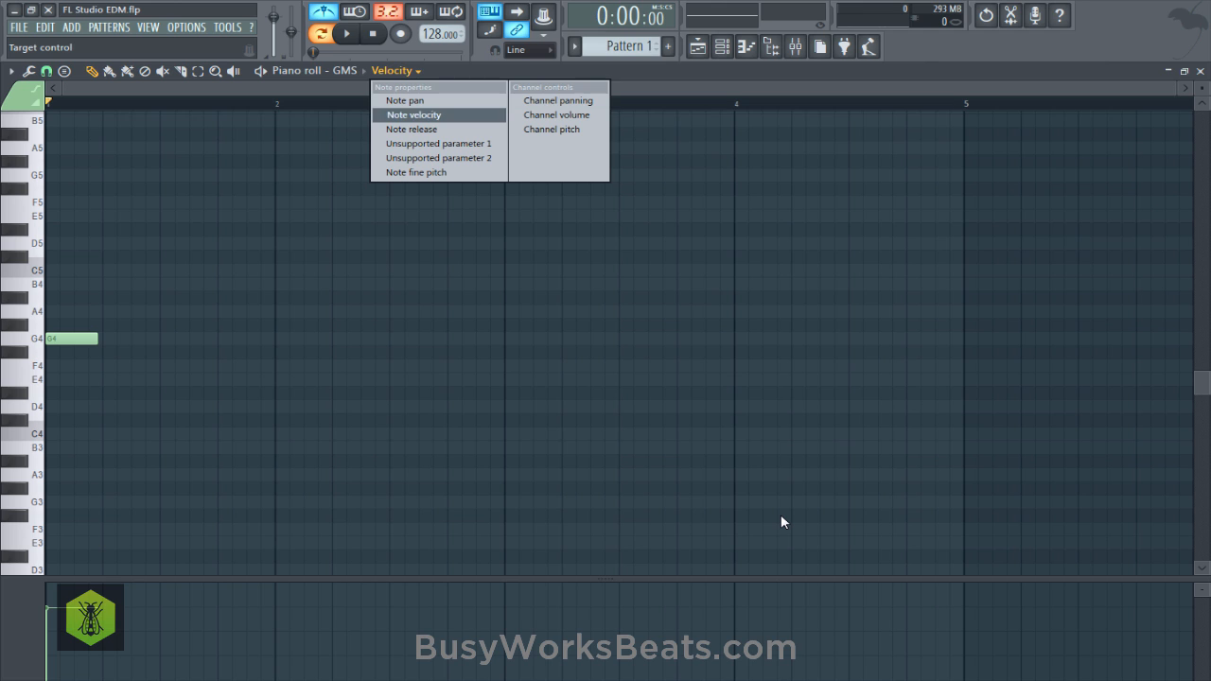
left_click(415, 115)
Play back the G4 note, shorten it to a length of 0:01:16 and save the project.
key("space")
key("space")
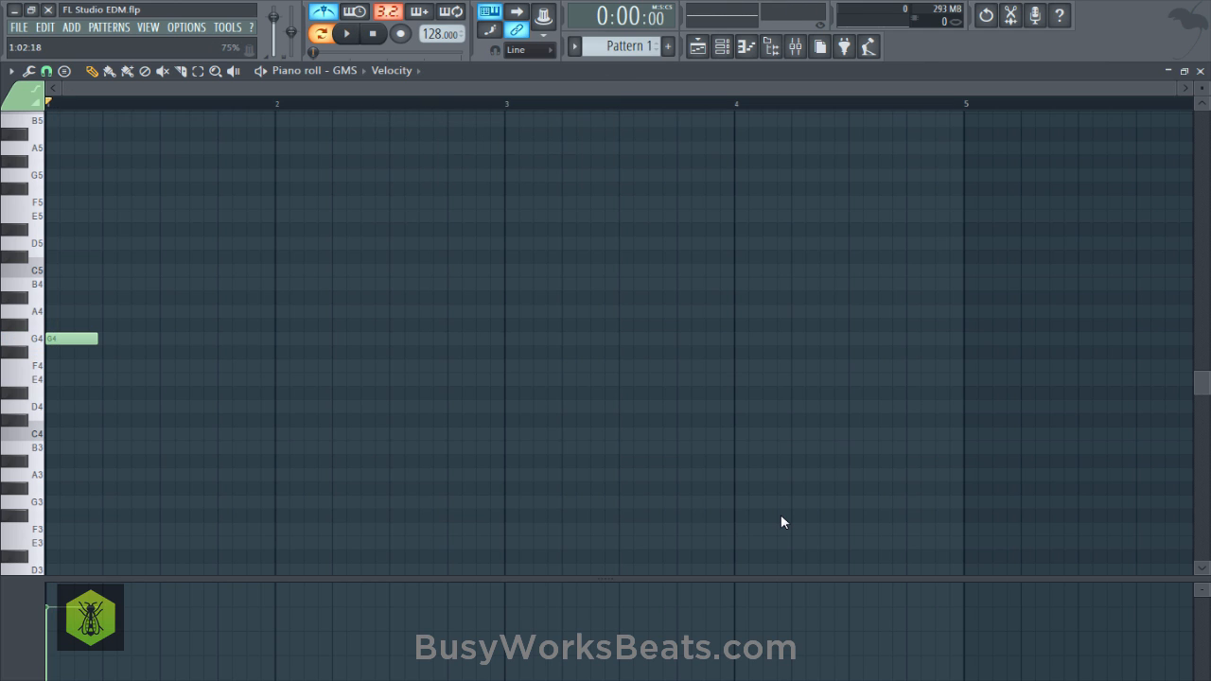
key("space")
key("space")
left_click_drag(96, 339, 68, 339)
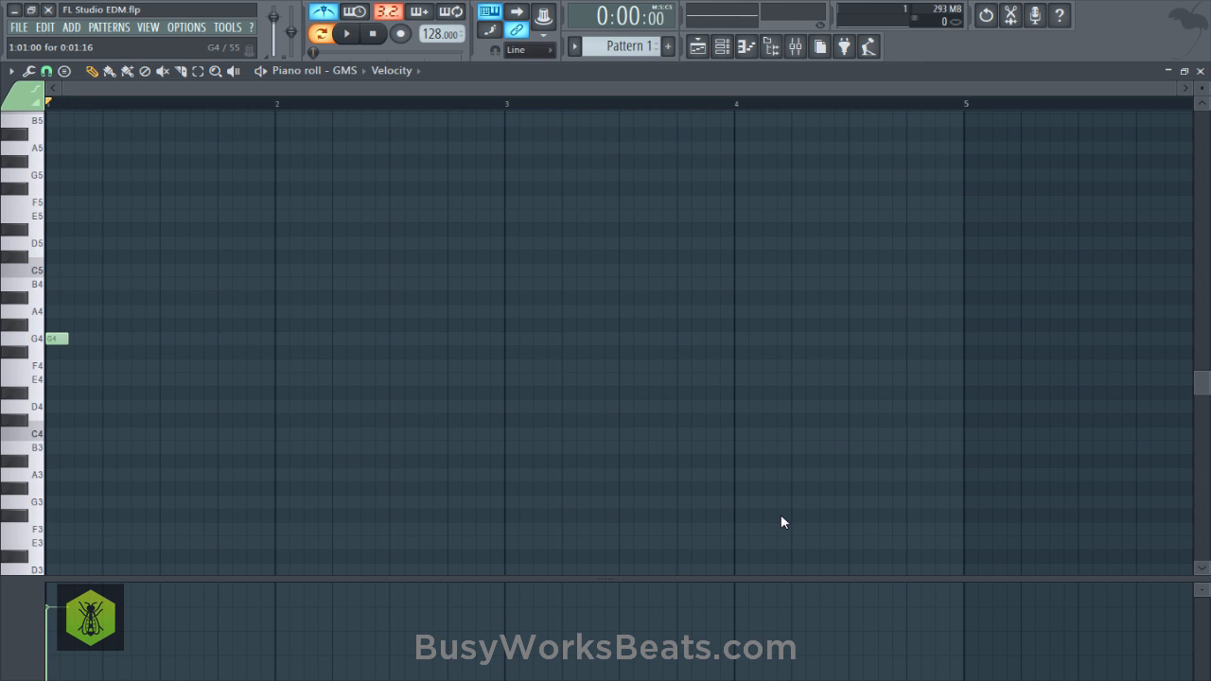
key("ctrl+s")
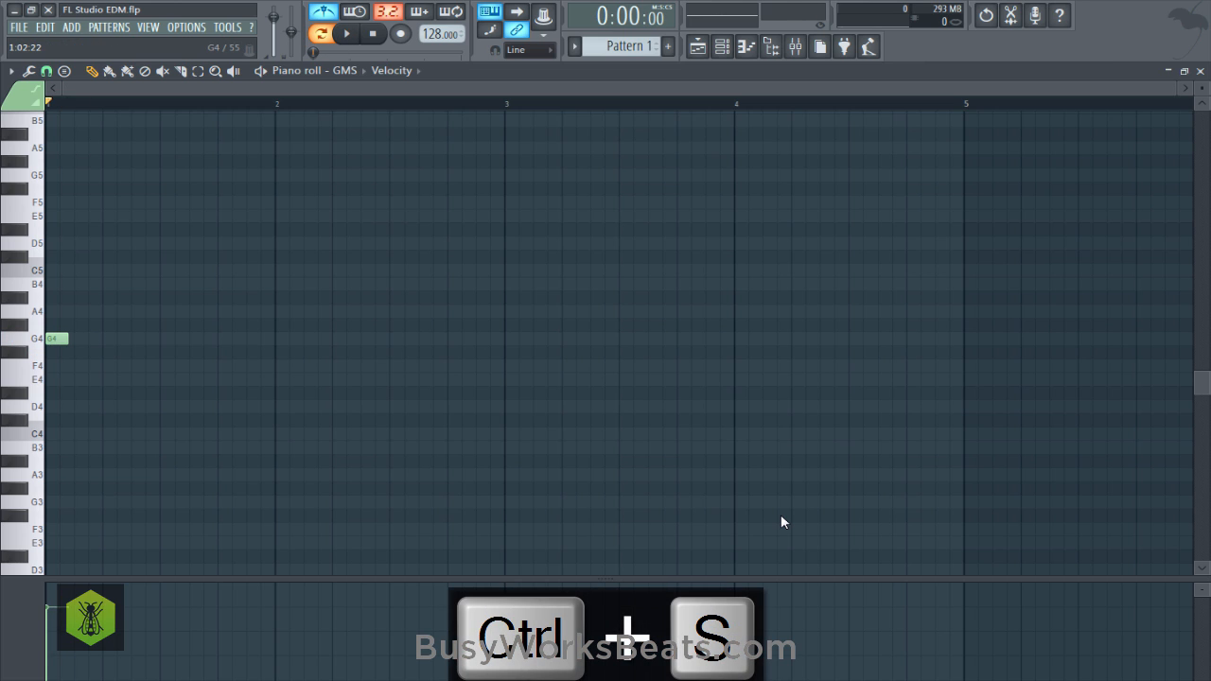
key("ctrl+s")
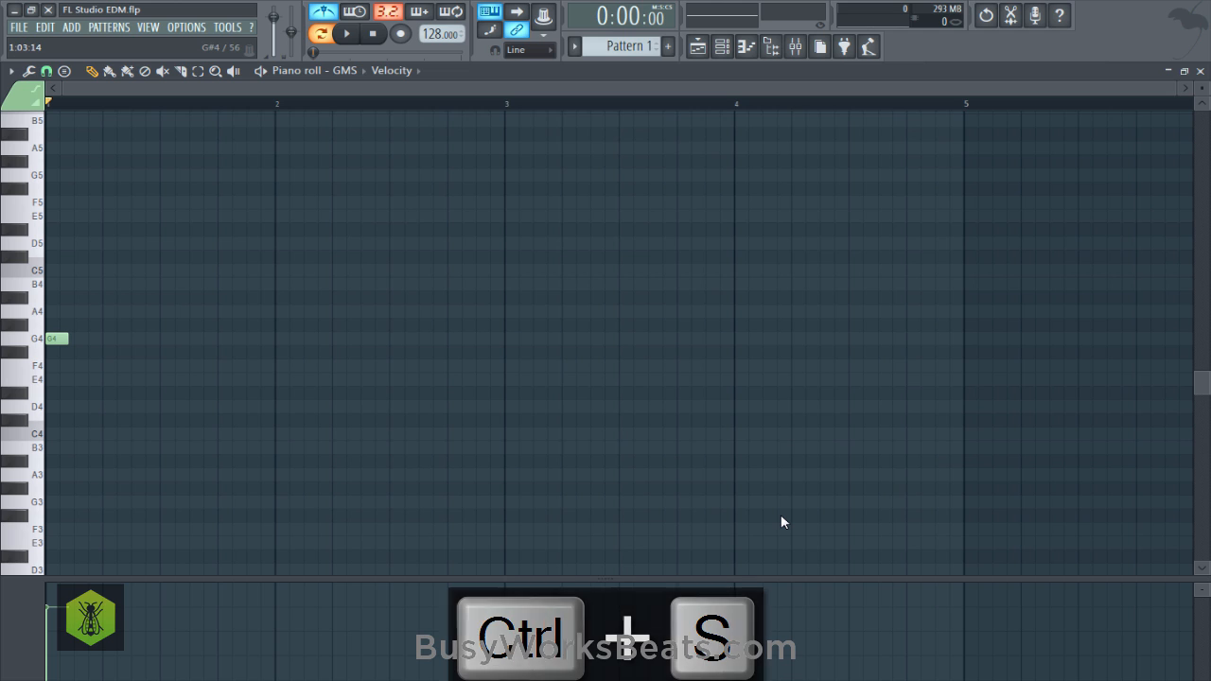
Copy the G4 note to the fourth step of bar 1 and save the project.
key("ctrl+a")
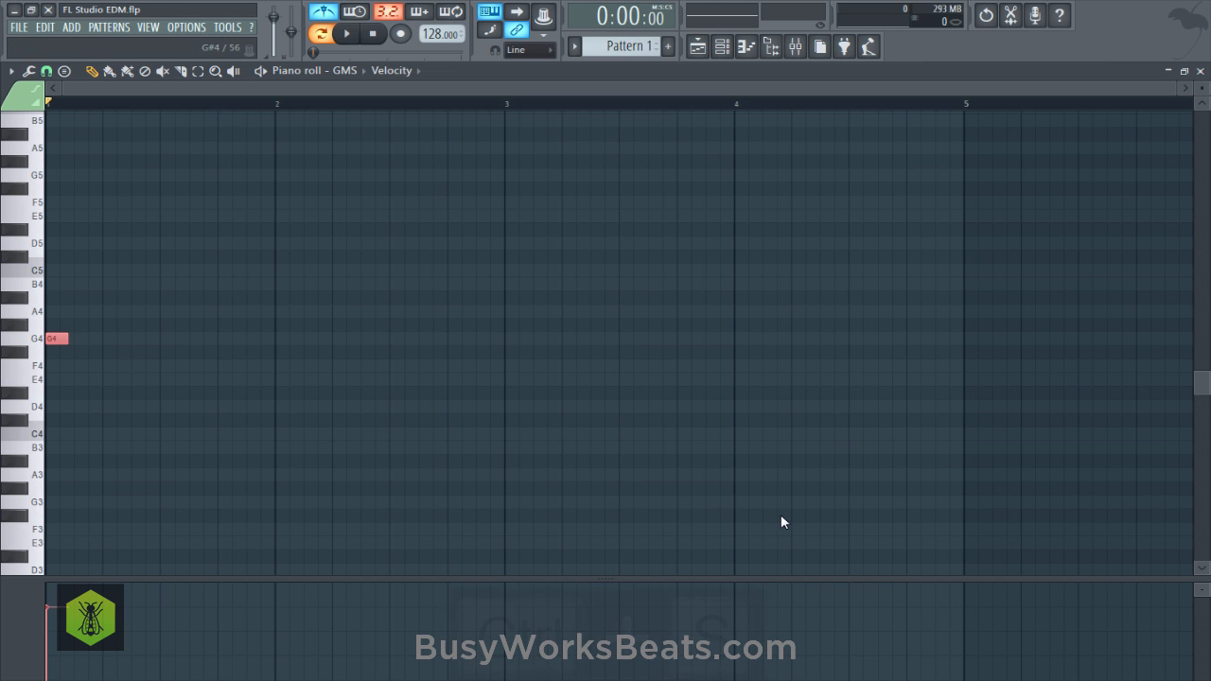
key("ctrl+s")
key("ctrl+s")
key("ctrl+s")
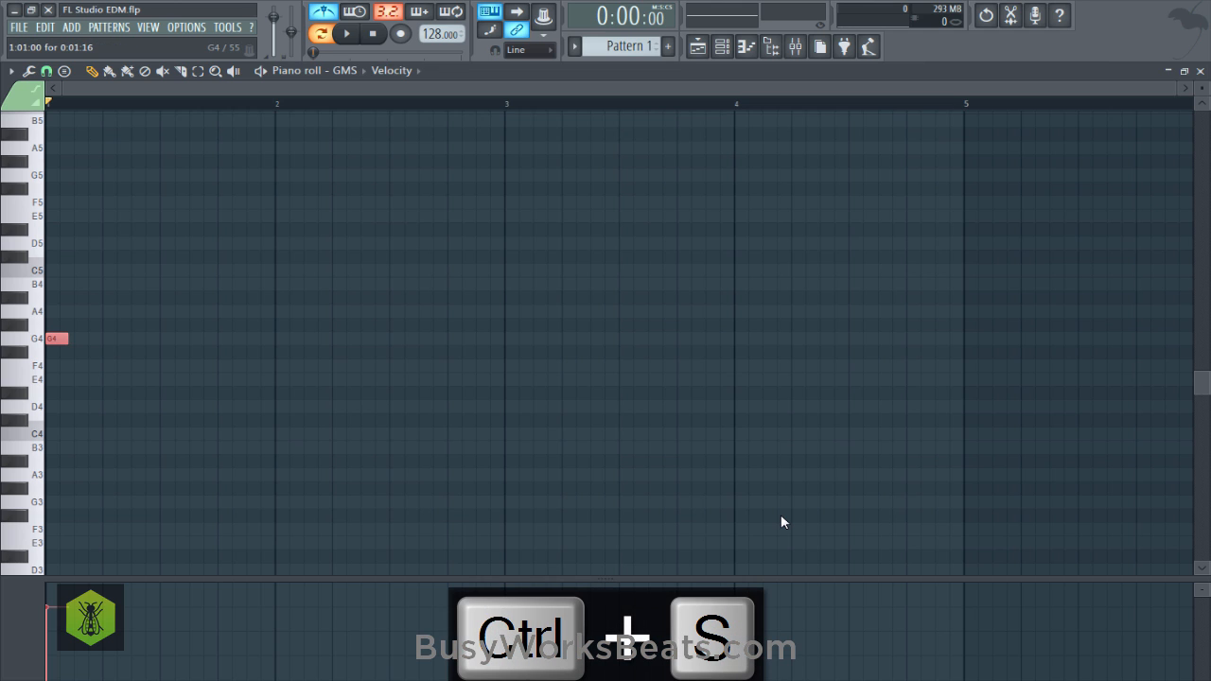
key("ctrl+s")
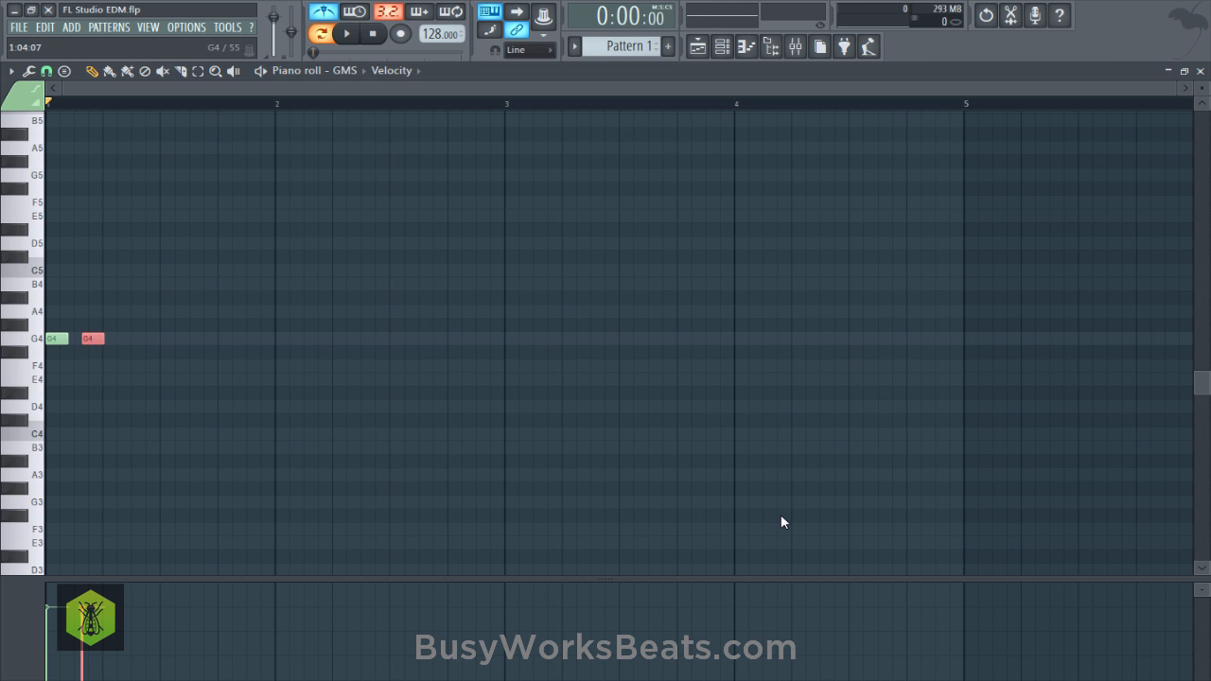
key("ctrl+s")
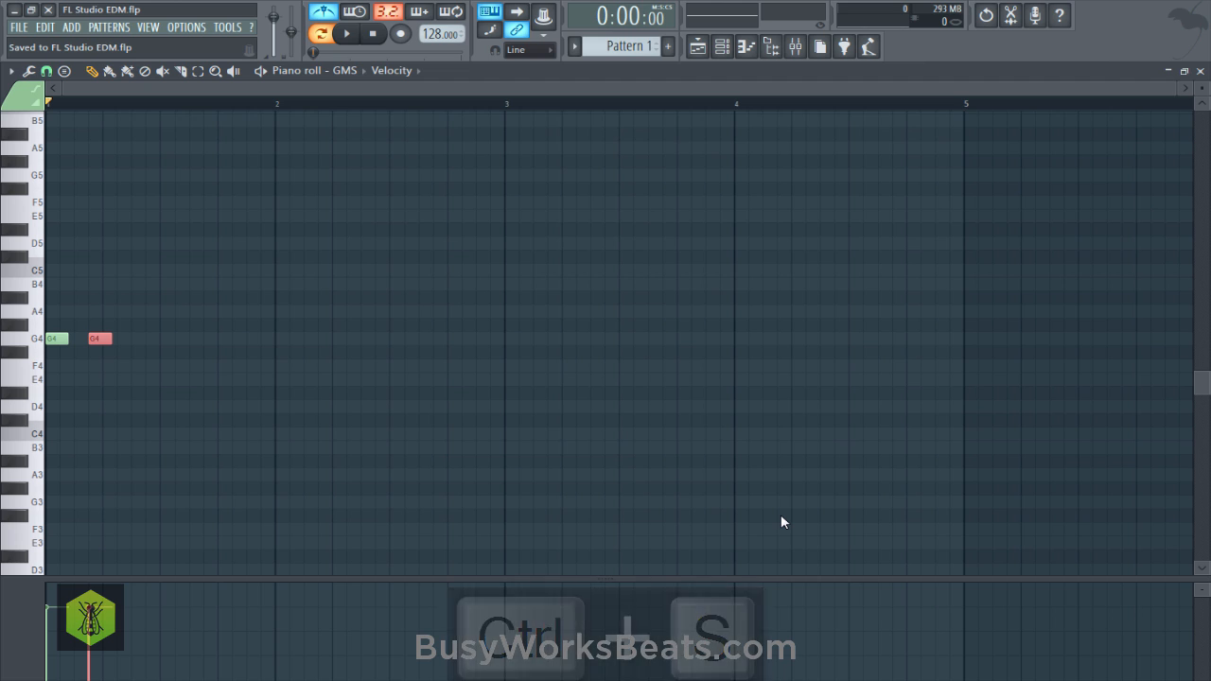
Play back the two G4 notes, transpose both up one semitone to G#4 and clear the selection.
key("space")
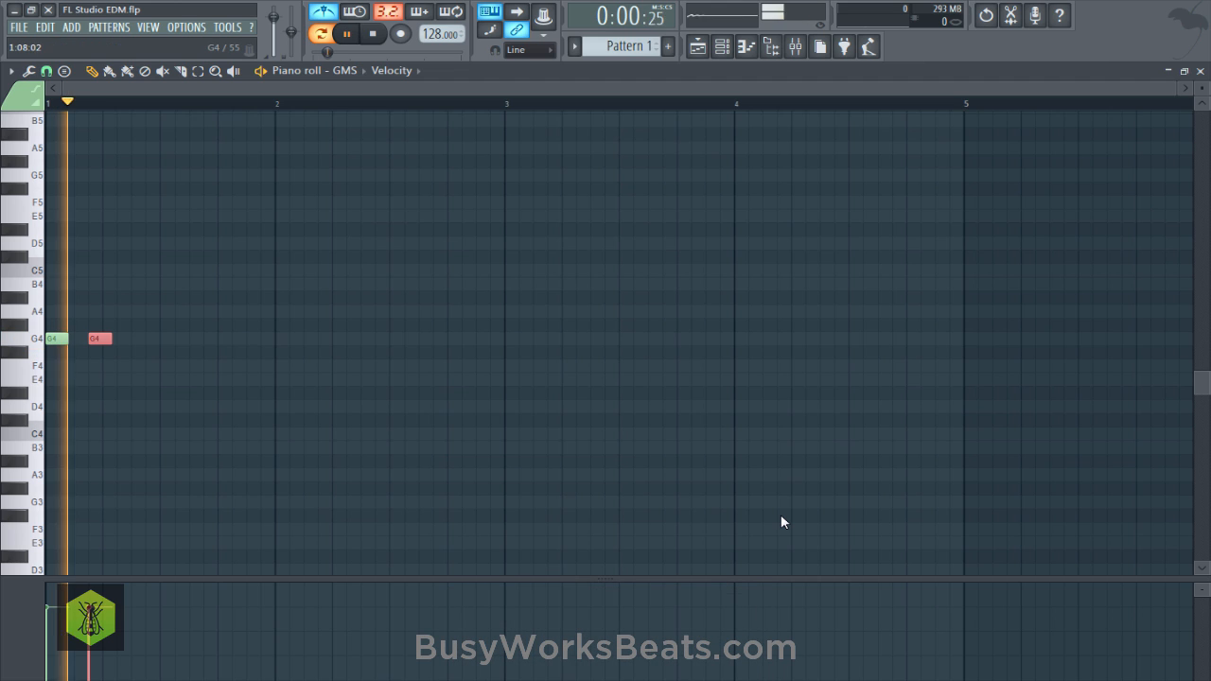
key("space")
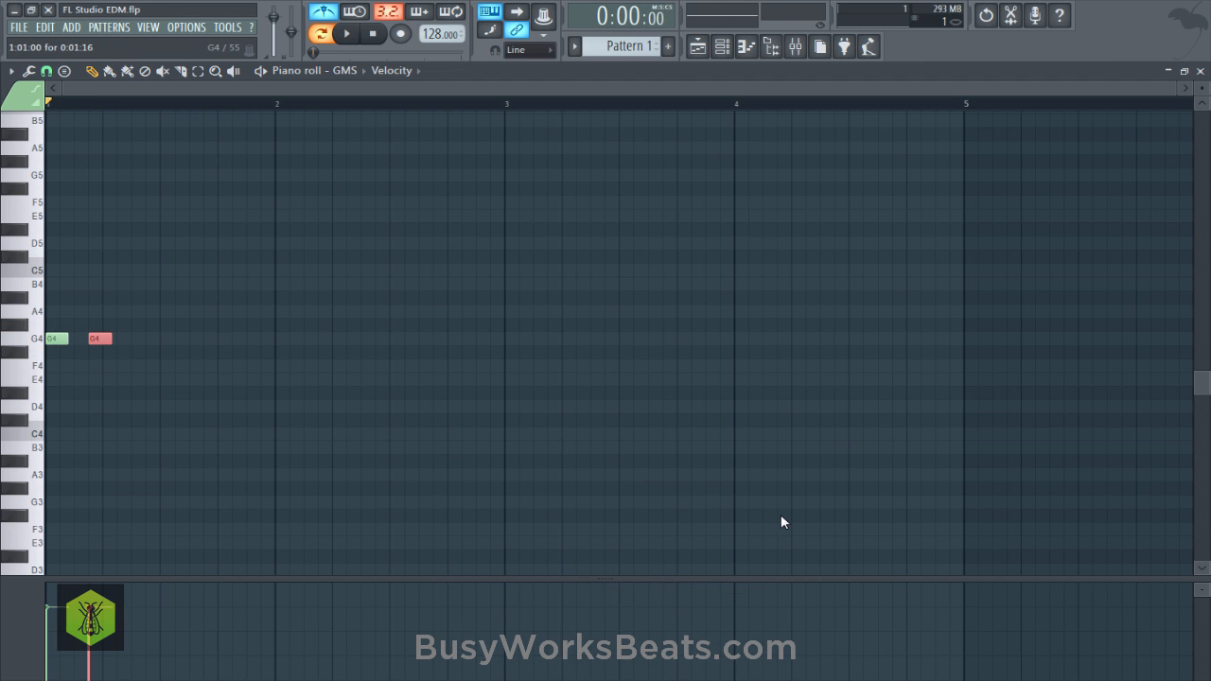
key("ctrl+a")
key("ctrl+s")
key("shift+Up")
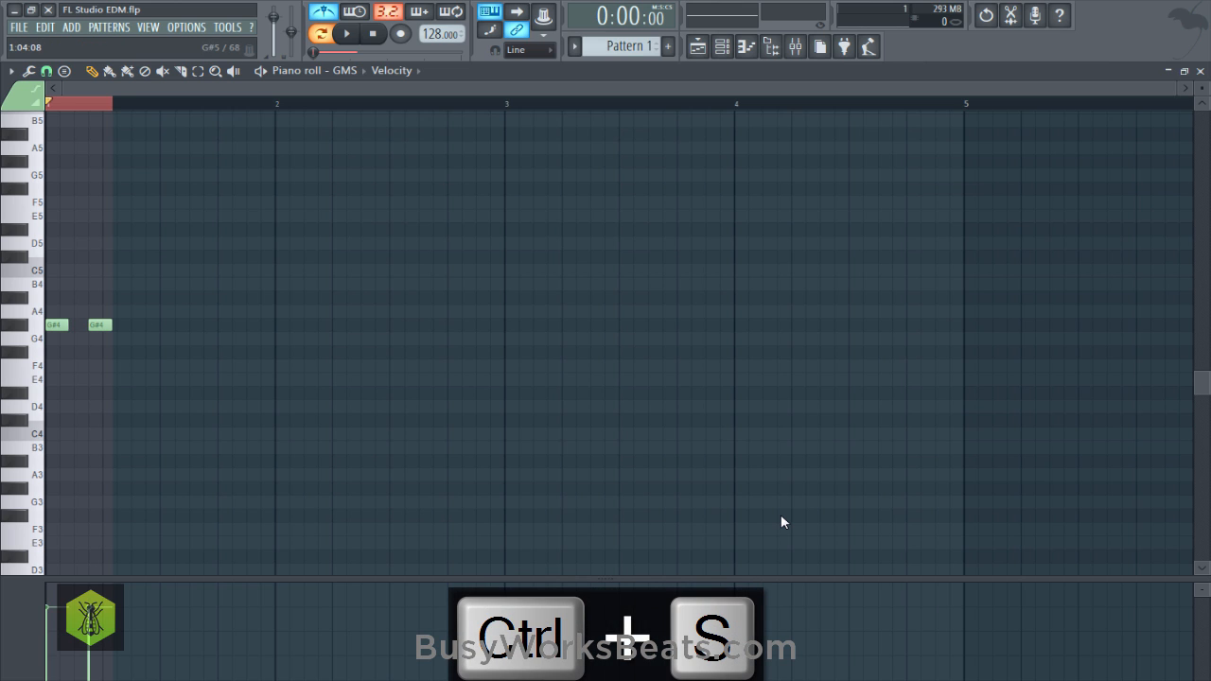
key("ctrl+d")
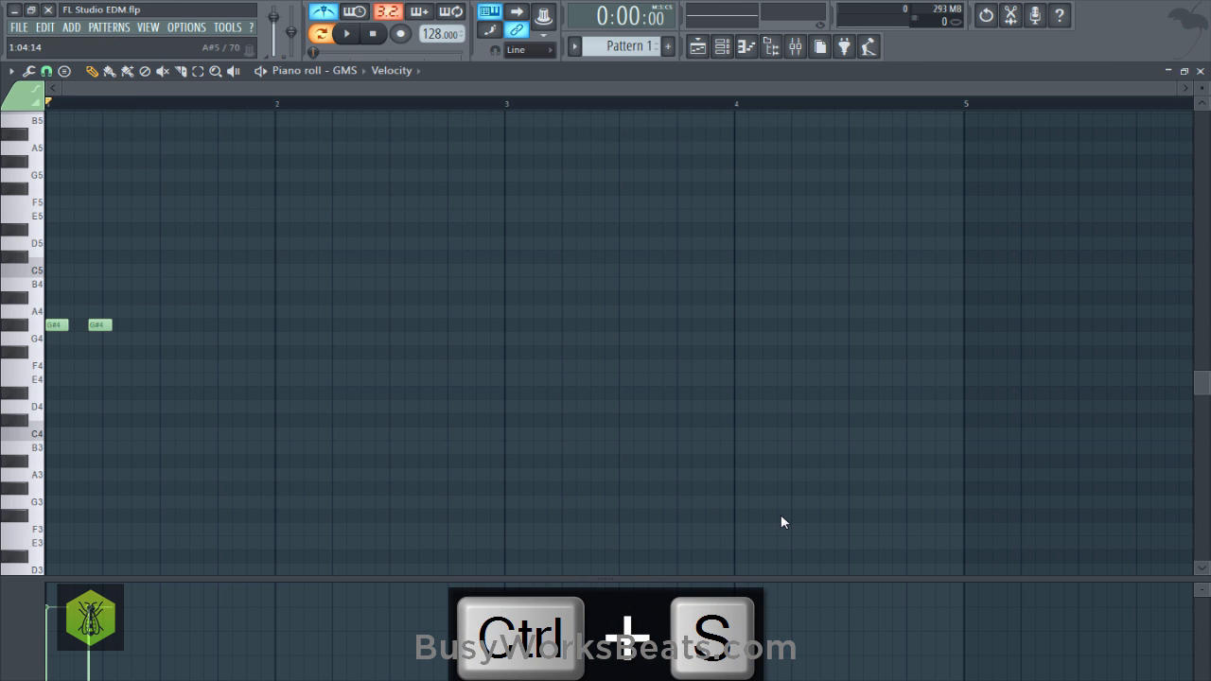
Move the second G#4 note one step later to the start of beat 2, save the project and play it back.
key("space")
key("space")
left_click_drag(100, 324, 113, 325)
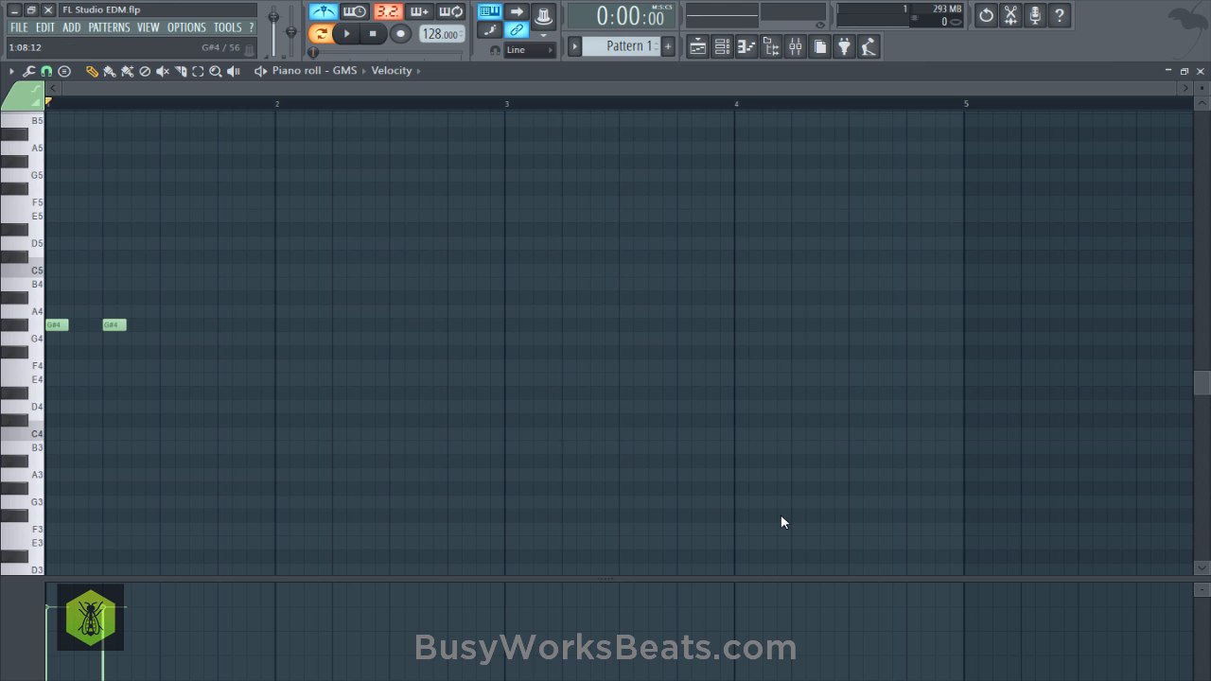
key("ctrl+s")
key("space")
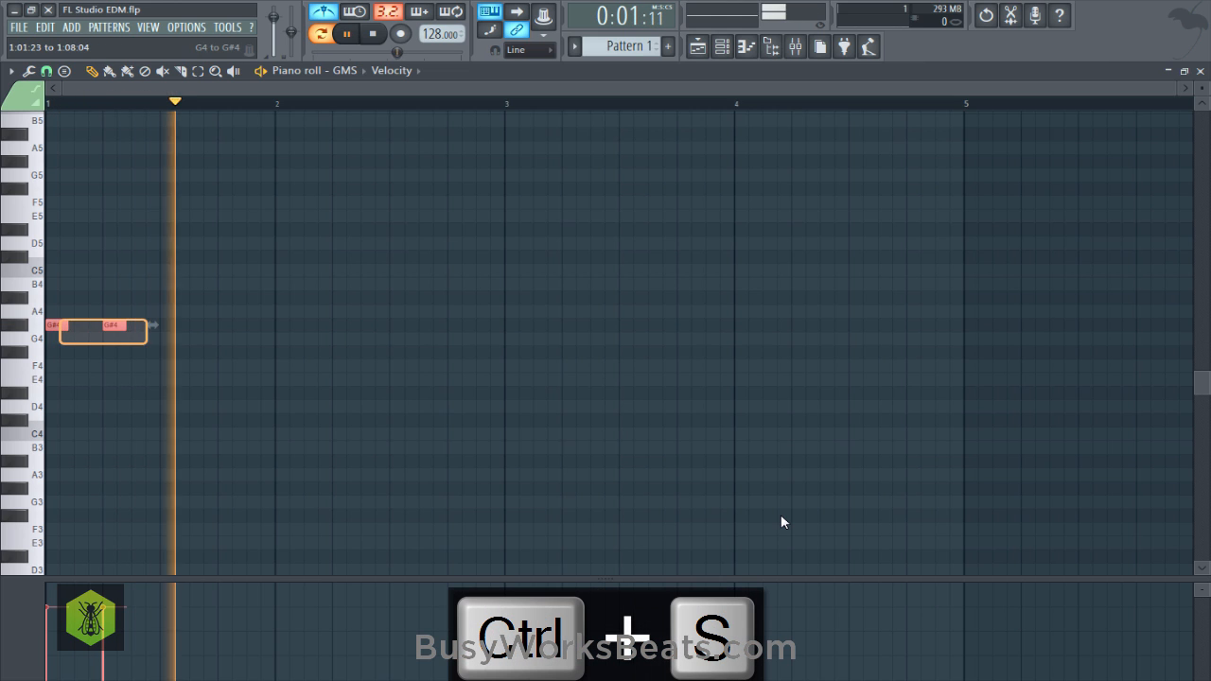
key("space")
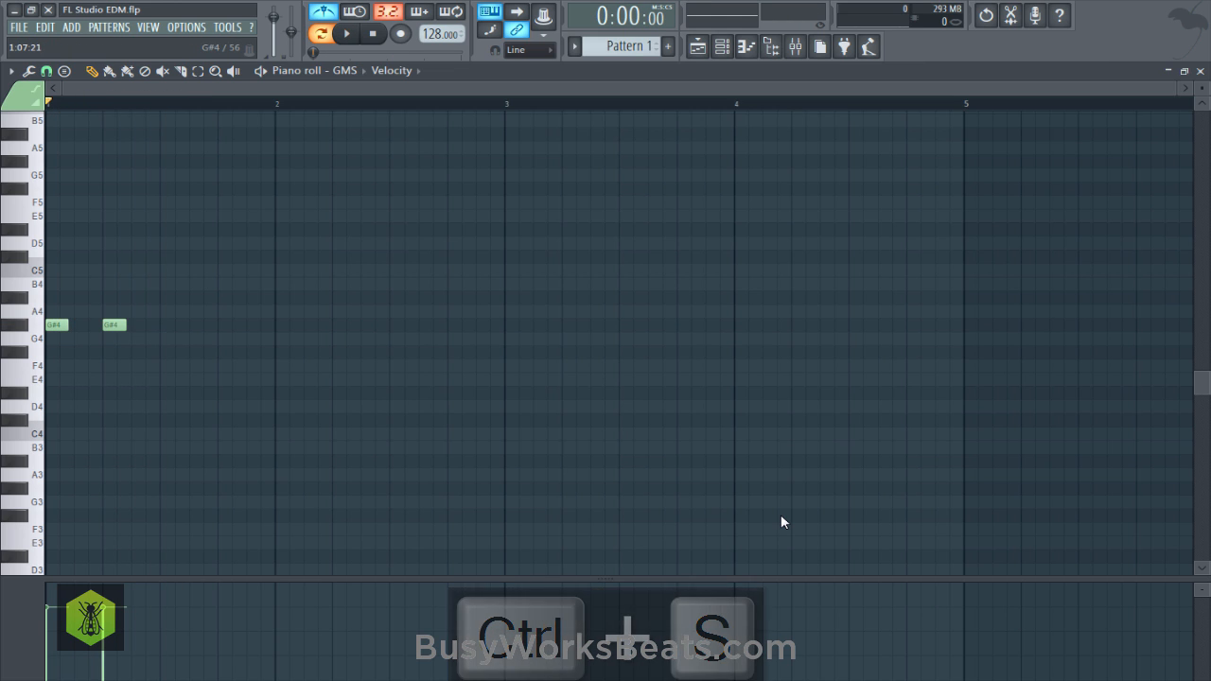
Play back the two notes, add two G#4 notes in beat 3 and a G4 on beat 4 of bar 1, and save the project.
key("ctrl+s")
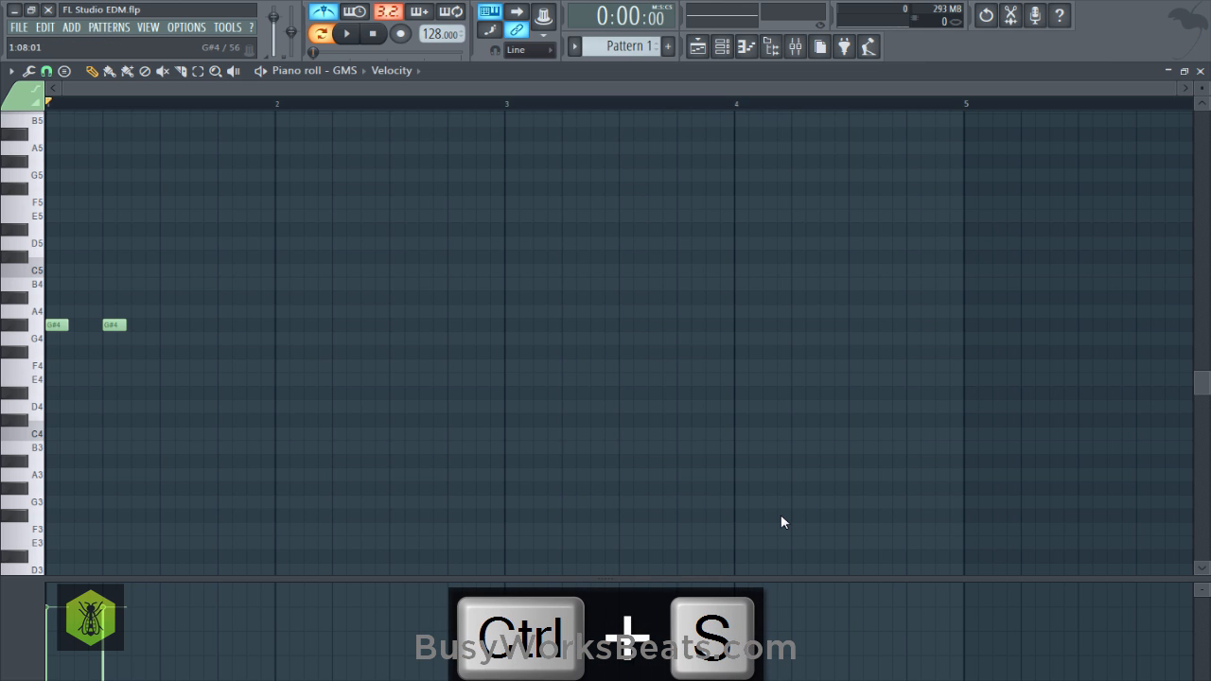
key("space")
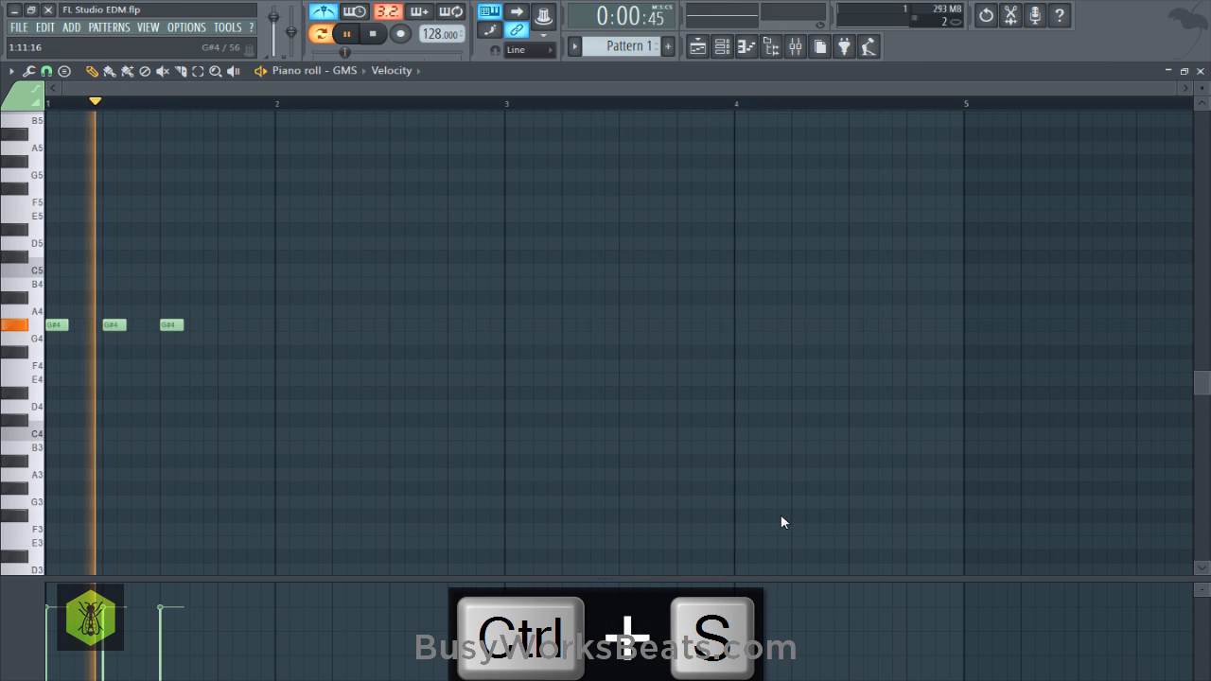
key("space")
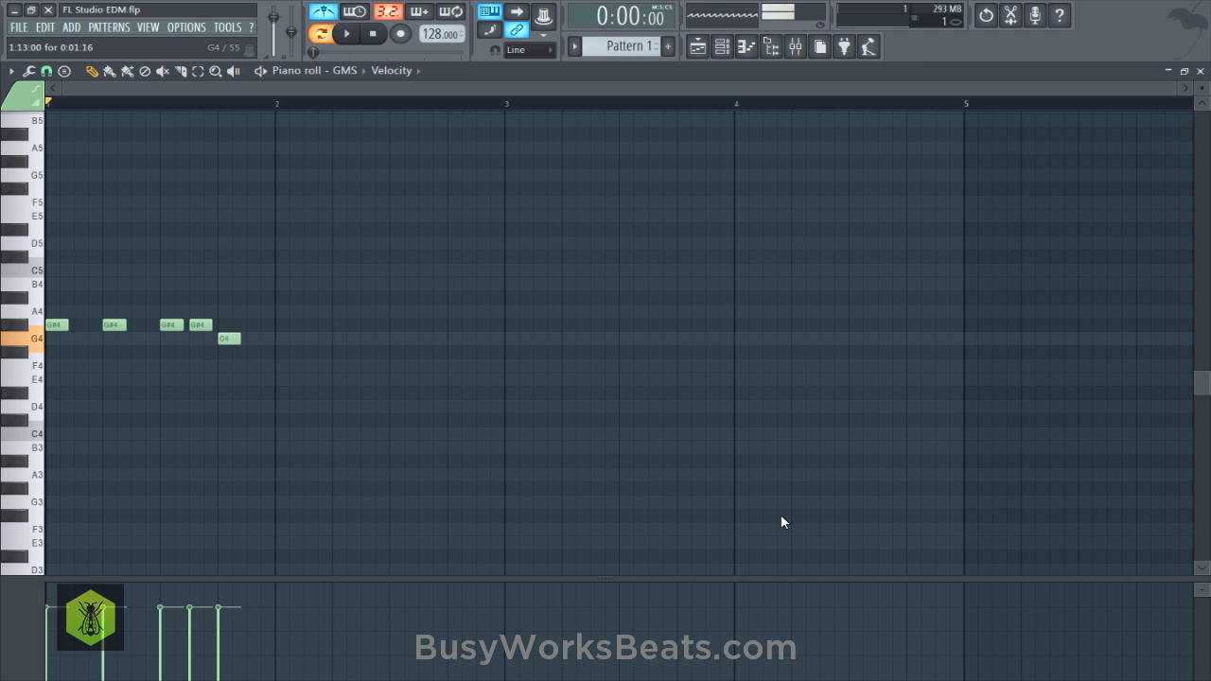
key("ctrl+s")
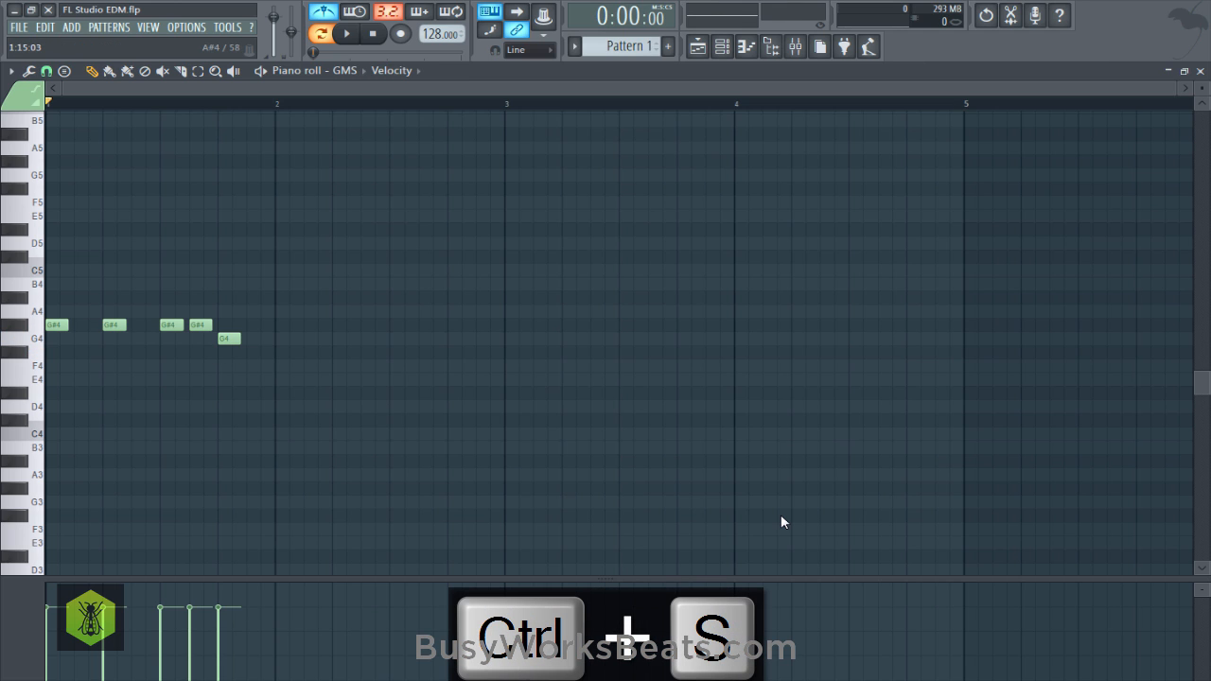
key("ctrl+s")
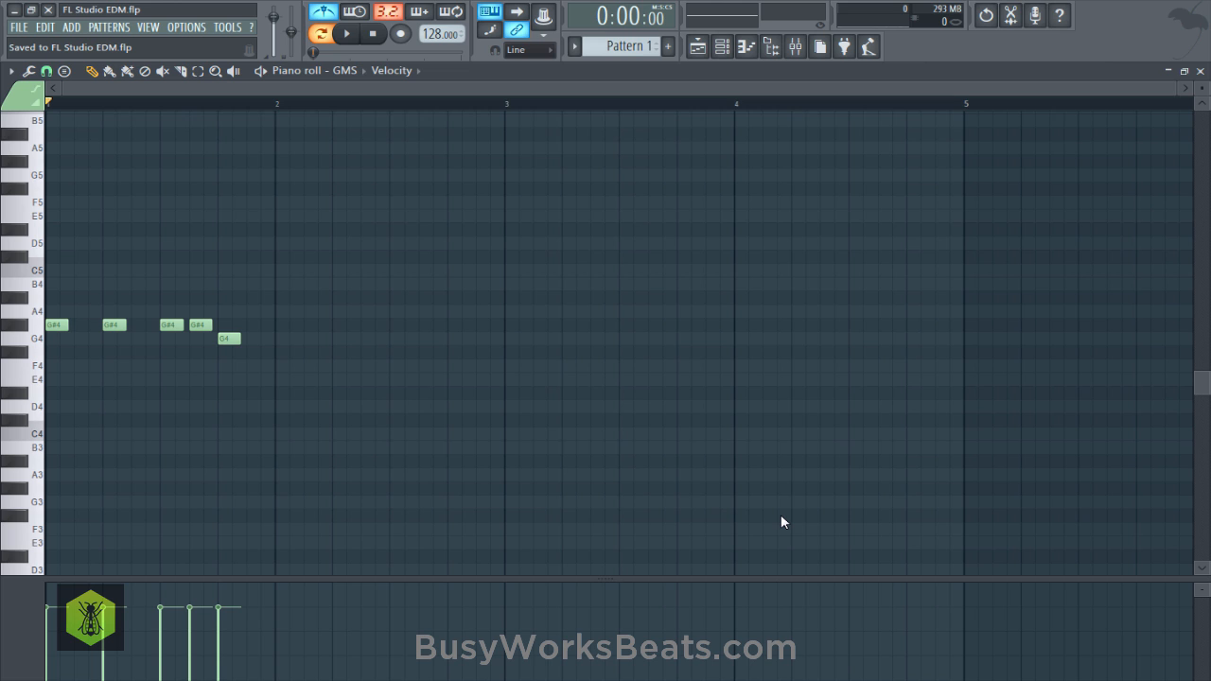
key("ctrl+s")
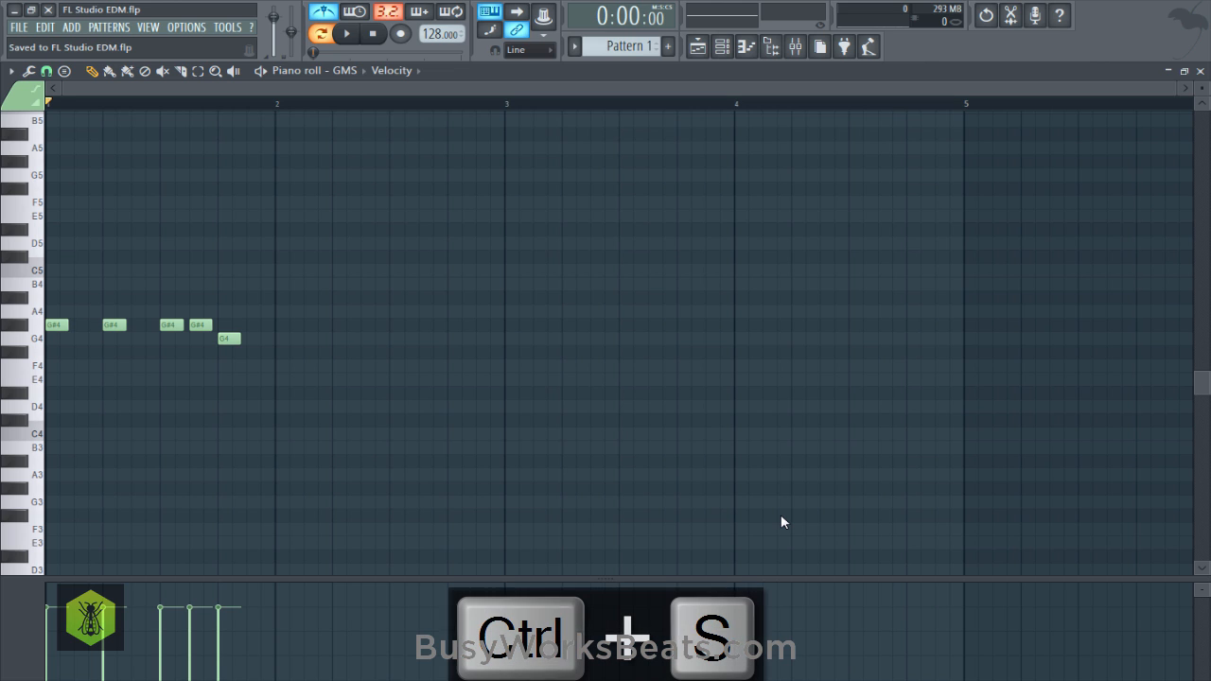
Play back the pattern, add an A#4 on the second half of beat 4 in bar 1, and save the project.
key("space")
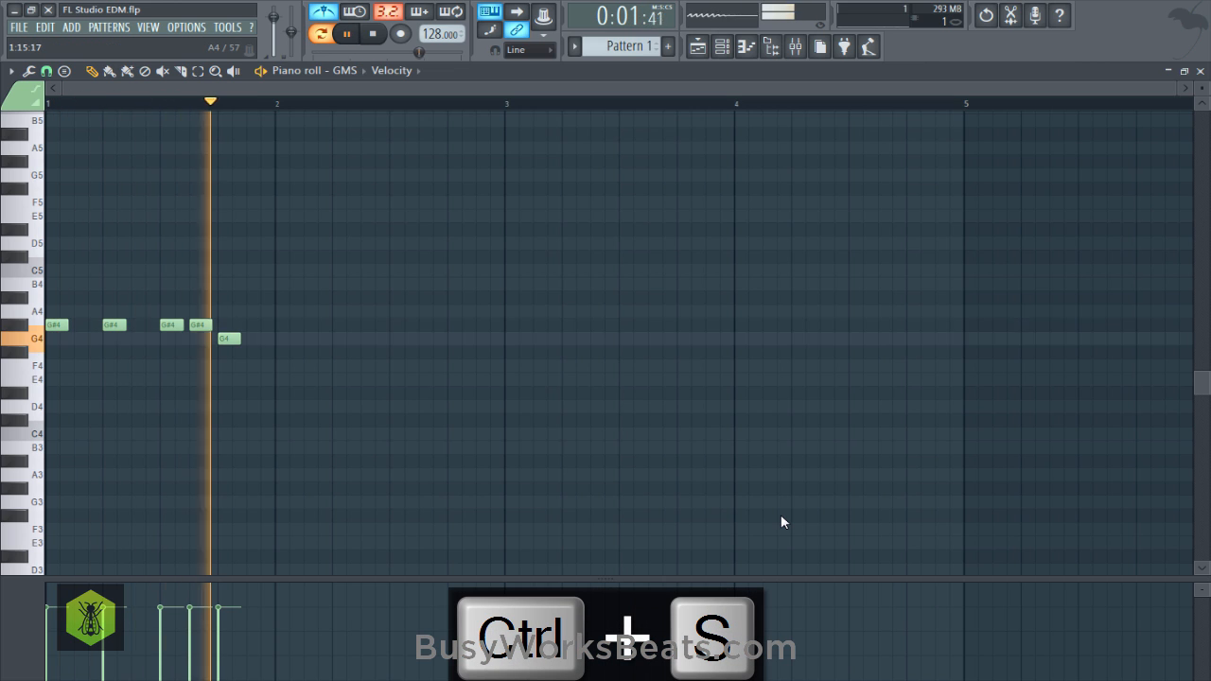
key("space")
left_click_drag(253, 270, 253, 299)
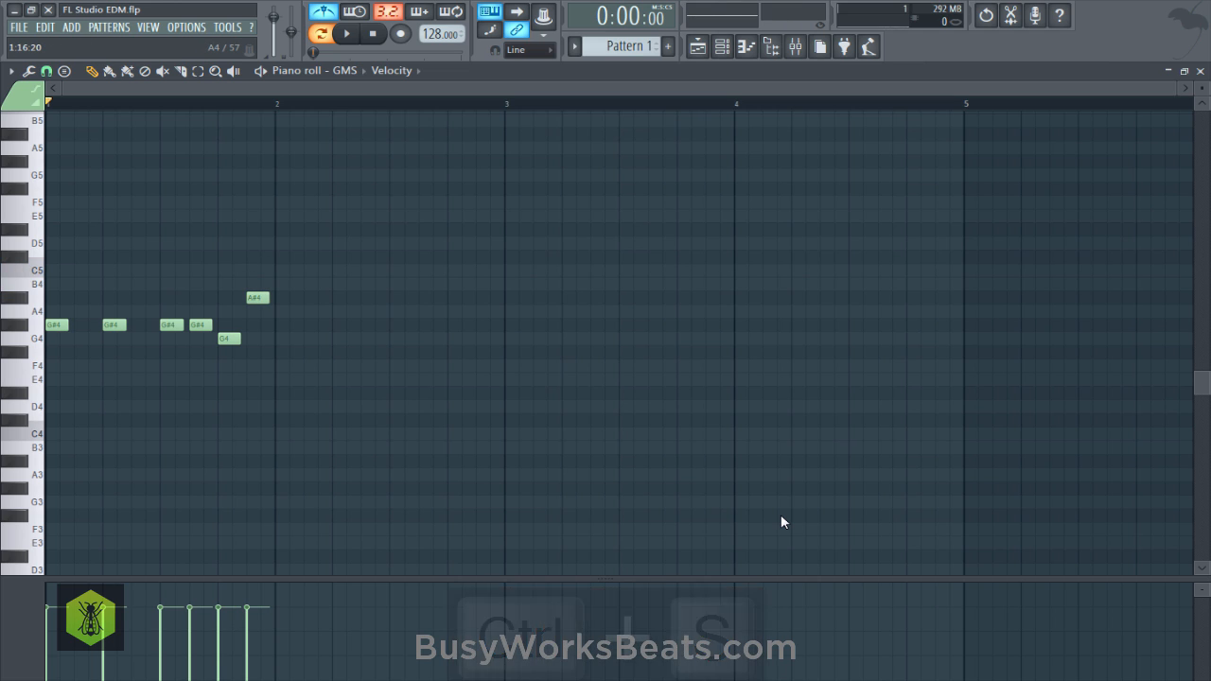
key("ctrl+s")
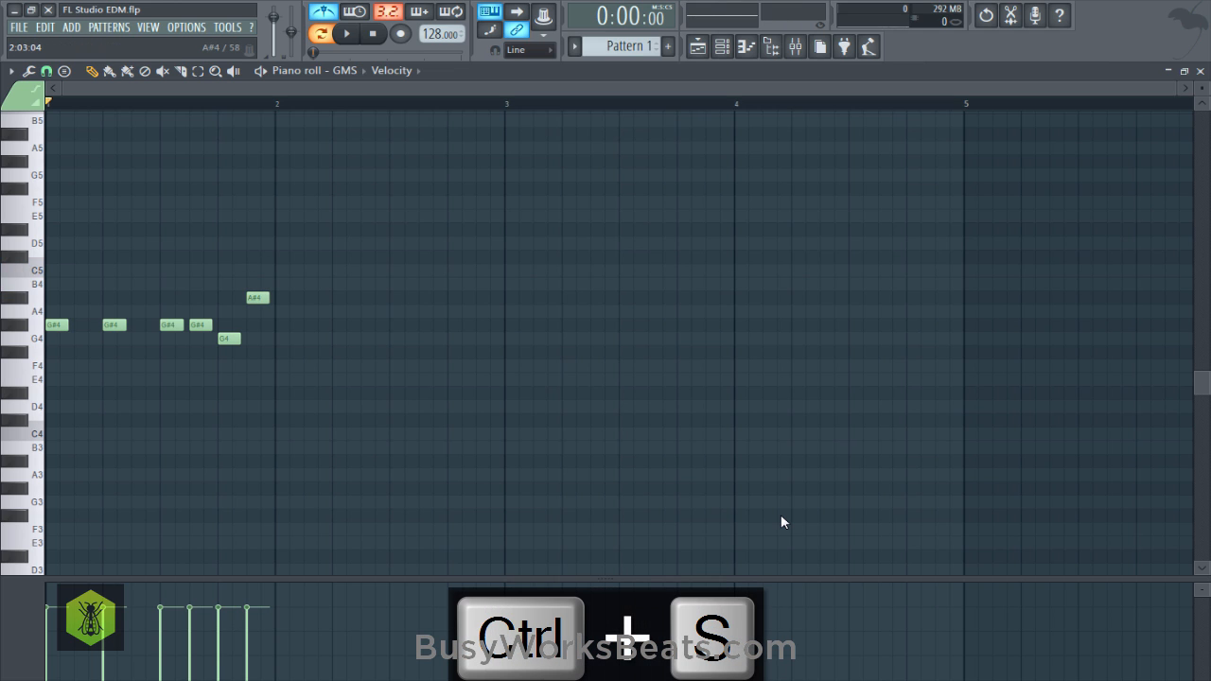
key("ctrl+s")
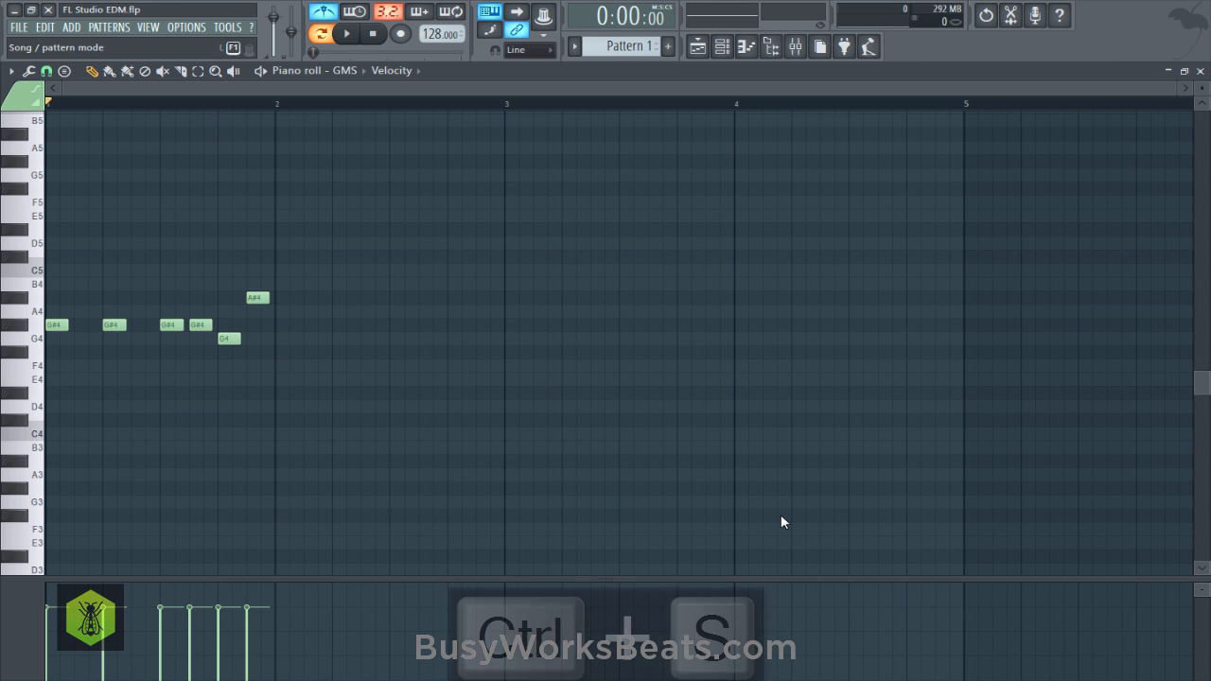
Add A#4 notes on the offbeats of beats 1 and 2 in bar 2 and play back the pattern.
key("space")
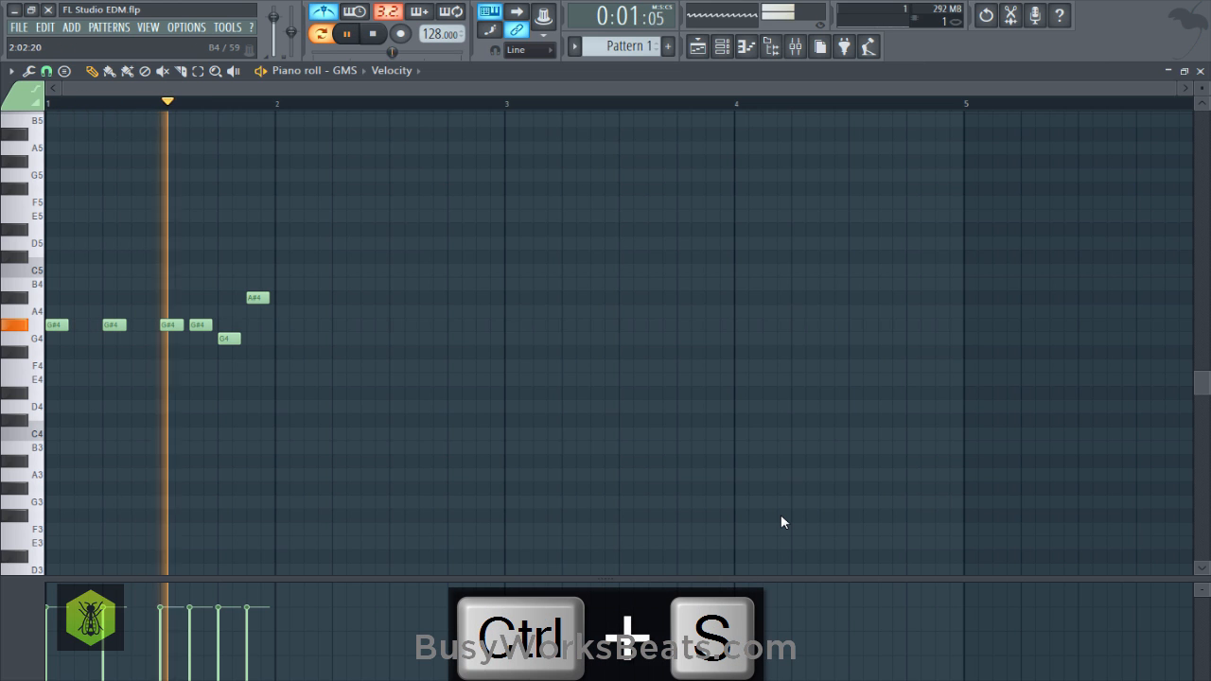
key("space")
left_click(307, 298)
key("space")
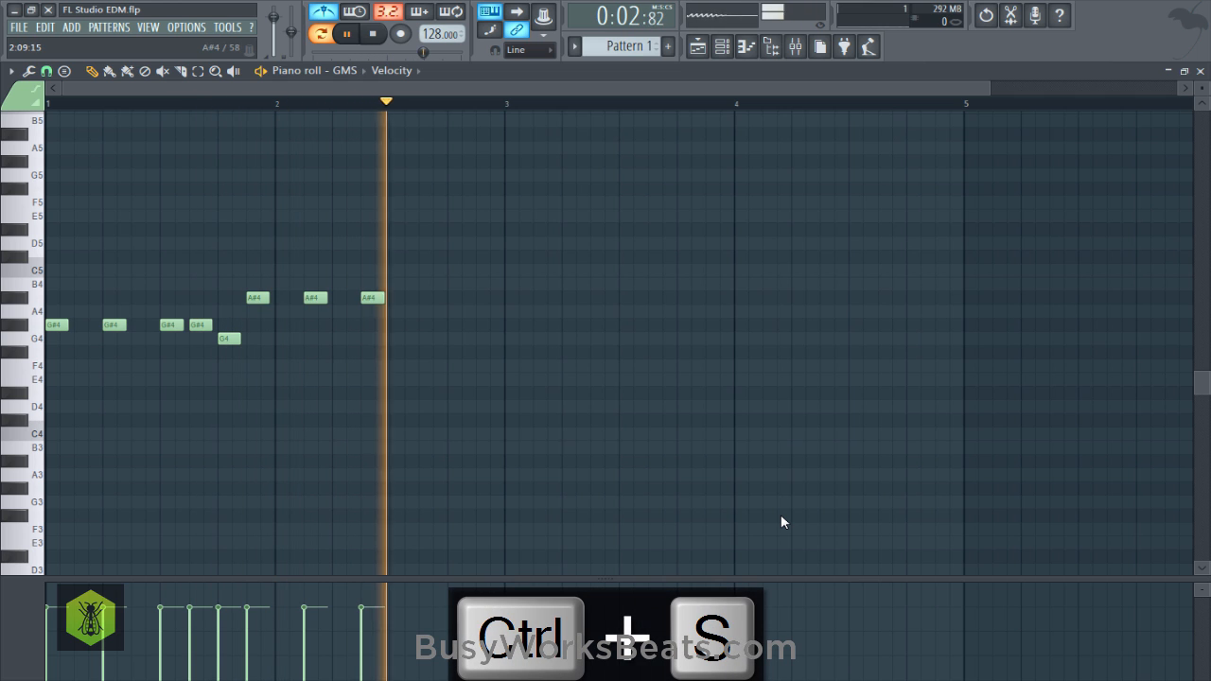
key("space")
Finish bar 2 with A#4, C5 and A#4 notes from the offbeat of beat 3, and add a C5 at the start of bar 3.
left_click(426, 298)
left_click(454, 284)
key("space")
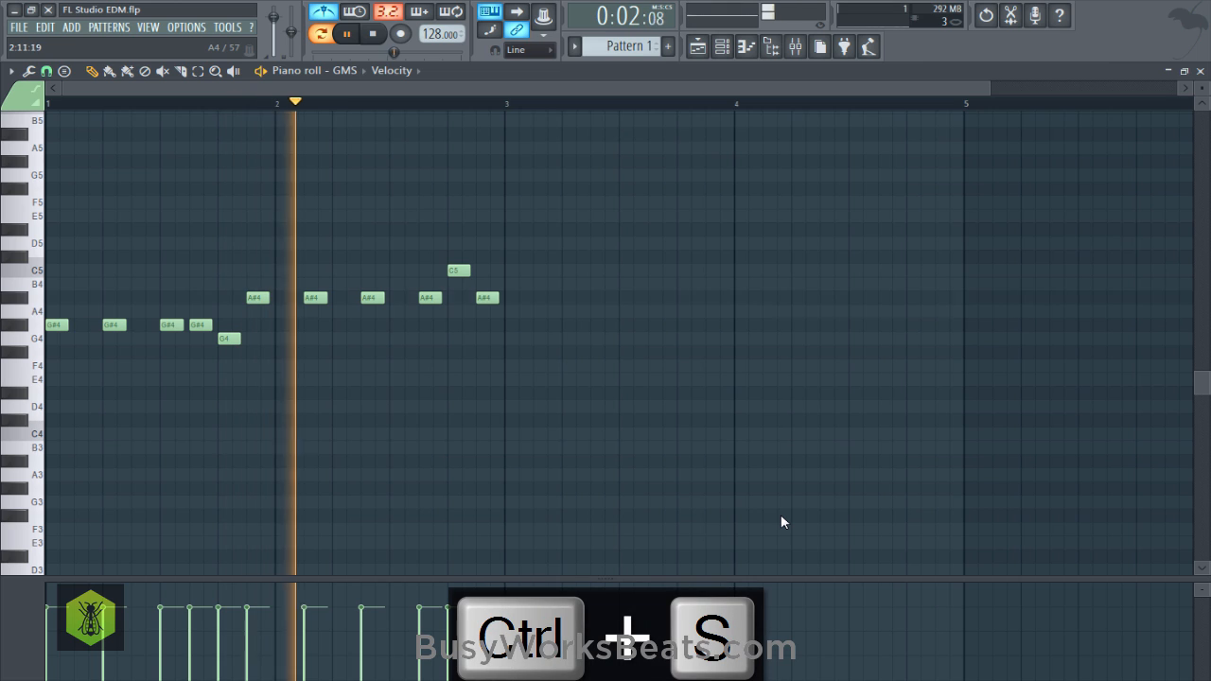
key("space")
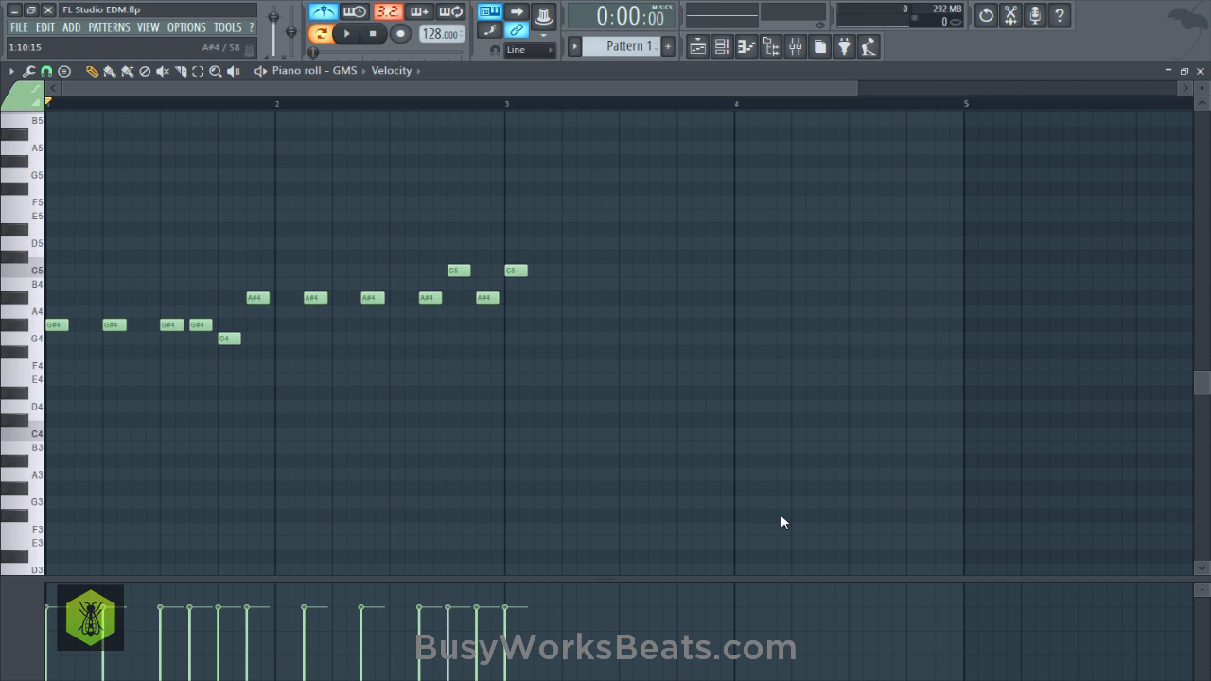
Copy the four G#4 notes of bar 1 to the start of bar 3 as C5 notes and save the project.
left_click_drag(187, 325, 47, 325)
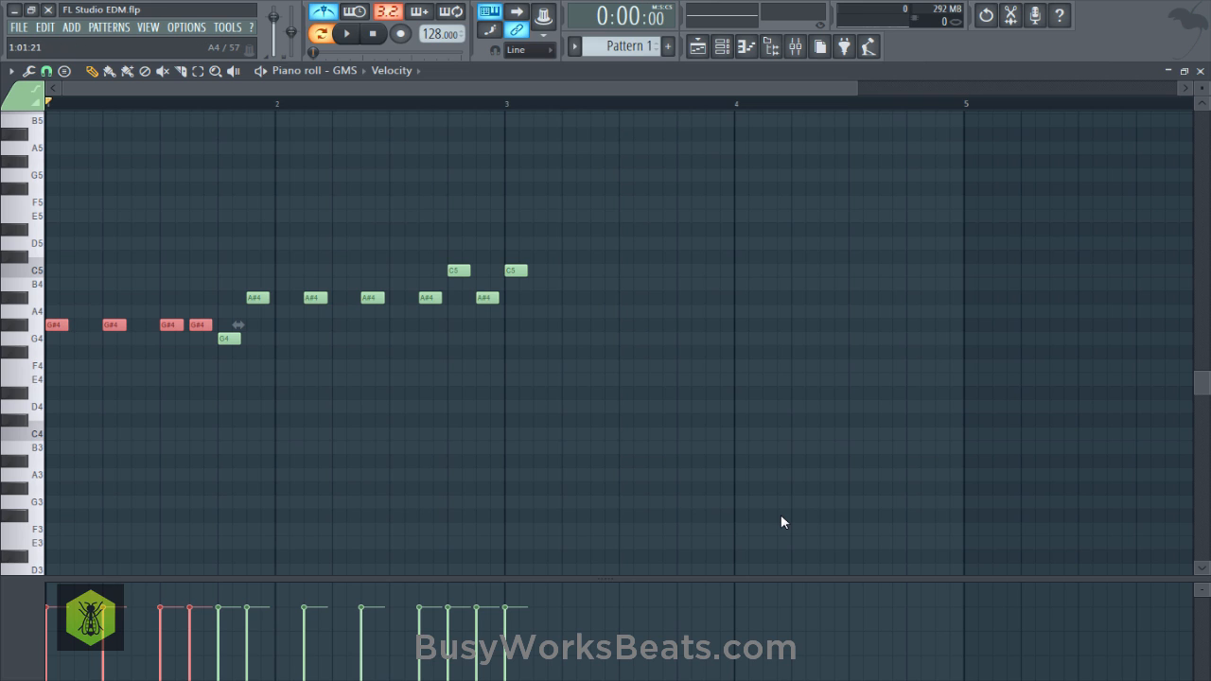
left_click_drag(221, 324, 506, 265)
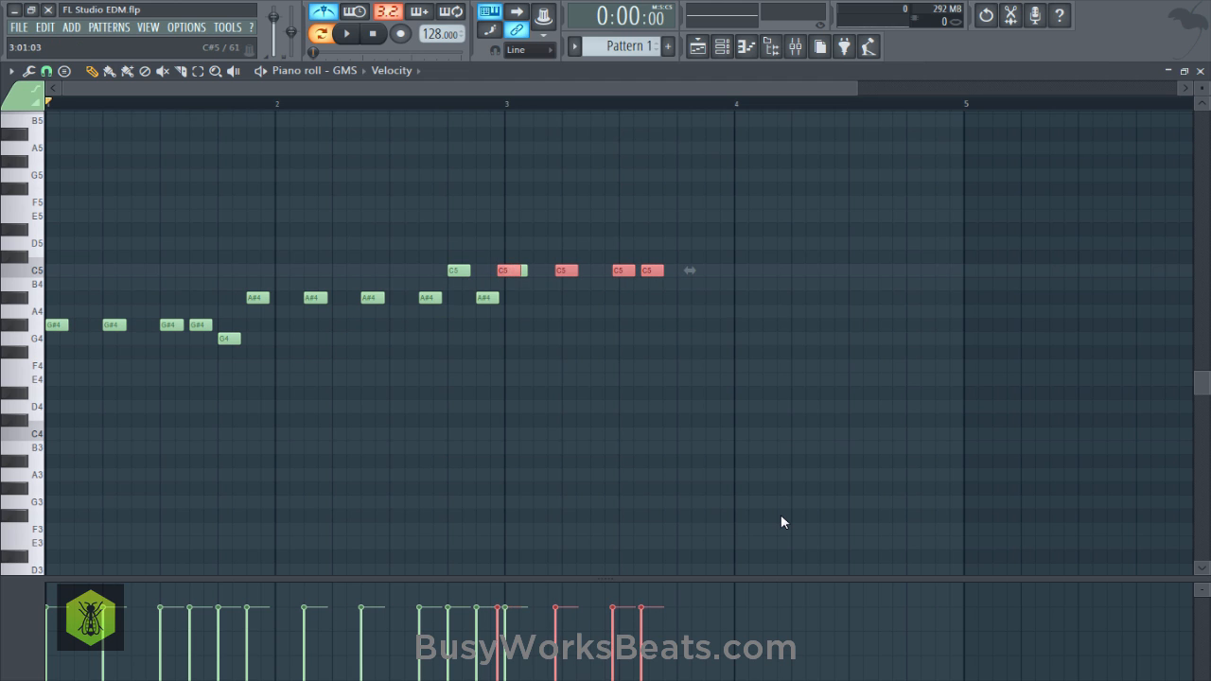
key("shift+Right")
left_click(781, 522)
key("ctrl+s")
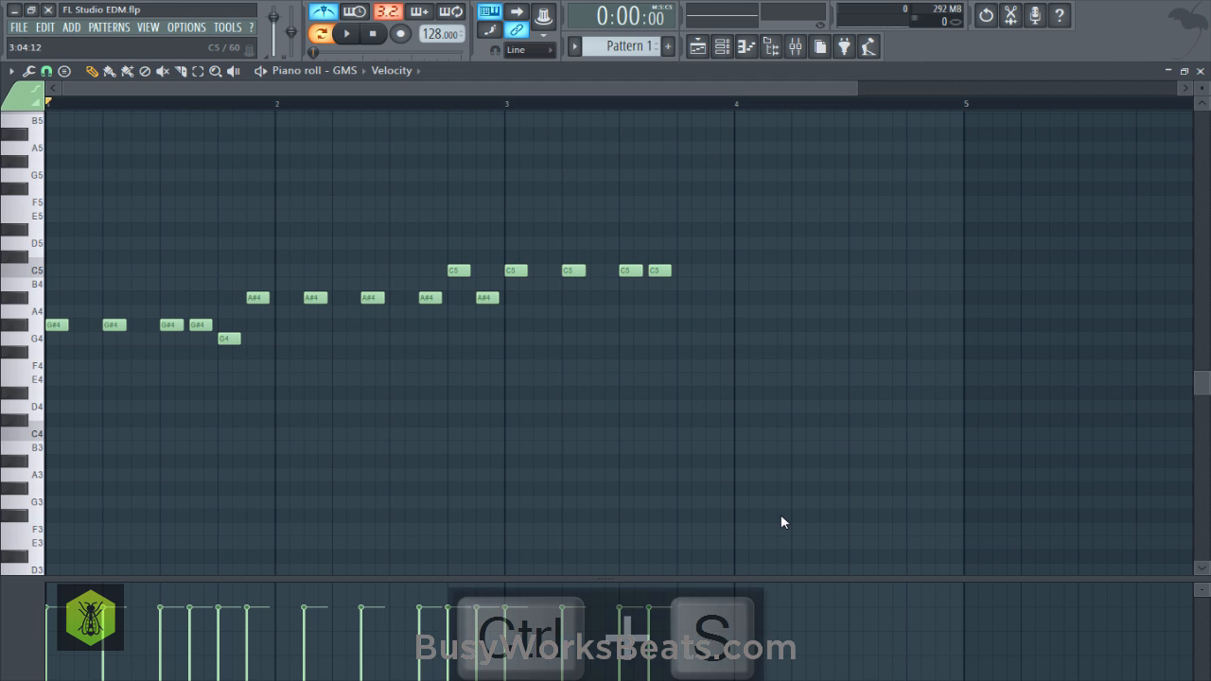
Play back the pattern and add an A#4 on the second half of beat 4 in bar 3.
key("space")
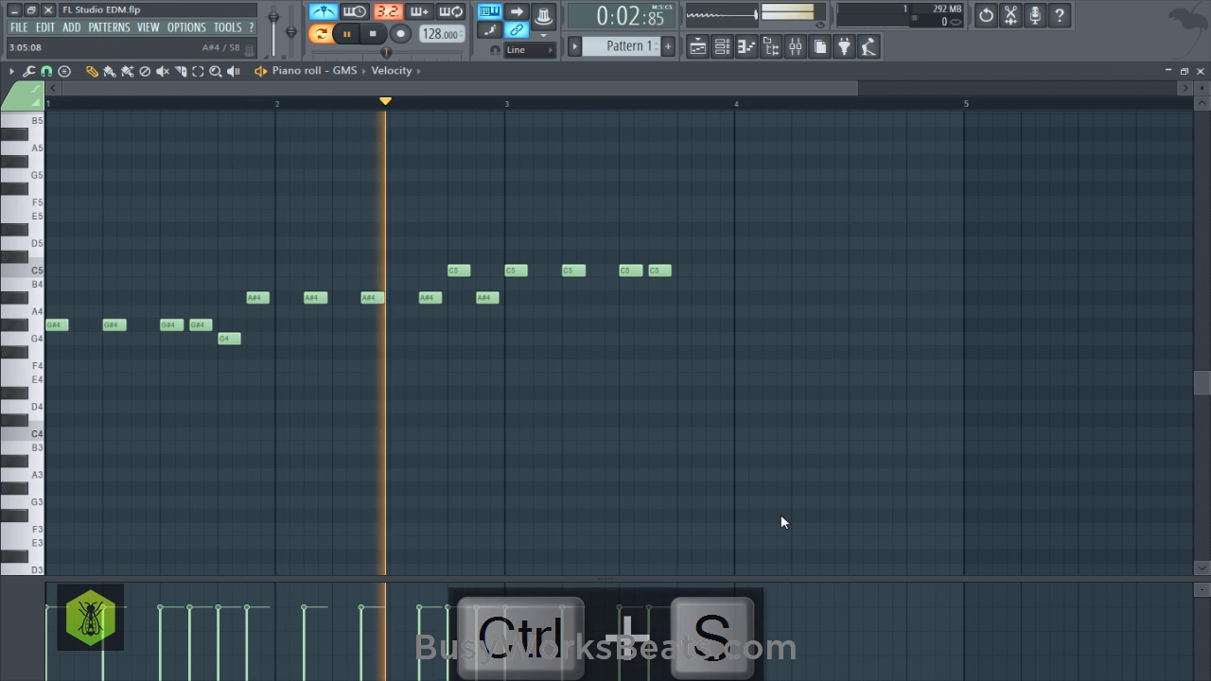
left_click_drag(502, 331, 302, 224)
key("space")
left_click(718, 298, "ctrl")
left_click_drag(717, 285, 712, 298)
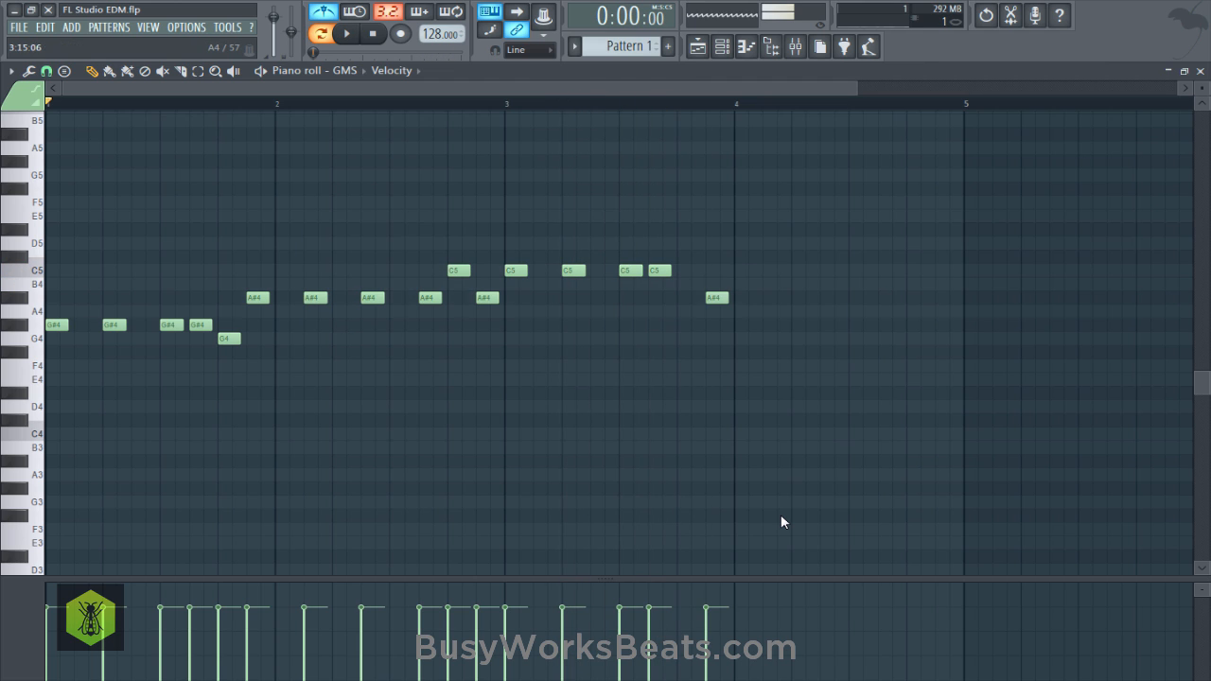
Copy the five notes of bar 2 into bar 4 two semitones lower and play back the pattern.
left_click_drag(466, 307, 310, 284)
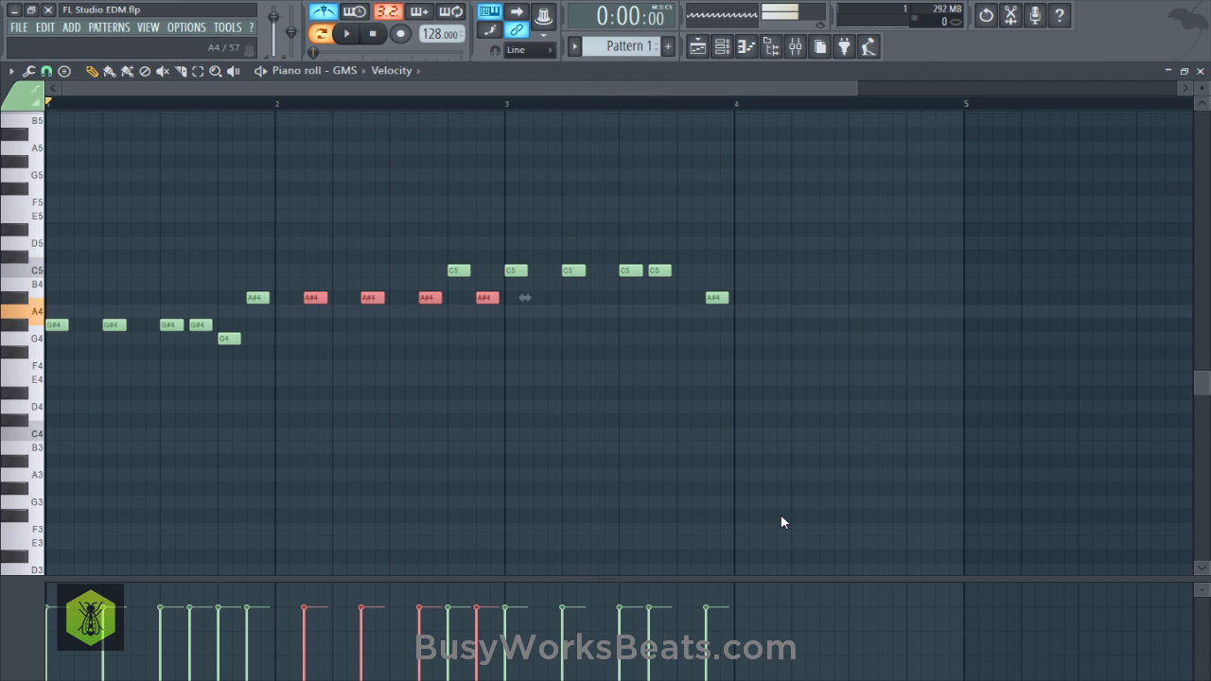
mouse_move(489, 318)
left_mouse_down()
mouse_move(463, 278)
mouse_move(313, 238)
left_mouse_up()
left_click_drag(316, 298, 775, 324)
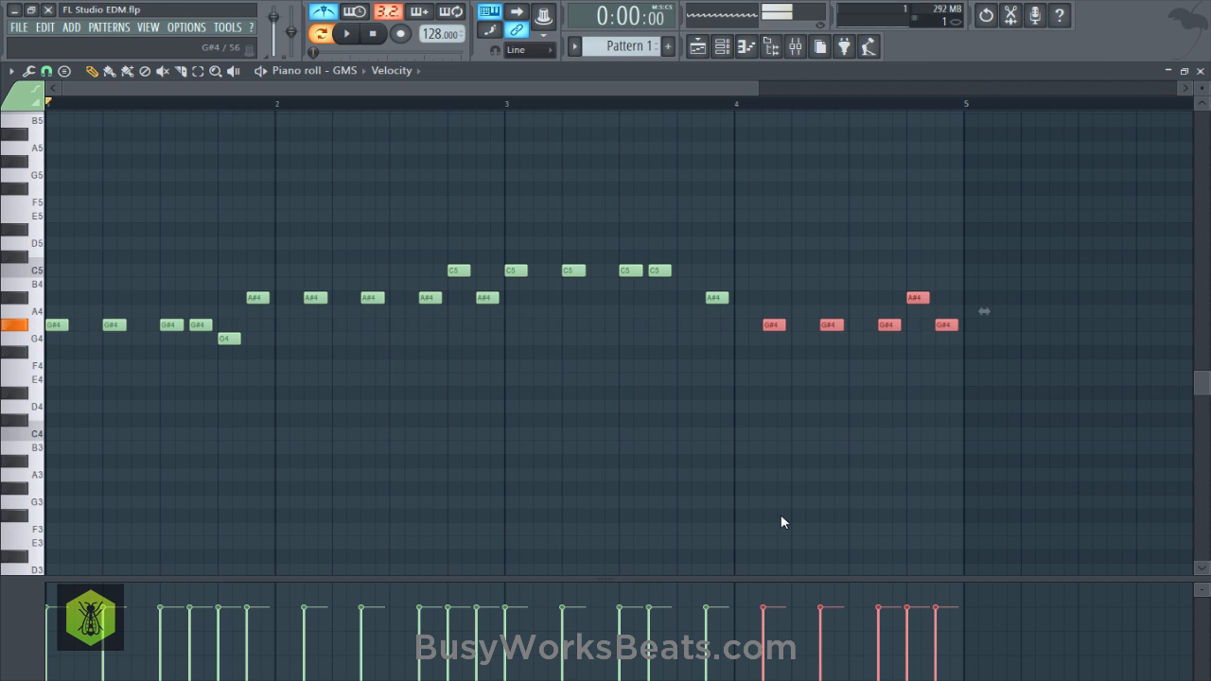
key("space")
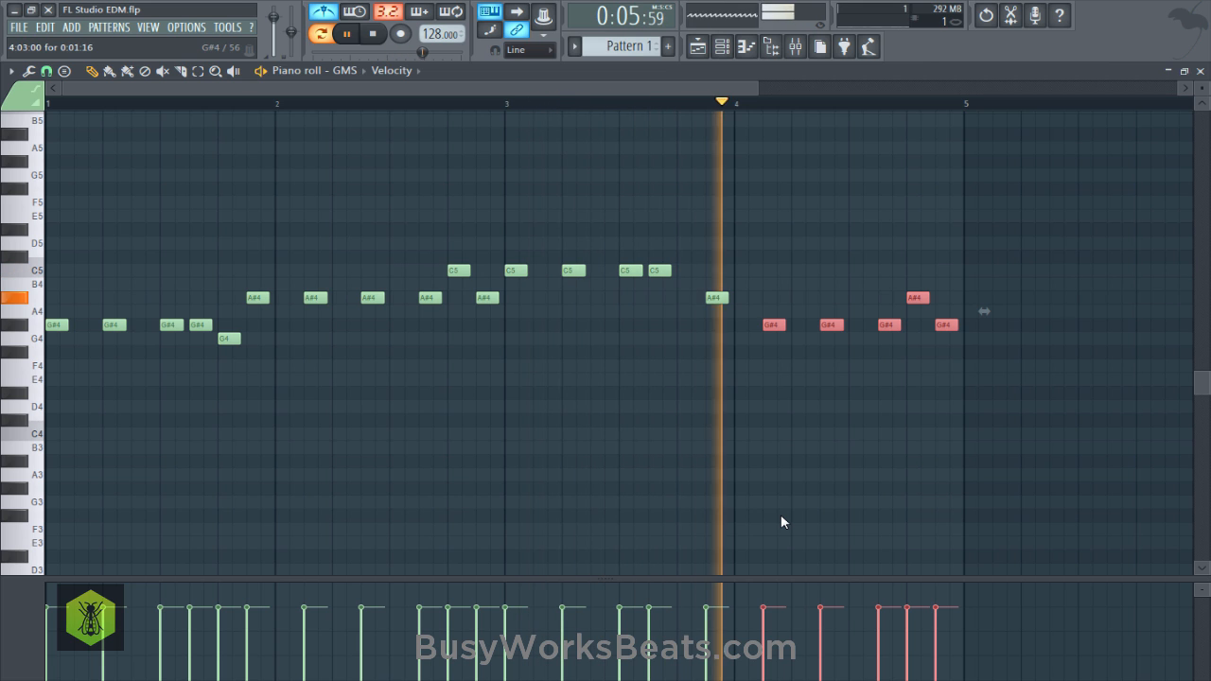
Move bar 3's last A#4 to beat 4, shift the copied notes one beat earlier, and save the project.
left_click_drag(716, 298, 967, 338)
left_click_drag(986, 352, 756, 257)
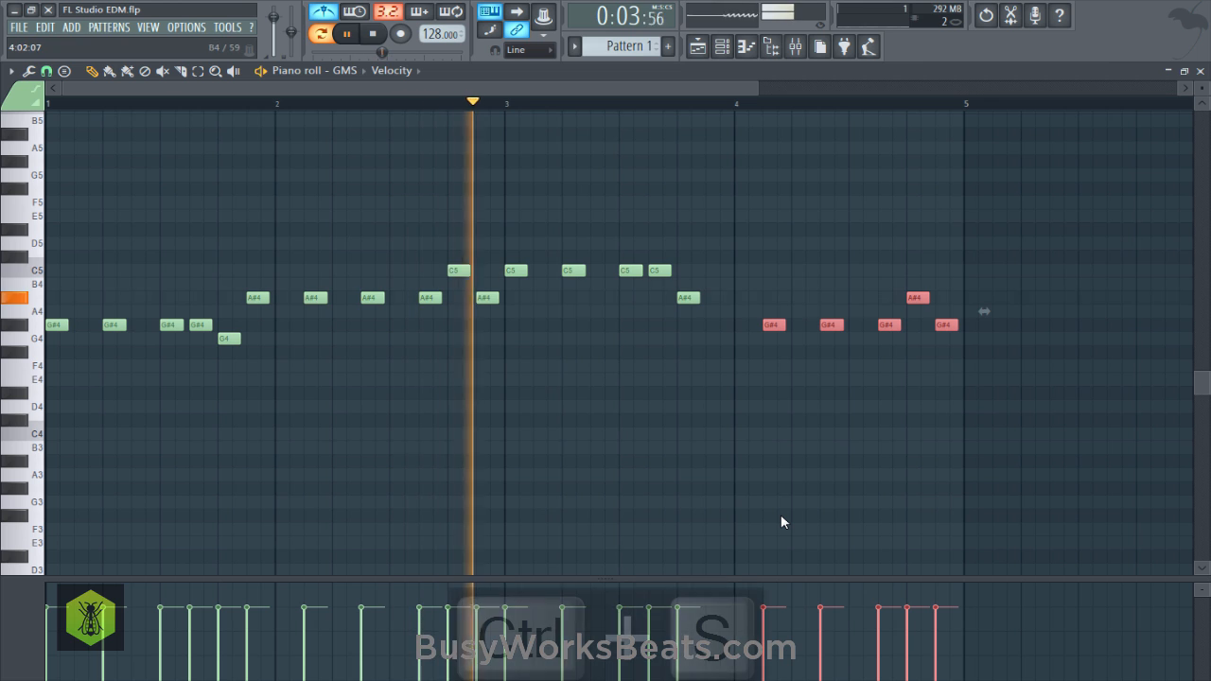
left_click_drag(772, 324, 716, 325)
key("ctrl+s")
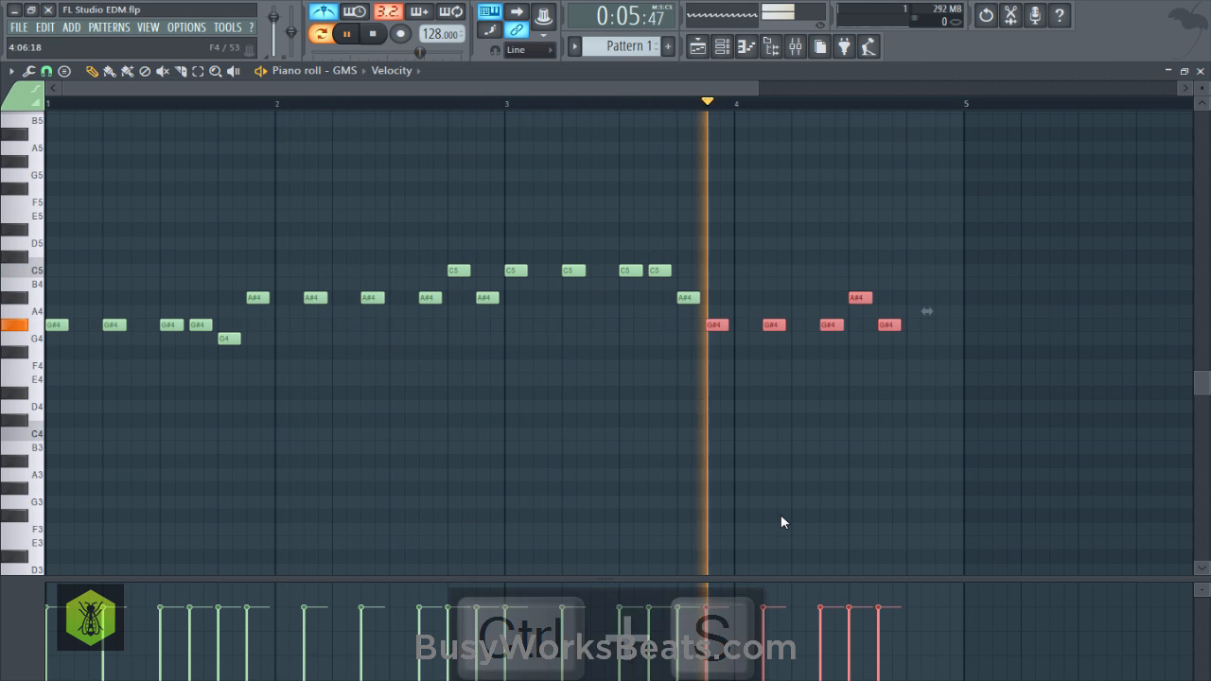
Move bar 4's A#4 to beat 4, add a G#4 on its offbeat, and play back the pattern.
left_click(817, 366, "ctrl")
key("space")
left_click_drag(854, 283, 944, 332)
left_click(876, 324)
key("space")
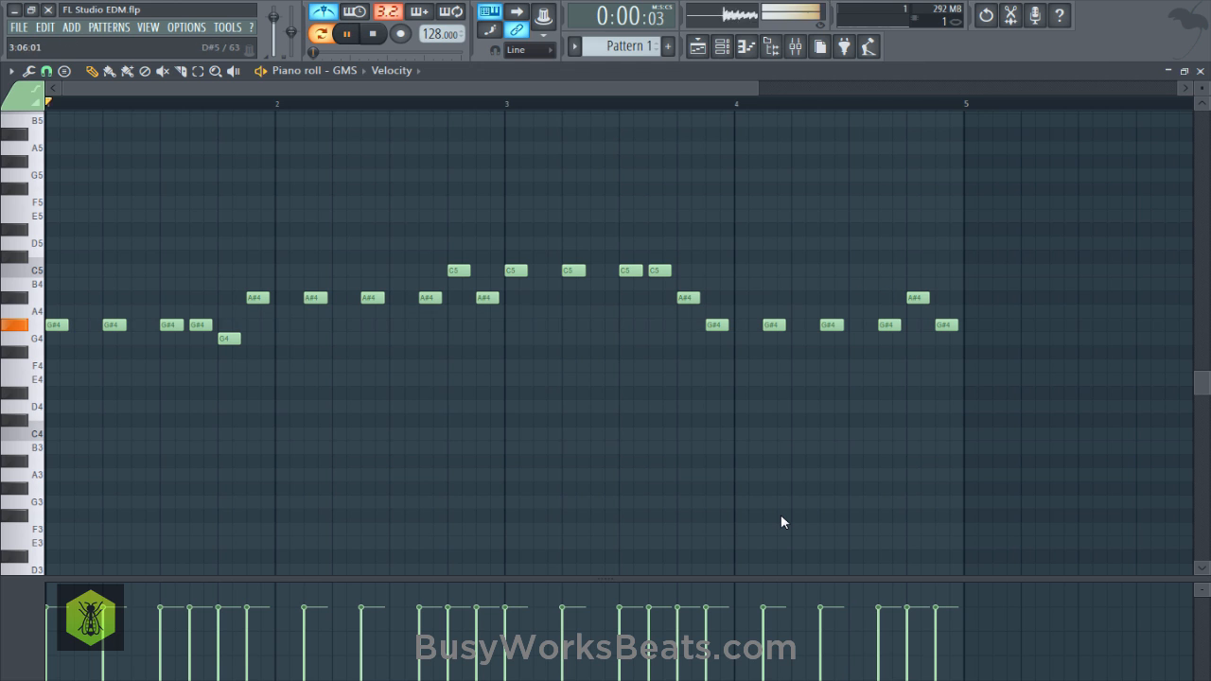
Check the audio device and buffer settings, then close the settings.
left_click(186, 27)
left_click(203, 71)
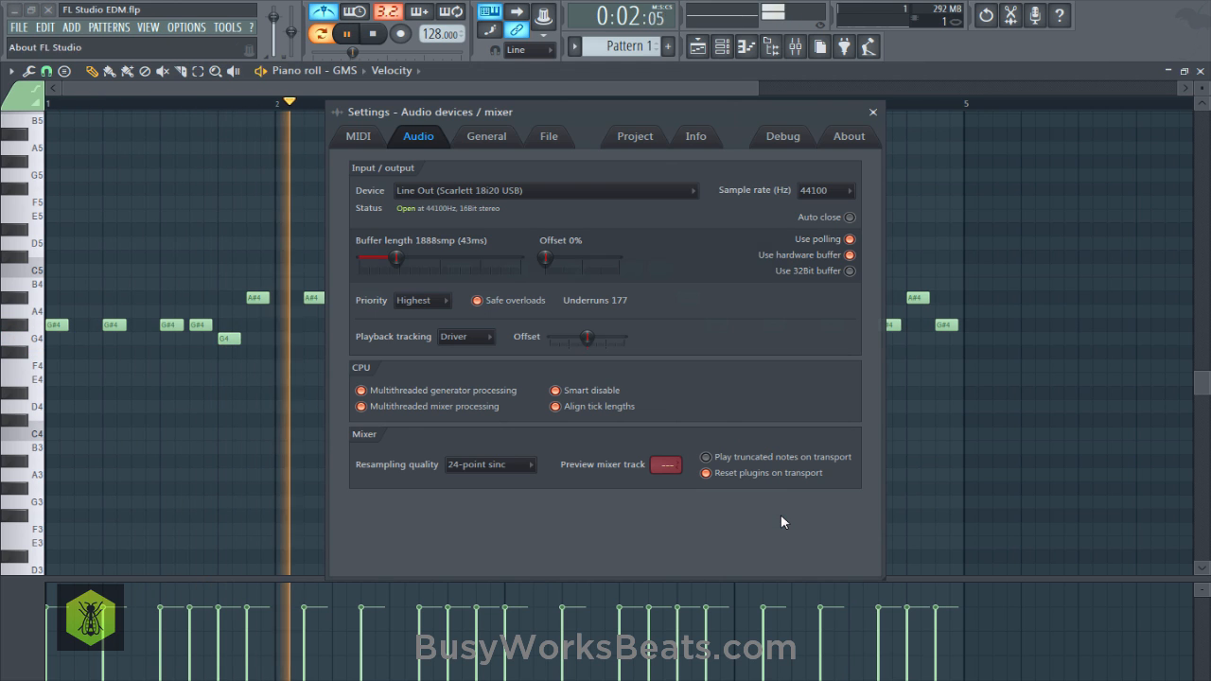
key("Escape")
Save the project and stop the pattern playback.
key("ctrl+s")
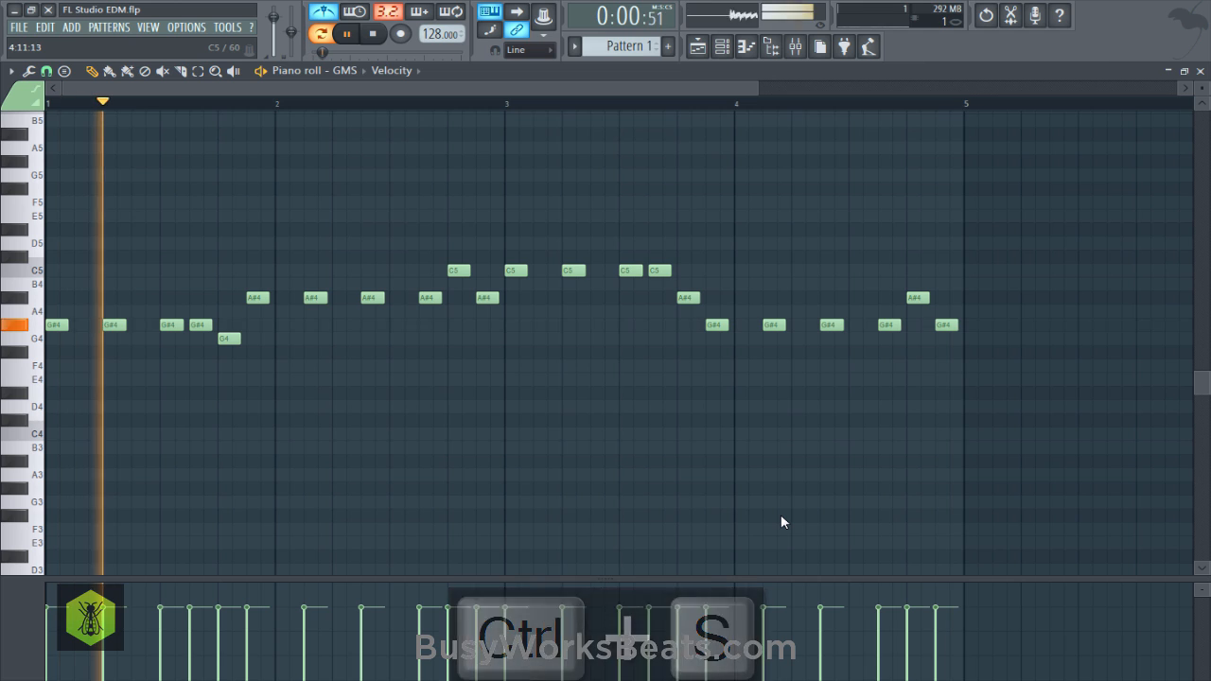
key("ctrl+s")
key("space")
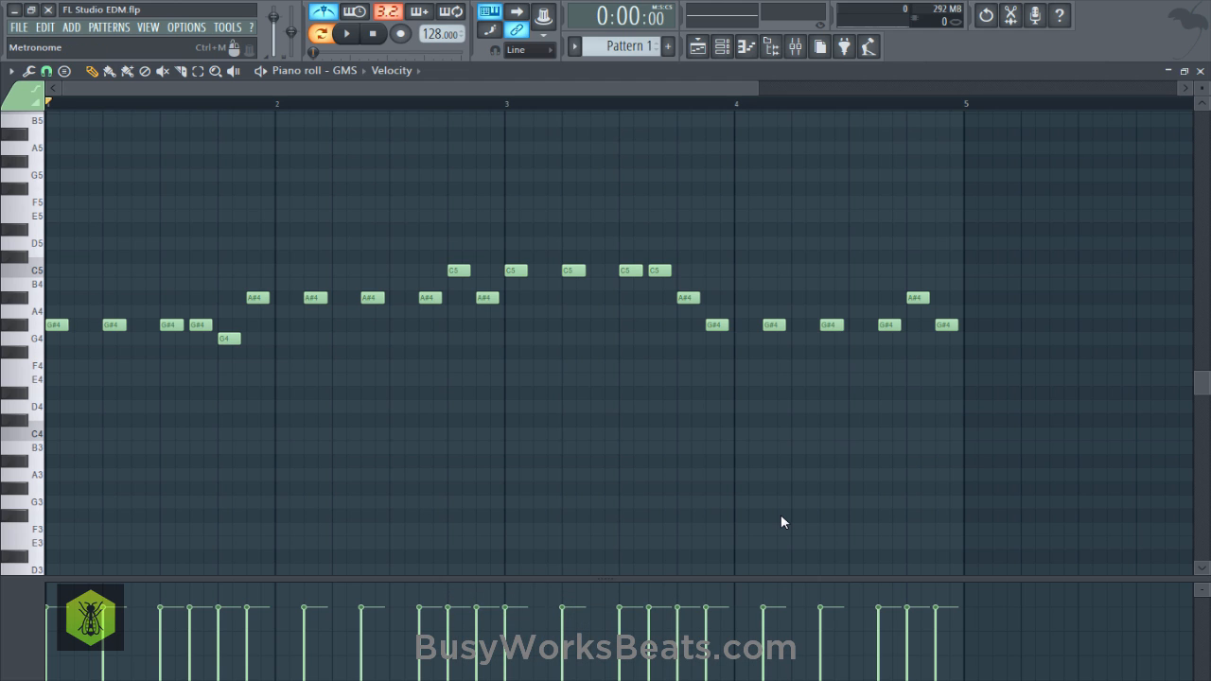
key("ctrl+s")
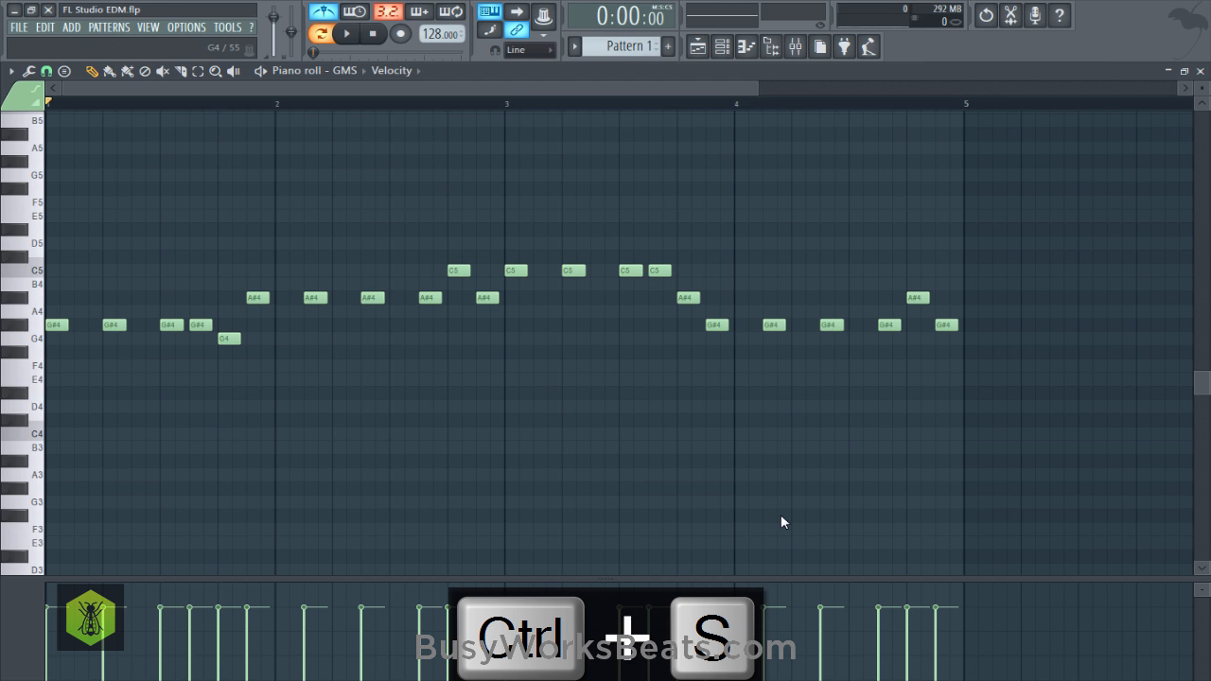
key("ctrl+s")
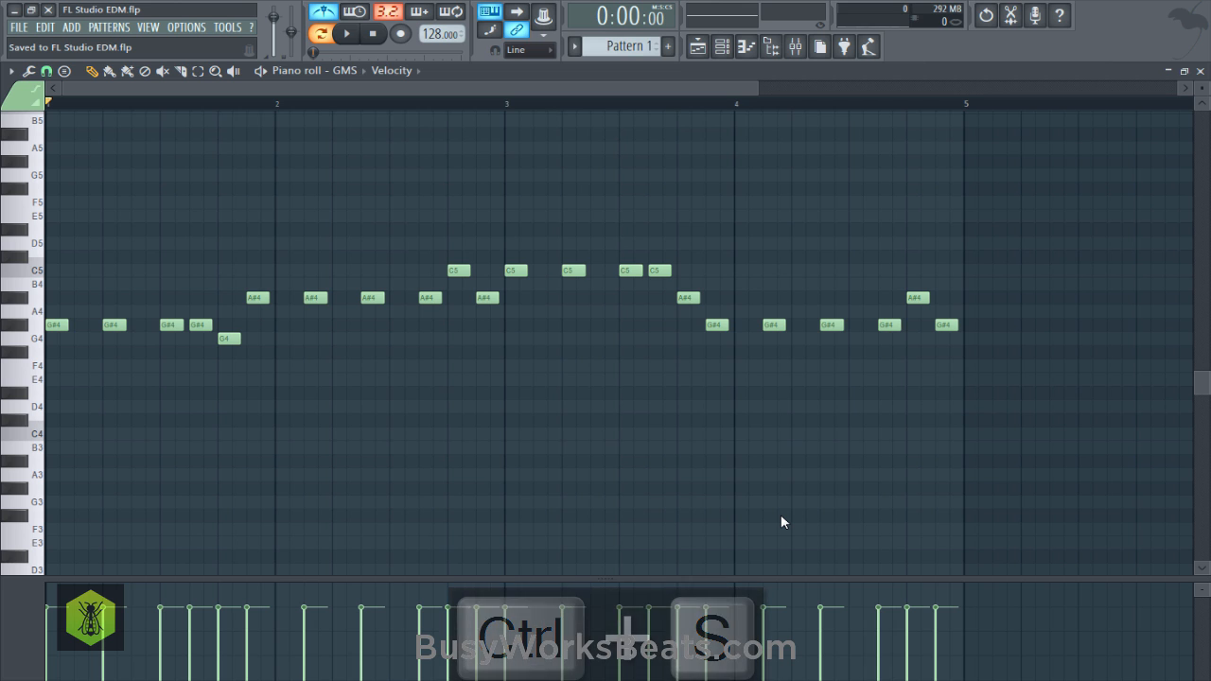
Save the project, stack C5, A#4 and G#4 notes at the start of bar 5, and select all notes in bars 1 to 4.
scroll(781, 522, "down", 3)
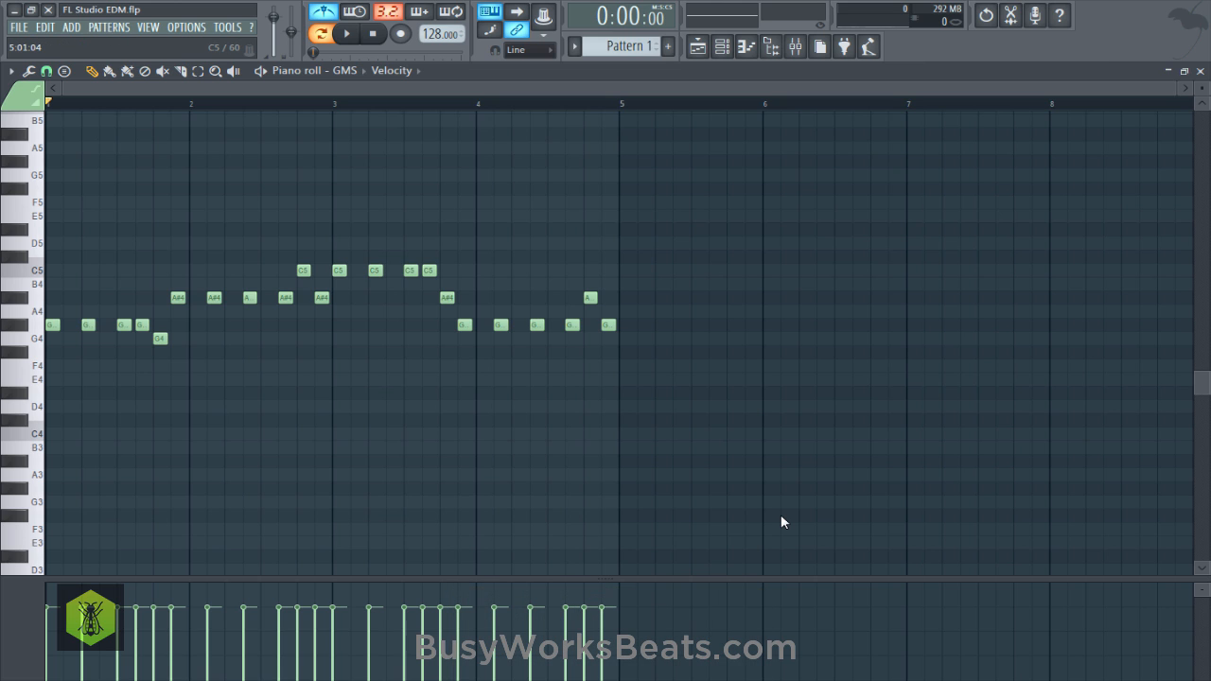
key("ctrl+s")
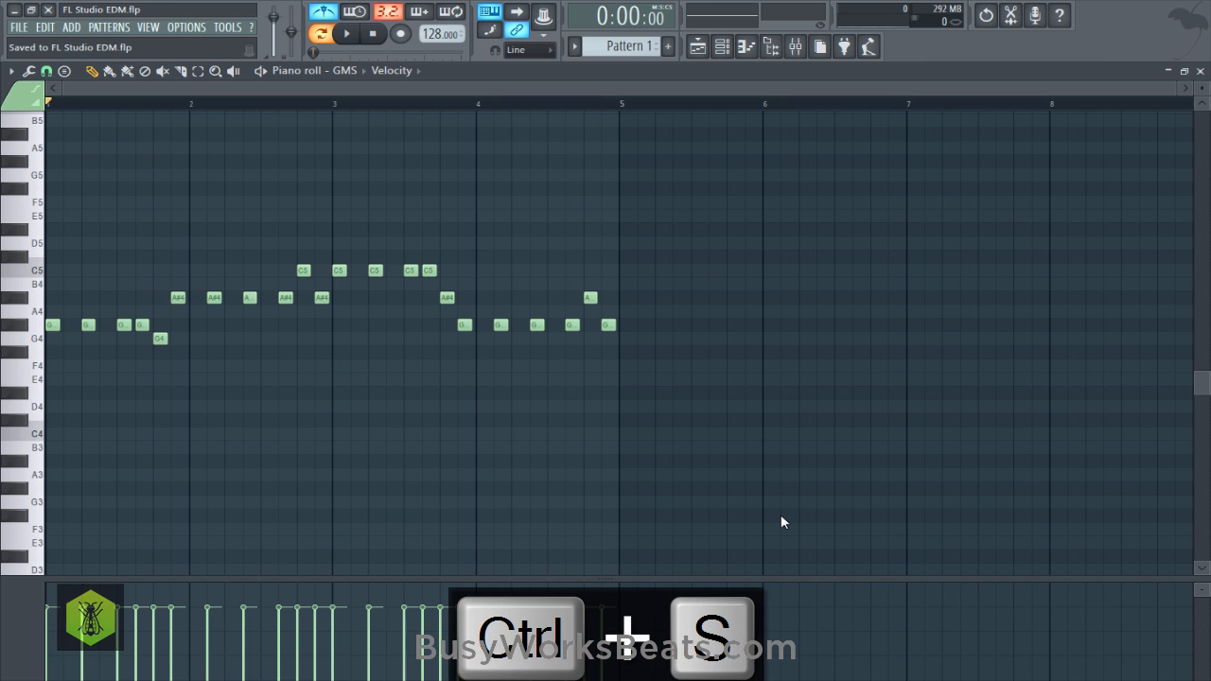
left_click(626, 271)
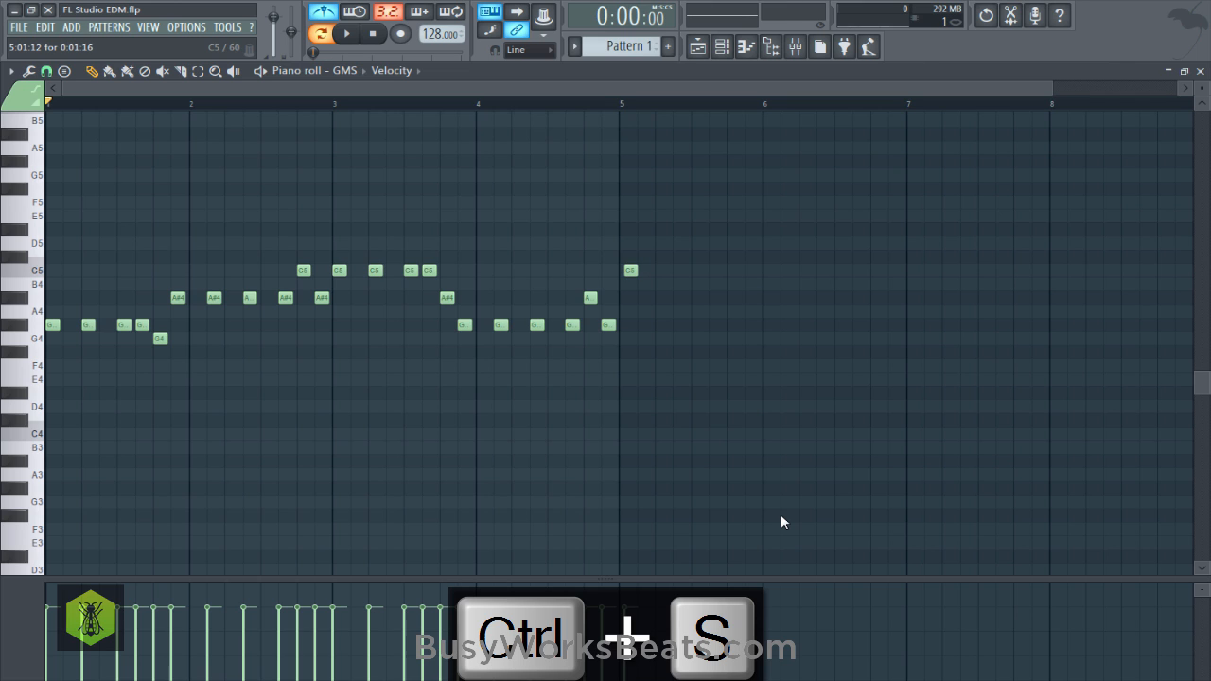
left_click_drag(631, 271, 626, 283)
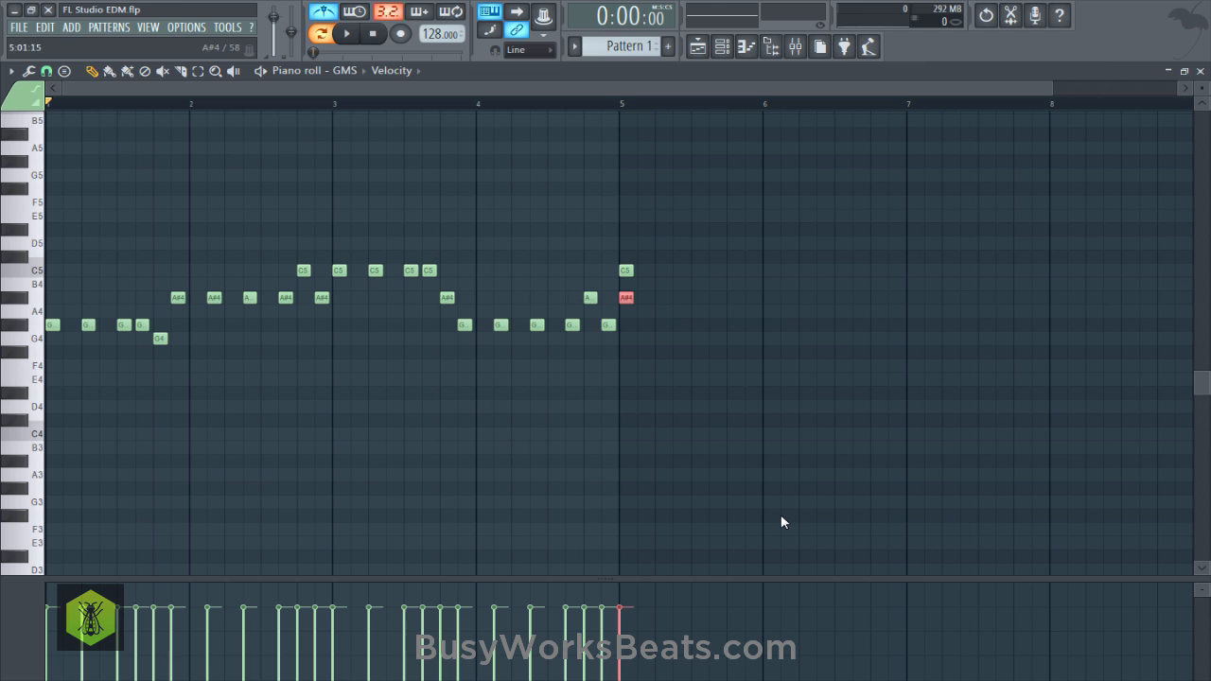
left_click_drag(609, 346, 45, 195)
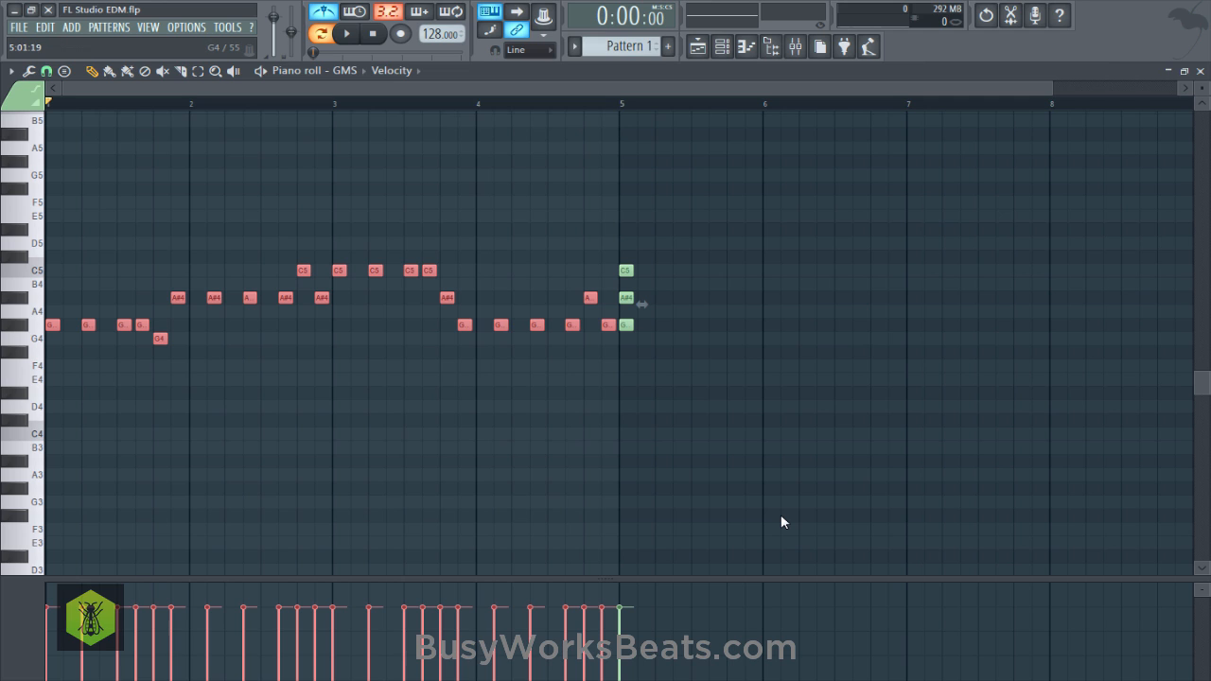
Add a G4 to the stack at the start of bar 5, lengthen all four notes to one full bar, and save.
key("ctrl+d")
left_click_drag(642, 357, 630, 225)
key("ctrl+s")
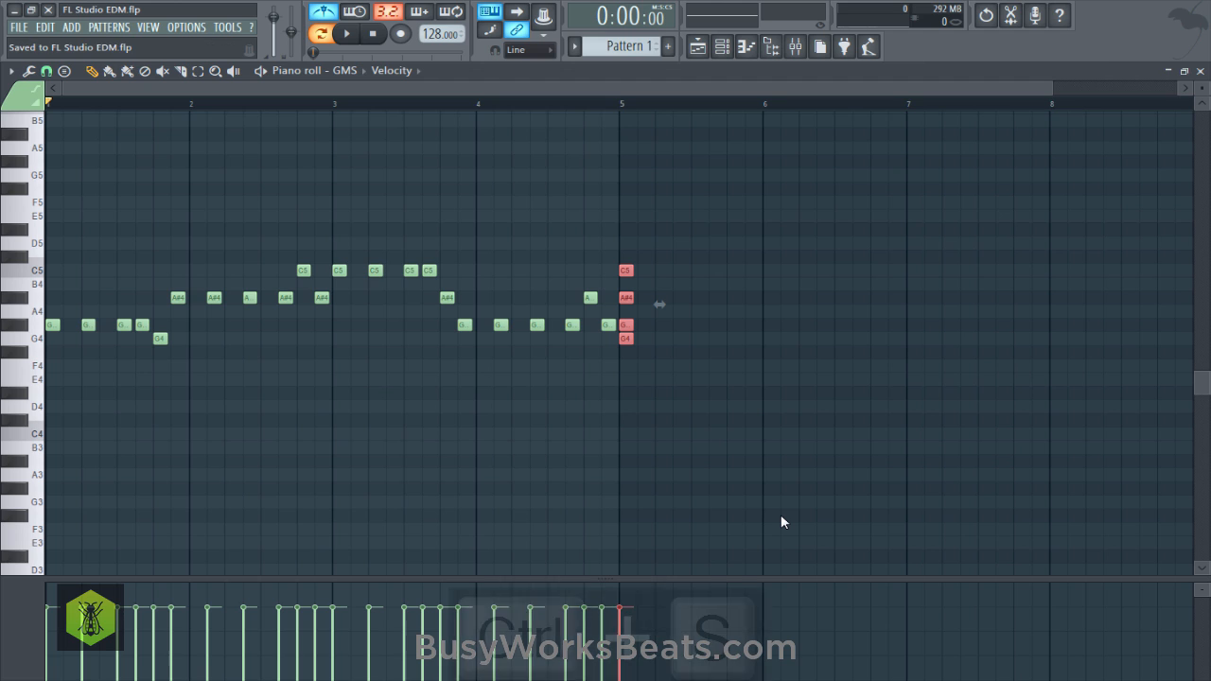
left_click_drag(634, 298, 719, 298)
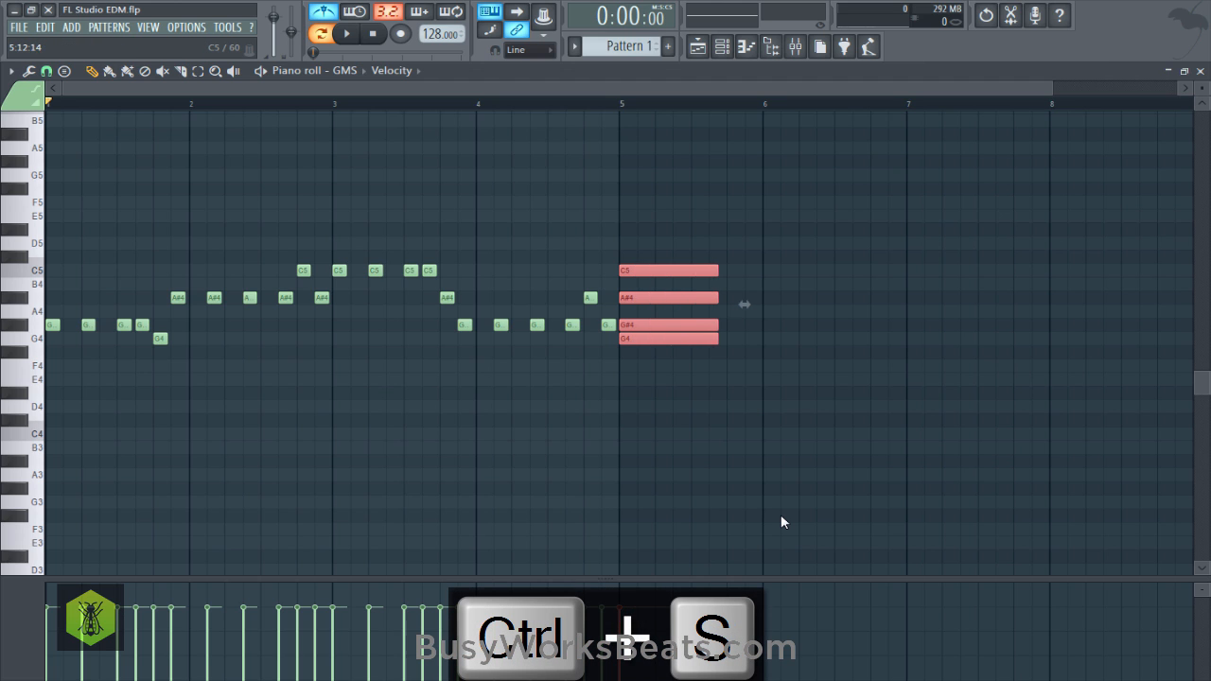
key("ctrl+d")
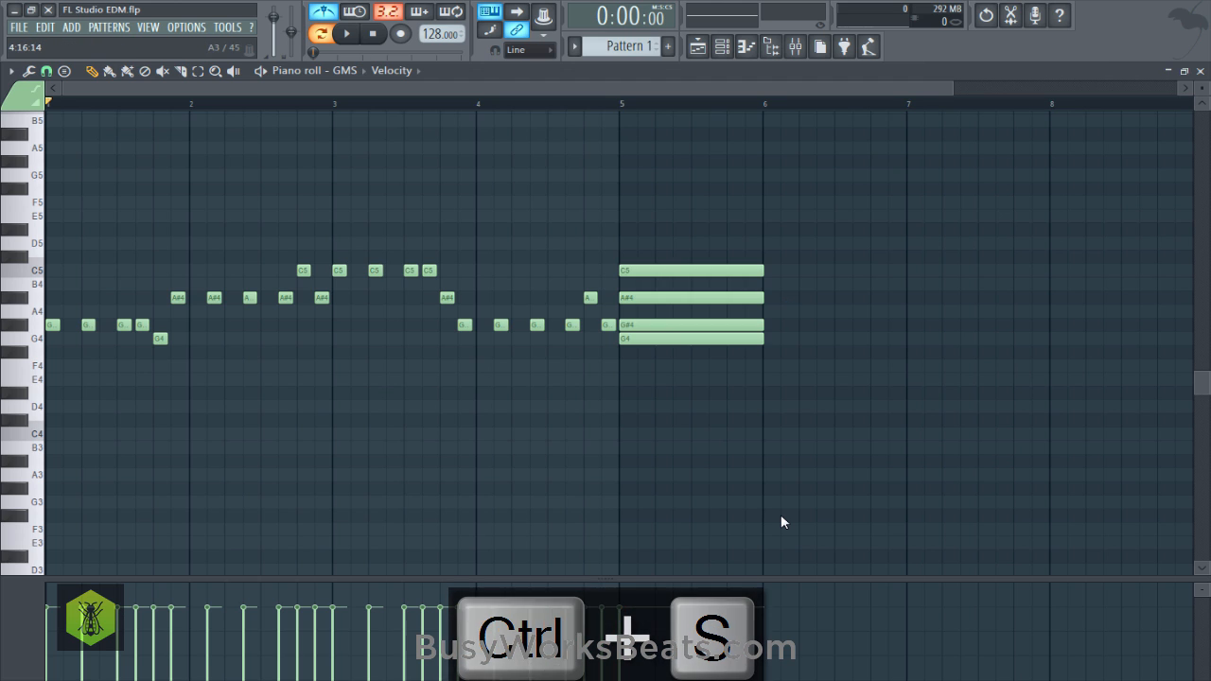
key("ctrl+s")
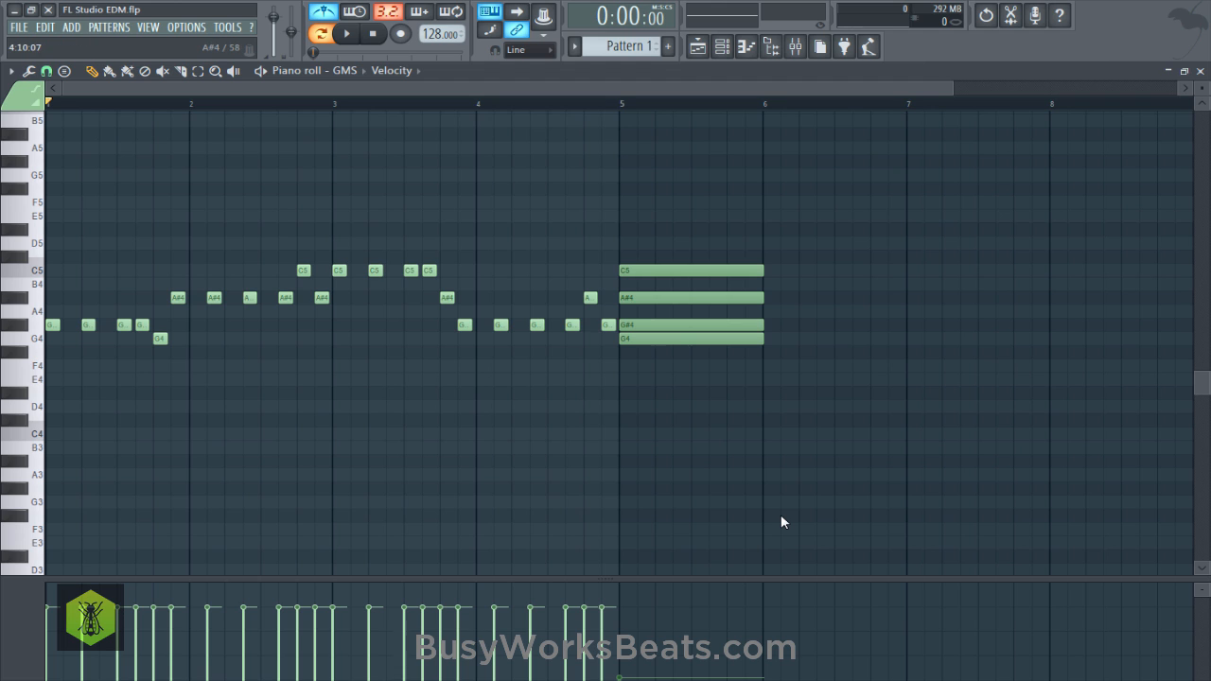
key("ctrl+s")
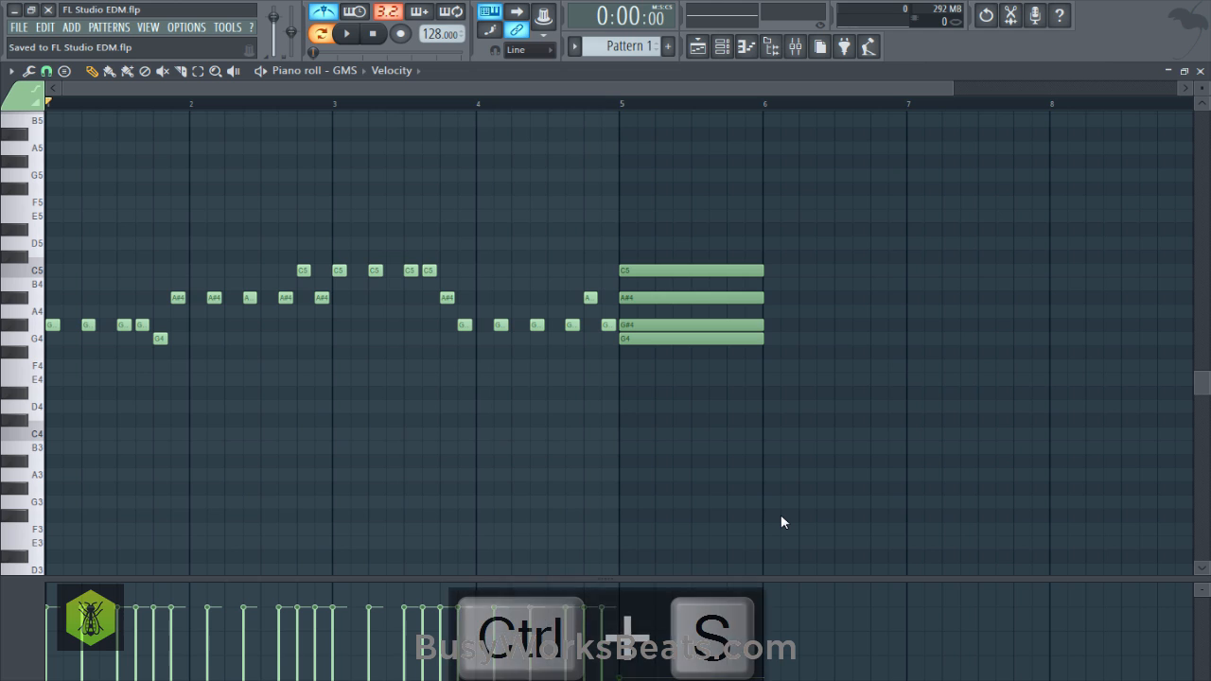
key("ctrl+s")
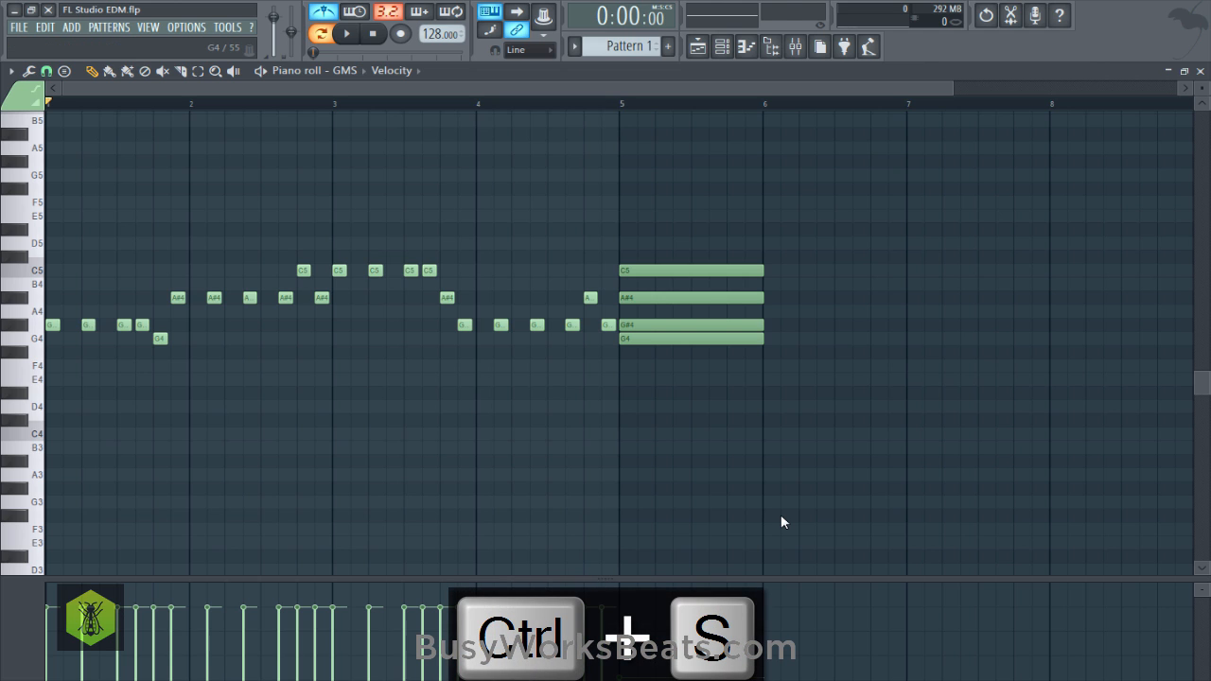
Audition the scale tones on the synth, add full-bar C#5, D#5, F5 and G5 notes to bar 5's stack, and save.
key("b")
key("h")
key("j")
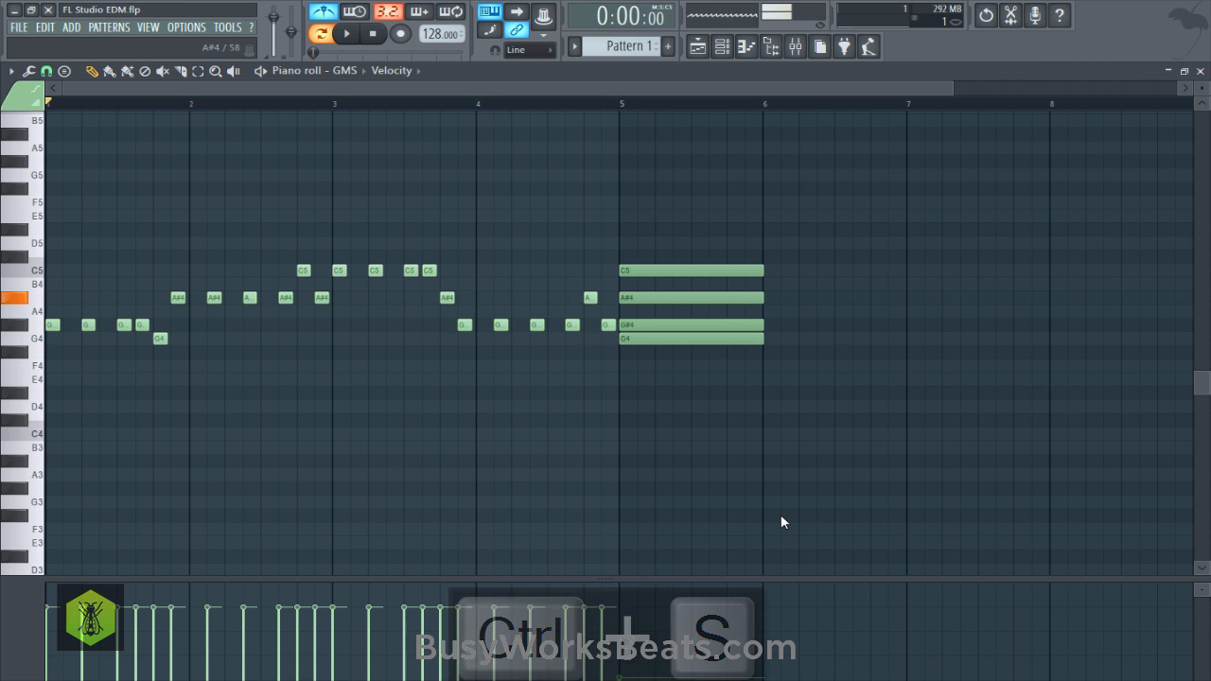
key("comma")
key("w")
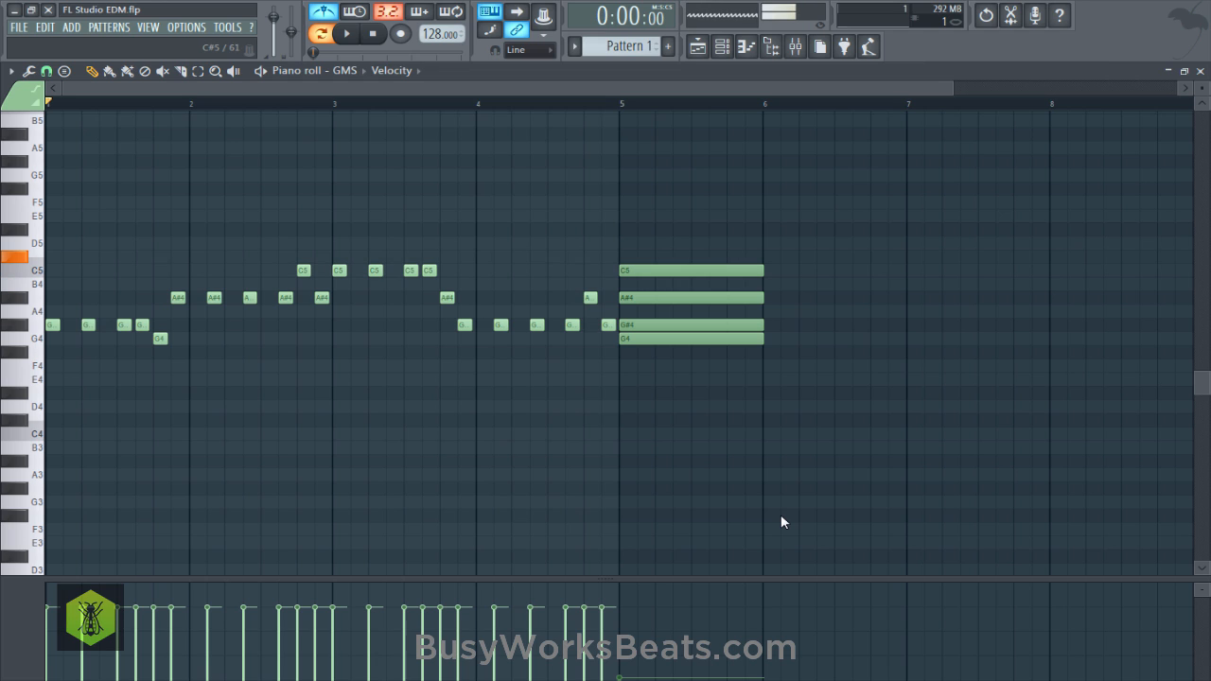
key("2")
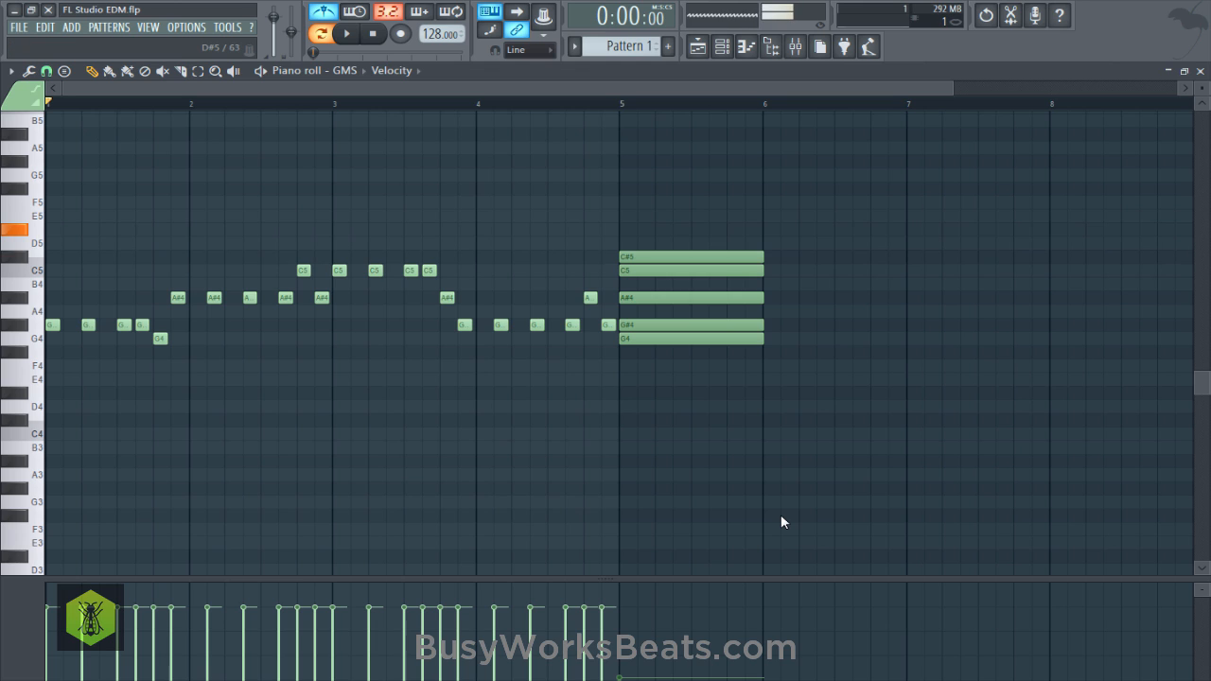
key("3")
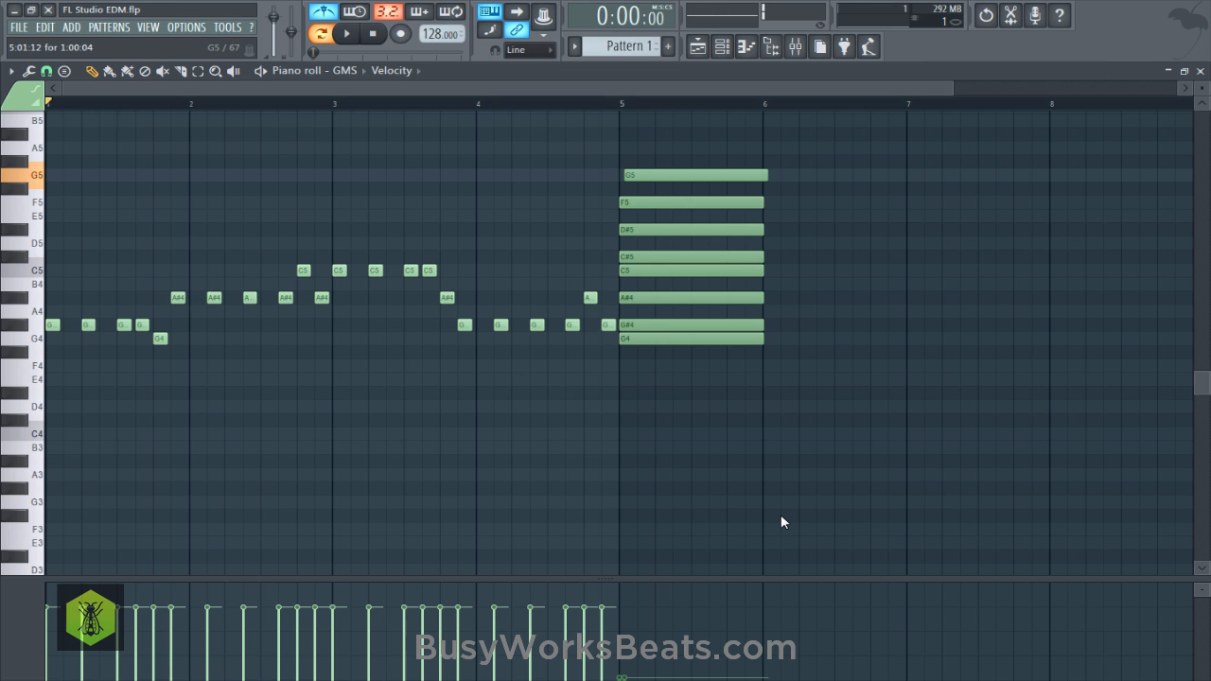
key("ctrl+s")
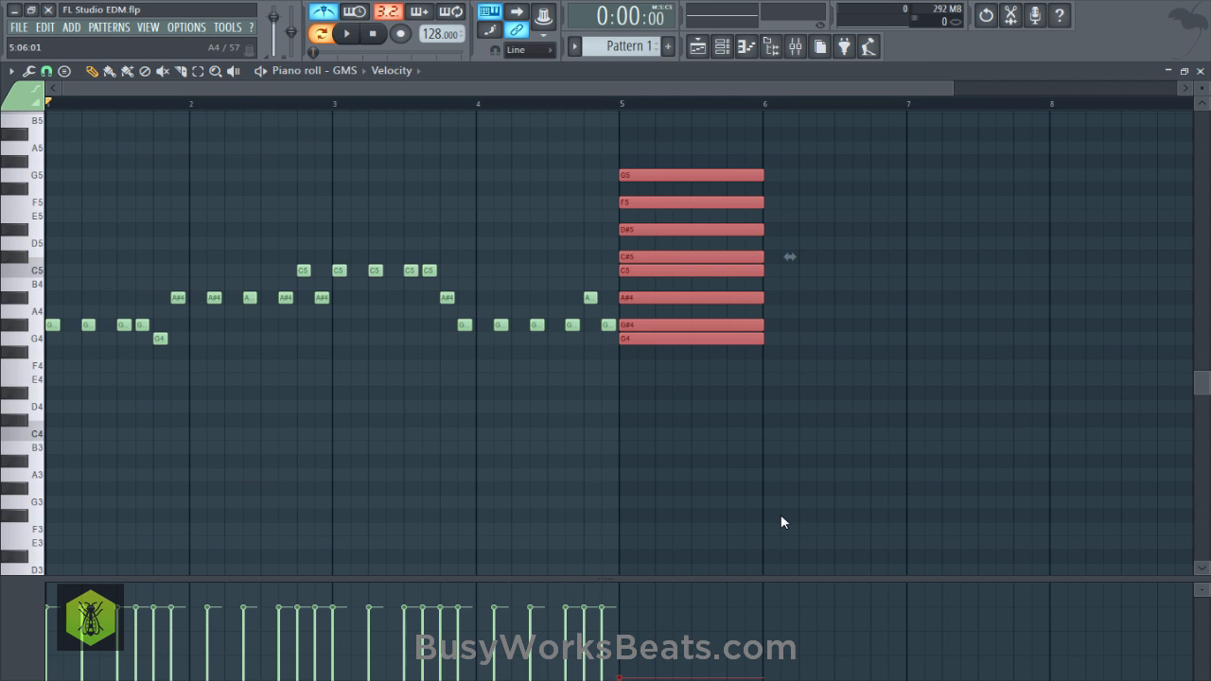
Copy bar 5's scale notes an octave down and an octave up to span G3 to G6, and save the project.
mouse_move(656, 339)
left_mouse_down()
mouse_move(940, 432)
mouse_move(724, 501)
mouse_move(652, 501)
mouse_move(719, 149)
mouse_move(649, 174)
left_mouse_up()
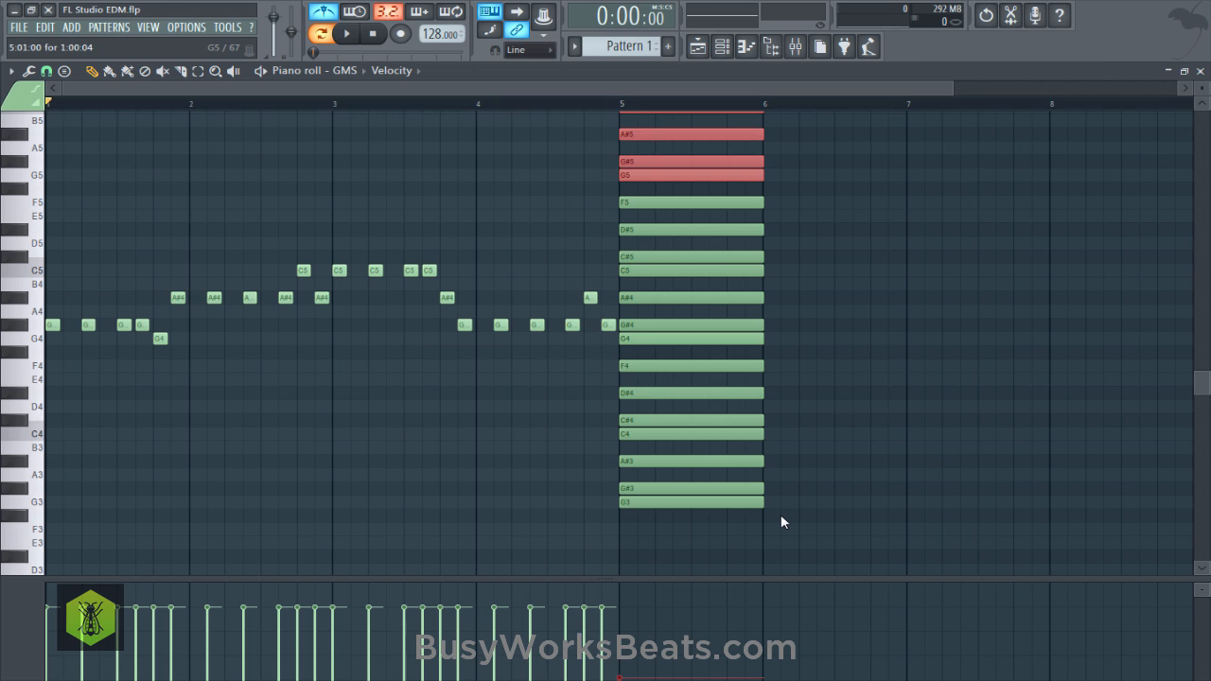
key("ctrl+s")
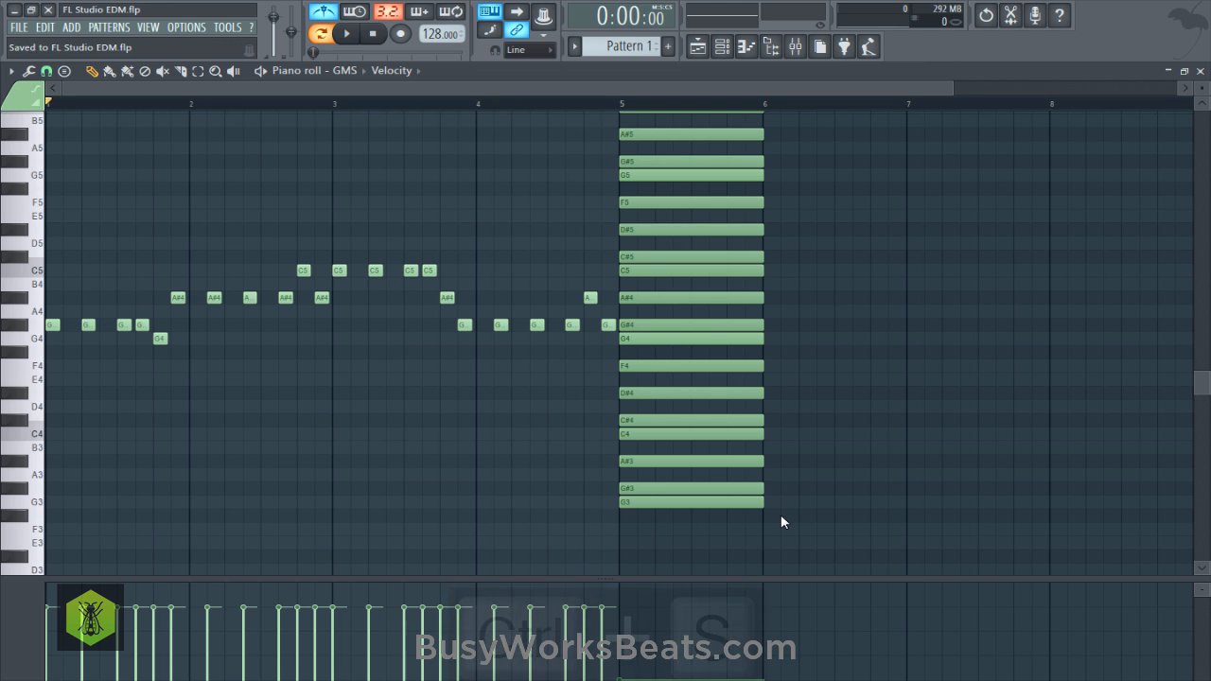
left_click_drag(649, 549, 688, 118)
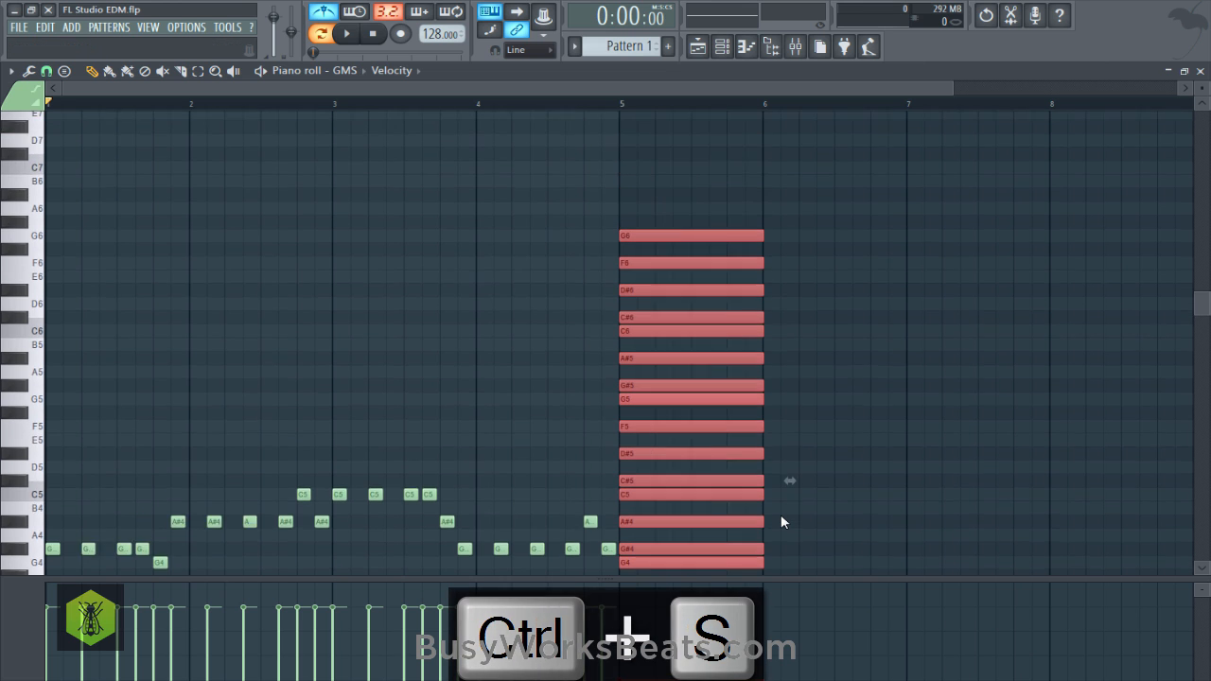
scroll(689, 260, "down", 4)
key("ctrl+s")
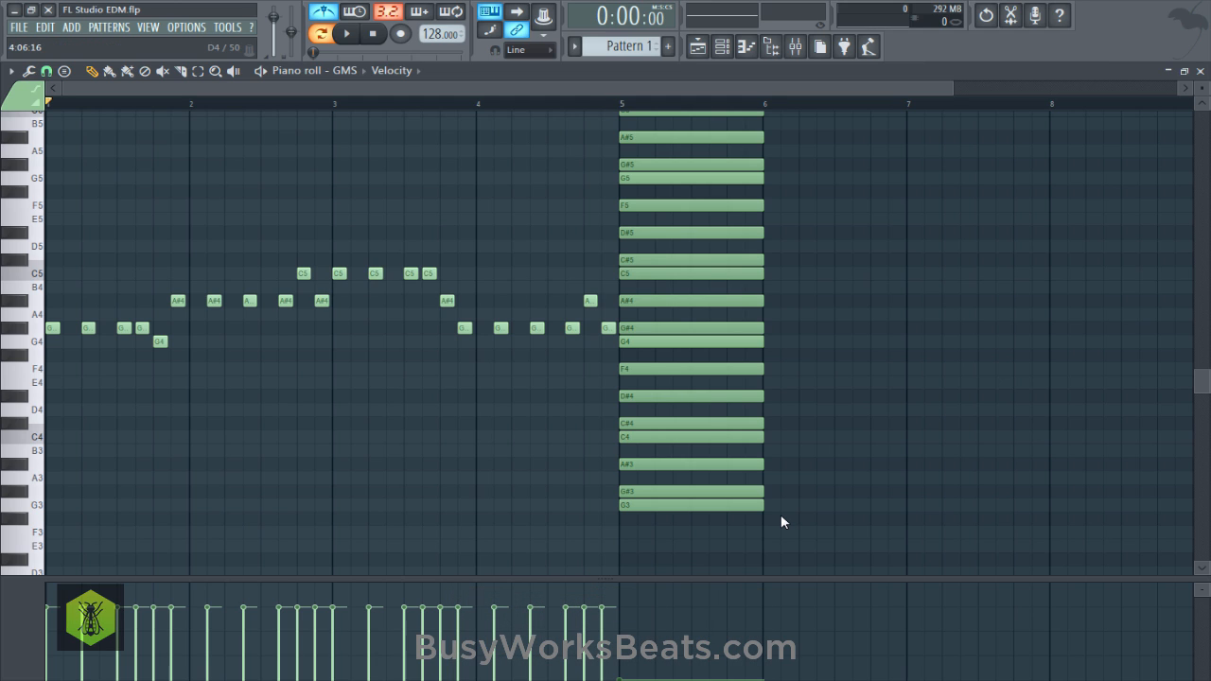
key("ctrl+s")
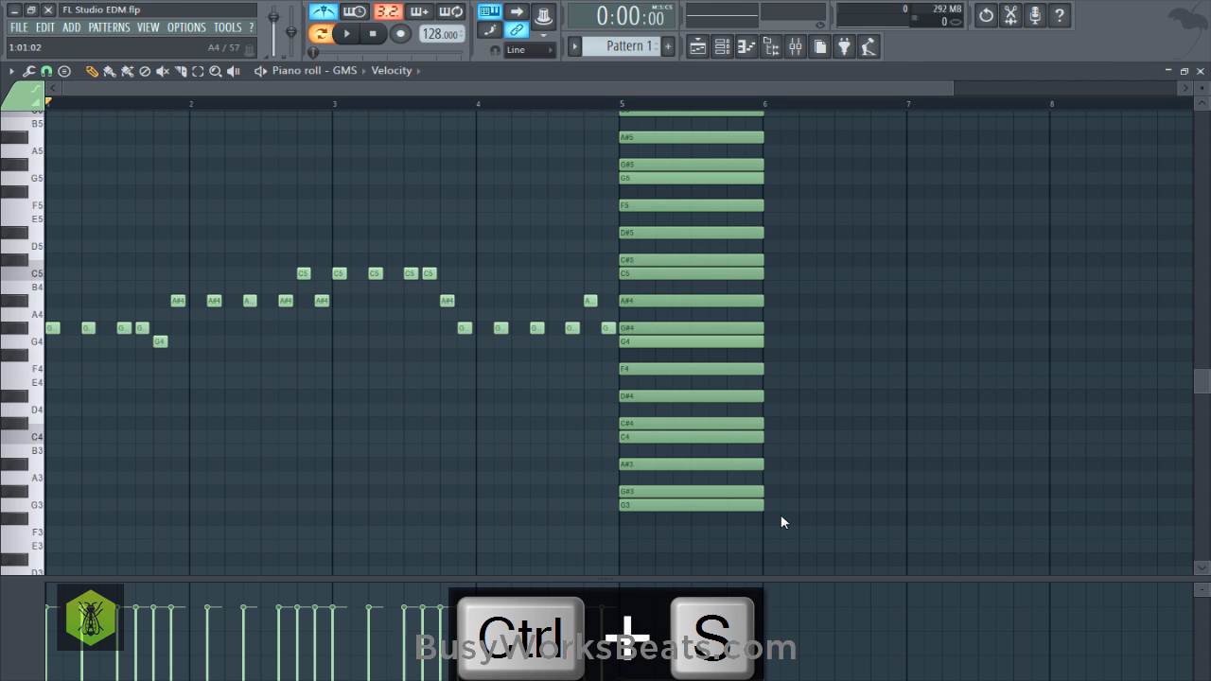
Select the first three G#4 notes in bar 1, briefly play the pattern, clear the selection, and save the project.
left_click_drag(49, 308, 150, 333)
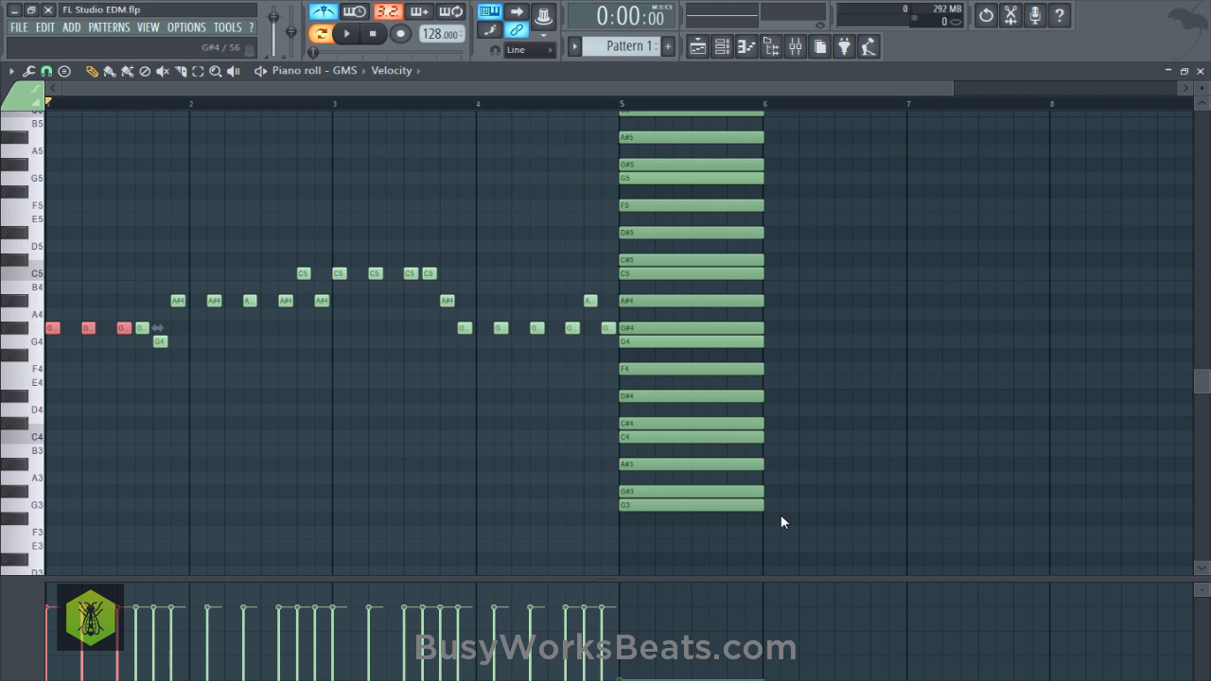
key("ctrl+s")
key("space")
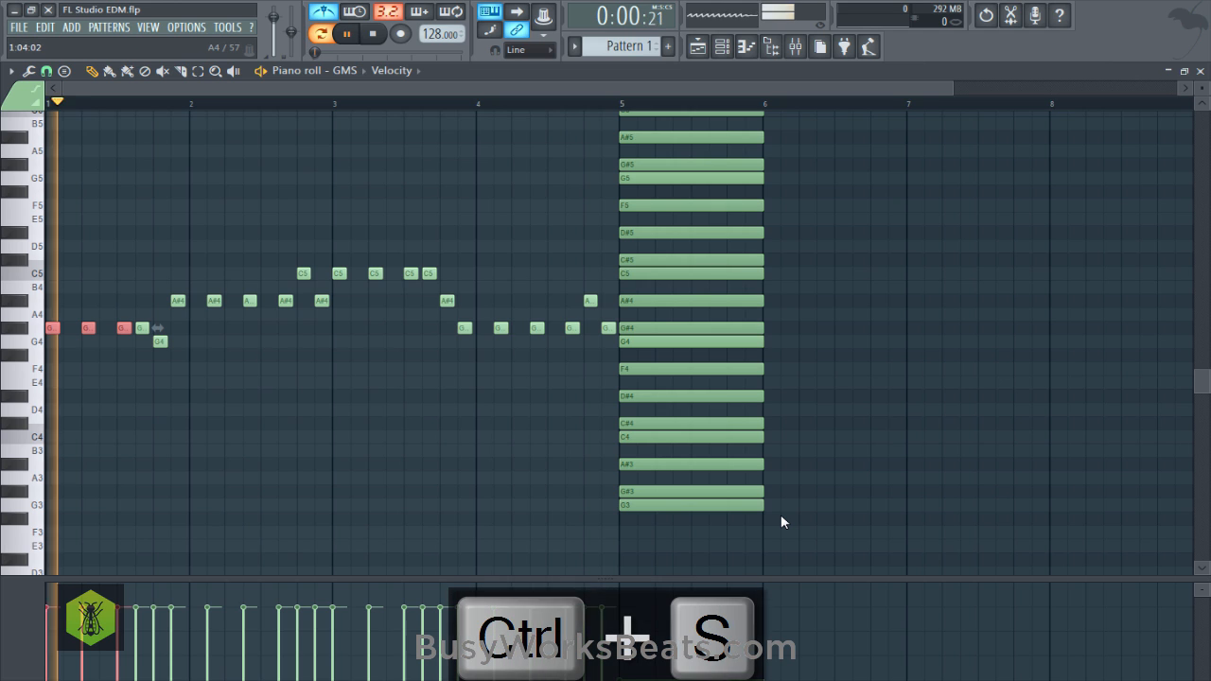
key("space")
key("ctrl+d")
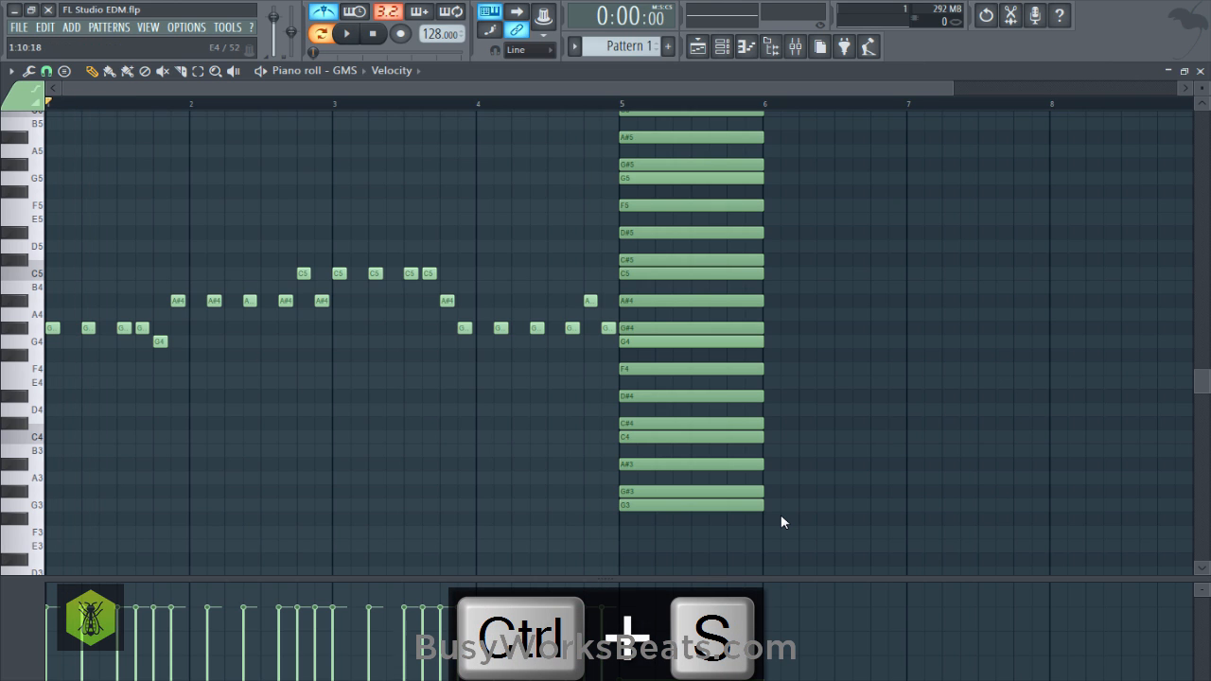
scroll(781, 523, "up", 1)
scroll(782, 522, "up", 1)
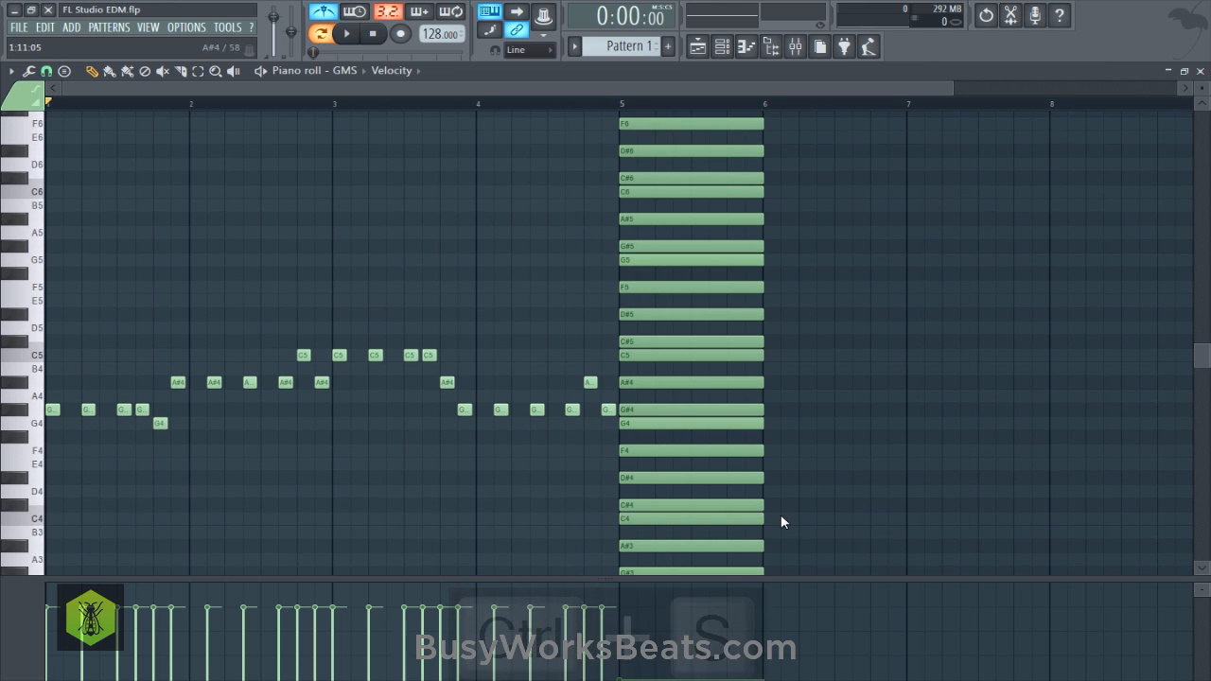
key("ctrl+s")
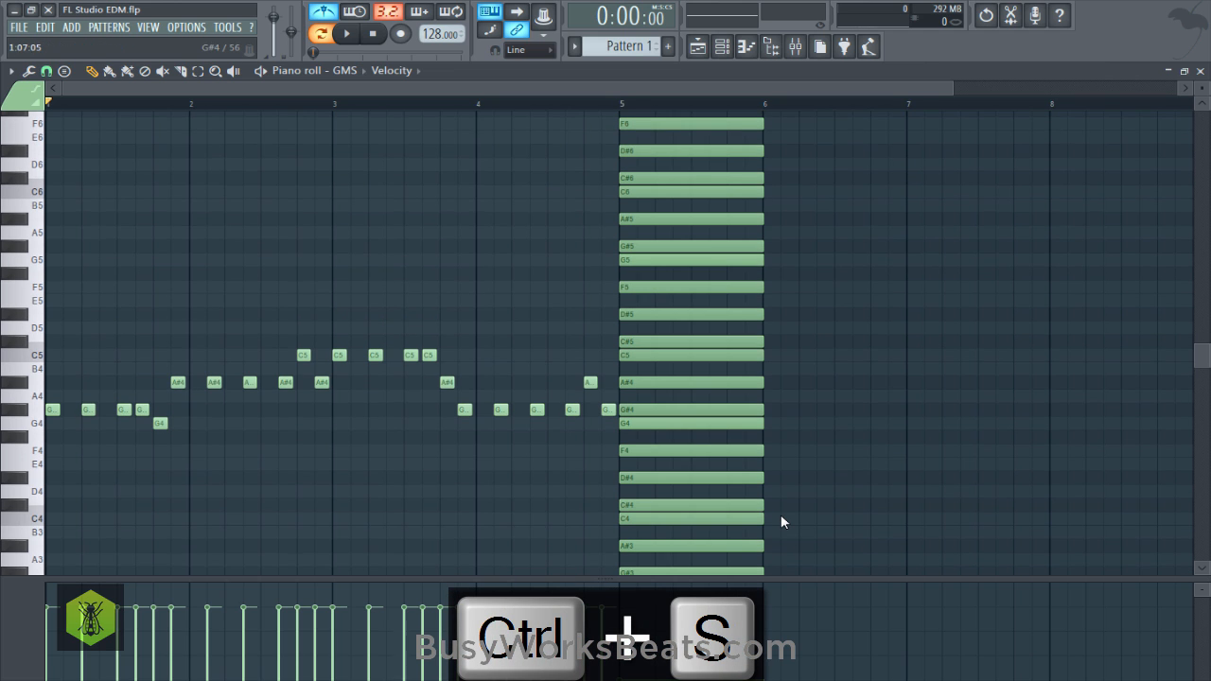
Highlight bar 5's G#4, C5 and D#5 chord tones together with bar 1's four G#4 melody notes.
left_click_drag(139, 416, 46, 390)
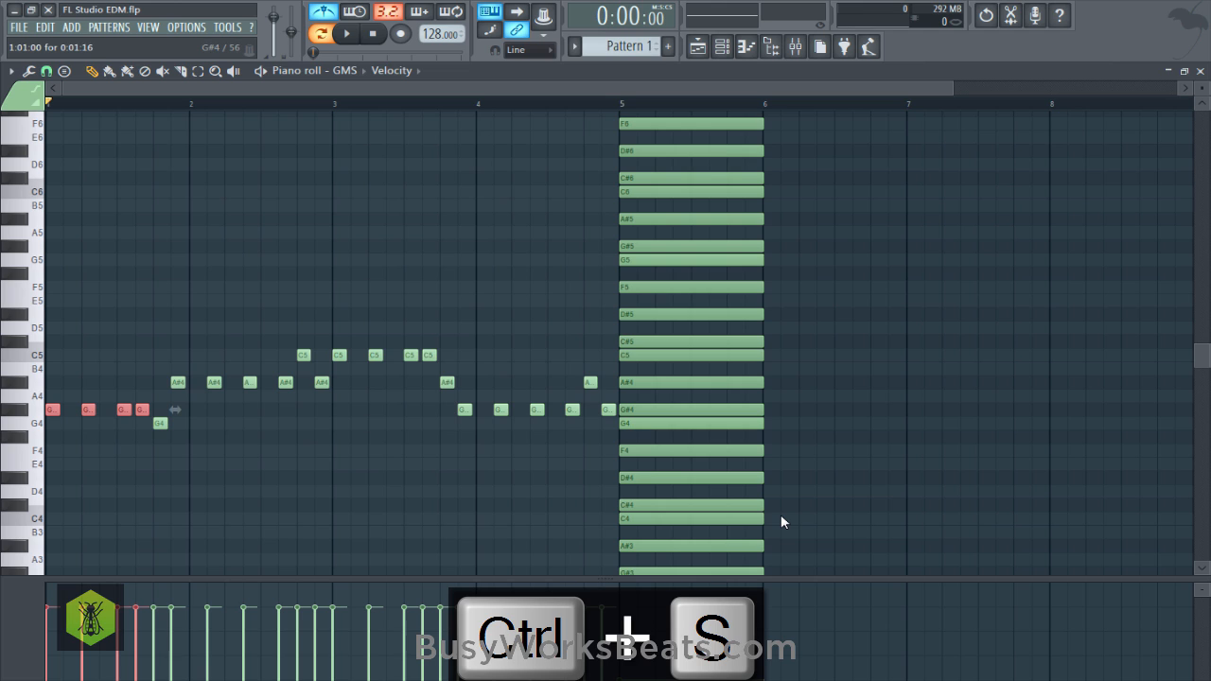
key("ctrl+l")
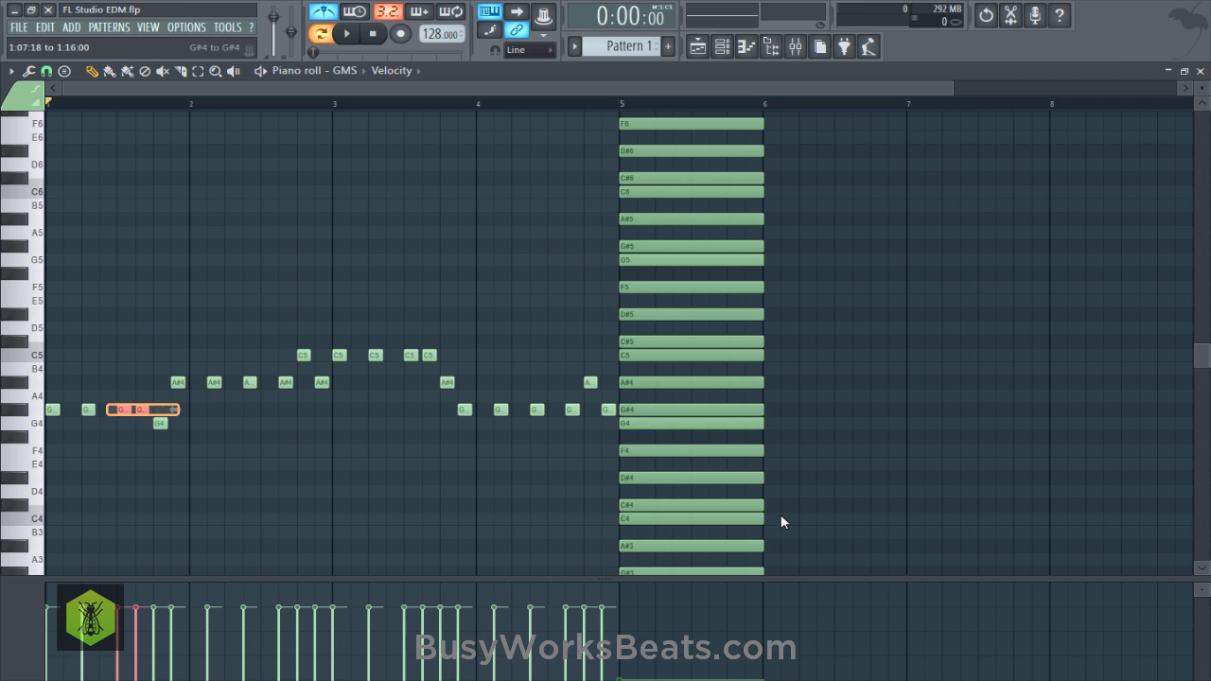
key("ctrl+z")
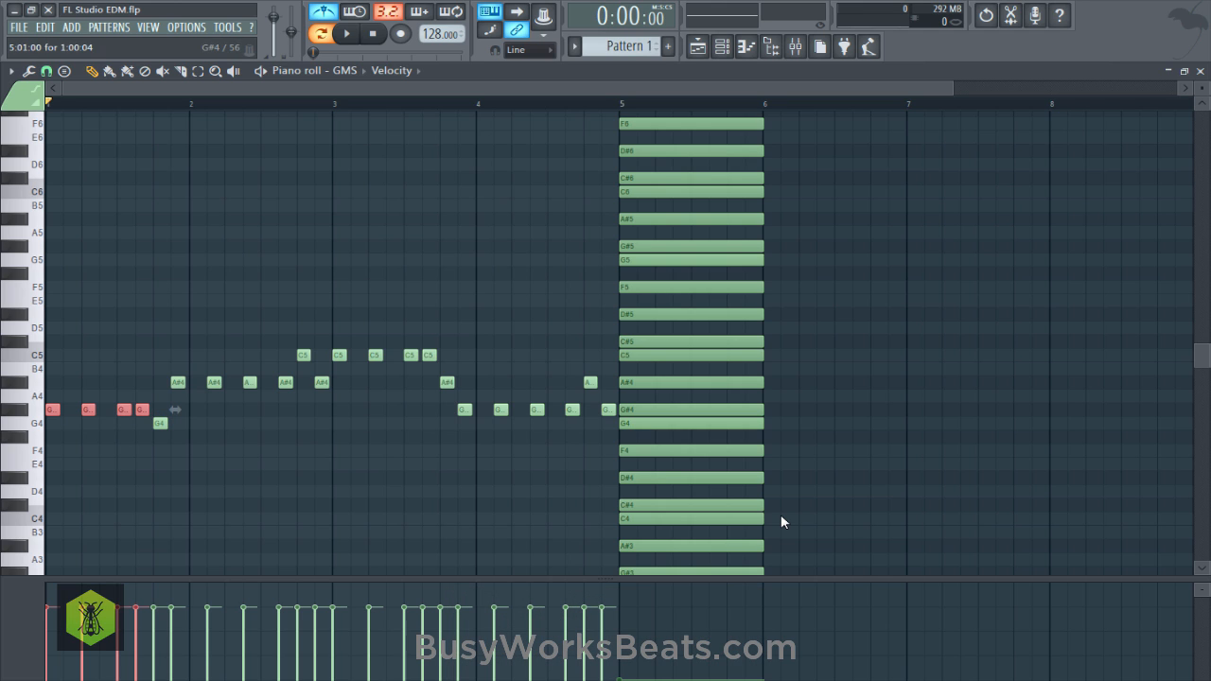
left_click(691, 410, "ctrl+shift")
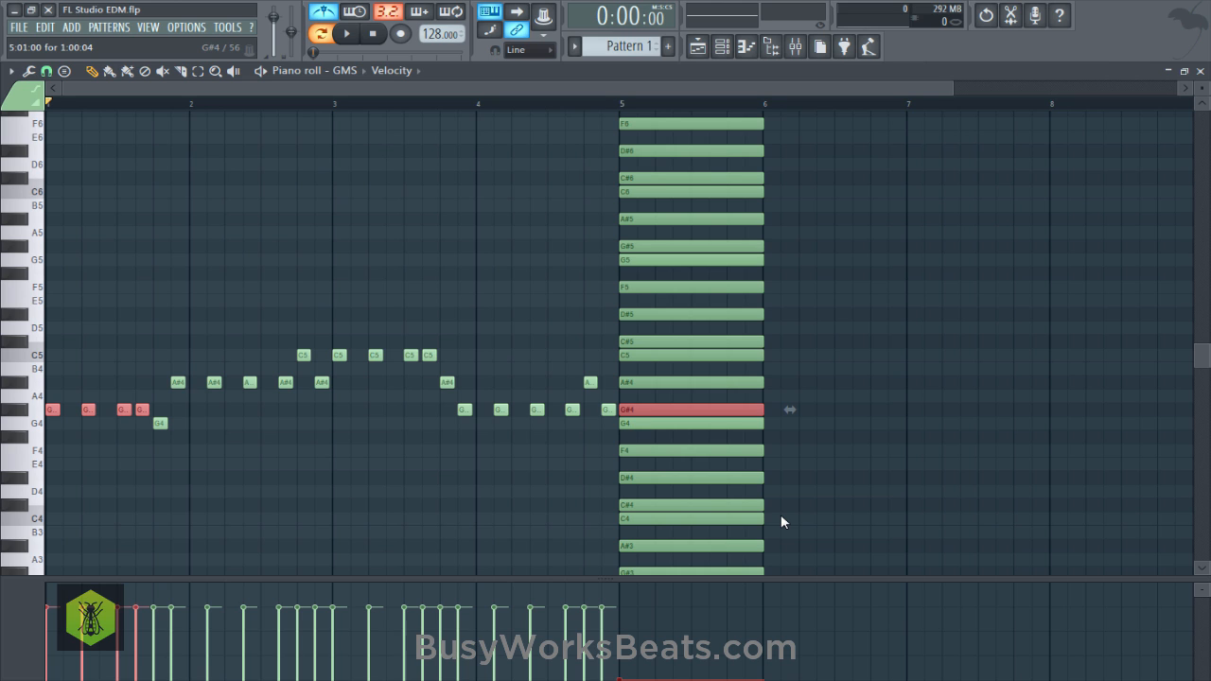
key("ctrl+s")
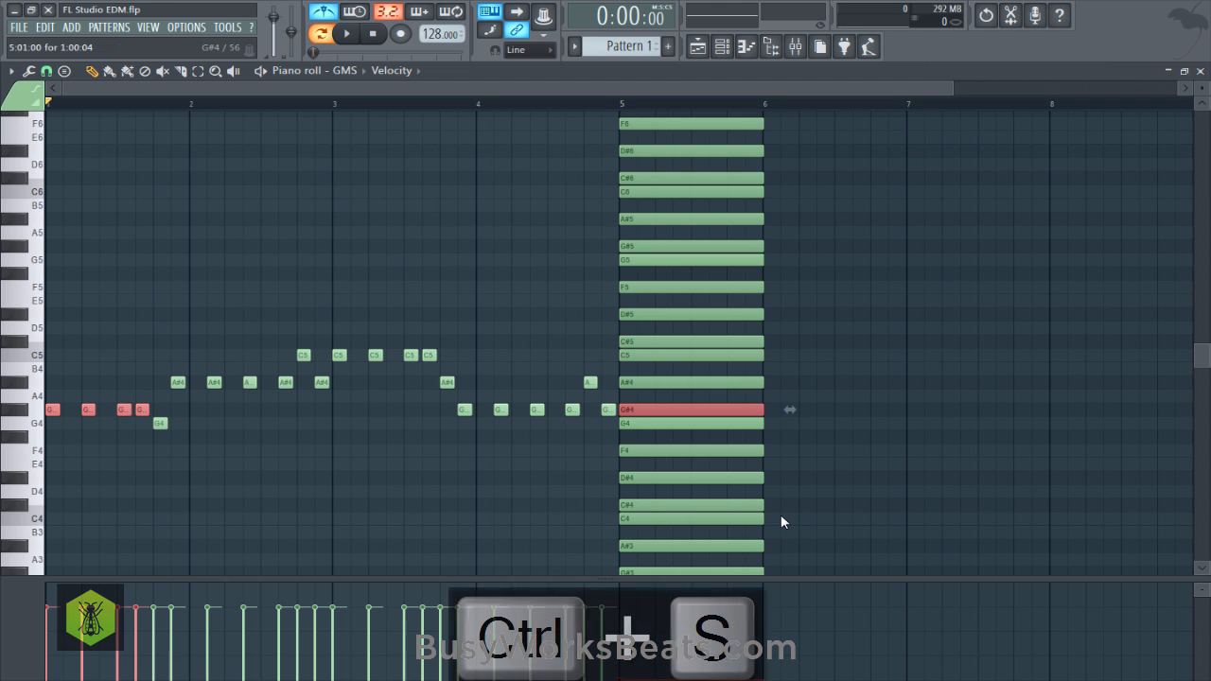
key("ctrl+s")
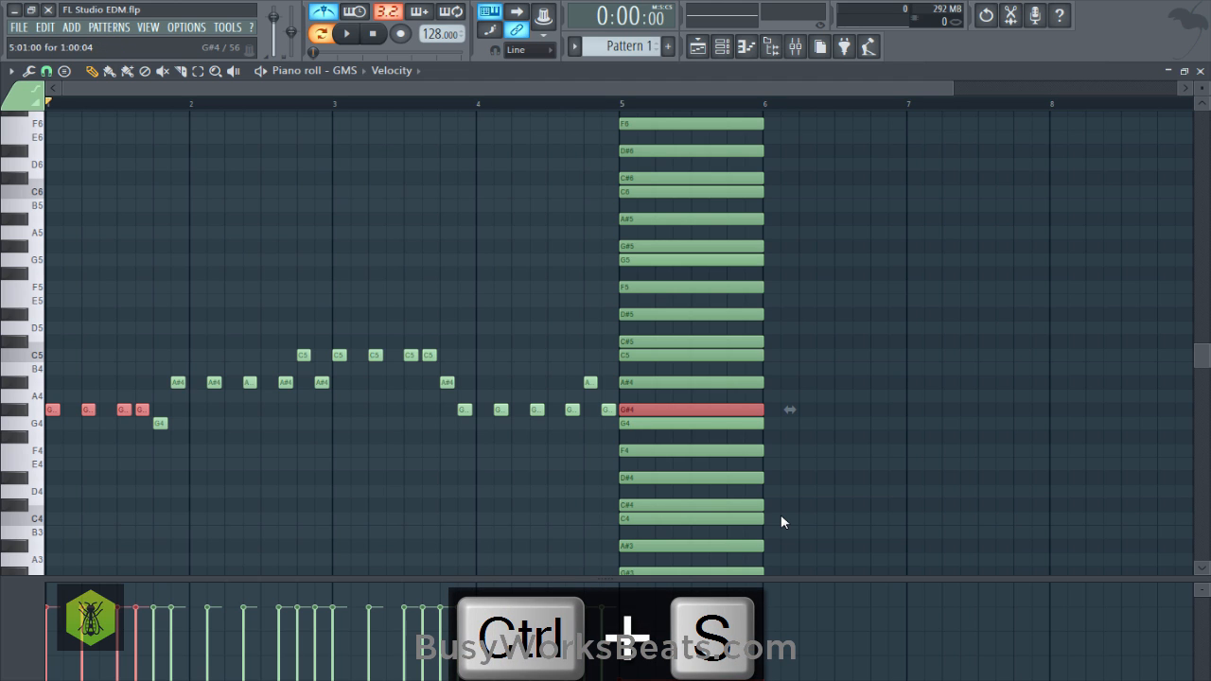
left_click(655, 356, "ctrl+shift")
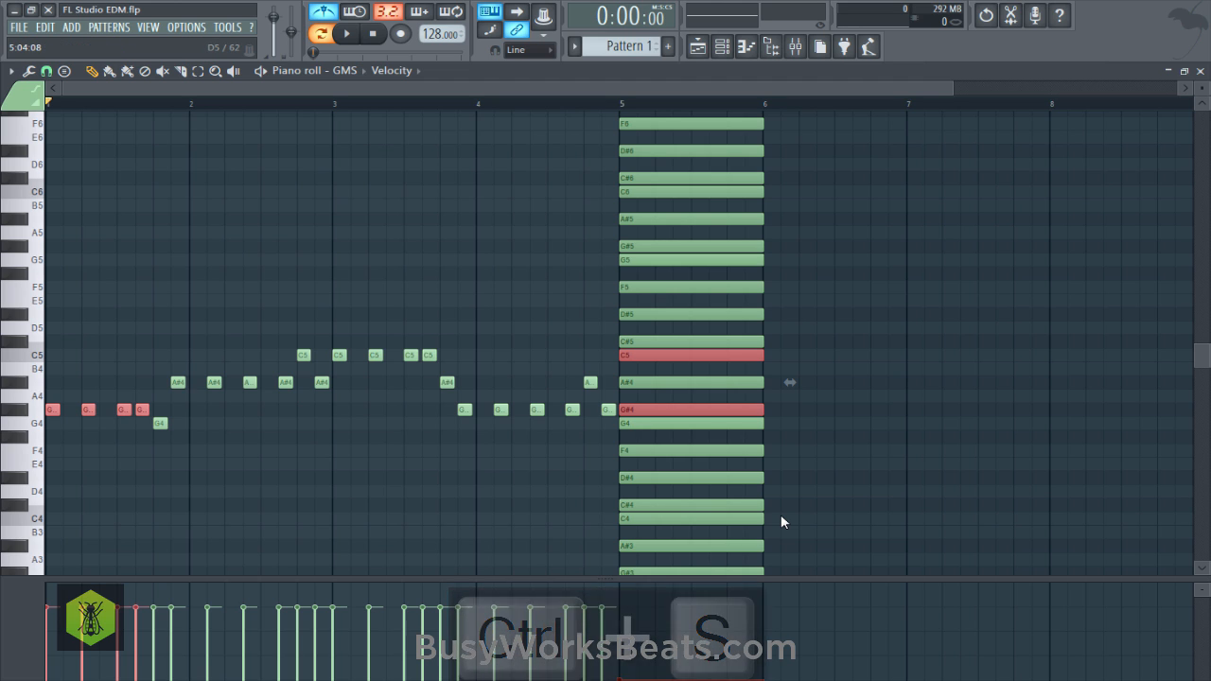
left_click(655, 314, "ctrl+shift")
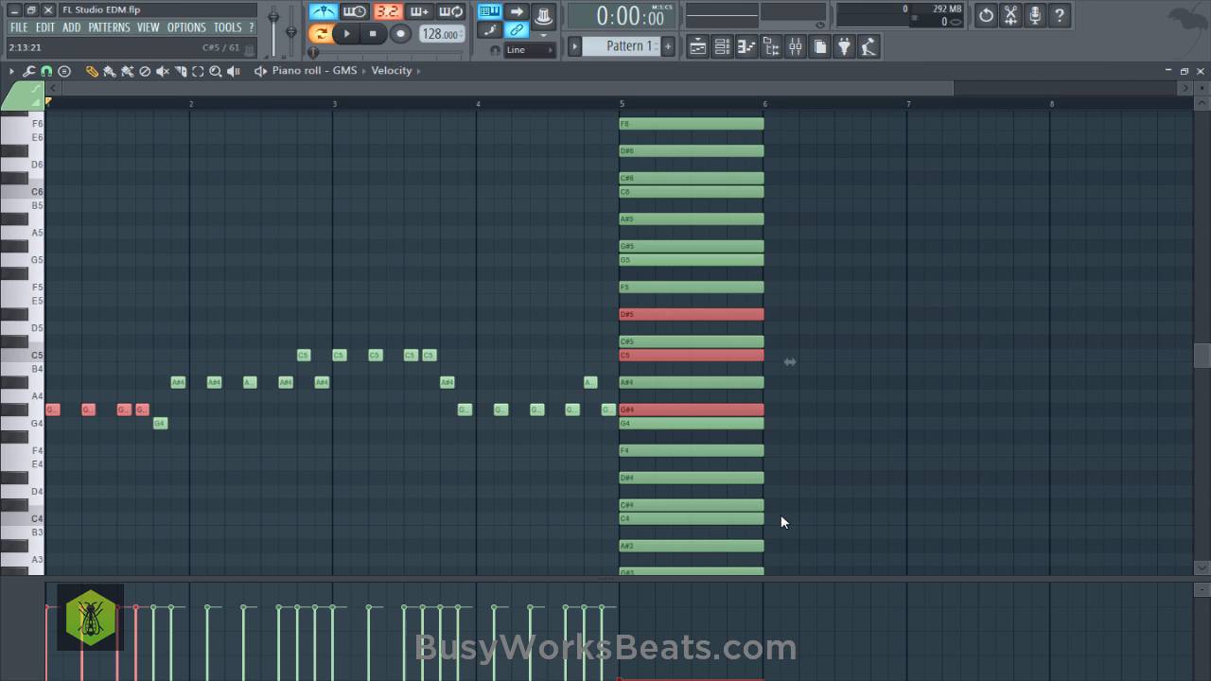
key("ctrl+s")
Copy bar 1's four G#4 notes up to C5 and again up to D#5 to form stacked chords.
left_click_drag(152, 410, 46, 406)
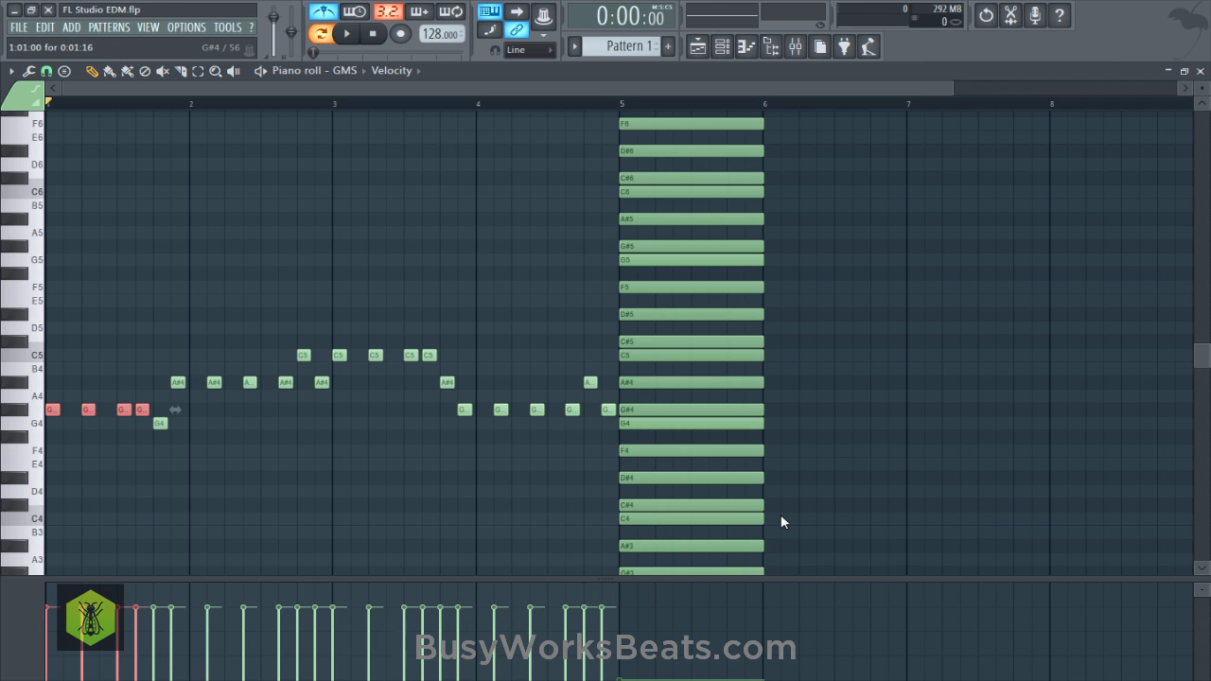
key("Up")
key("Up")
key("Up")
key("Up")
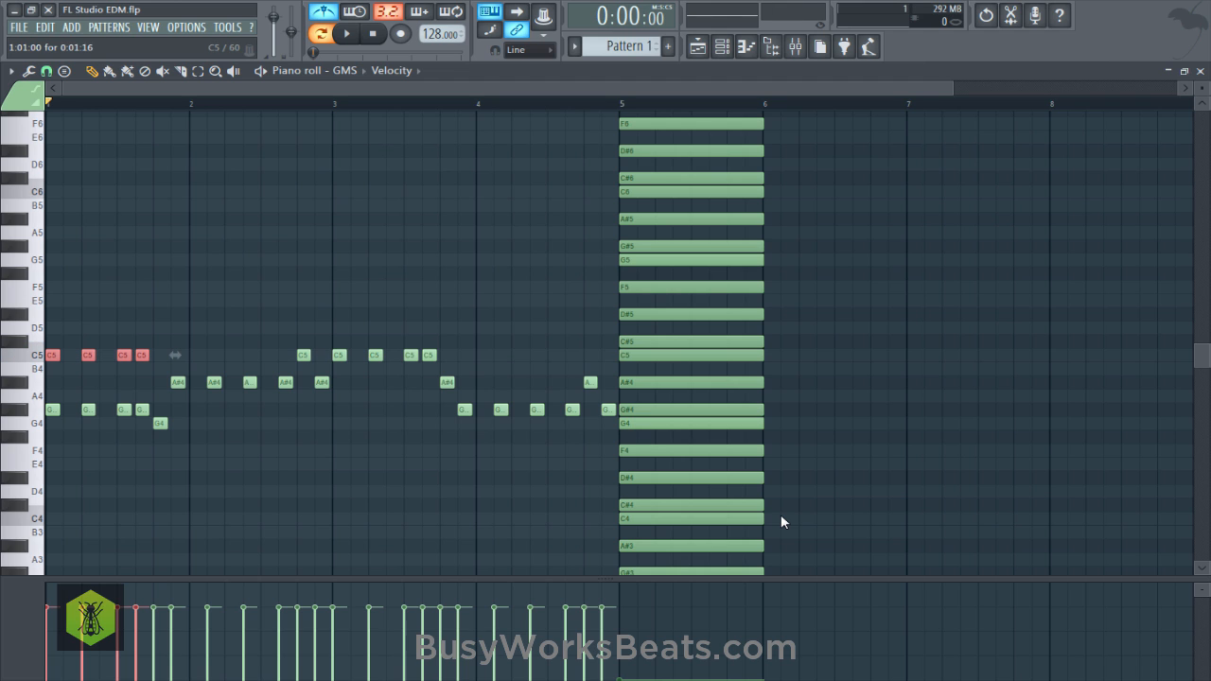
key("Up")
key("Up")
key("Up")
Preview the new bar 1 chords, clear the selection, save the project, and play the pattern again.
key("space")
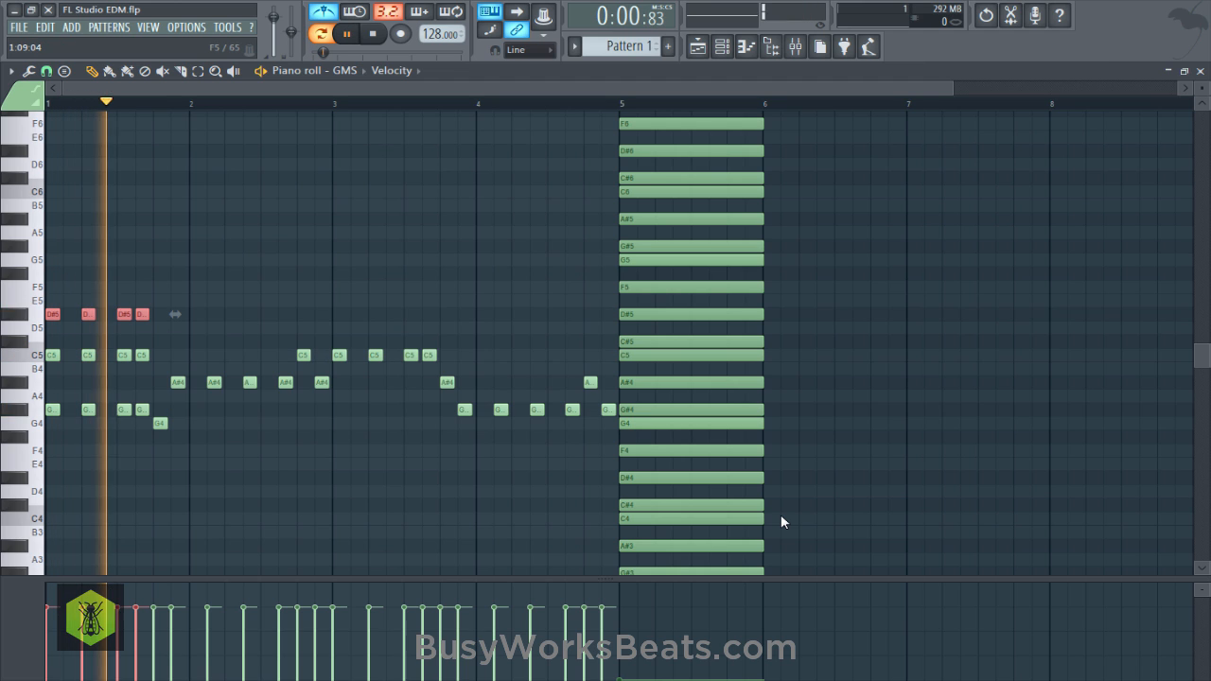
key("space")
left_click(781, 522)
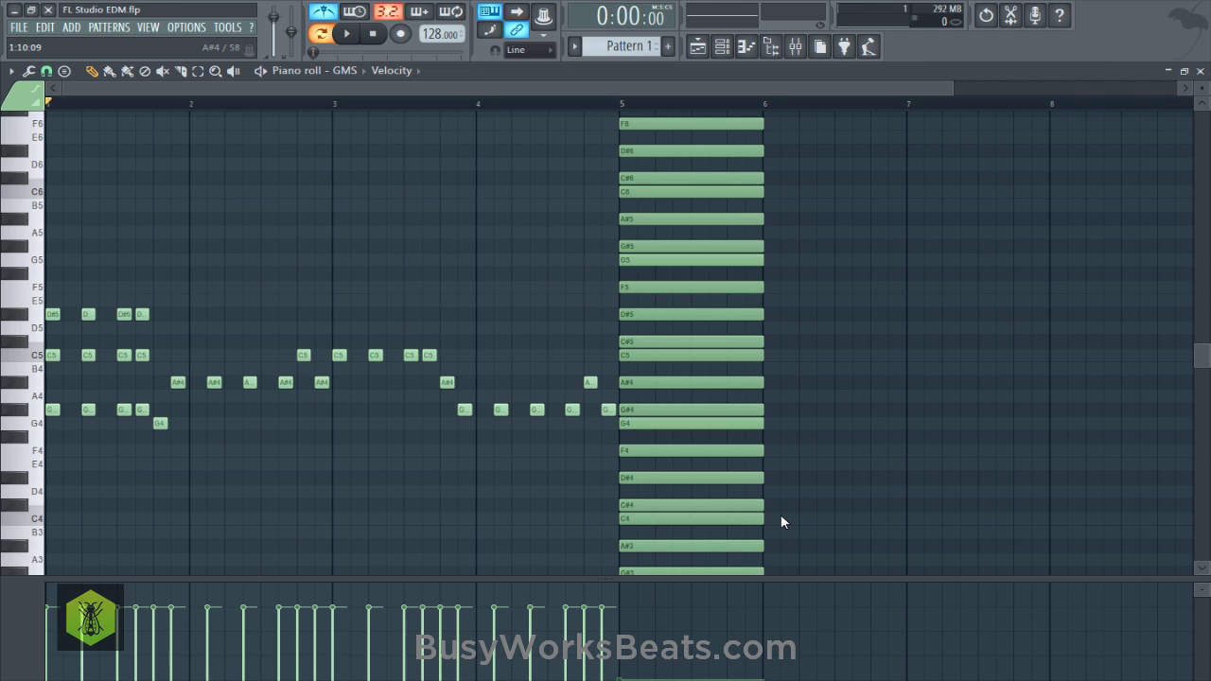
key("ctrl+s")
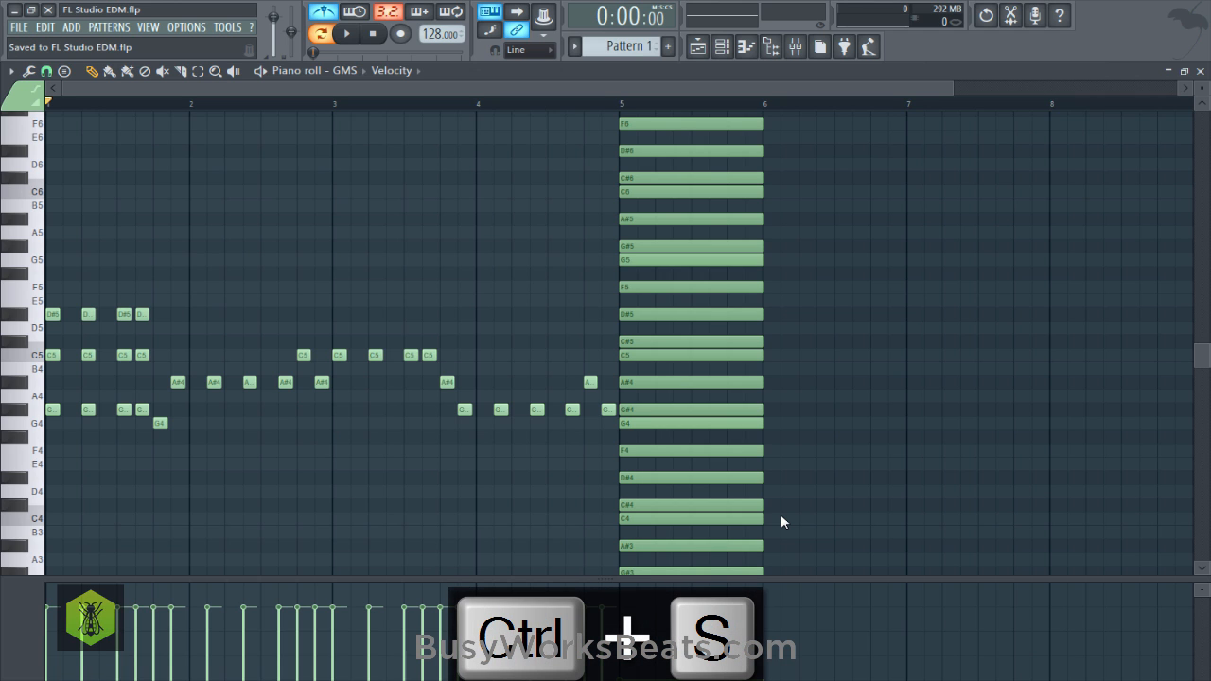
key("space")
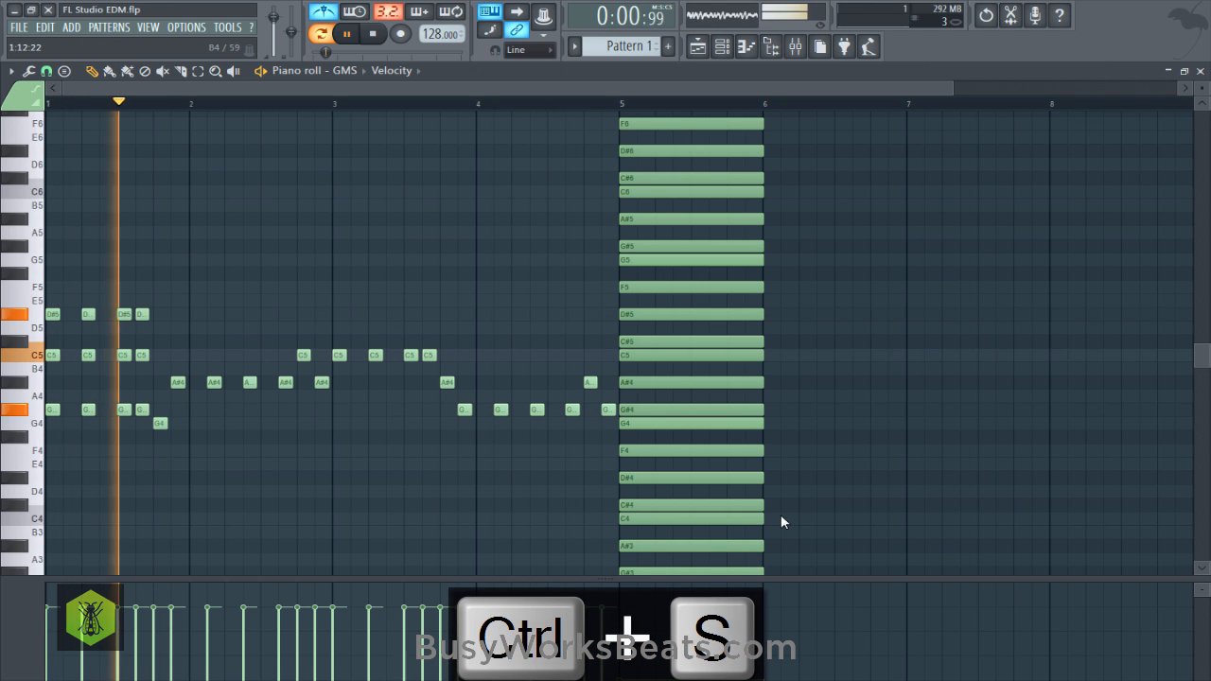
Highlight bar 1's G4 note together with bar 5's G4, A#4 and C#5 chord tones, and clear the selection.
key("space")
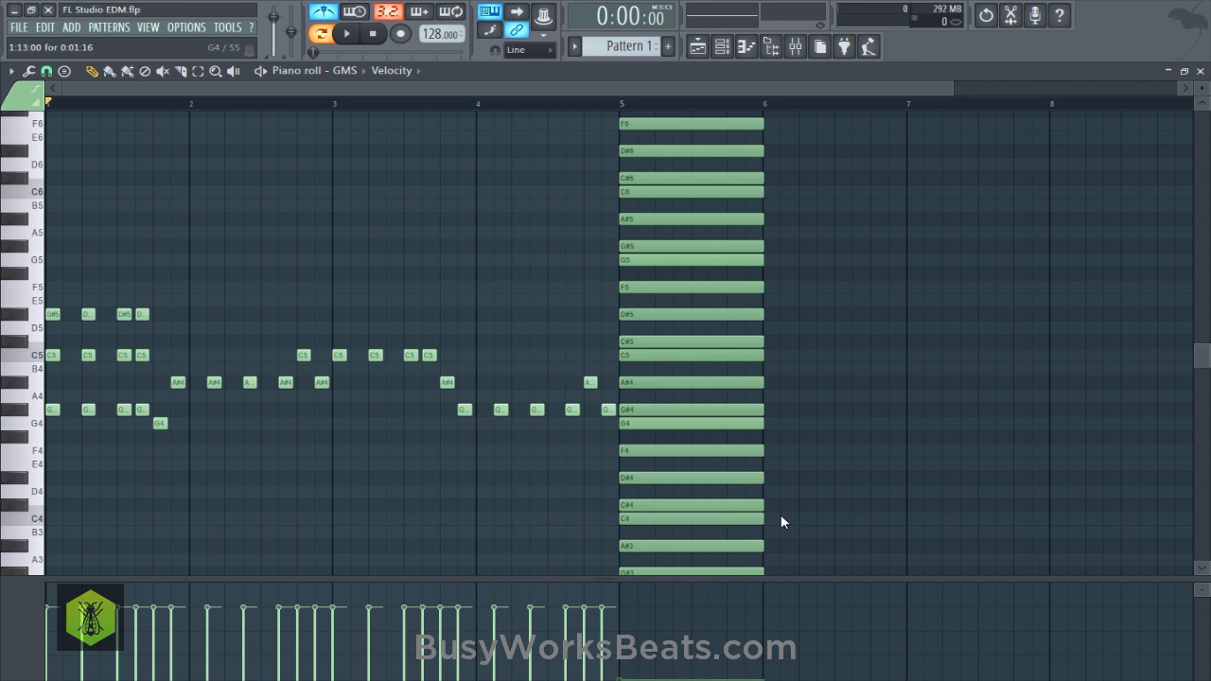
left_click(159, 424, "ctrl")
key("ctrl+Right")
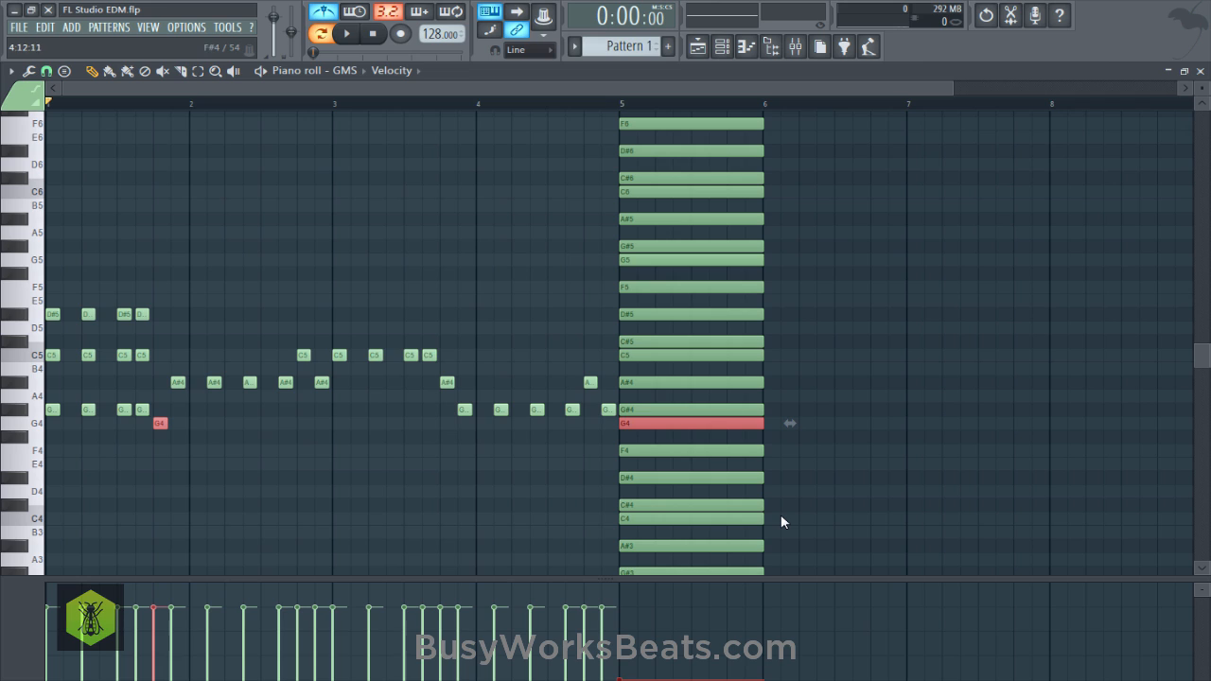
left_click(625, 424, "ctrl+shift")
left_click(624, 424, "ctrl+shift")
left_click(692, 382, "ctrl+shift")
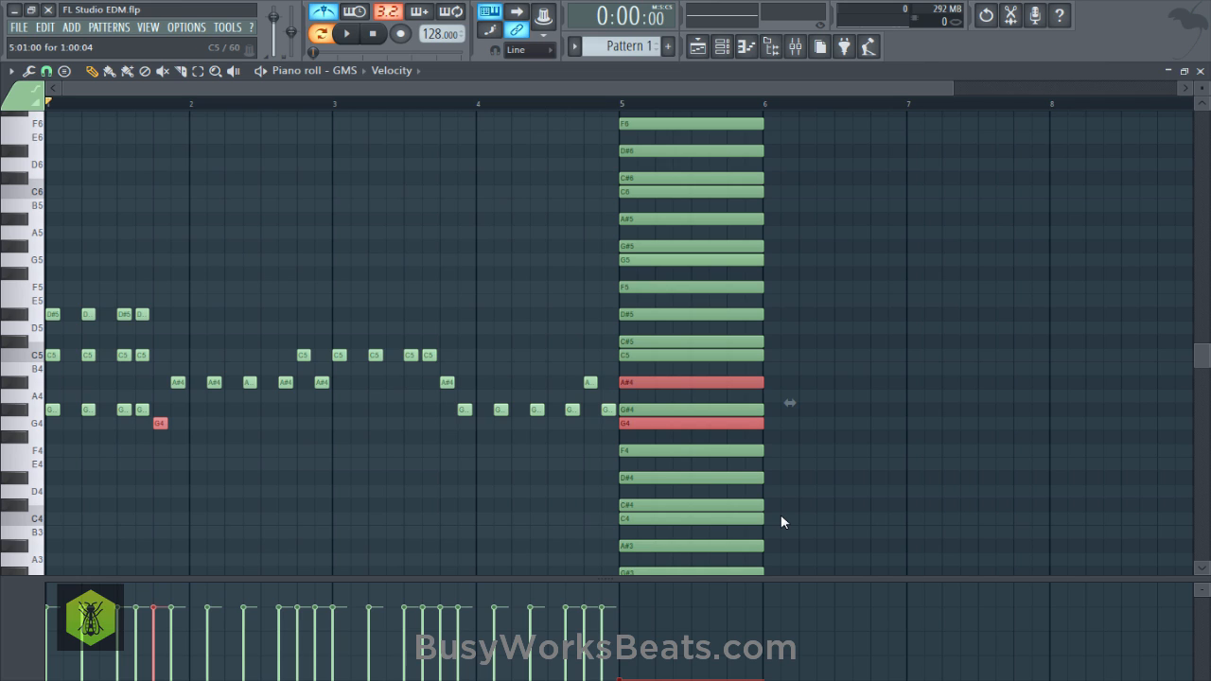
key("ctrl+shift+Right")
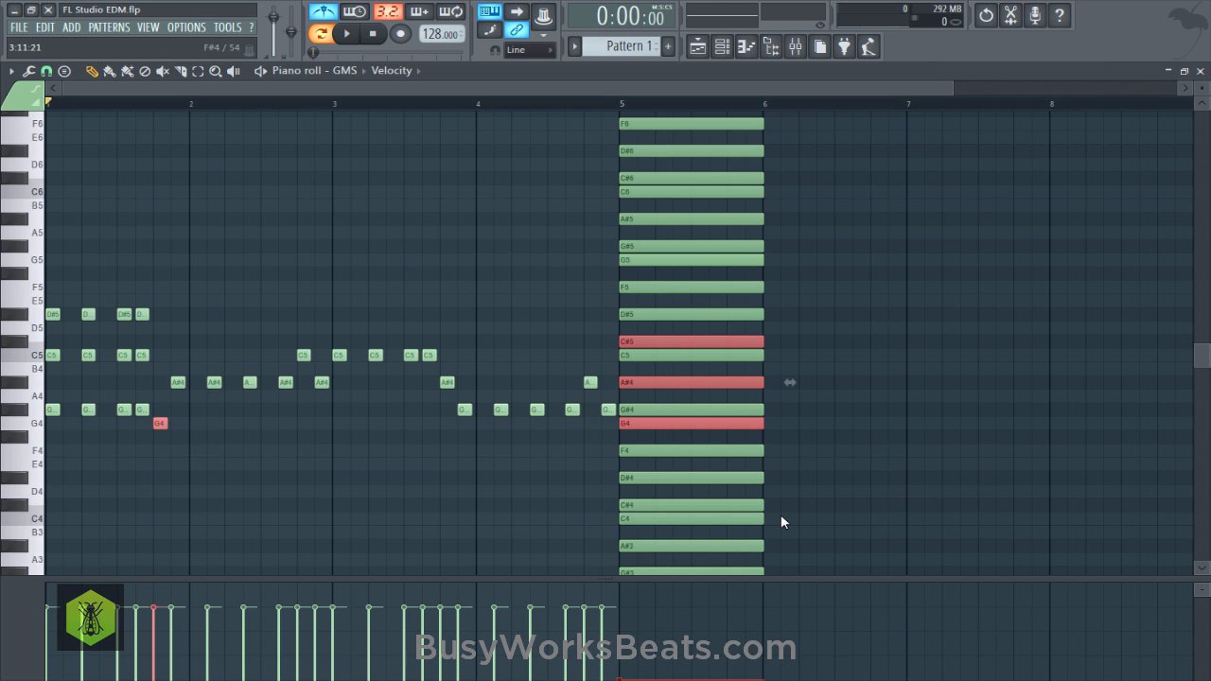
key("ctrl+d")
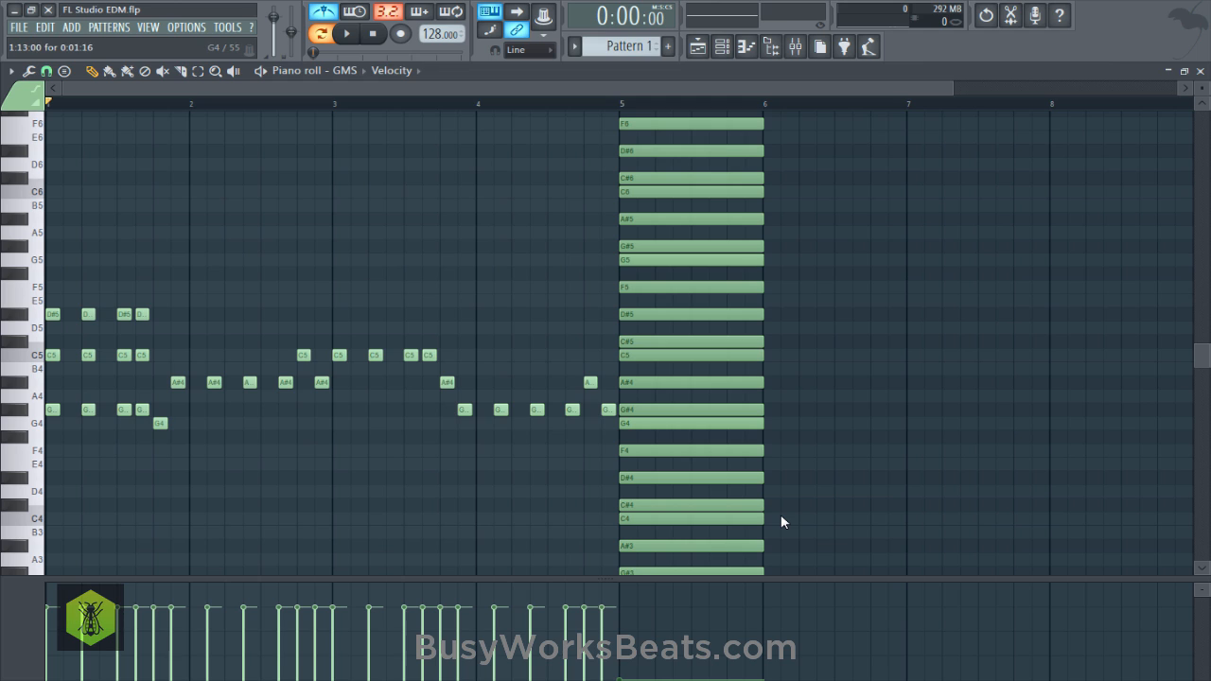
Stack A#4 and C#5 notes above bar 1's G4, save the project, and preview the pattern.
left_click_drag(160, 410, 159, 382)
key("2")
key("ctrl+s")
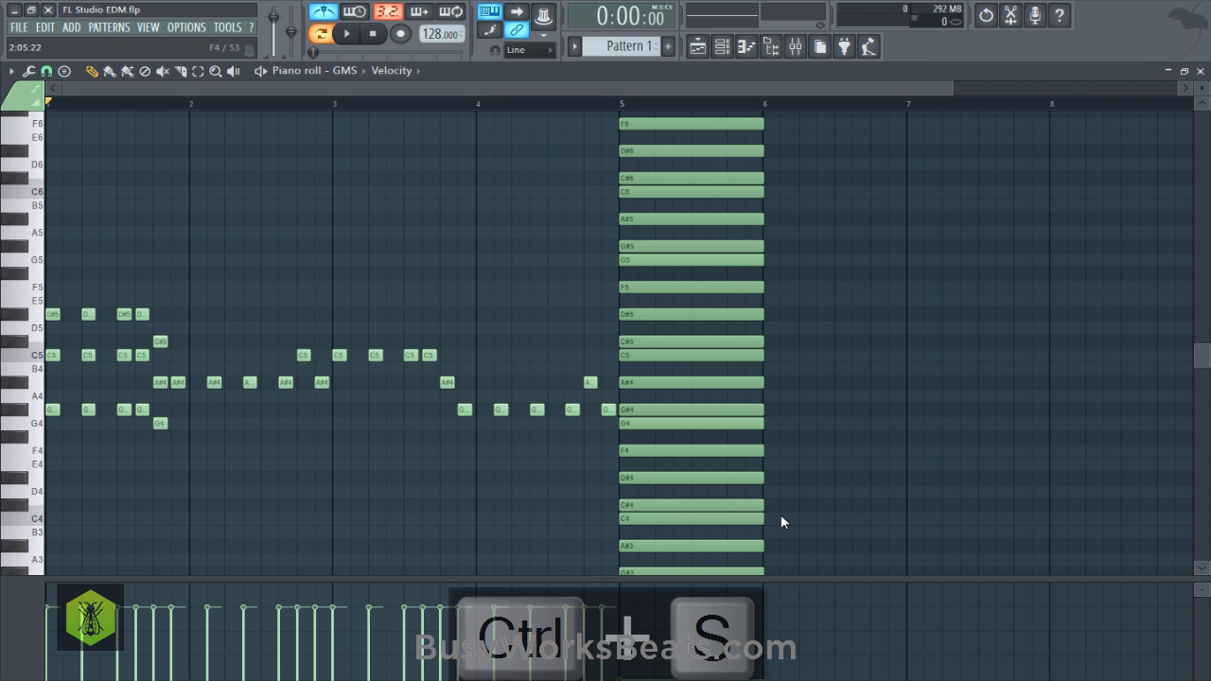
key("space")
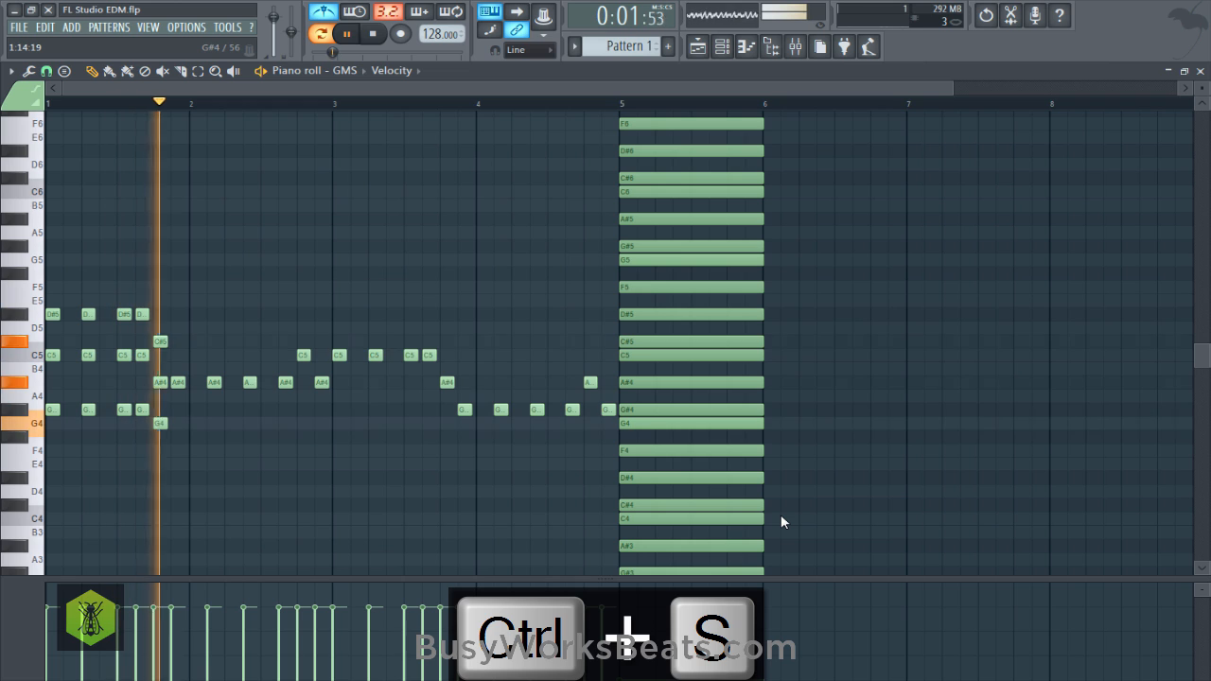
key("space")
Raise the C#5 in bar 1's G4 chord to D5, preview the pattern, and save the project.
left_click_drag(160, 341, 160, 328)
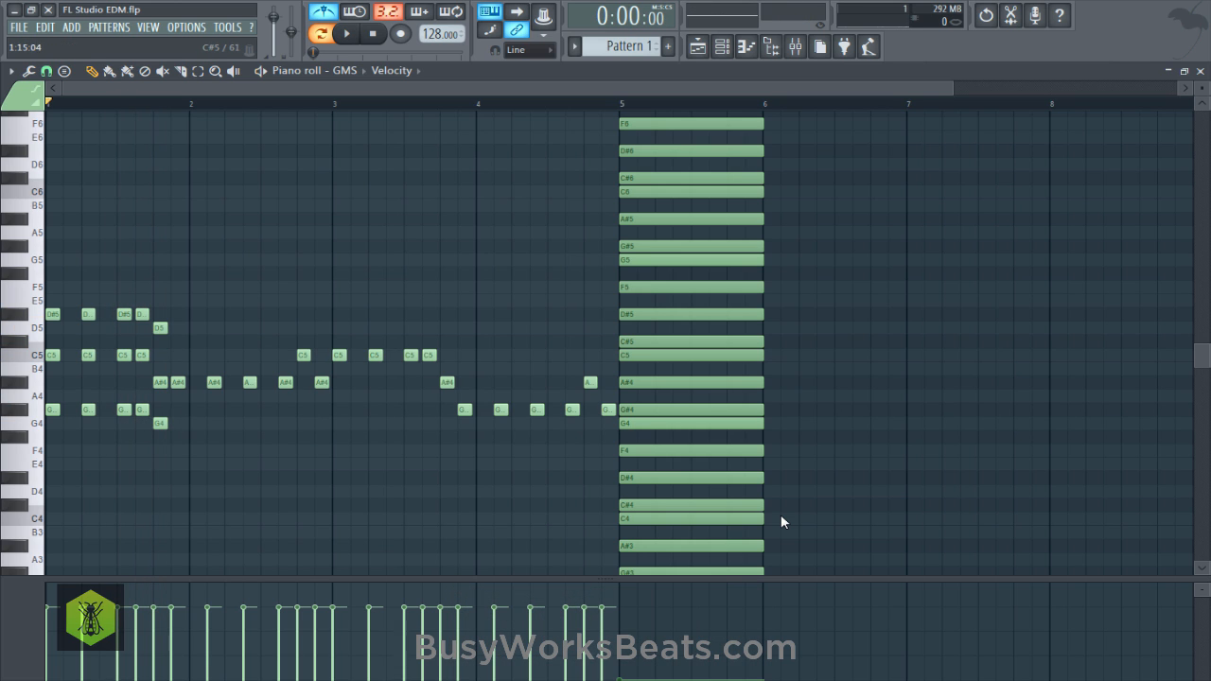
key("space")
key("space")
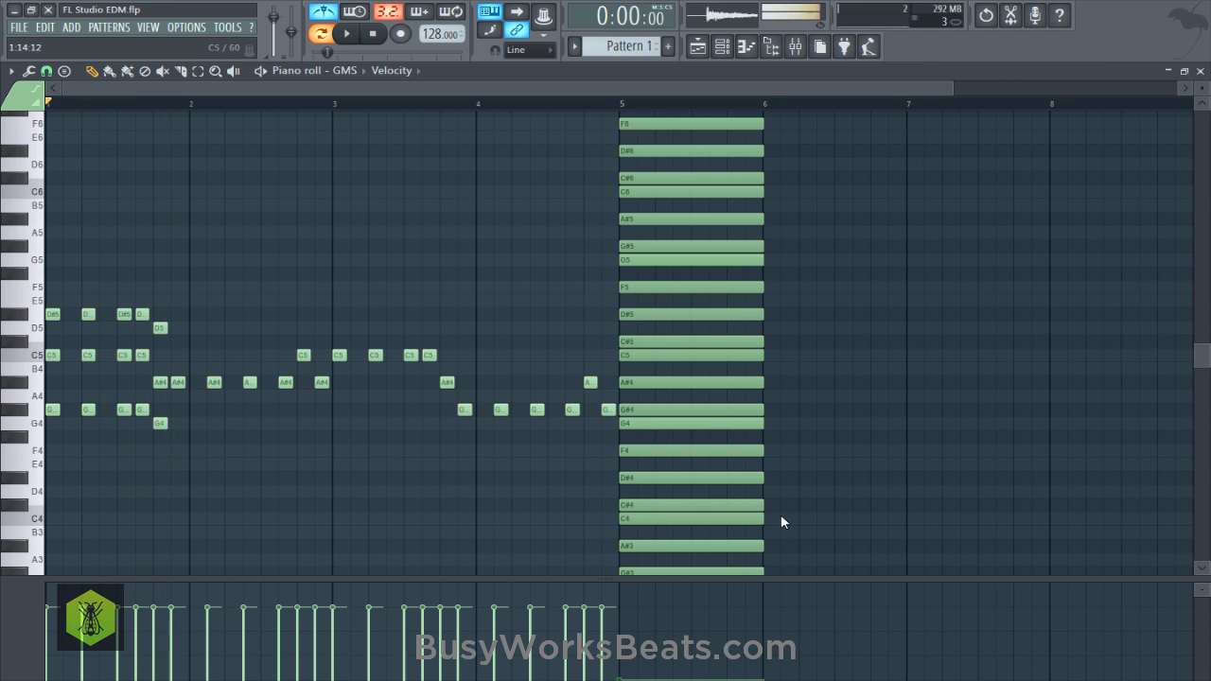
key("ctrl+s")
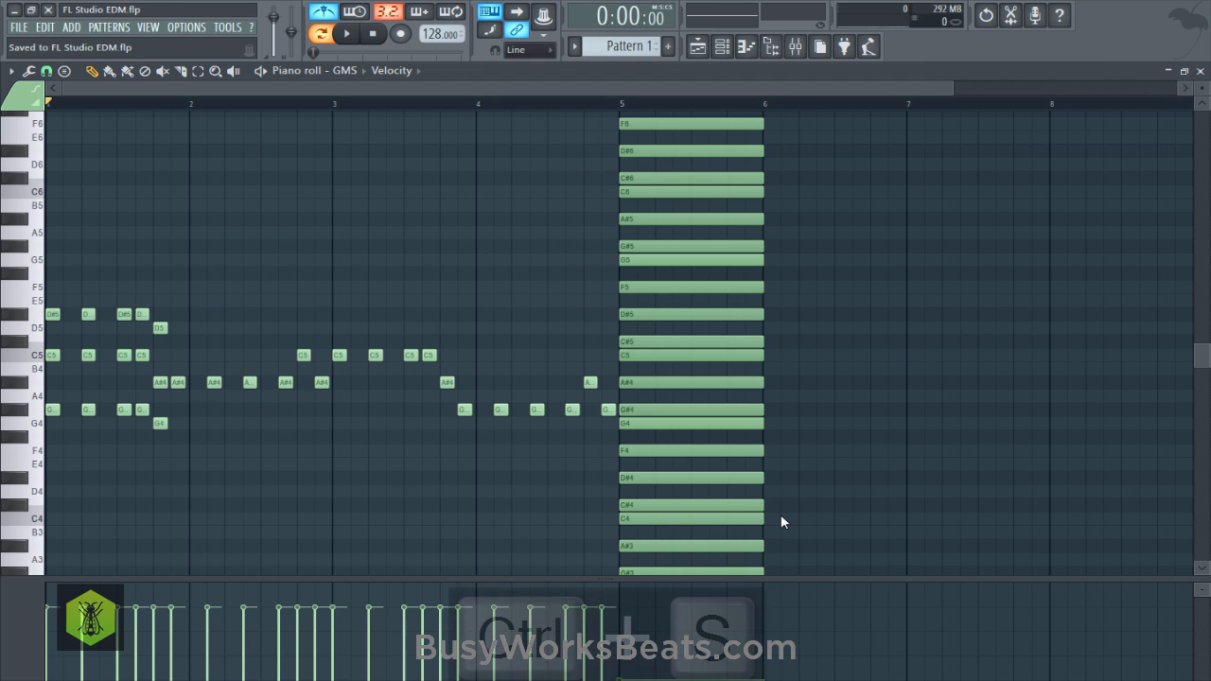
key("ctrl+s")
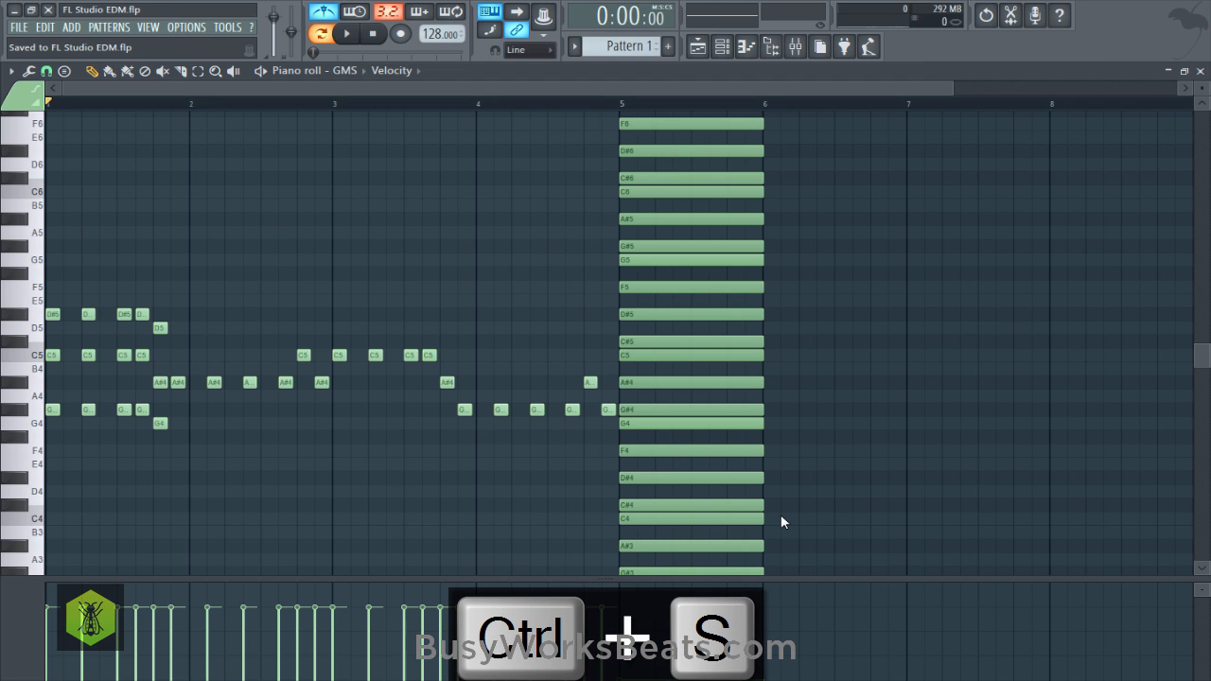
key("space")
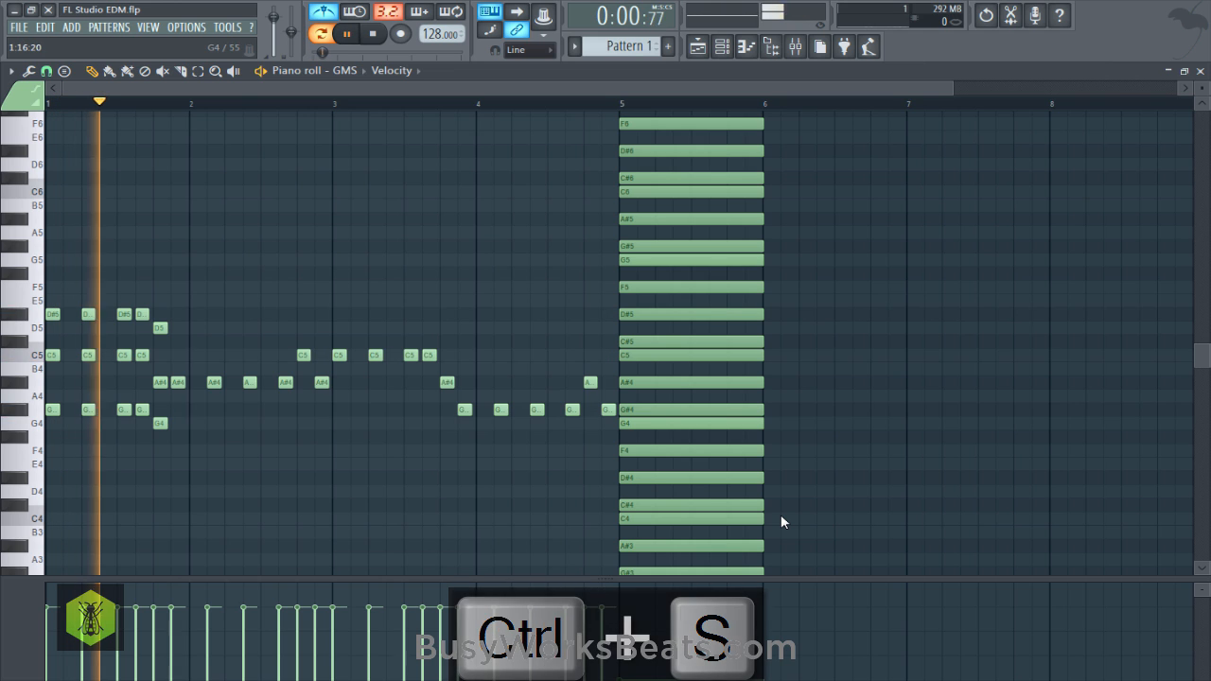
key("space")
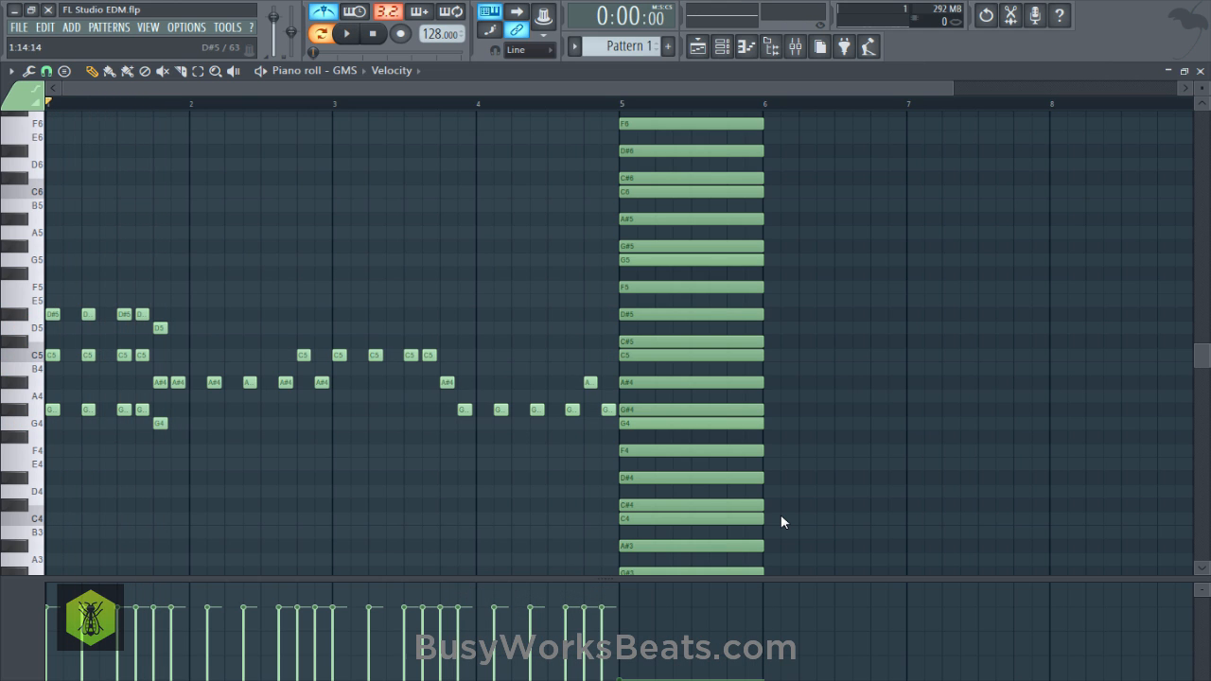
key("ctrl+s")
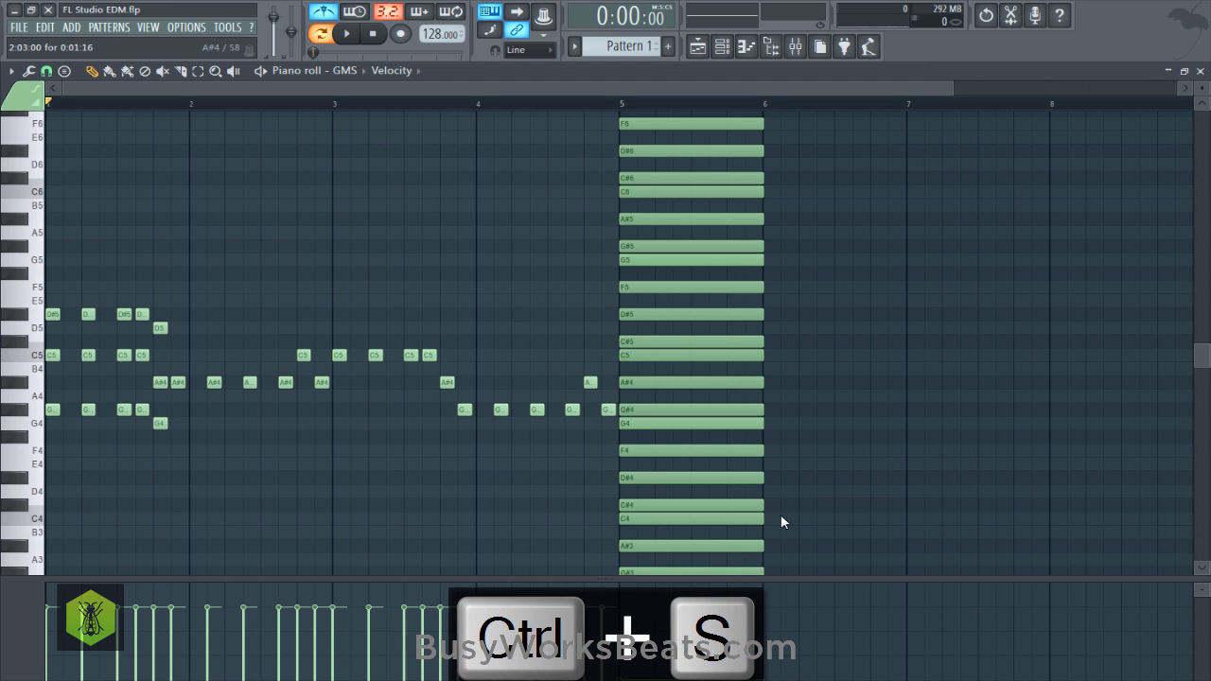
Highlight the four A#4 melody notes from the end of bar 1 through bar 2 with bar 5's A#4, C#5 and F5.
left_click_drag(181, 397, 288, 384)
left_click(626, 382, "ctrl+shift")
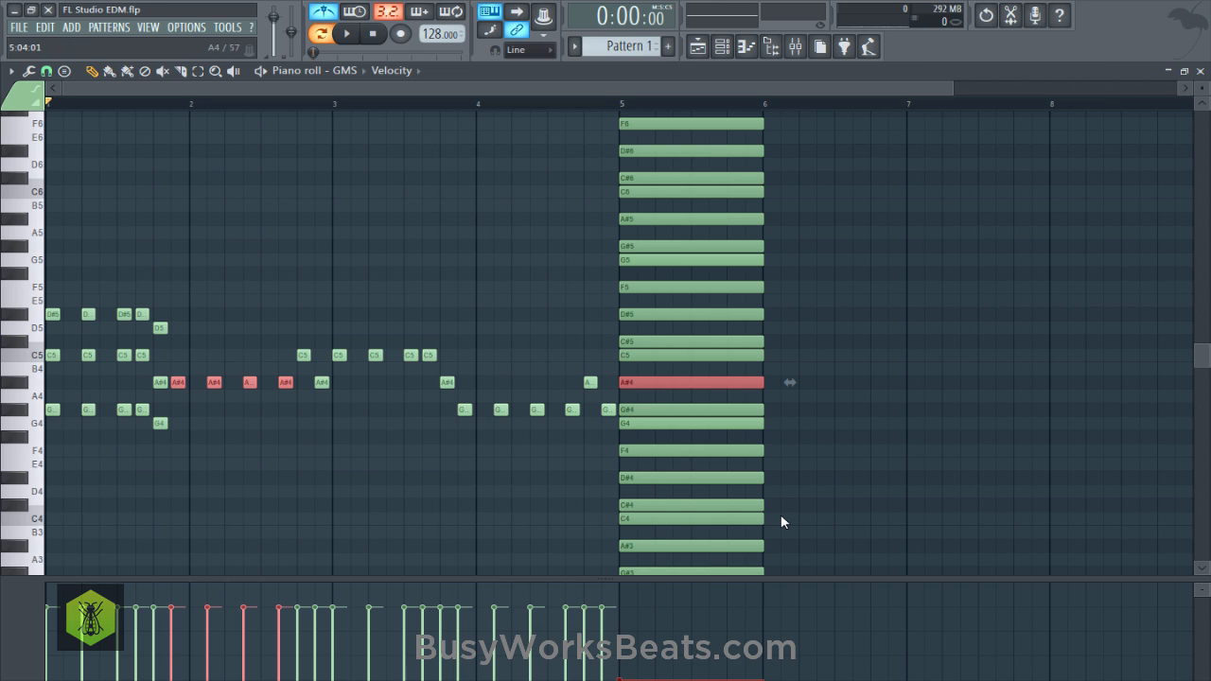
left_click(757, 342, "ctrl+shift")
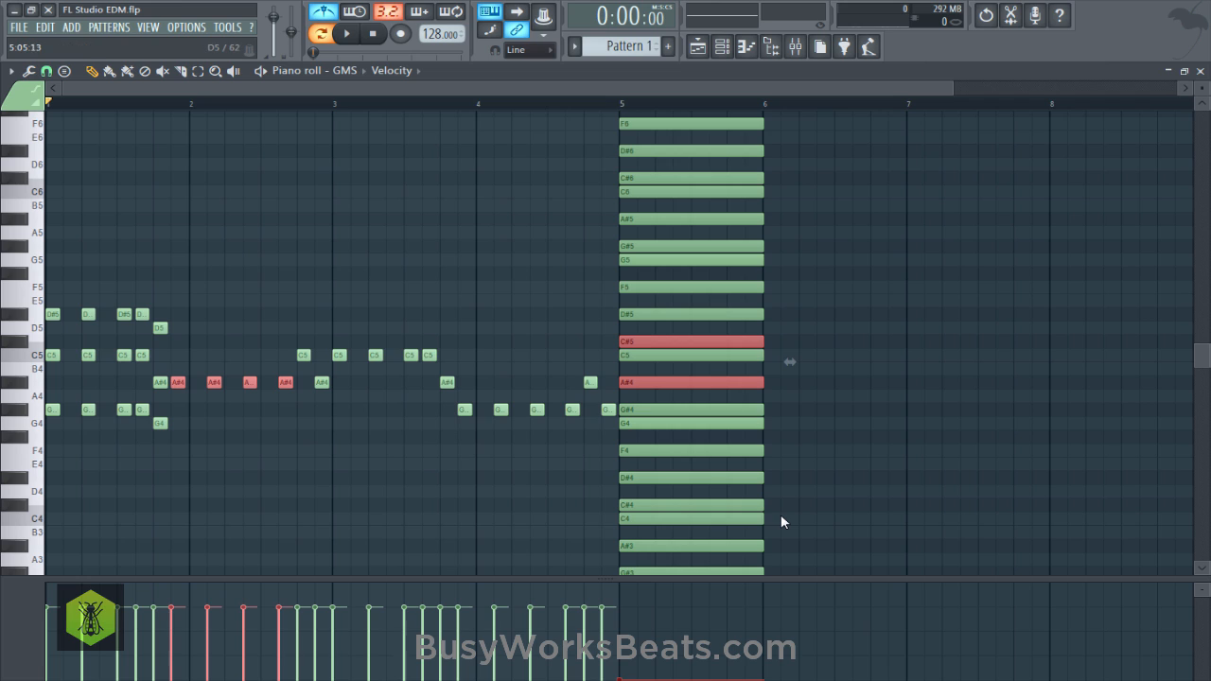
left_click(757, 286, "ctrl+shift")
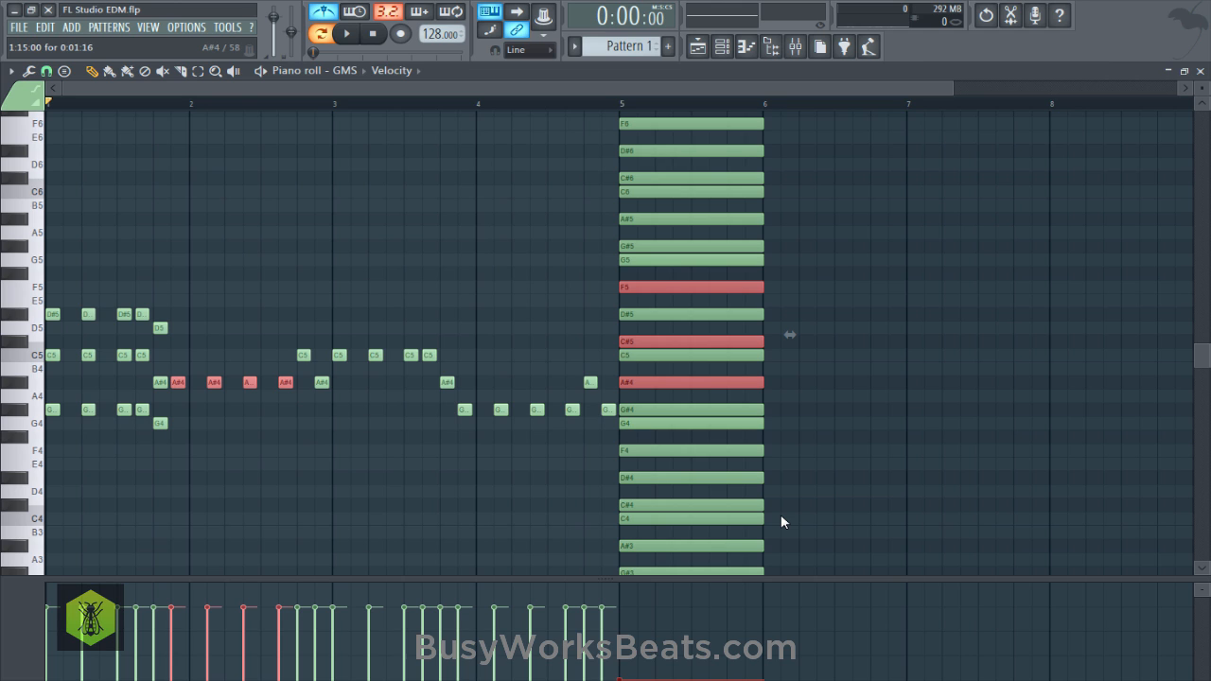
key("Up")
key("Up")
key("Up")
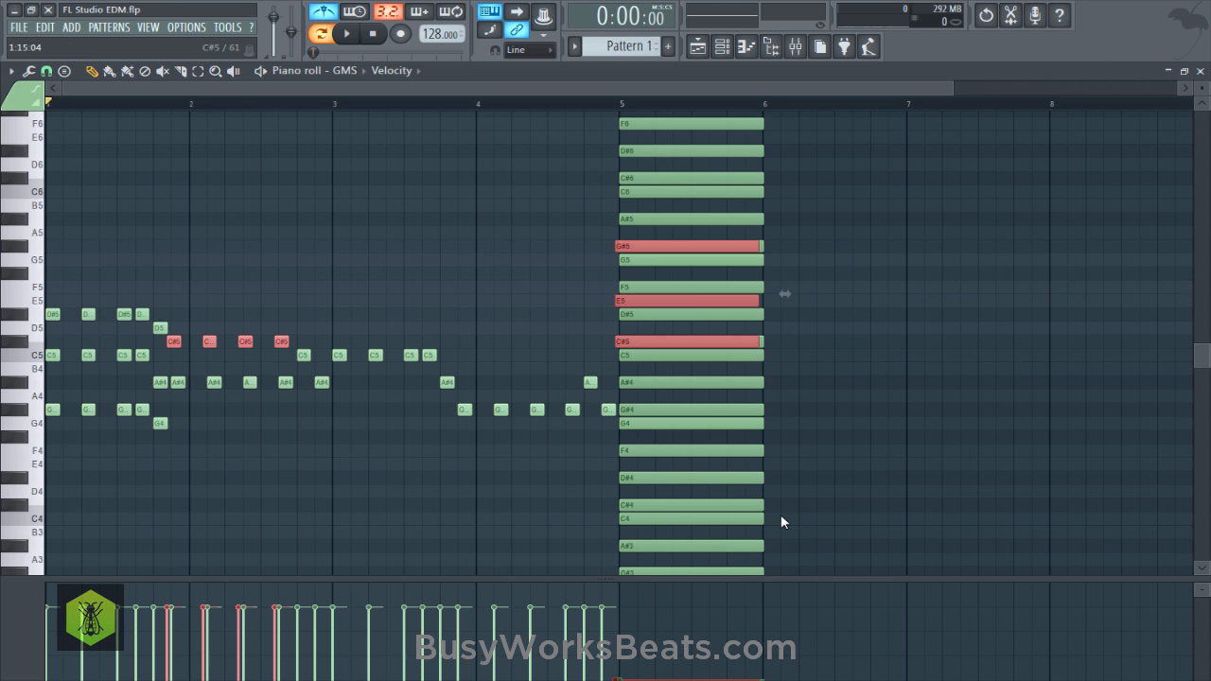
key("Delete")
Copy the four A#4 notes across bars 1 and 2 up to C#5 and again up to F5, and preview the chords.
mouse_move(291, 382)
left_mouse_down()
mouse_move(177, 382)
mouse_move(177, 342)
left_mouse_up()
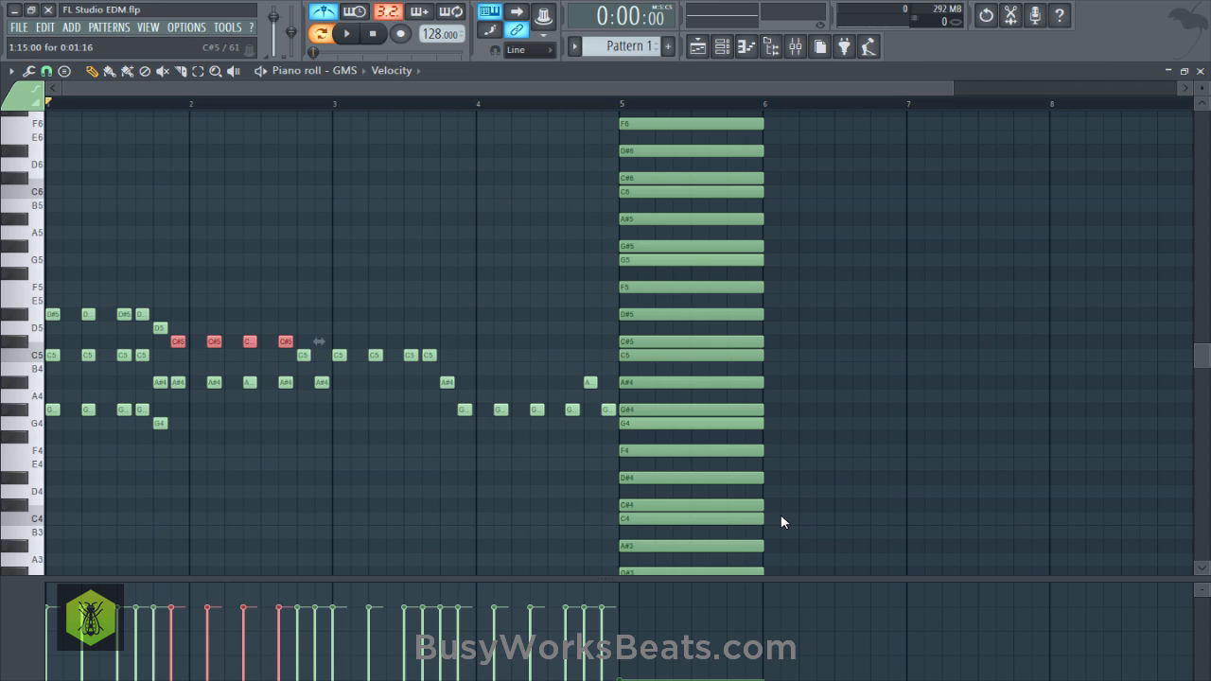
key("ctrl+c")
key("ctrl+v")
key("Up")
key("Up")
key("Up")
key("Up")
key("space")
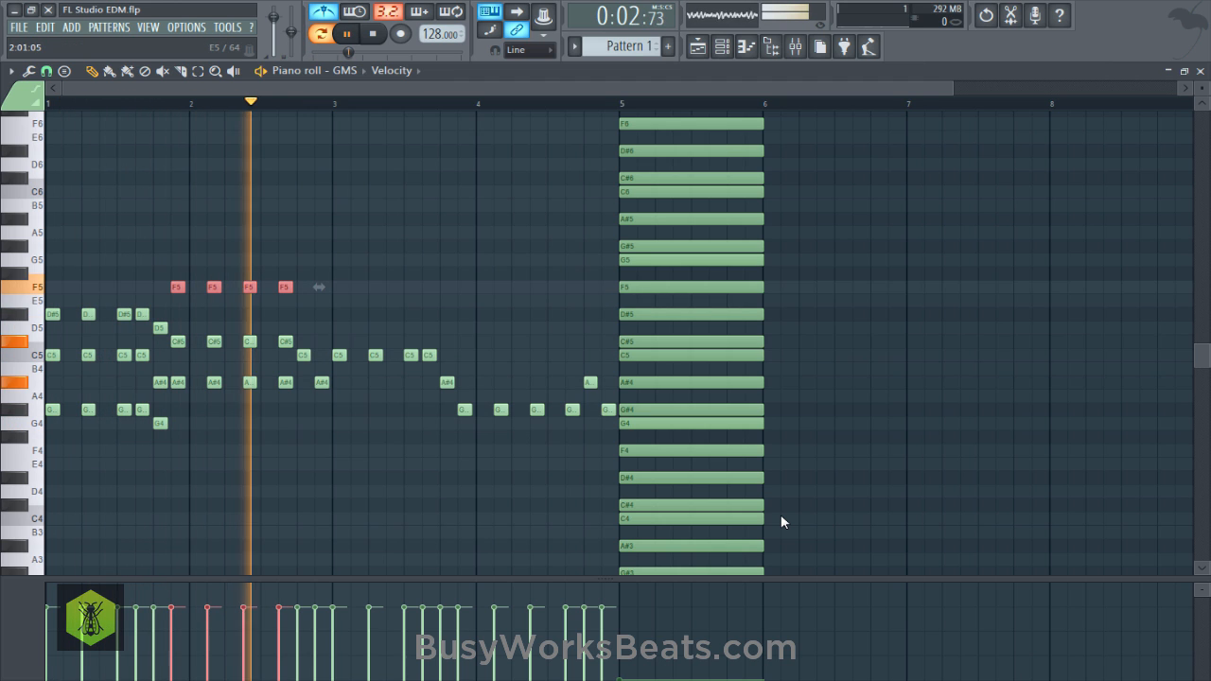
key("space")
Raise the four C#5 chord notes across bars 1 and 2 to D5, preview the pattern, and save the project.
left_click_drag(172, 342, 285, 341)
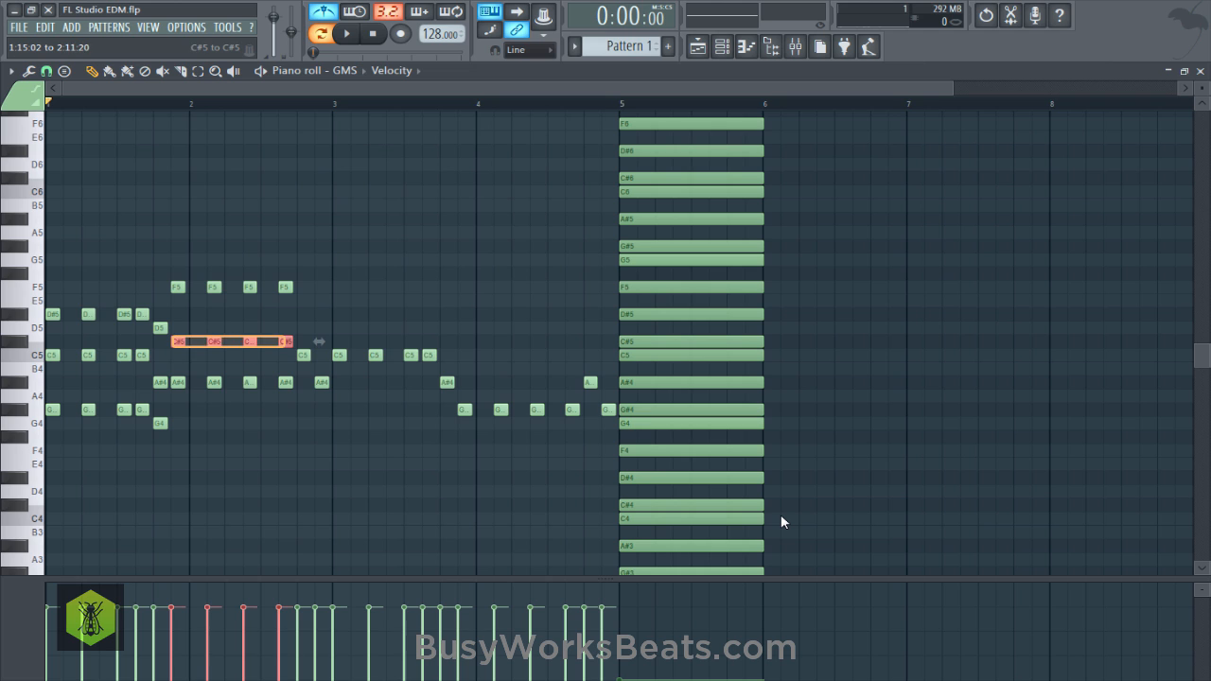
key("shift+Up")
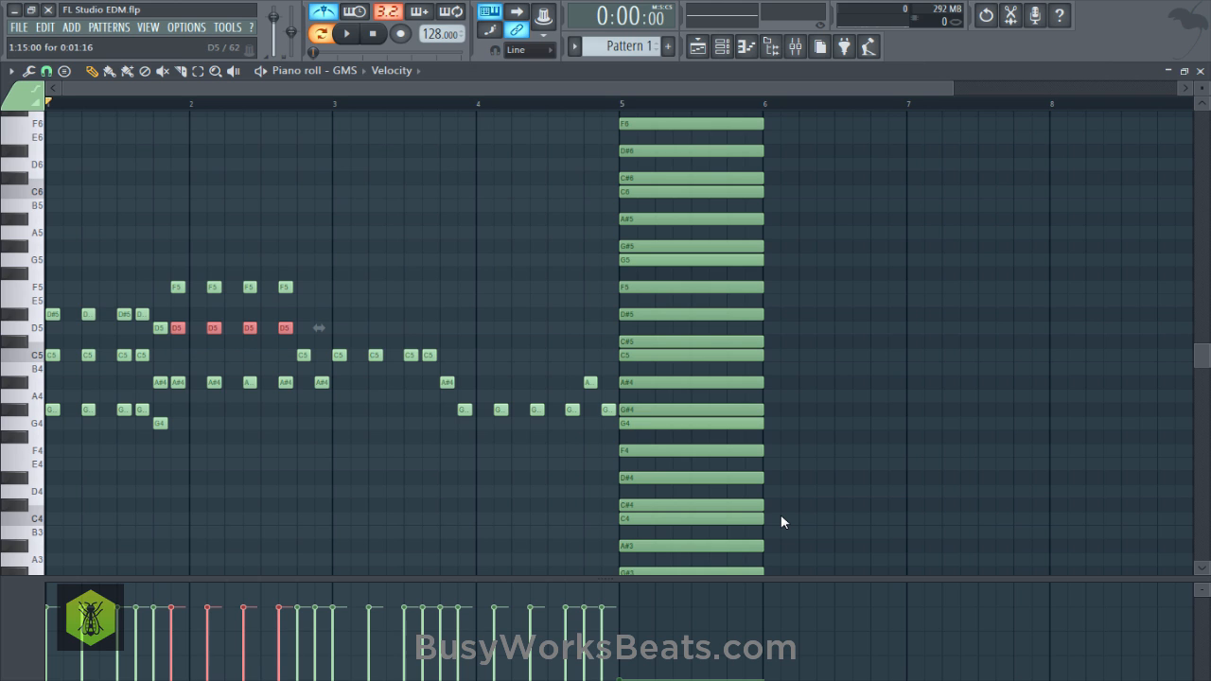
key("space")
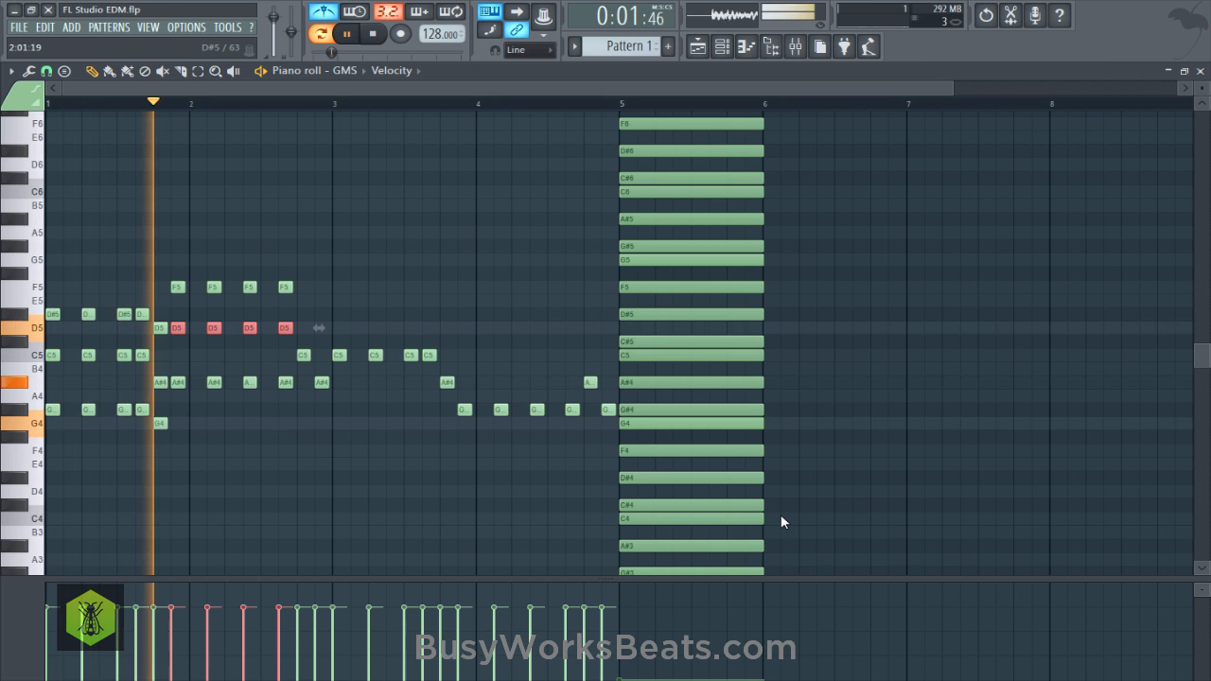
key("space")
key("ctrl+s")
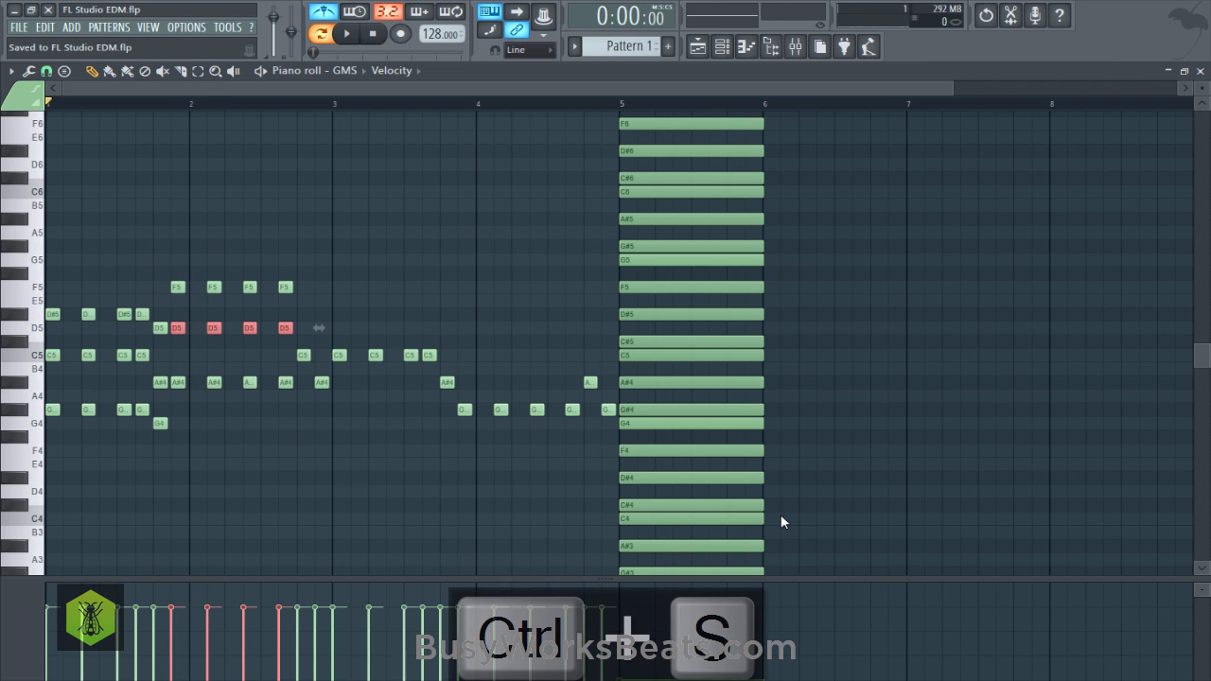
key("space")
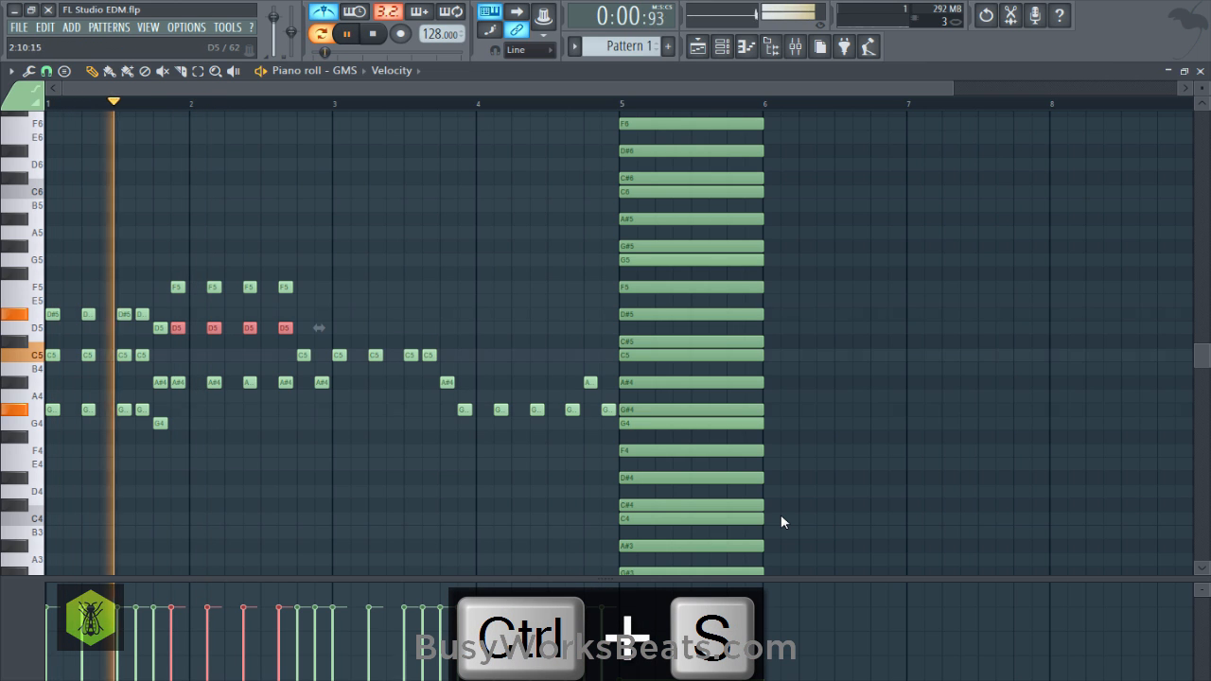
key("space")
Try raising bar 5's C#5 reference note to D5, play the pattern, and return the note to C#5.
left_click(640, 341, "ctrl")
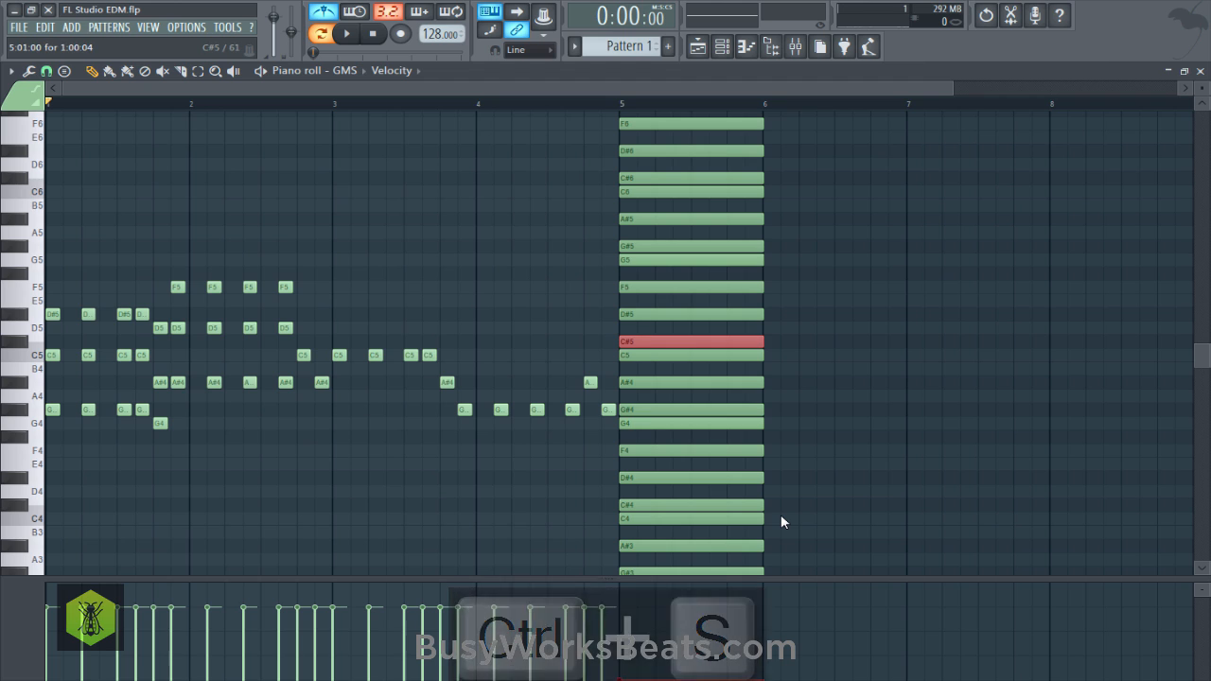
key("shift+Up")
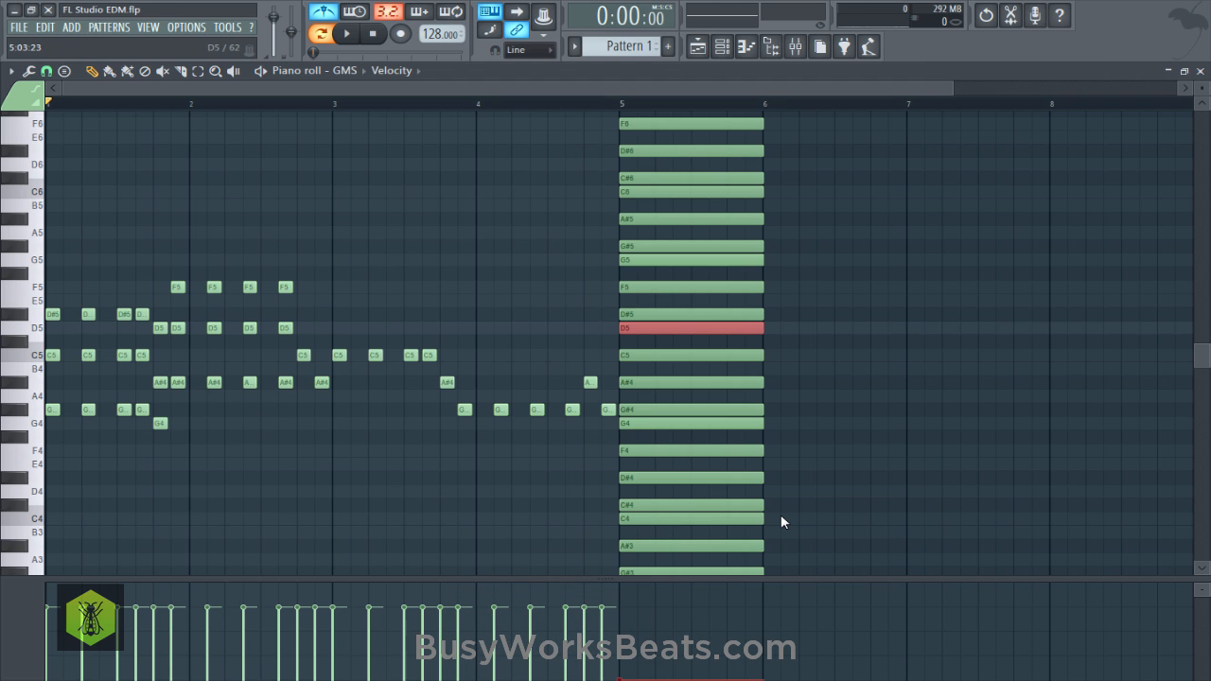
key("ctrl+s")
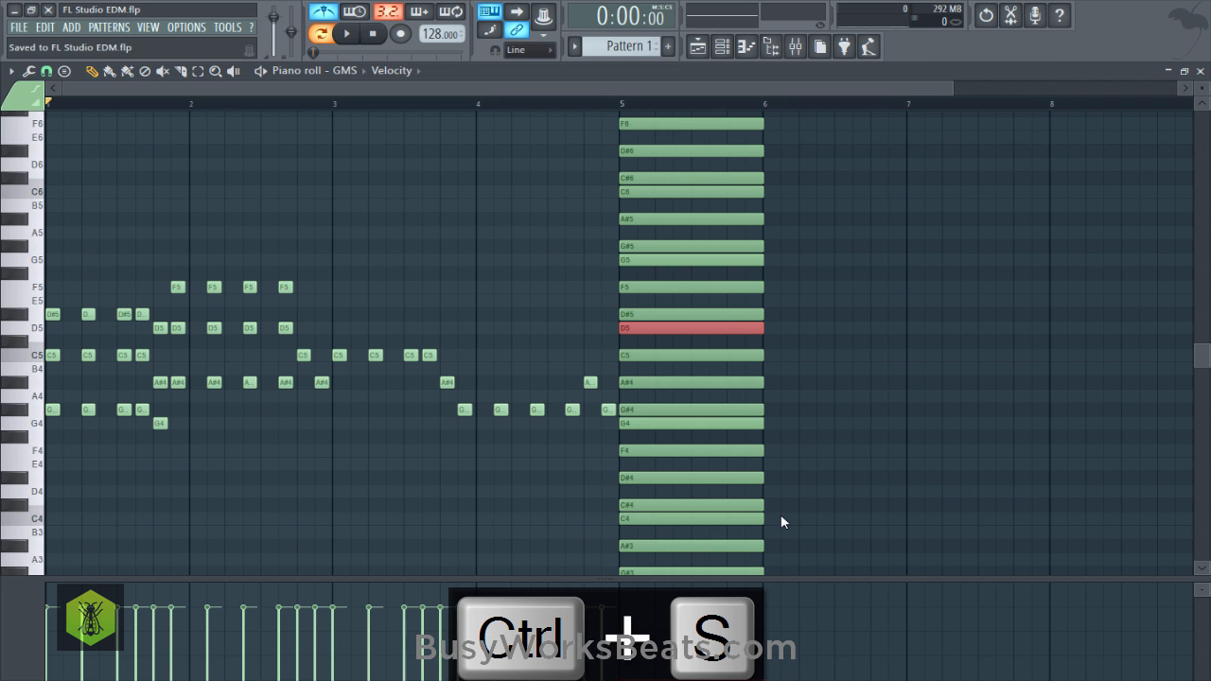
key("space")
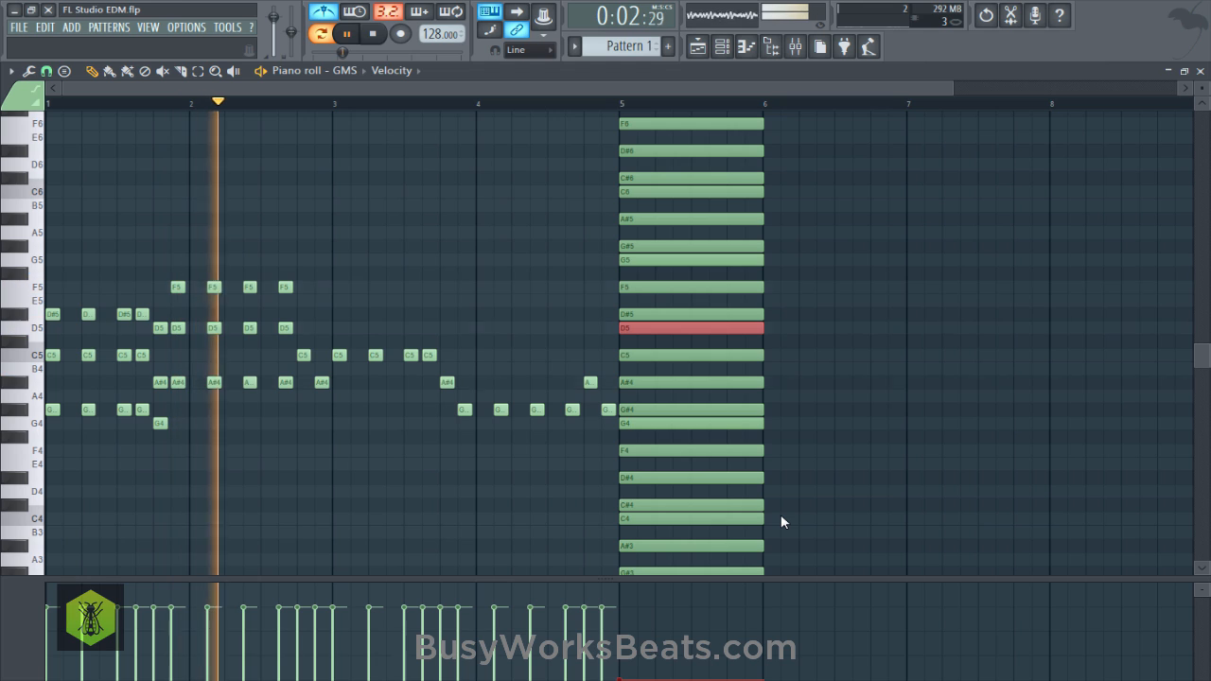
key("space")
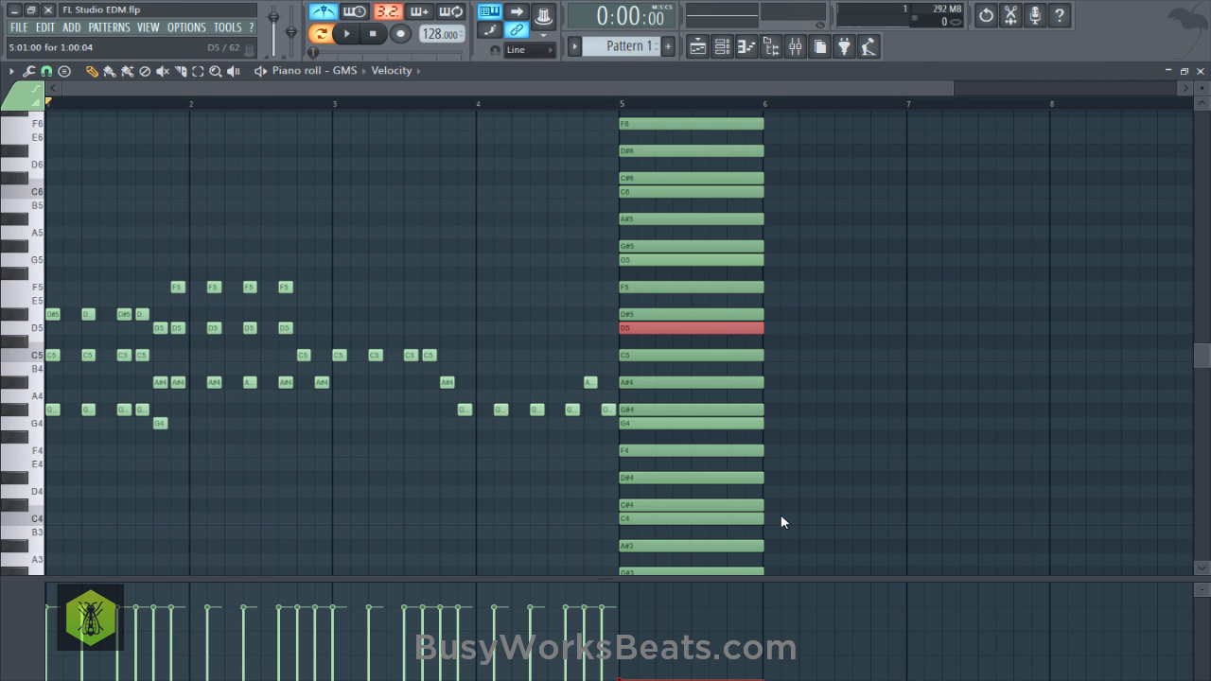
key("shift+Down")
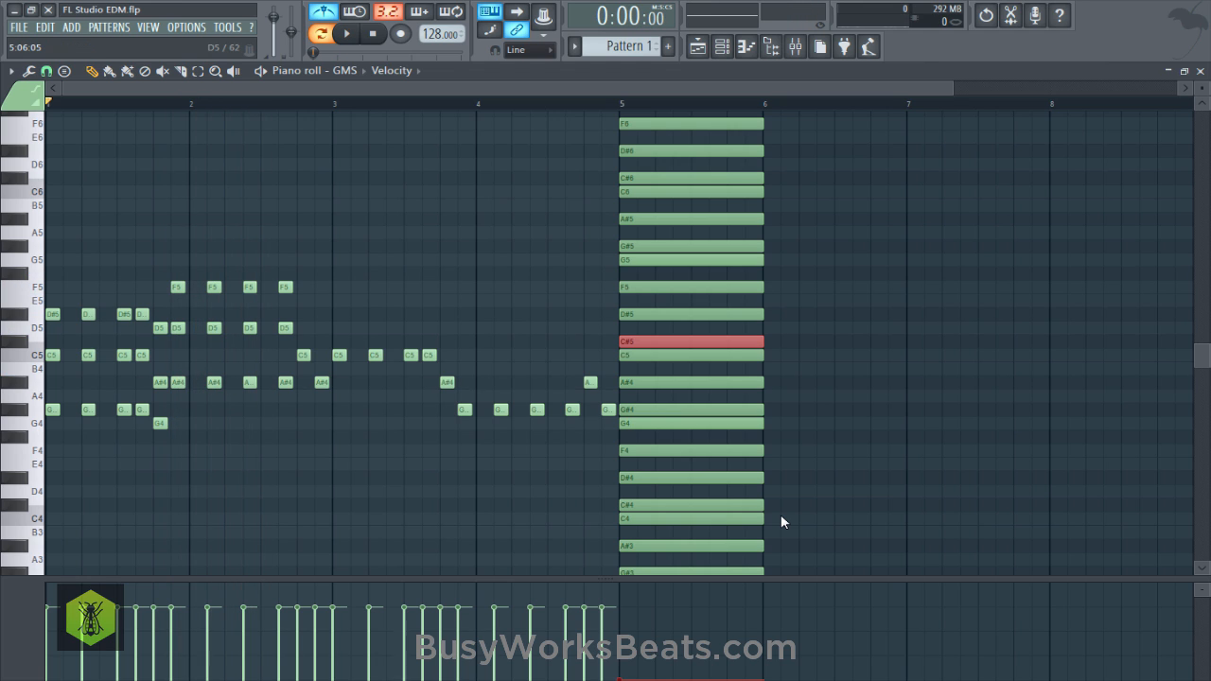
Clear the selection, save the project, and play the pattern from the start.
left_click(781, 522)
key("ctrl+s")
key("space")
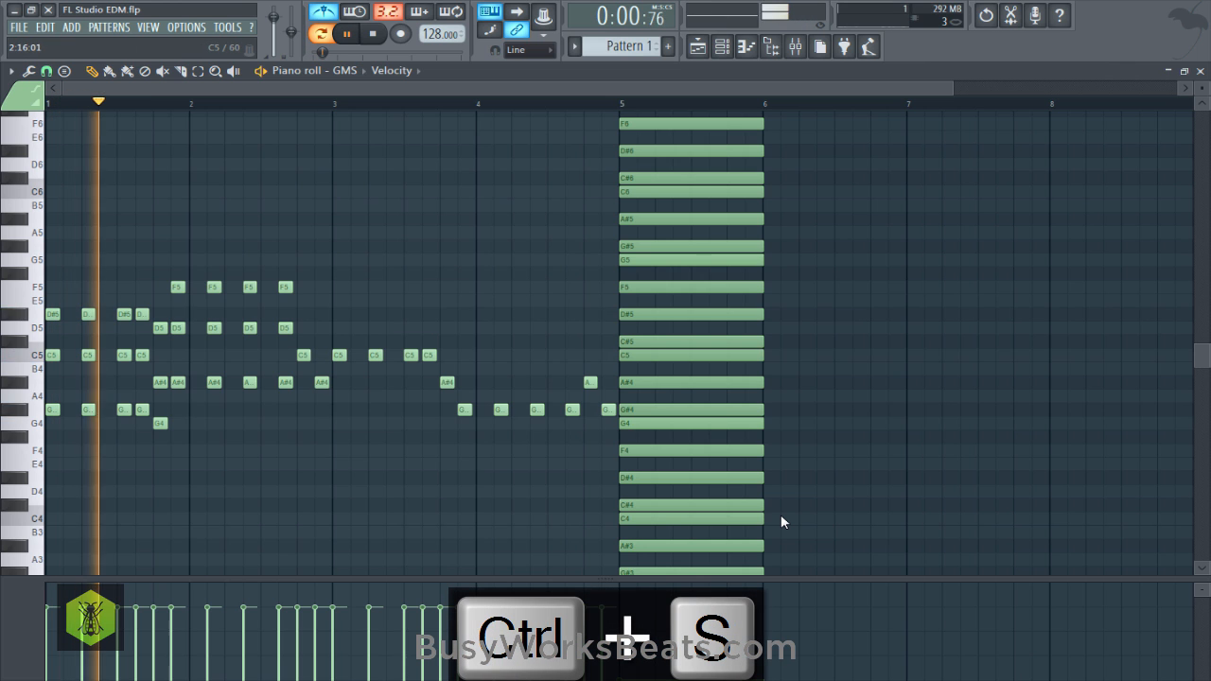
Pause playback and highlight bar 2's C5 melody note together with bar 5's C5, D#5 and G5 chord tones.
key("ctrl+space")
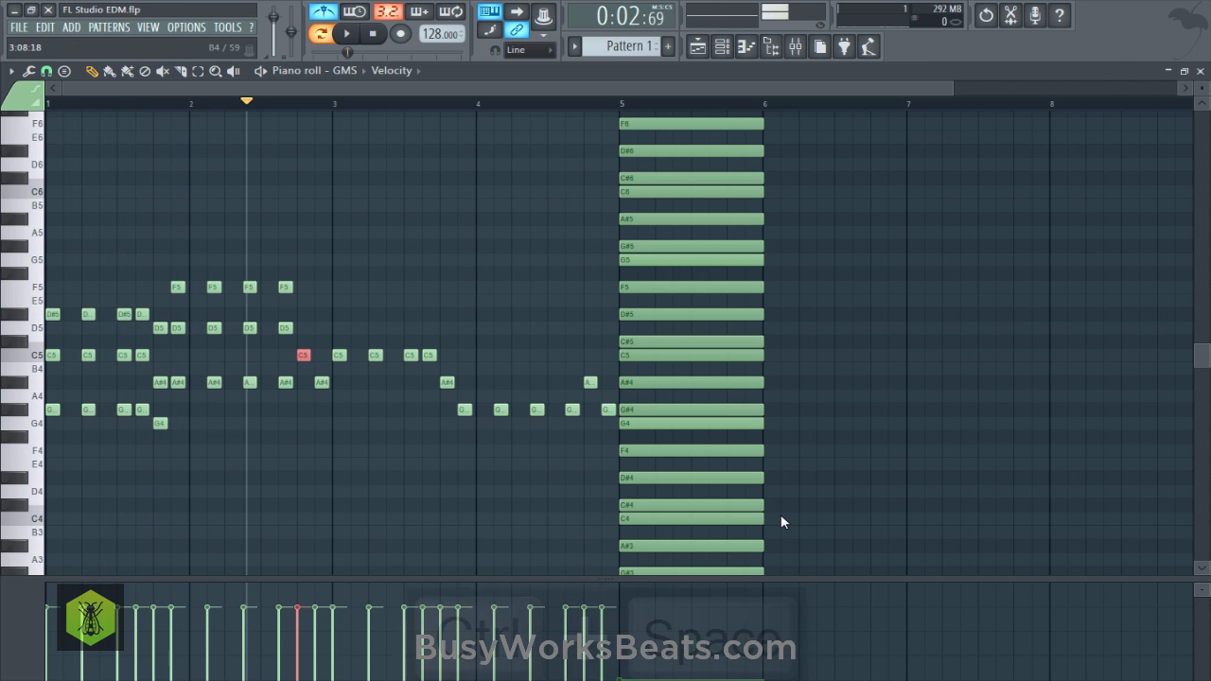
left_click(760, 314, "ctrl+shift")
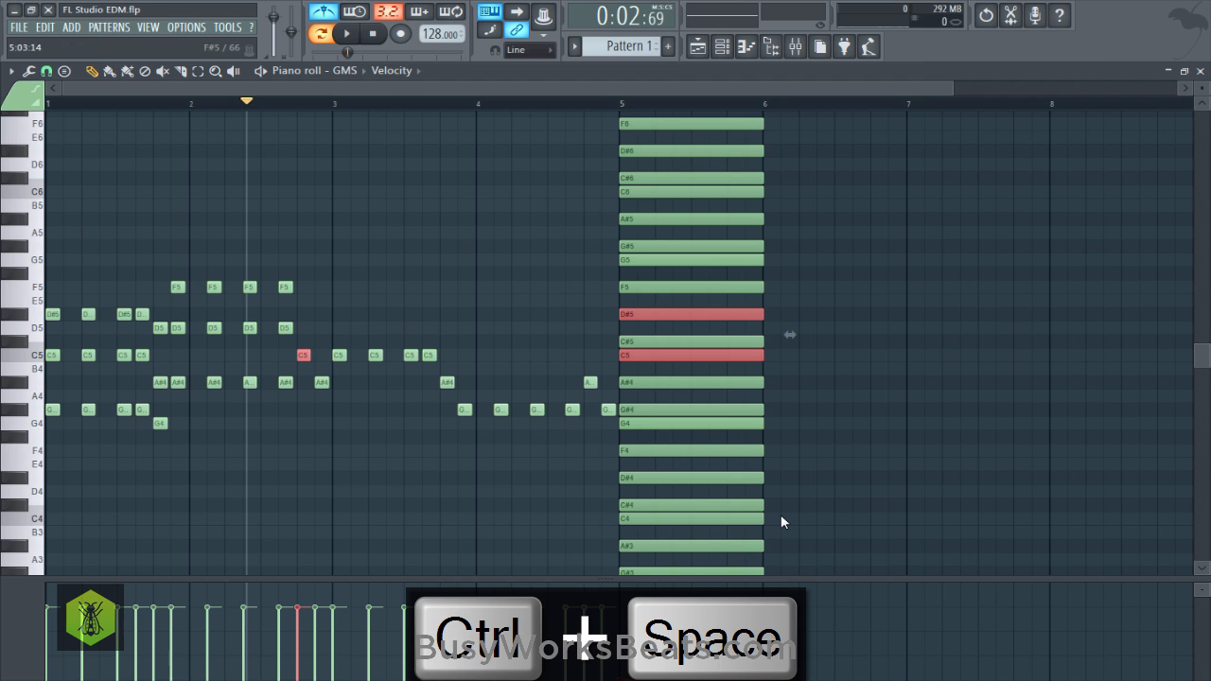
left_click(760, 260, "ctrl+shift")
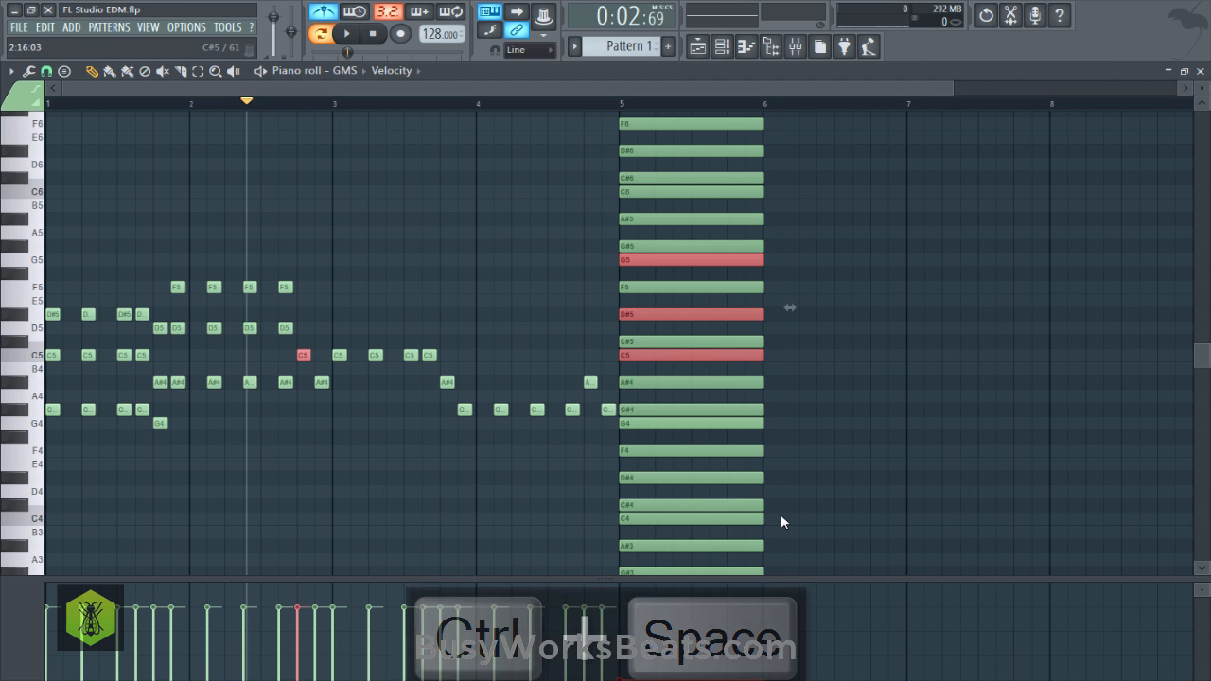
Save the project and clear the note selection.
key("ctrl+s")
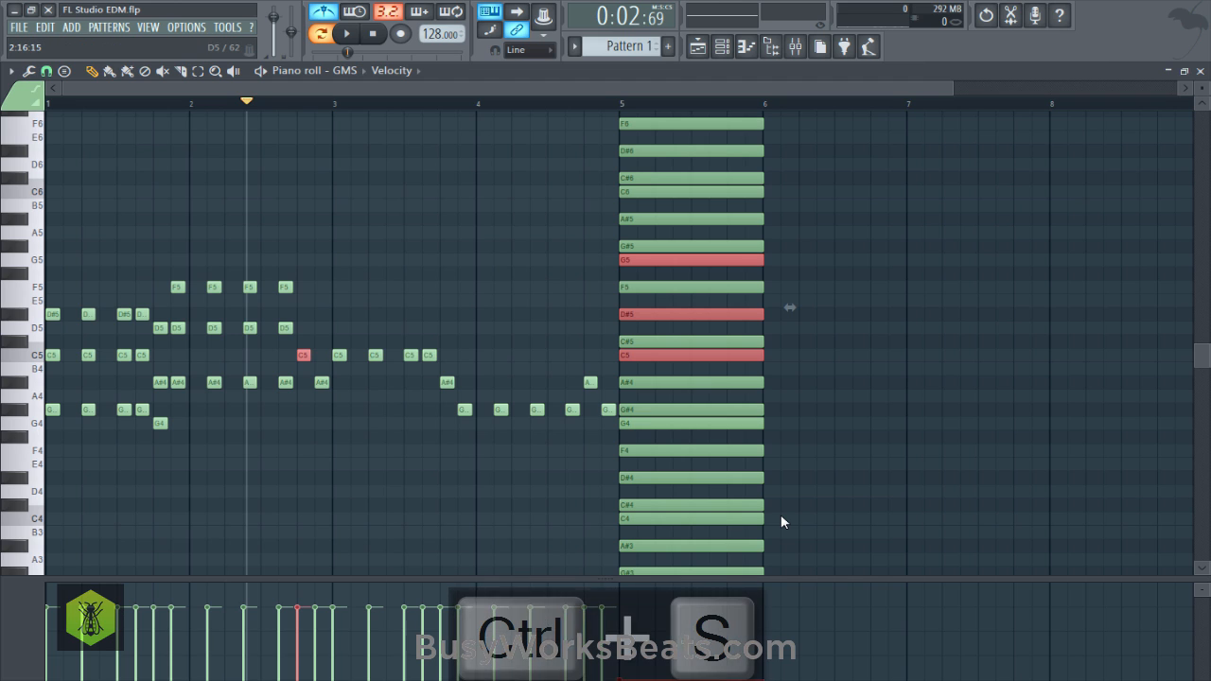
key("ctrl+s")
key("ctrl+d")
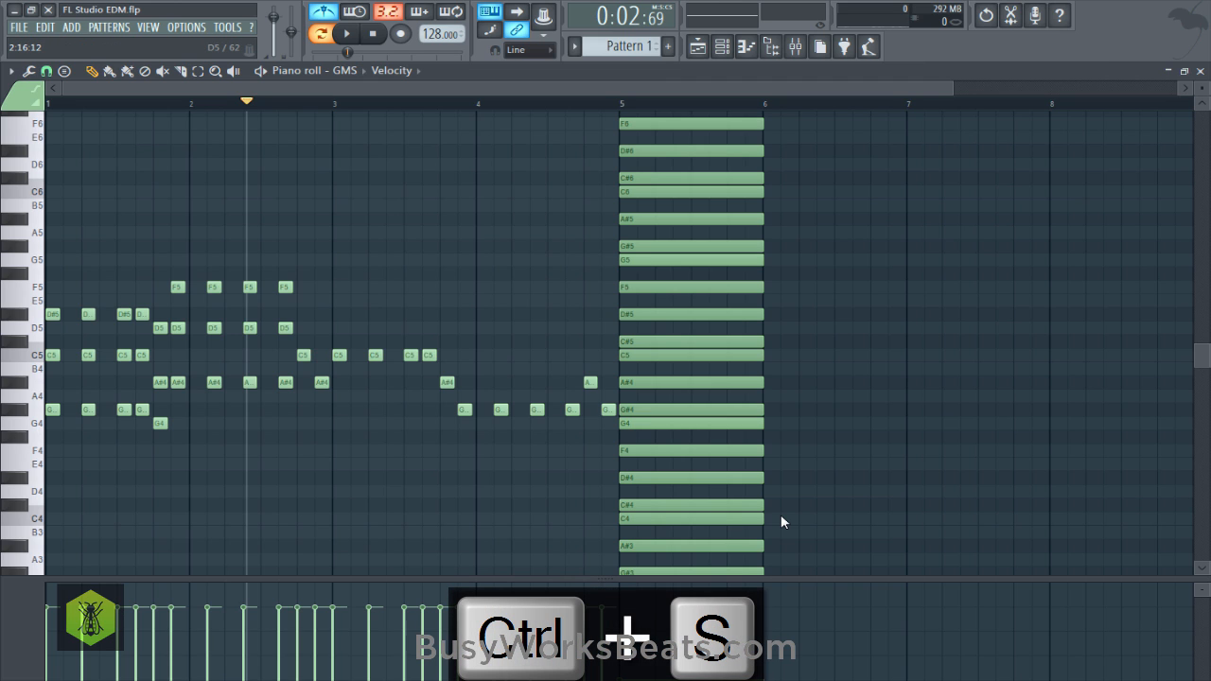
Stack D#5 and G5 chord notes above bar 2's C5 melody note, preview the pattern, and save the project.
key("shift+Left")
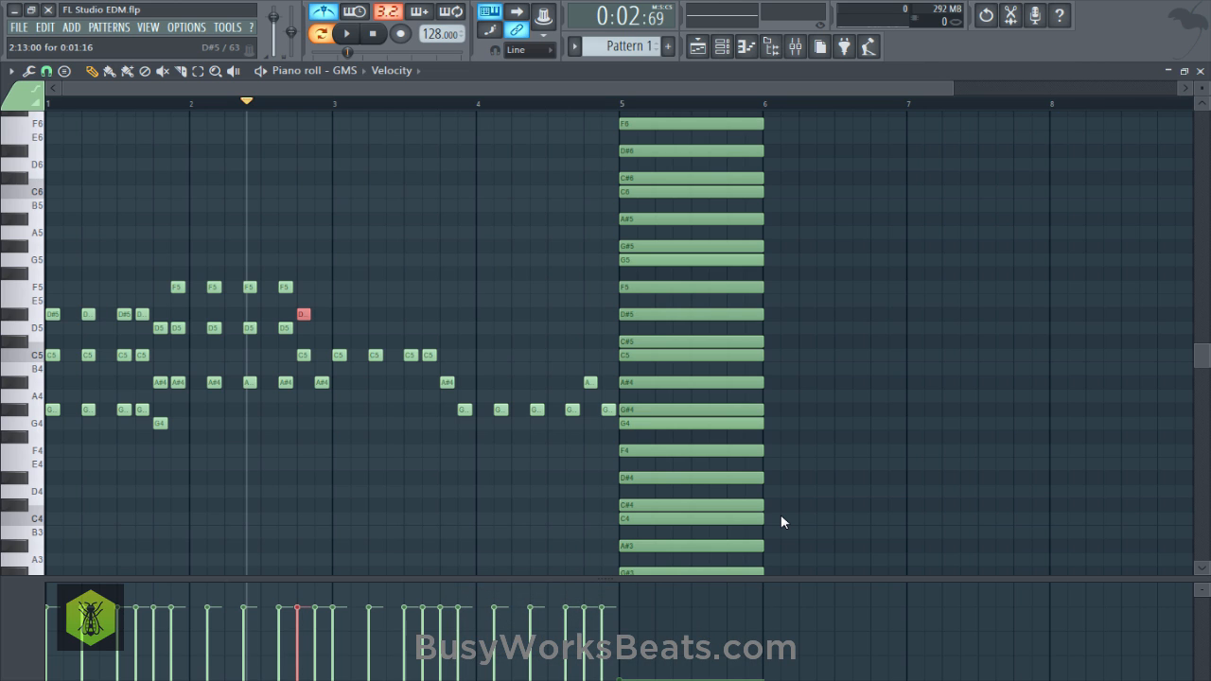
key("shift+Up")
key("shift+Up")
key("shift+Left")
key("space")
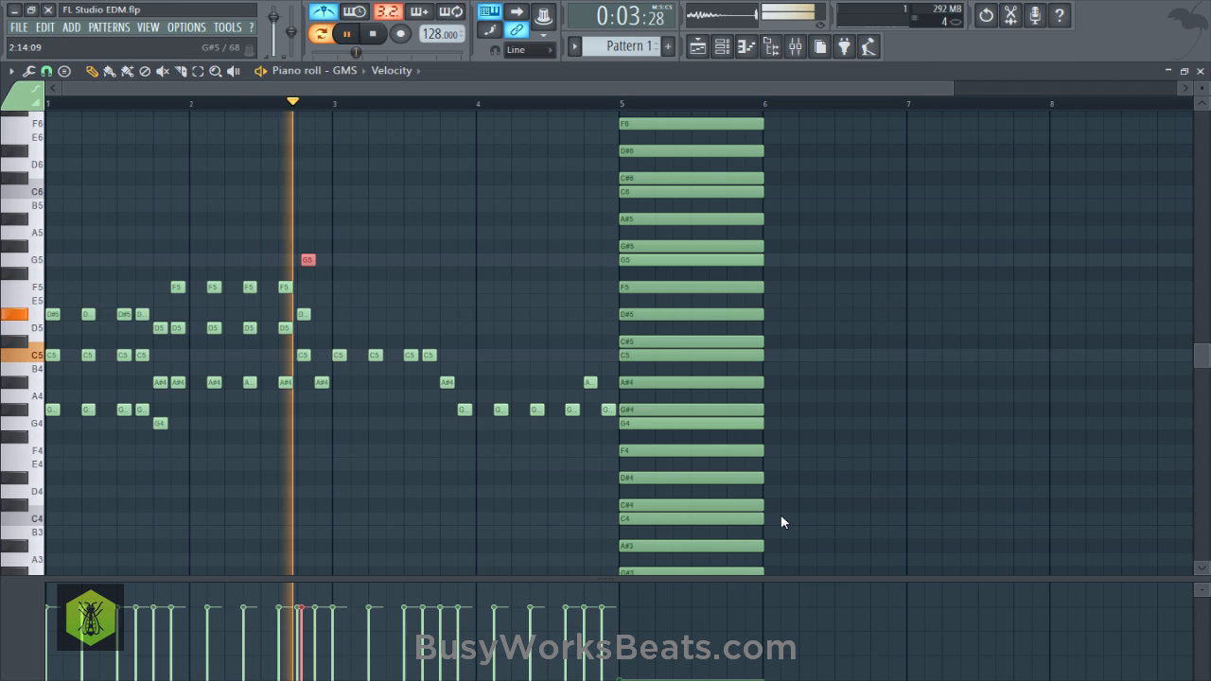
key("space")
key("ctrl+s")
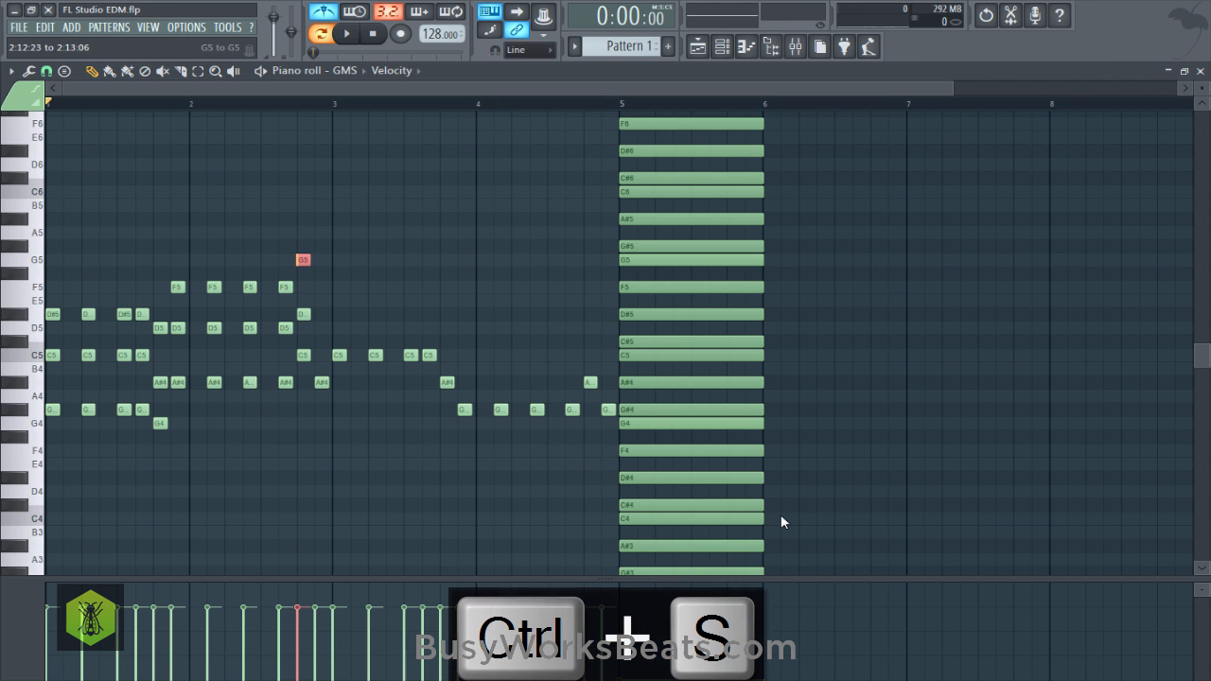
Highlight bar 2's C5, D#5 and G5 chord and preview the pattern from the start.
left_click_drag(308, 260, 310, 357)
key("space")
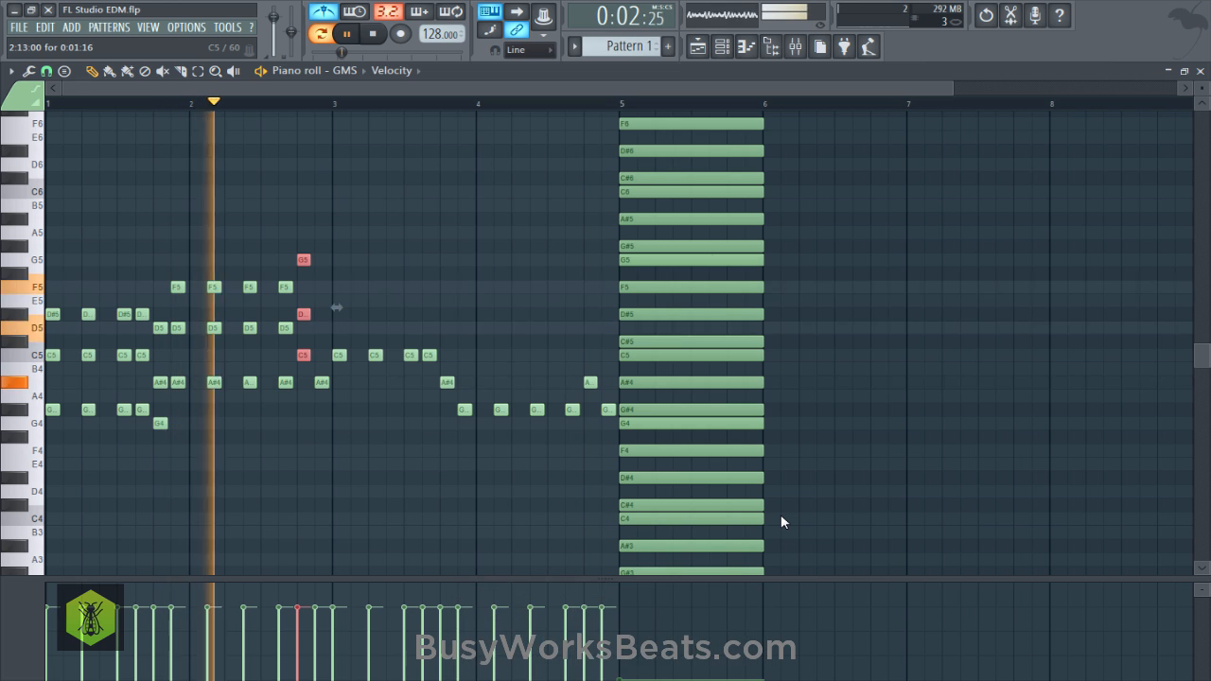
key("space")
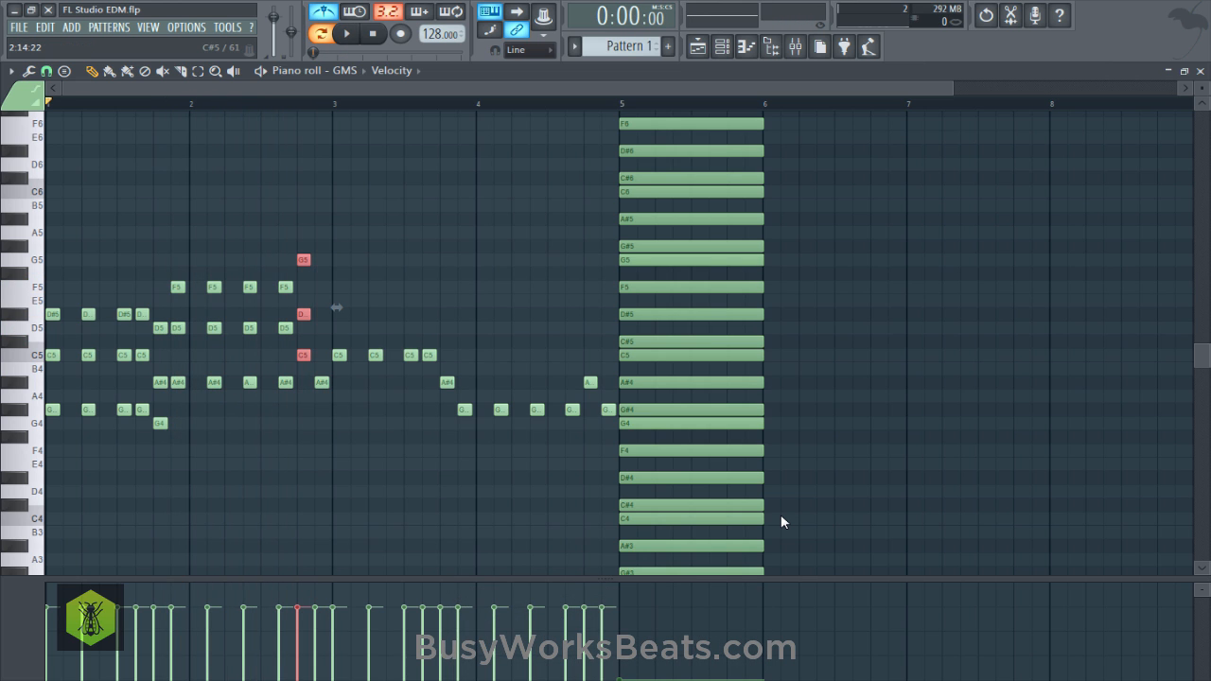
Clear the selection and add copies of D5 and F5 above bar 2's last A#4 note, previewing the pattern.
key("ctrl+d")
key("space")
left_click_drag(275, 276, 324, 287)
key("ctrl+d")
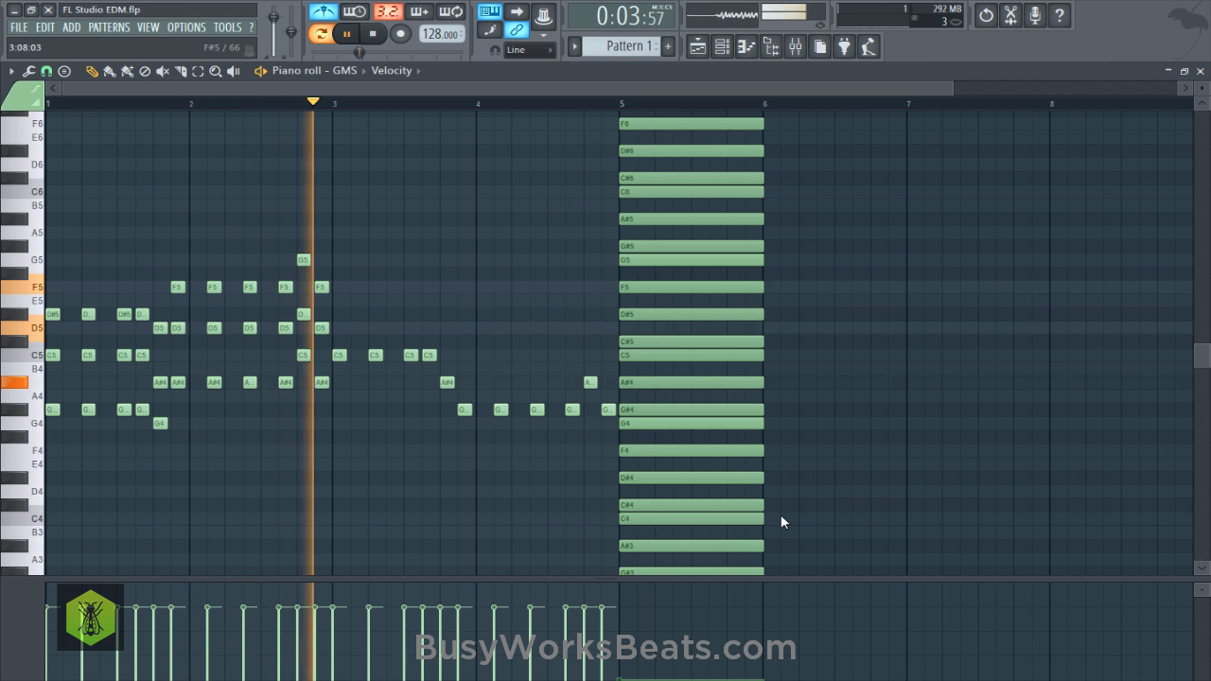
key("space")
Highlight bar 3's four C5 melody notes together with bar 5's C5, D#5 and G5 reference notes.
left_click_drag(346, 355, 444, 356)
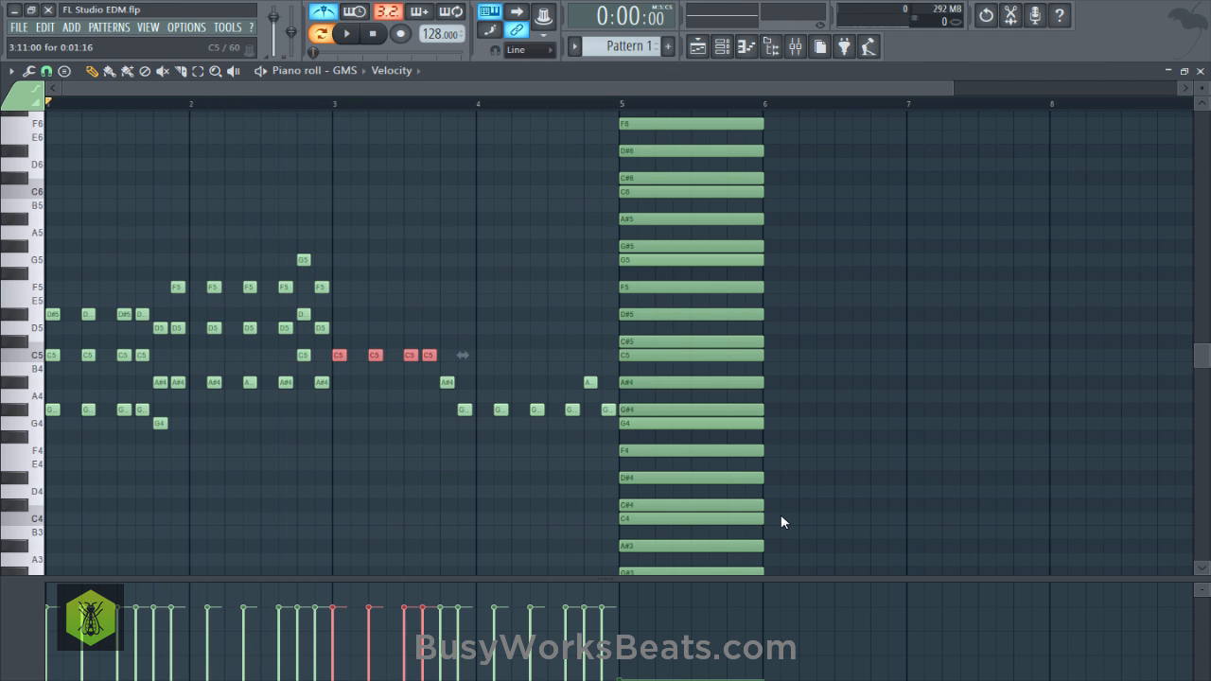
left_click(633, 356, "ctrl+shift")
left_click(646, 315, "ctrl+shift")
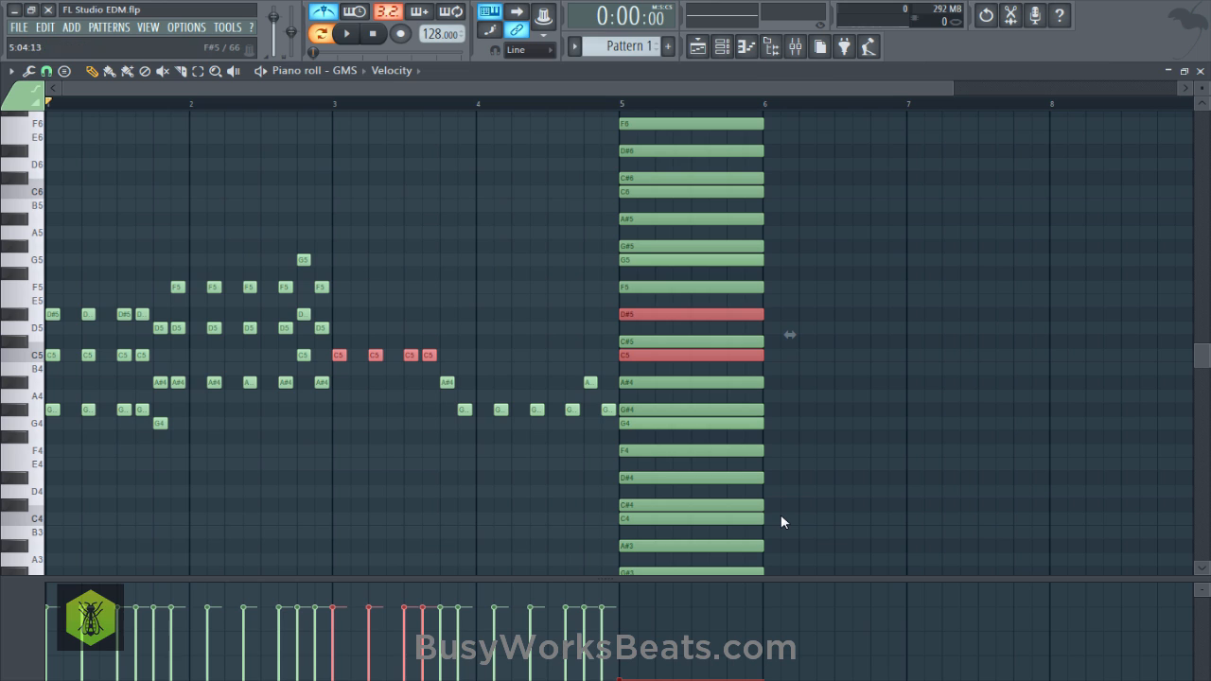
left_click(757, 259, "ctrl+shift")
Copy bar 3's four C5 notes up to D#5 and again up to G5 to form chords.
left_click_drag(336, 369, 450, 356)
key("Up")
key("Up")
key("Up")
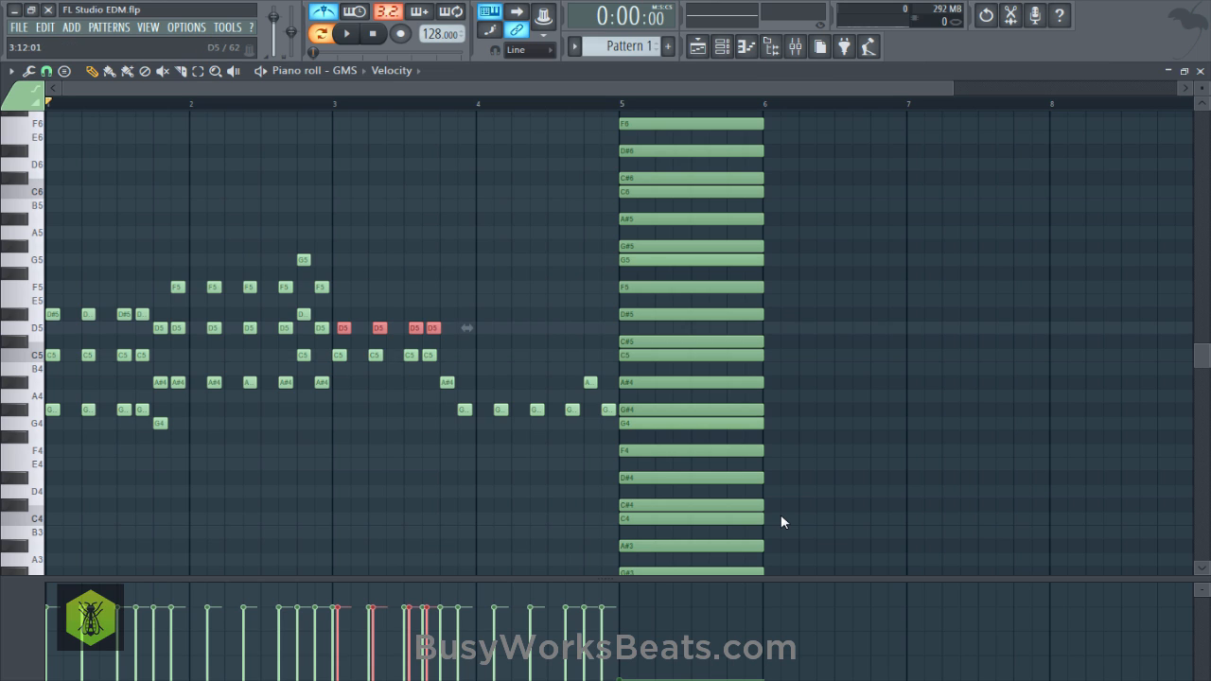
key("Up")
key("Up")
key("Up")
key("Up")
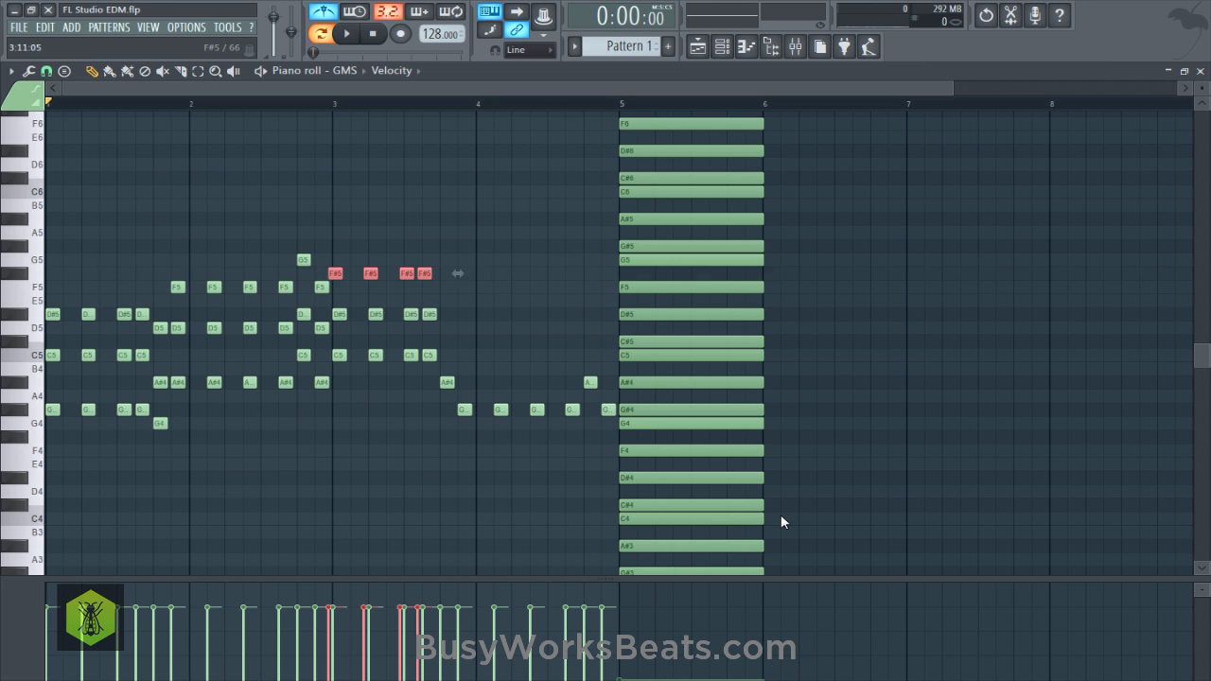
Play the pattern from the start, save the project, and stop playback.
key("space")
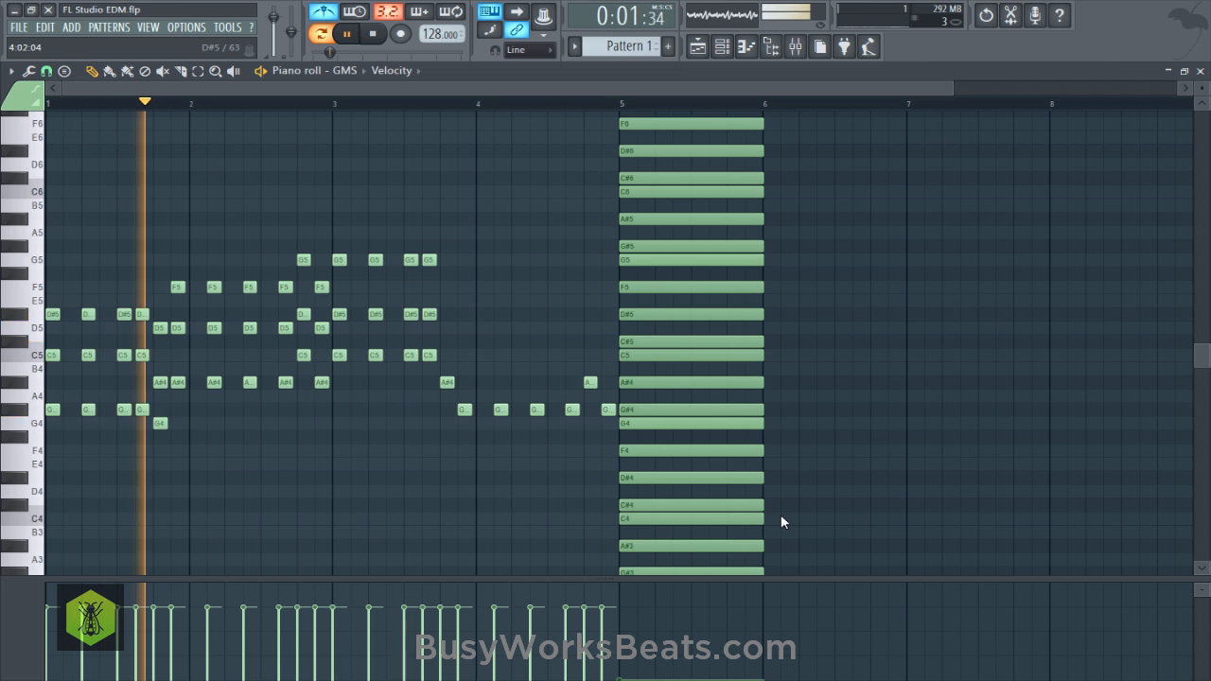
key("ctrl+s")
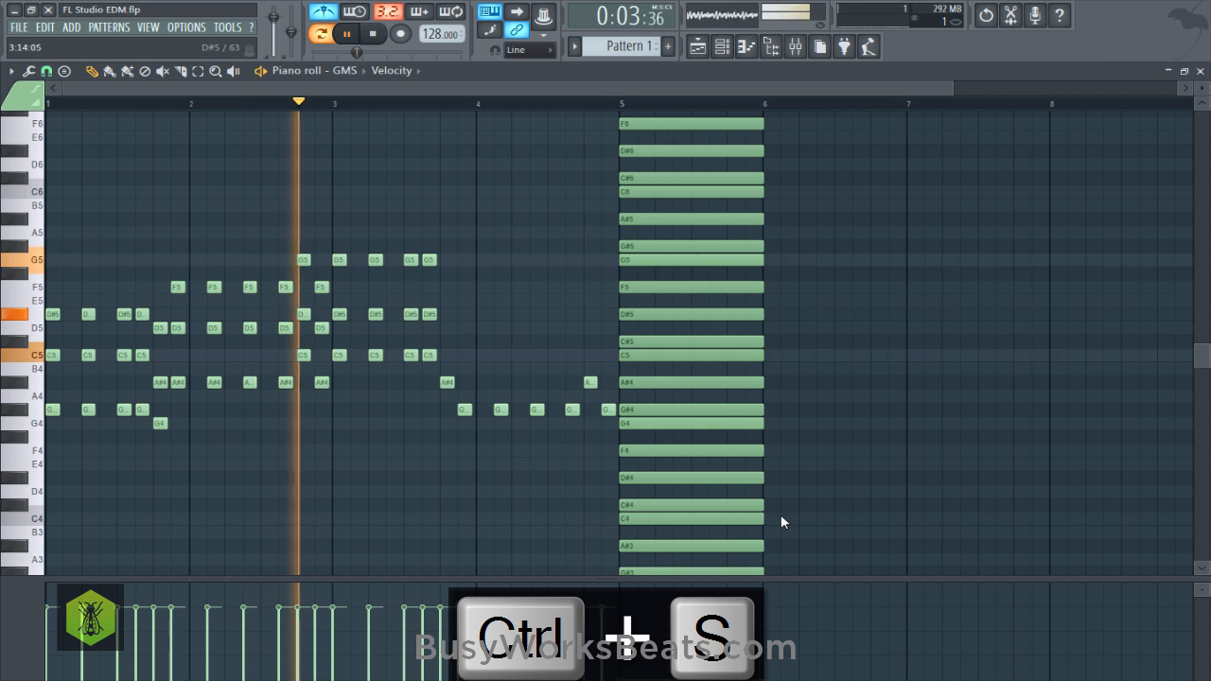
key("space")
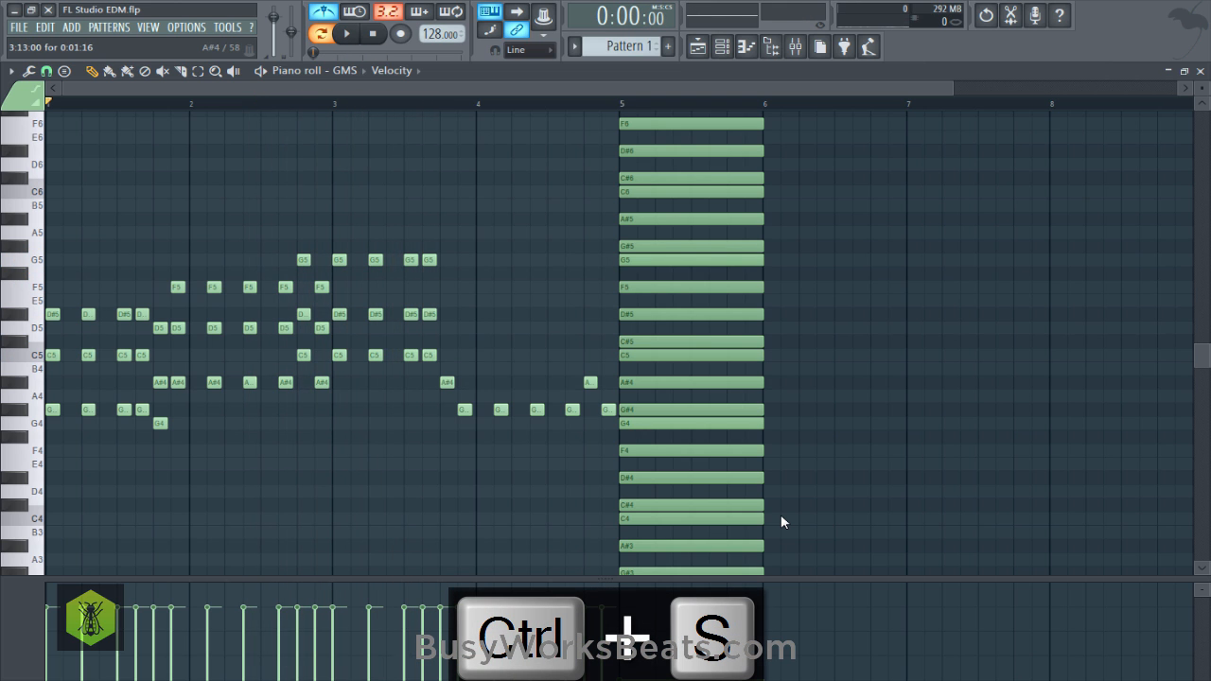
Copy D5 and F5 from bar 2 above bar 3's A#4 note, preview the pattern, and save the project.
left_click_drag(286, 287, 446, 288)
key("space")
key("space")
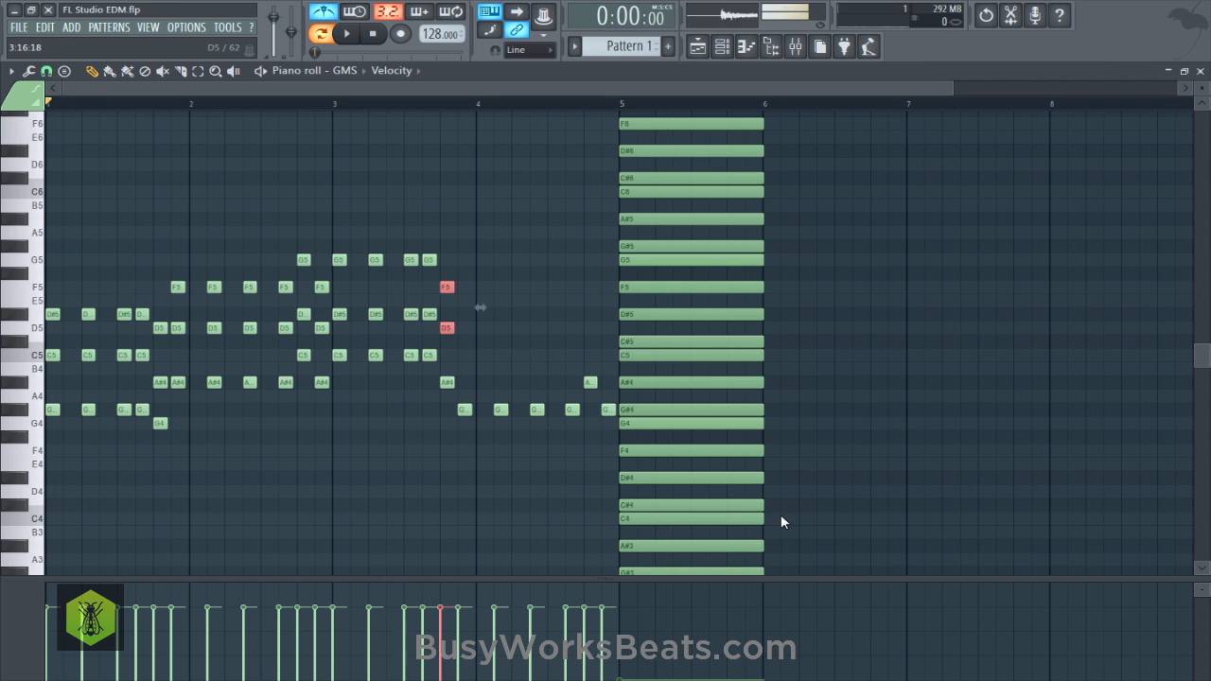
left_click(782, 521)
key("ctrl+s")
Copy bar 1's four C5 and D#5 pairs above the G#4 run starting at bar 3's end, turn the metronome off during playback, and save.
left_click_drag(147, 375, 46, 269)
left_click_drag(142, 355, 588, 334)
key("space")
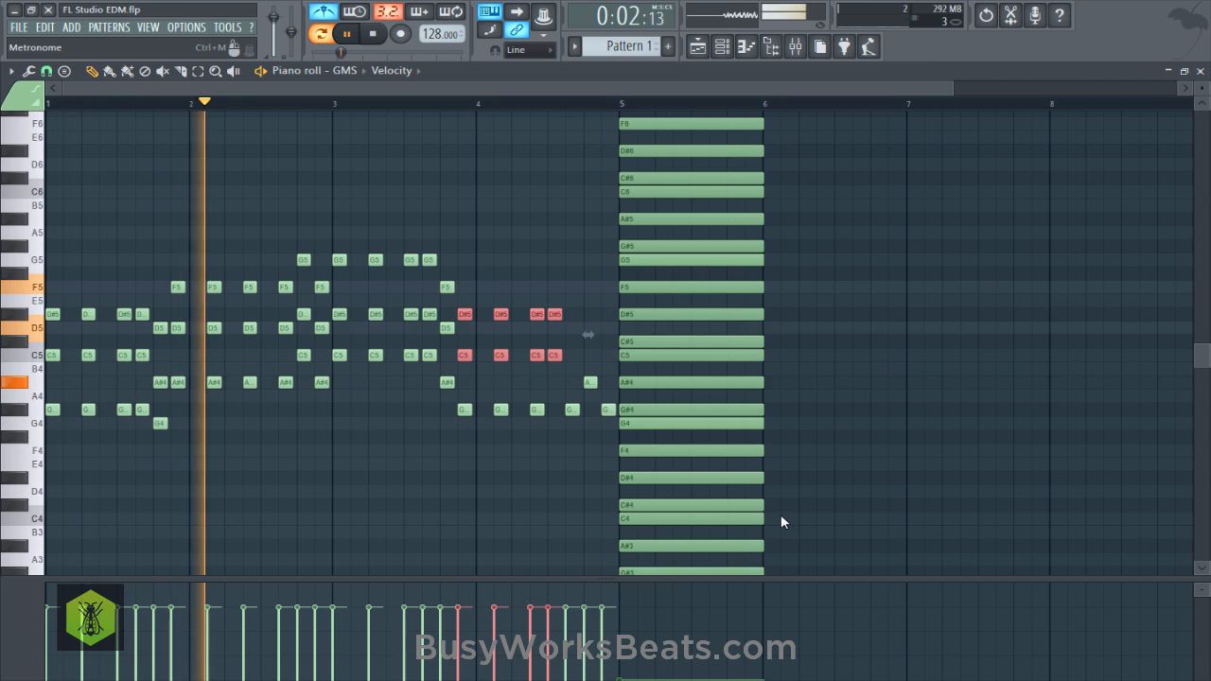
key("ctrl+s")
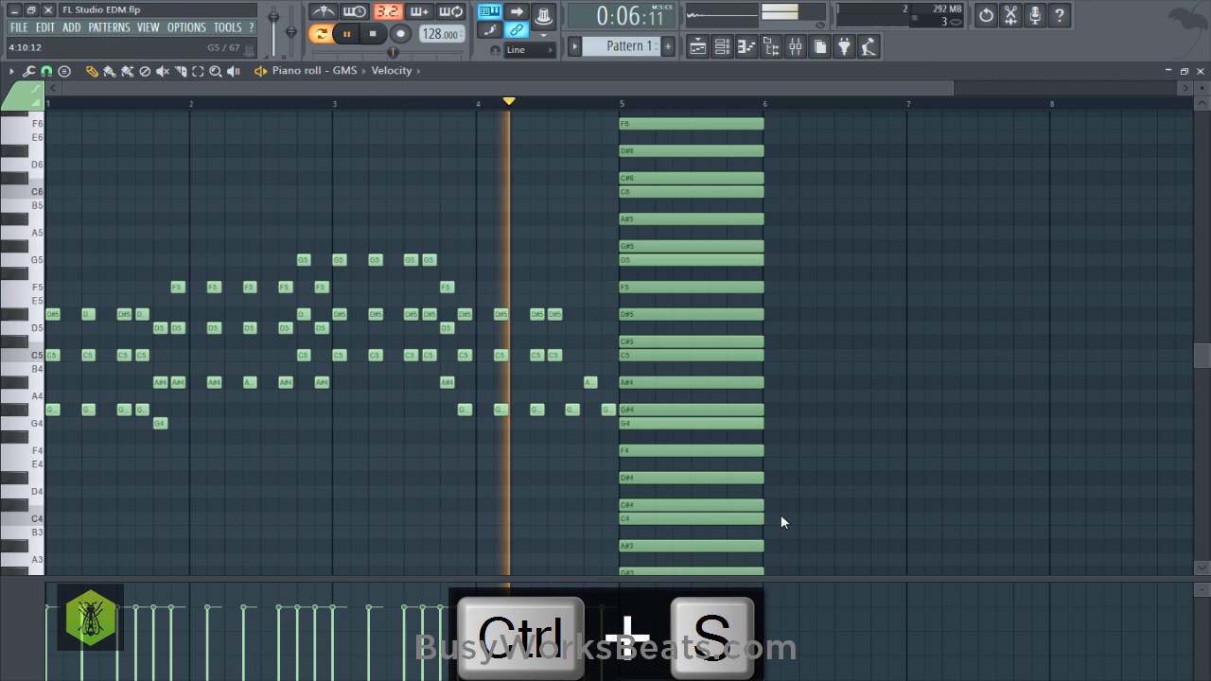
Align the fourth copied C5 and D#5 pair with the fourth G#4 note of the run, preview the pattern, and save.
key("space")
key("space")
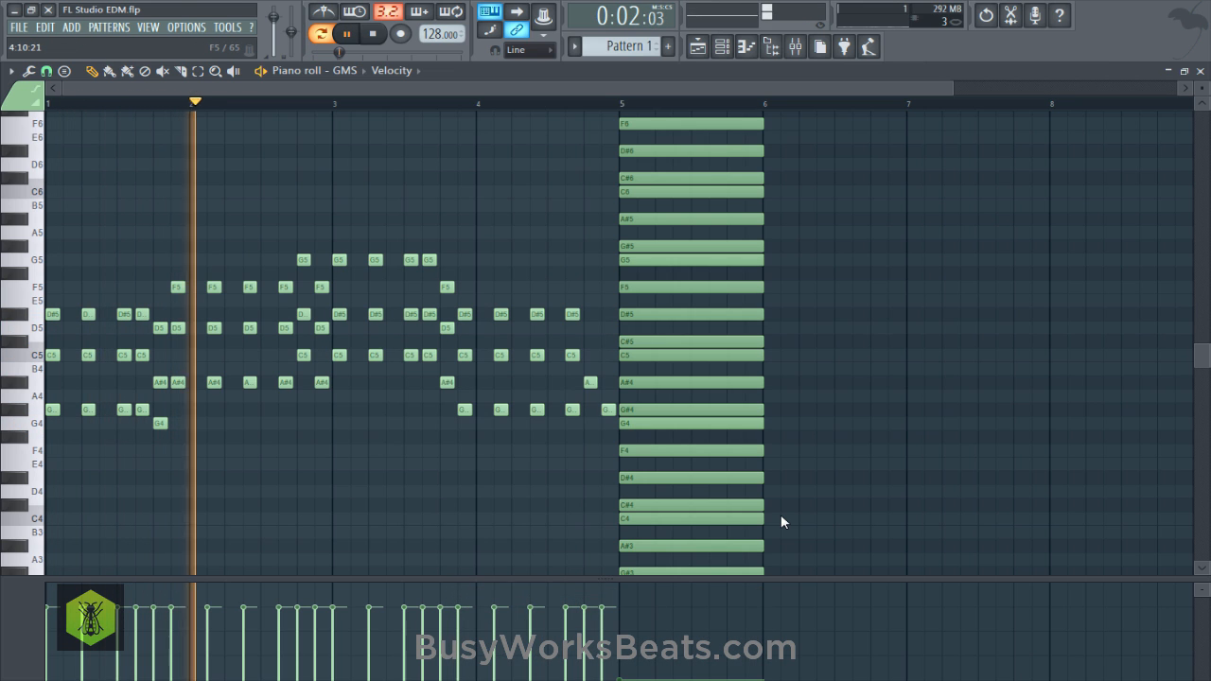
key("space")
key("ctrl+s")
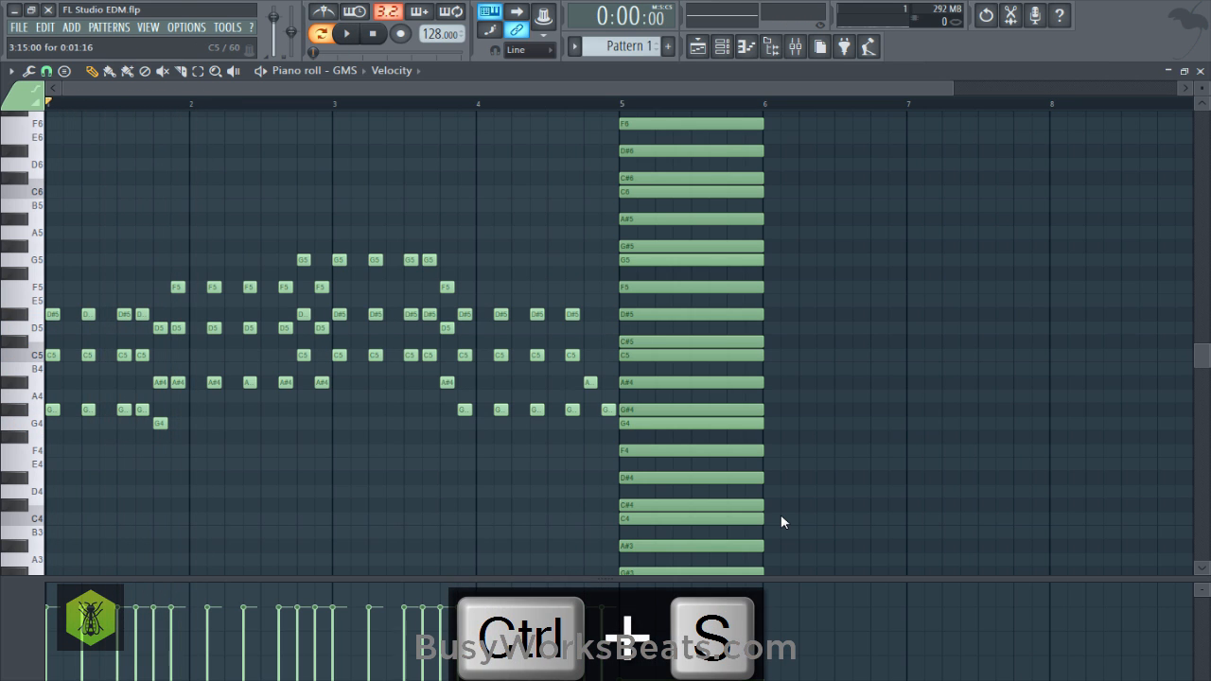
Copy D5 and F5 from bar 3 above bar 4's A#4 note, undoing the accidental note stretch, and play the pattern.
left_click_drag(588, 382, 450, 287)
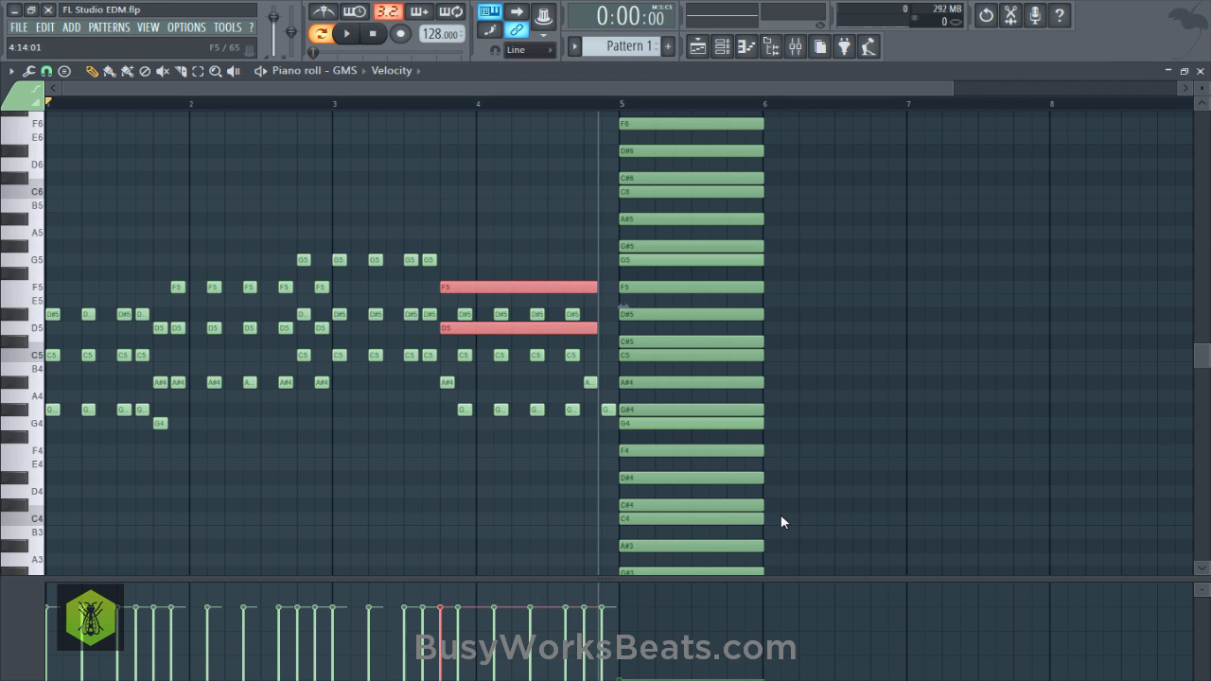
key("ctrl+z")
key("ctrl+b")
key("space")
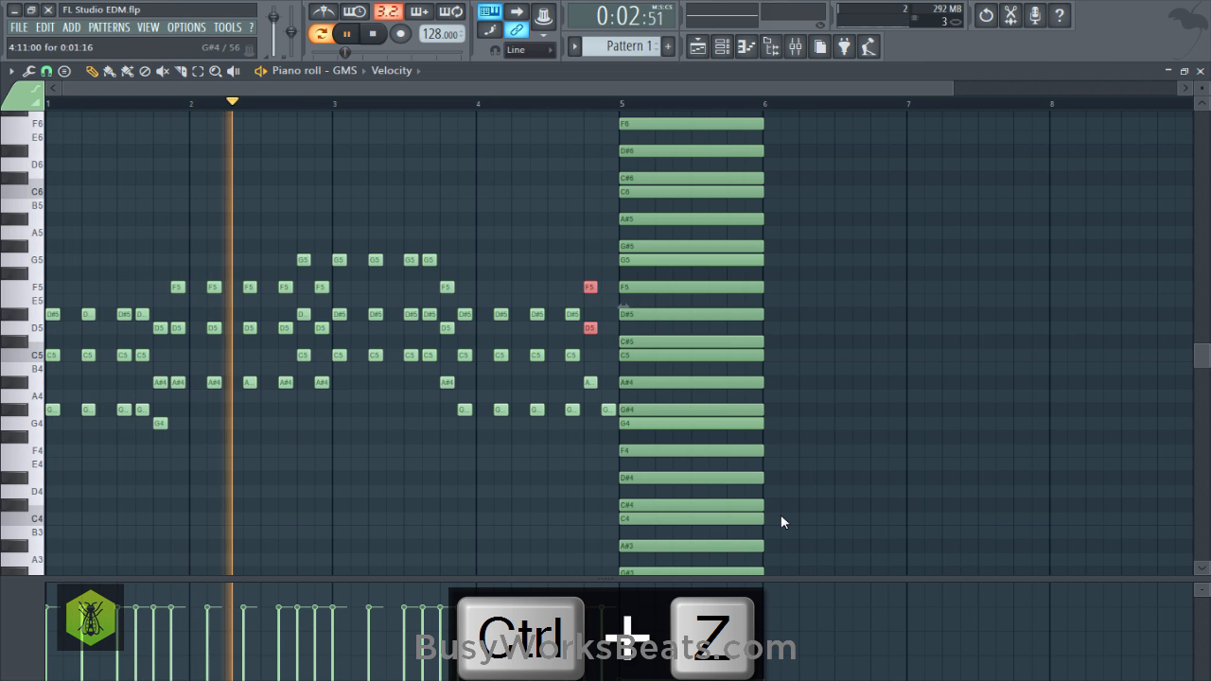
Add C5 and D#5 above bar 4's final G#4 note, save the project, and stop playback.
left_click_drag(579, 388, 613, 314)
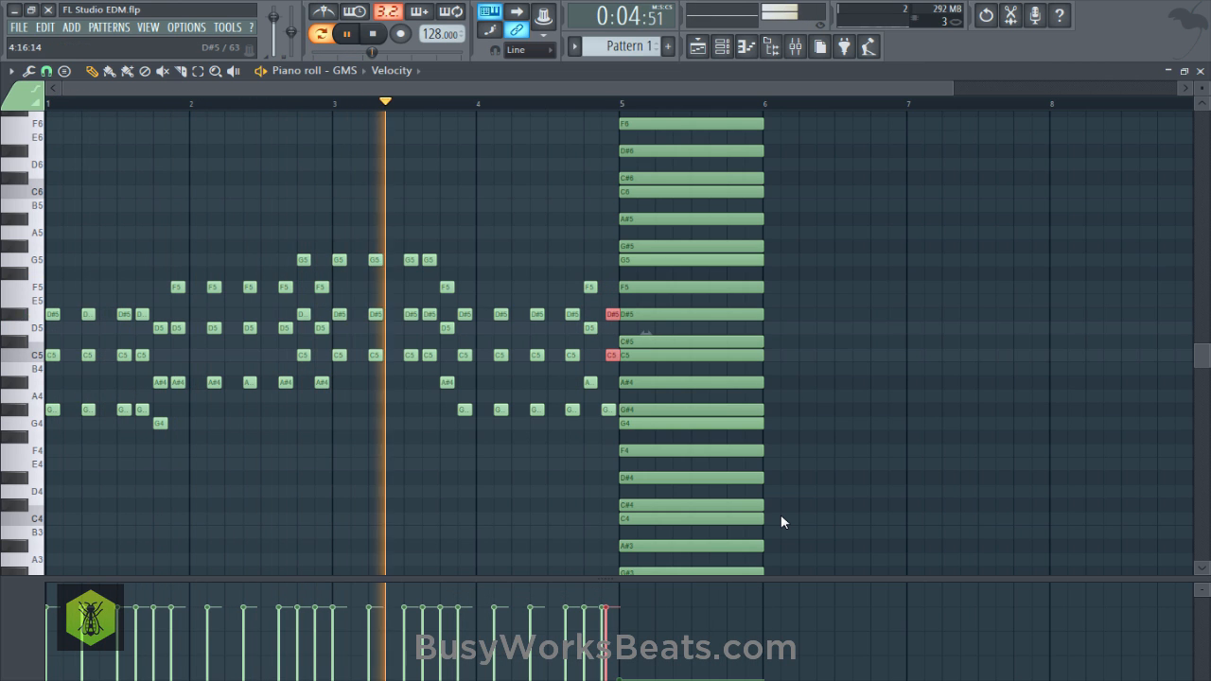
left_click(782, 522, "ctrl")
key("ctrl+s")
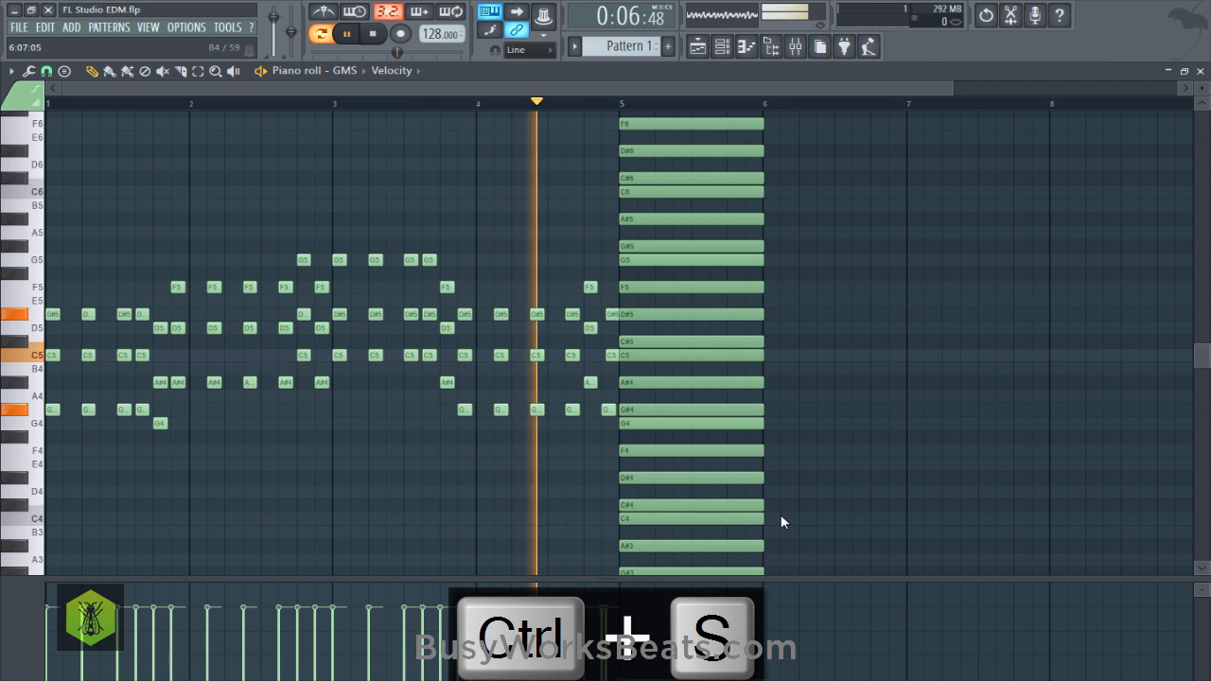
key("space")
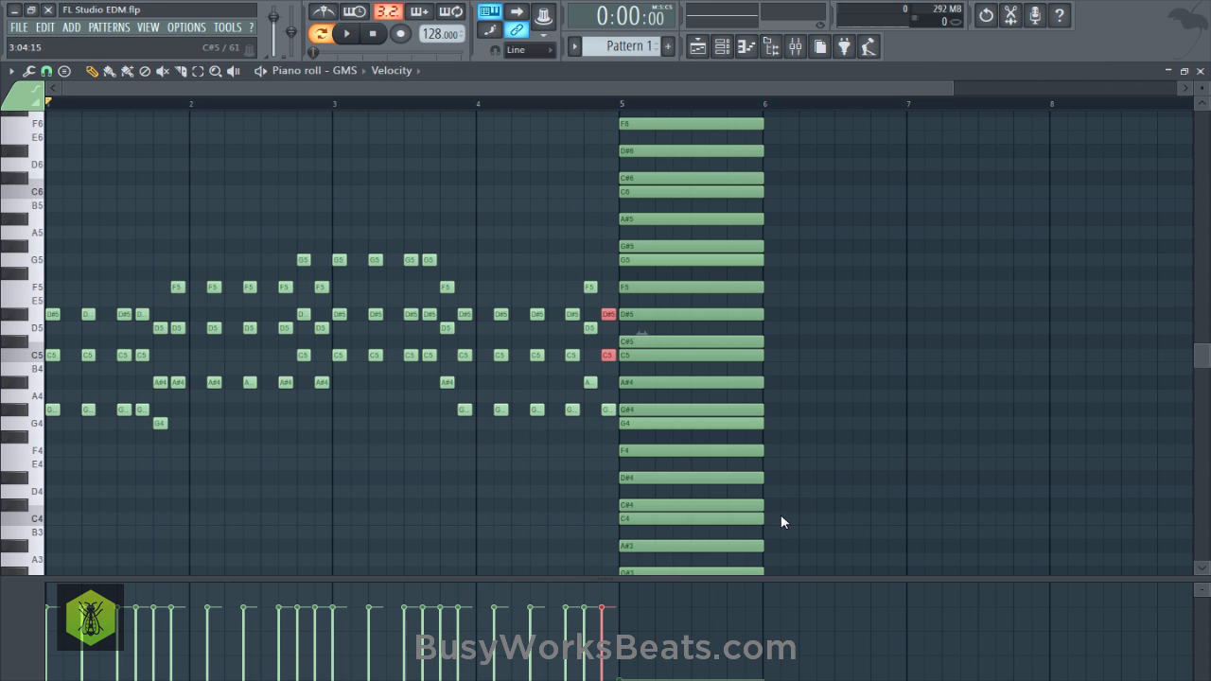
Raise bar 5's C#4, C#5 and C#6 reference notes to D4, D5 and D6, and save the project.
left_click(642, 340, "ctrl")
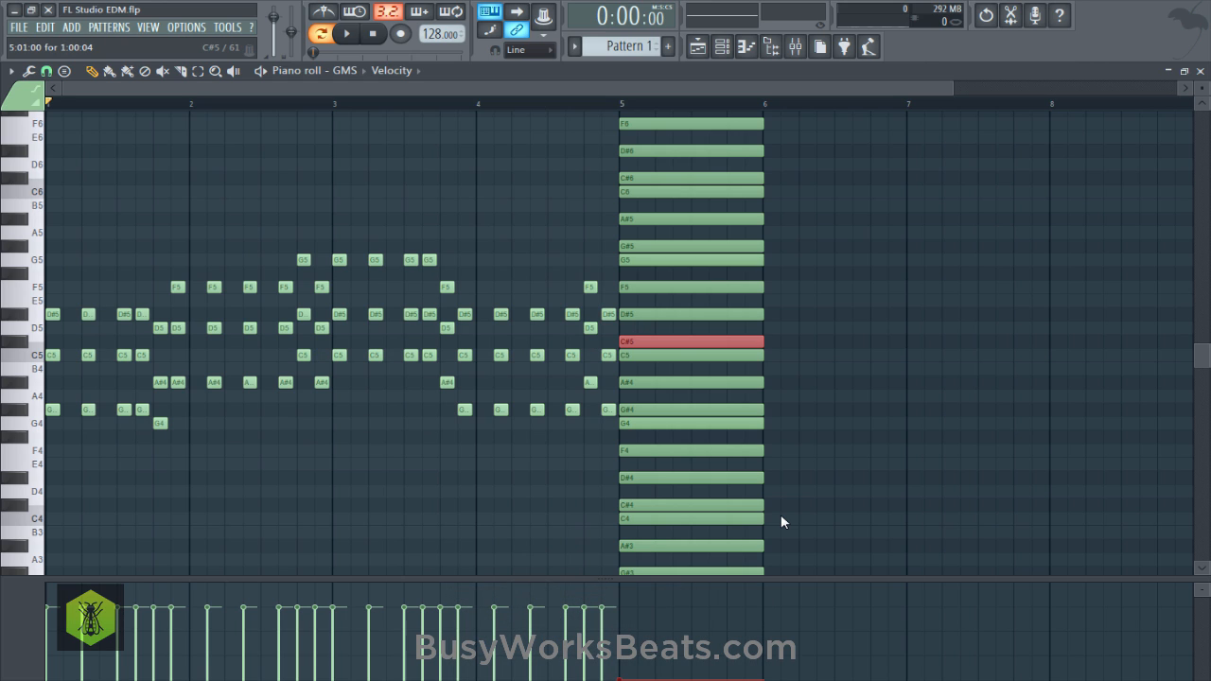
key("ctrl+s")
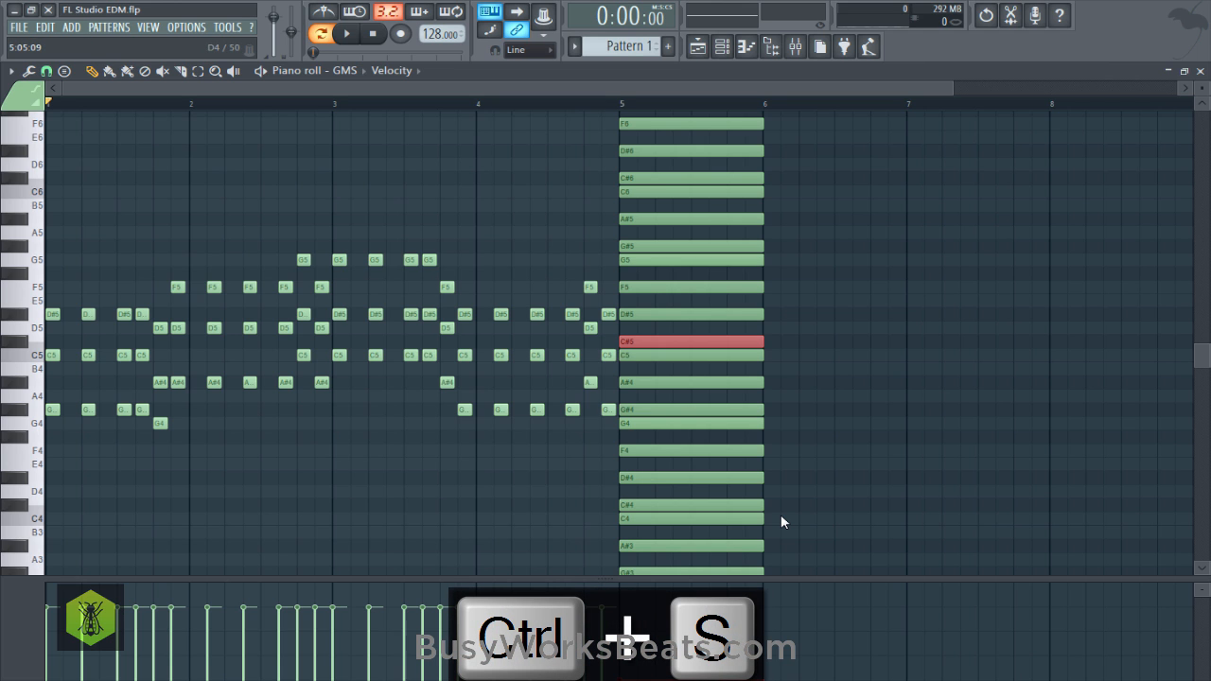
left_click(659, 506, "ctrl+shift")
scroll(659, 473, "down", 2)
scroll(657, 429, "up", 3)
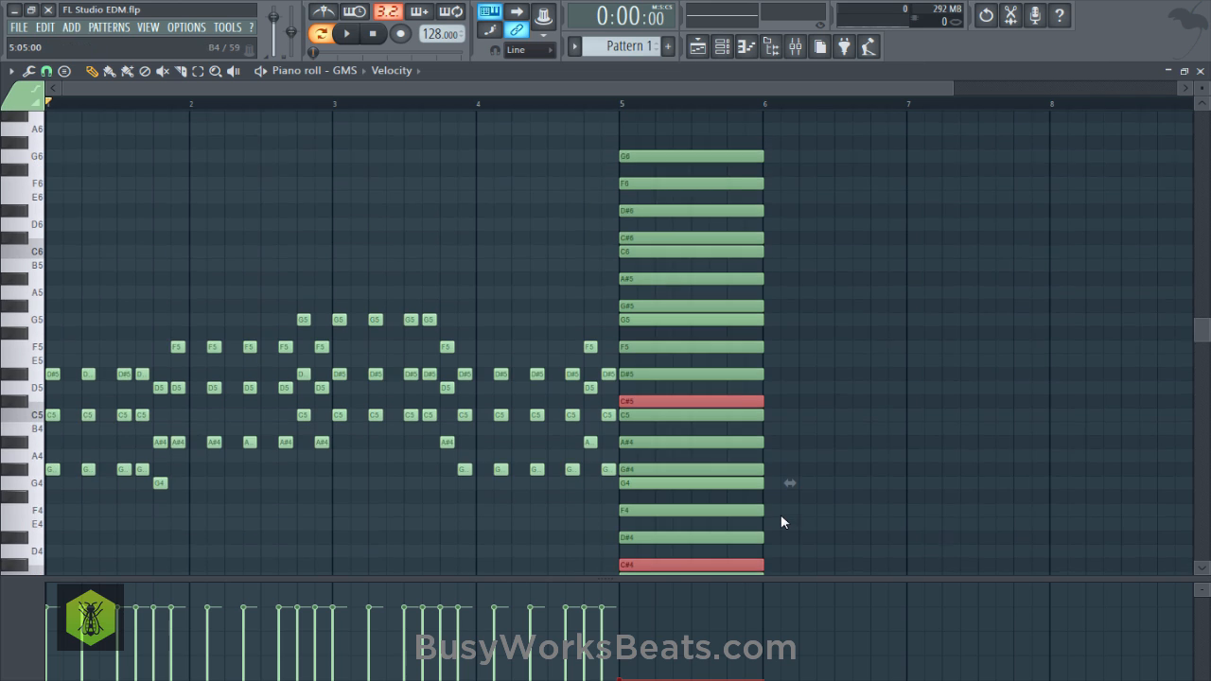
scroll(781, 521, "up", 2)
double_click(692, 301, "ctrl+shift")
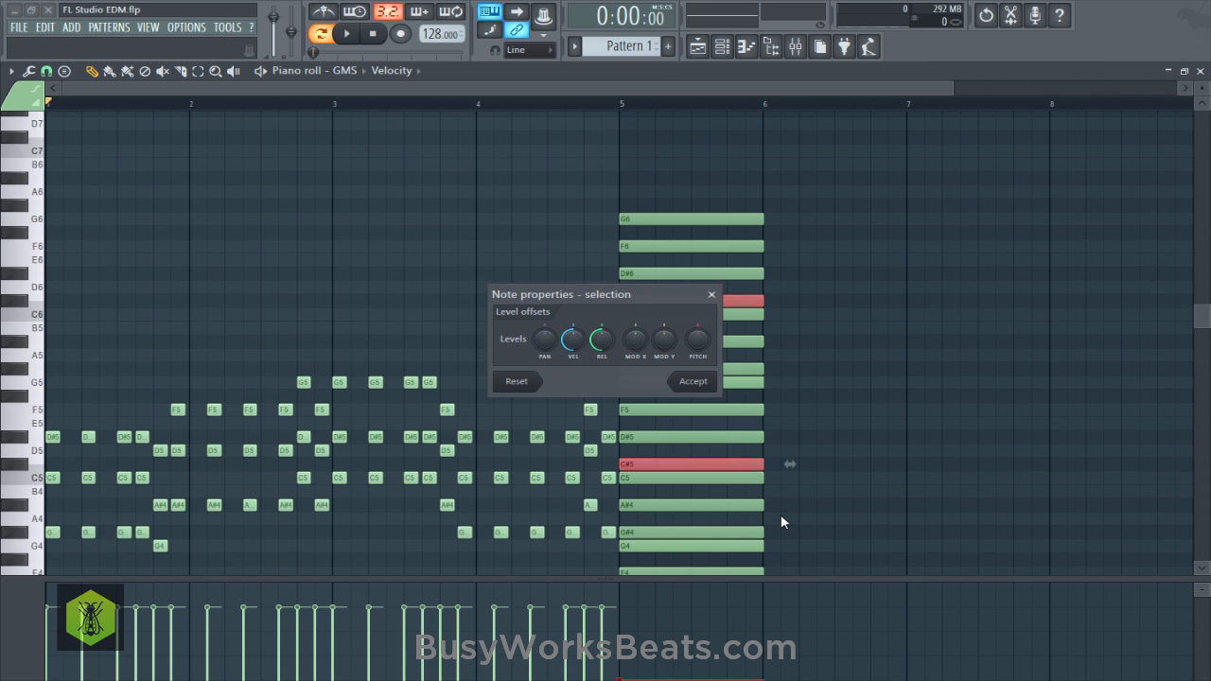
key("Escape")
key("shift+Up")
key("shift+Left")
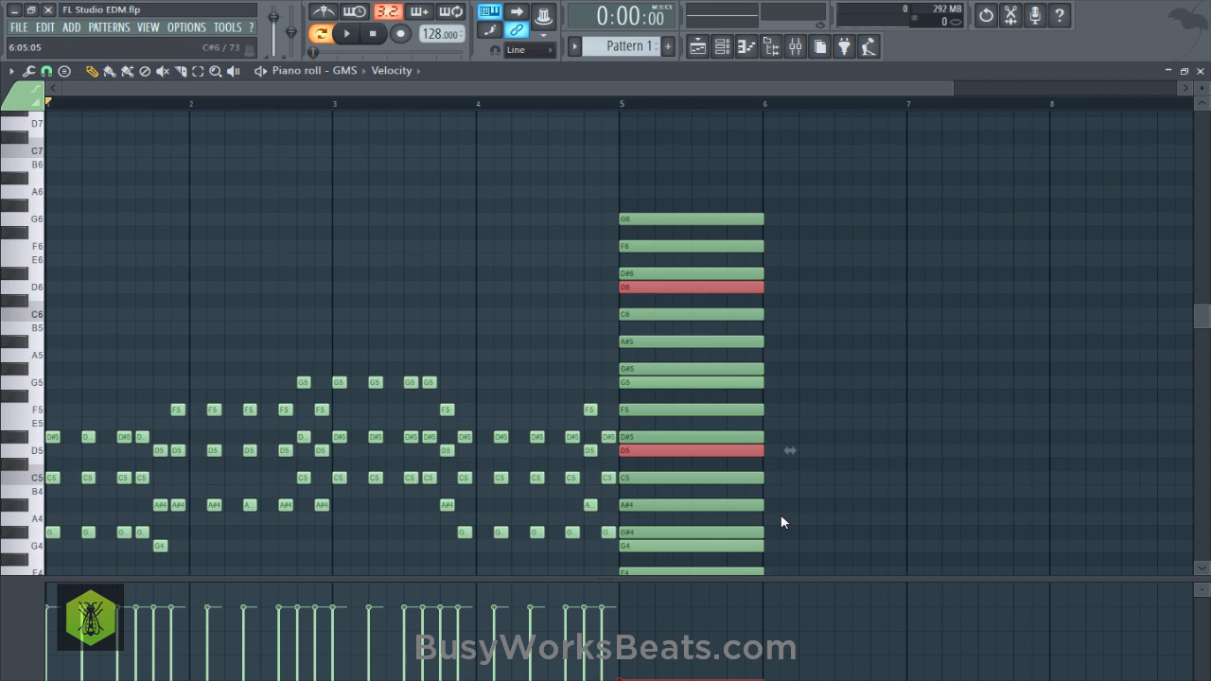
scroll(781, 522, "down", 3)
key("ctrl+s")
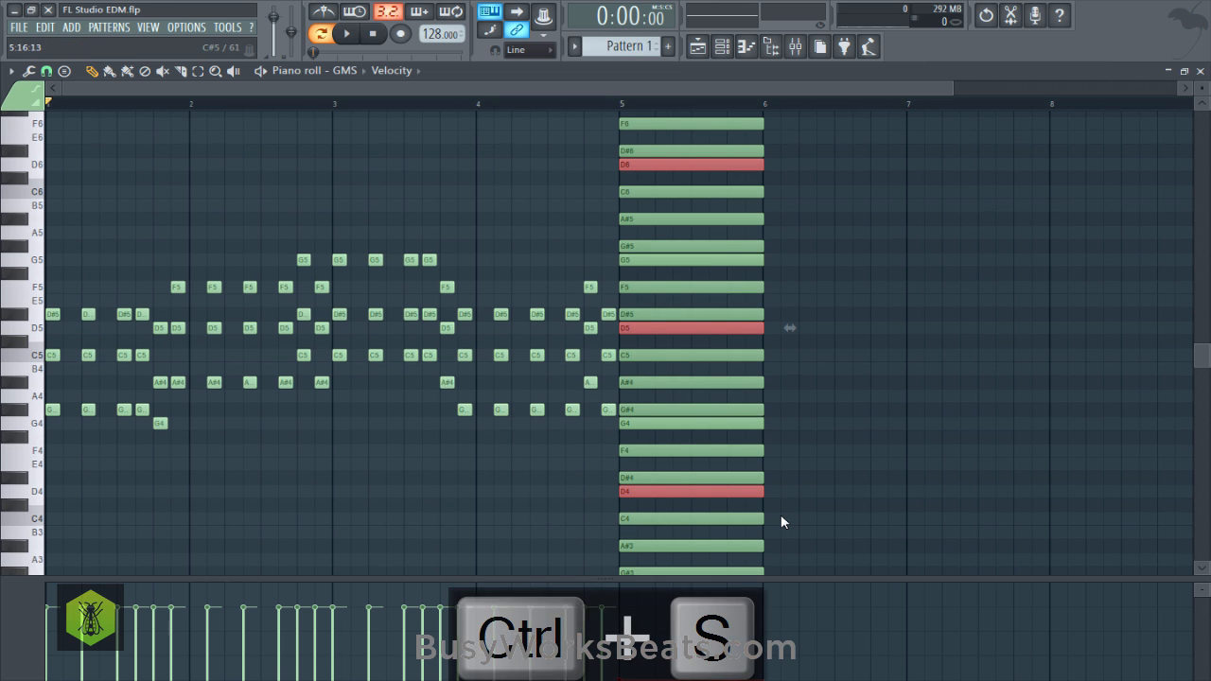
Clear the selection, save the project, and play the pattern while examining bar 5's full stack of reference notes.
key("space")
key("ctrl+d")
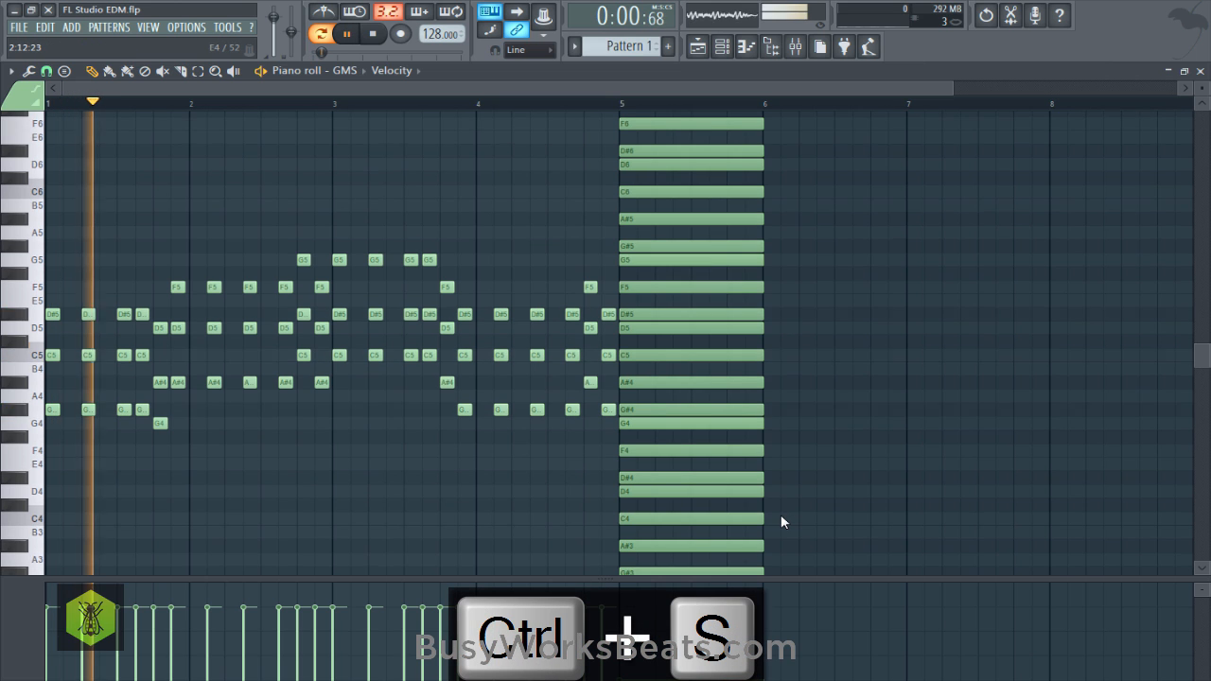
key("ctrl+s")
scroll(781, 522, "down", 2)
scroll(781, 522, "down", 1)
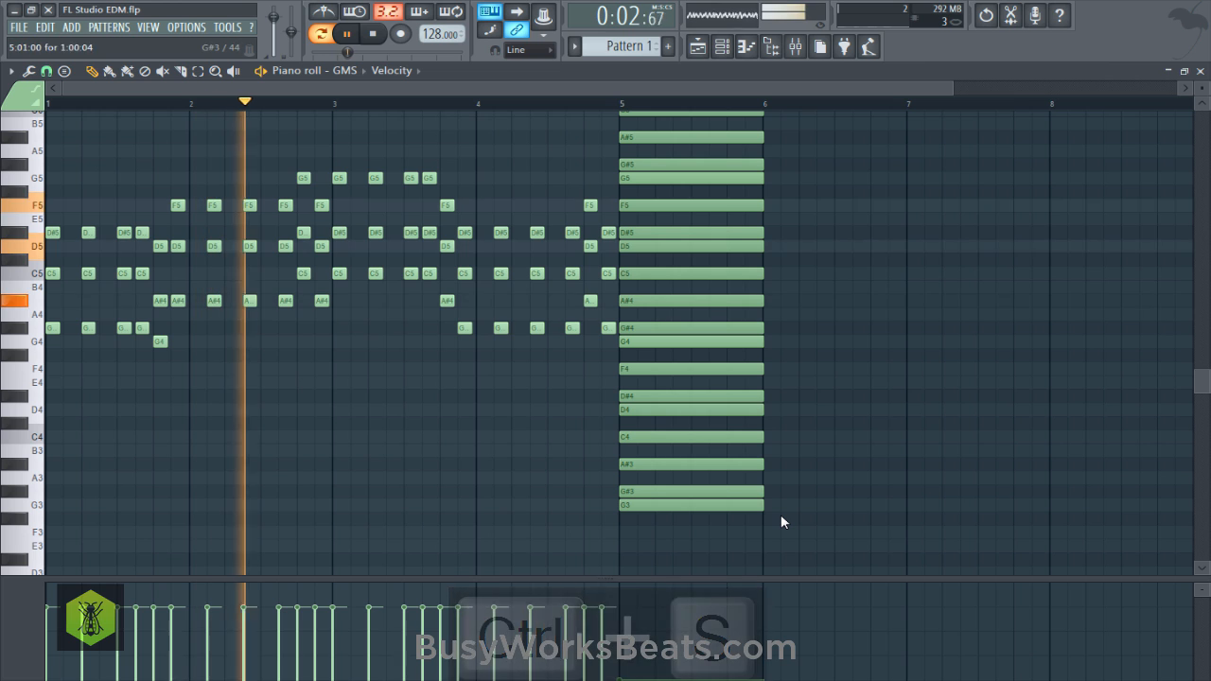
scroll(781, 522, "up", 1)
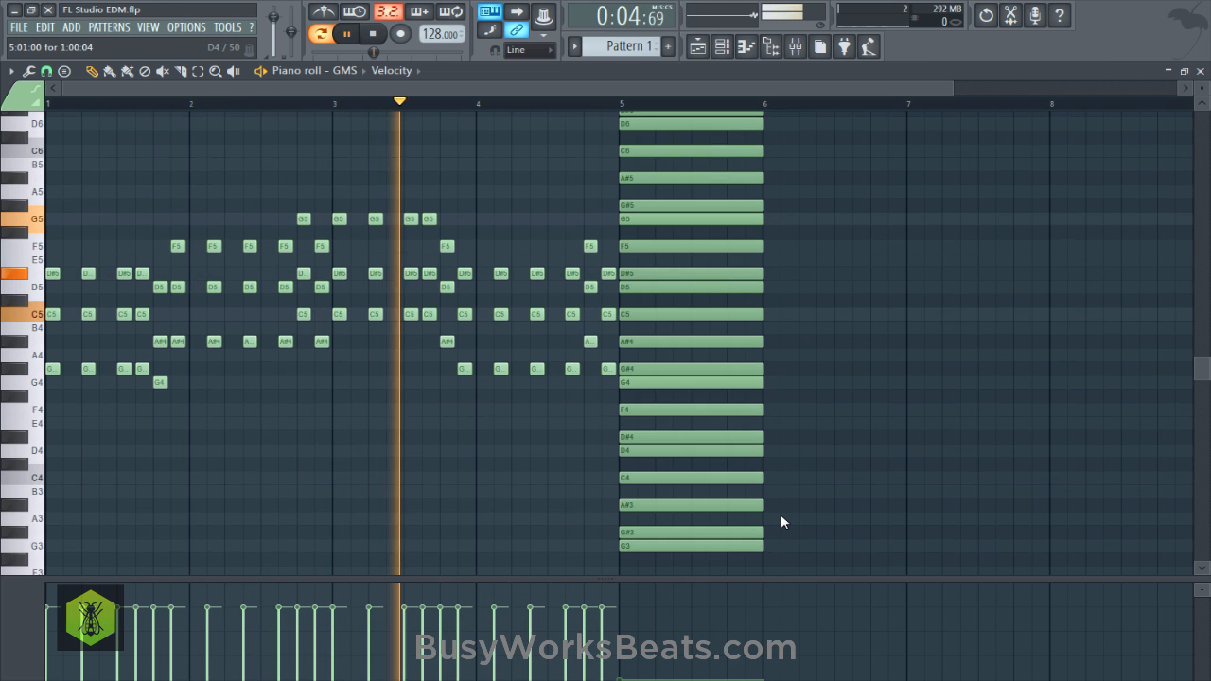
scroll(781, 522, "up", 1)
scroll(782, 522, "up", 1)
scroll(782, 523, "up", 1)
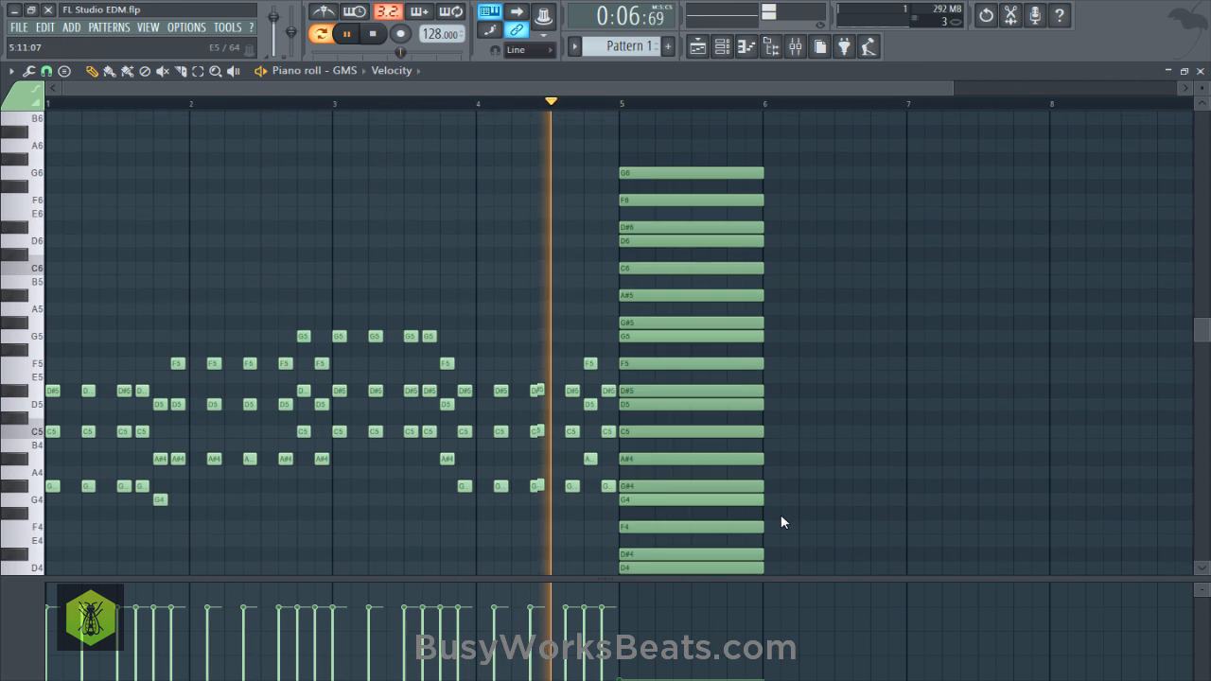
Stop playback, remove bar 5's entire stack of scale reference notes, save the project, and close the piano roll.
key("space")
left_click_drag(684, 157, 733, 573)
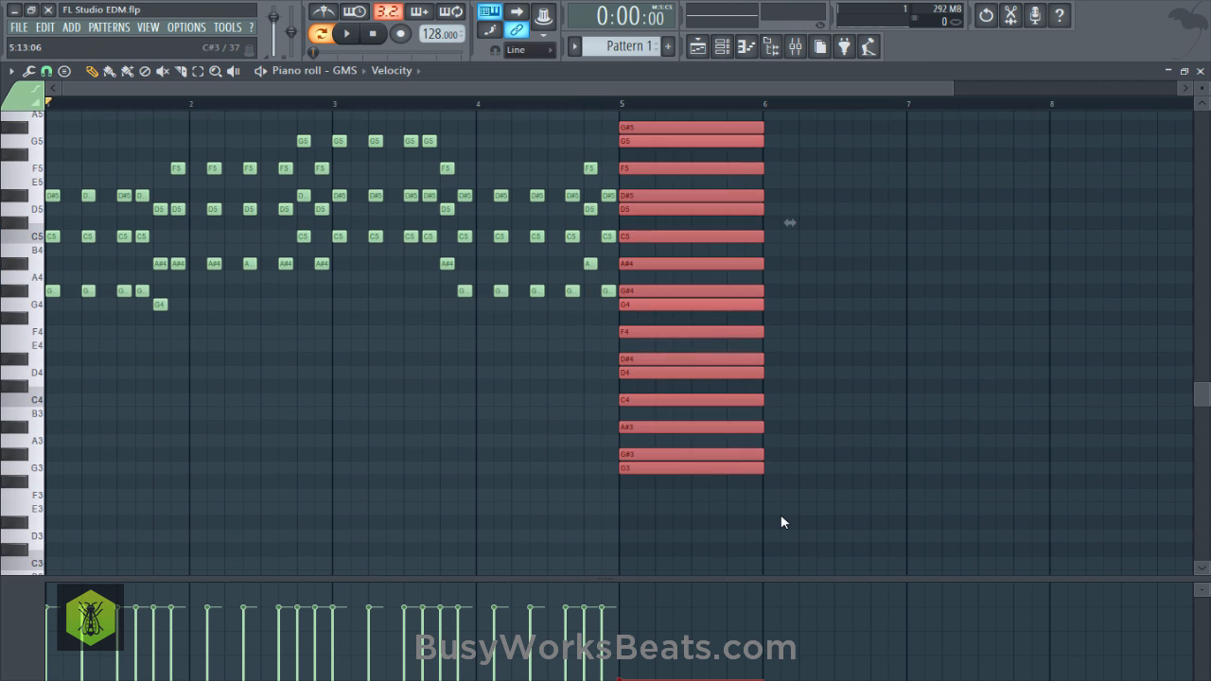
key("ctrl+s")
scroll(781, 523, "up", 2)
scroll(782, 522, "up", 1)
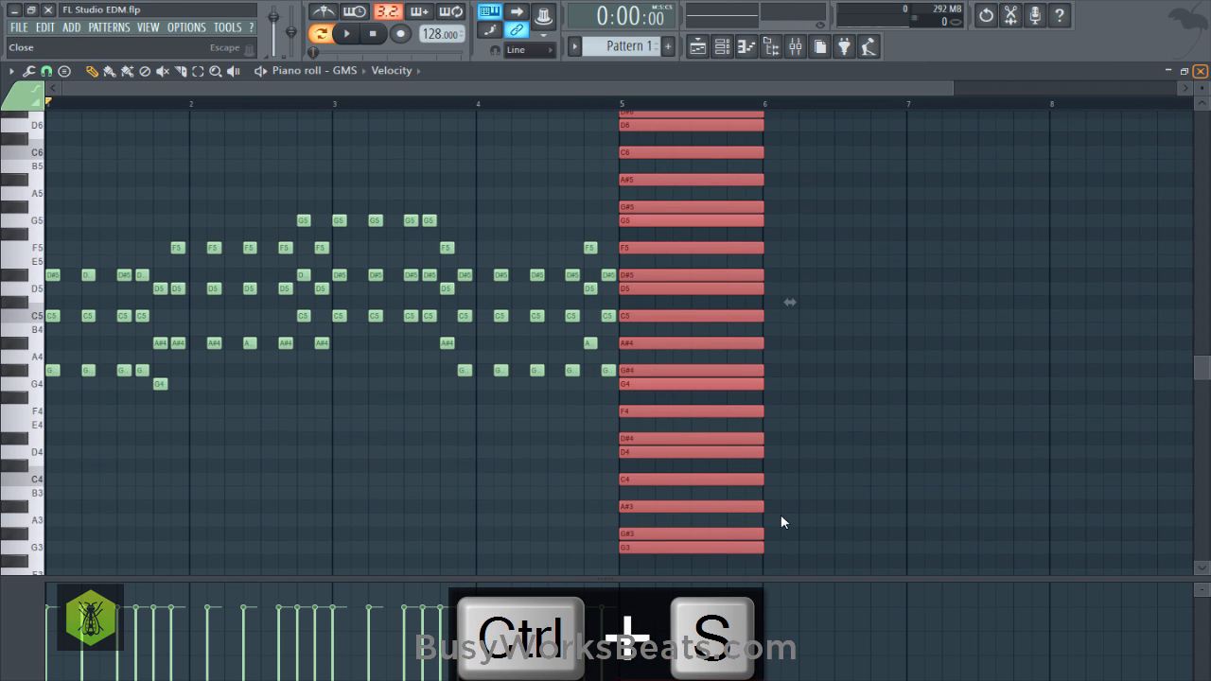
key("Escape")
key("Escape")
key("Escape")
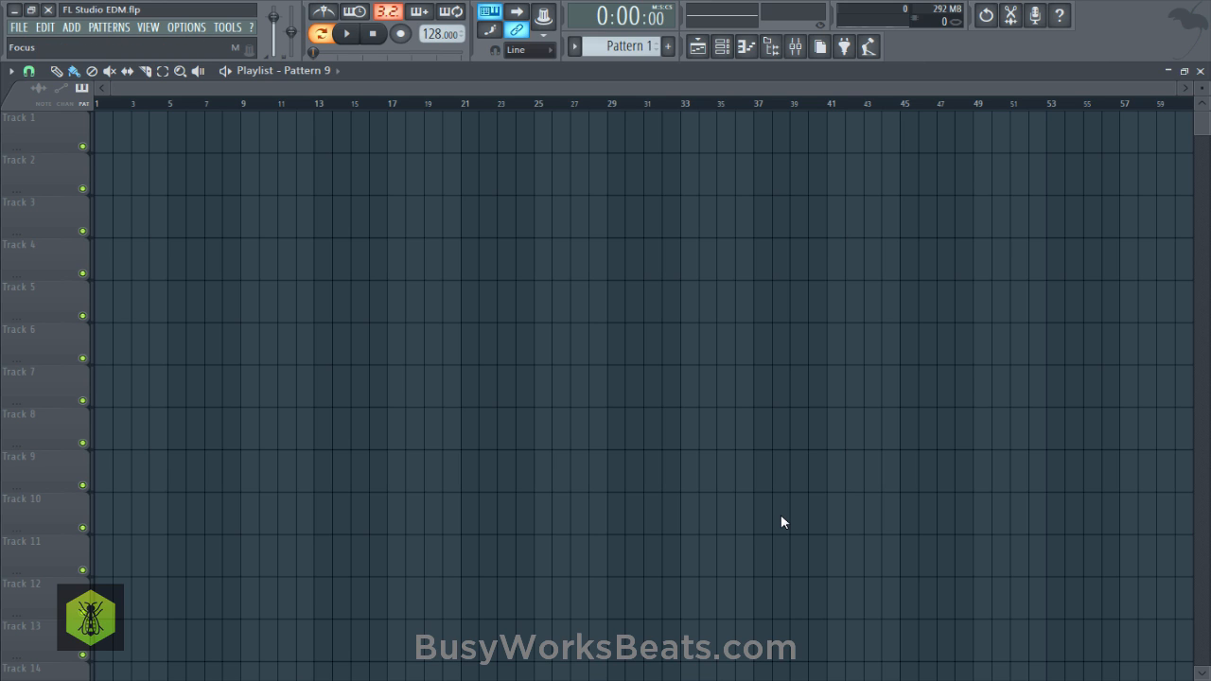
Place Pattern 1 at bar 1 of playlist Track 1, switch to song mode, save the project, and play it briefly.
left_click(83, 88)
left_click(112, 118)
left_click(104, 133)
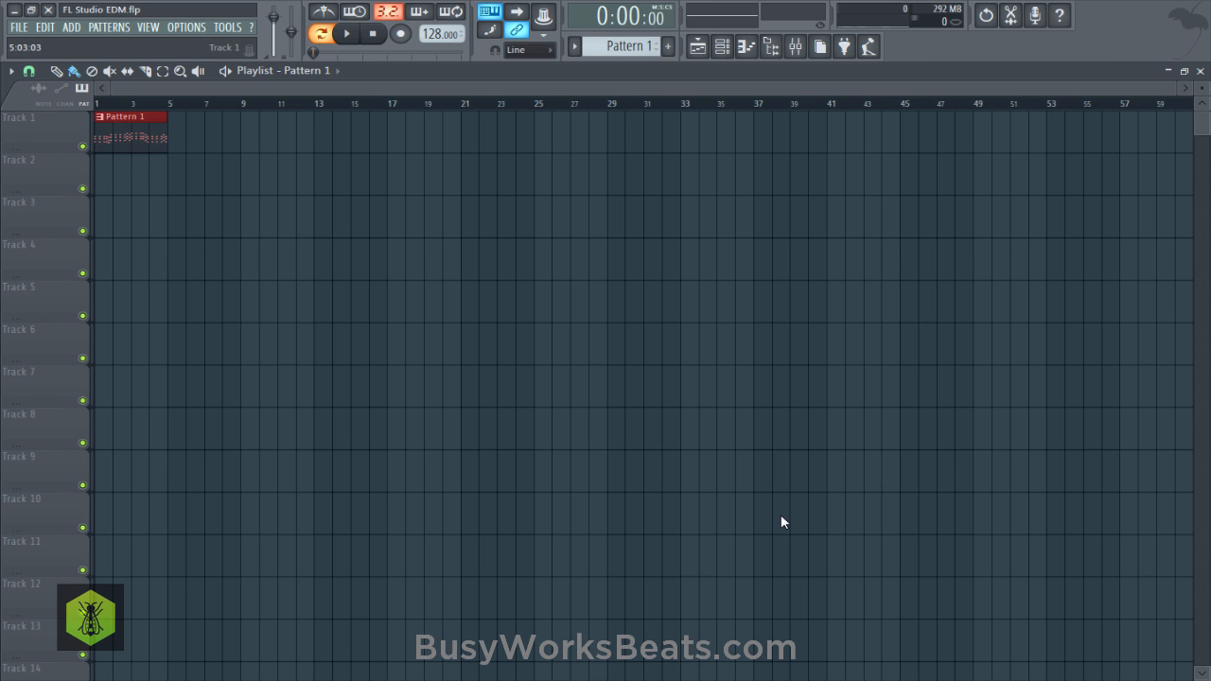
key("l")
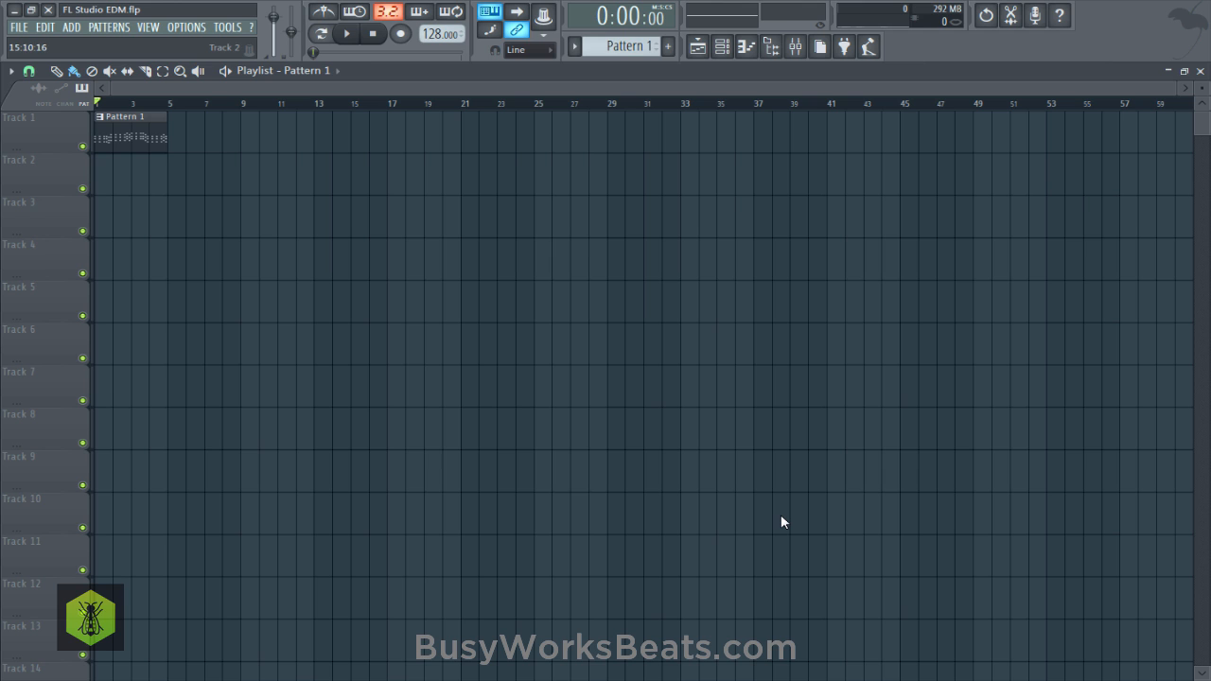
key("space")
key("ctrl+s")
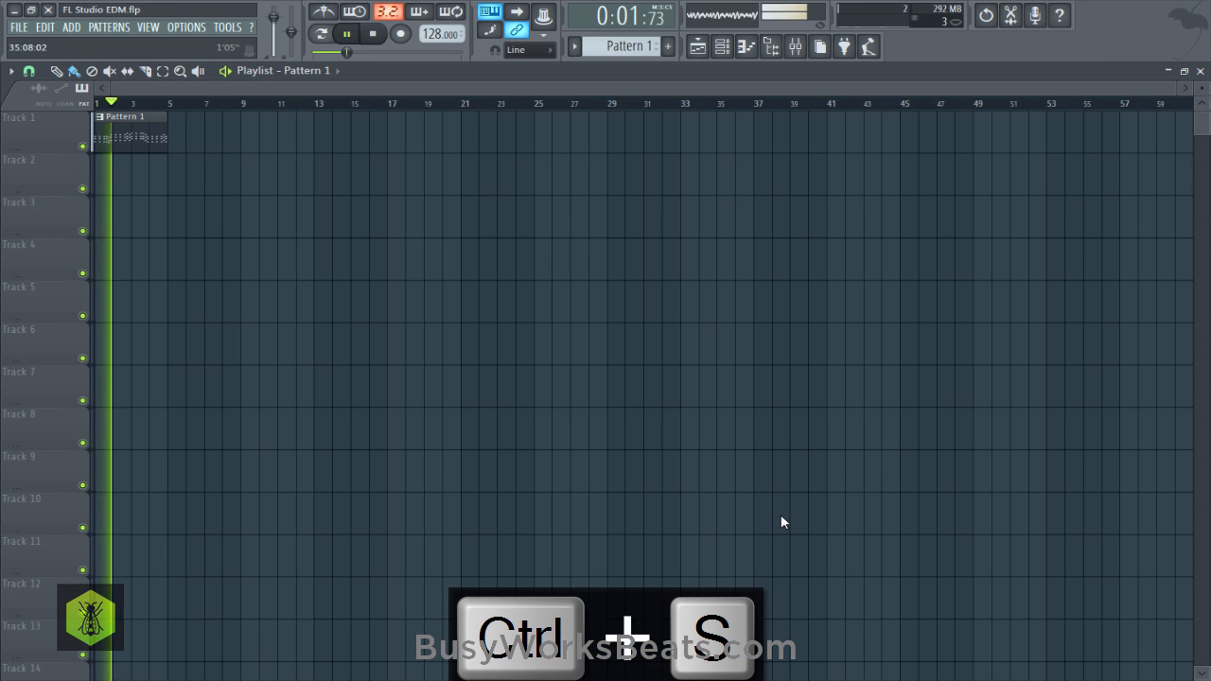
key("space")
Open the GMS synth from the channel rack, set its unison voices to 7, and play the result.
key("F6")
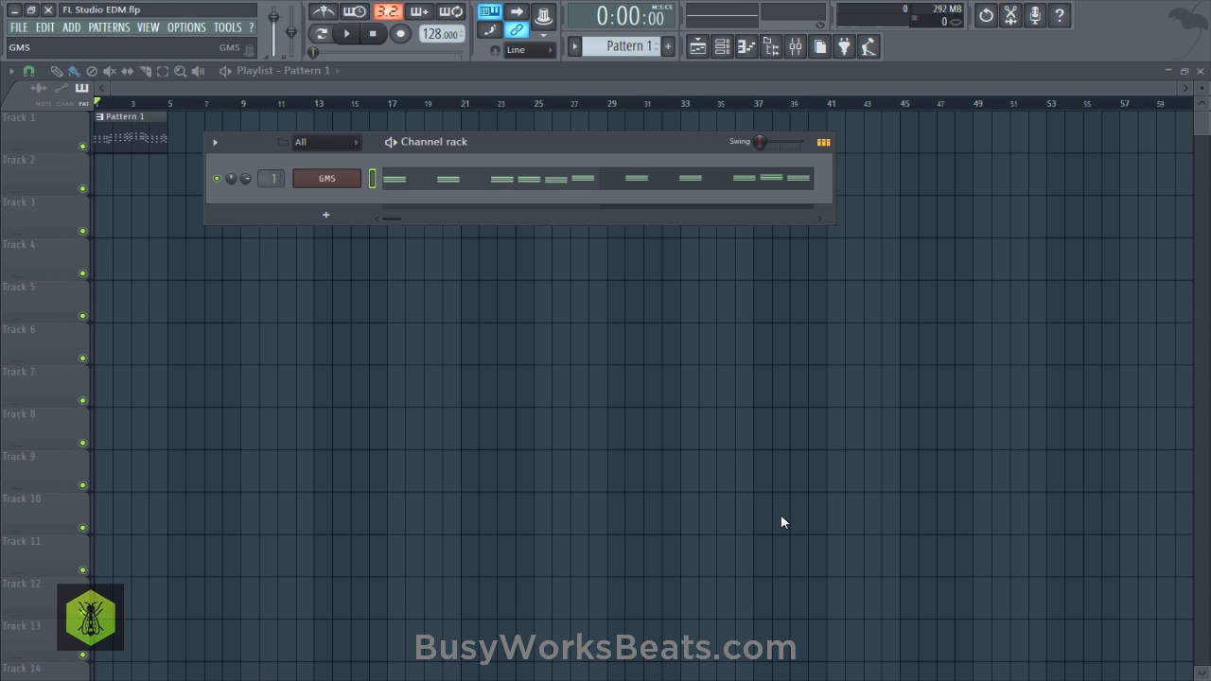
key("Return")
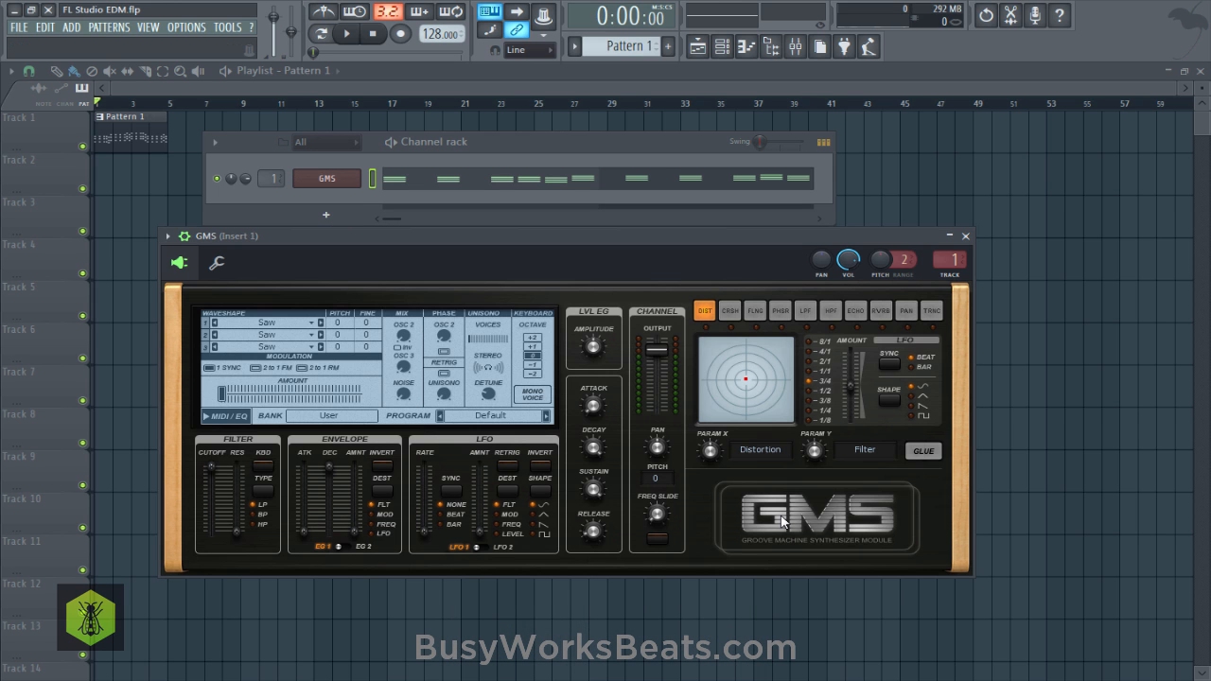
left_click_drag(471, 339, 481, 339)
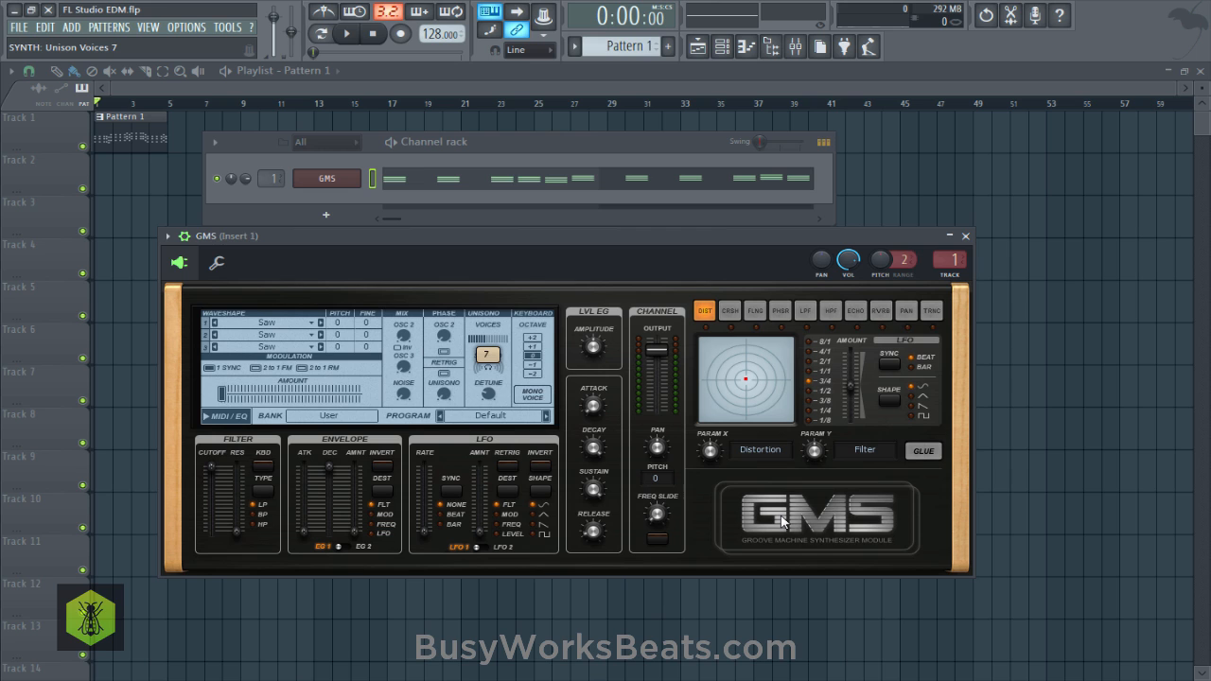
key("space")
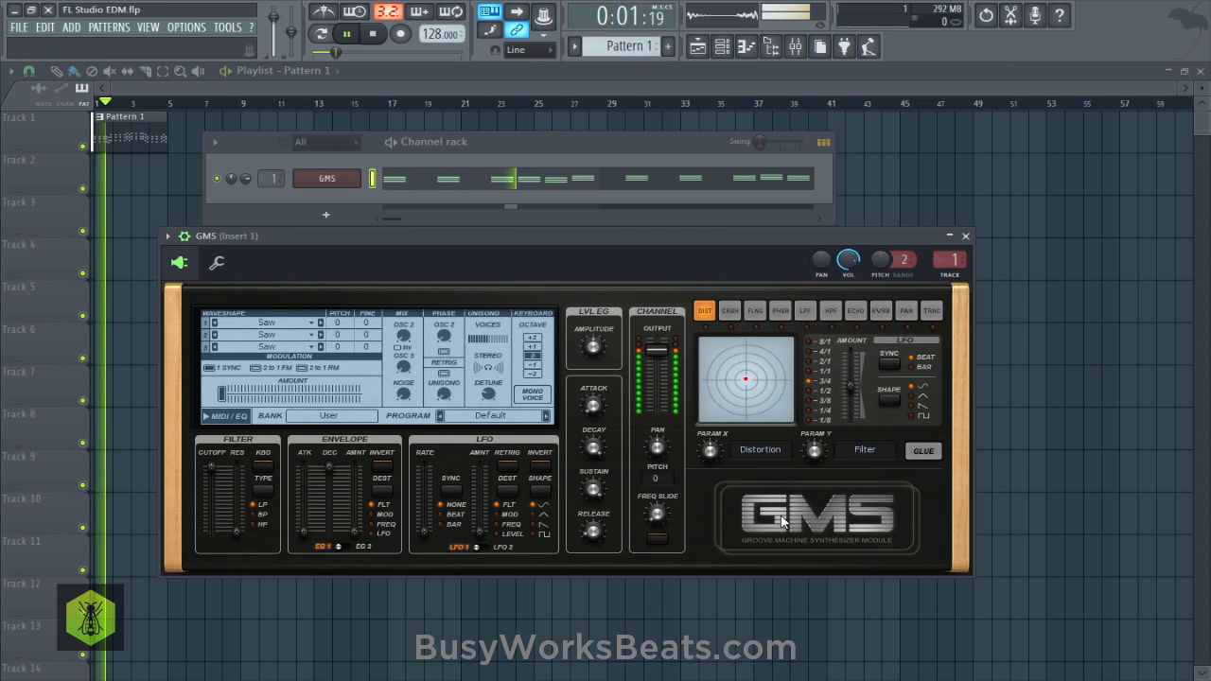
key("space")
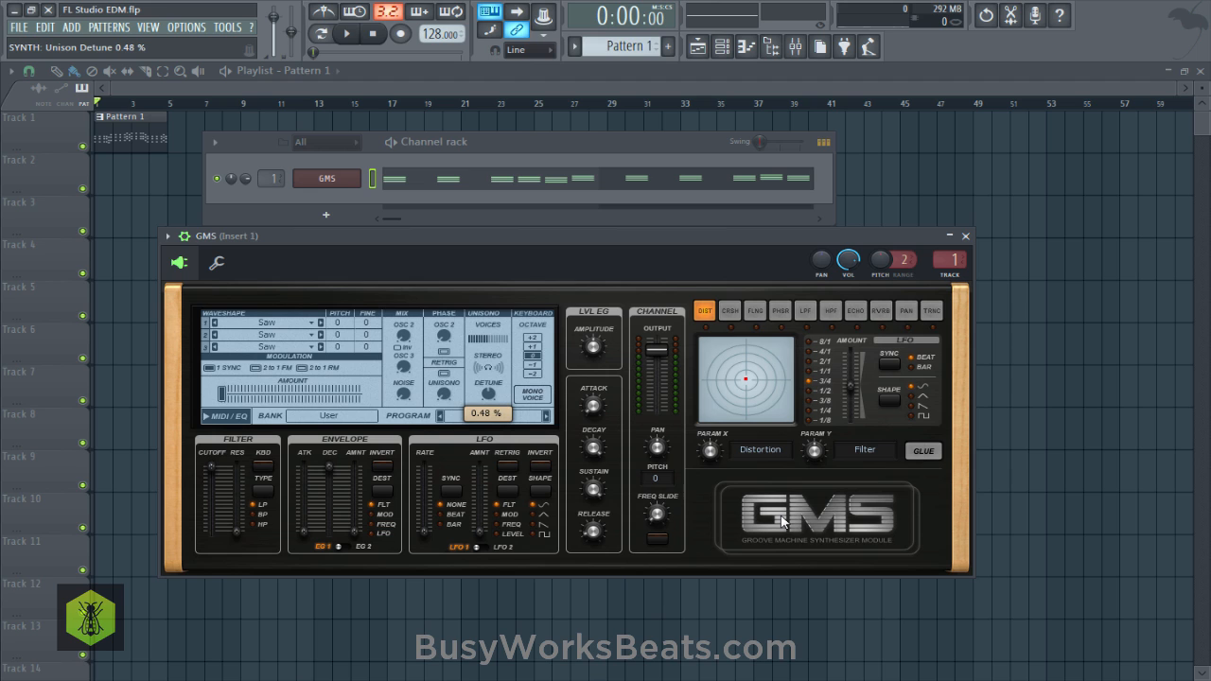
Lower the GMS unison detune to 0.13% while auditioning the chords.
key("space")
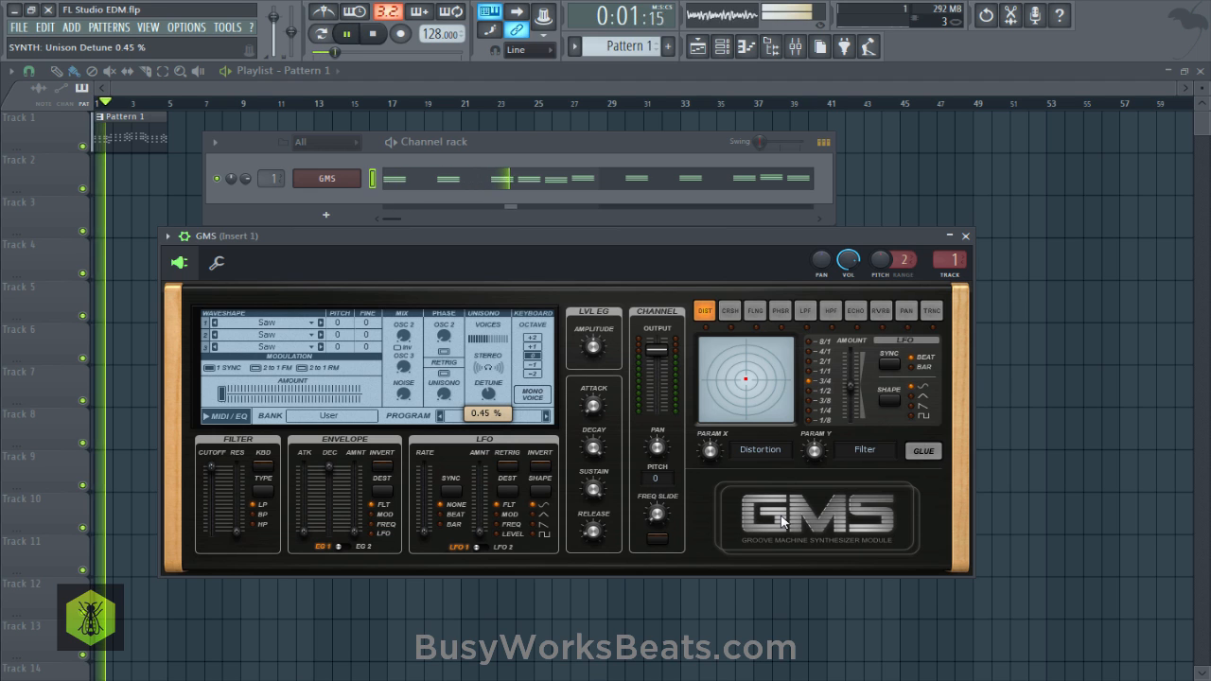
key("space")
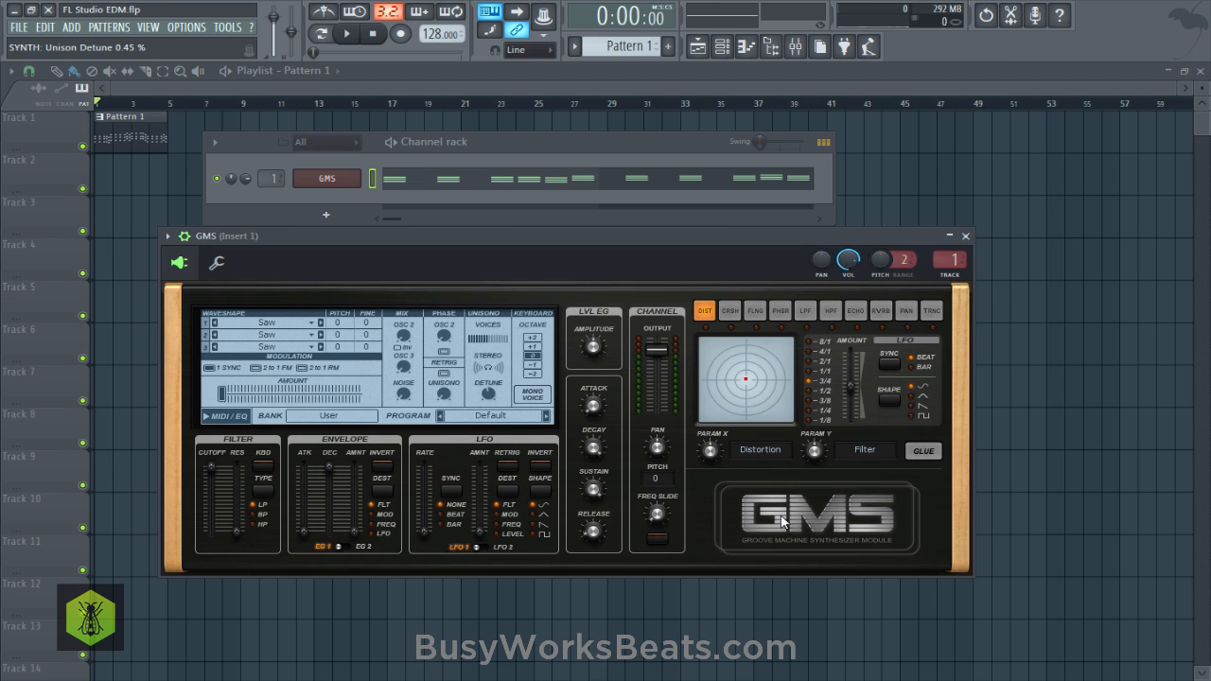
key("space")
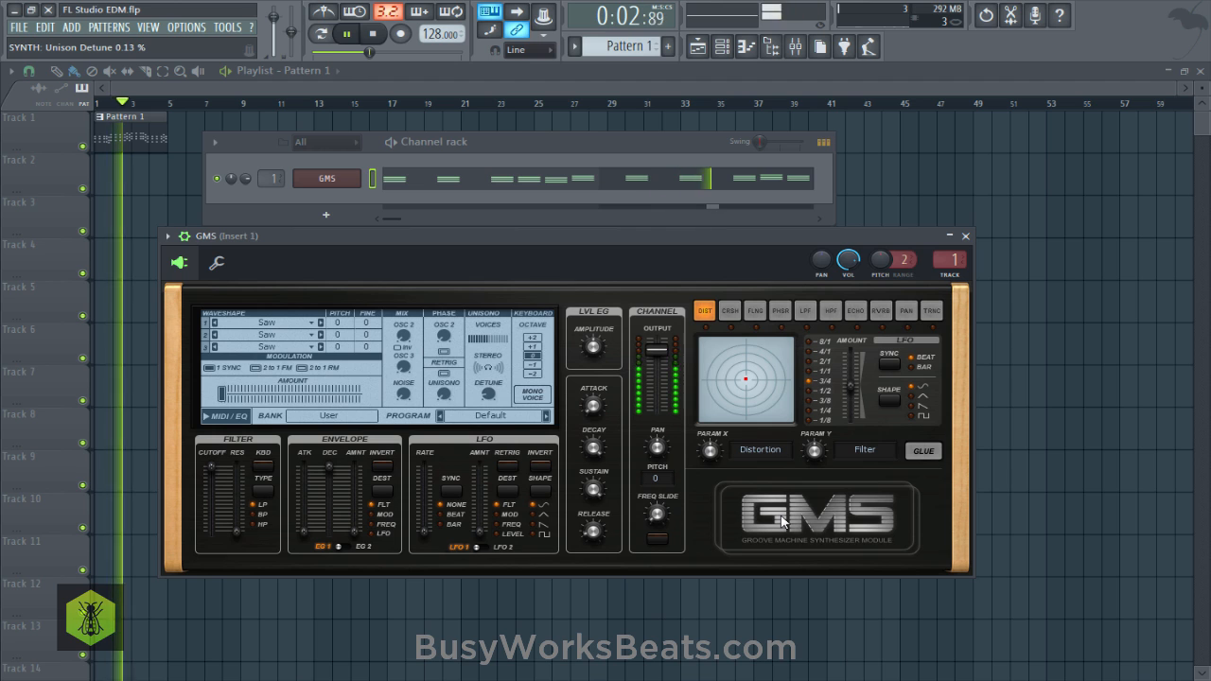
key("space")
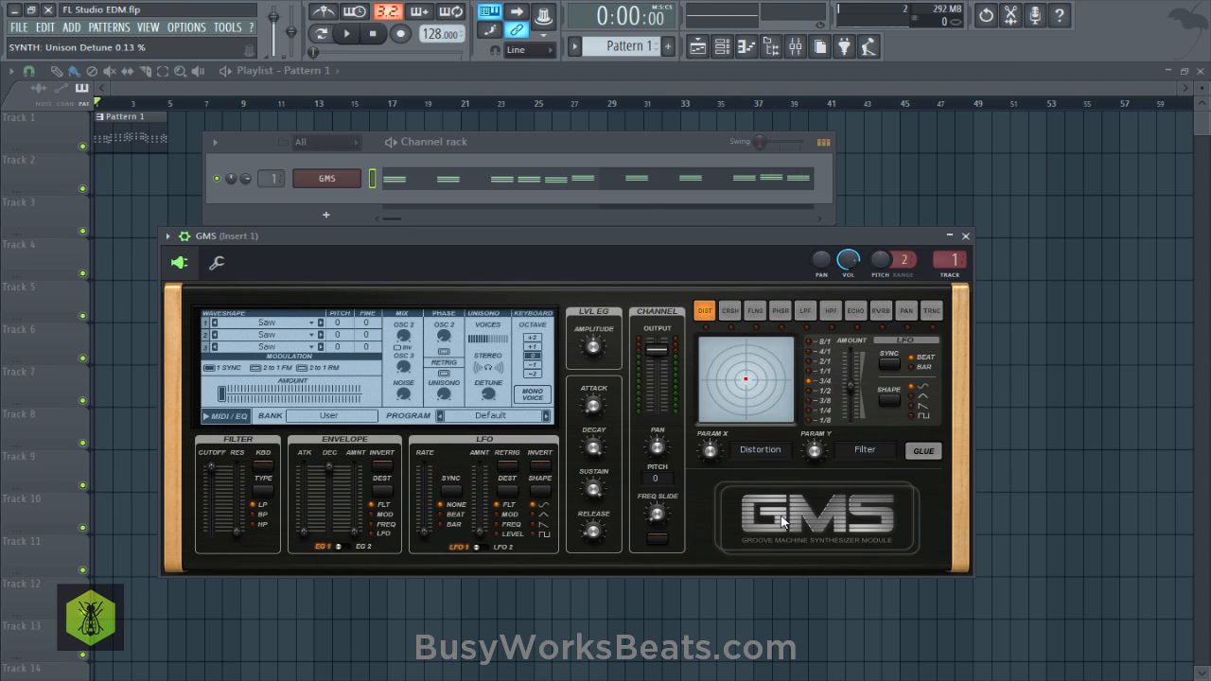
Adjust the GMS filter envelope's decay and amount and lower the filter cutoff to 0.53% during playback, saving the project.
key("space")
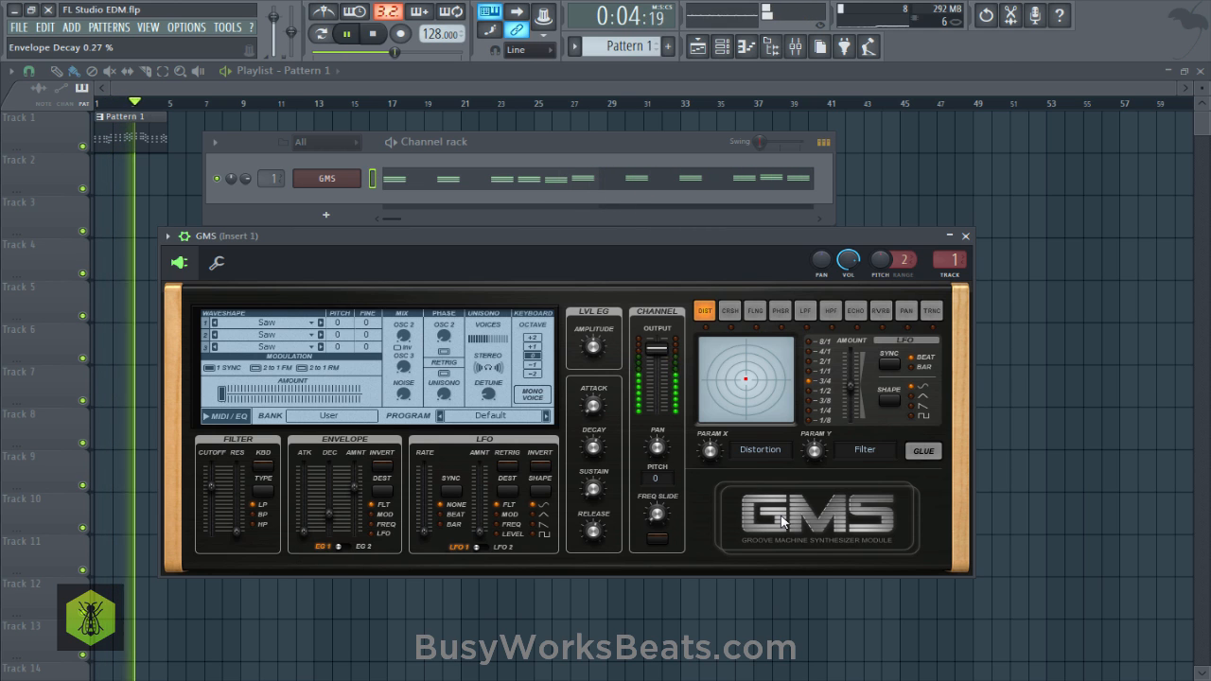
key("ctrl+s")
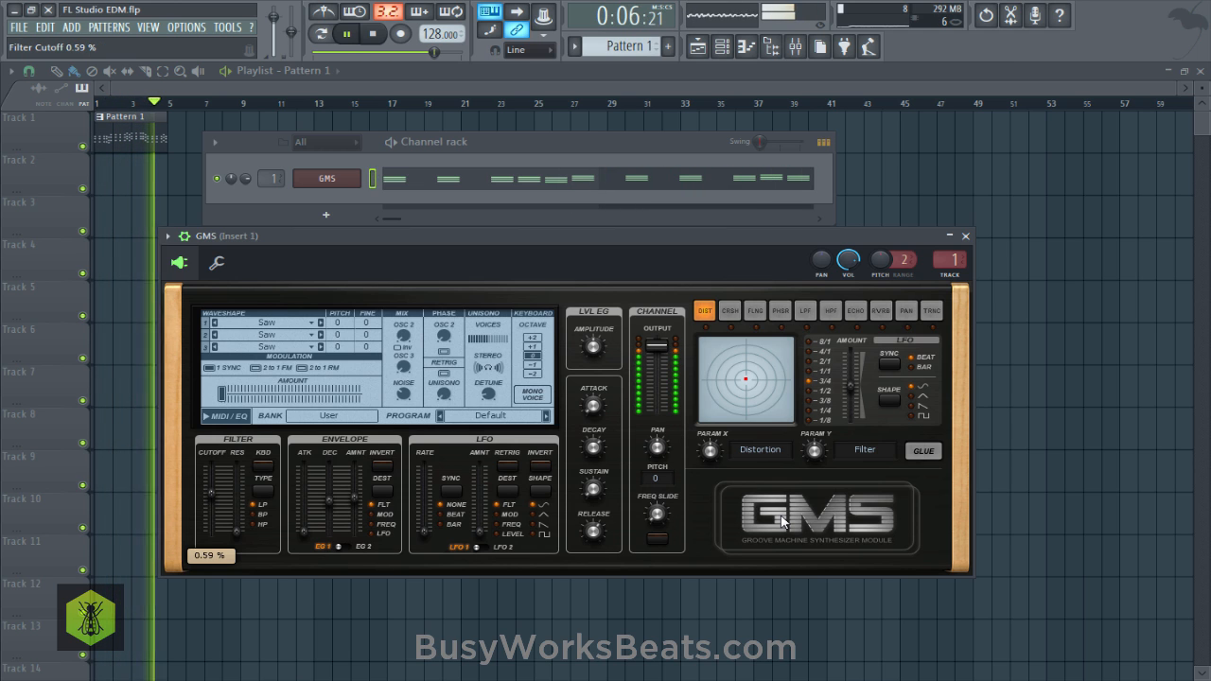
key("space")
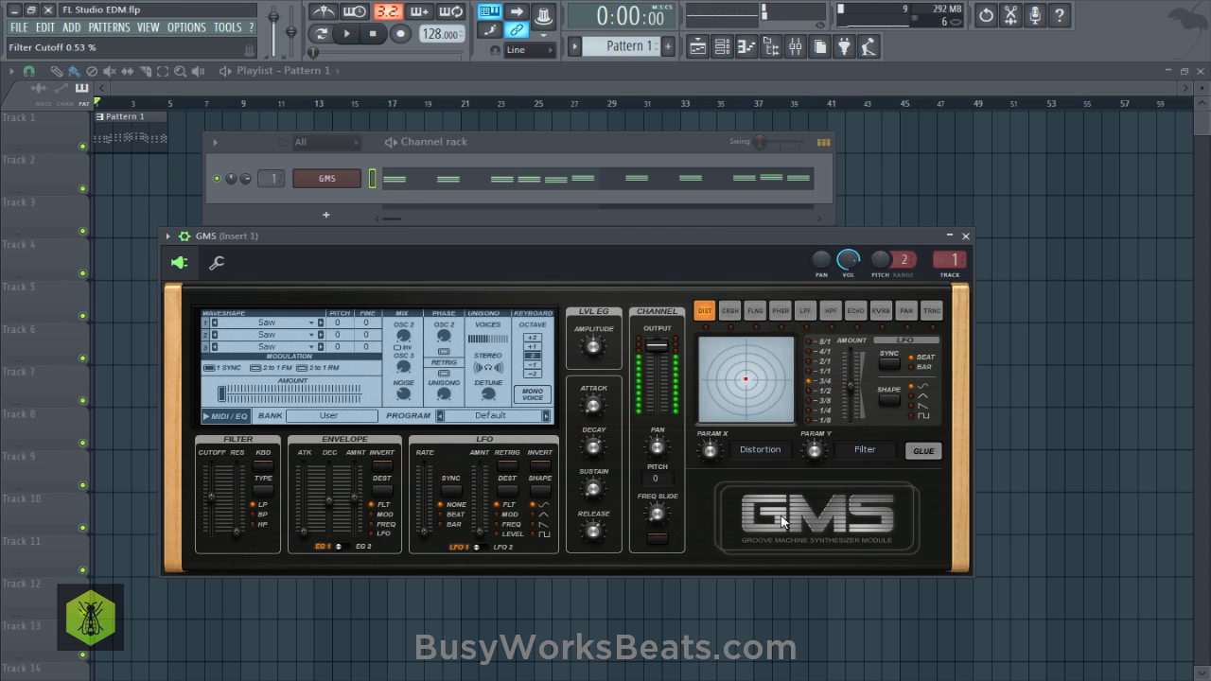
Lower the GMS filter cutoff to 0.25%, save the project, and create an automation clip for the cutoff.
right_click(211, 498)
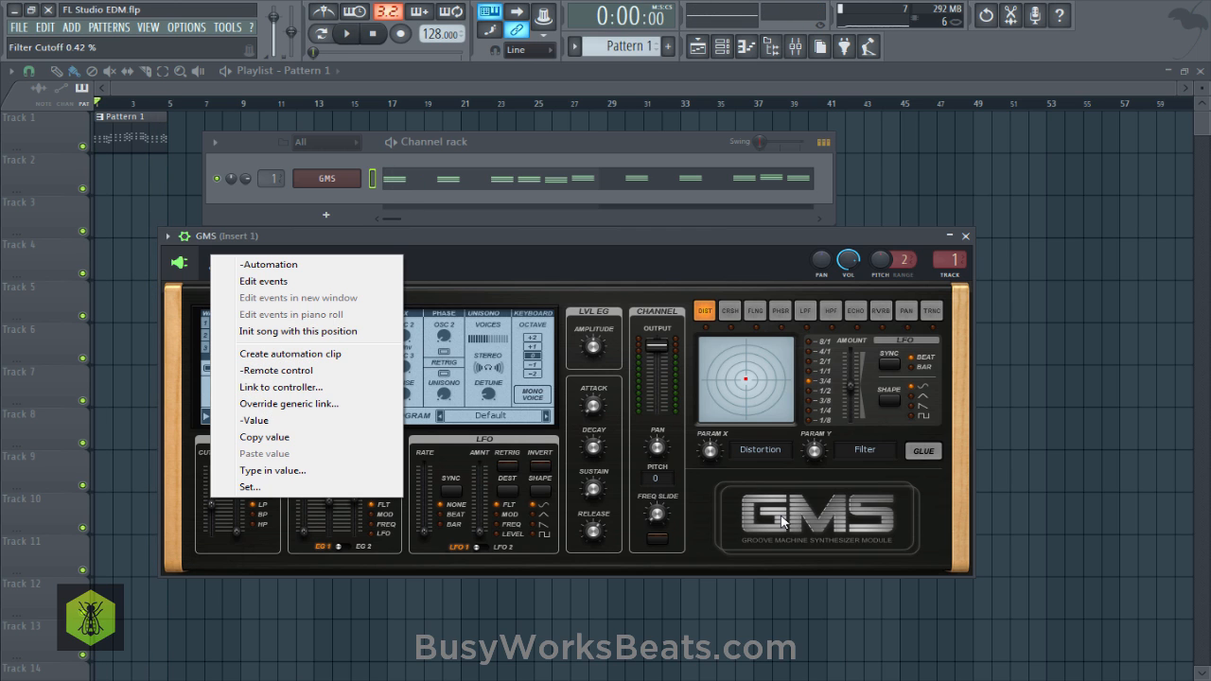
key("Escape")
key("ctrl+s")
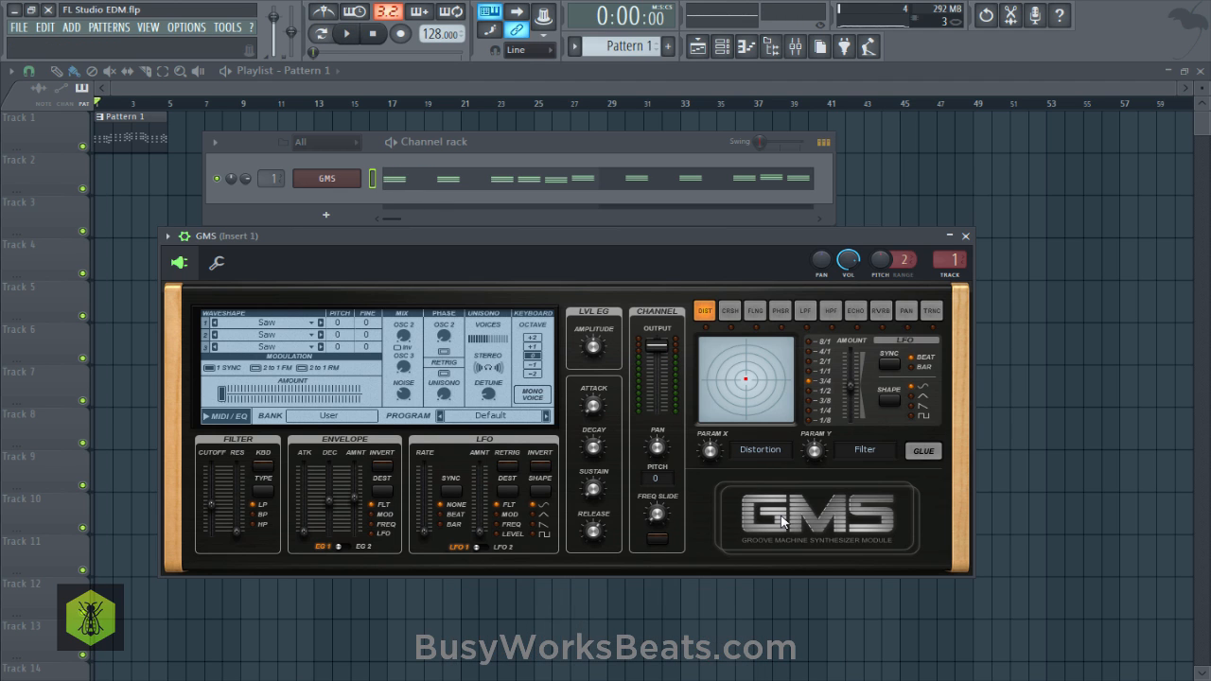
key("ctrl+s")
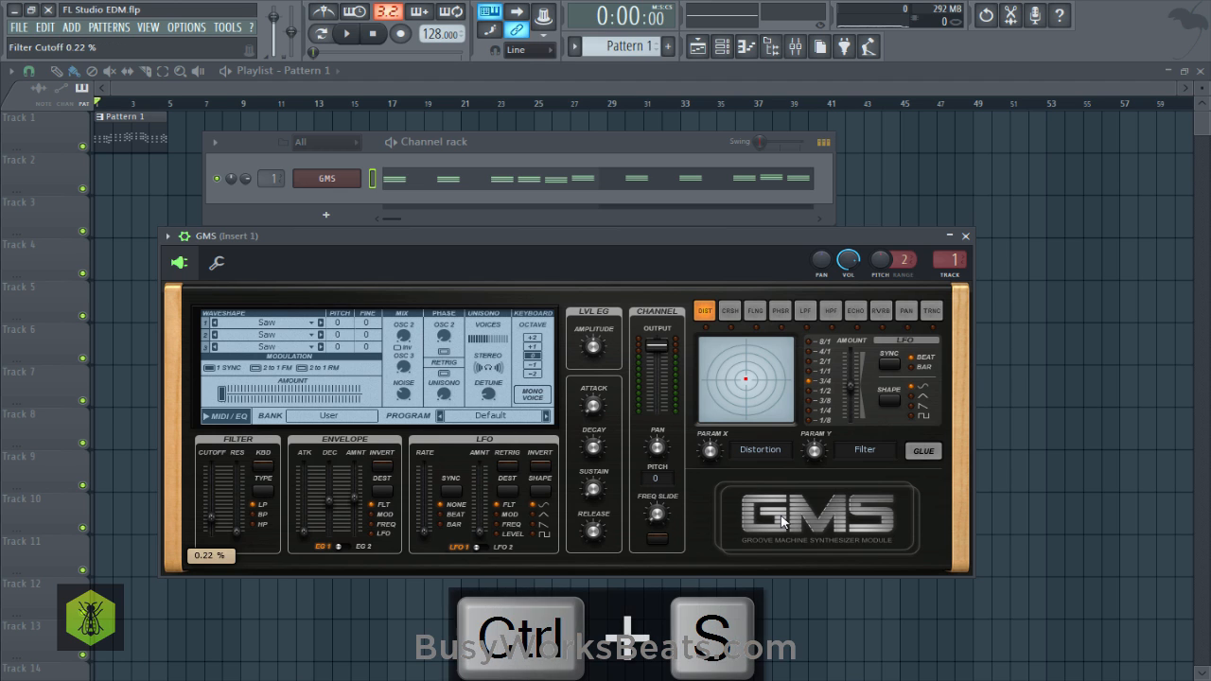
right_click(212, 517)
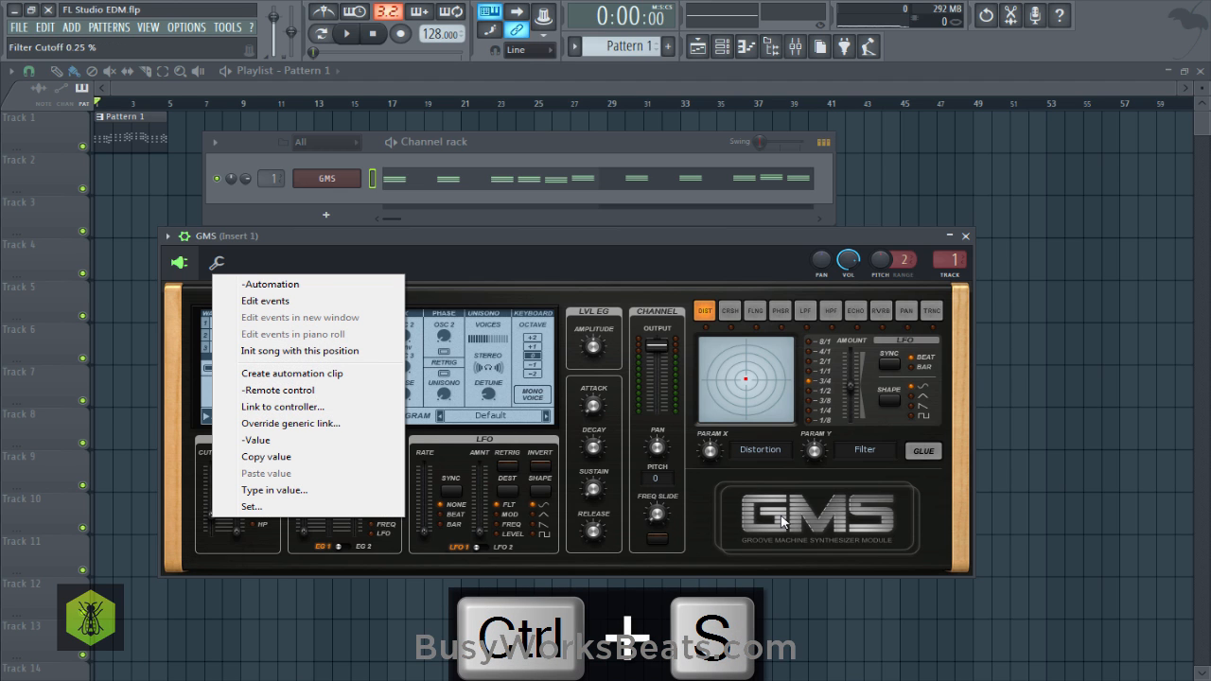
left_click(292, 374)
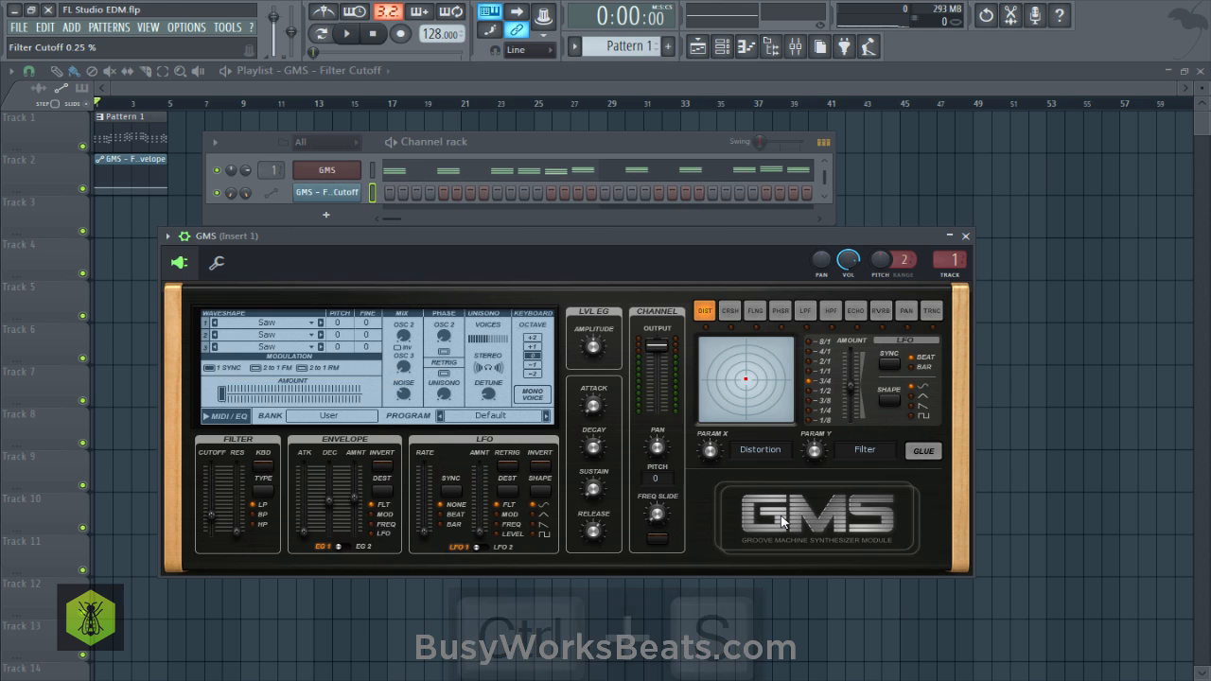
Extend the GMS Filter Cutoff envelope clip on playlist Track 2 to the start of bar 17 and save the project.
key("F5")
key("ctrl+s")
key("ctrl+s")
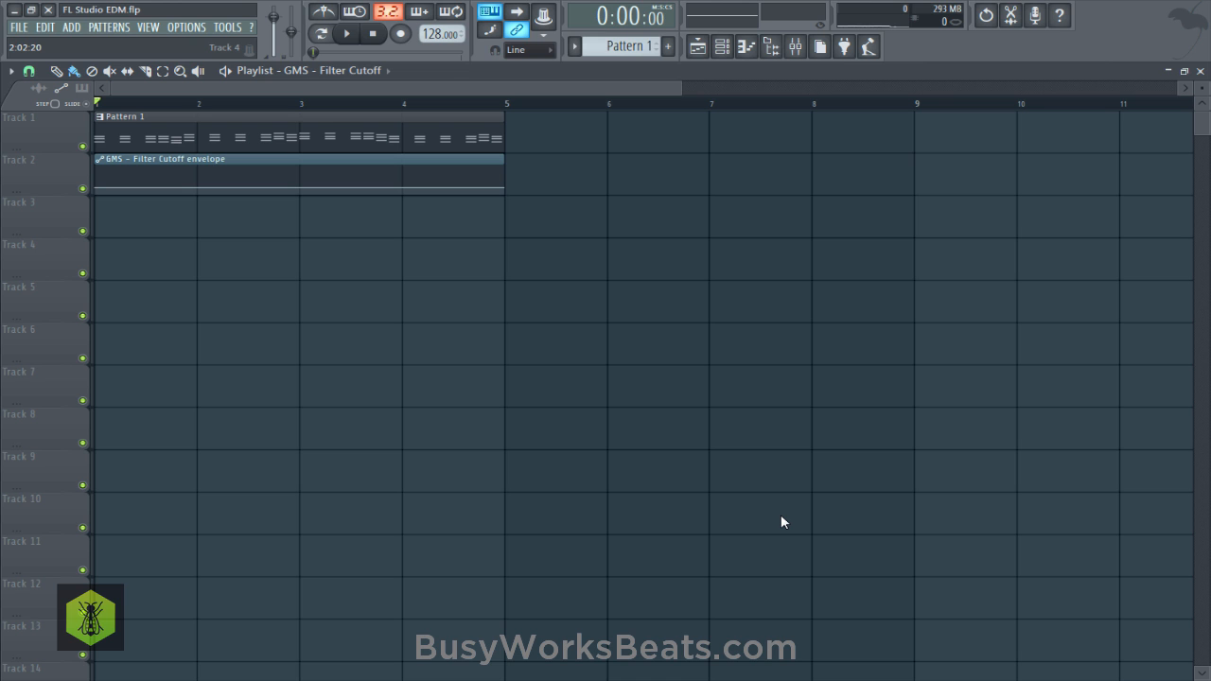
key("ctrl+s")
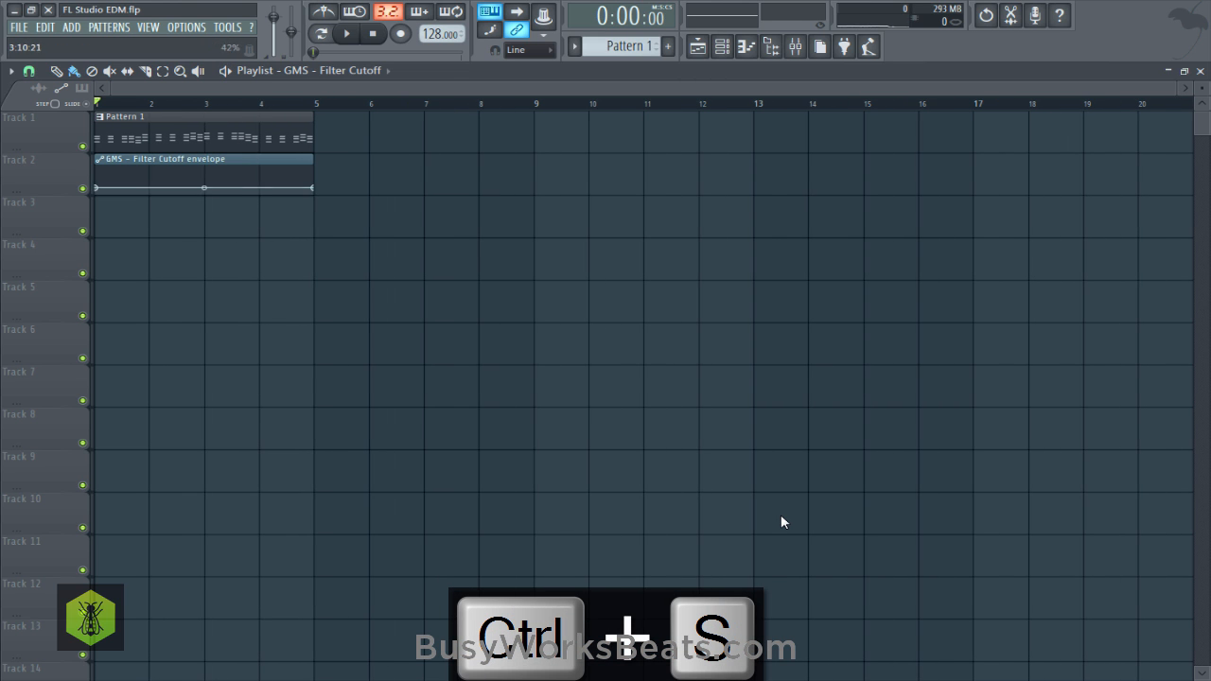
key("ctrl+s")
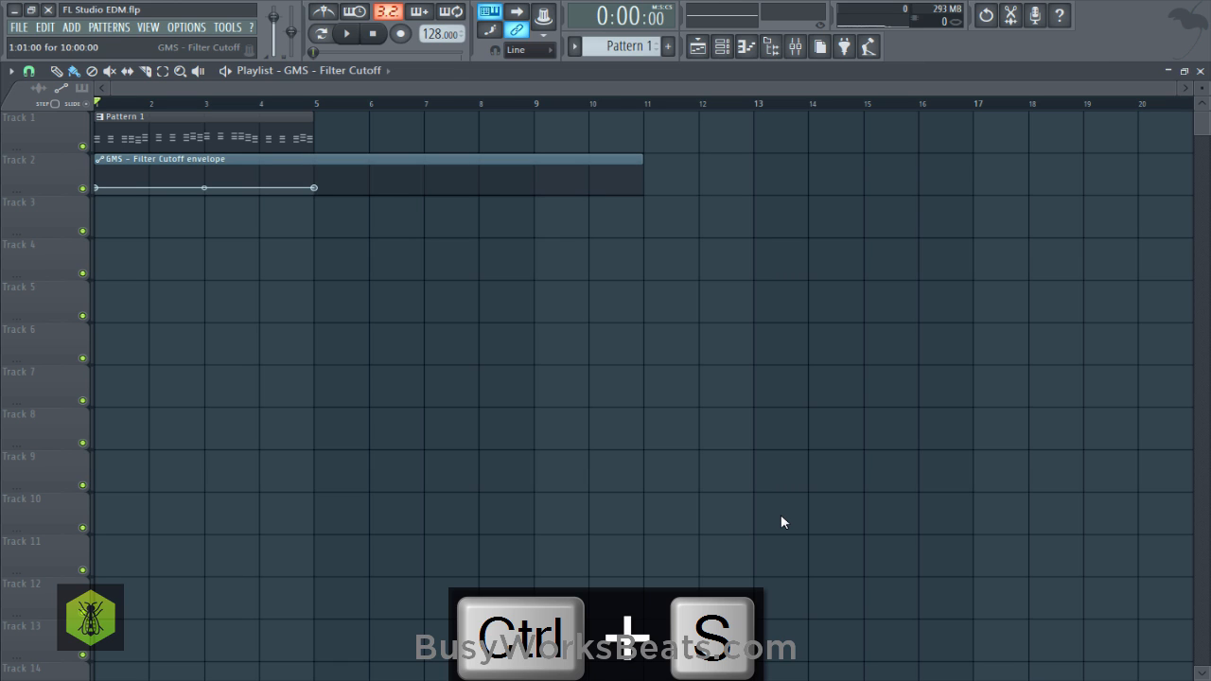
key("ctrl+s")
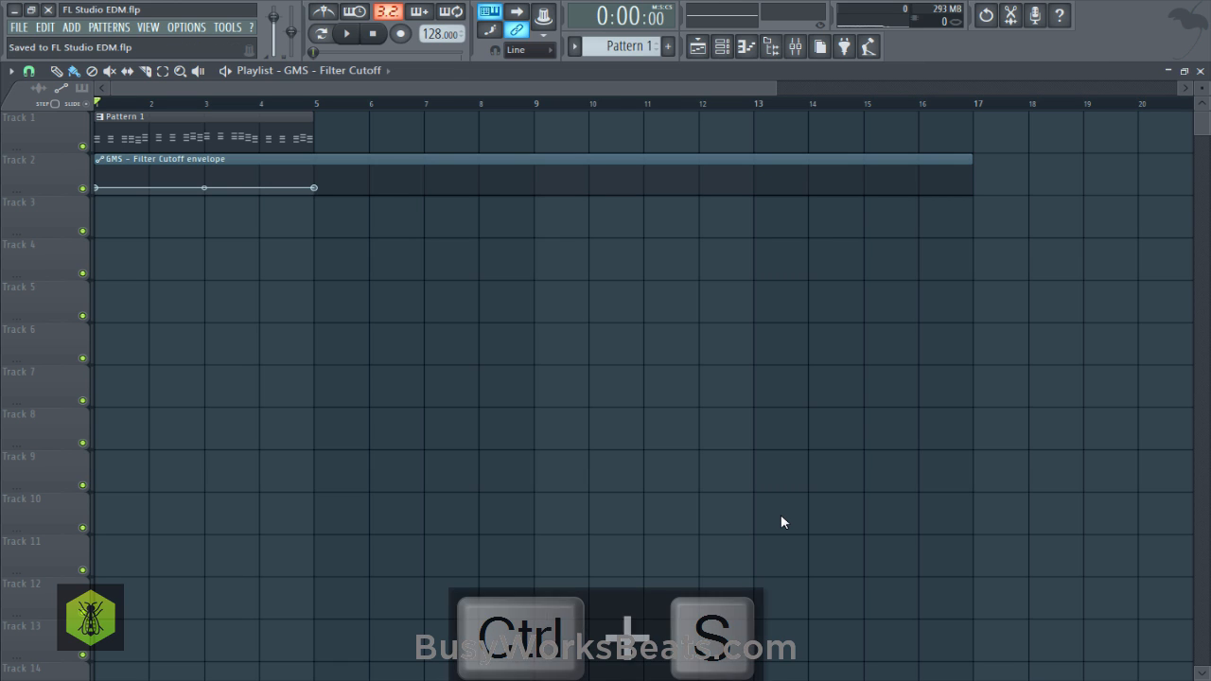
Duplicate the Pattern 1 clip on Track 1 until four copies fill bars 1 through 16.
left_click_drag(289, 134, 316, 134)
key("ctrl+b")
key("ctrl+b")
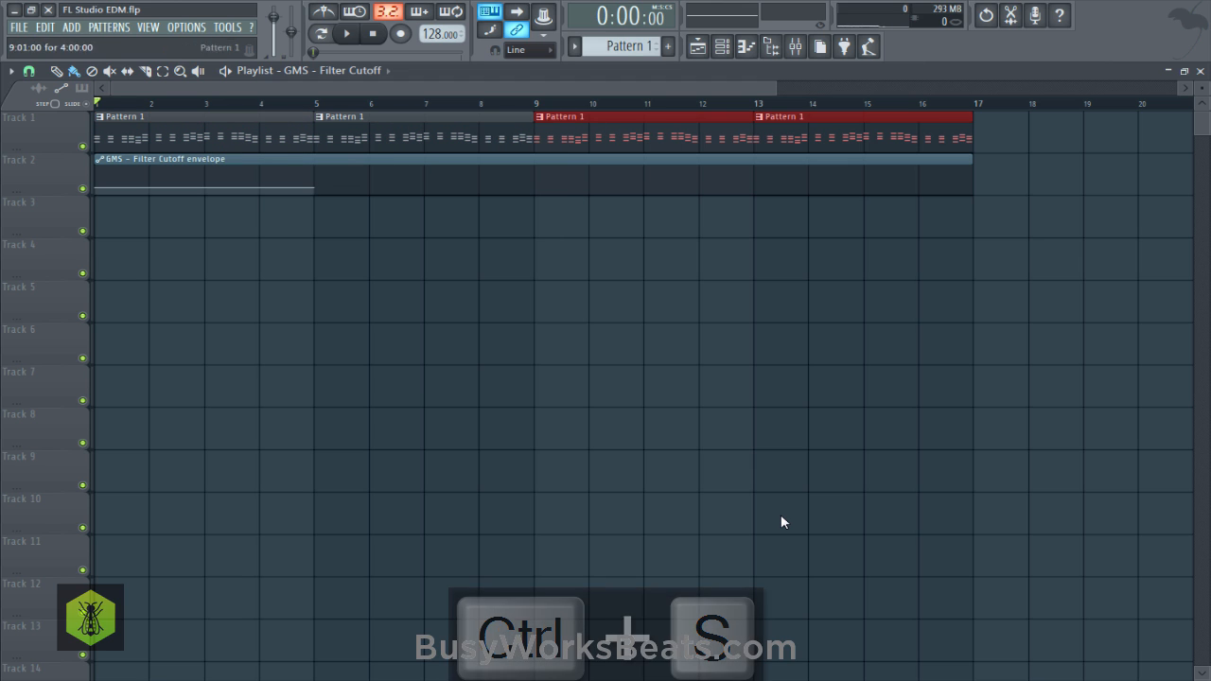
Move the cutoff envelope's end point to bar 17 and raise it for a gradual ramp, keep snapping at Bar, and save.
key("ctrl+s")
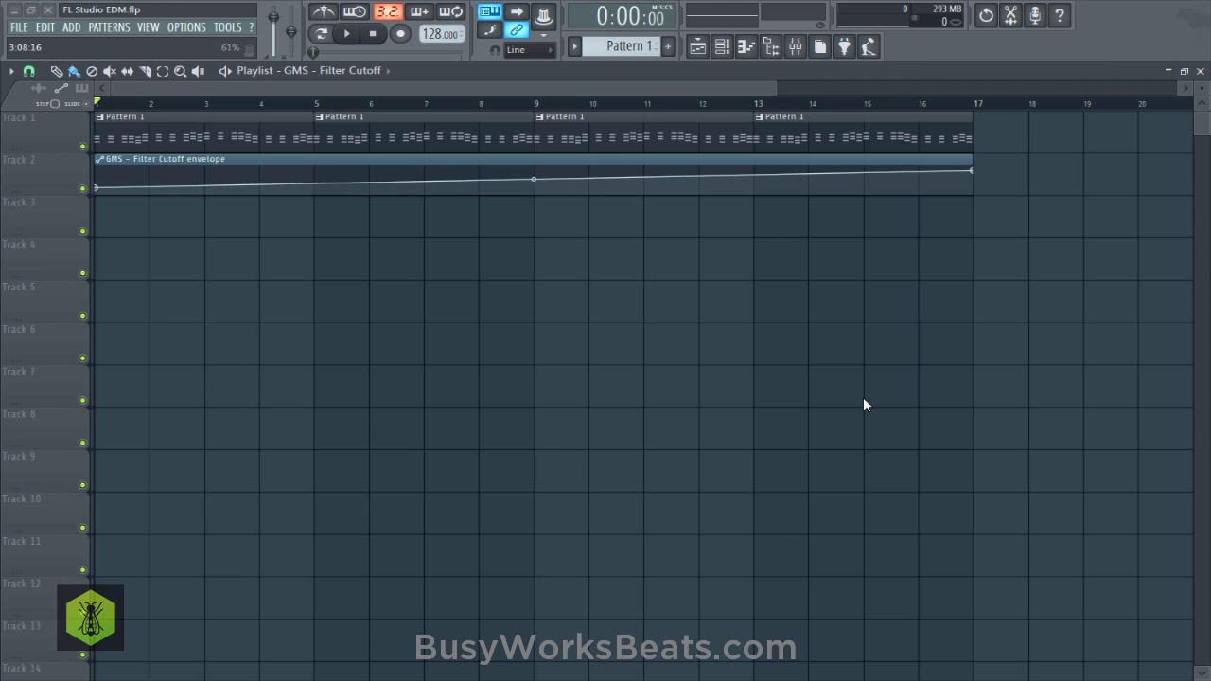
key("ctrl+s")
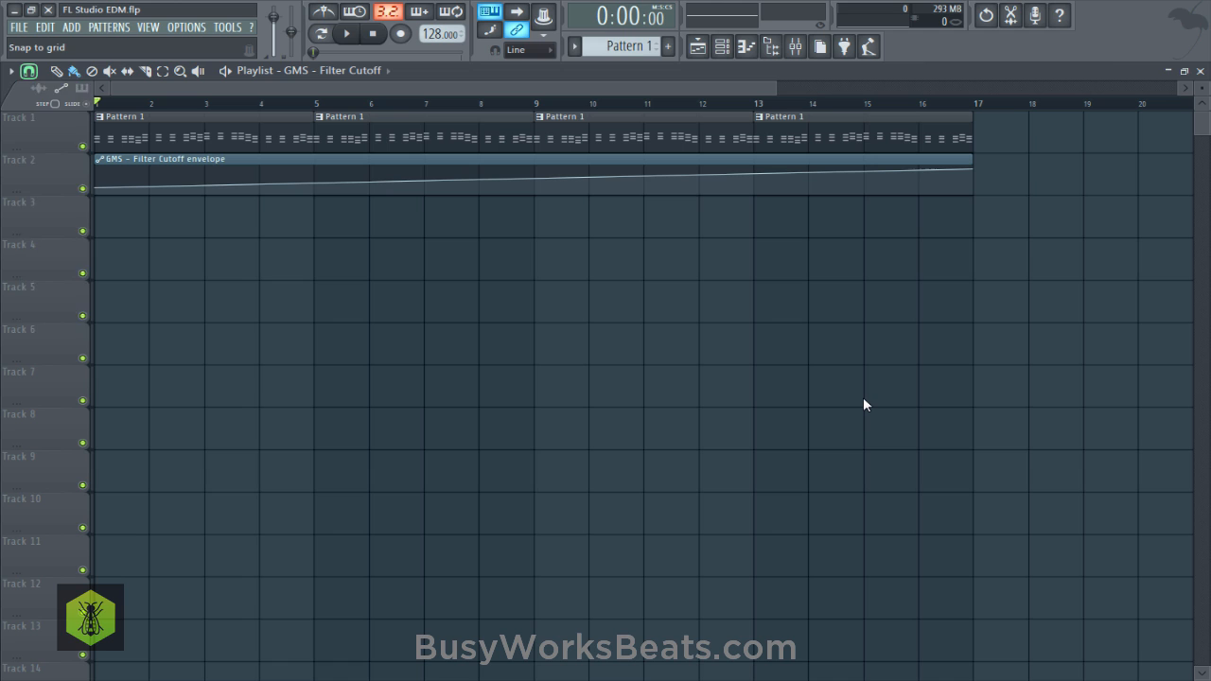
left_click(29, 71)
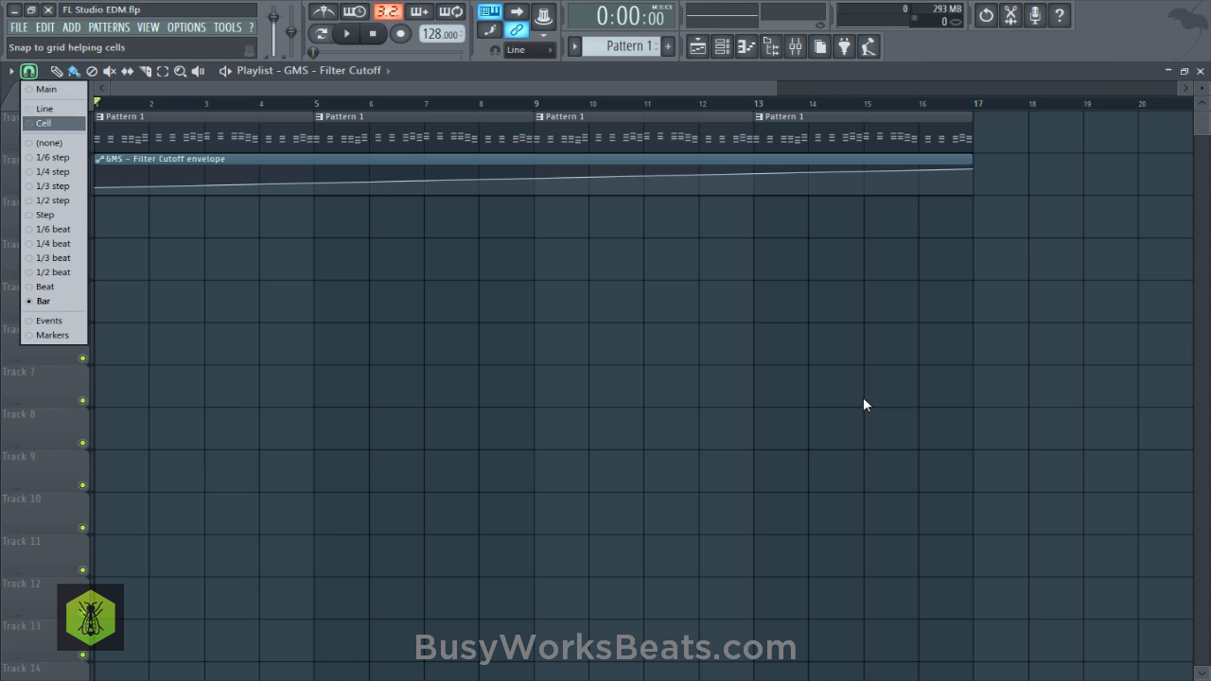
left_click(44, 301)
key("ctrl+s")
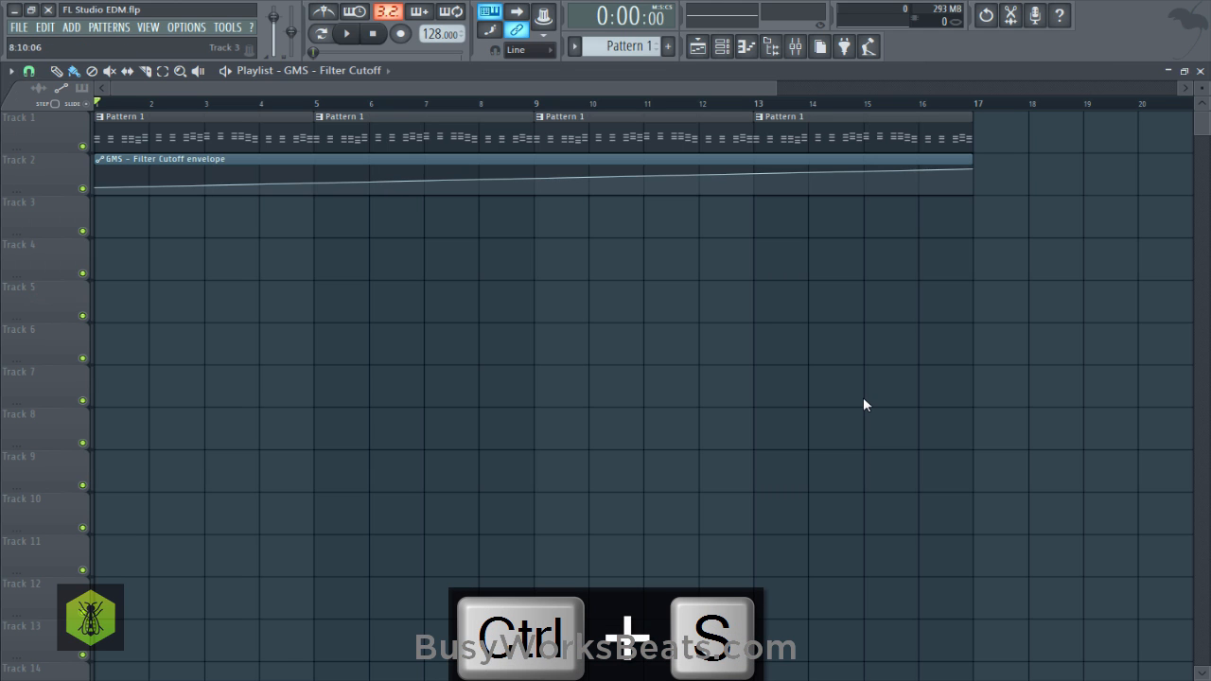
Play the 16-bar arrangement and raise the GMS channel volume to about 84% in the channel rack.
scroll(863, 405, "down", 2, "ctrl")
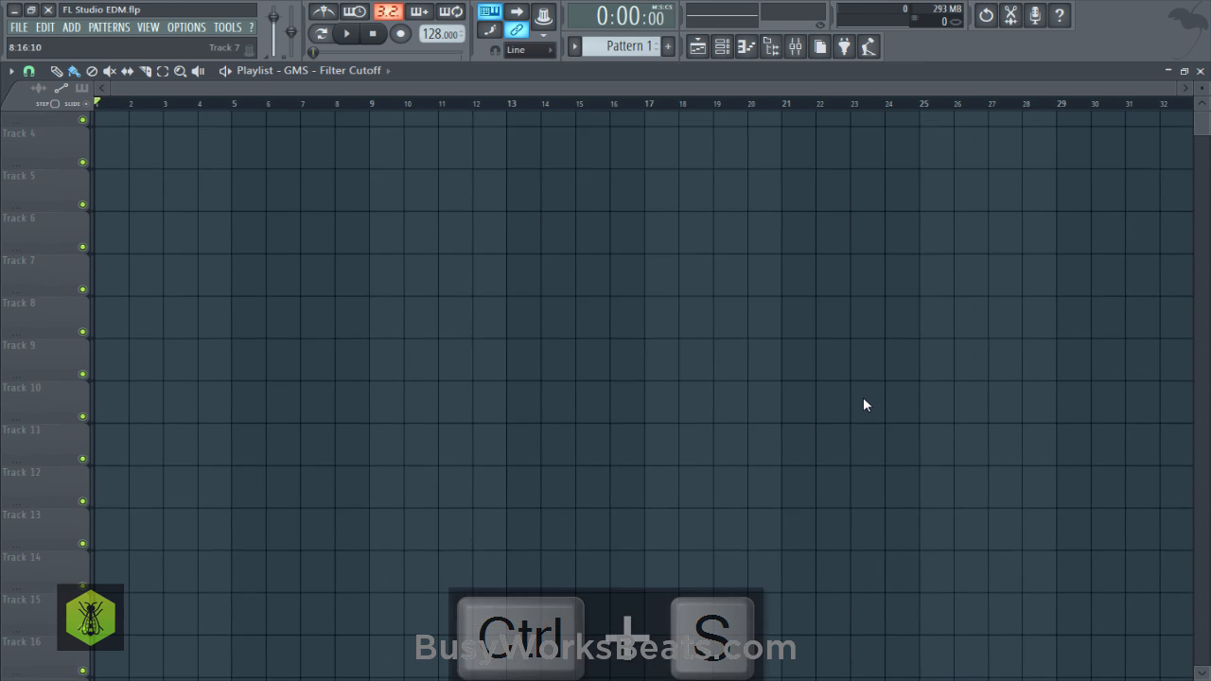
key("space")
key("F6")
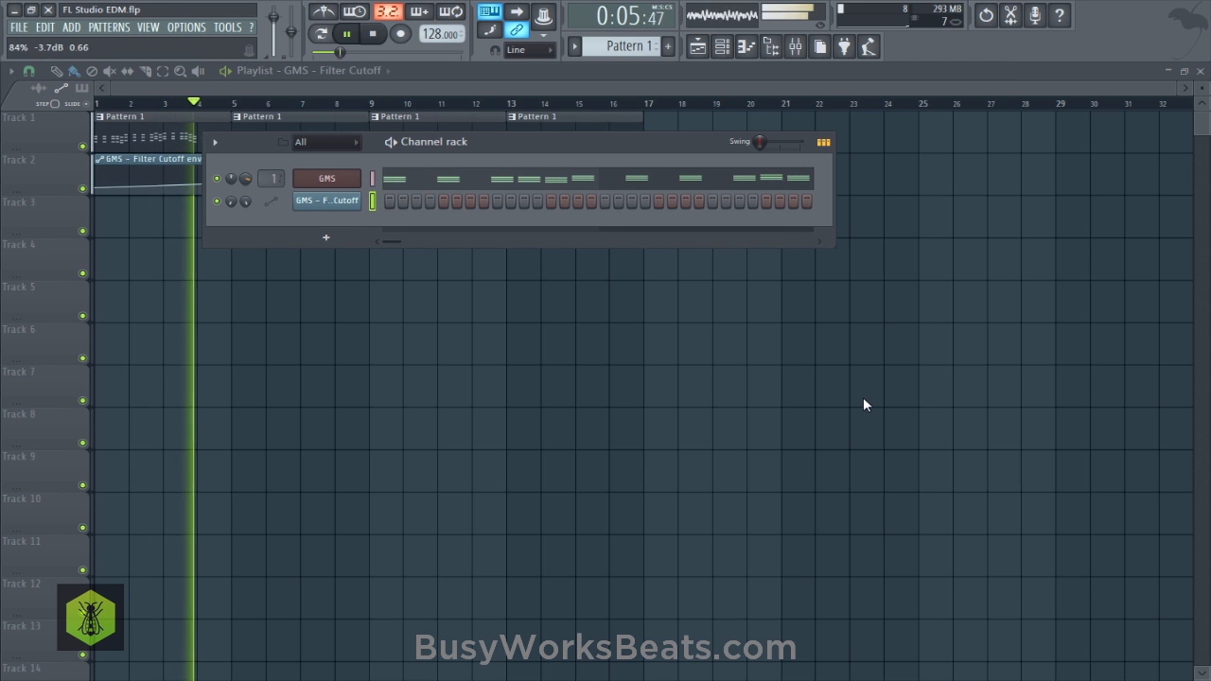
key("F6")
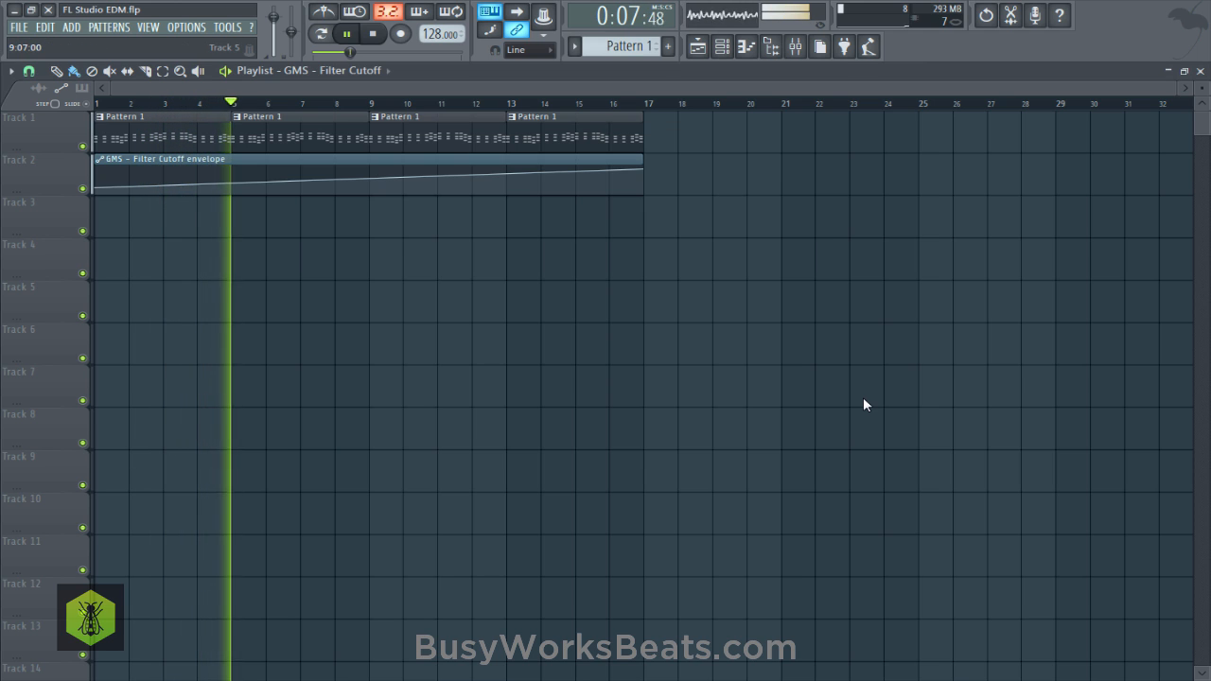
Save the project and check the Insert 1 level in the mixer during playback.
key("ctrl+s")
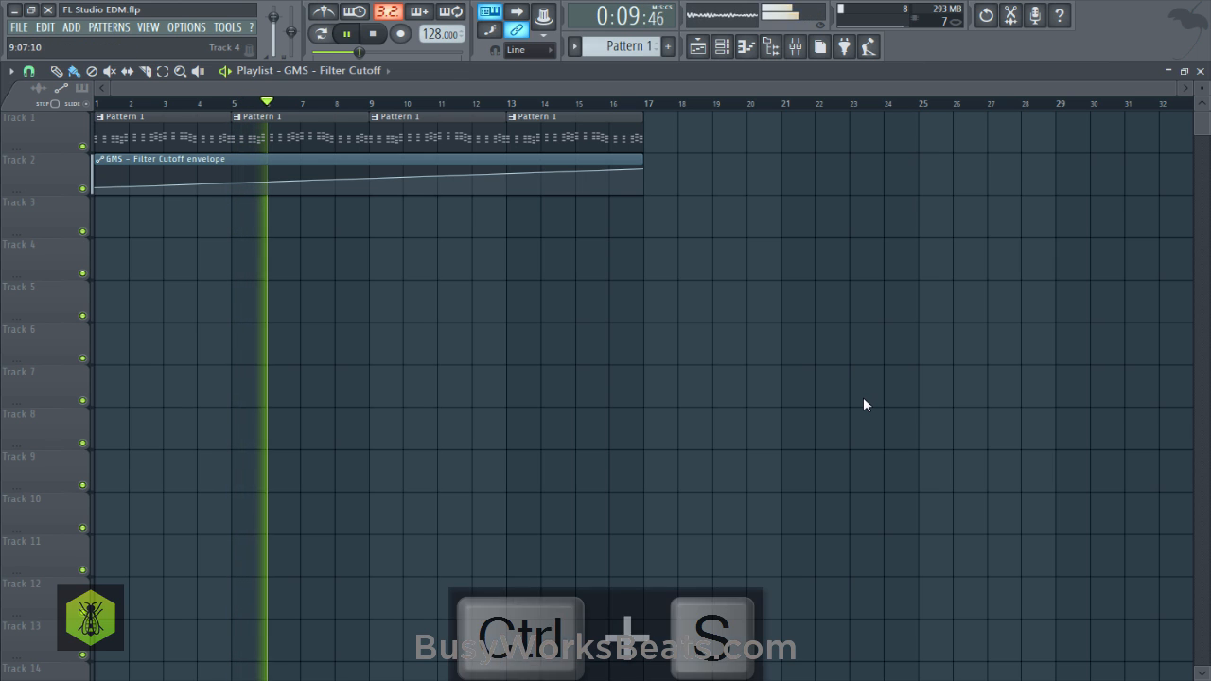
key("F9")
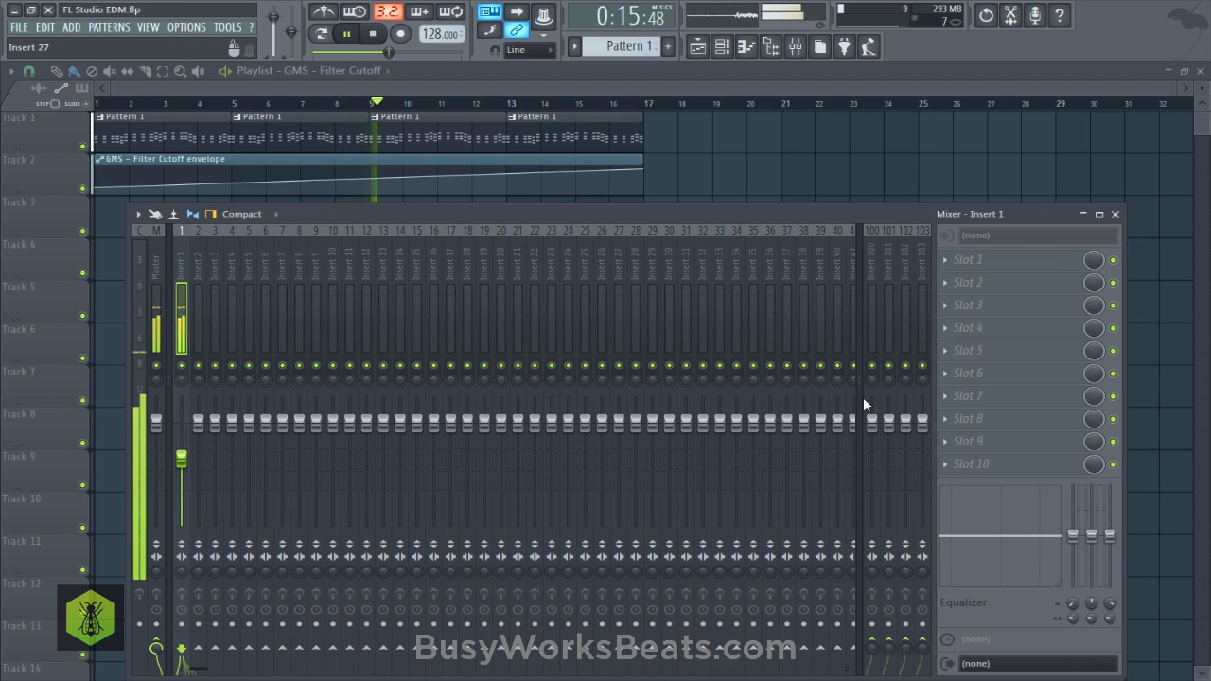
key("F9")
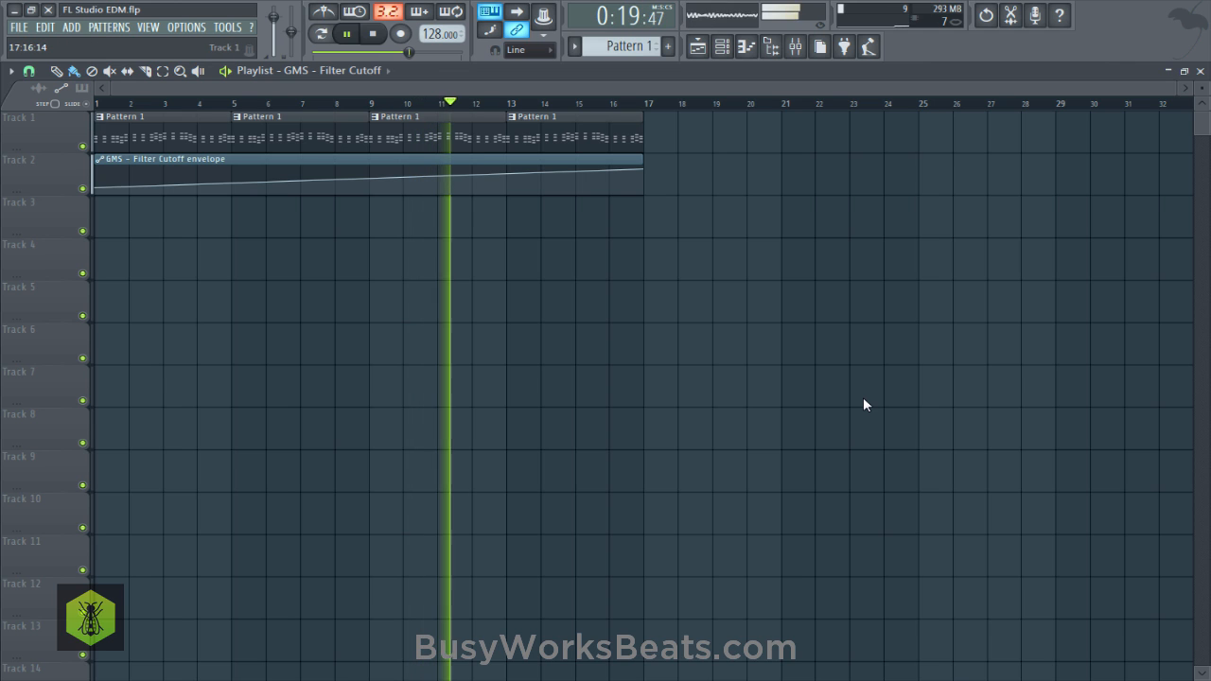
Open the GMS synth and change oscillator 2's waveshape to Square.
key("F6")
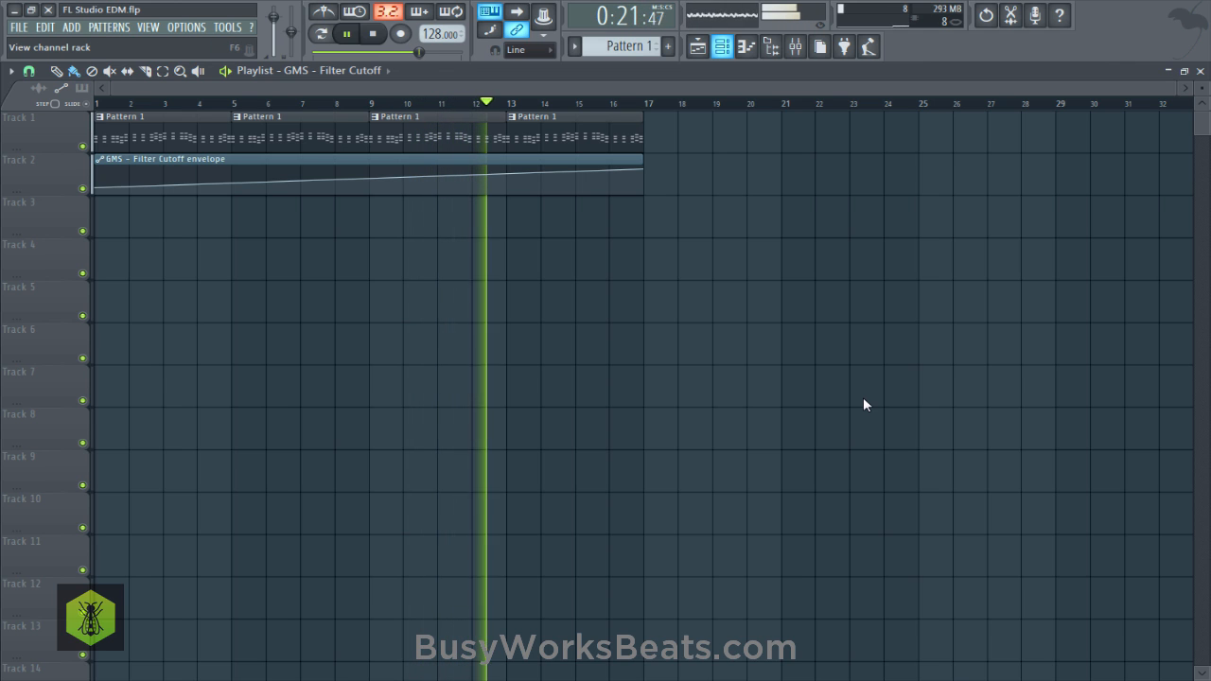
key("F6")
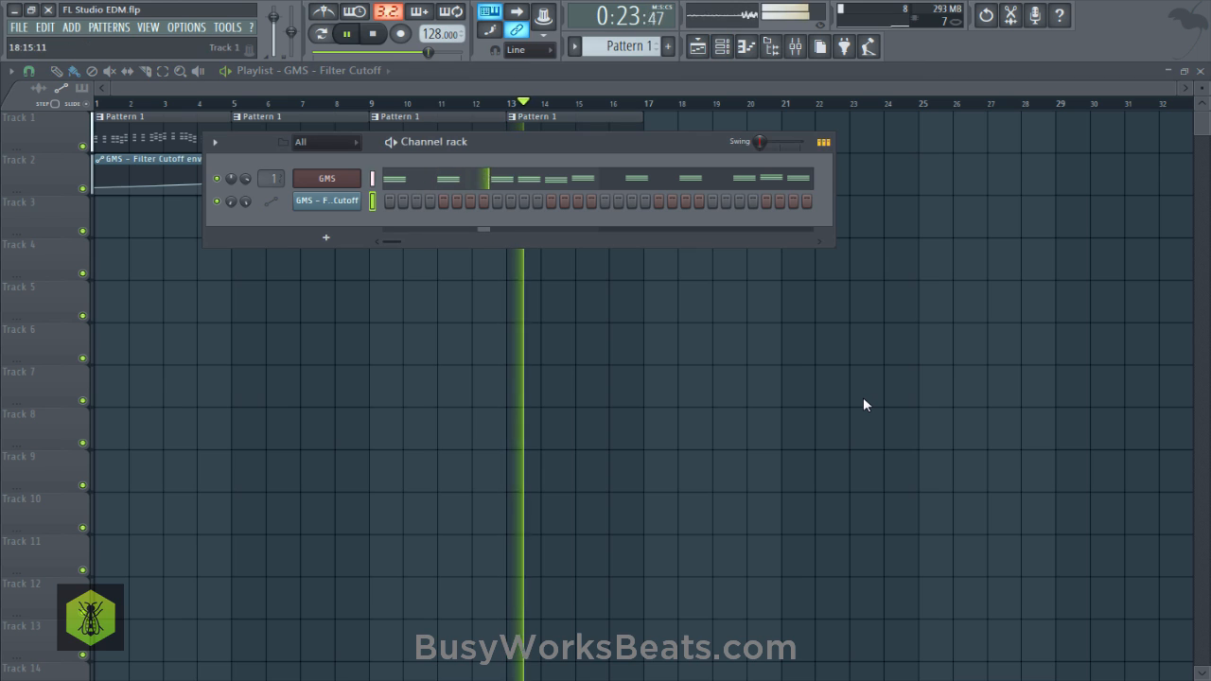
left_click(326, 178)
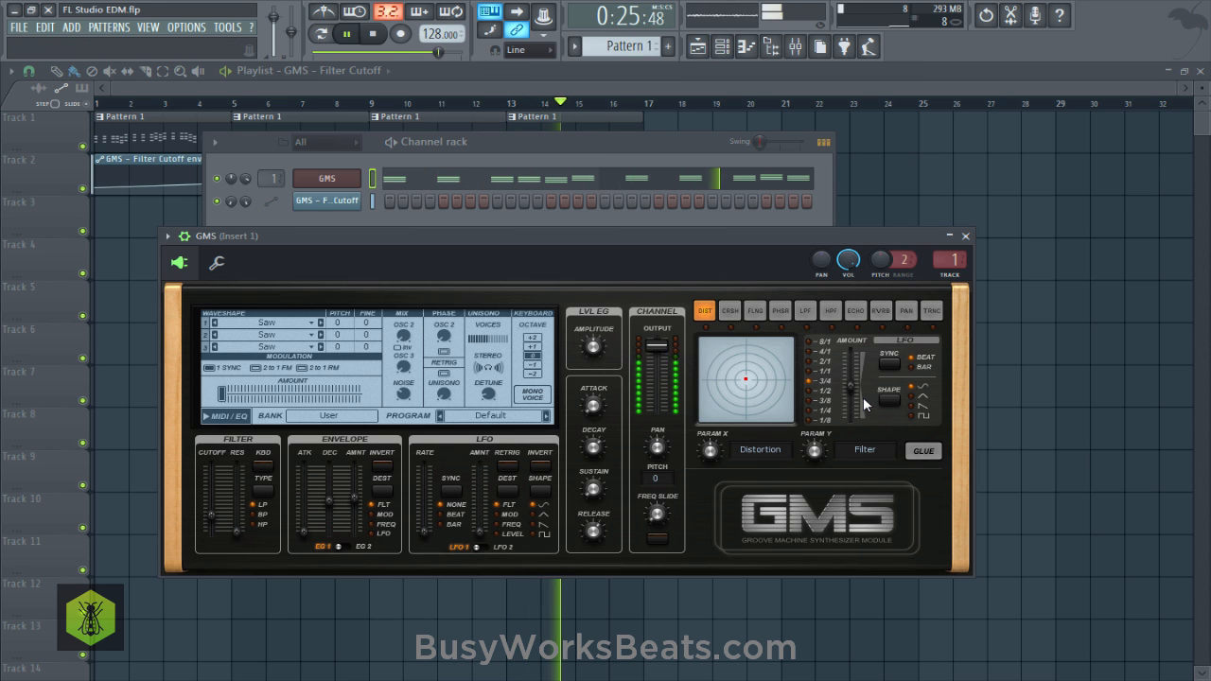
left_click(313, 335)
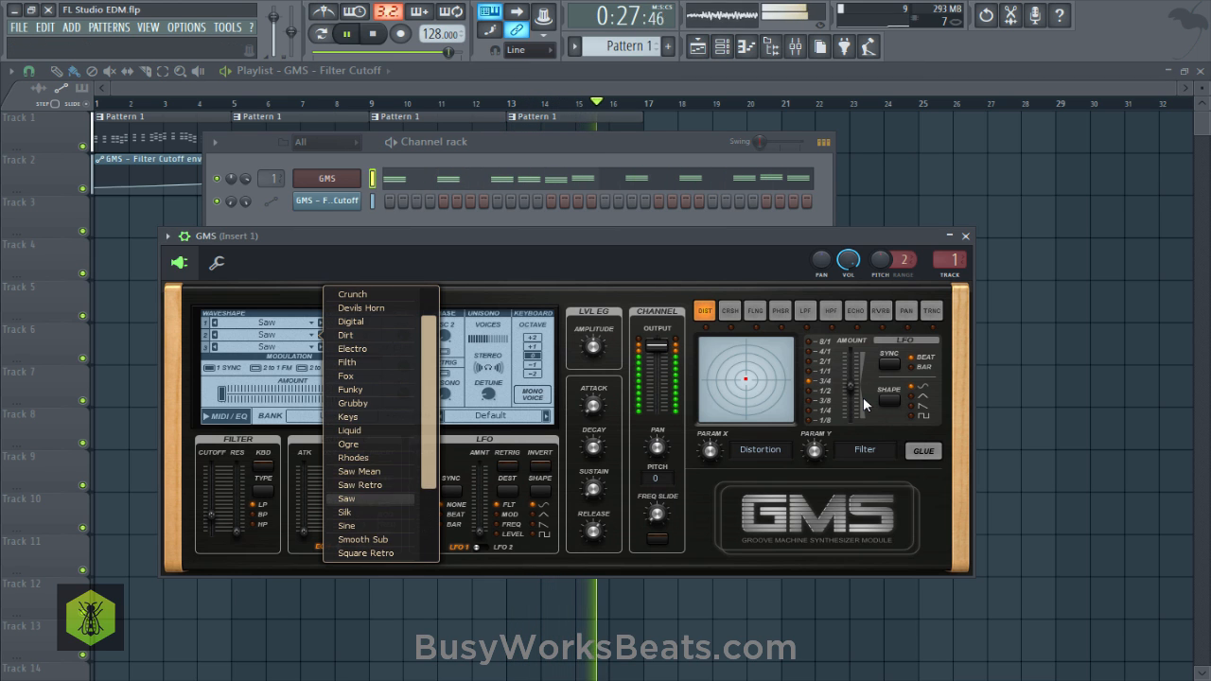
left_click(353, 553)
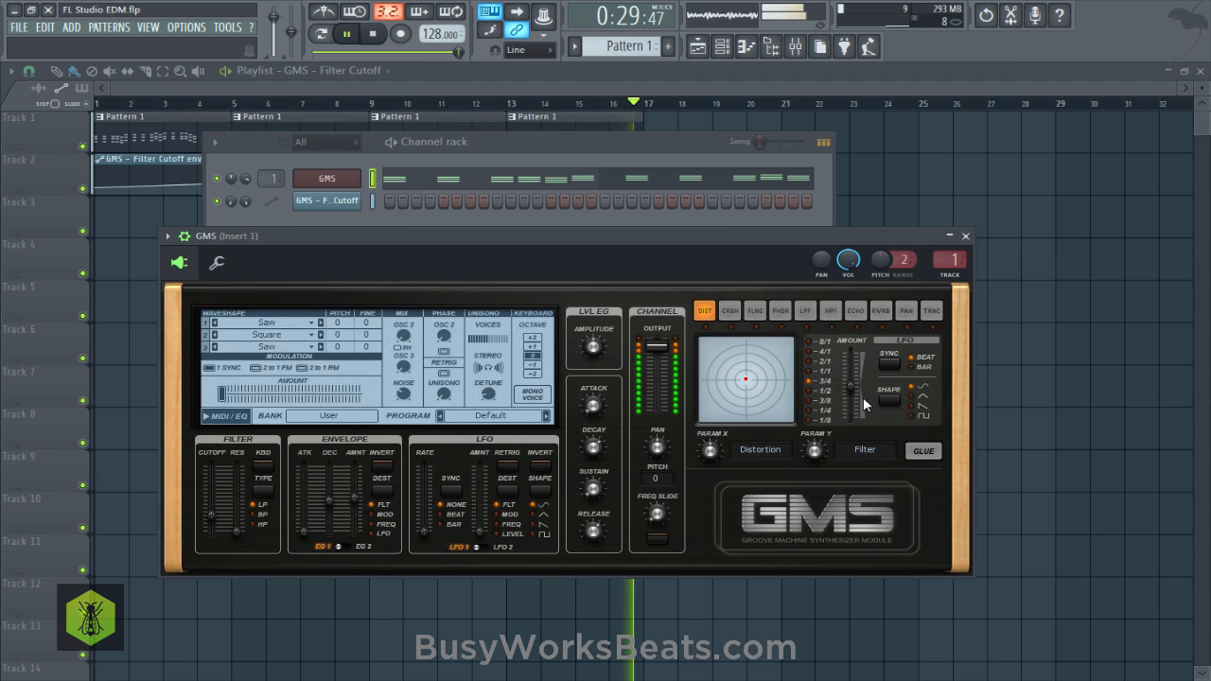
Set the GMS oscillator 2 mix to about 0.60 %, close the open windows and save the project.
left_click_drag(403, 336, 403, 334)
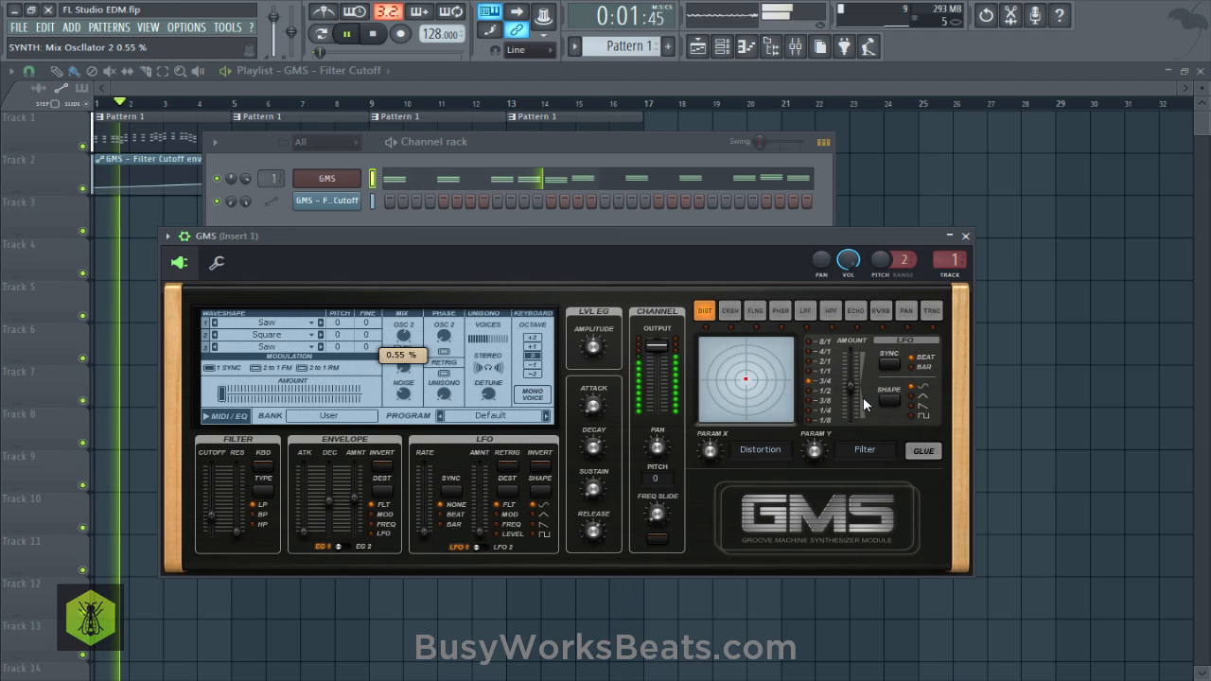
left_click_drag(657, 345, 656, 348)
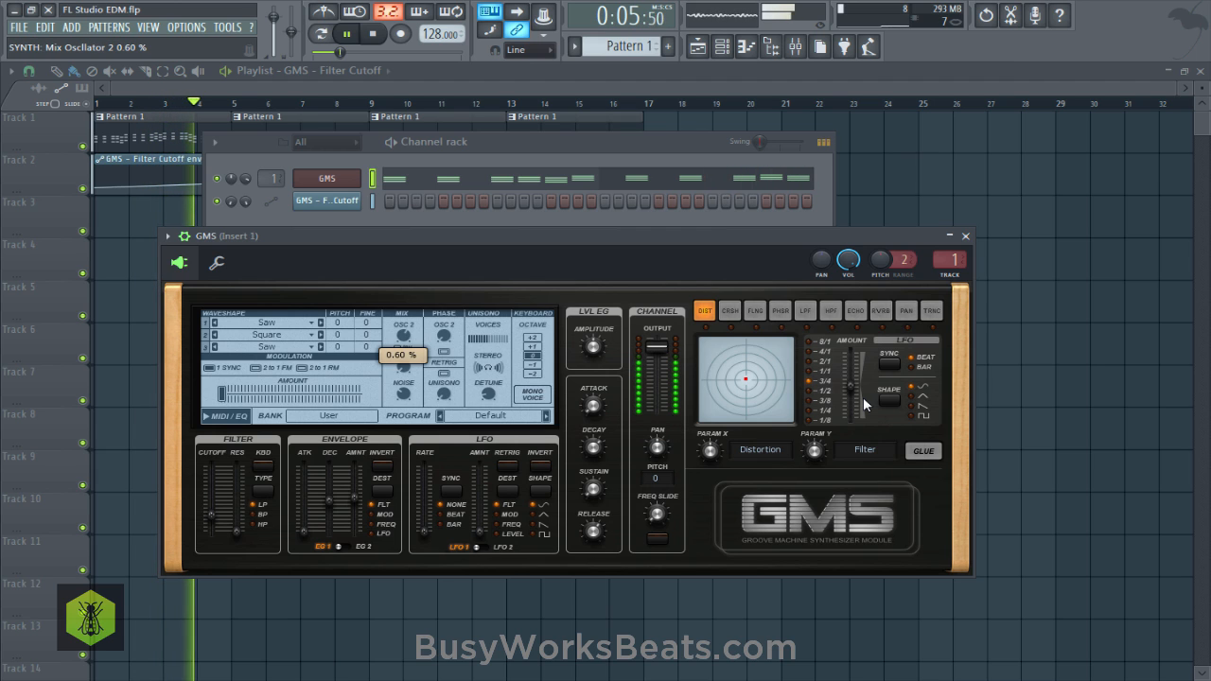
key("F12")
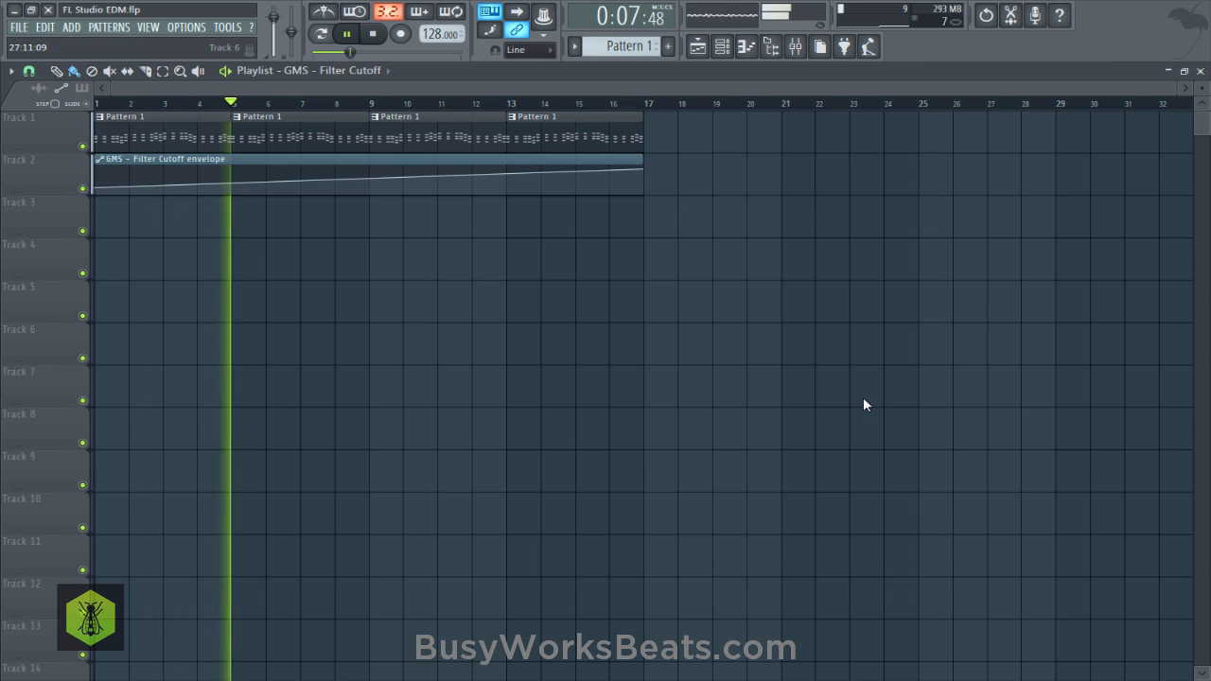
key("ctrl+s")
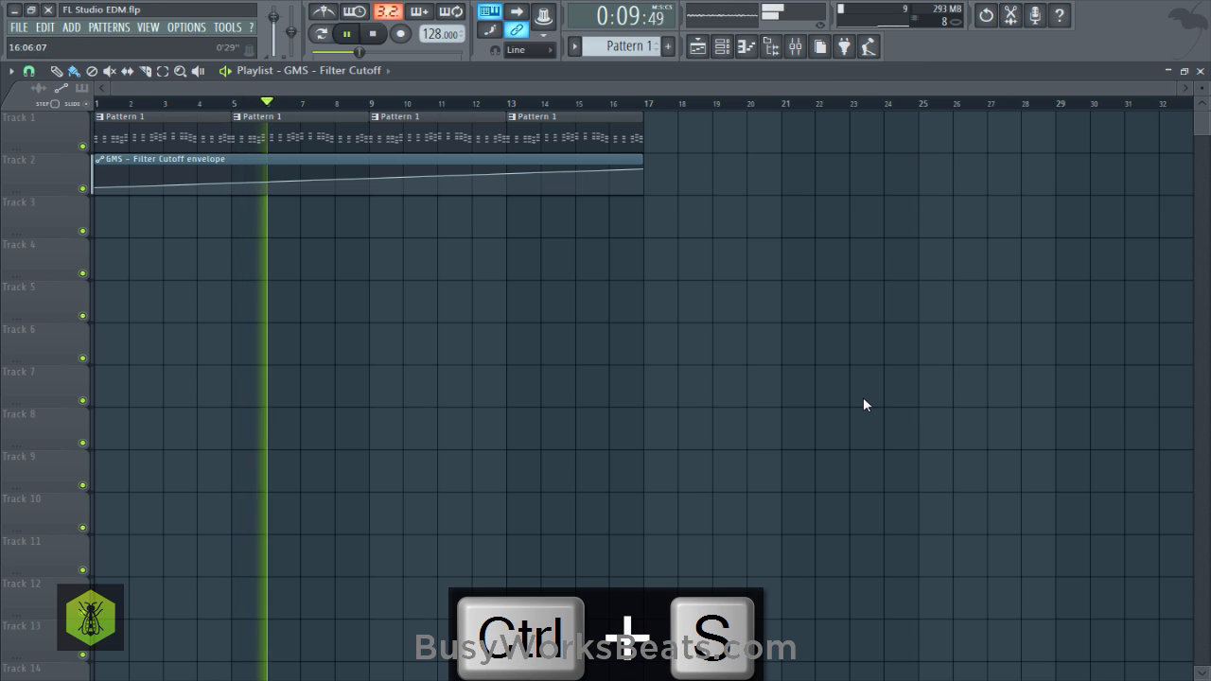
Duplicate the four Pattern 1 clips on Track 1 so they also fill bars 17 through 32.
left_click_drag(655, 133, 643, 132)
key("ctrl+a")
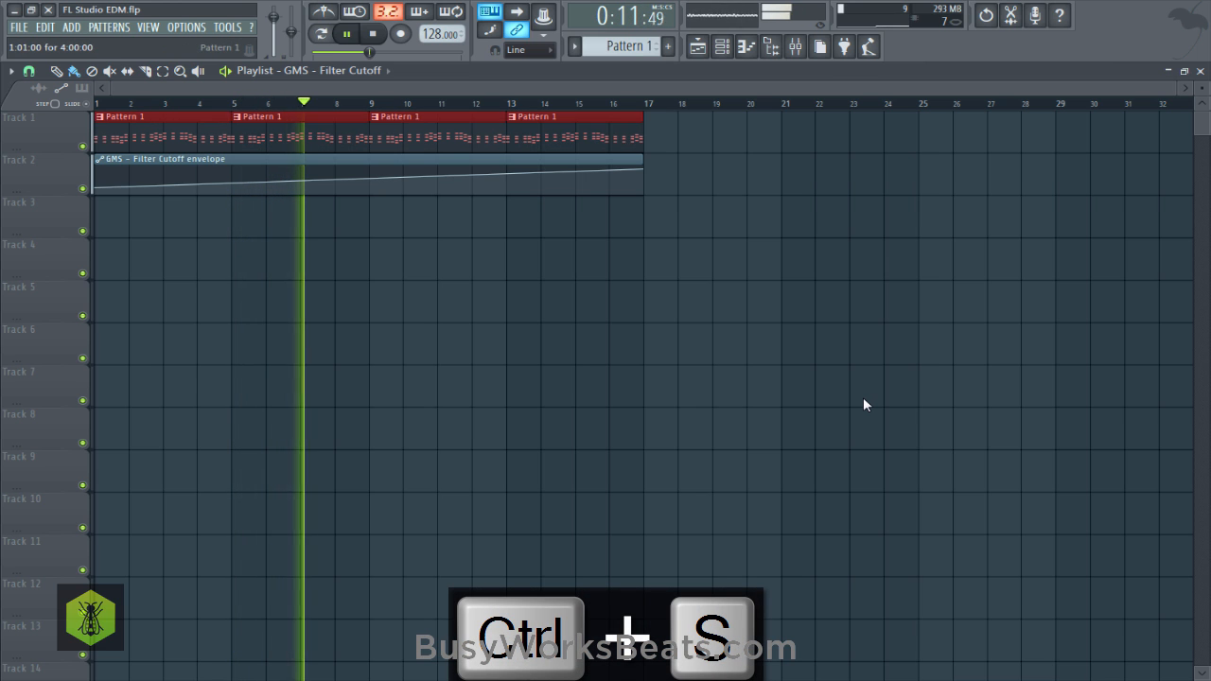
key("ctrl+b")
scroll(863, 398, "down", 2)
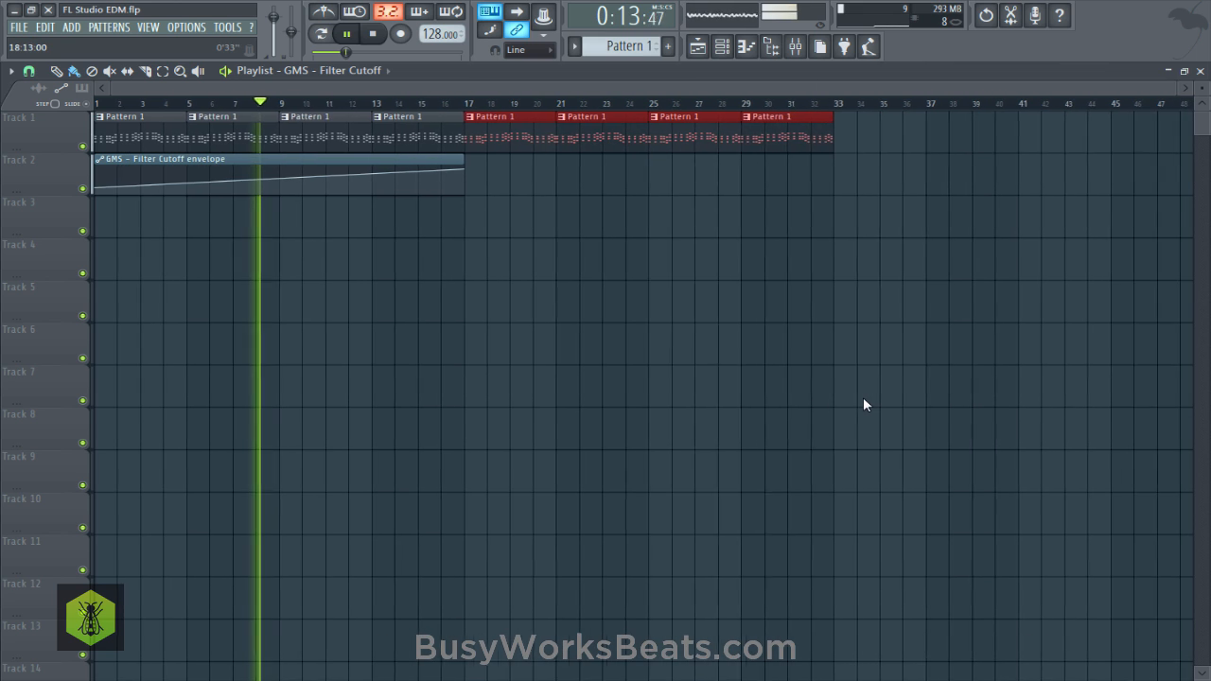
Extend the cutoff envelope on Track 2 to bar 33, keeping it level from bar 21, and save the project.
left_click_drag(459, 159, 827, 159)
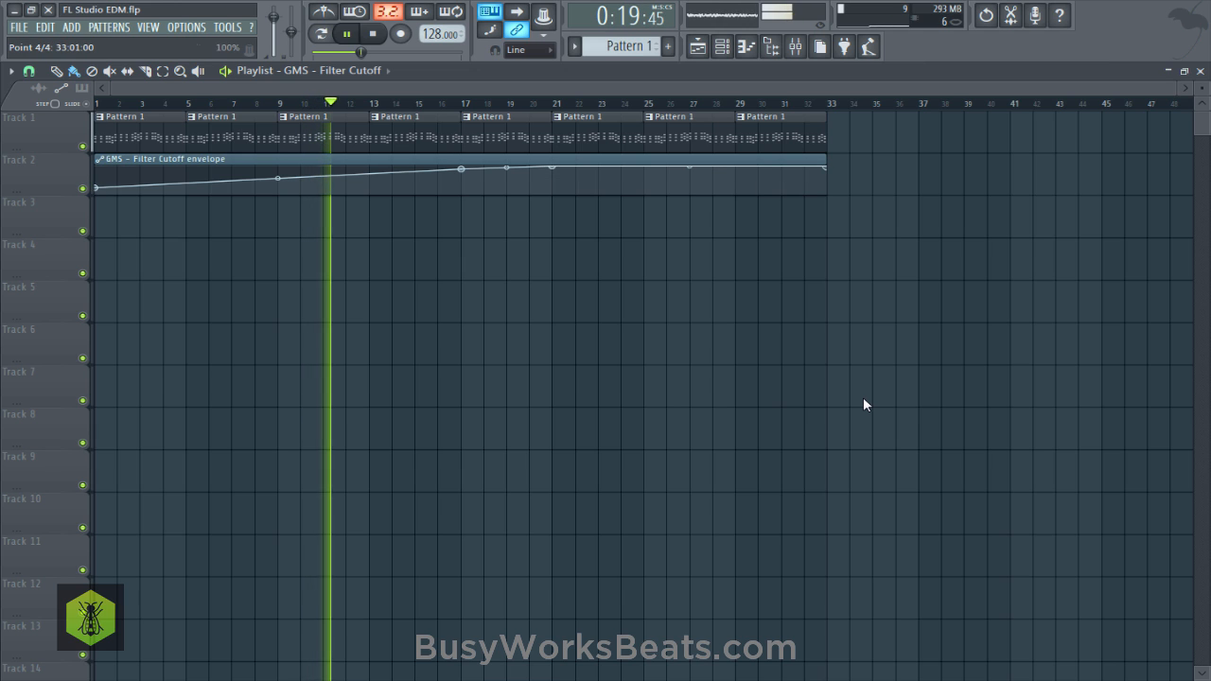
key("ctrl+s")
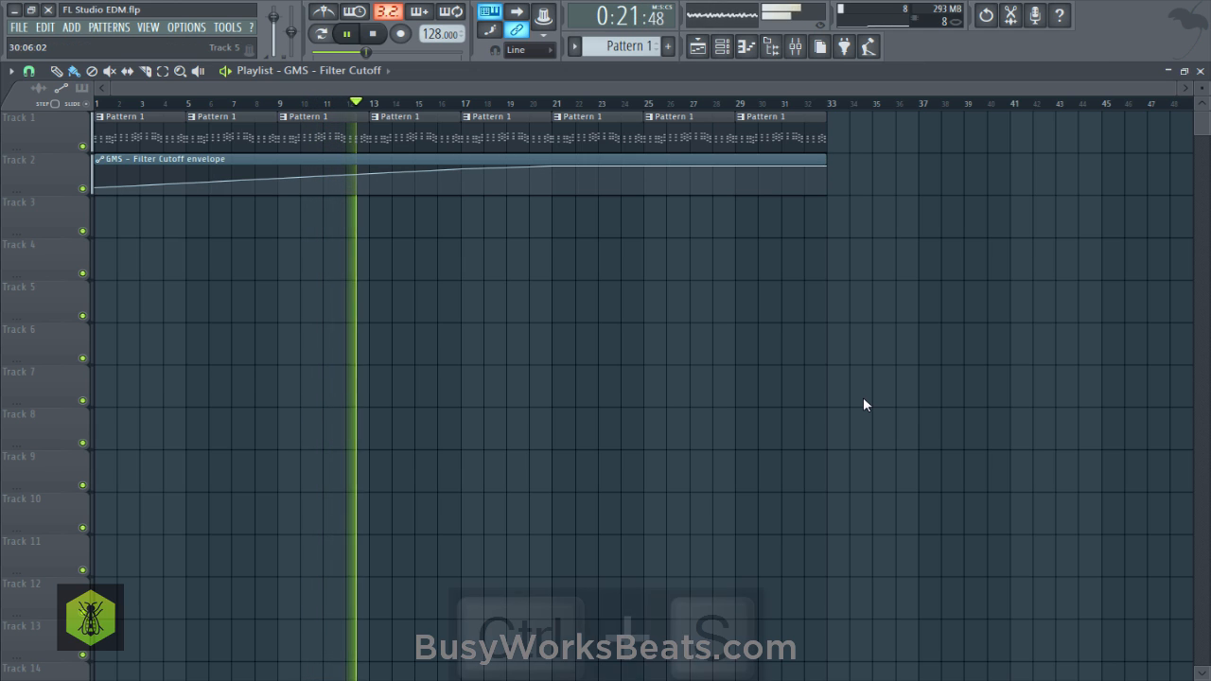
Lower the GMS oscillator 2 mix to about 0.47 %, try its pitch at 12 and reset the pitch to 0.
left_click(722, 46)
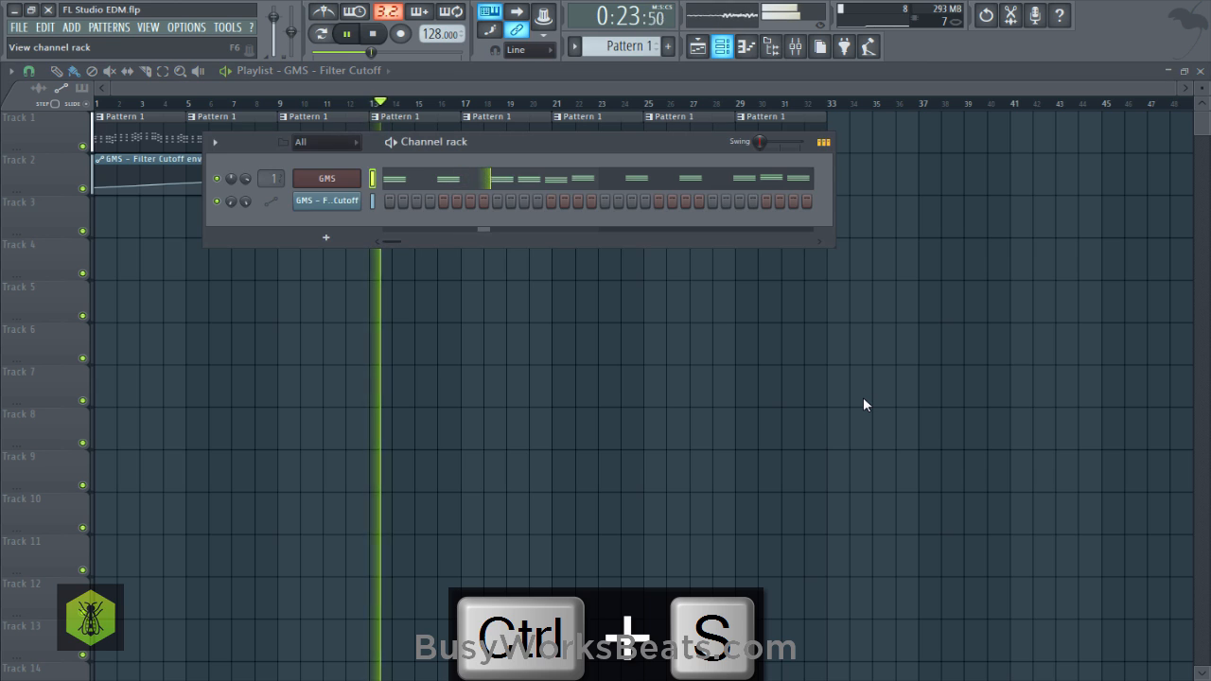
left_click(326, 178)
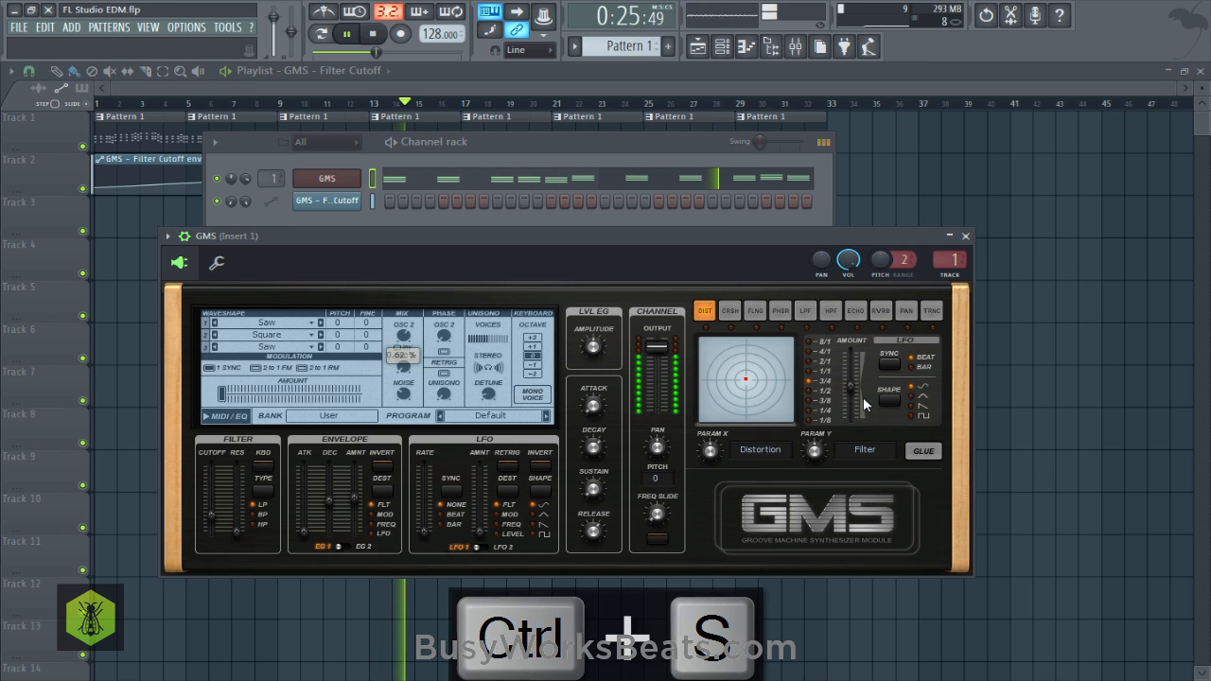
left_click_drag(338, 334, 337, 312)
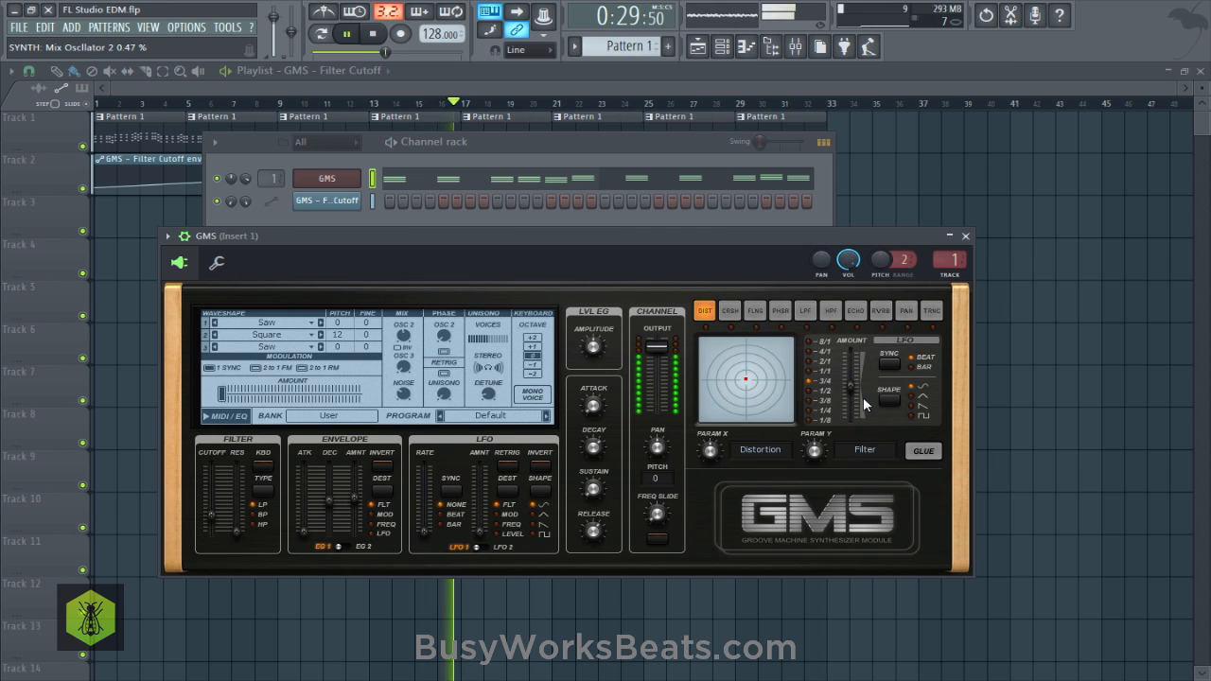
scroll(337, 335, "down", 12)
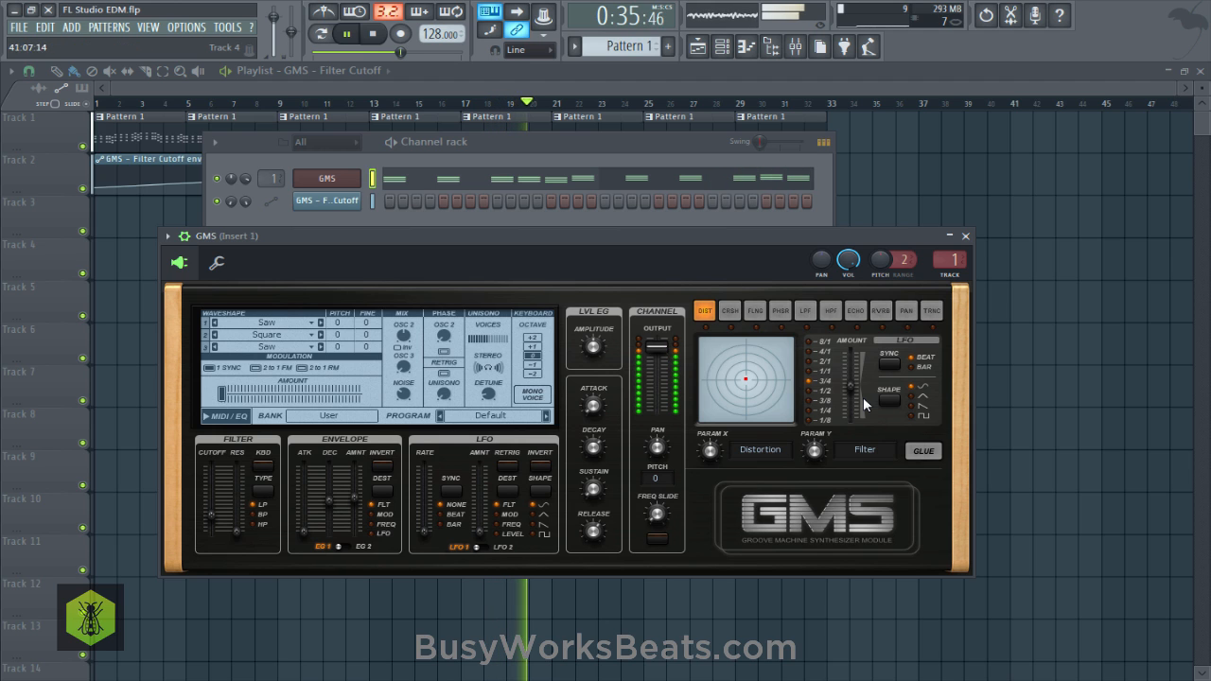
Stop playback and open the GMS chord notes of Pattern 1 in the piano roll.
key("space")
key("F7")
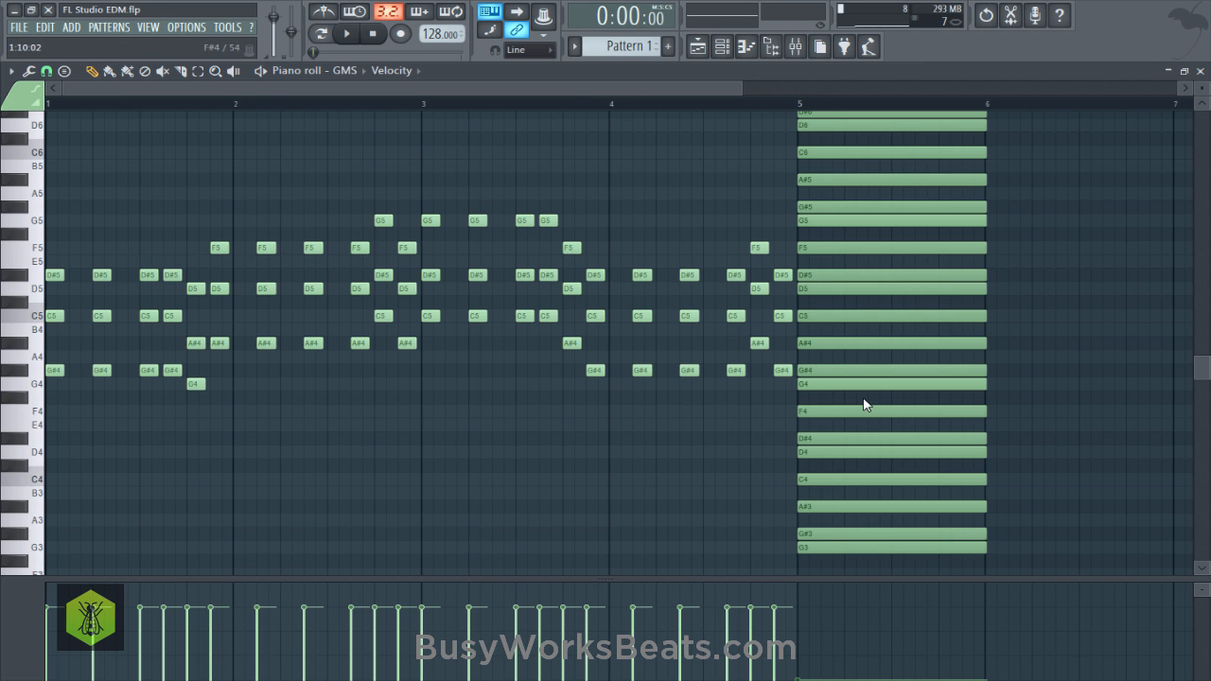
left_click_drag(53, 364, 204, 417)
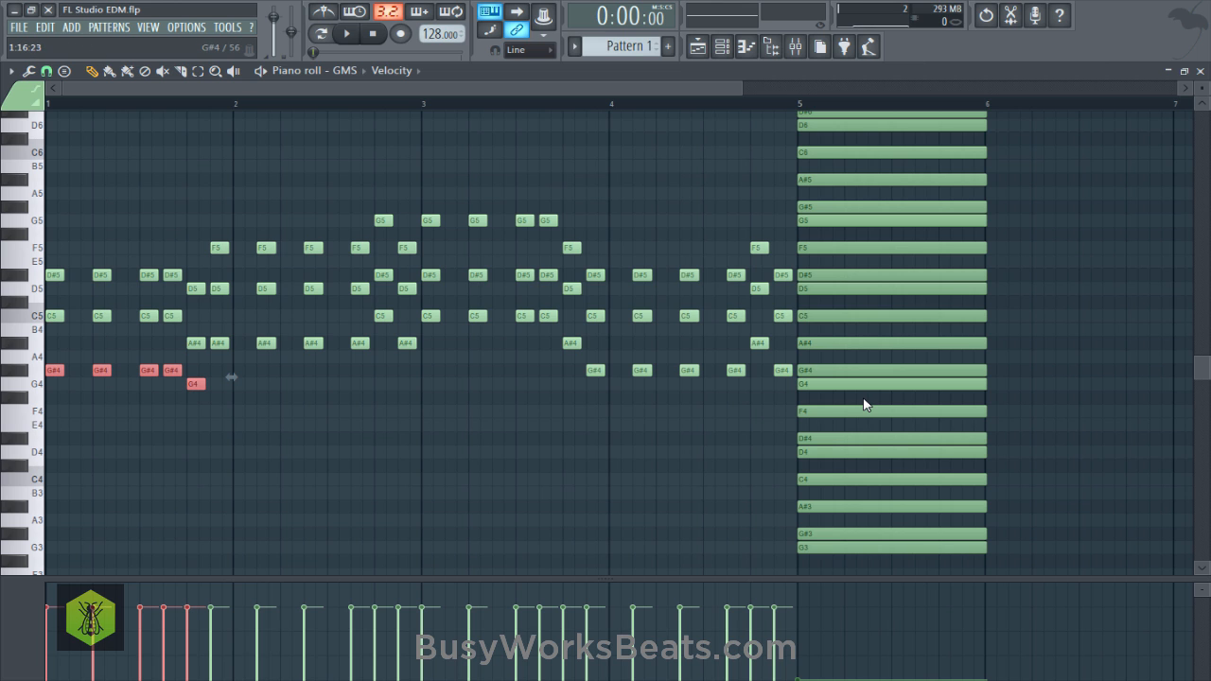
left_click(721, 47)
left_click(722, 46)
left_click(722, 46)
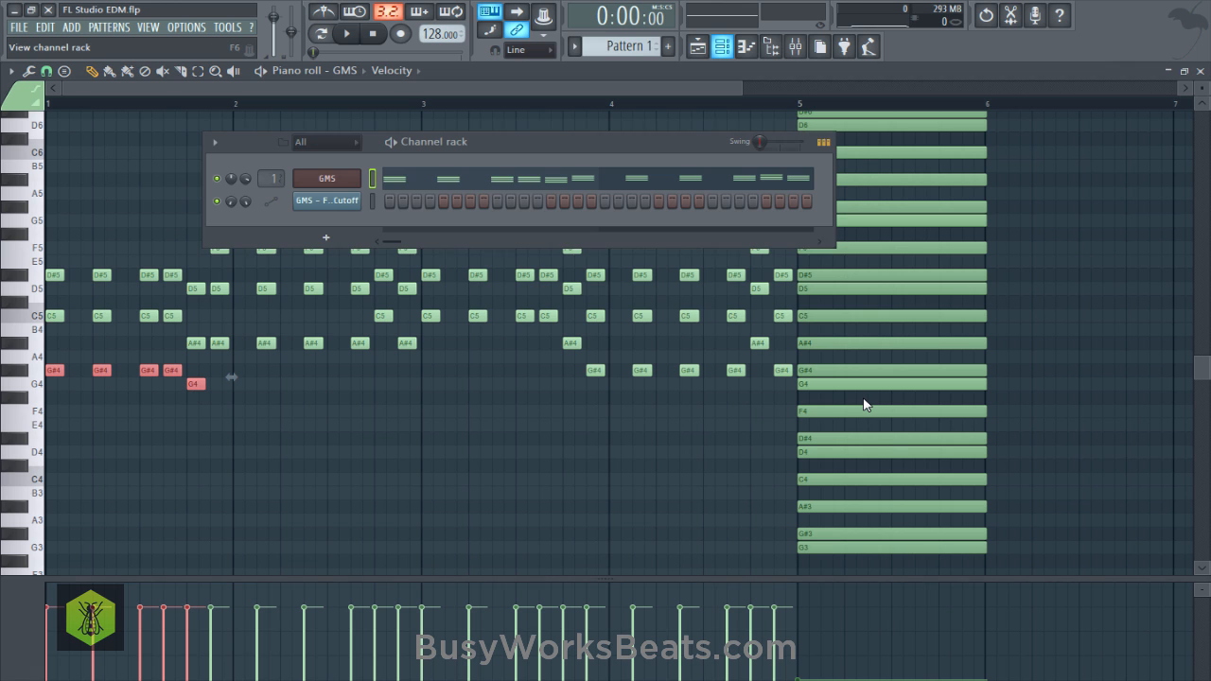
left_click(406, 171)
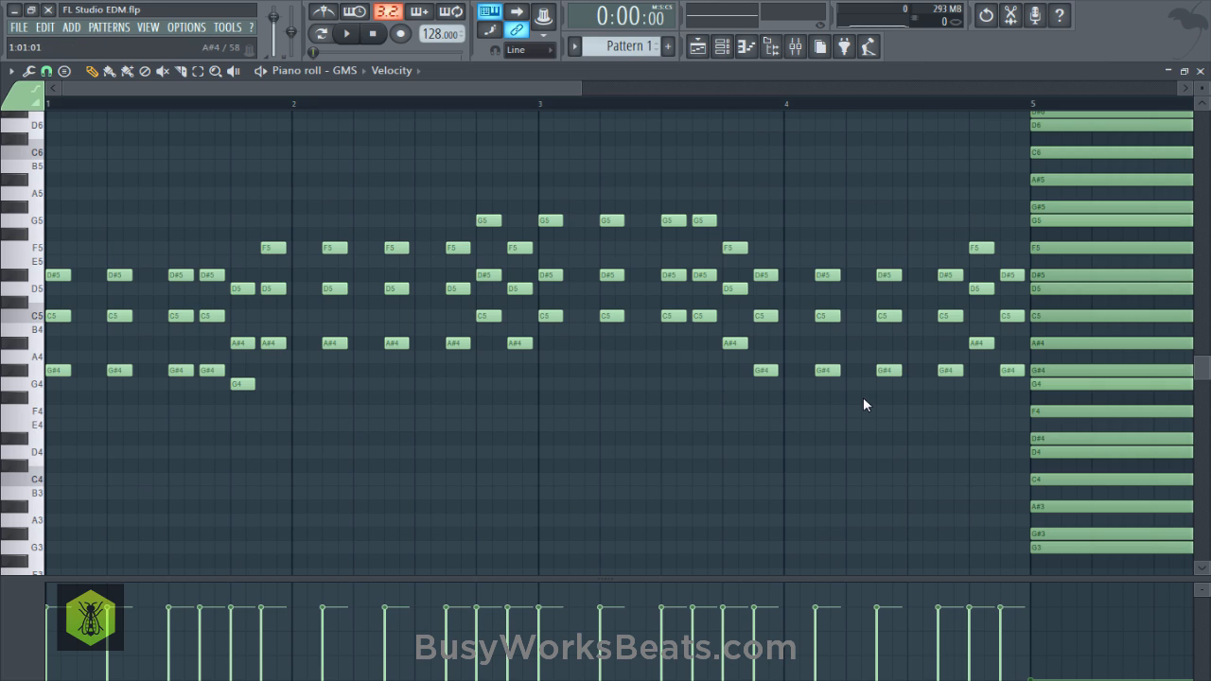
Copy the lowest note of every chord in bars 1 through 4 and shift the copies down one octave.
left_click_drag(47, 339, 225, 443)
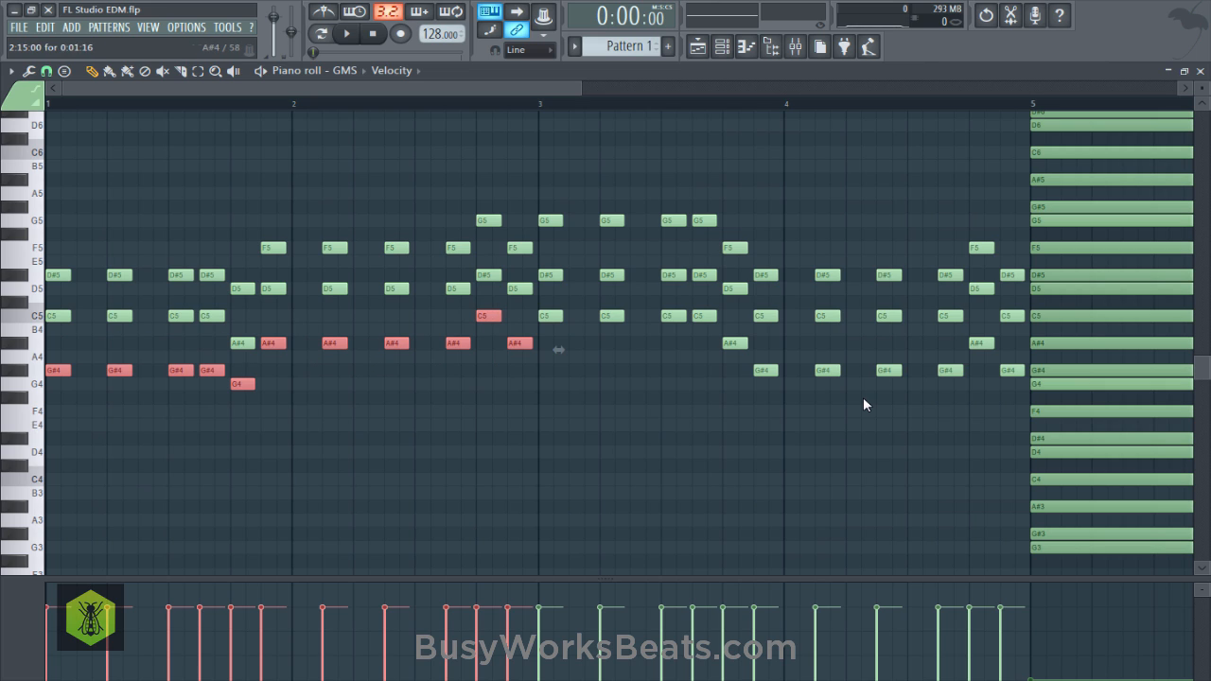
left_click_drag(599, 320, 702, 311)
mouse_move(723, 353)
left_mouse_down()
mouse_move(745, 340)
mouse_move(774, 365)
mouse_move(999, 400)
left_mouse_up()
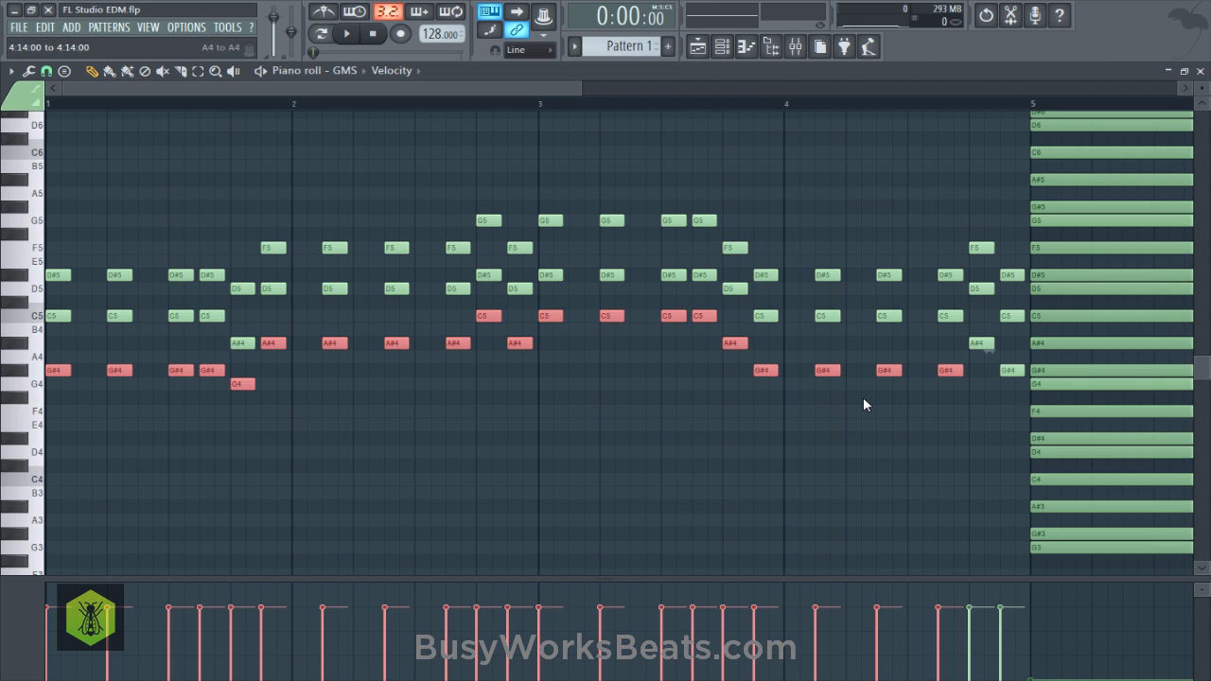
mouse_move(972, 353)
left_mouse_down()
mouse_move(991, 341)
mouse_move(1018, 372)
left_mouse_up()
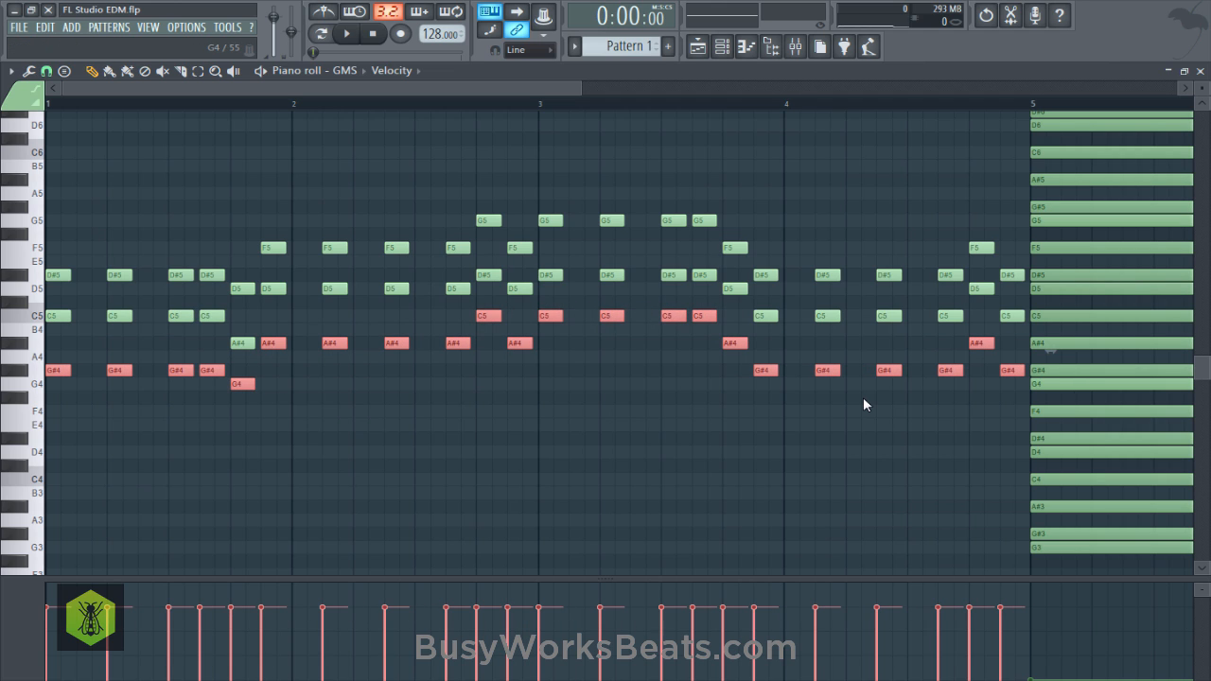
key("ctrl+Down")
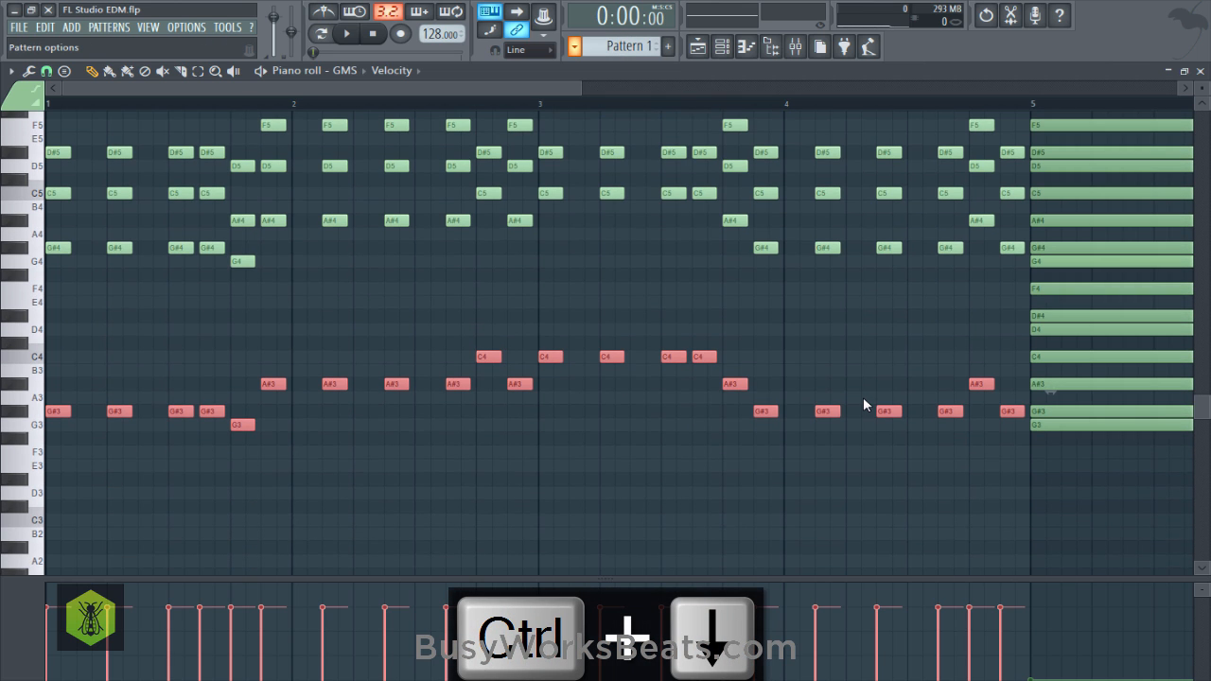
Clone Pattern 1 as Pattern 2 and replace the Pattern 1 clip at bar 5 on Track 1 with it.
left_click(575, 46)
left_click(667, 164)
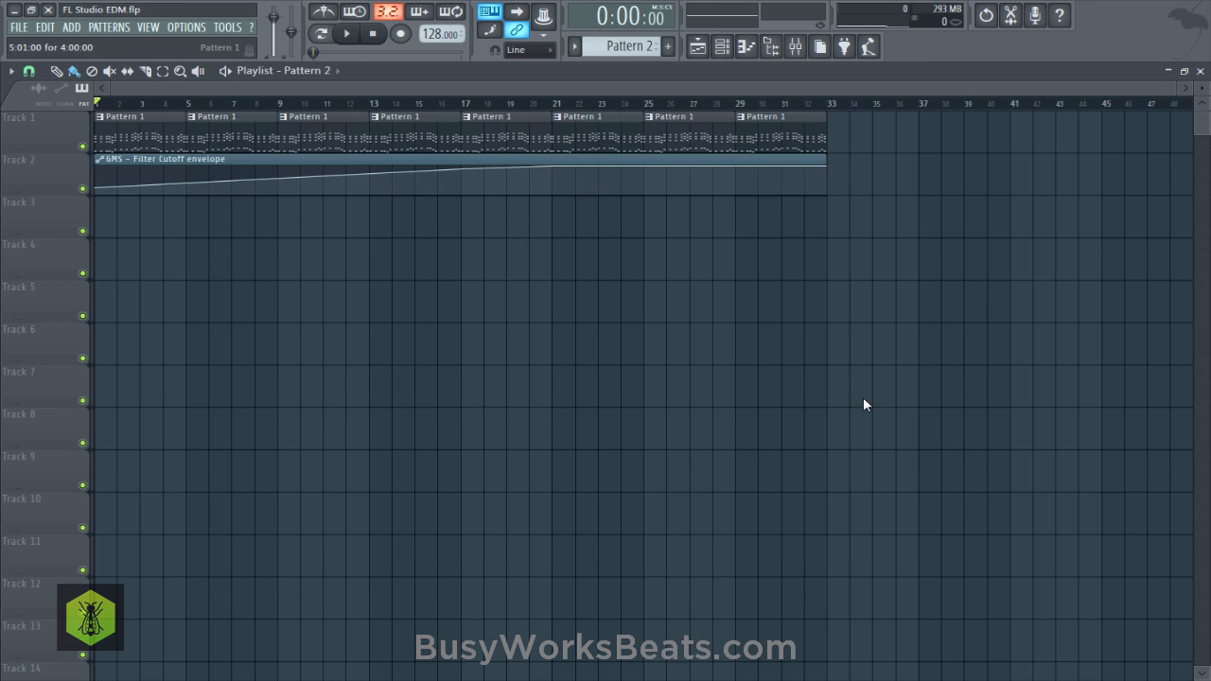
right_click(195, 132)
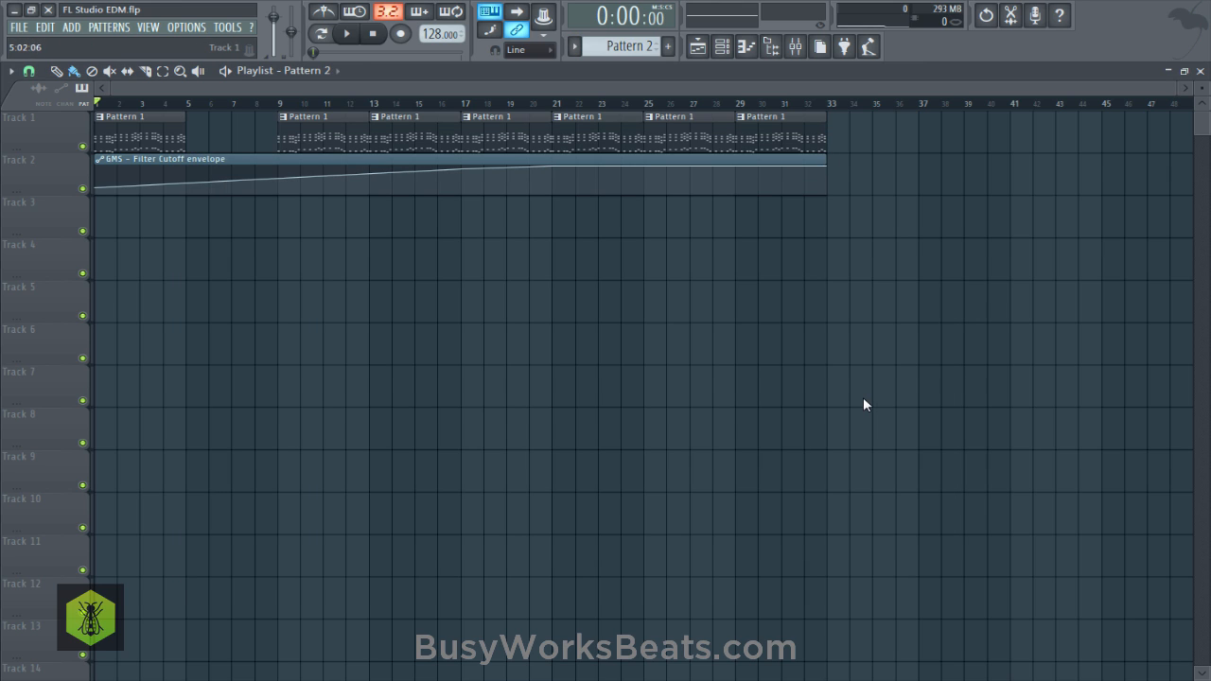
left_click(82, 89)
left_click(113, 132)
left_click(195, 218)
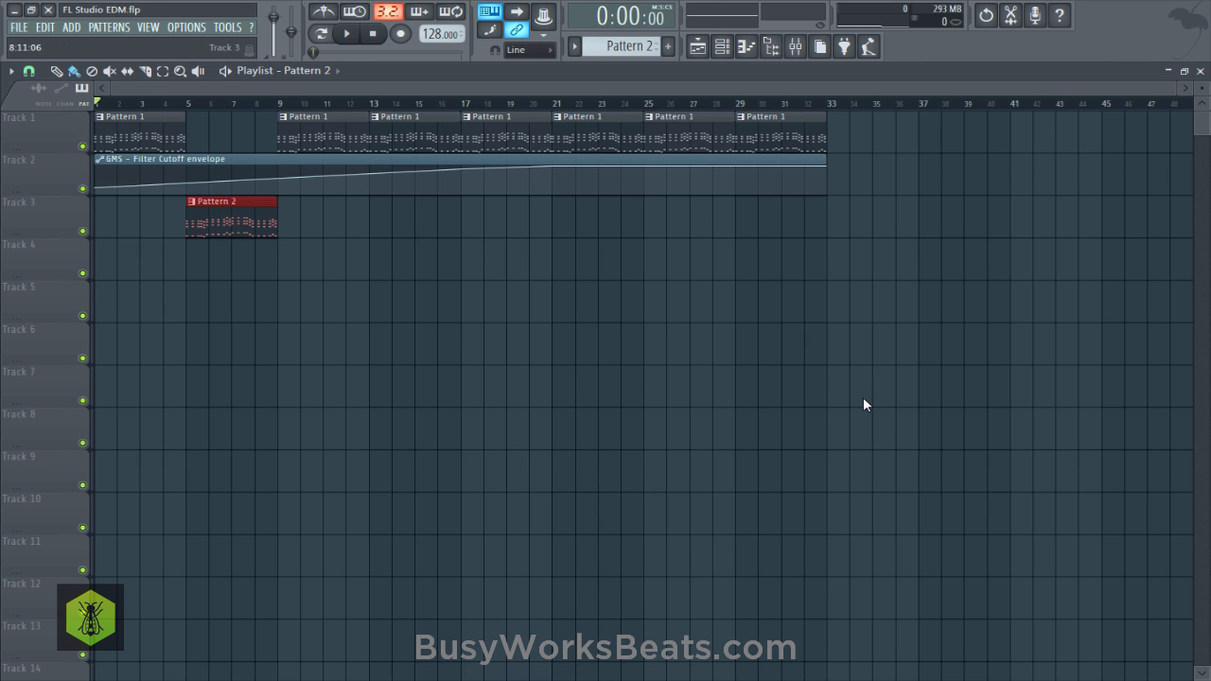
left_click_drag(196, 218, 197, 133)
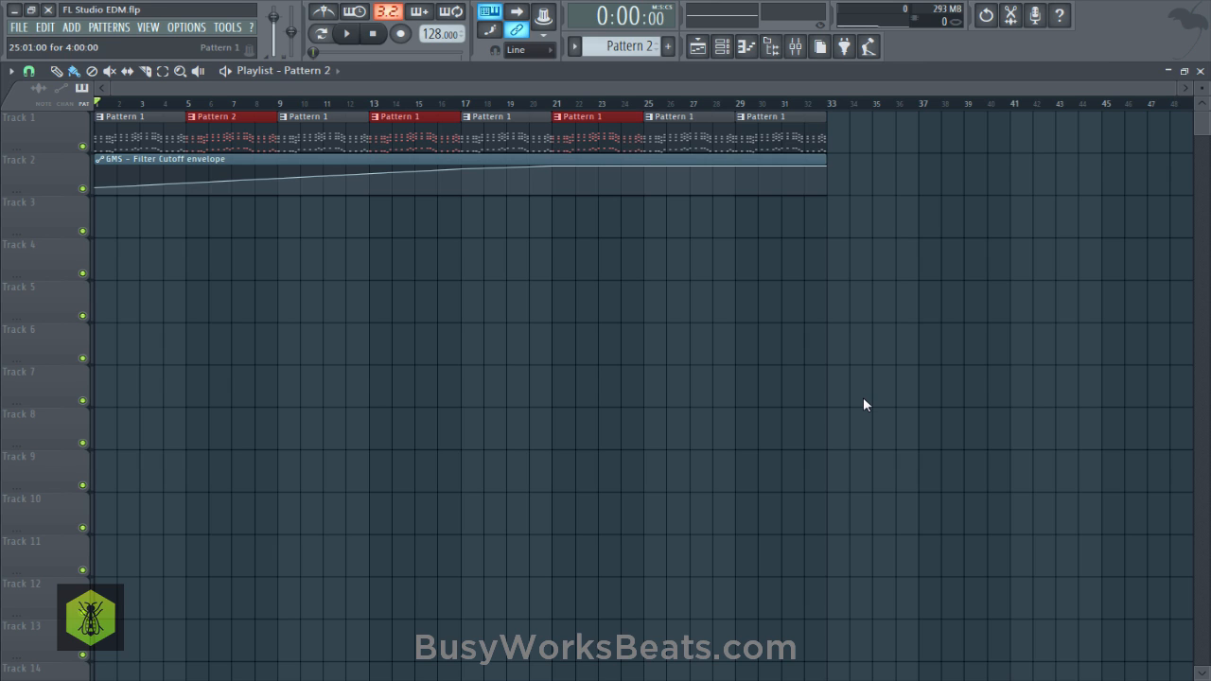
Replace the selected Pattern 1 clips at bars 13, 21 and 29 on Track 1 with Pattern 2.
left_click(742, 117)
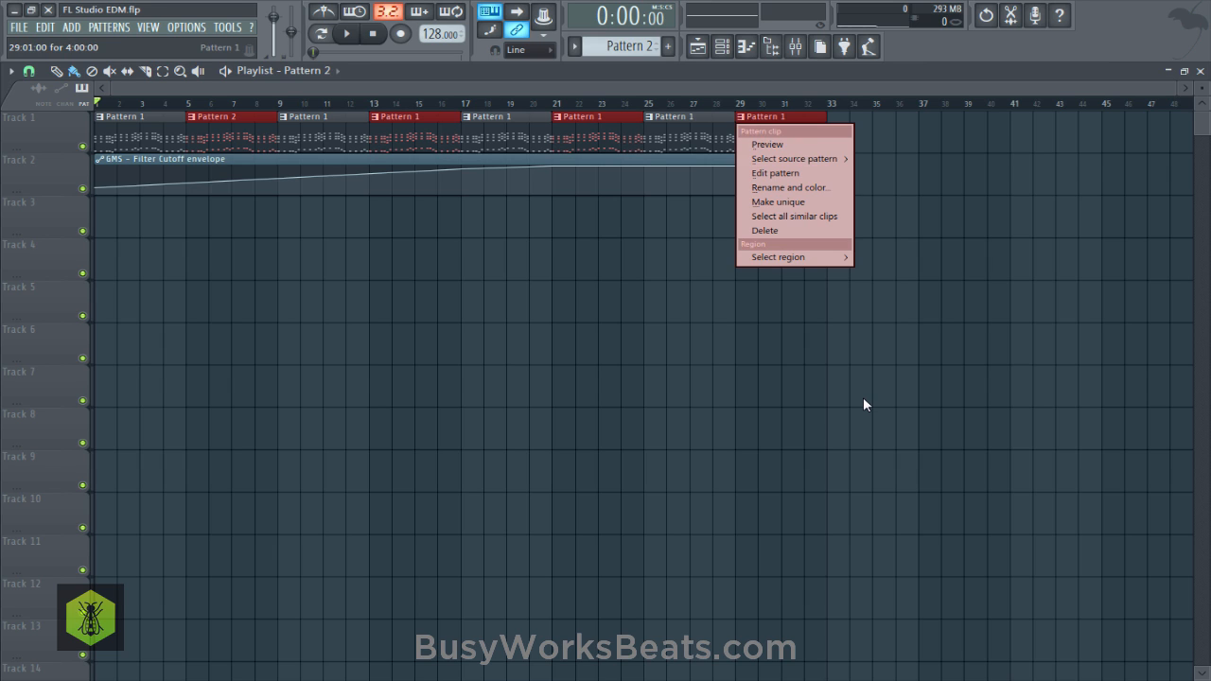
mouse_move(797, 158)
left_click(889, 173)
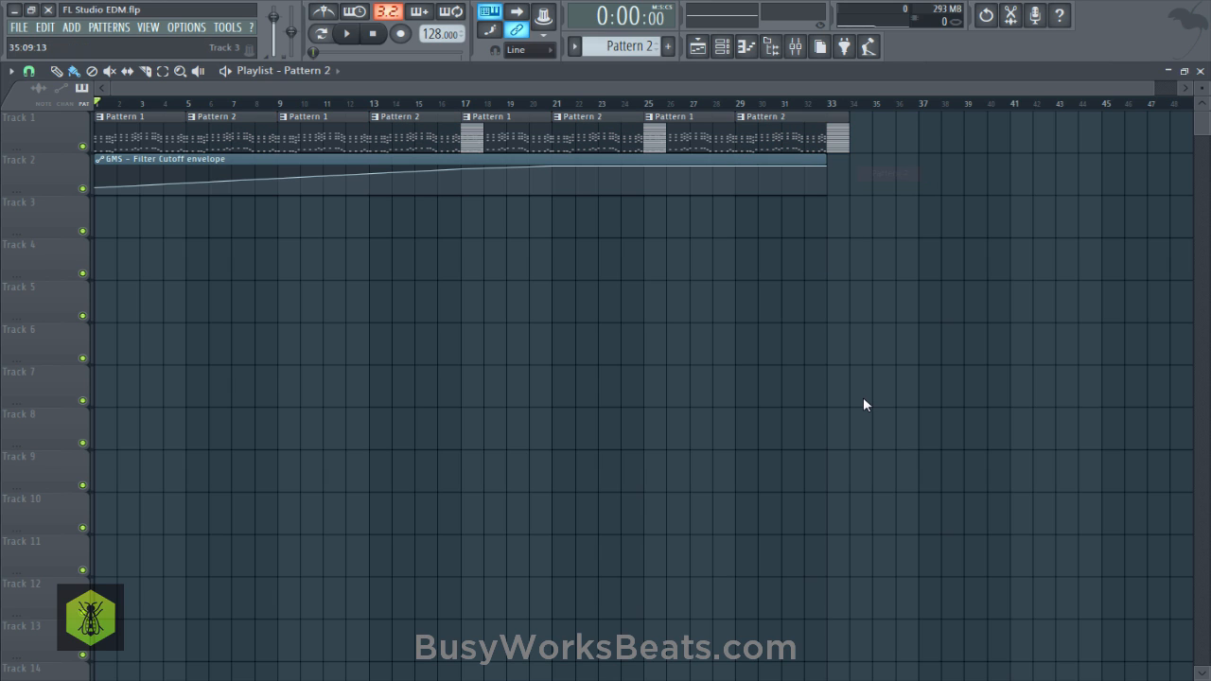
Undo the lengthening of the Track 1 clips and briefly play the arrangement.
left_click_drag(859, 134, 440, 135)
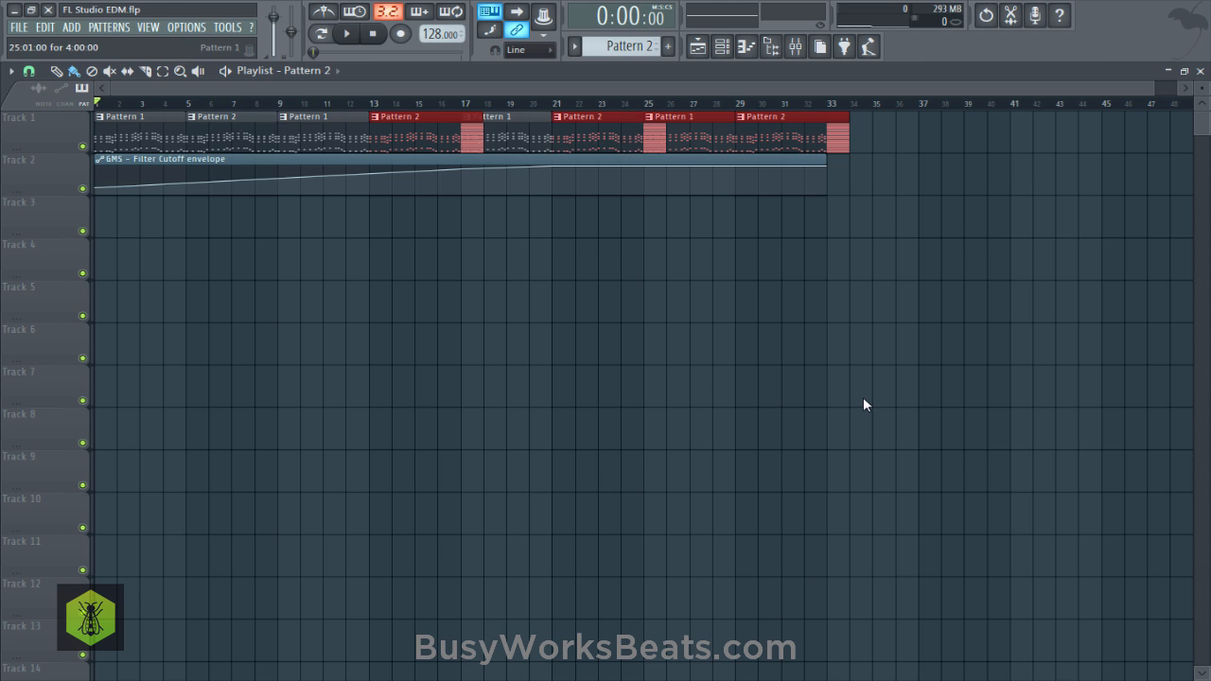
left_click(691, 134)
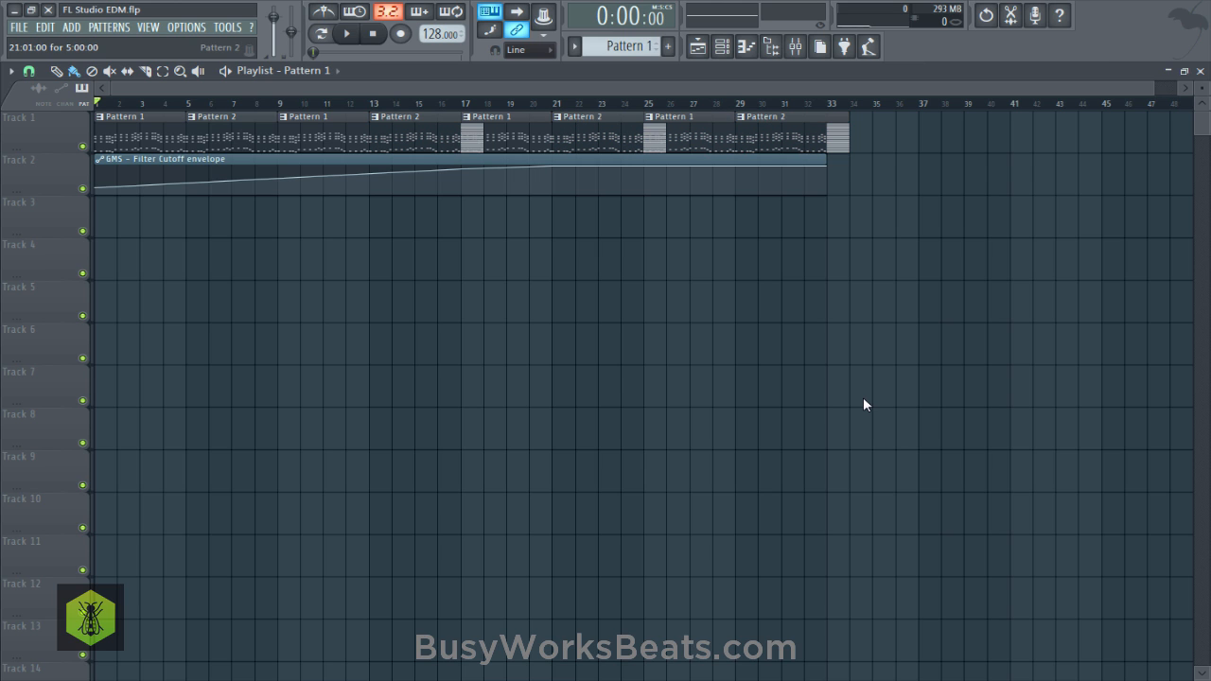
key("ctrl+z")
key("space")
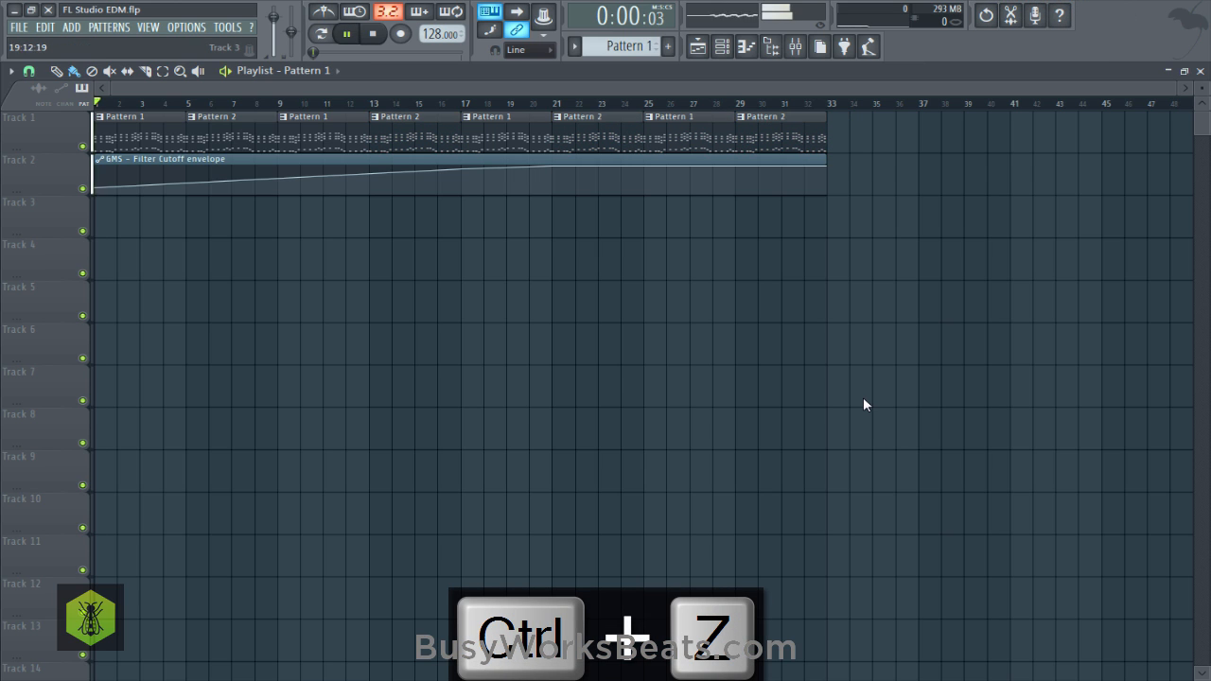
key("space")
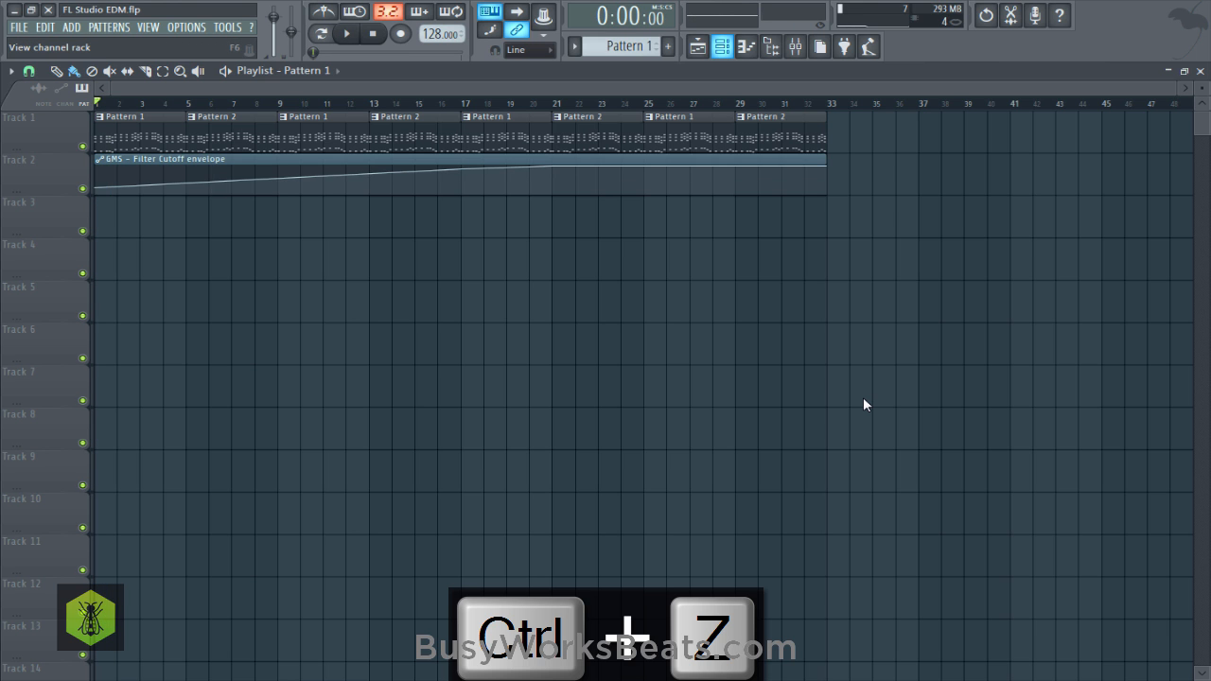
Delete the low octave notes between G3 and C4 in bars 1 through 4 of Pattern 1's GMS part.
key("F6")
key("F7")
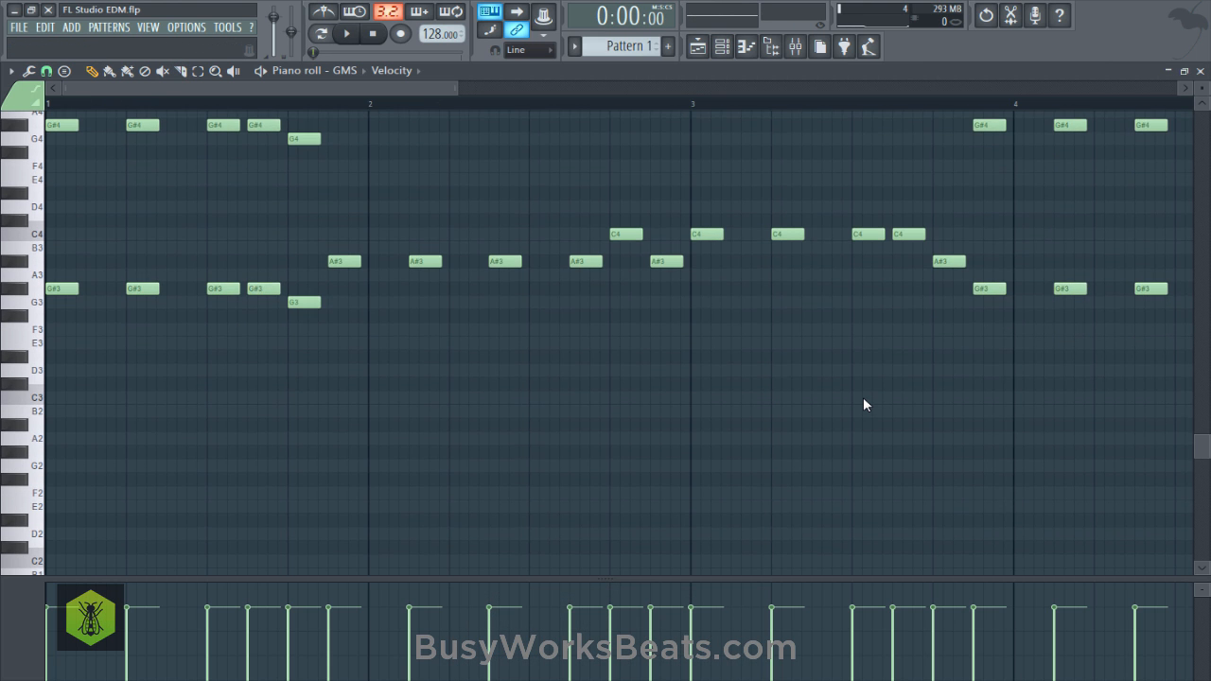
scroll(864, 405, "down", 5)
left_click_drag(512, 321, 60, 216)
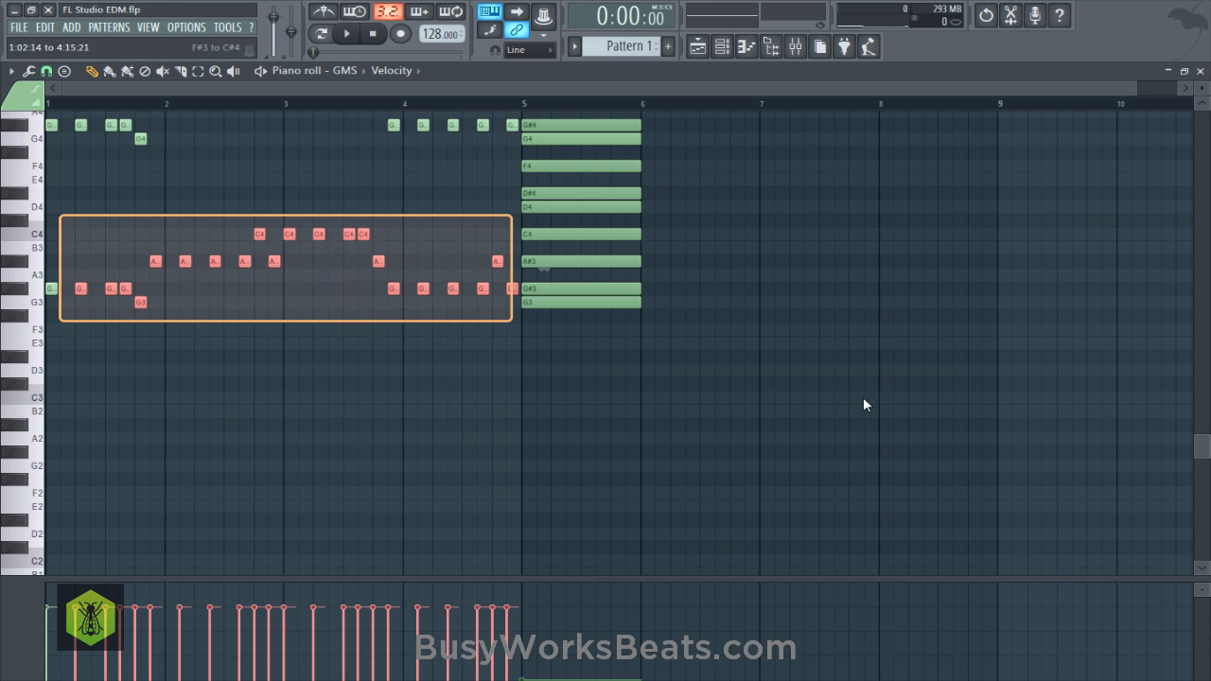
key("Delete")
key("F7")
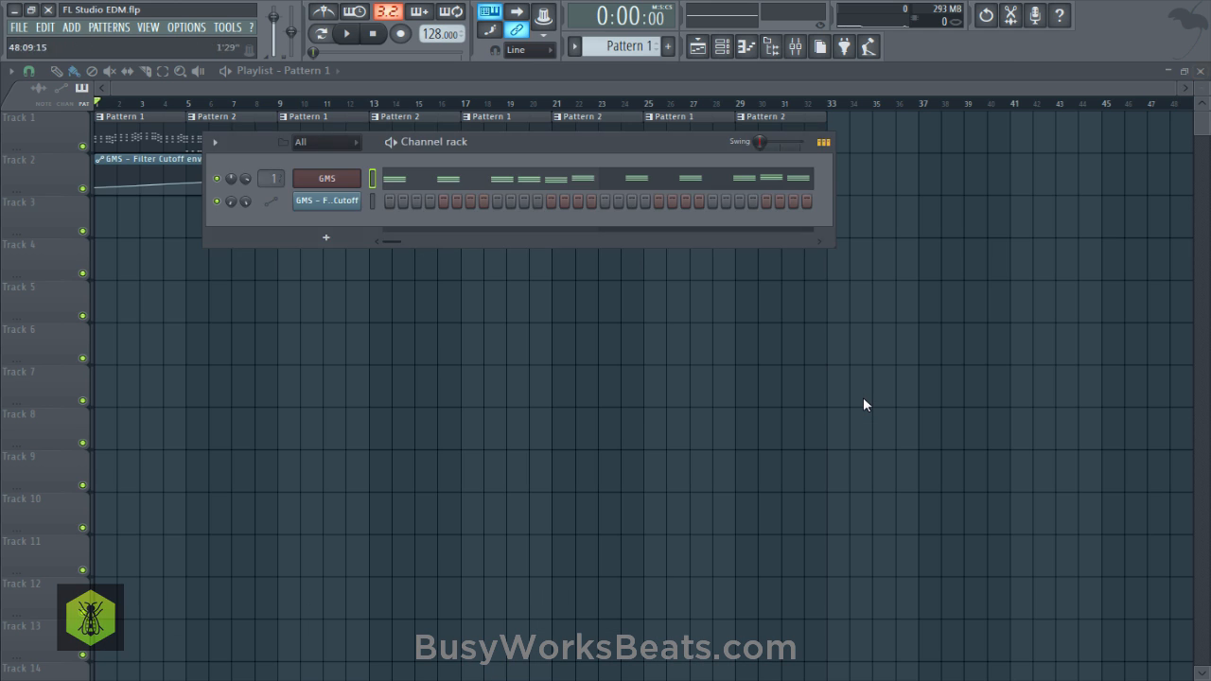
Hide the channel rack, save the project and play the arrangement from the start.
key("F6")
key("ctrl+s")
key("space")
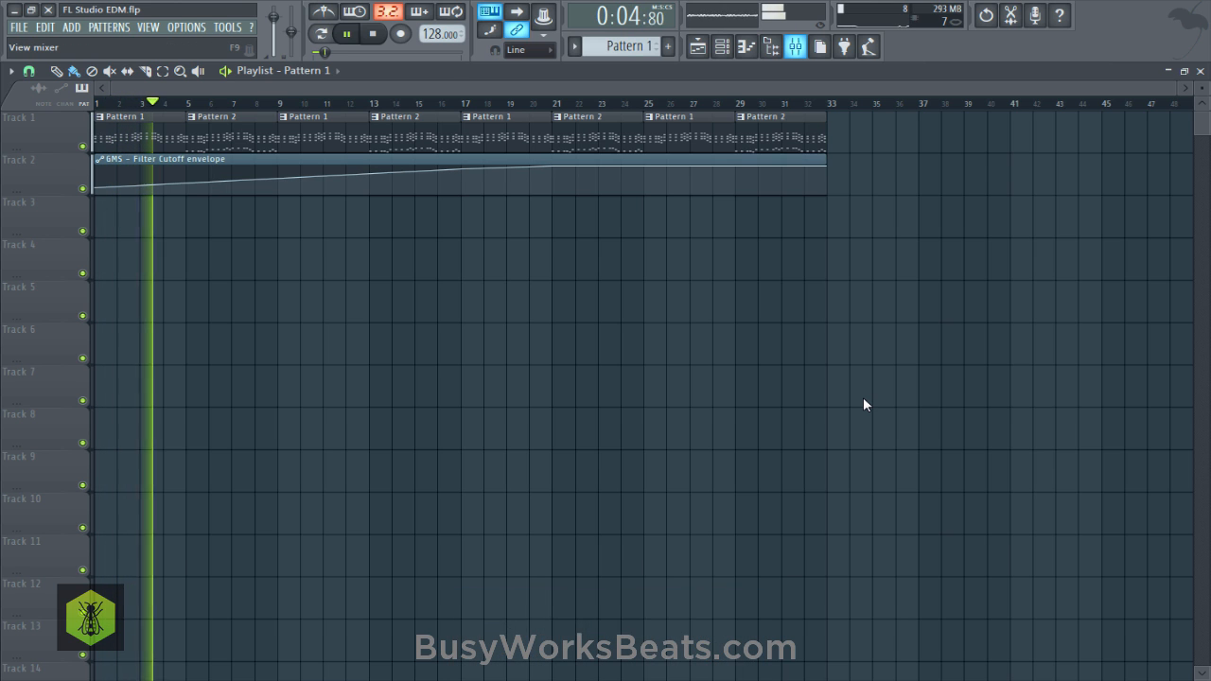
Load Fruity Reeverb 2 in slot 1 of mixer Insert 1 and adjust its decay and wet level.
key("F9")
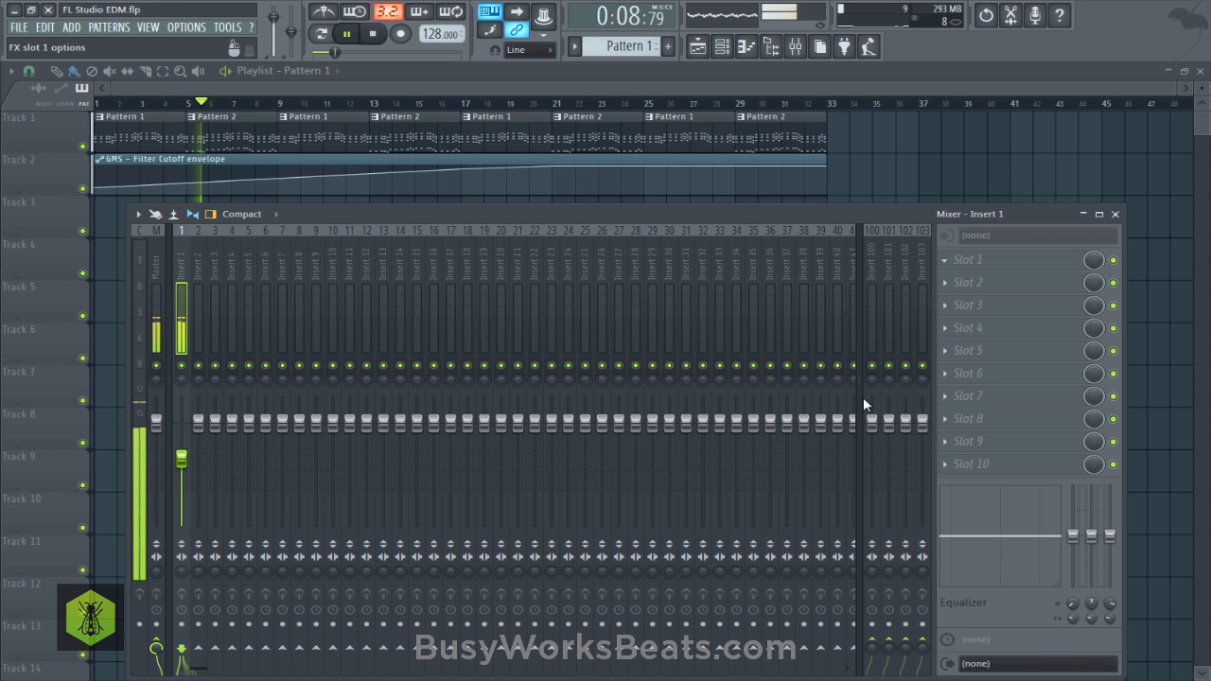
left_click(944, 261)
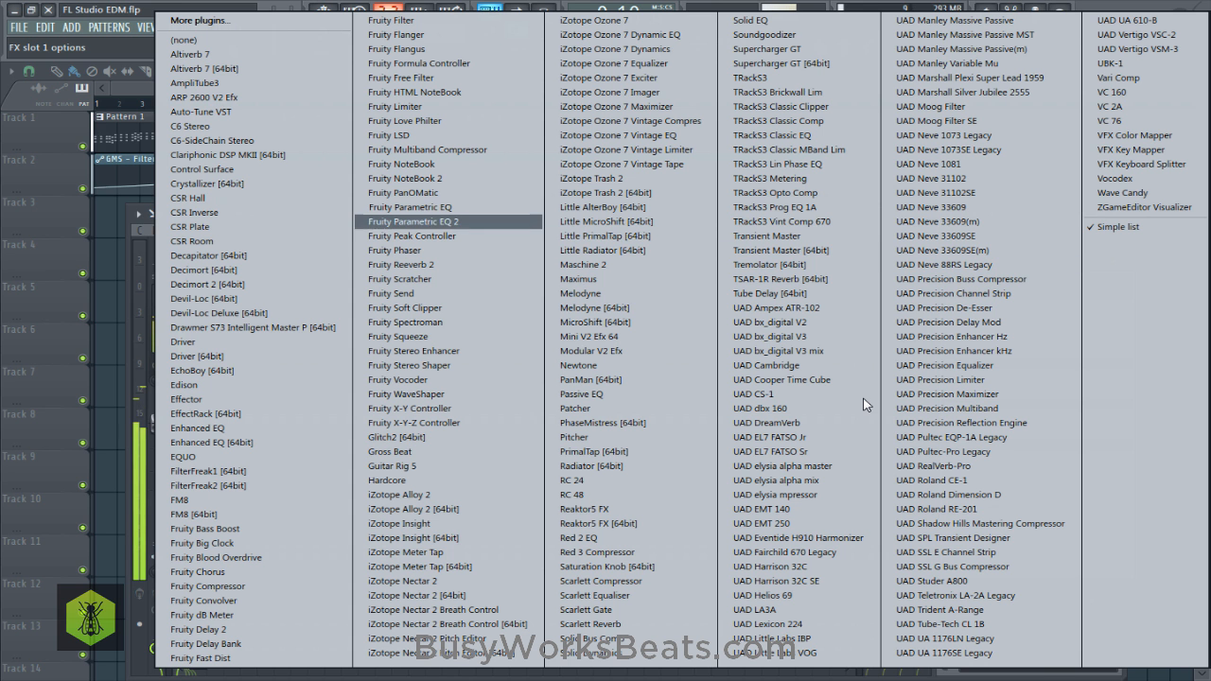
left_click(401, 265)
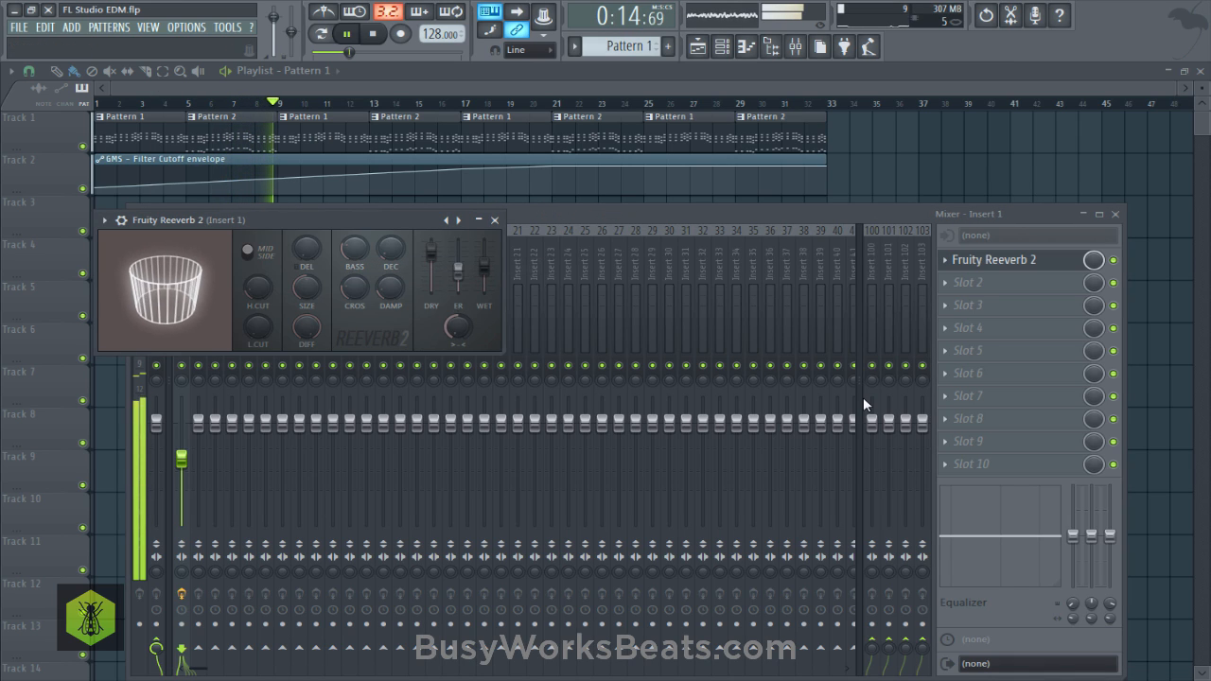
left_click_drag(391, 249, 391, 244)
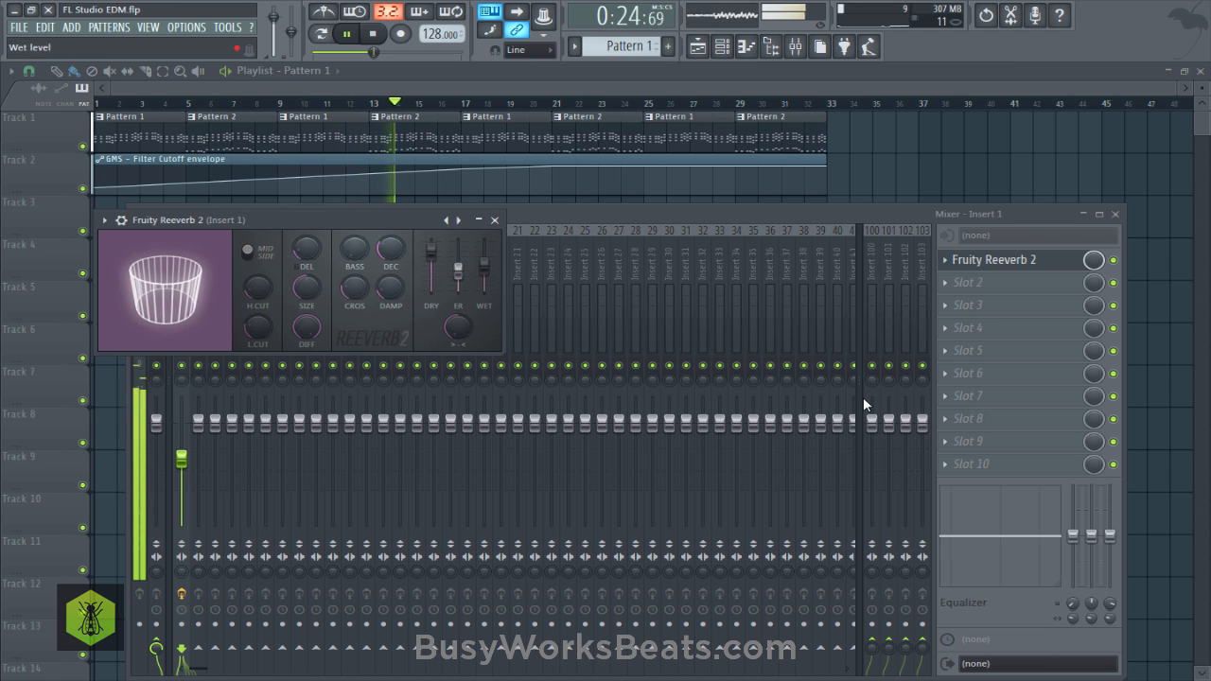
key("Escape")
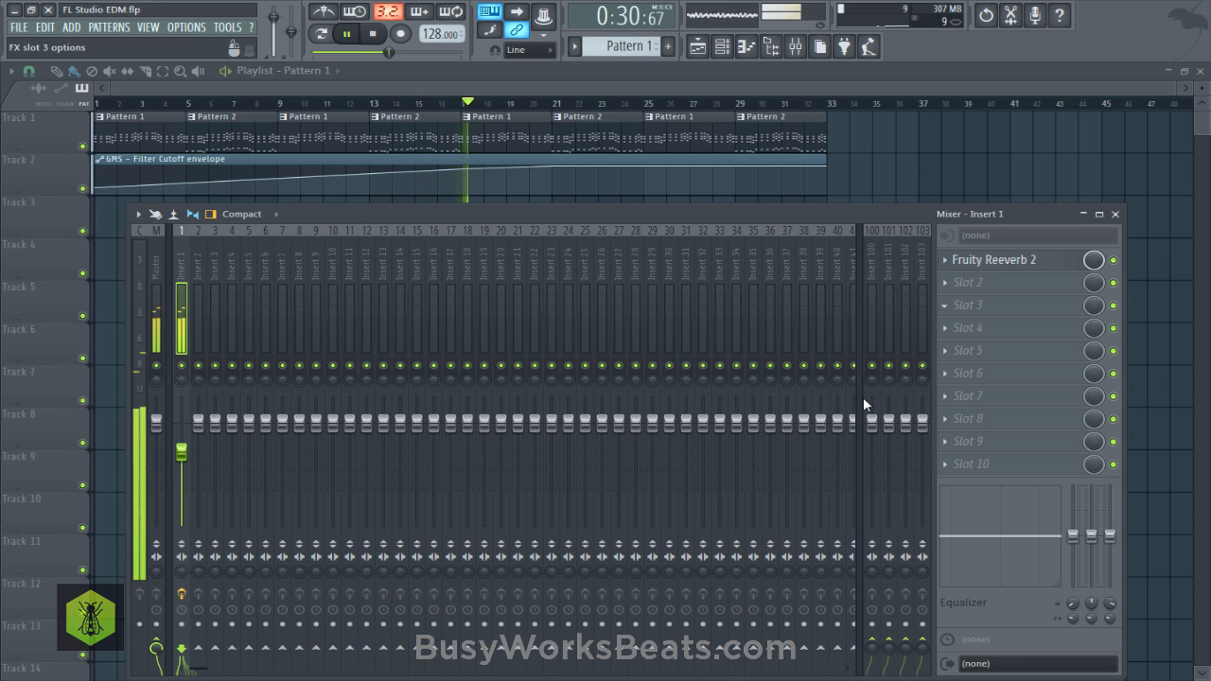
Move Fruity Reeverb 2 down to effect slot 2 of Insert 1.
left_click(979, 506)
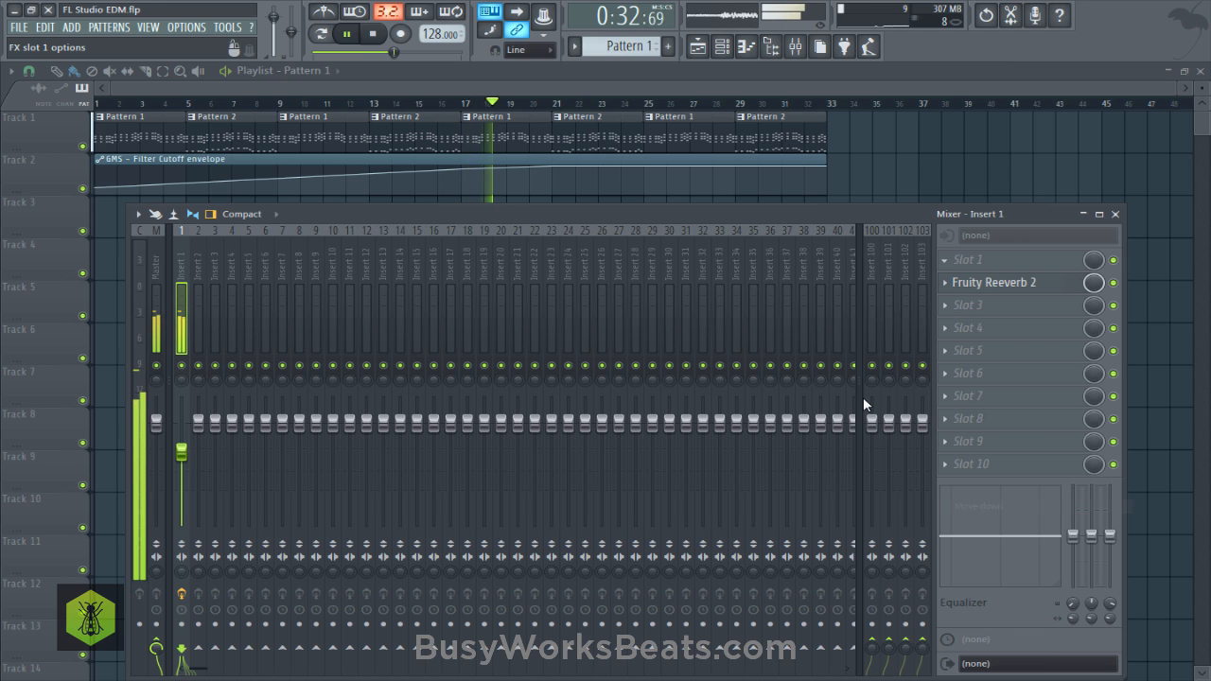
left_click(944, 283)
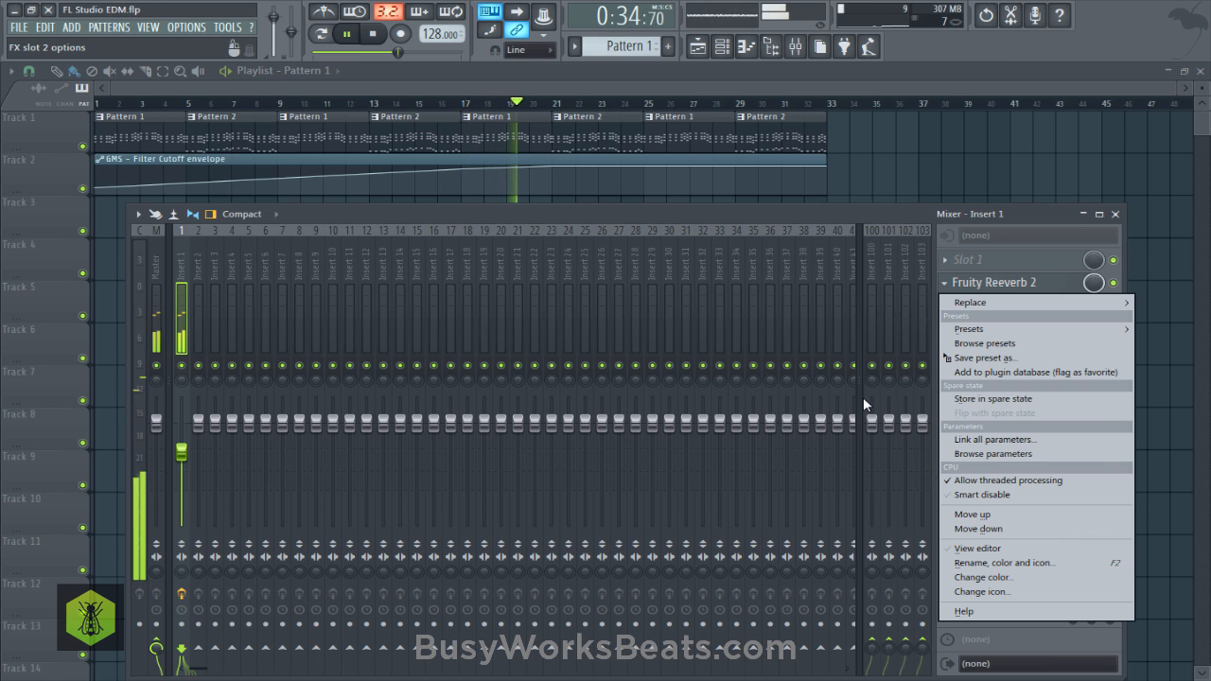
left_click(864, 404)
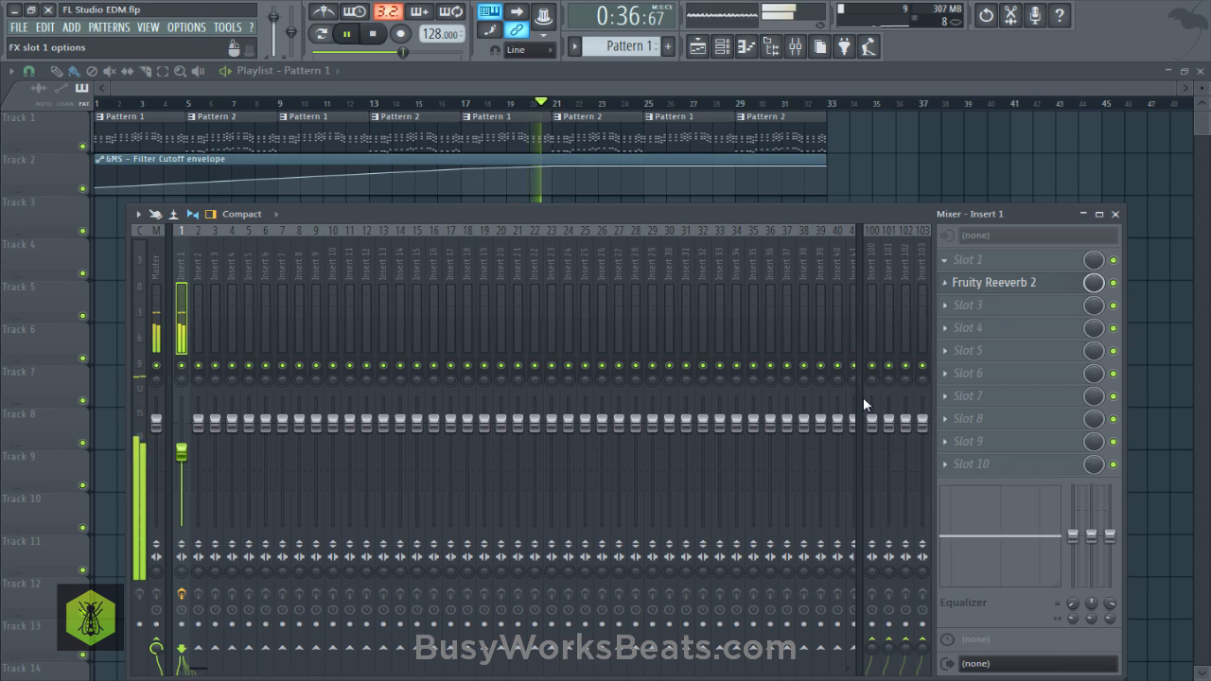
Load Fruity Compressor in slot 1 of Insert 1 with threshold -20.3 dB, attack 22.3 ms and gain 5.5 dB.
left_click(965, 259)
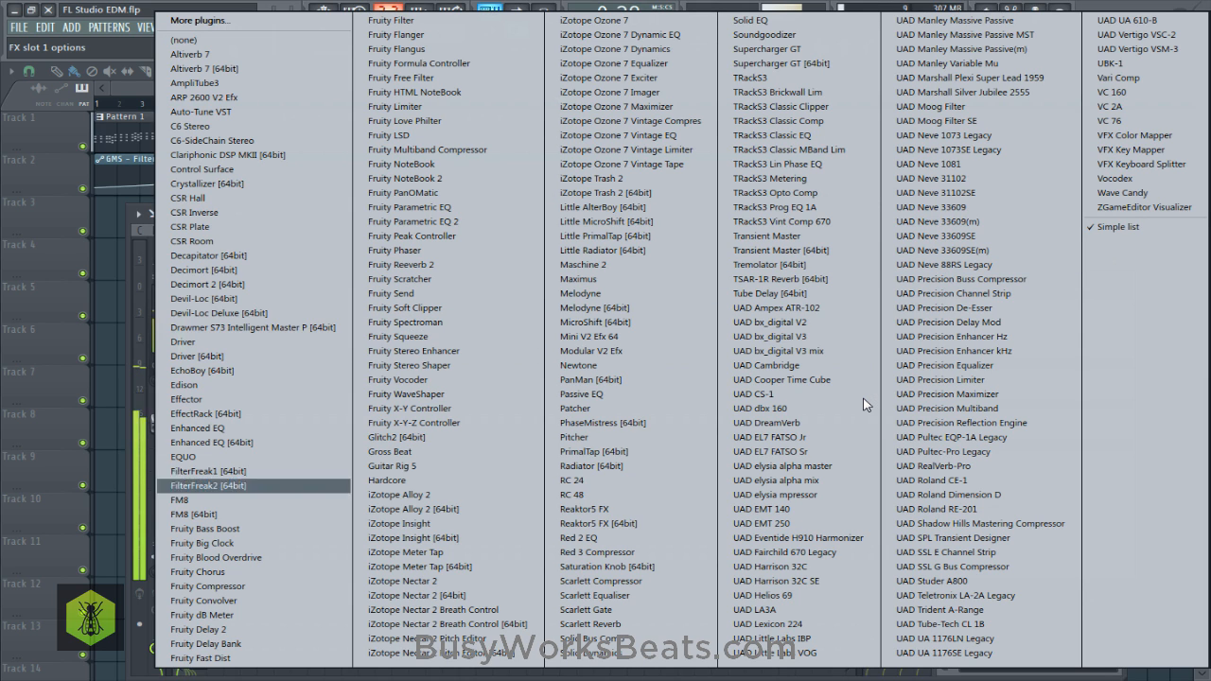
left_click(209, 587)
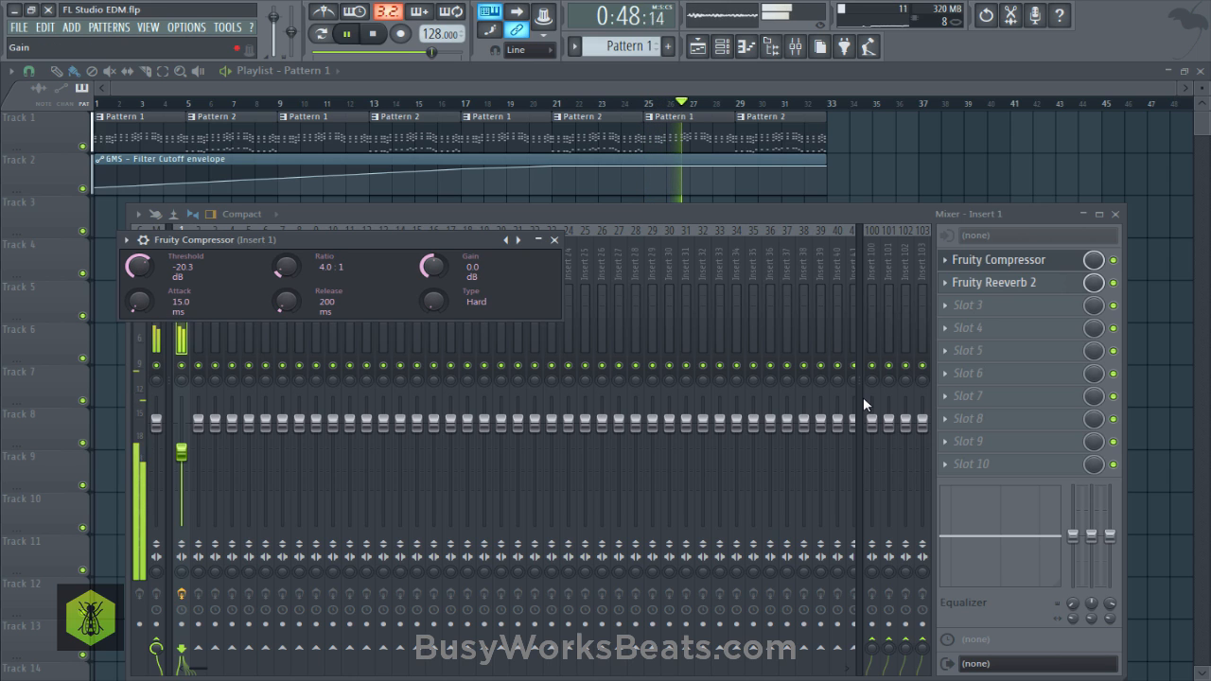
left_click_drag(434, 267, 434, 252)
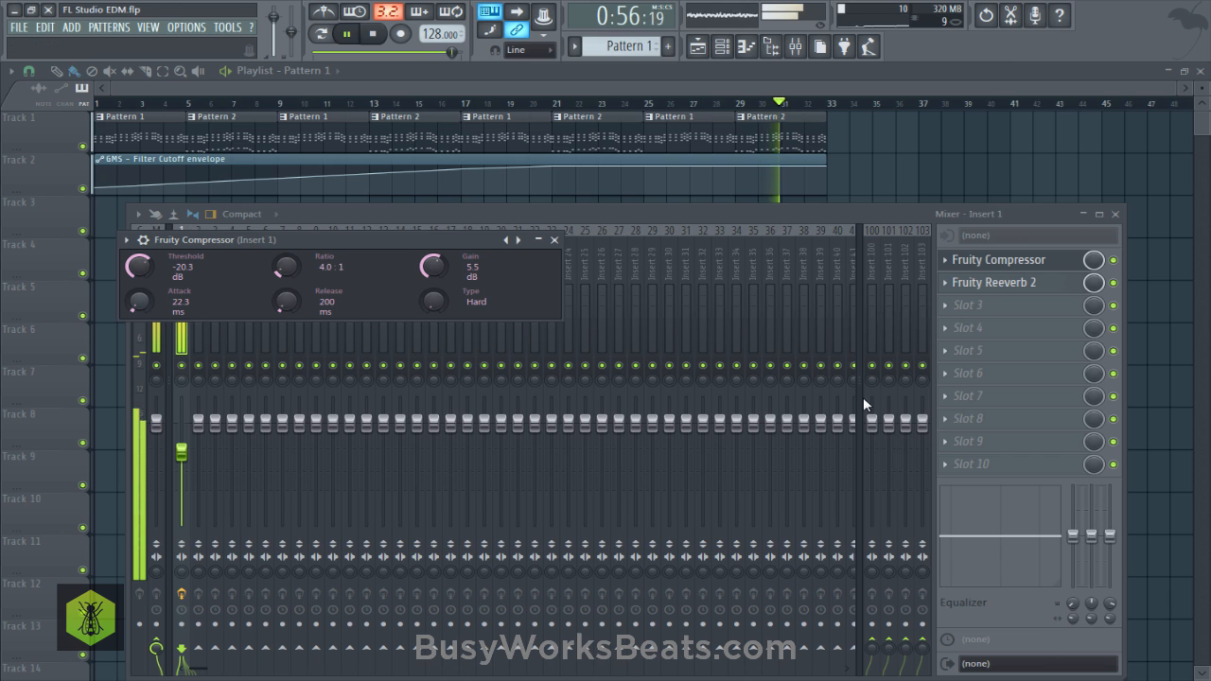
key("Escape")
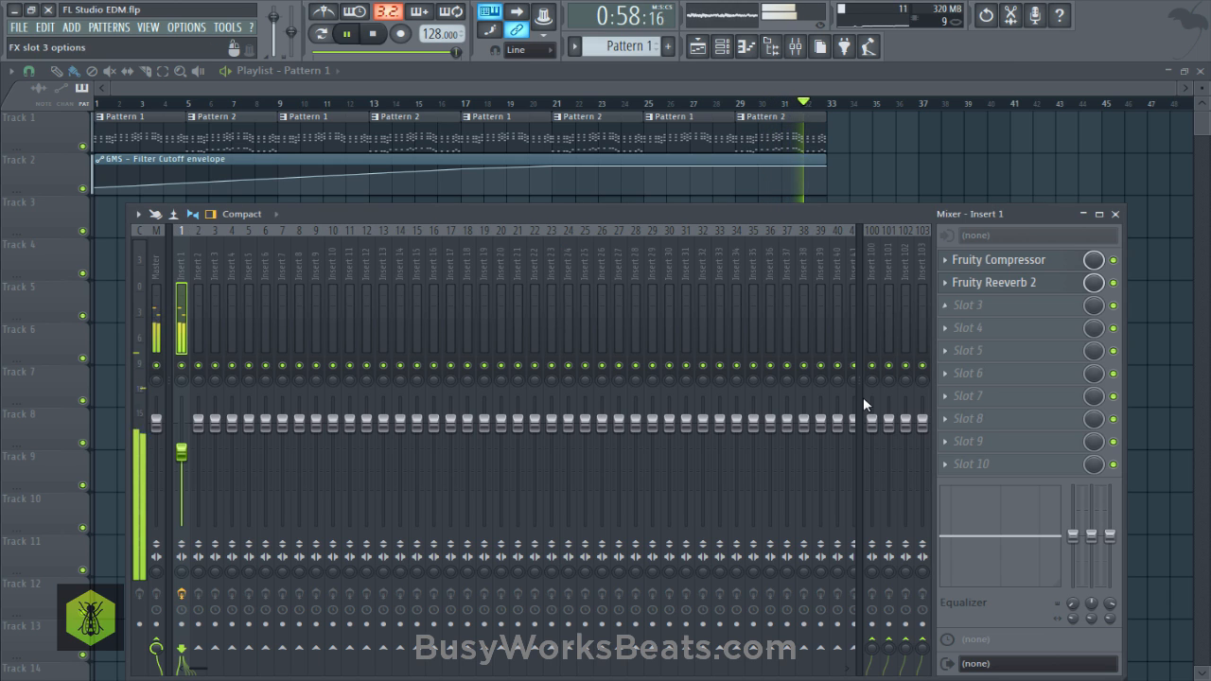
Close the mixer, save the project and create an empty Pattern 3 with the channel rack showing.
key("F9")
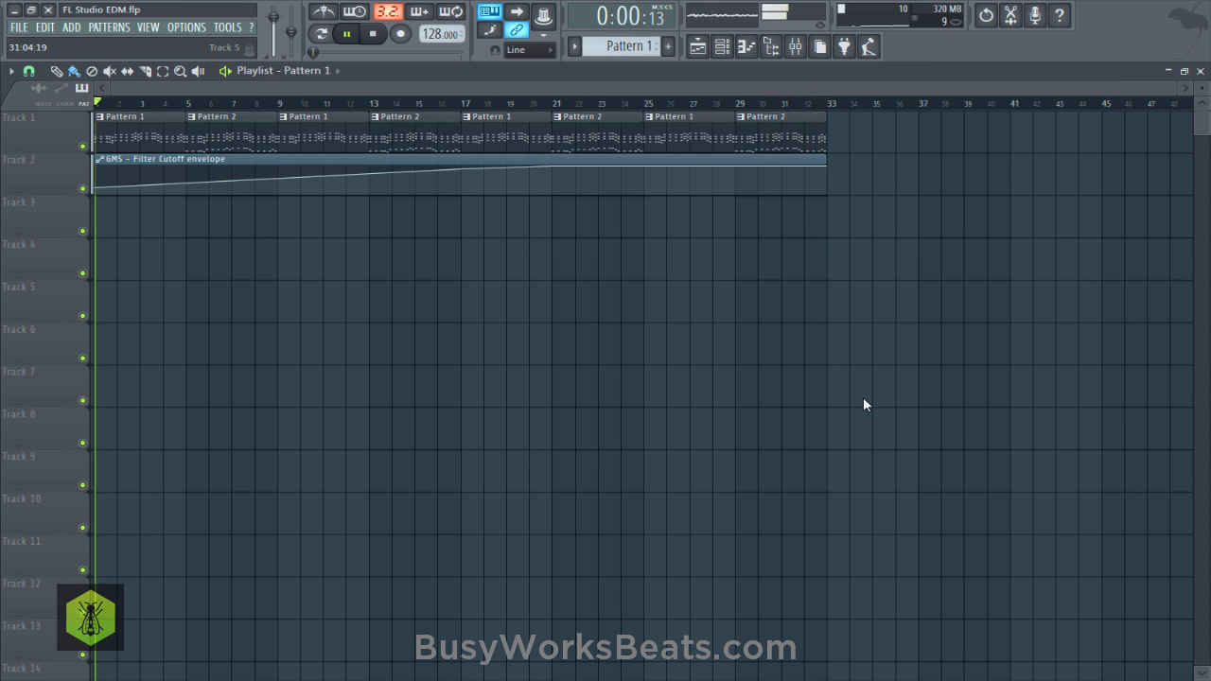
key("ctrl+s")
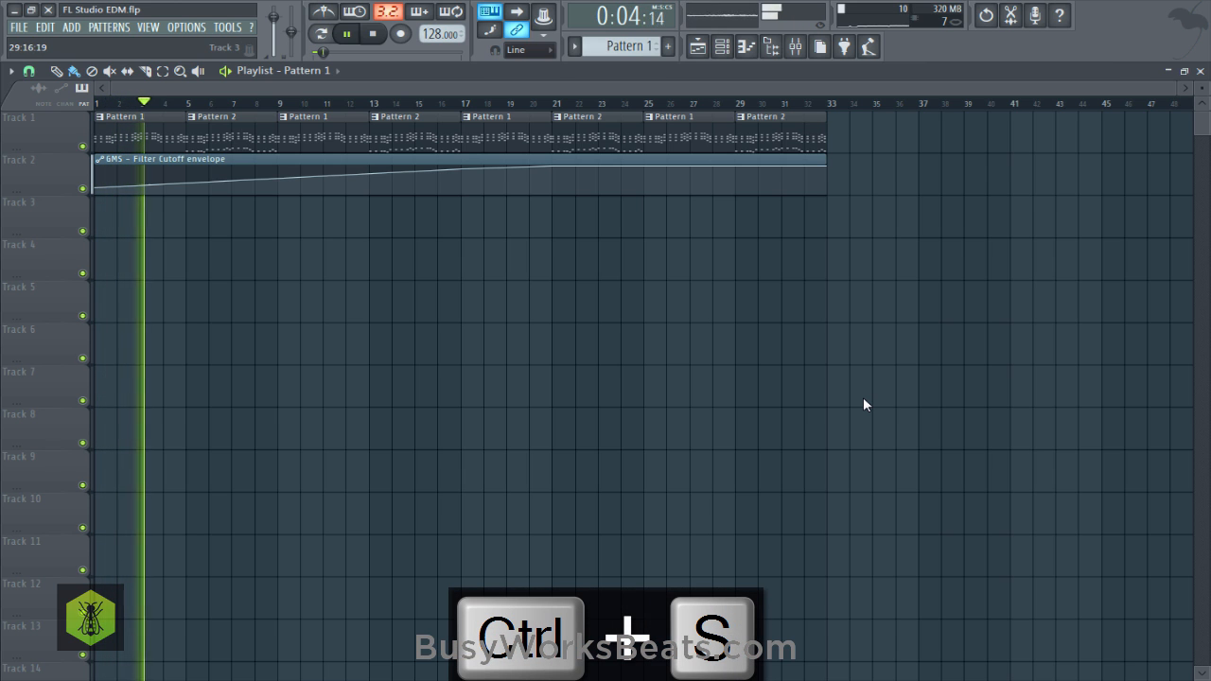
key("F6")
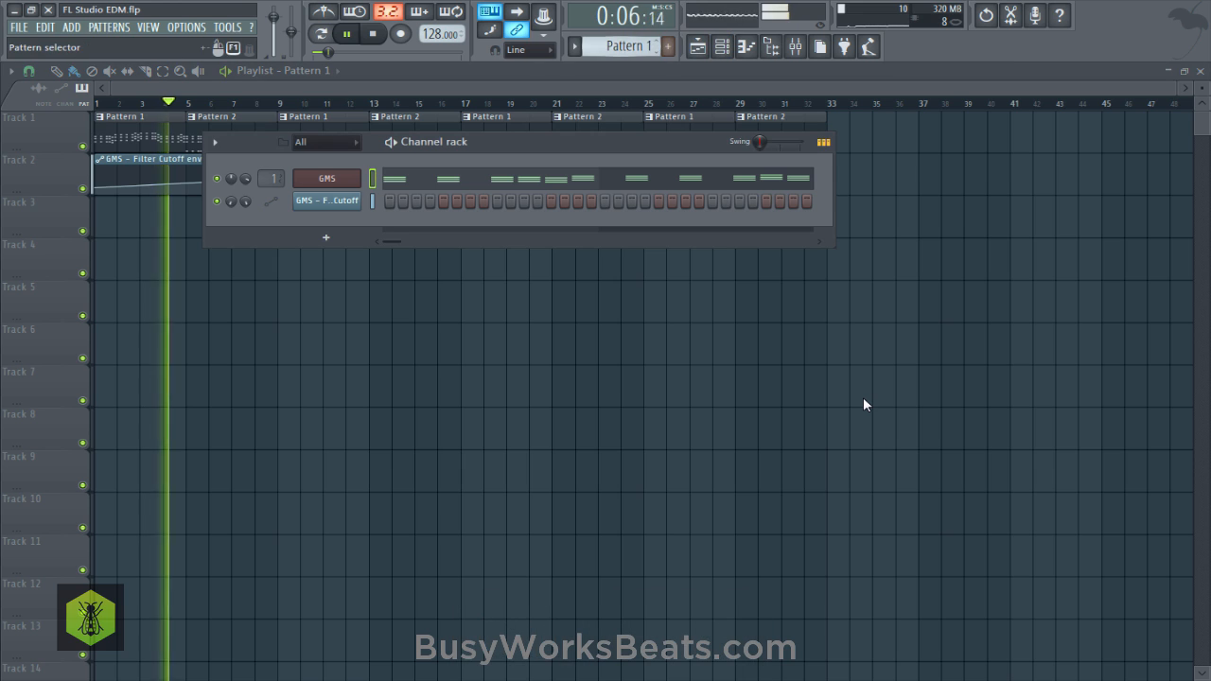
key("F4")
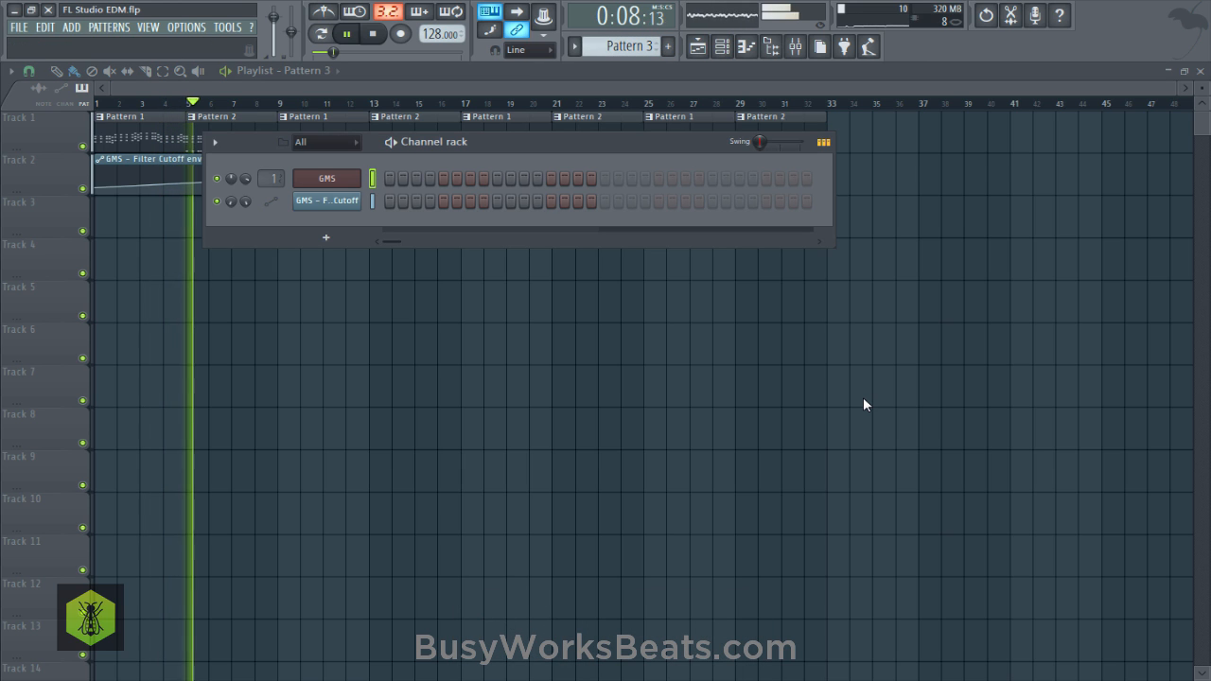
Add a second GMS channel routed to mixer Insert 2, then stop playback and save the project.
key("ctrl+s")
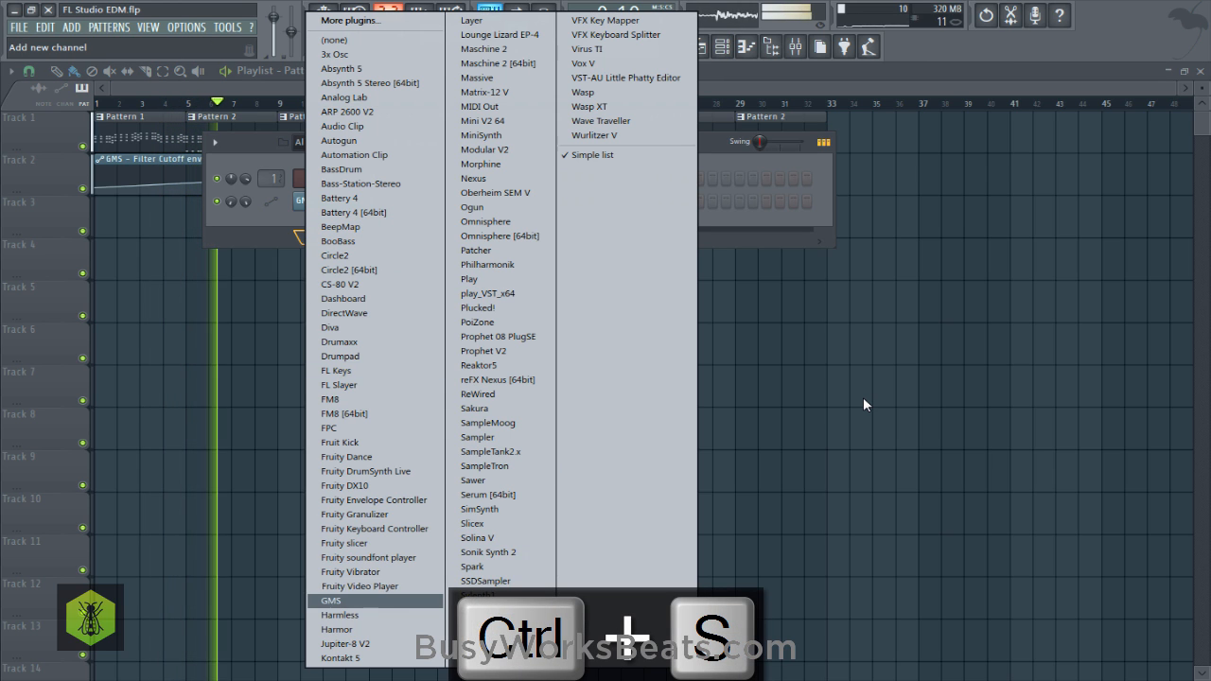
key("Return")
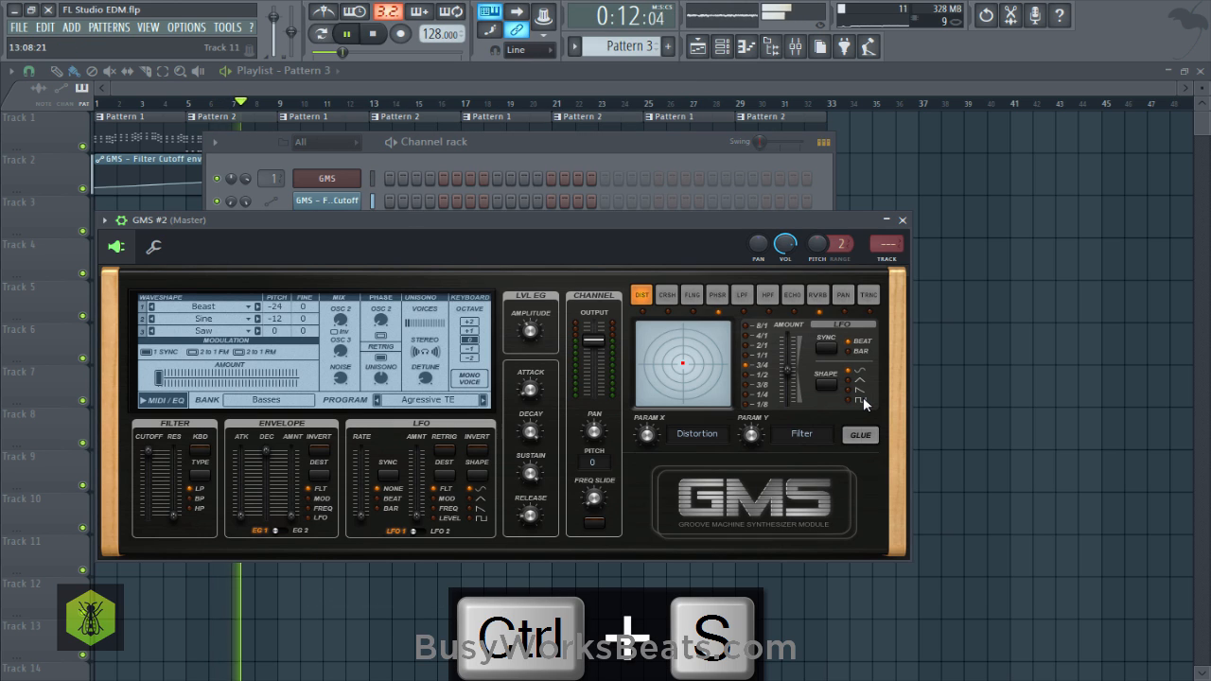
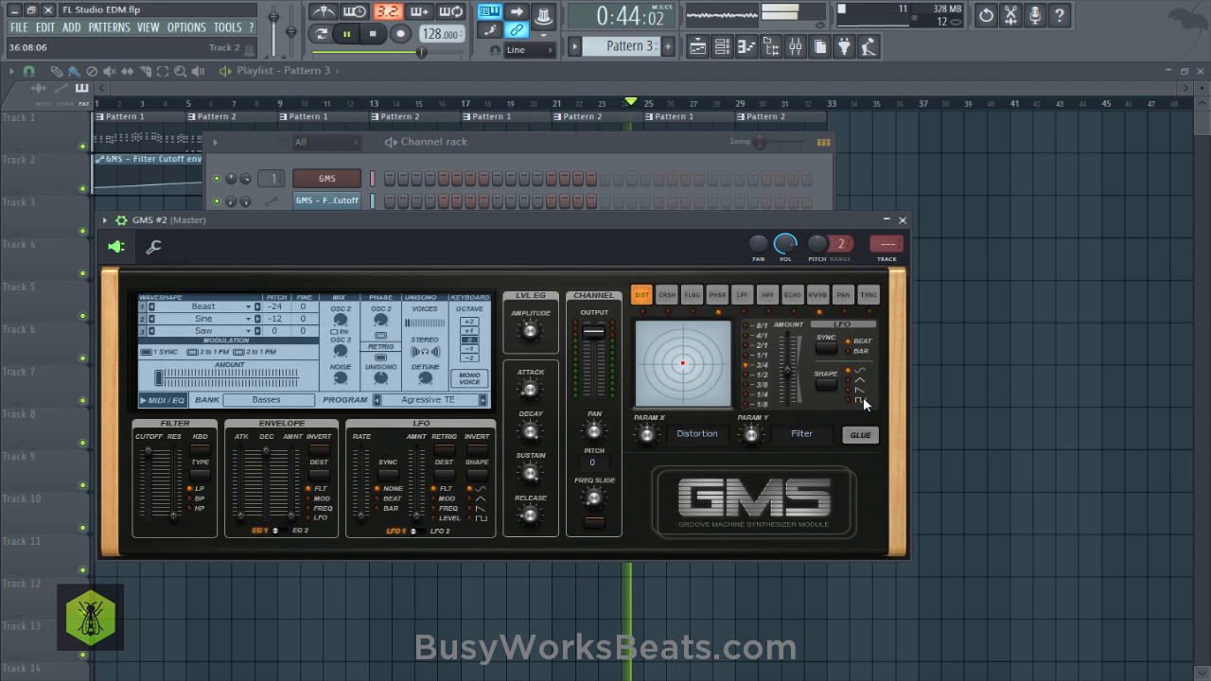
key("space")
key("Escape")
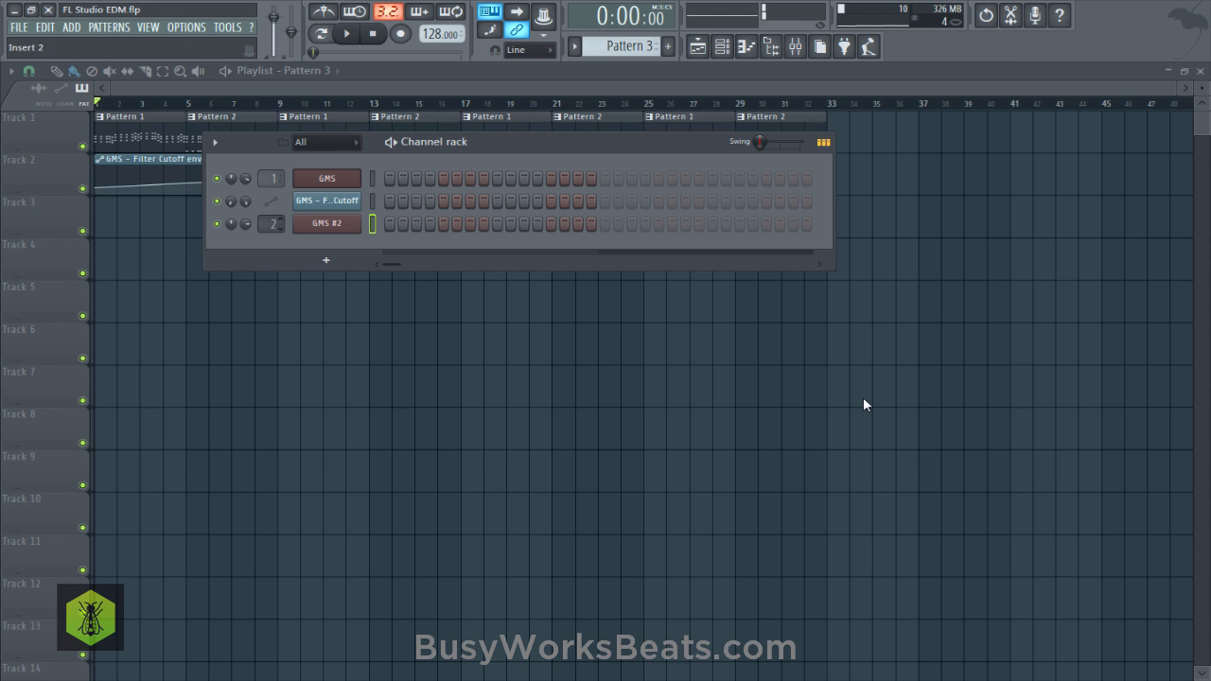
key("ctrl+s")
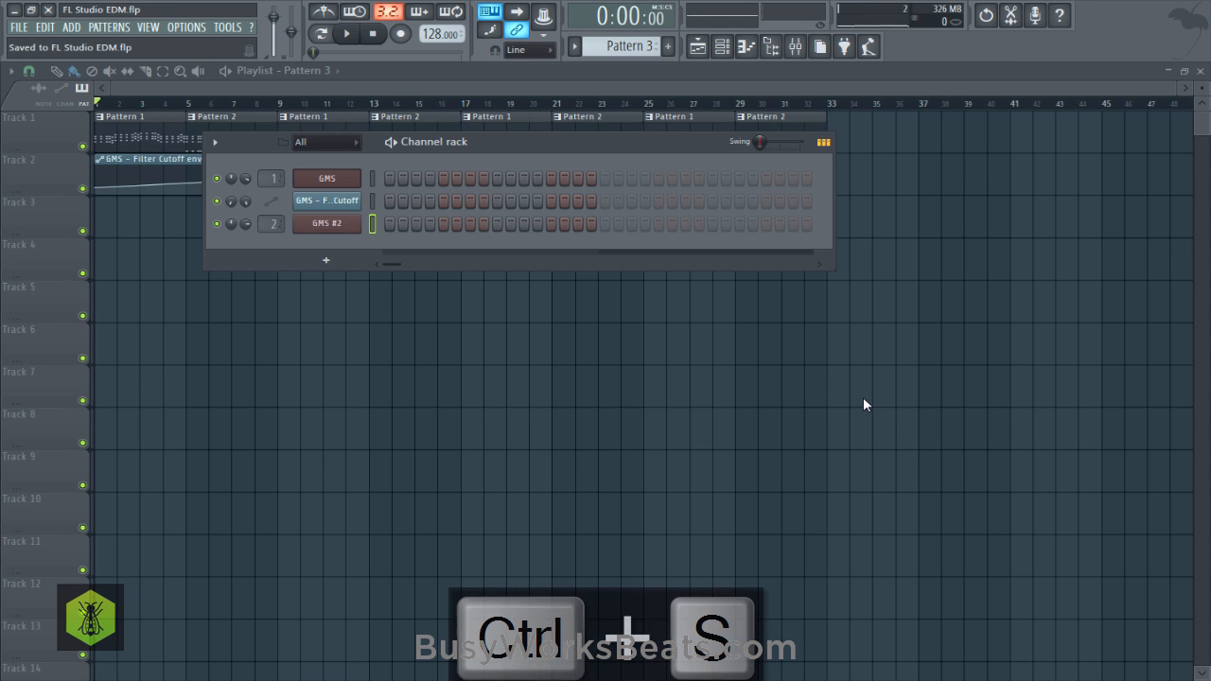
Copy the GMS chord notes from Pattern 2 into the GMS #2 channel of Pattern 3 and save the project.
key("KP_1")
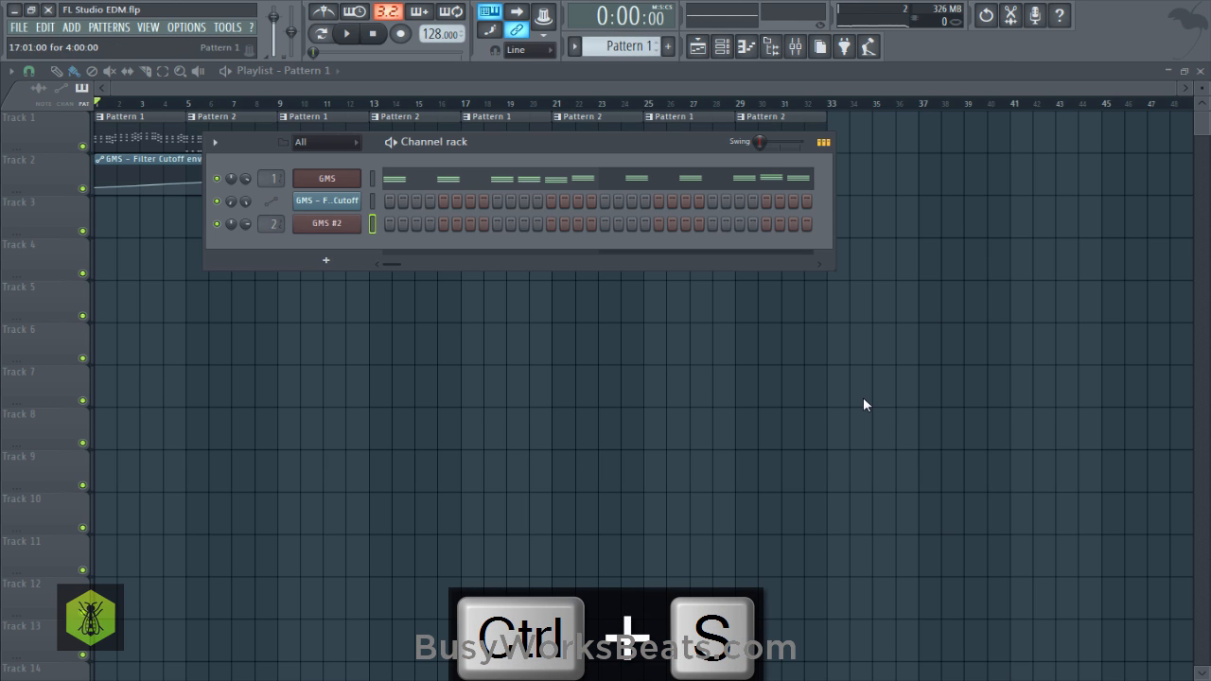
key("Down")
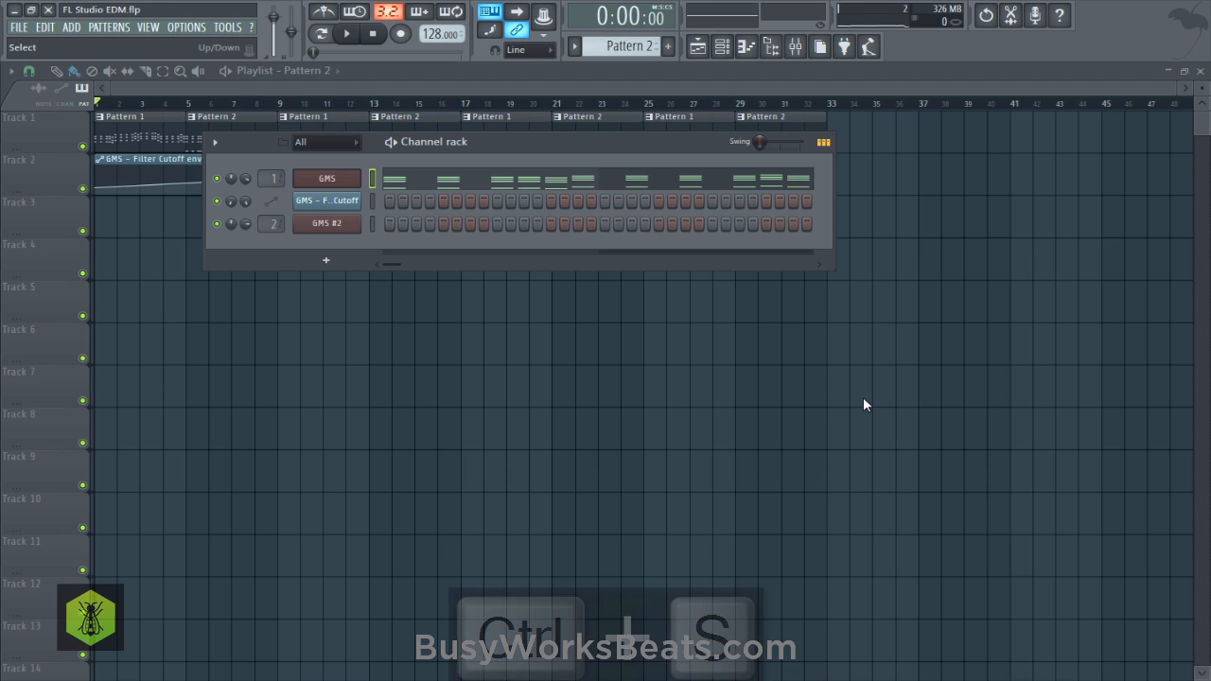
key("ctrl+c")
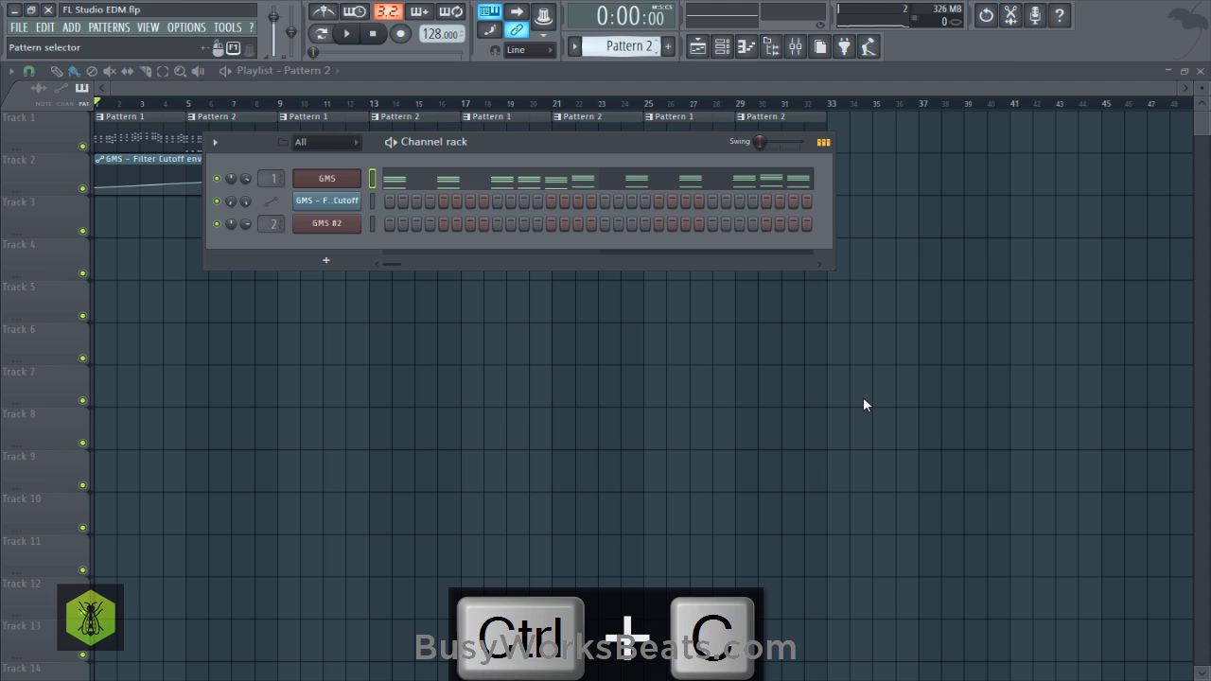
key("KP_Add")
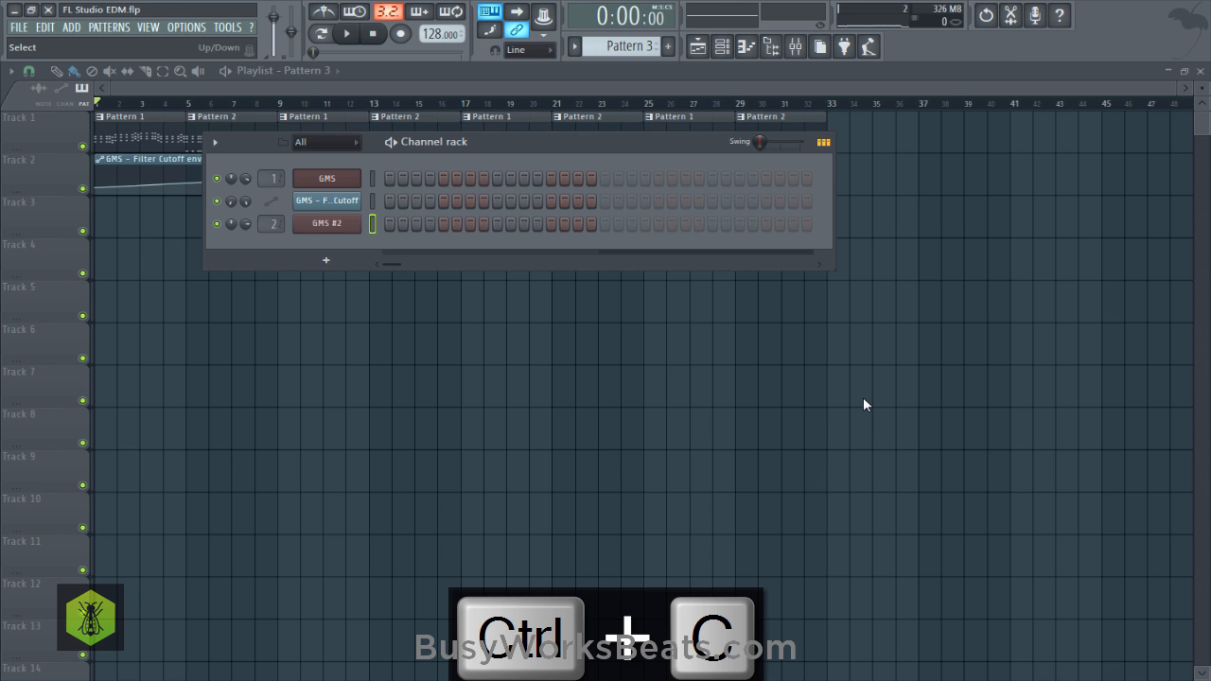
key("ctrl+v")
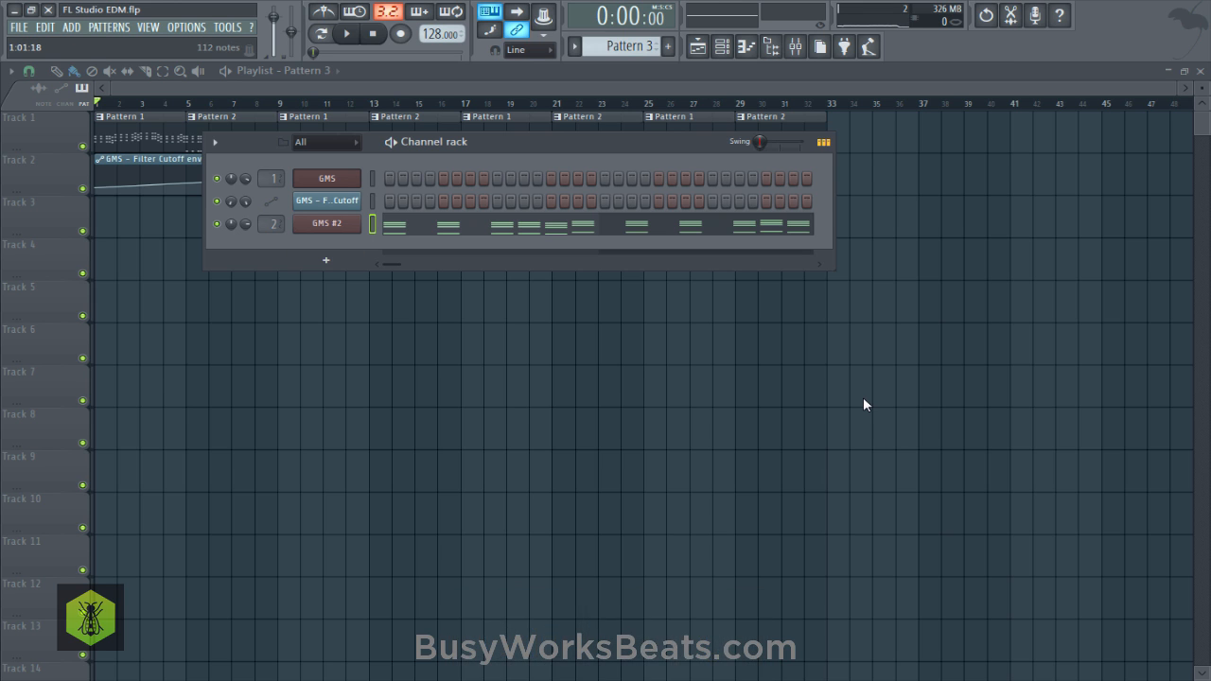
key("ctrl+s")
Delete the upper chord notes of GMS #2 in bars 1 to 4, keeping only the lowest G3 to C4 line.
key("F7")
scroll(863, 405, "up", 5)
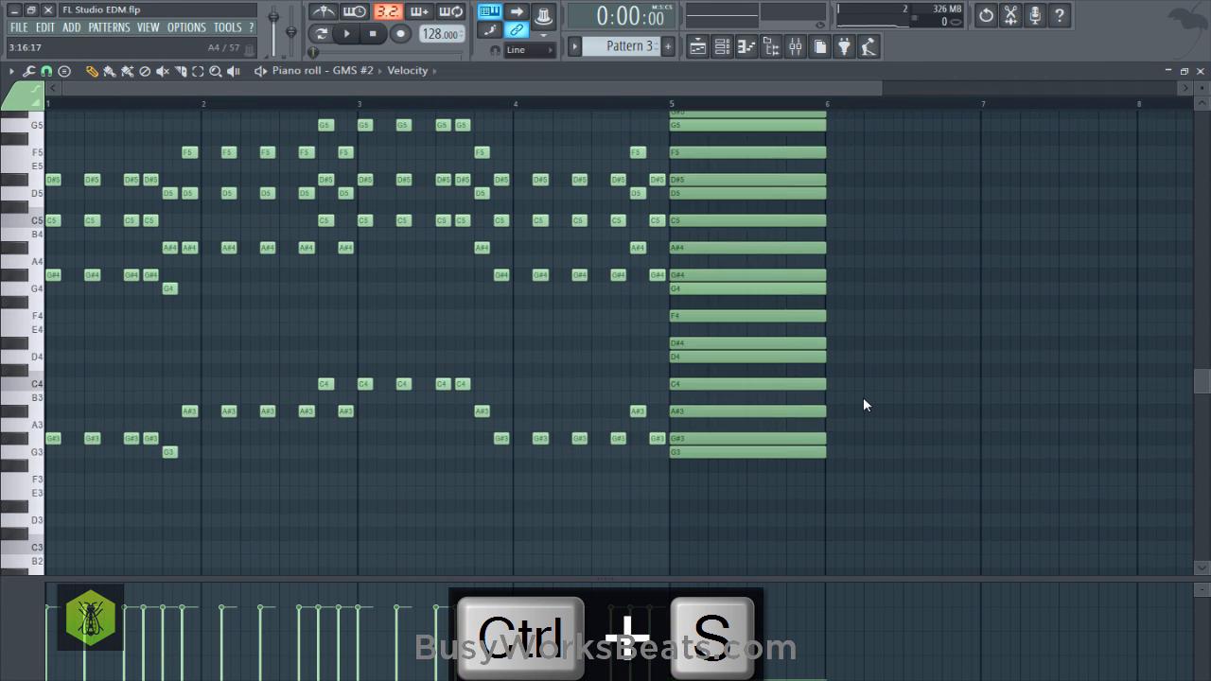
left_click_drag(658, 349, 46, 120)
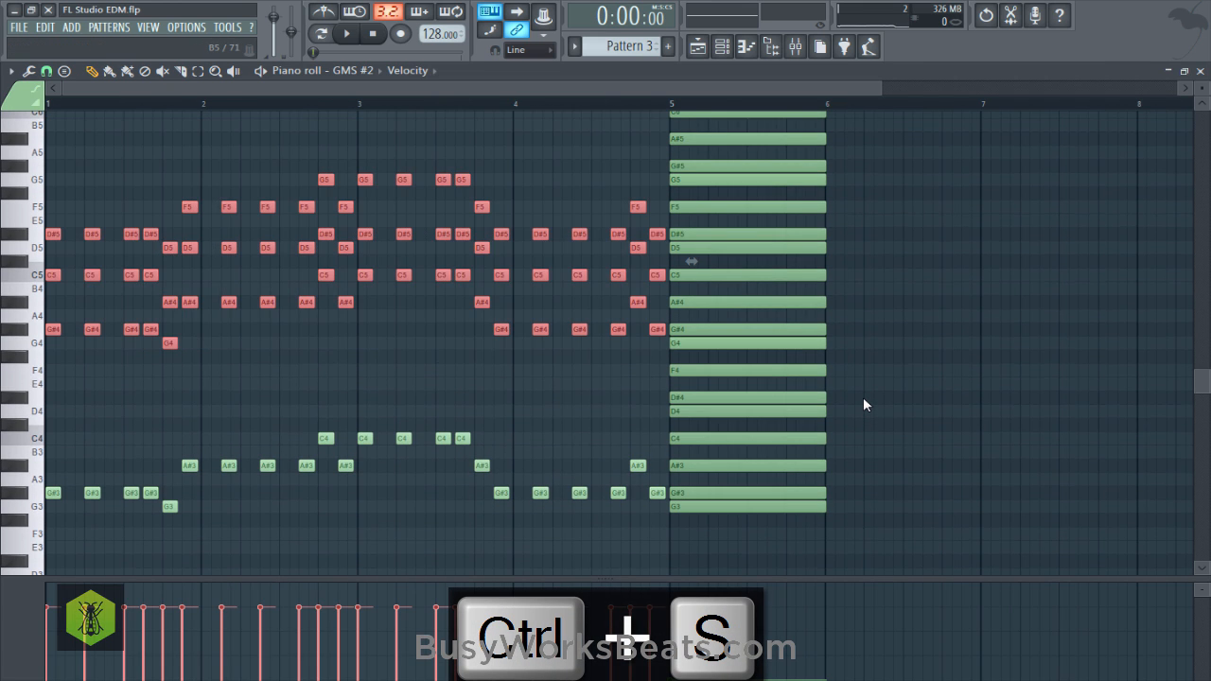
key("Delete")
scroll(864, 405, "down", 1)
scroll(863, 405, "down", 1)
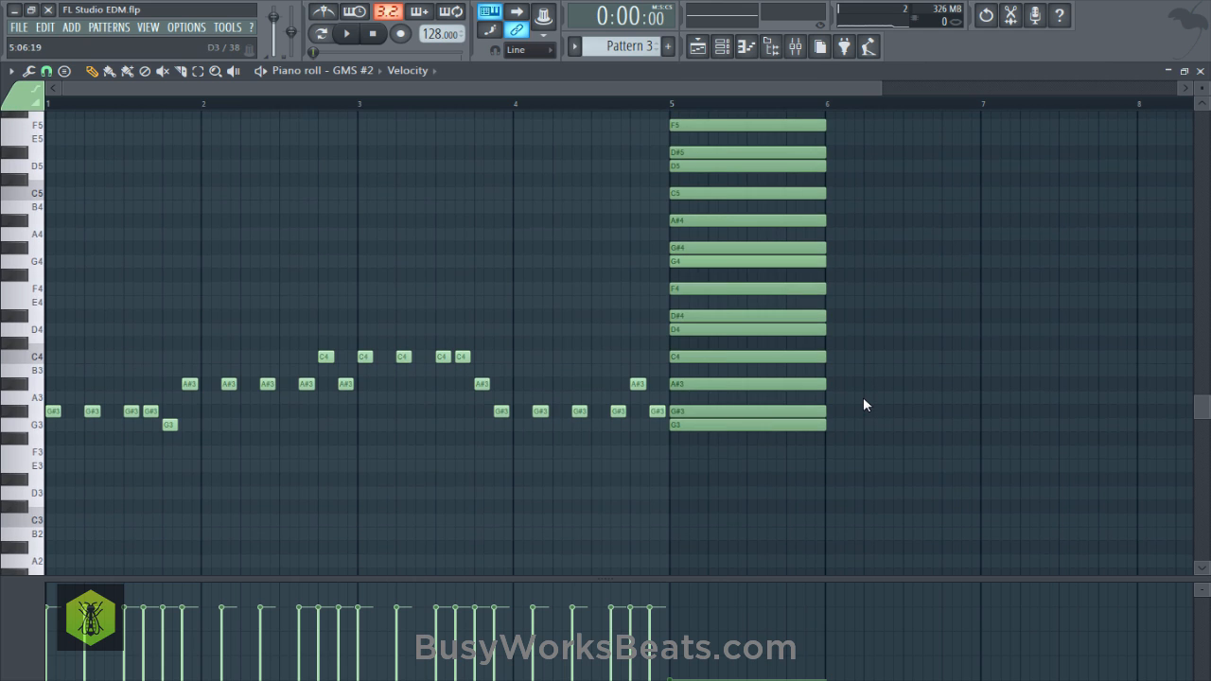
Save the project and apply legato to all GMS #2 notes so each one extends to the next.
left_click_drag(725, 499, 688, 112)
left_click(863, 405)
key("ctrl+s")
key("ctrl+a")
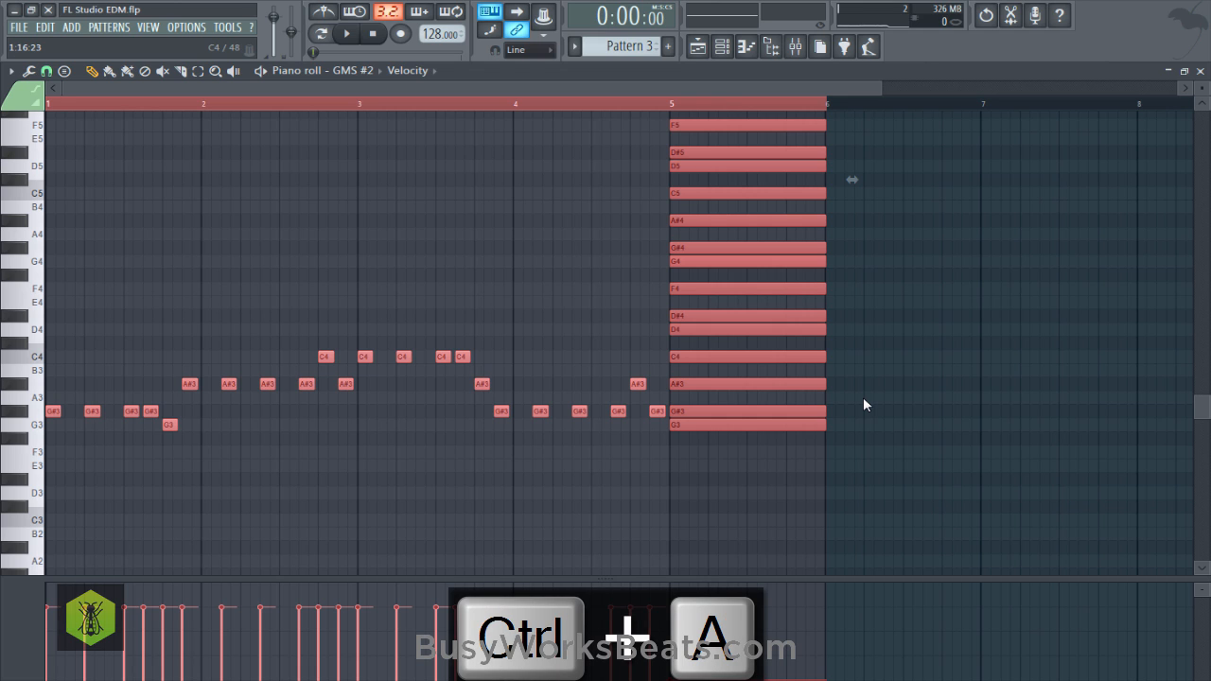
left_click_drag(152, 413, 47, 397)
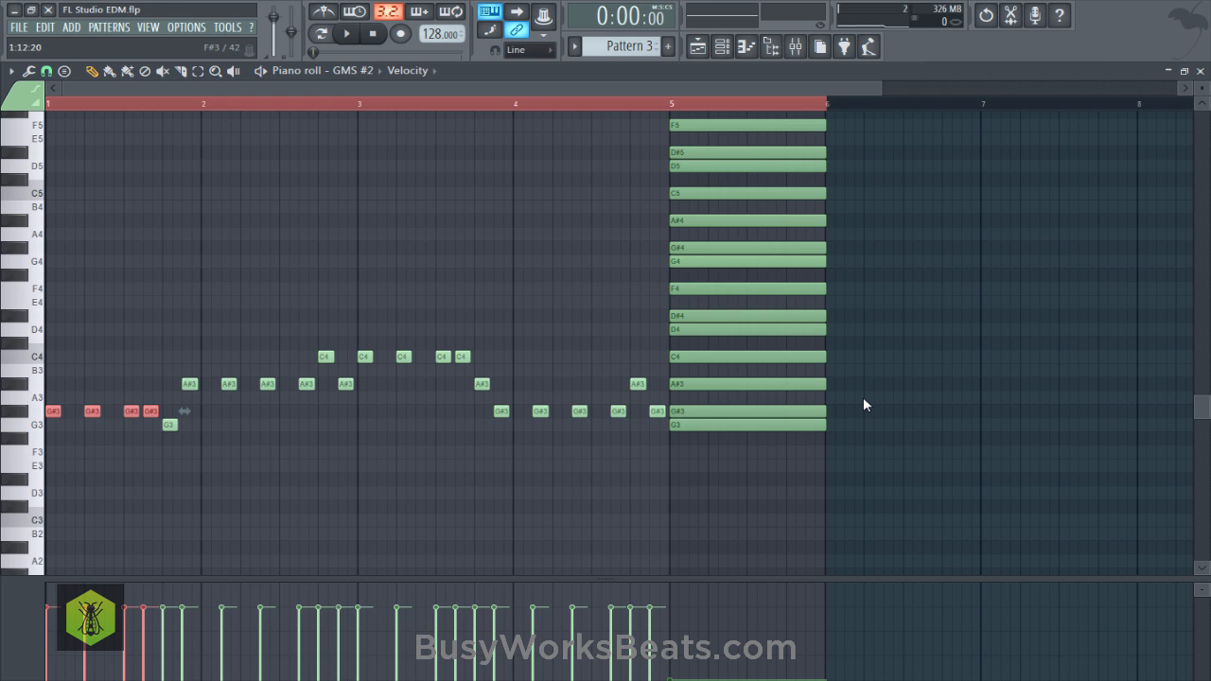
key("ctrl+a")
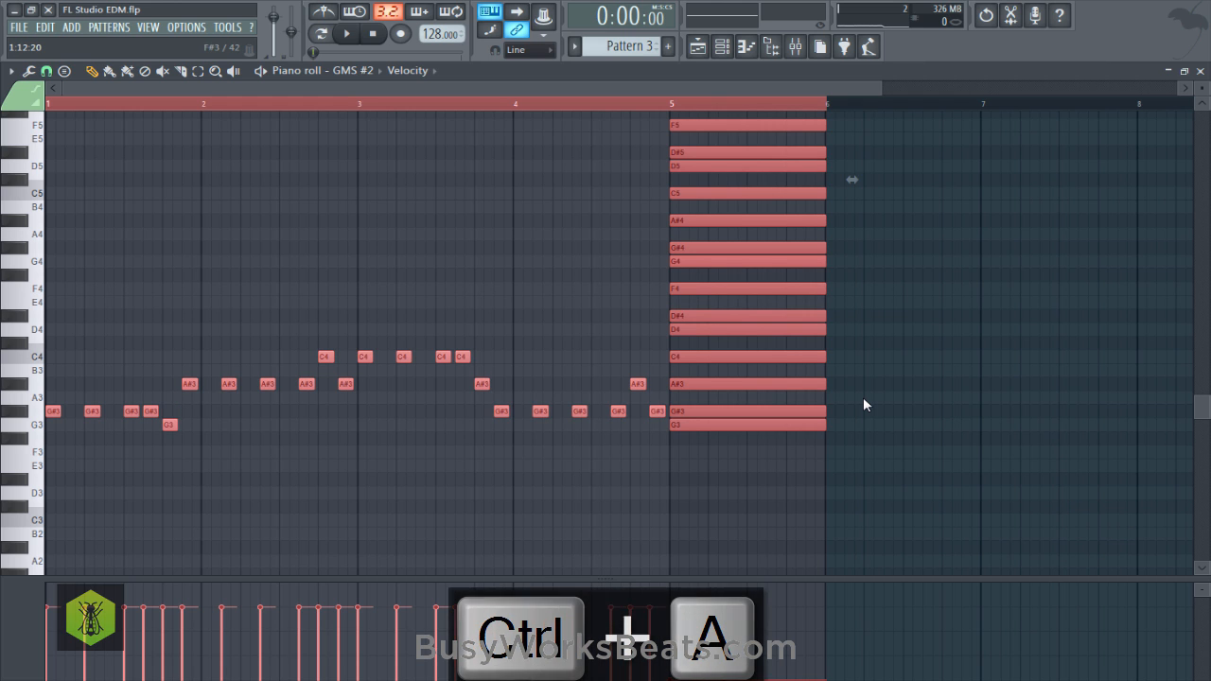
key("alt+l")
key("Return")
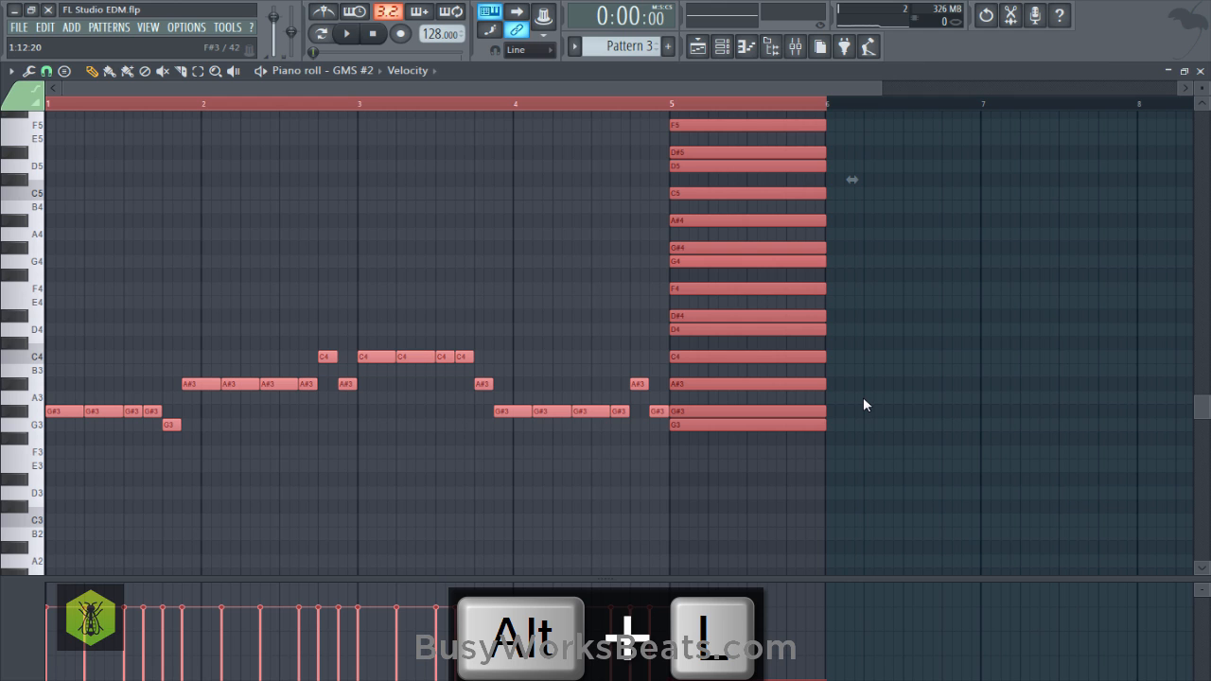
Glue the touching same-pitch notes together and shorten the last G#3 note to end at bar 5.
key("ctrl+g")
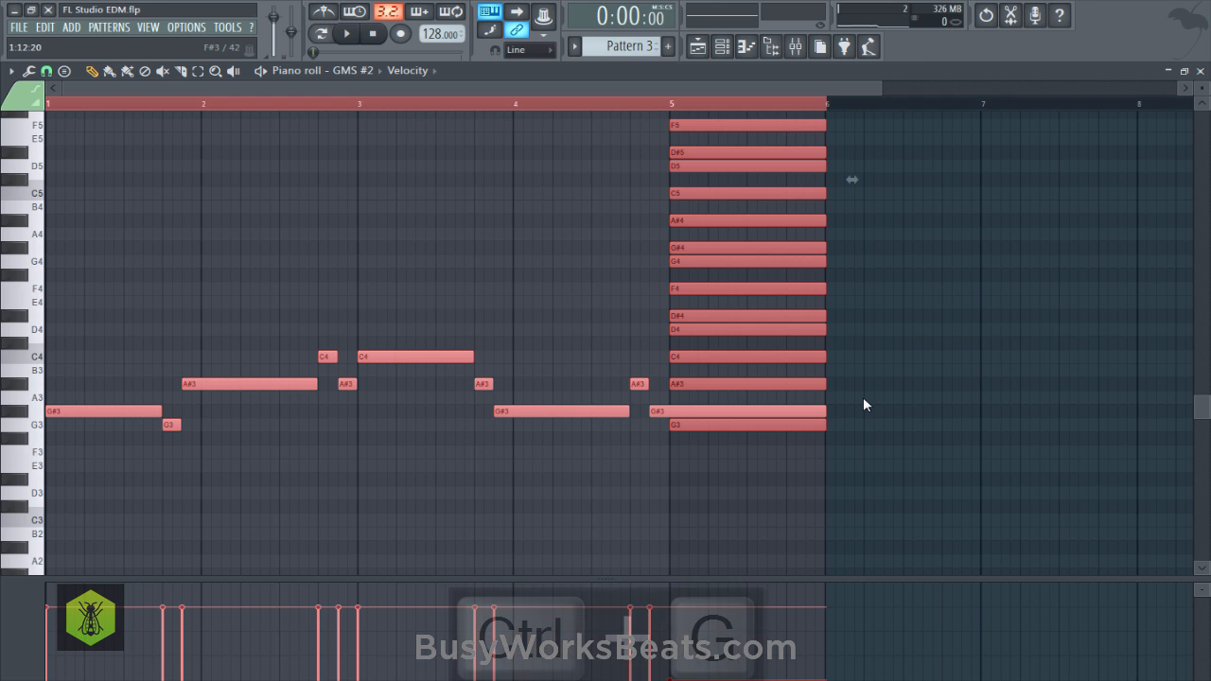
key("Return")
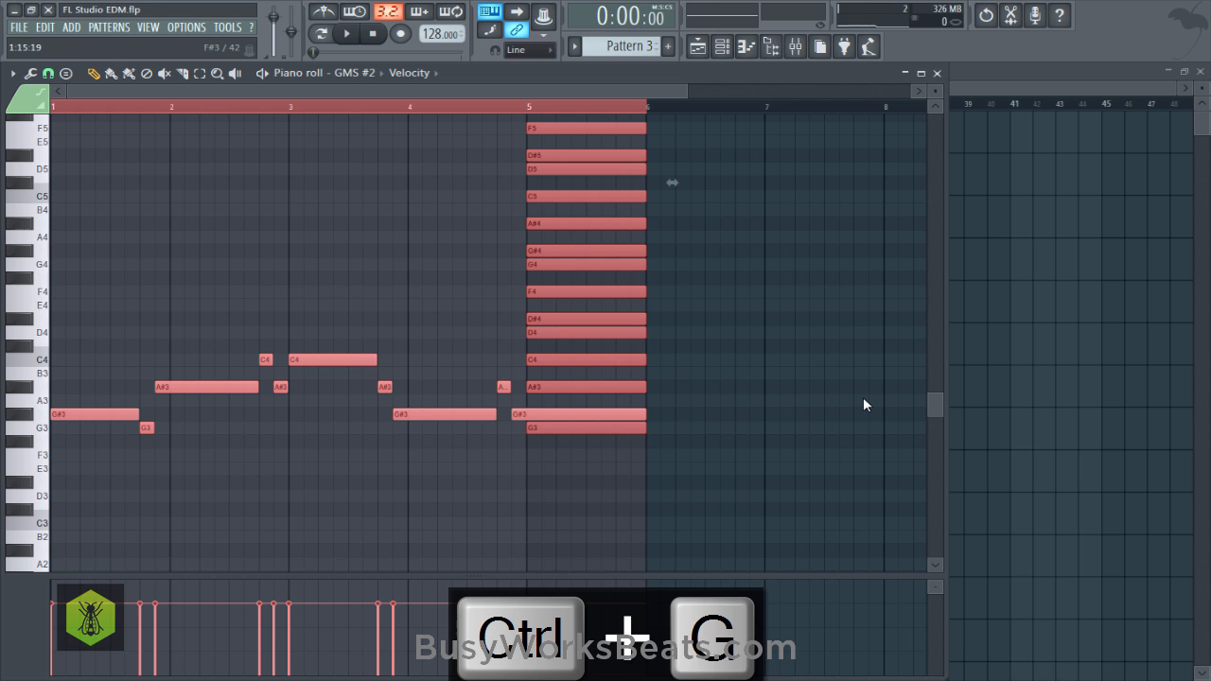
key("Return")
left_click(863, 405)
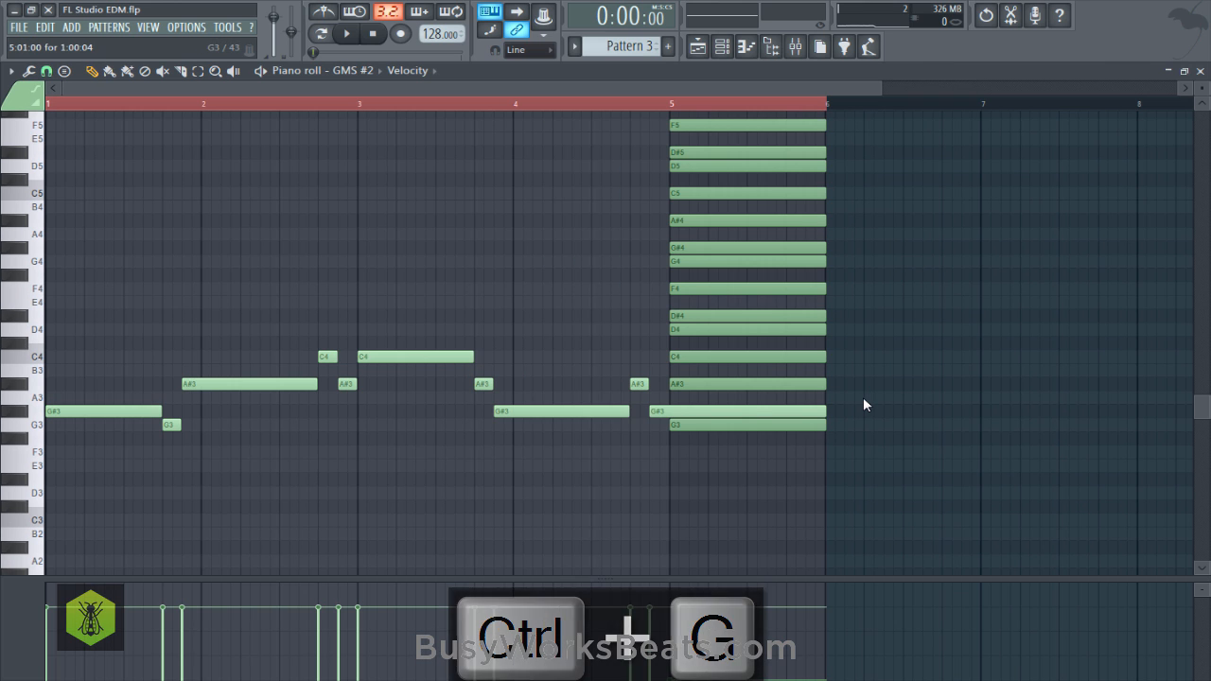
left_click_drag(823, 411, 708, 400)
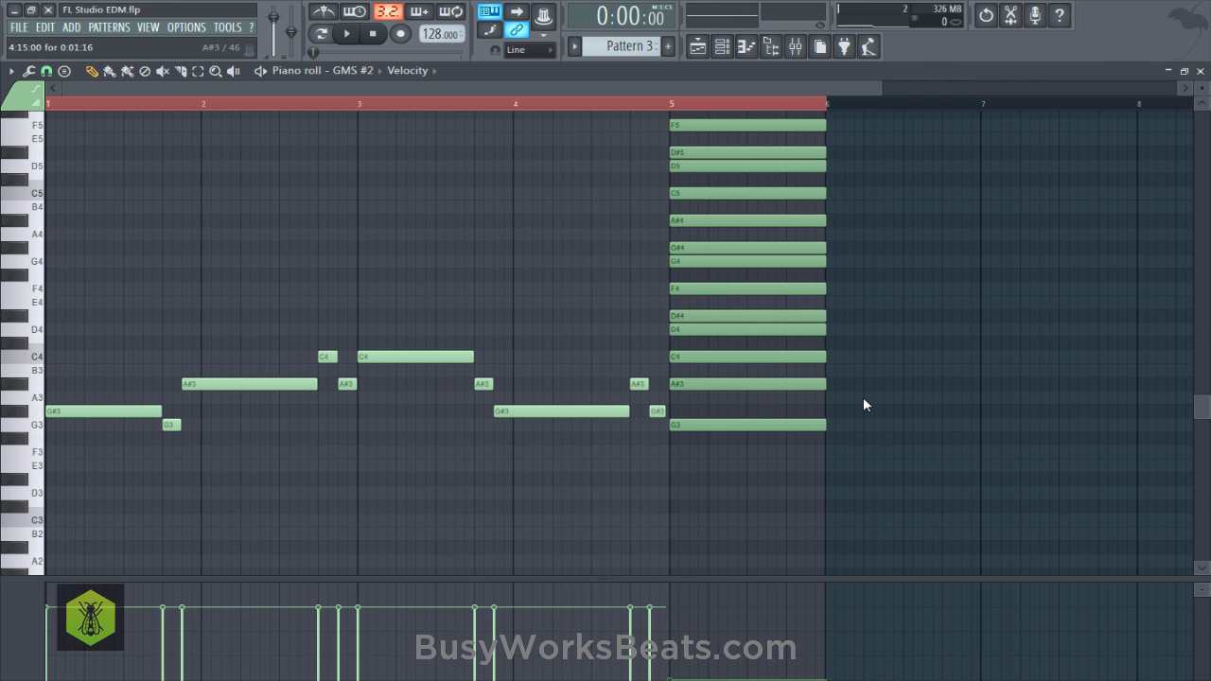
Place Pattern 3 on Track 3 at bar 17 as a four-bar clip, repeat it up to bar 33 and save.
key("F5")
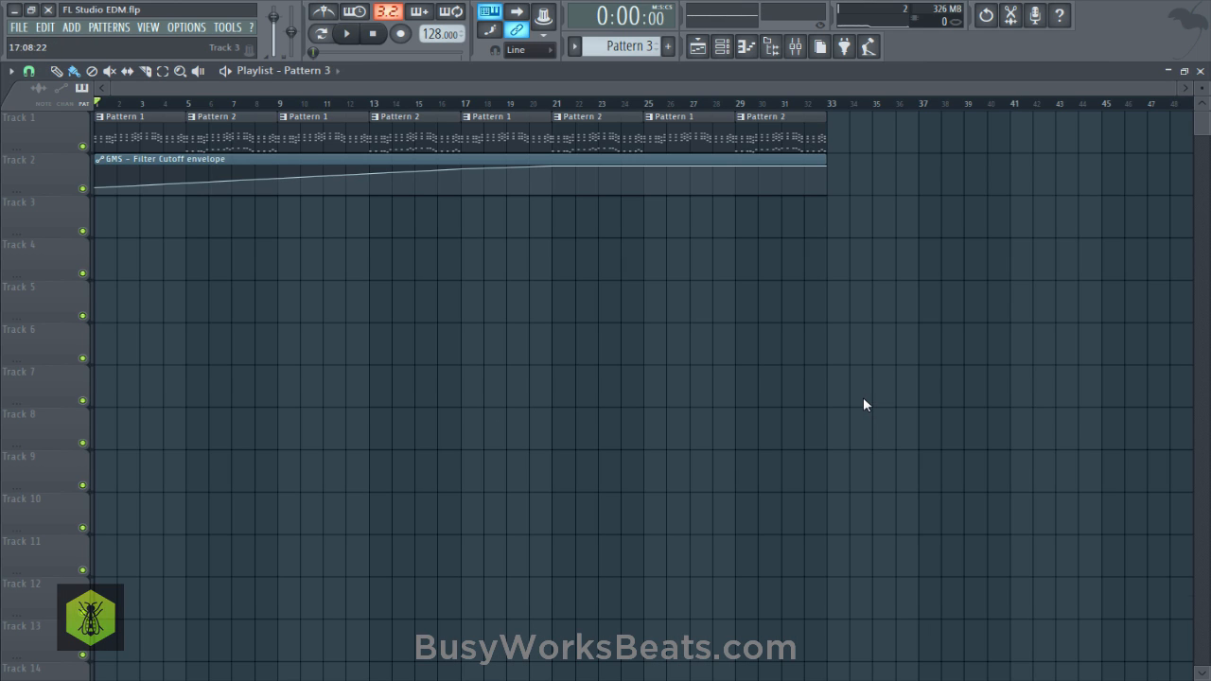
key("ctrl+s")
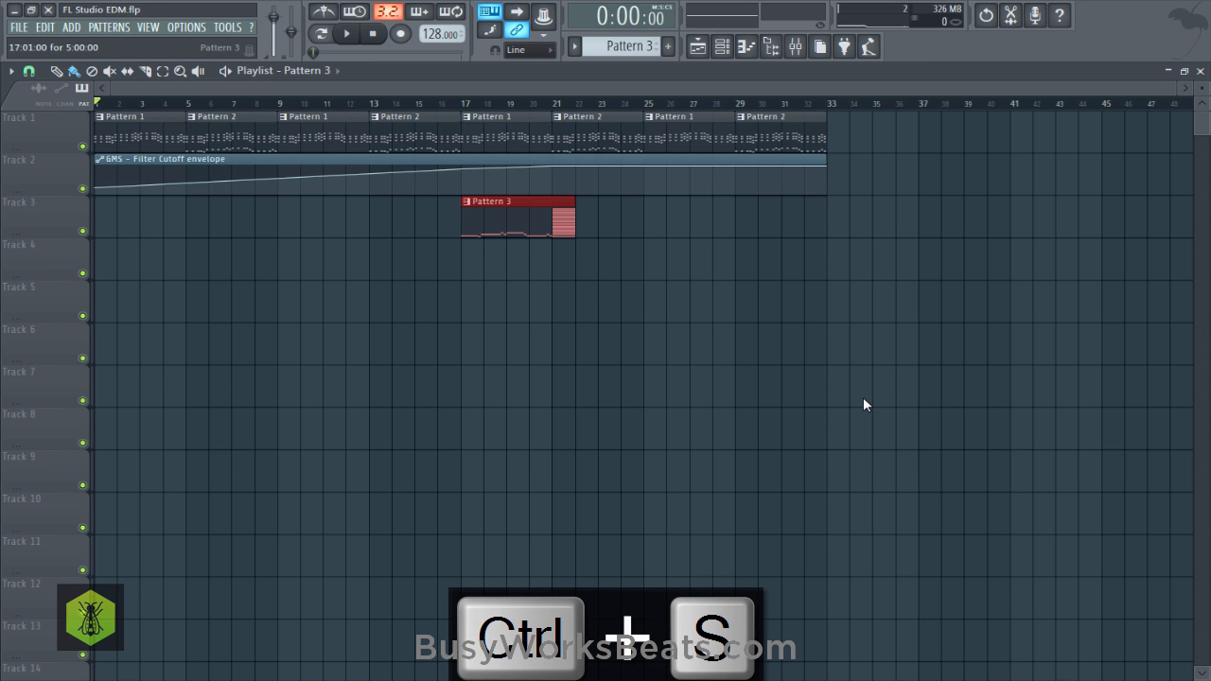
key("ctrl+b")
key("ctrl+b")
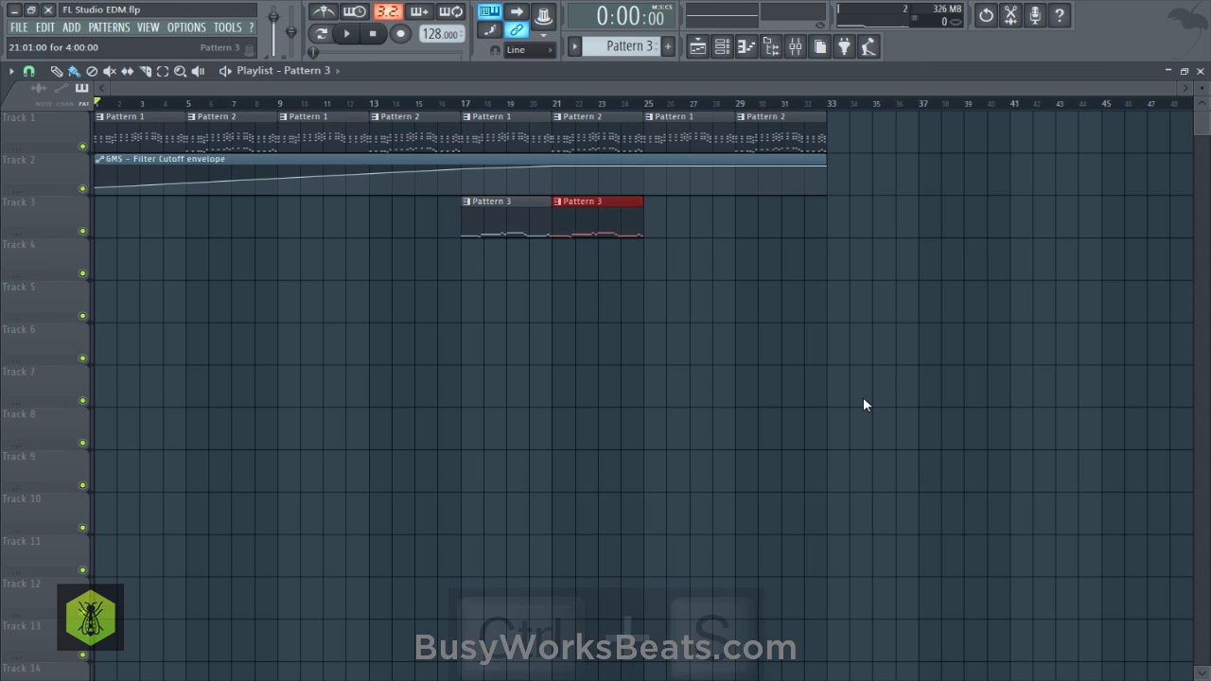
key("ctrl+b")
key("ctrl+s")
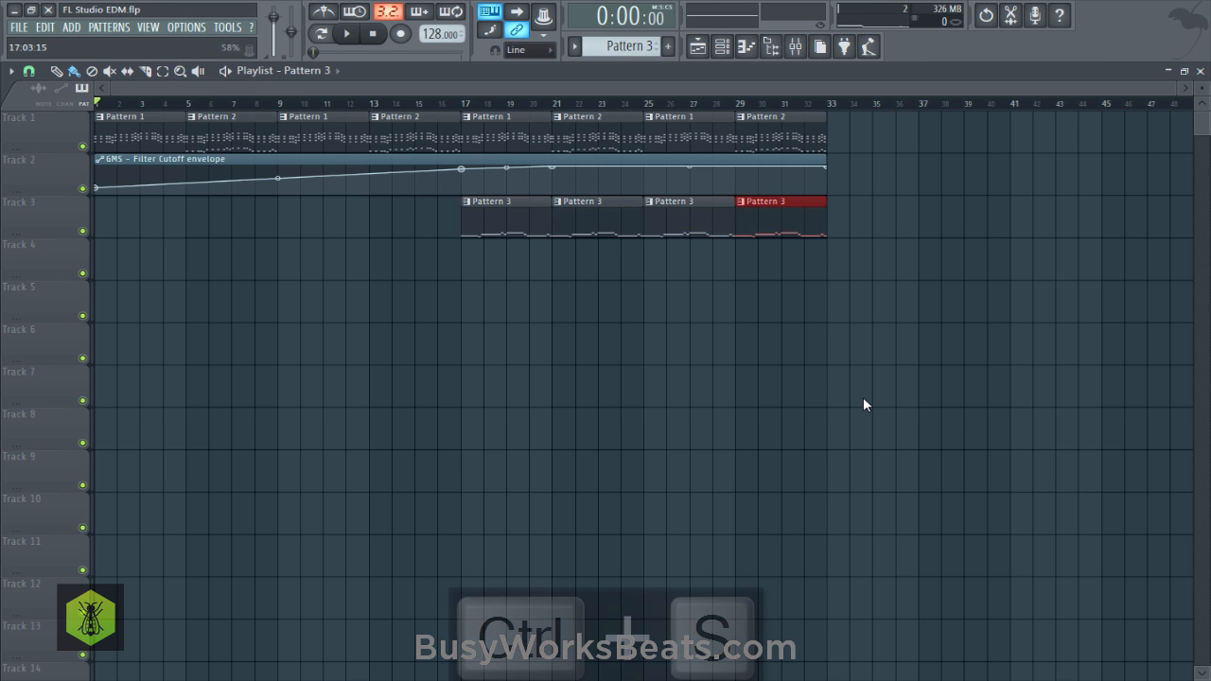
Transpose all GMS #2 notes in Pattern 3 up one octave and save the project.
key("F6")
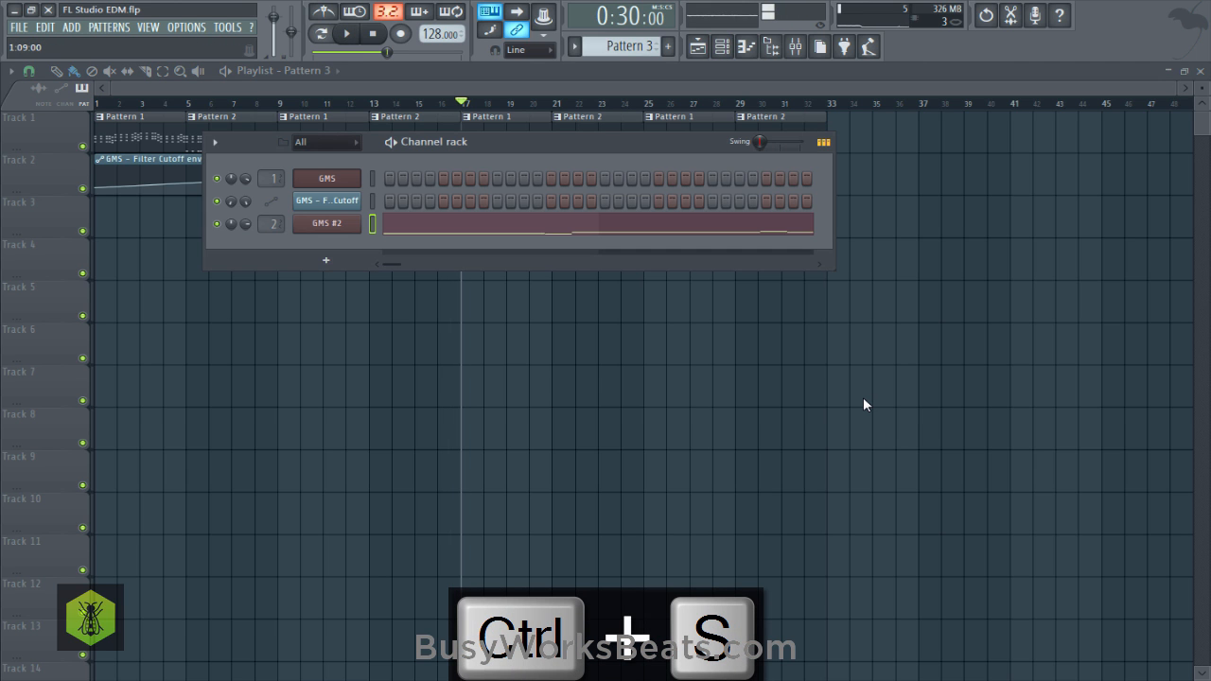
key("F7")
key("ctrl+a")
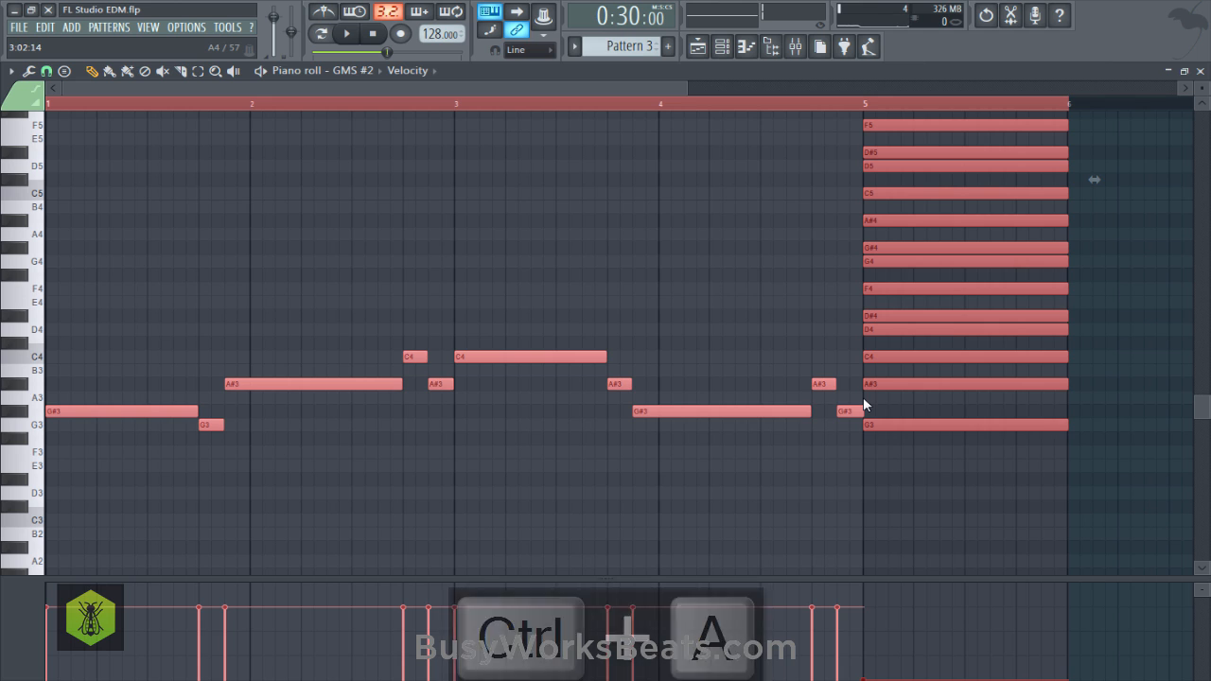
key("ctrl+Up")
key("ctrl+s")
key("ctrl+d")
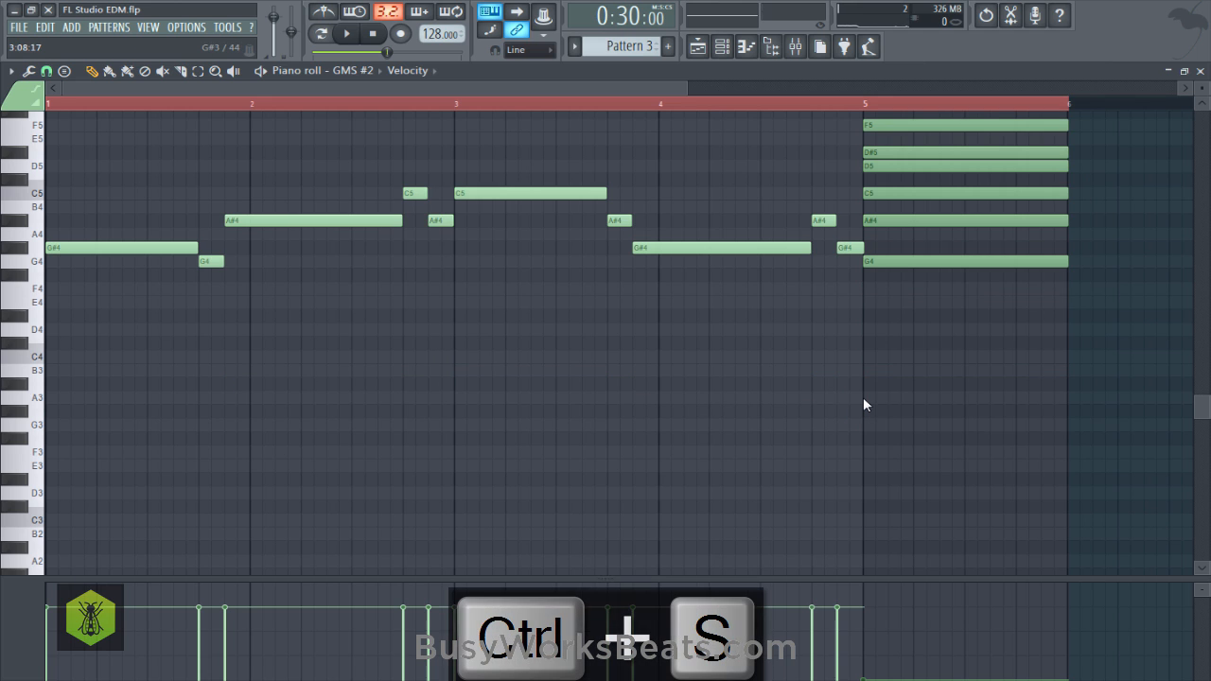
scroll(863, 405, "up", 3)
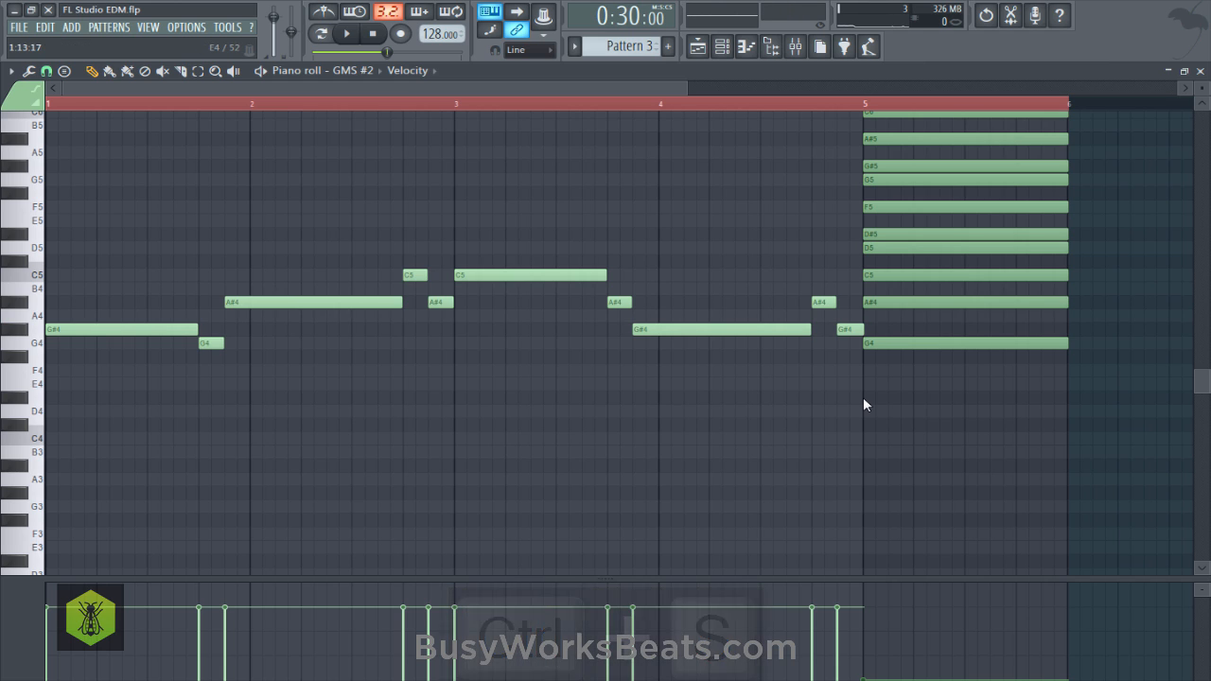
key("ctrl+s")
Play the song from bar 17 and check how the GMS #2 line sounds against the chords.
key("F5")
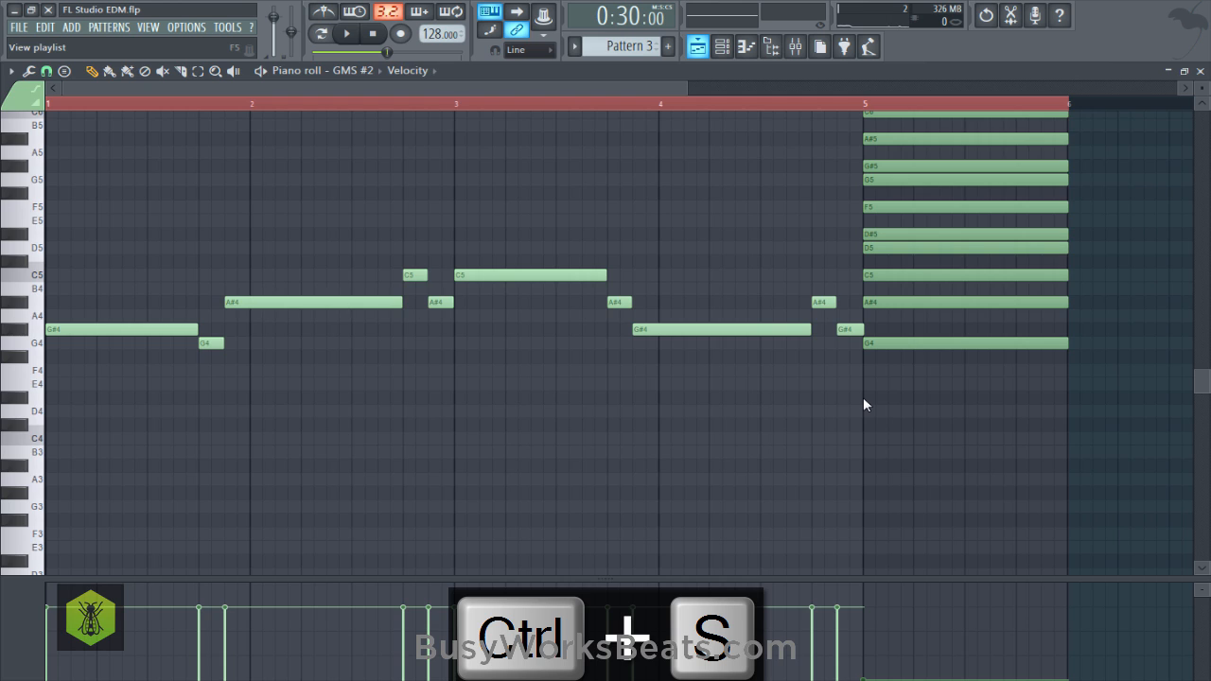
key("F5")
key("space")
key("F6")
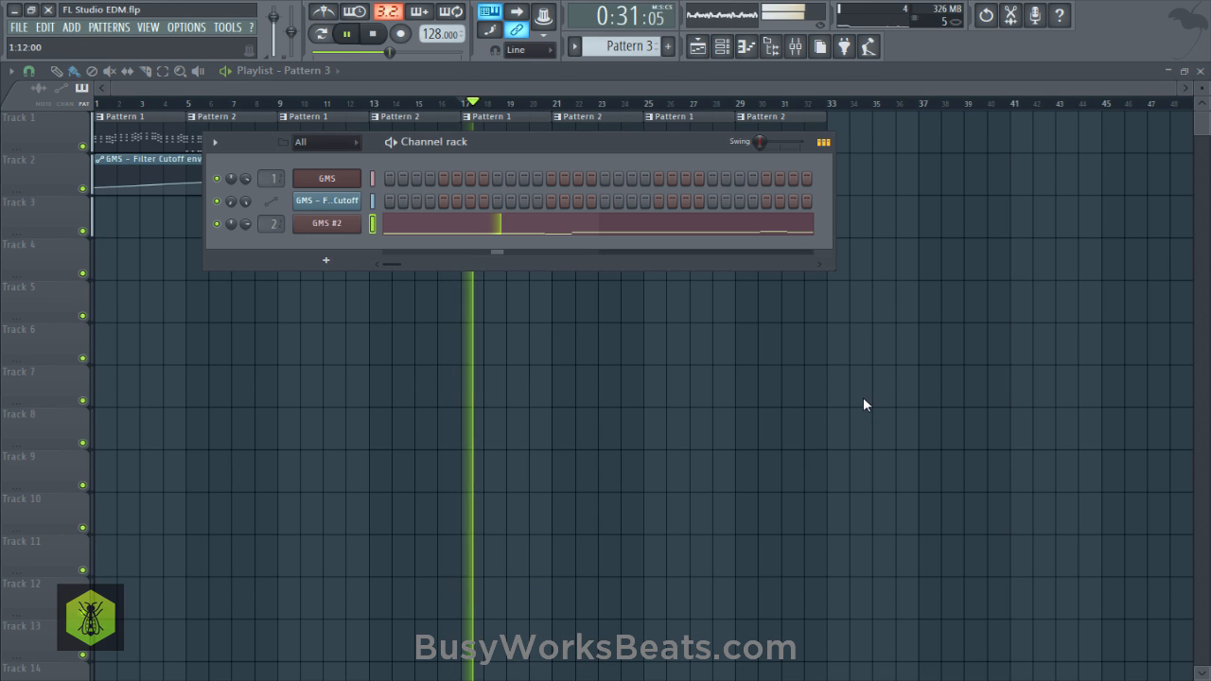
key("F7")
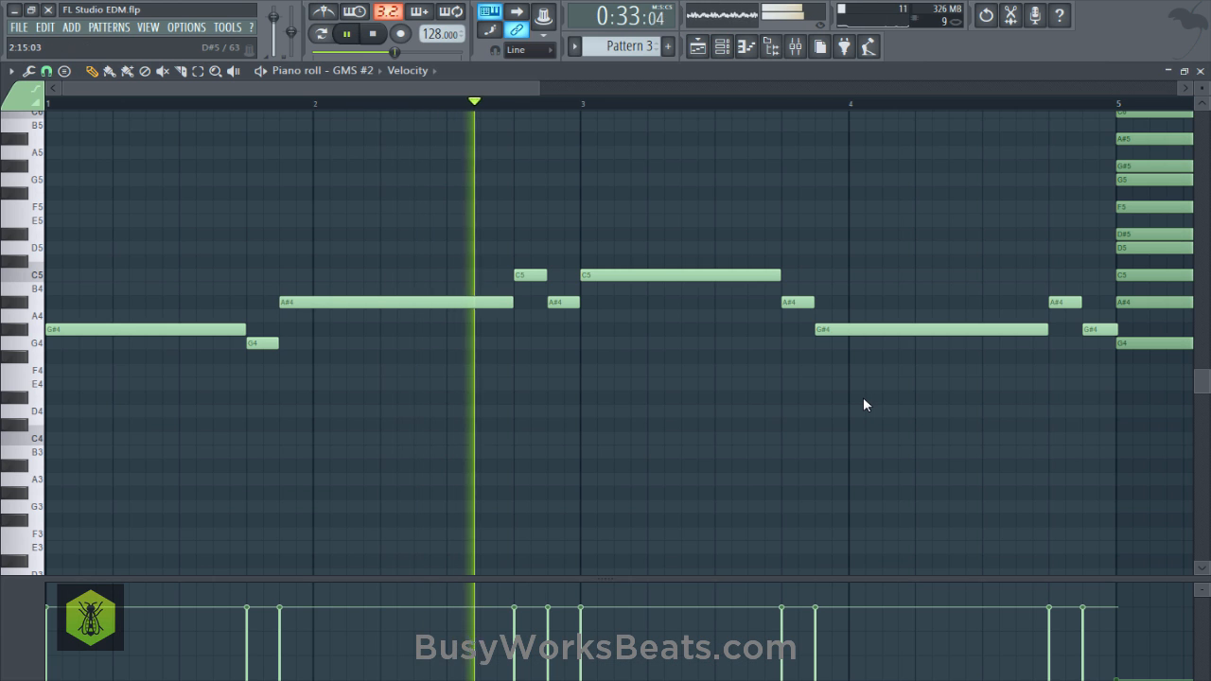
key("space")
key("ctrl+s")
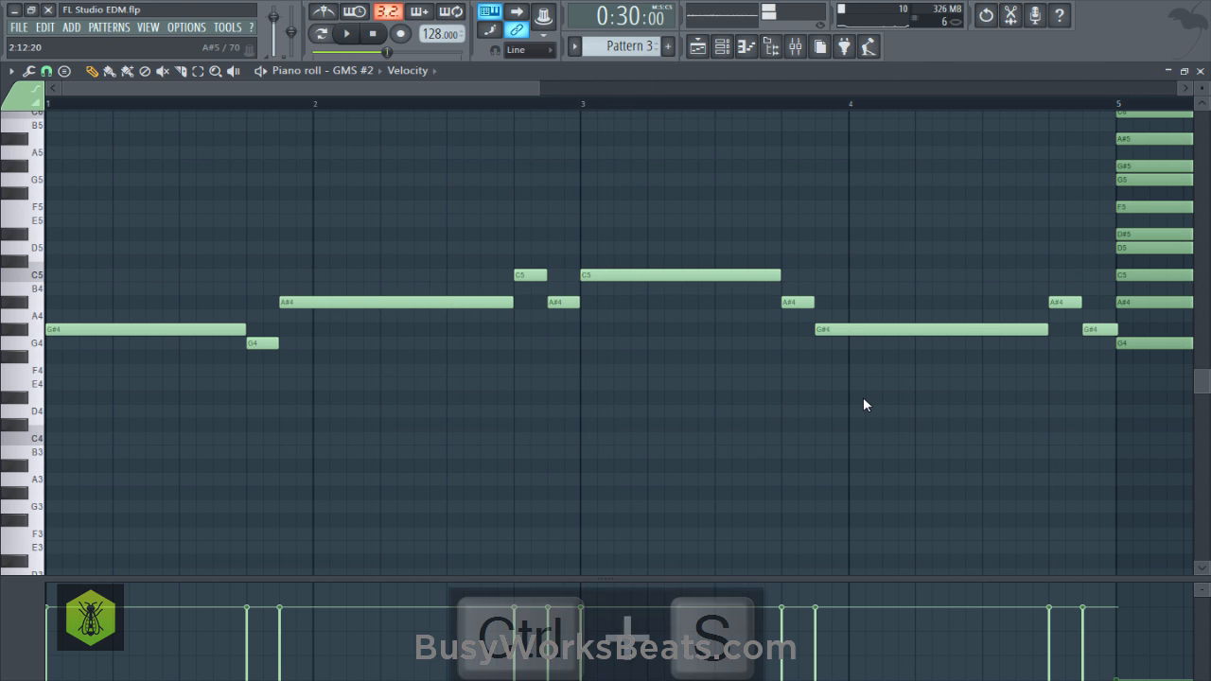
key("space")
scroll(863, 405, "down", 4)
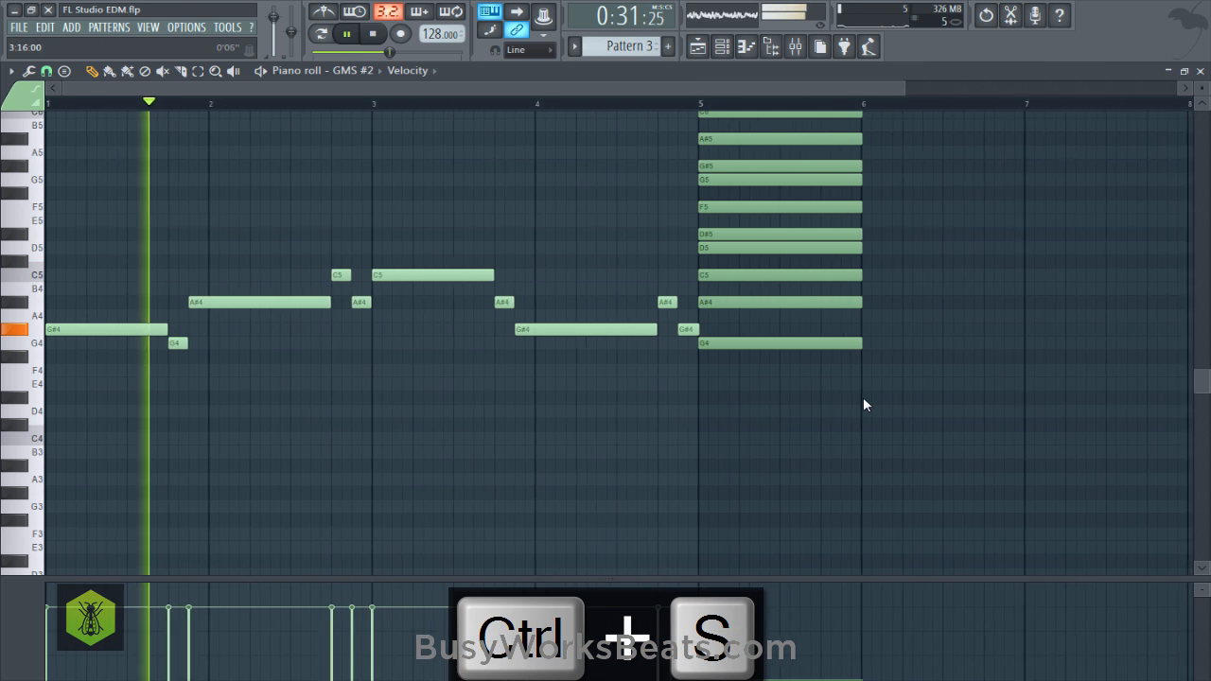
scroll(863, 404, "down", 1)
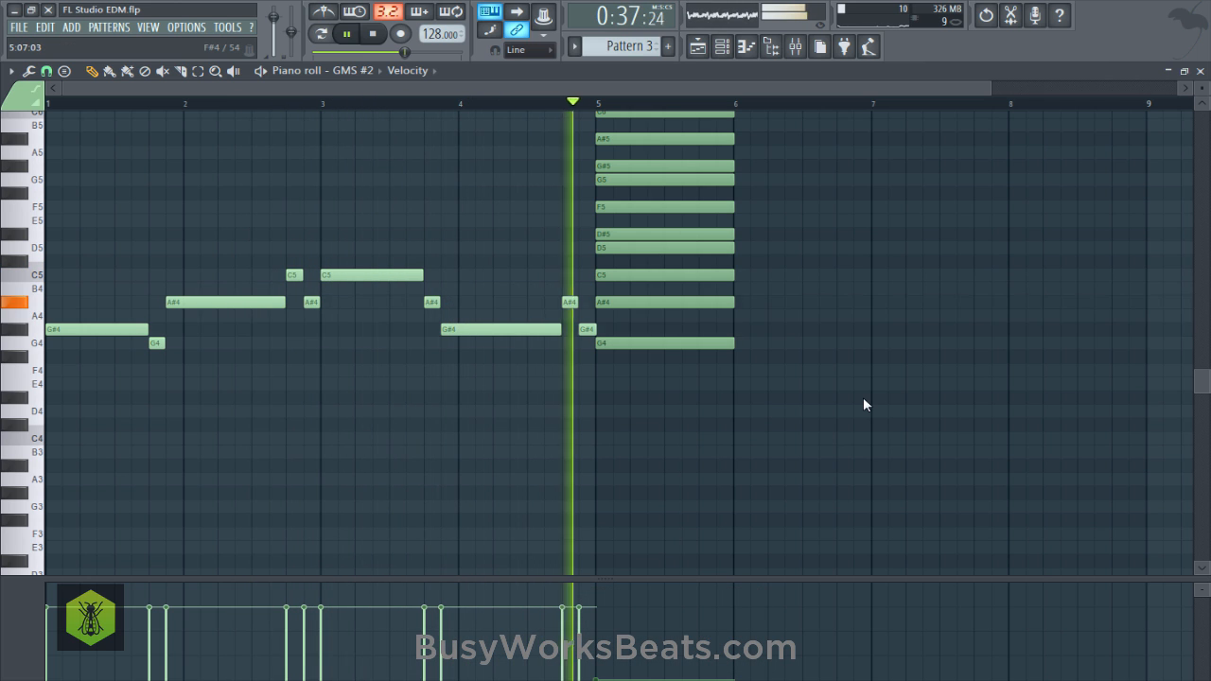
key("space")
Save the project and make the Pattern 3 clip at bar 21 on Track 3 unique.
key("F5")
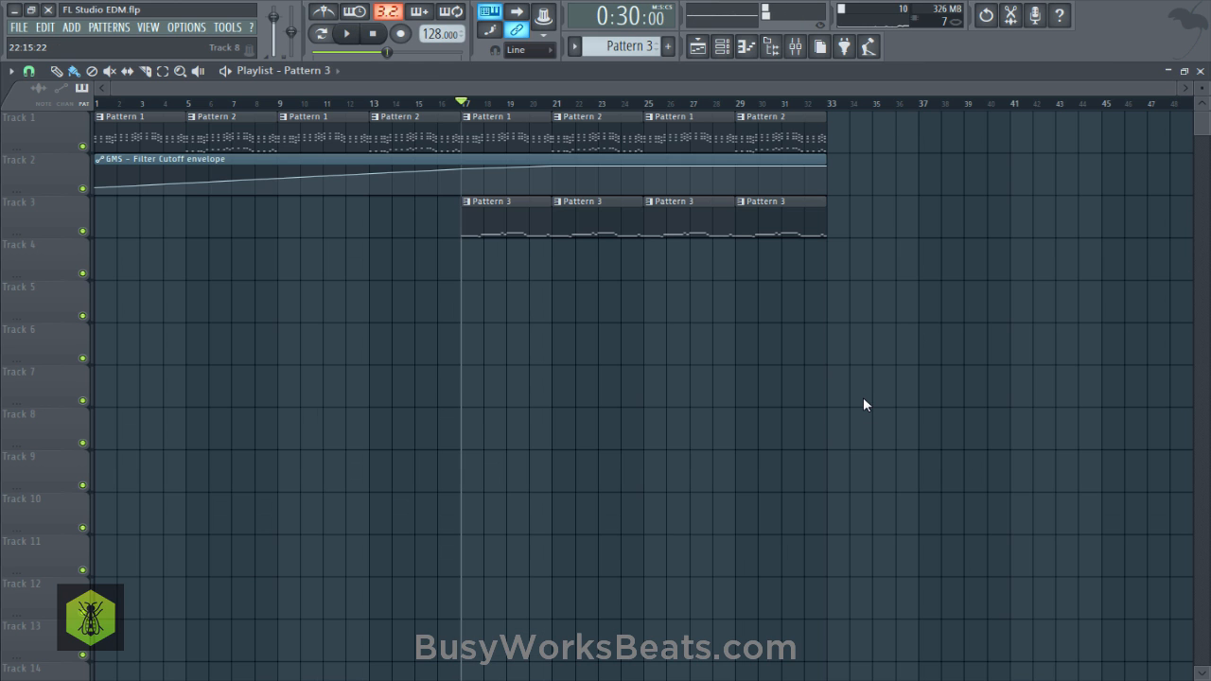
key("ctrl+s")
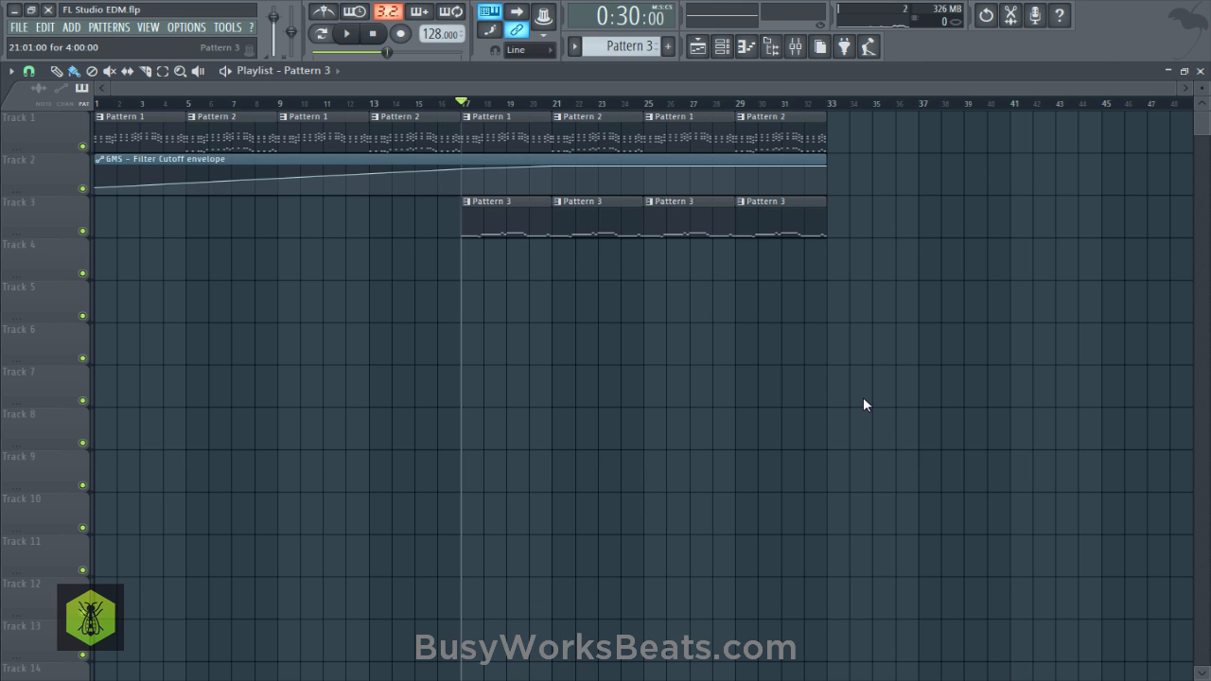
left_click(558, 201)
left_click(596, 286)
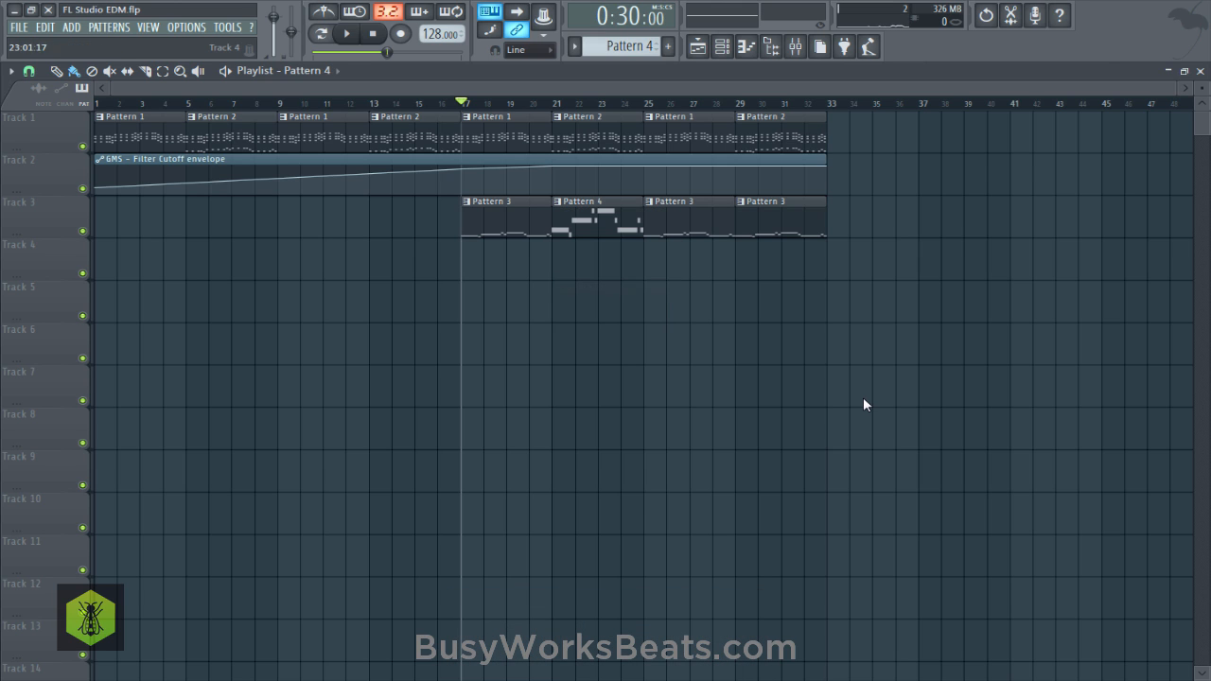
Set the source pattern of the Track 3 clip at bar 29 to Pattern 4, selecting it together with the bar 21 clip.
left_click(609, 218, "ctrl")
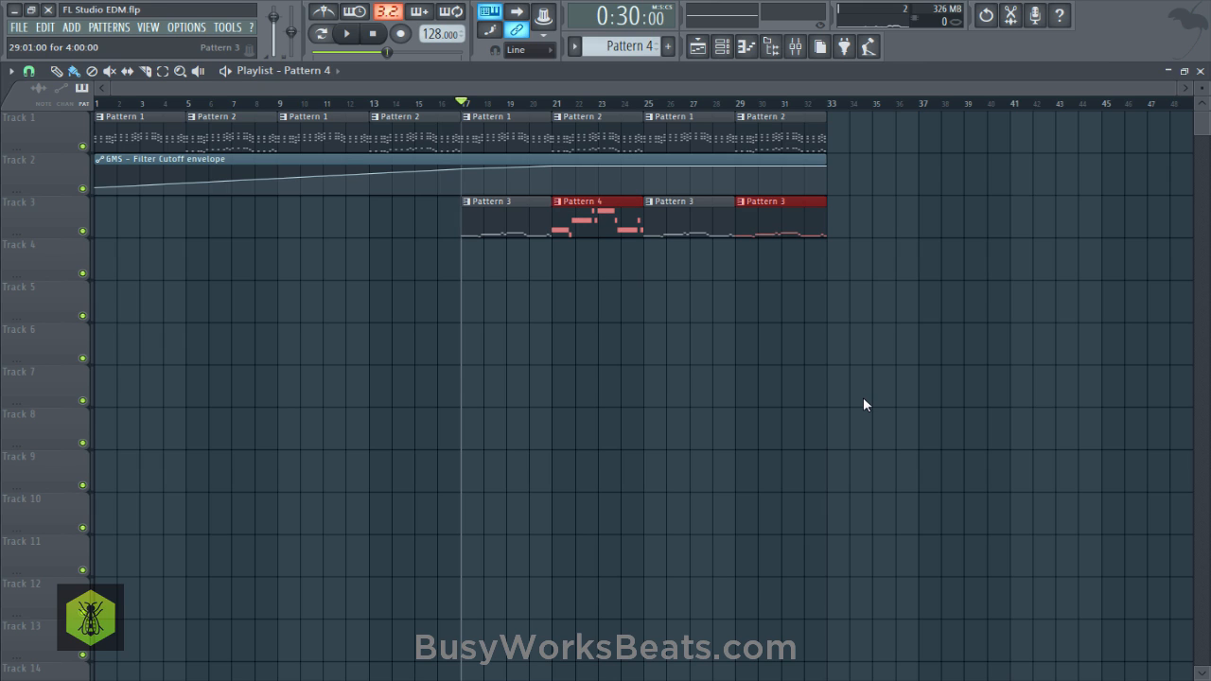
left_click(742, 202)
mouse_move(816, 244)
left_click(889, 287)
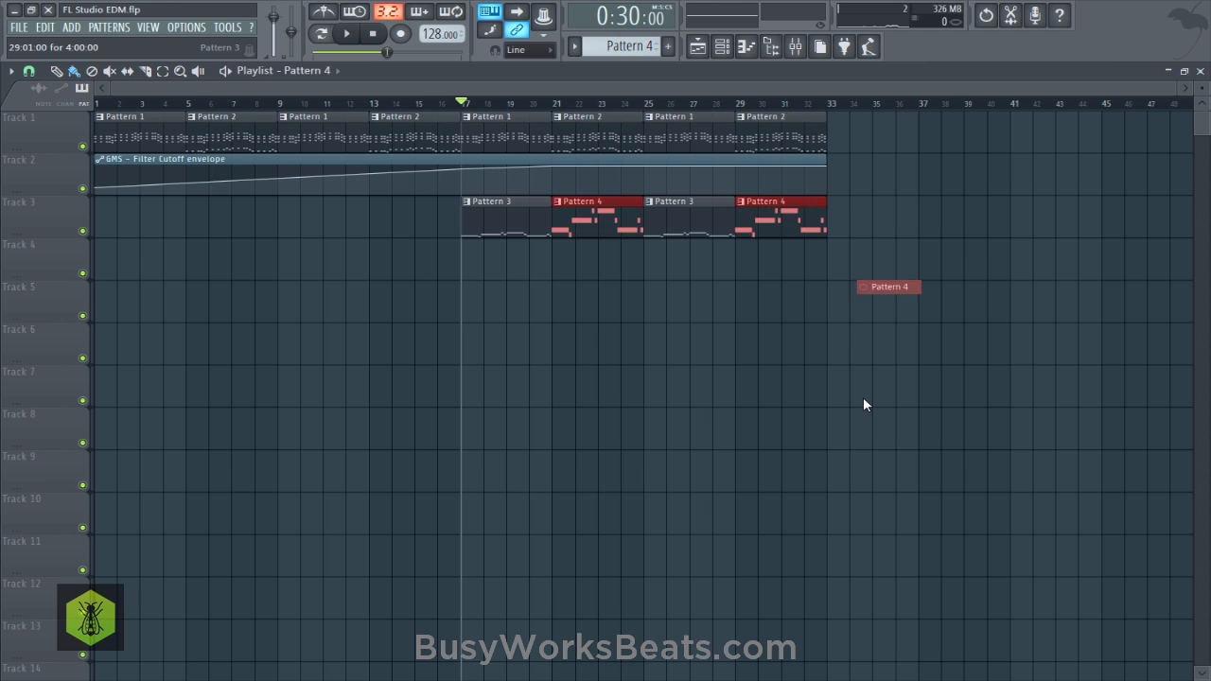
Save the project, limit playback to bars 21–25, and open the GMS #2 notes of Pattern 4 in the piano roll.
key("ctrl+s")
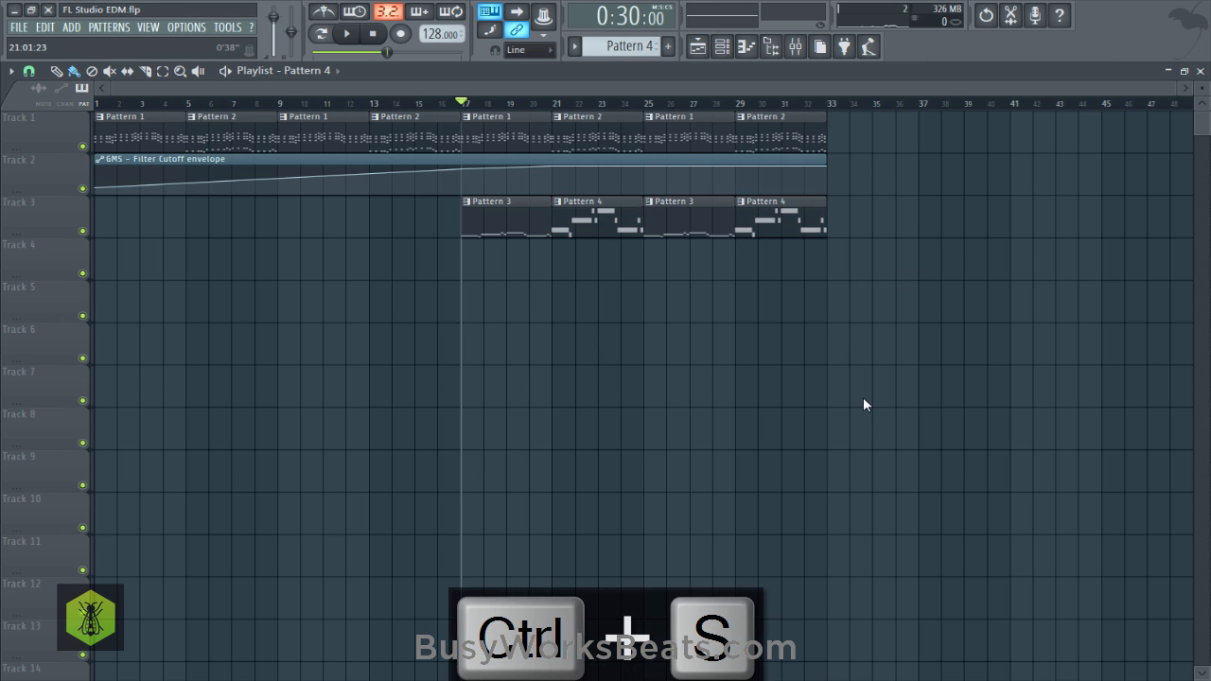
left_click_drag(553, 103, 643, 103)
left_click(722, 46)
left_click(614, 223)
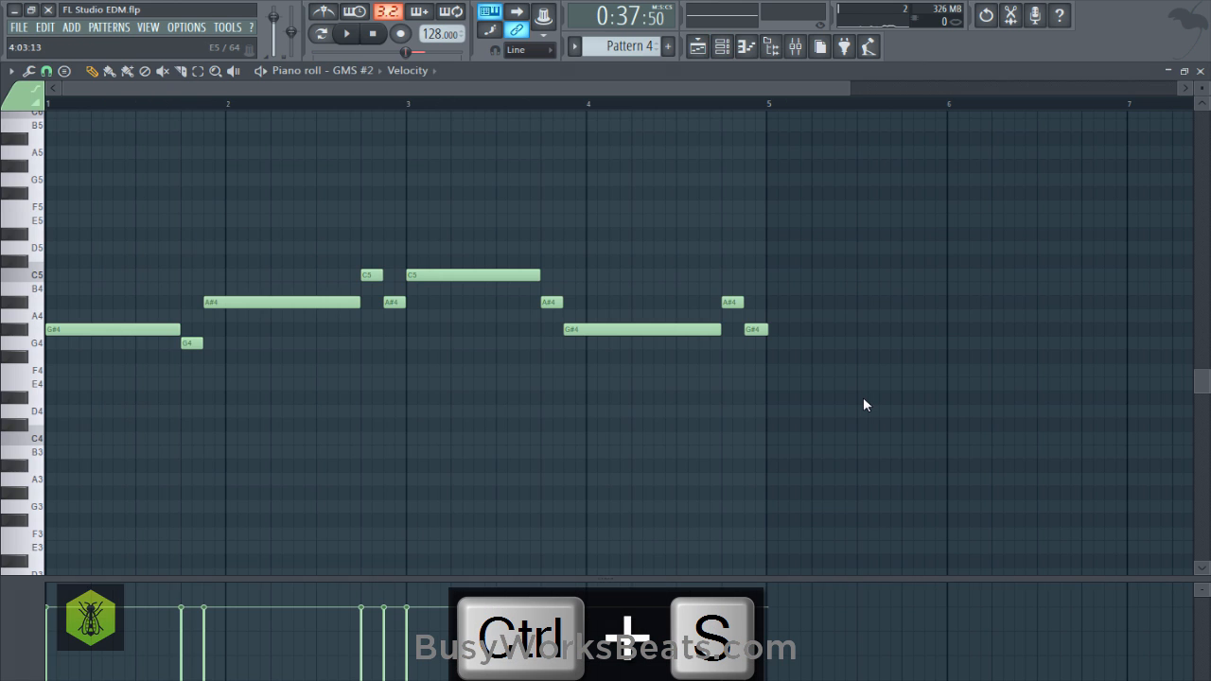
Play back the GMS #2 line of Pattern 4 to check its ending, and save the project.
key("space")
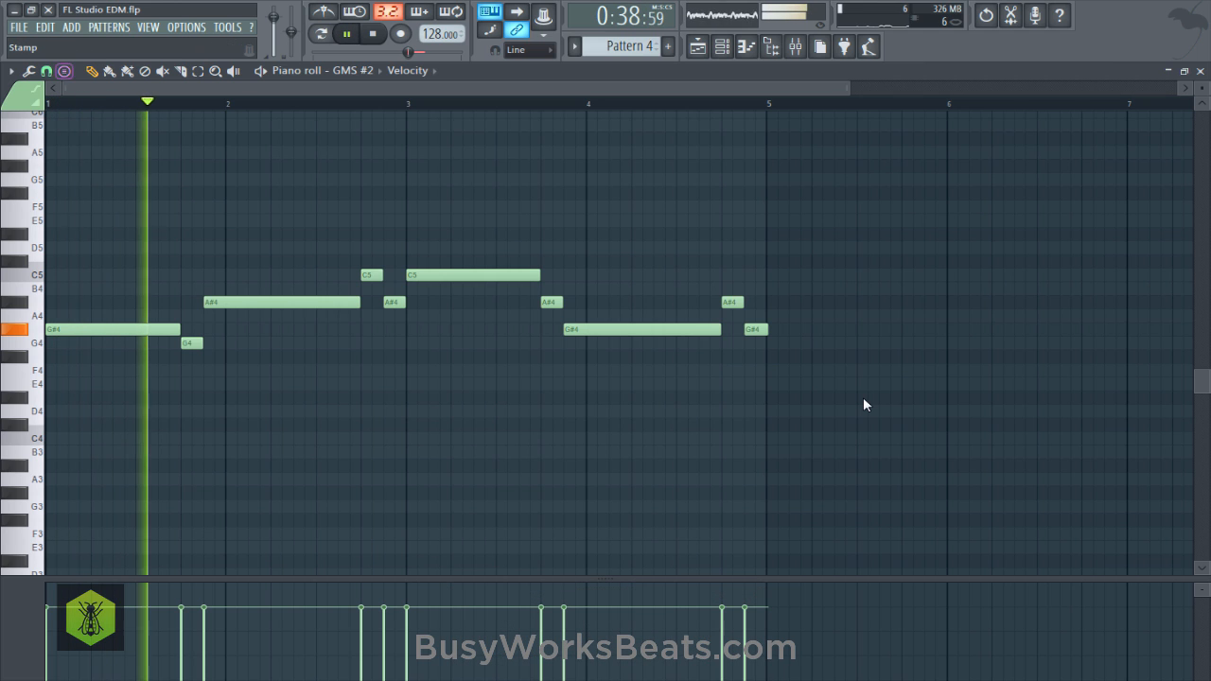
left_click(47, 71)
key("Escape")
key("ctrl+s")
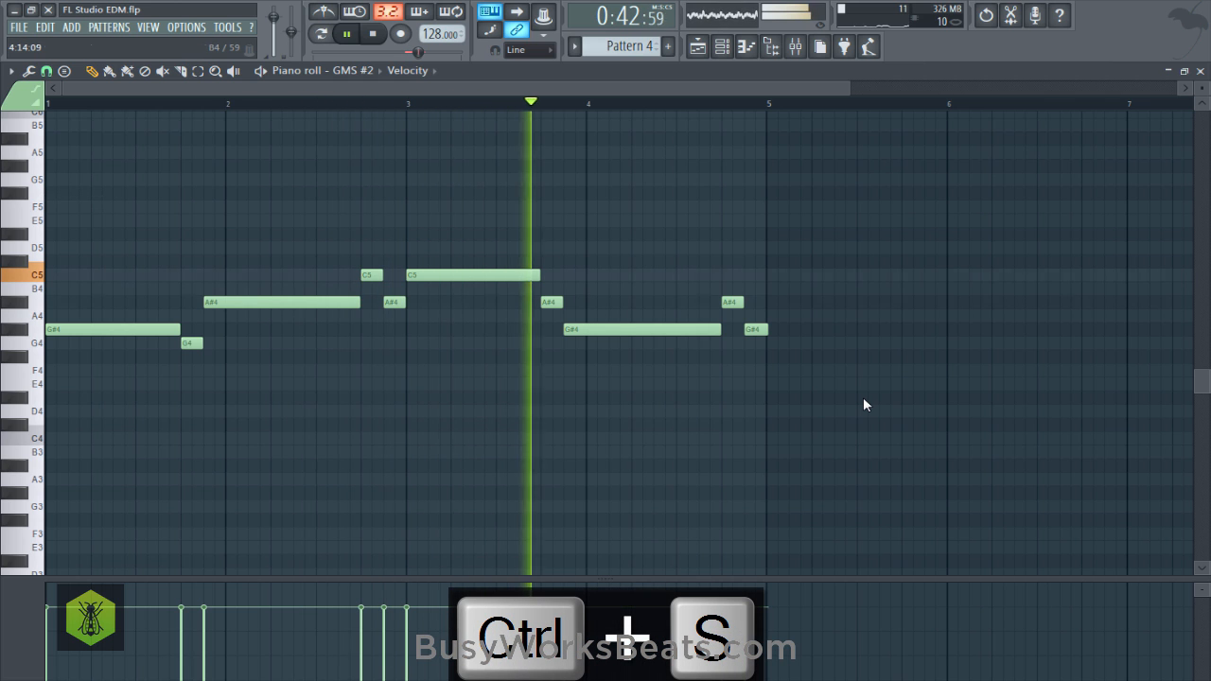
key("space")
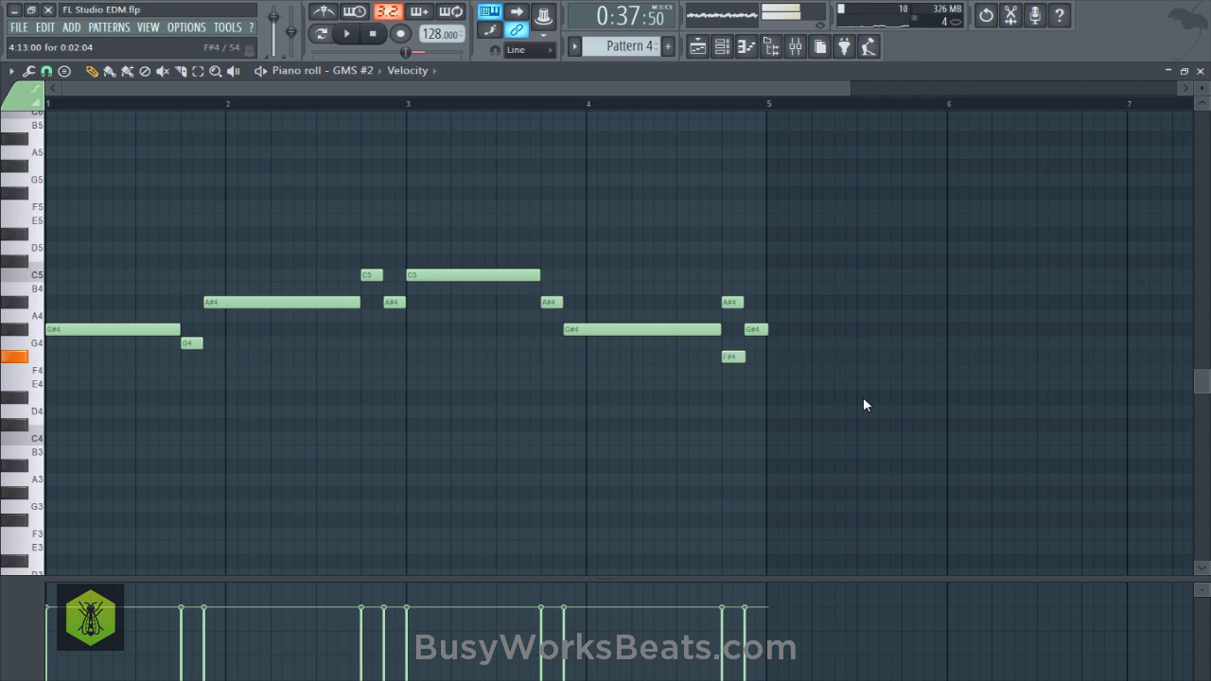
Replace the short A#4 note near the end of bar 4 with G4, audition the line, and save the project.
key("shift+Up")
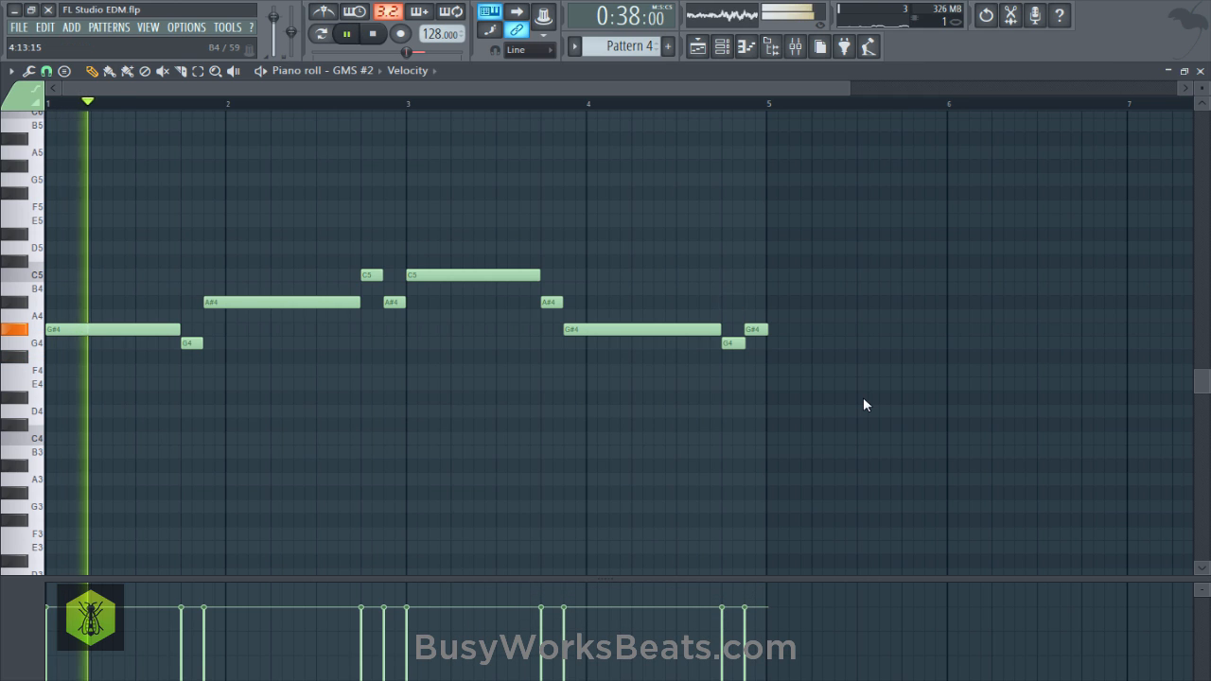
key("space")
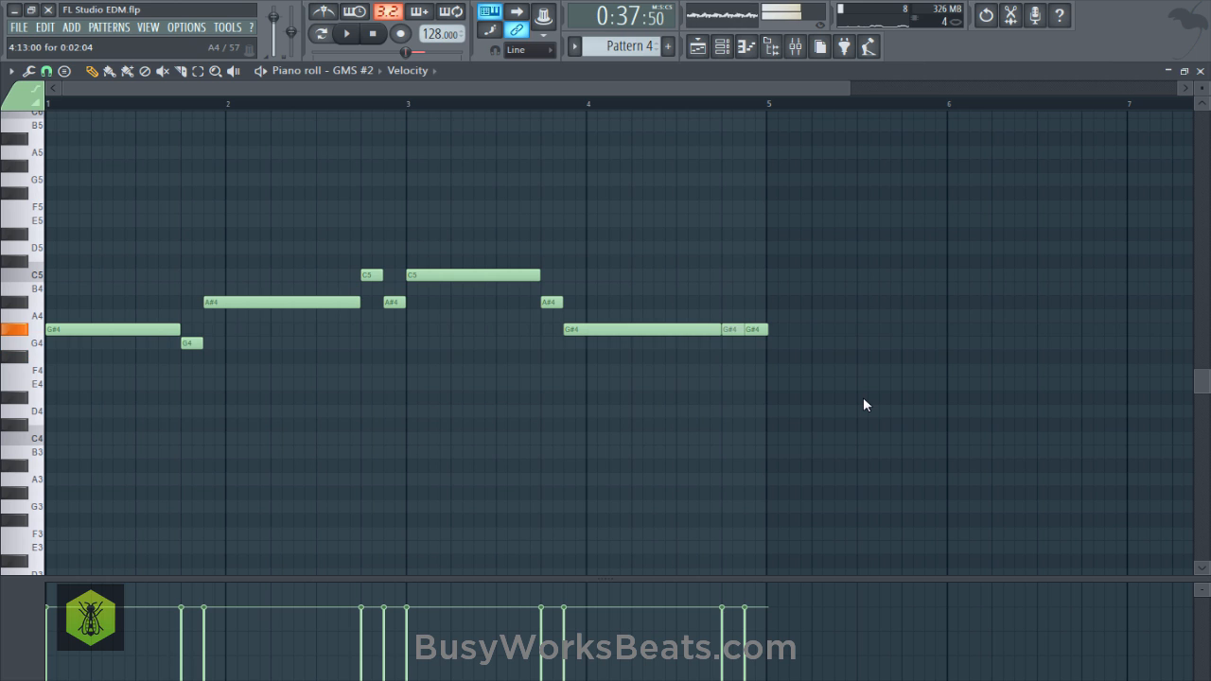
key("shift+Down")
key("space")
key("ctrl+s")
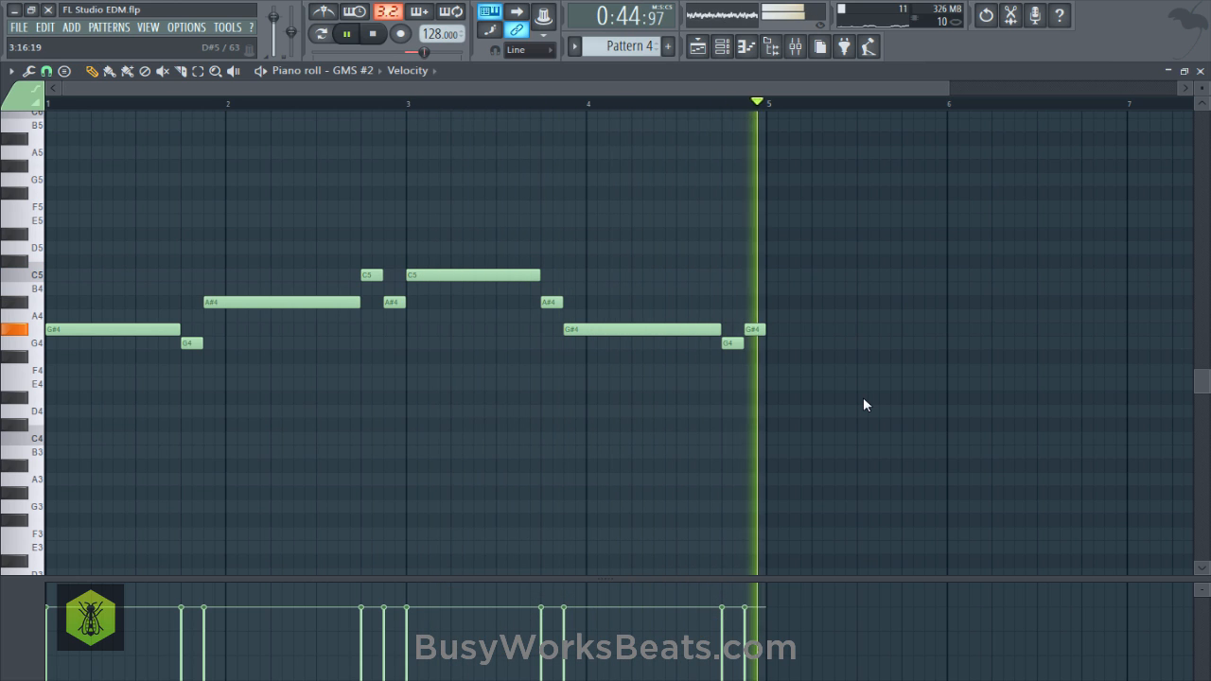
key("space")
key("ctrl+s")
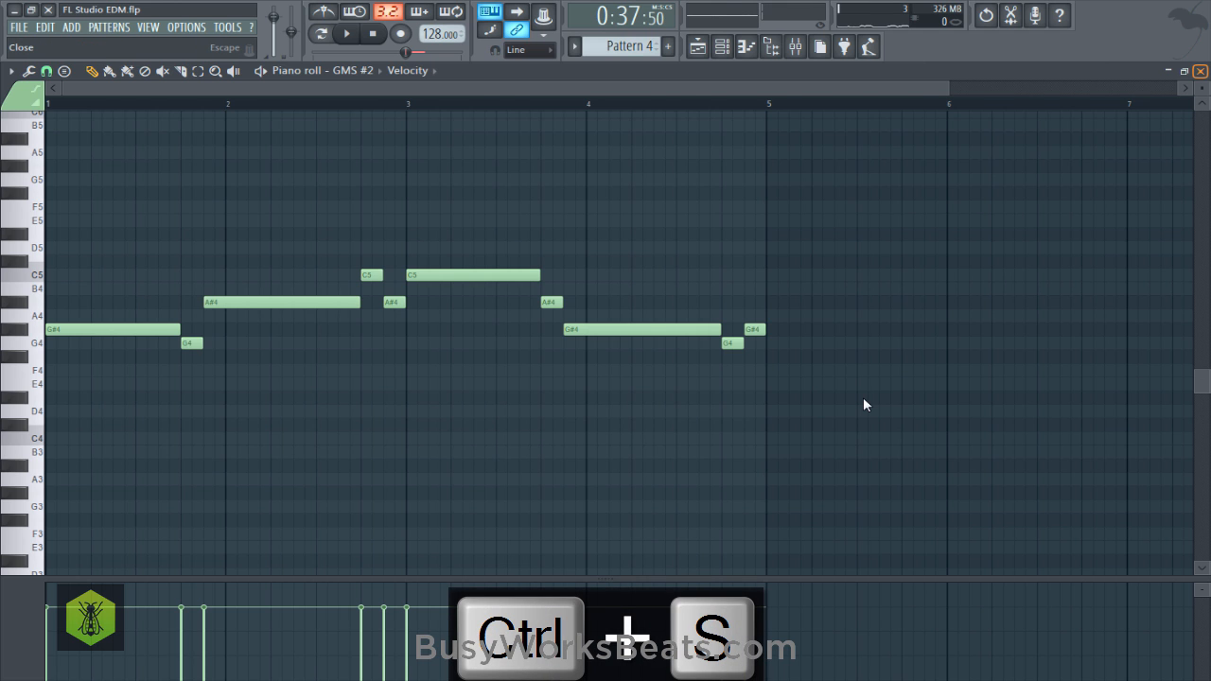
Leave the piano roll, open the GMS #2 synth, and listen to it over the chords.
left_click(1199, 71)
left_click(326, 222)
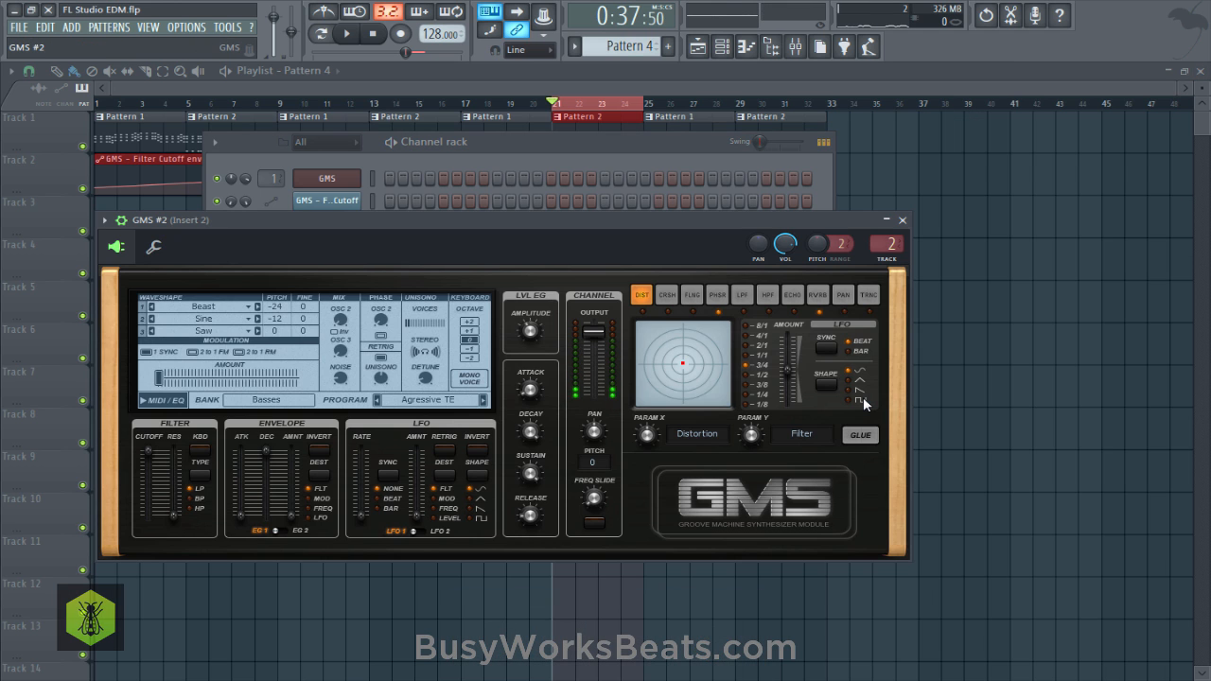
key("space")
key("space")
Save the project, check the level of mixer Insert 2, and load Fruity parametric EQ 2 into its first effect slot.
key("F9")
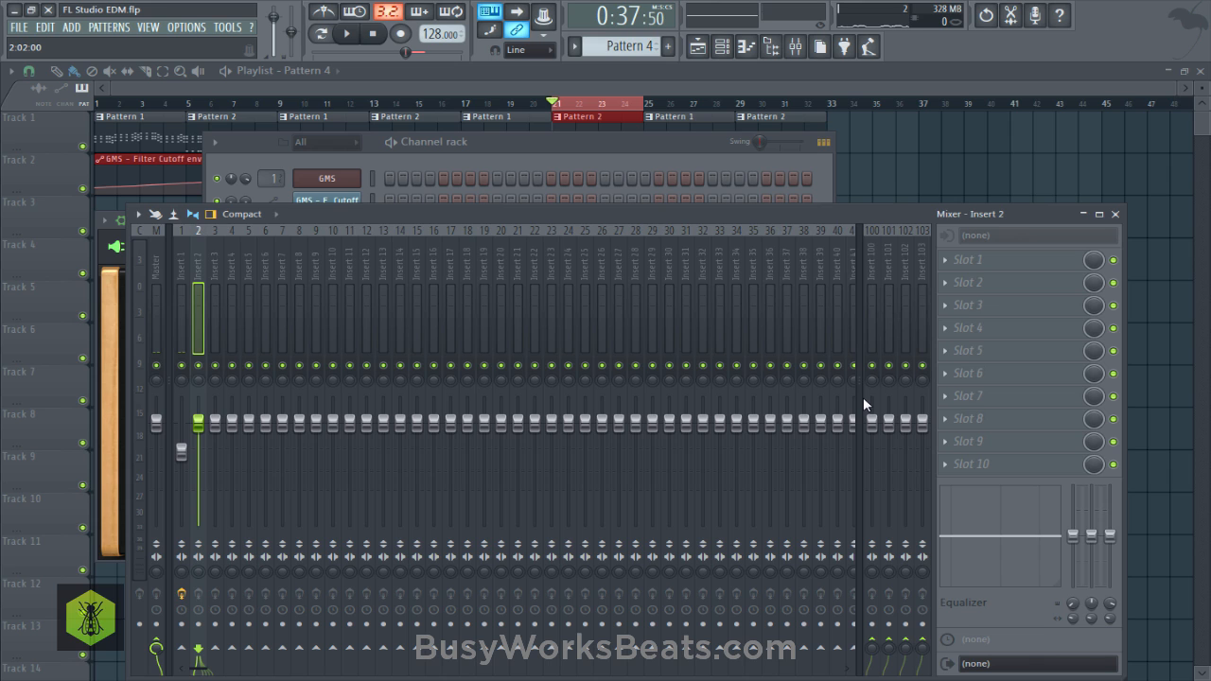
key("ctrl+s")
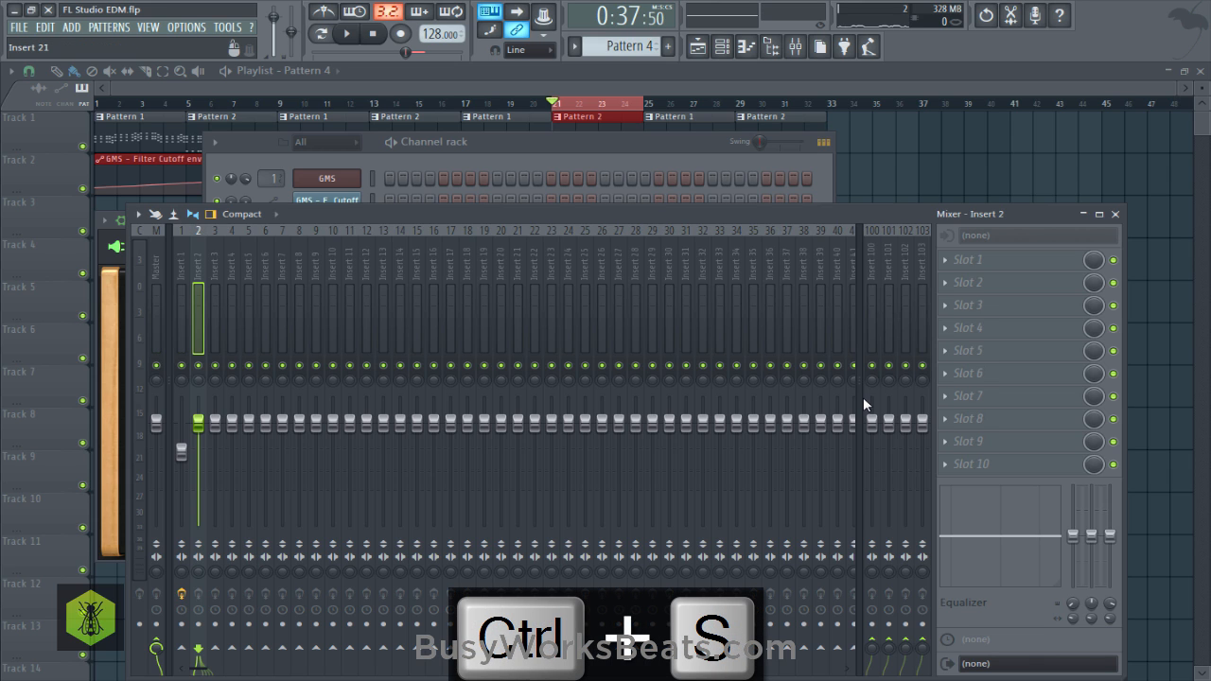
key("space")
key("space")
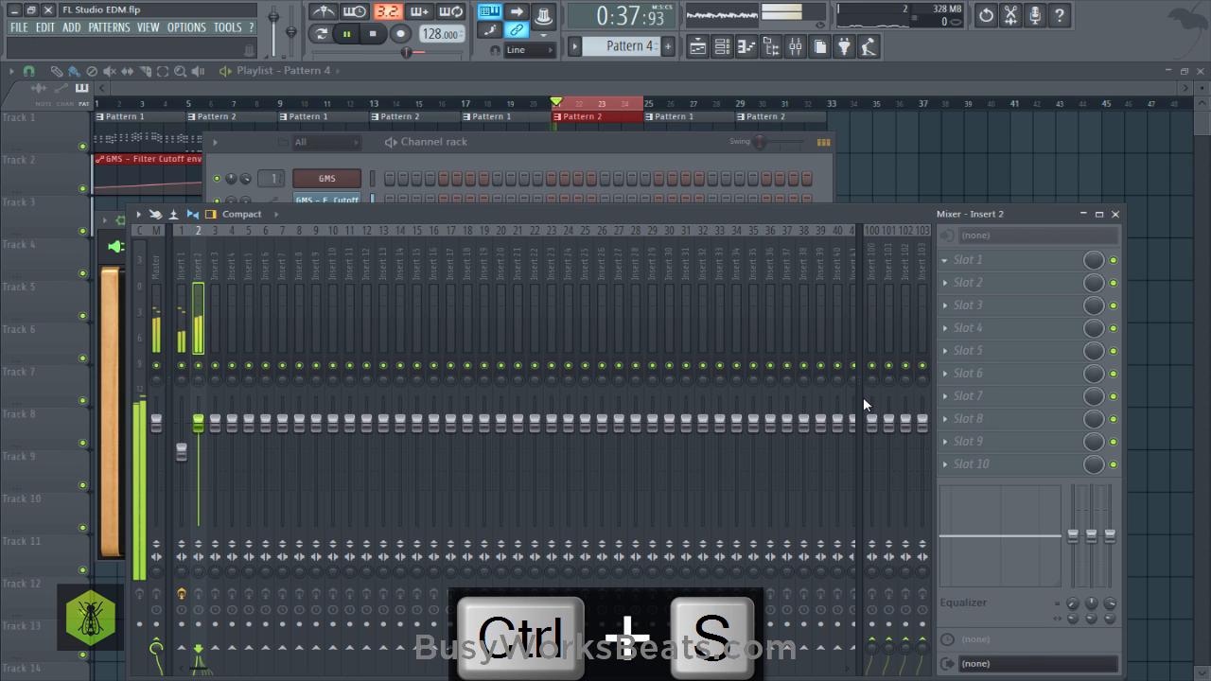
left_click(944, 260)
key("Return")
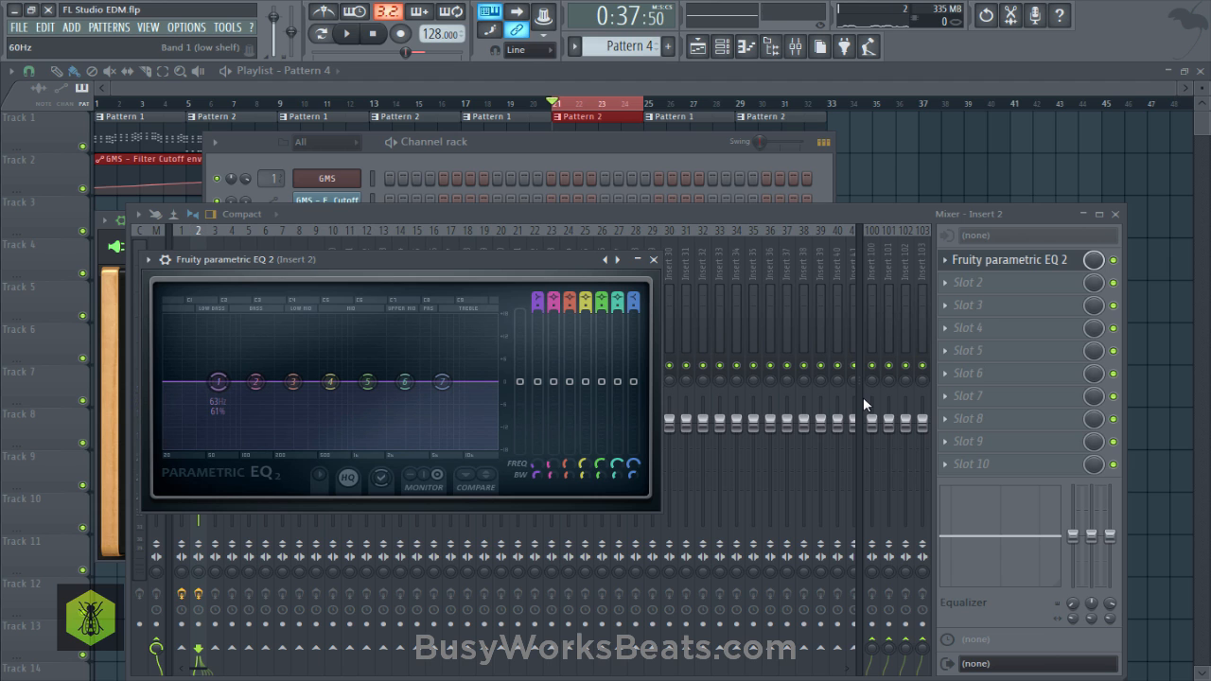
Boost band 1 (low shelf) of the Insert 2 EQ to about 11.7 dB at 291 Hz while the loop plays.
key("space")
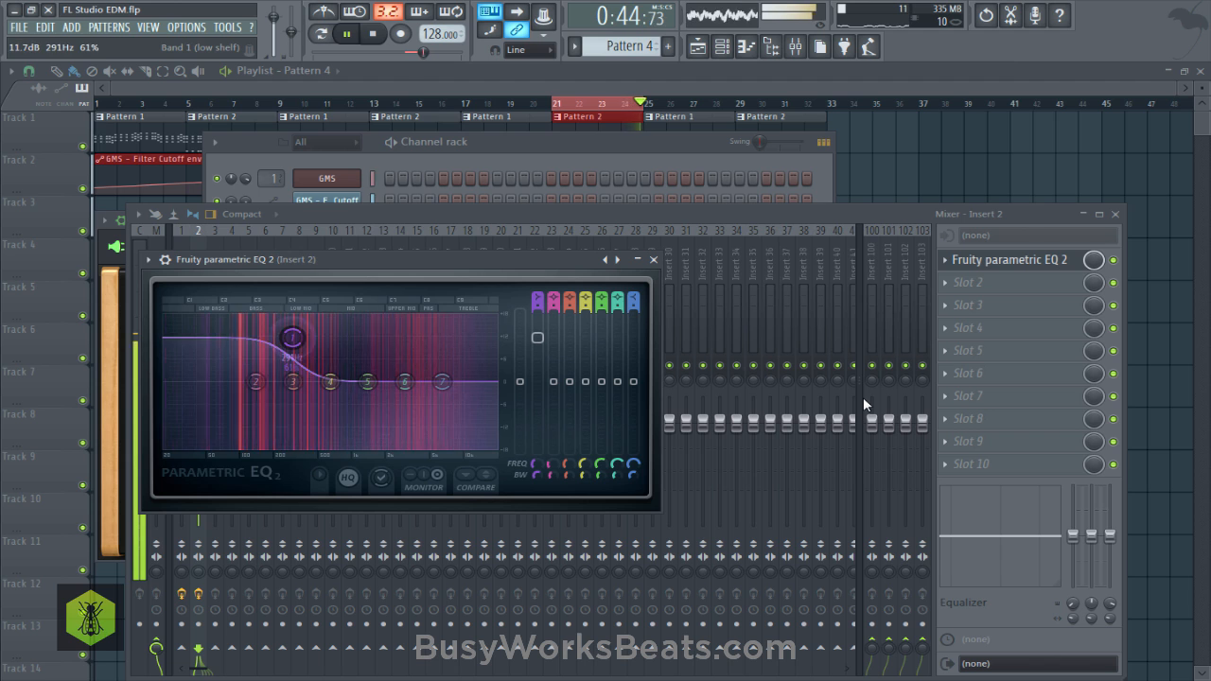
key("space")
key("Escape")
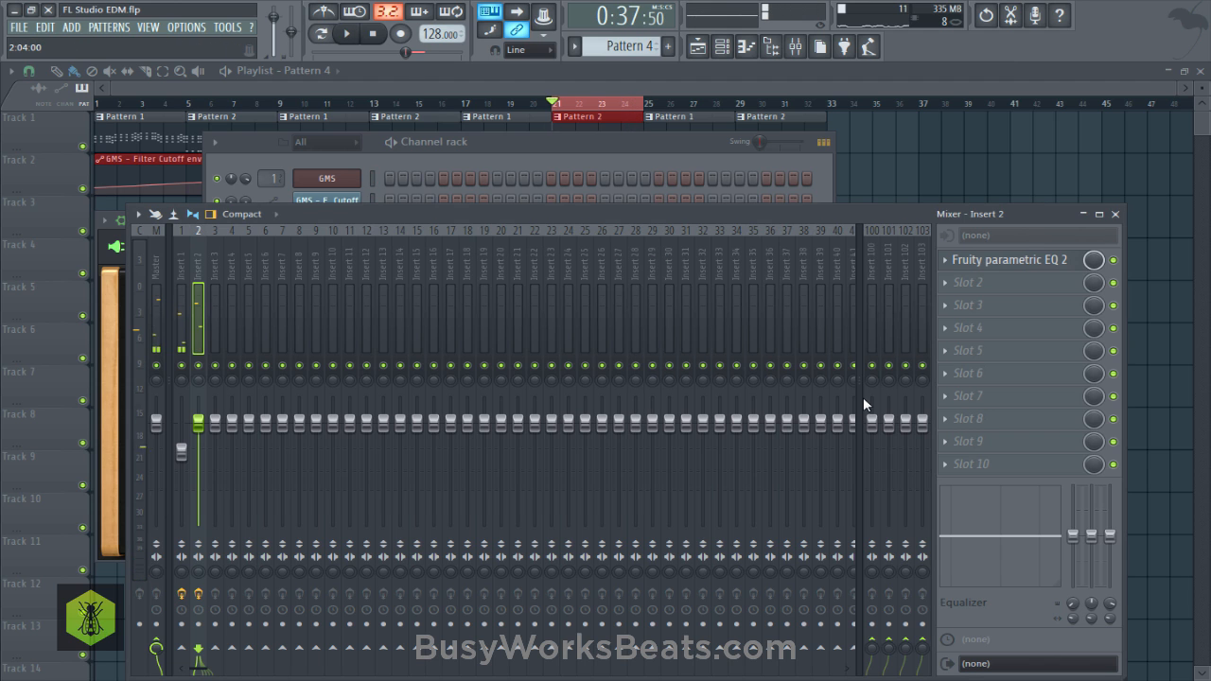
Clone the GMS #2 channel in the Channel rack and reselect the original channel.
key("F6")
key("Tab")
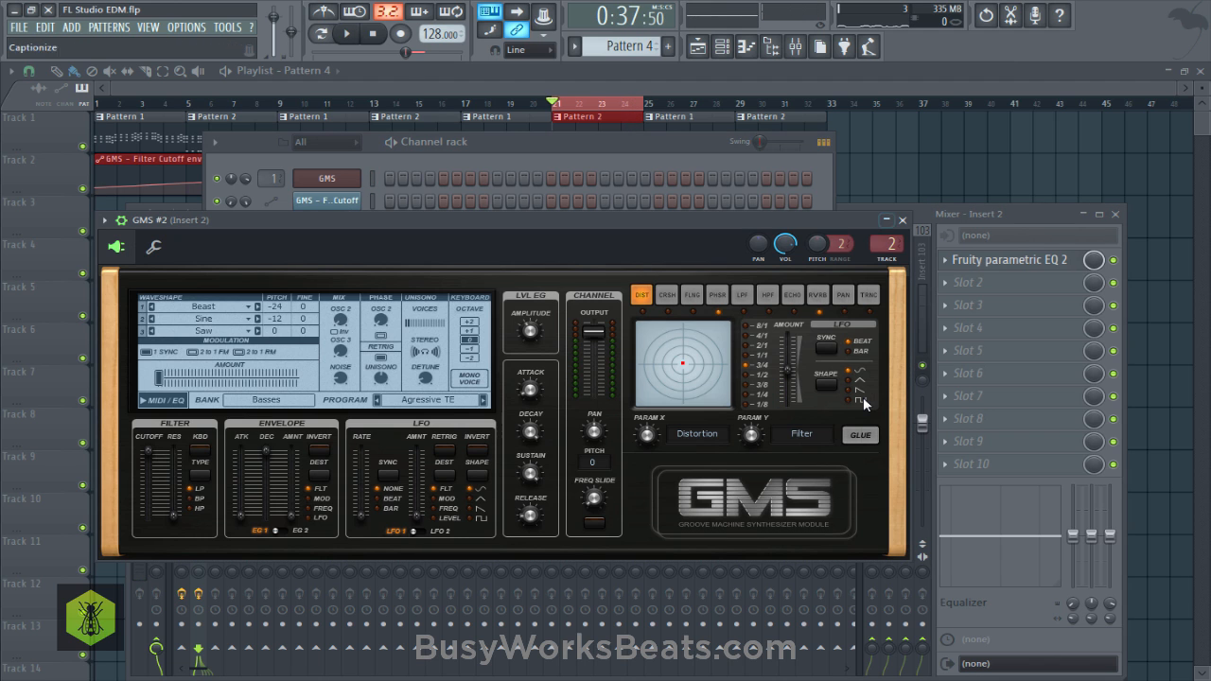
key("Escape")
key("Menu")
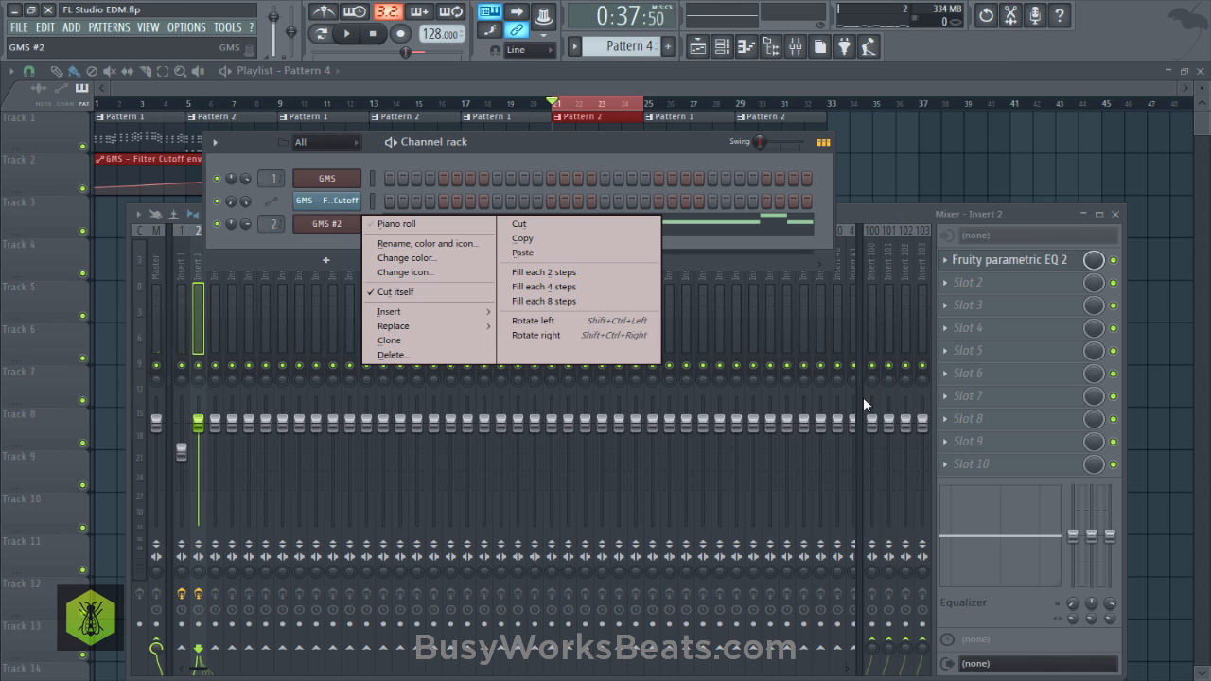
key("Down")
key("Down")
key("Down")
key("Return")
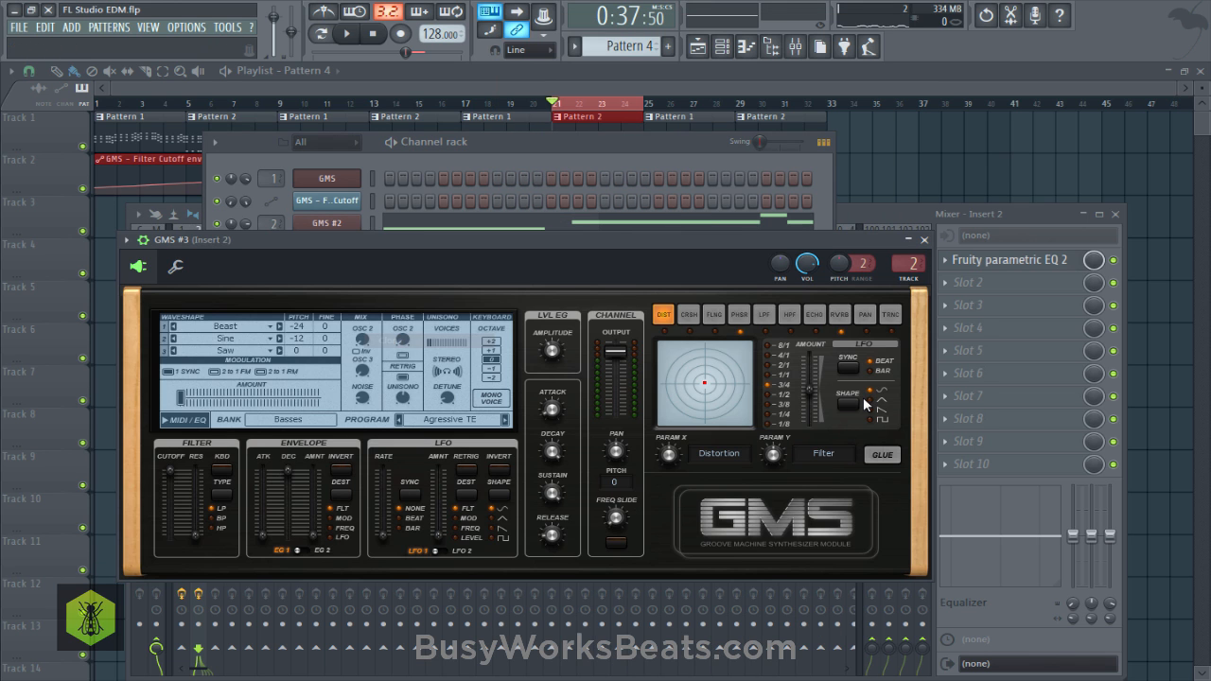
key("Up")
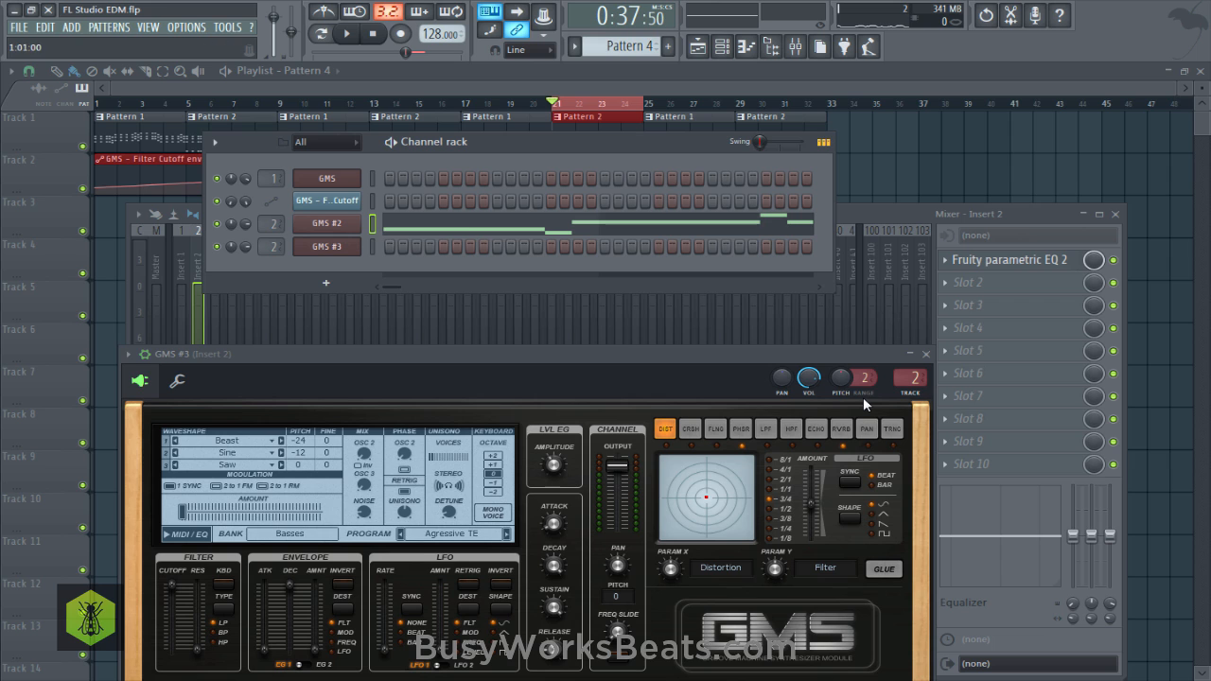
Merge the four Pattern 3 and Pattern 4 clips on Track 3 into one pattern clip and save the project.
key("F12")
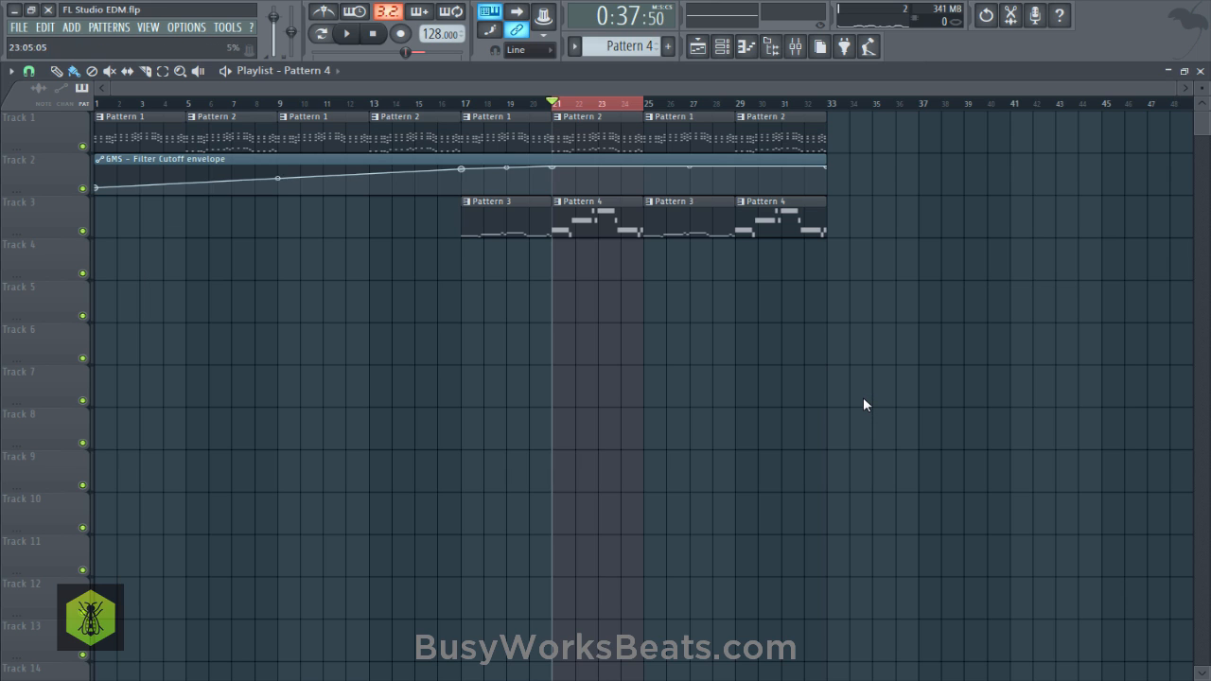
left_click_drag(816, 217, 473, 218)
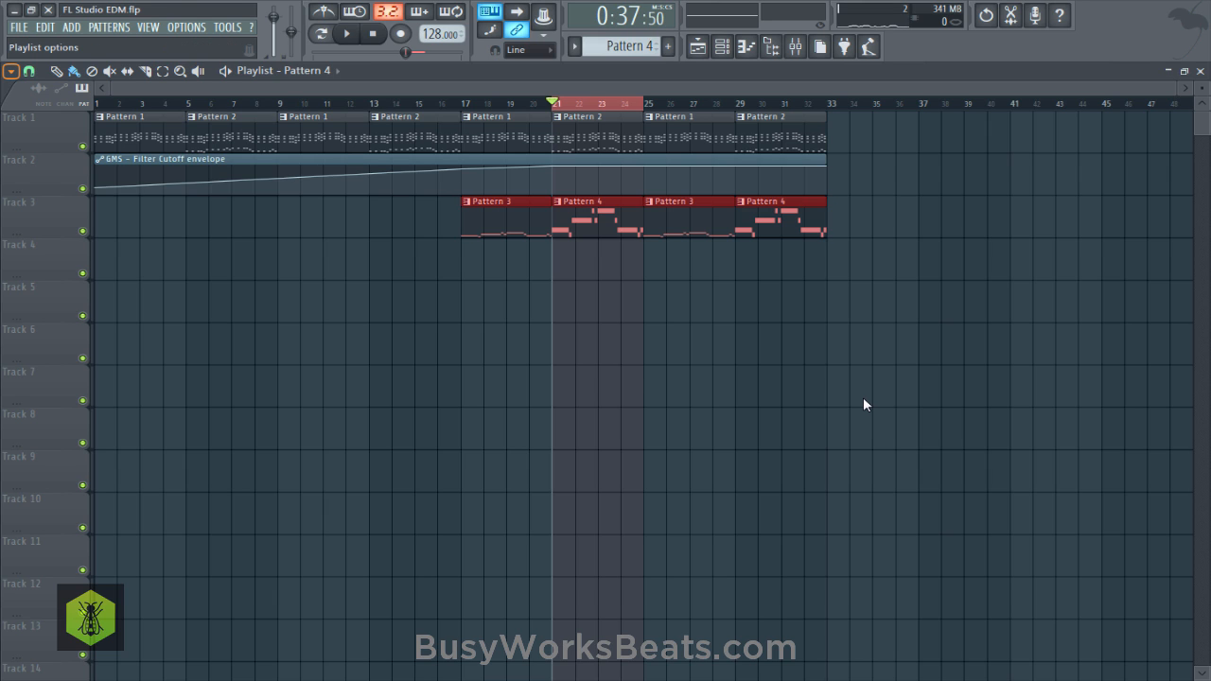
left_click(11, 71)
mouse_move(28, 90)
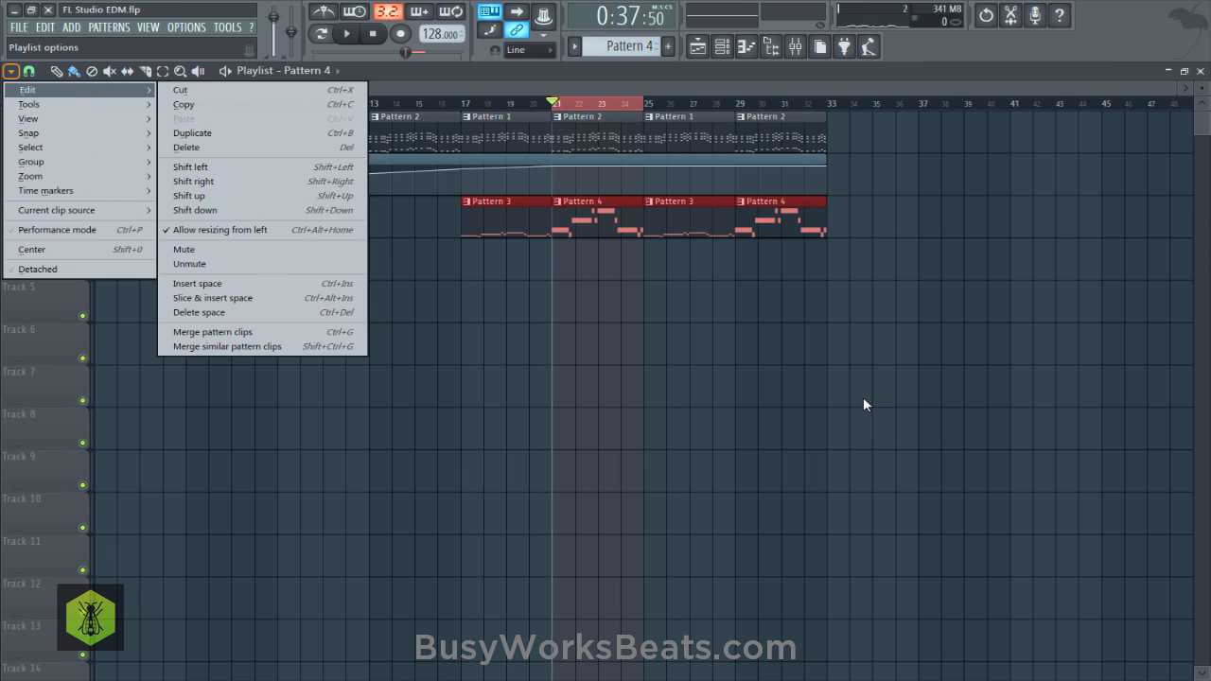
key("Right")
key("Down")
key("Down")
key("Down")
key("Down")
key("Down")
key("Down")
key("Down")
key("Down")
key("Down")
key("Down")
key("Down")
key("Down")
key("Down")
key("Down")
key("Return")
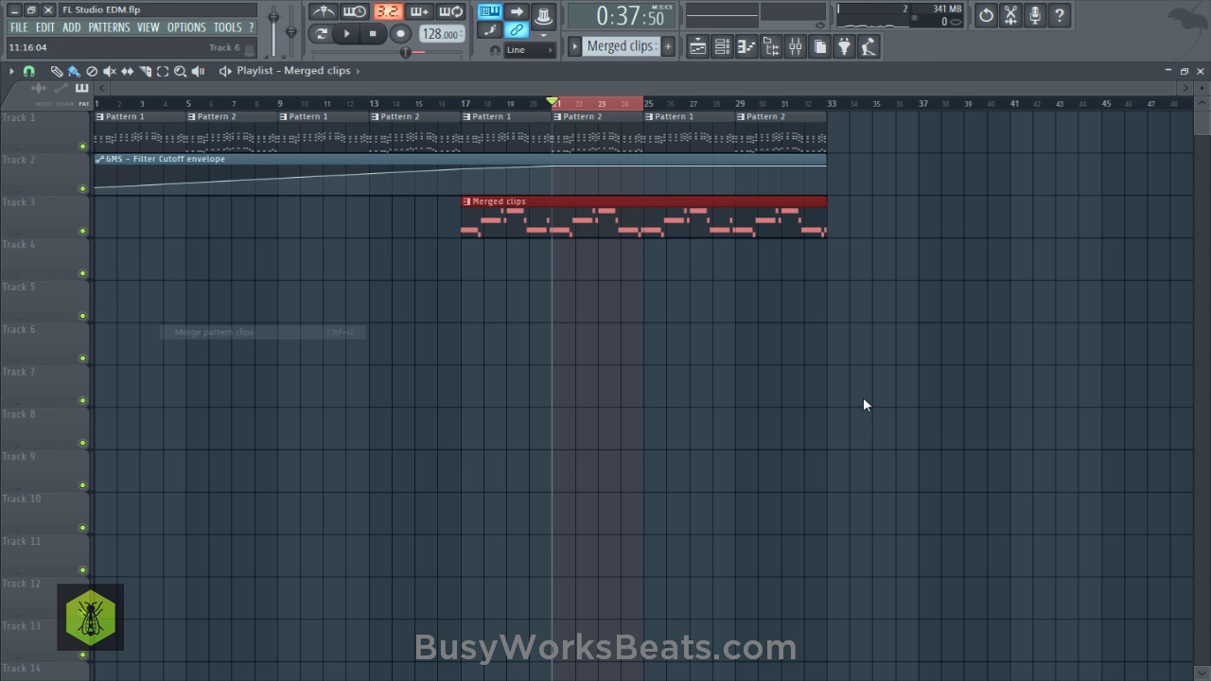
key("ctrl+s")
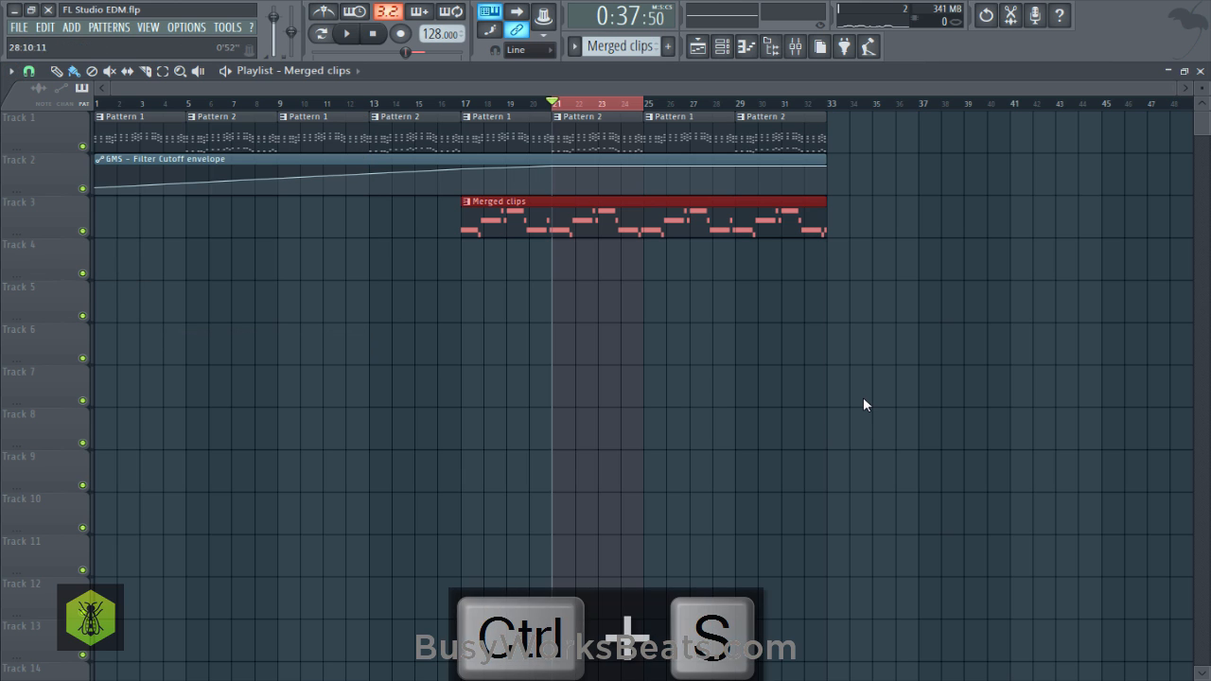
Copy the GMS #2 notes from the merged pattern and paste them into the GMS #3 channel in Pattern 6.
key("F6")
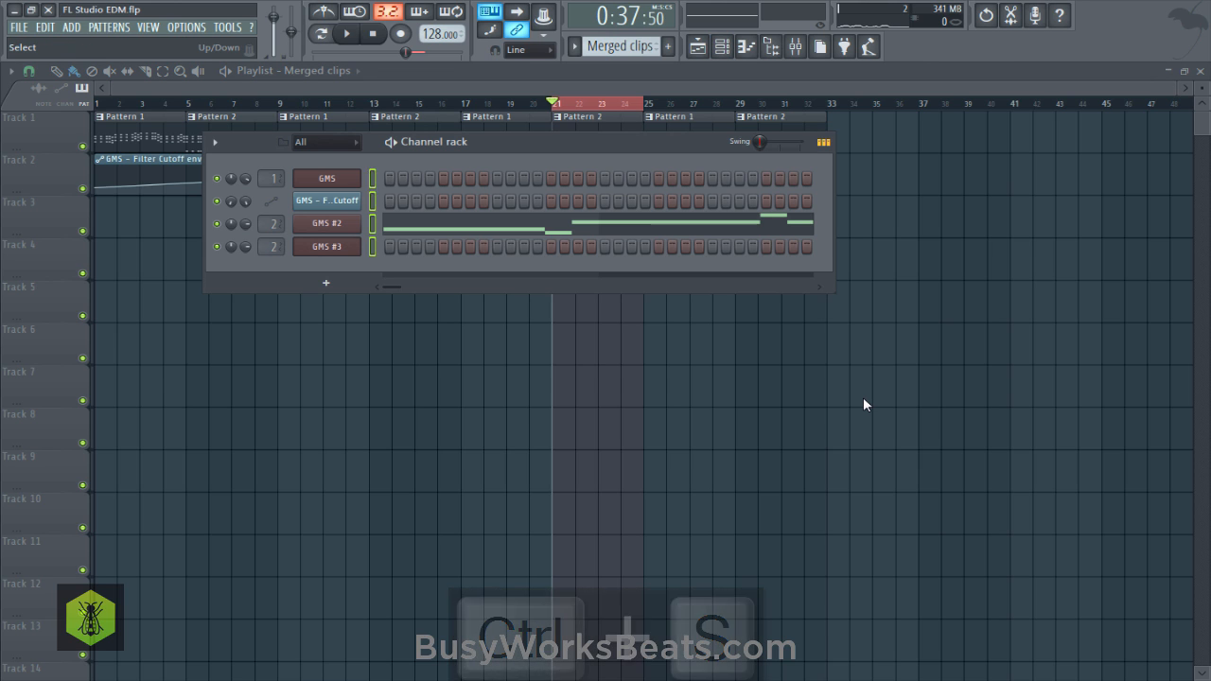
key("ctrl+c")
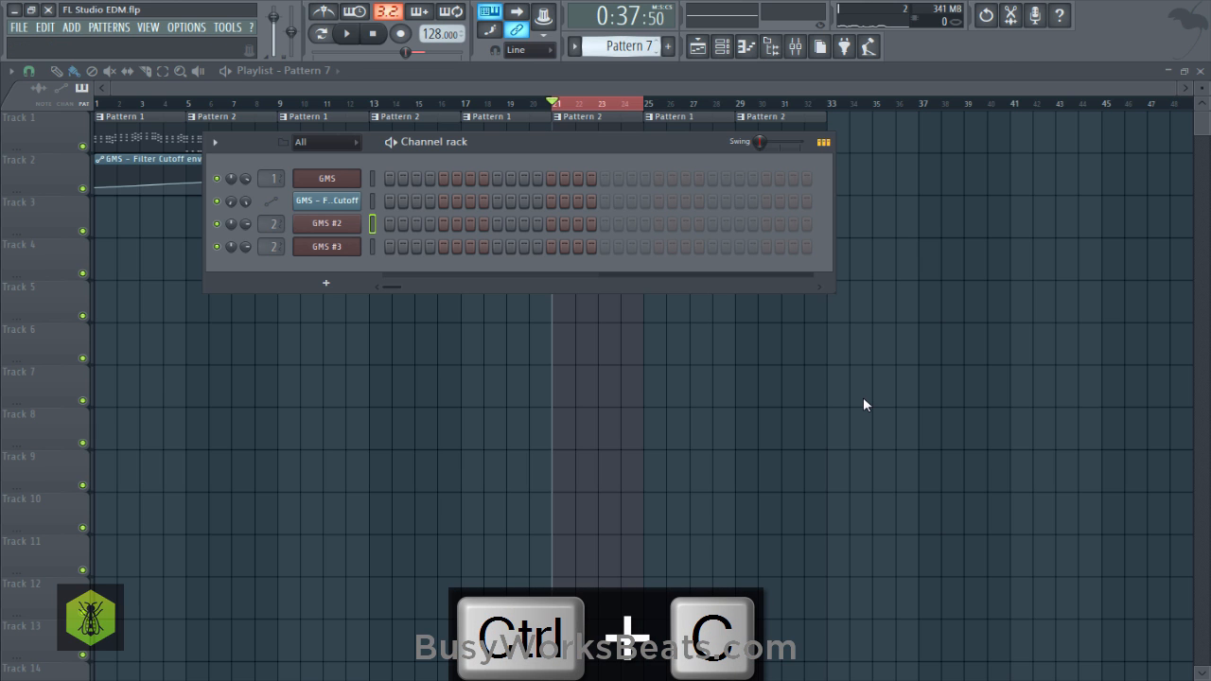
key("Down")
key("ctrl+v")
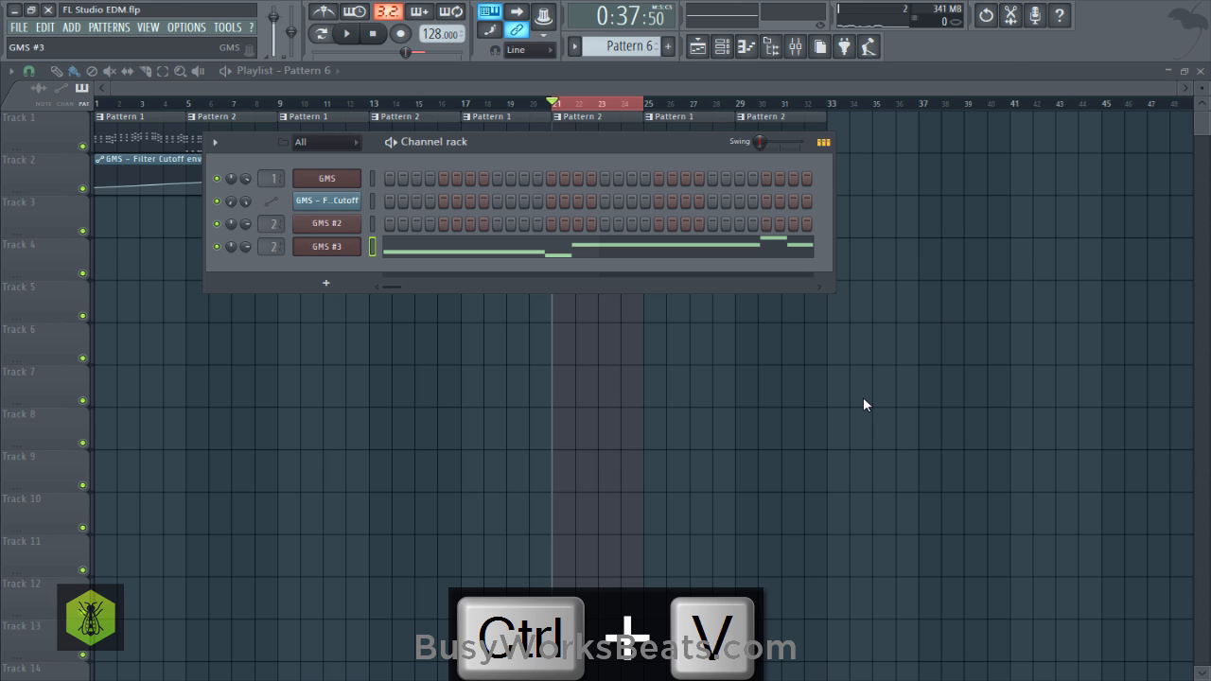
Replace the GMS #3 channel's instrument with 3x Osc.
key("Menu")
mouse_move(395, 349)
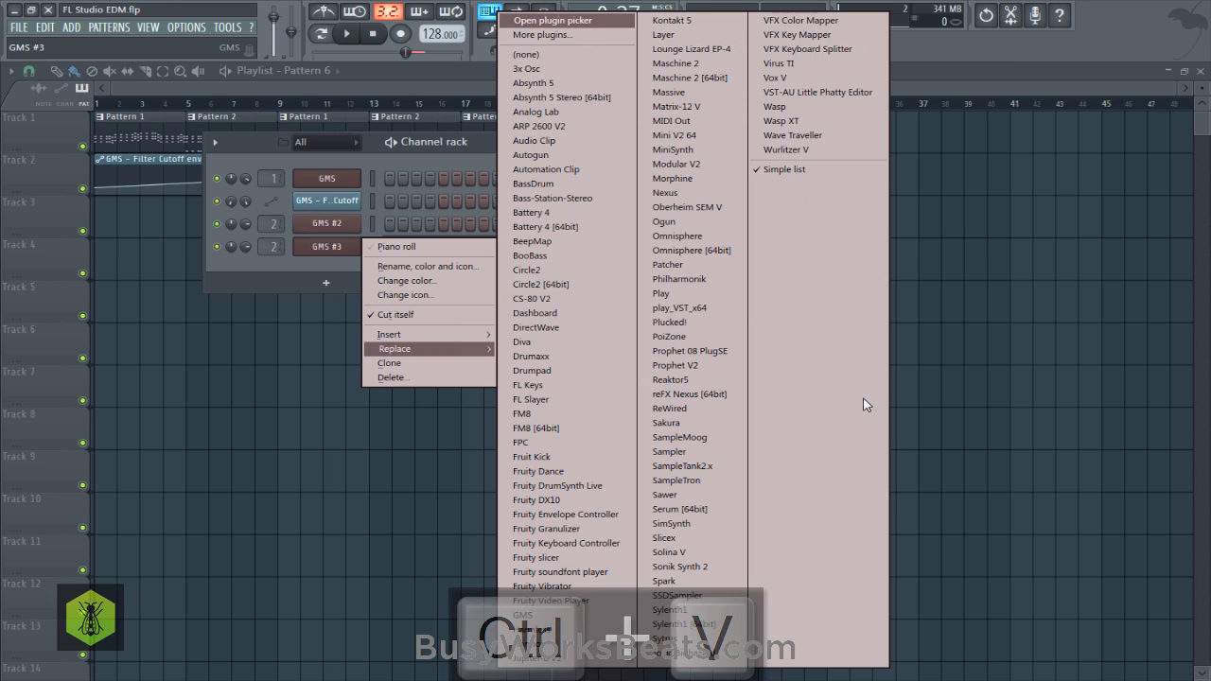
key("Return")
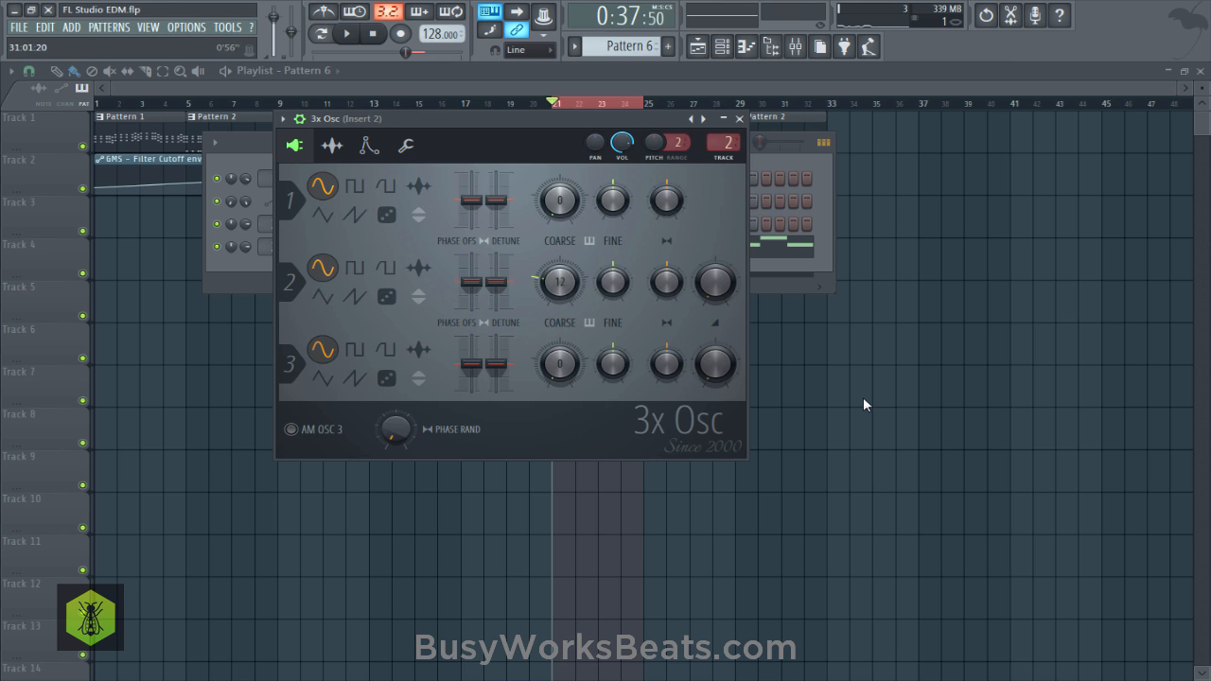
Route the 3x Osc channel to mixer track 3, save the project, and return to the Playlist.
key("F9")
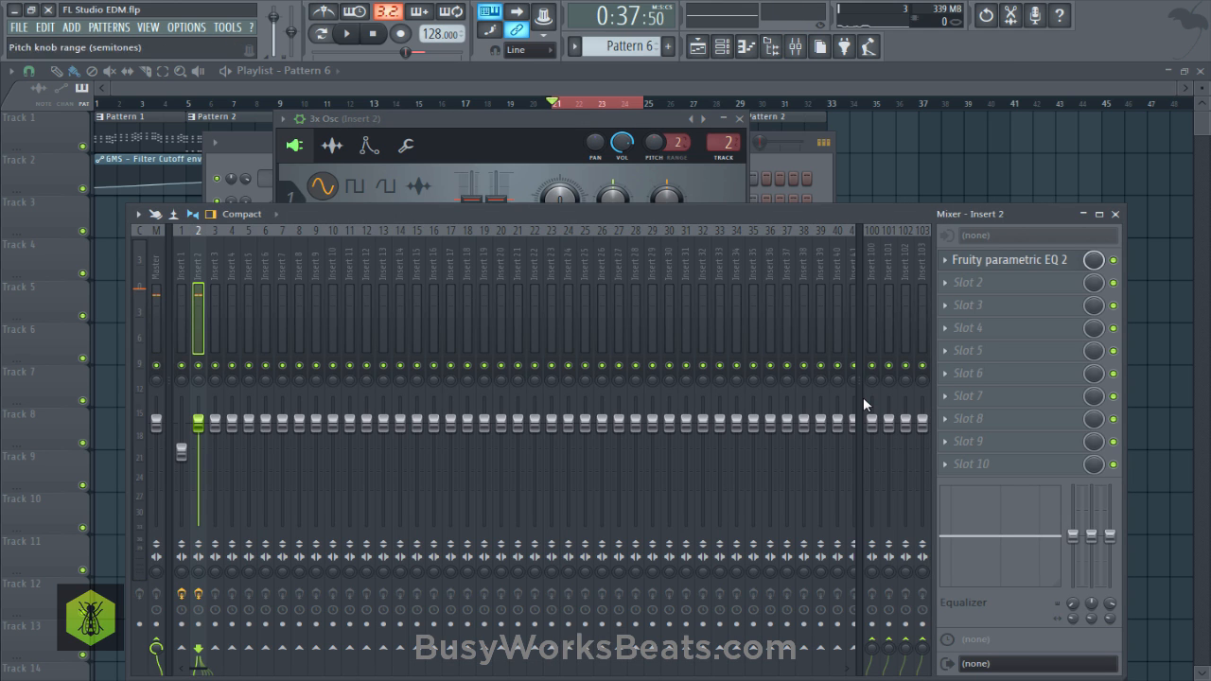
left_click_drag(727, 143, 726, 133)
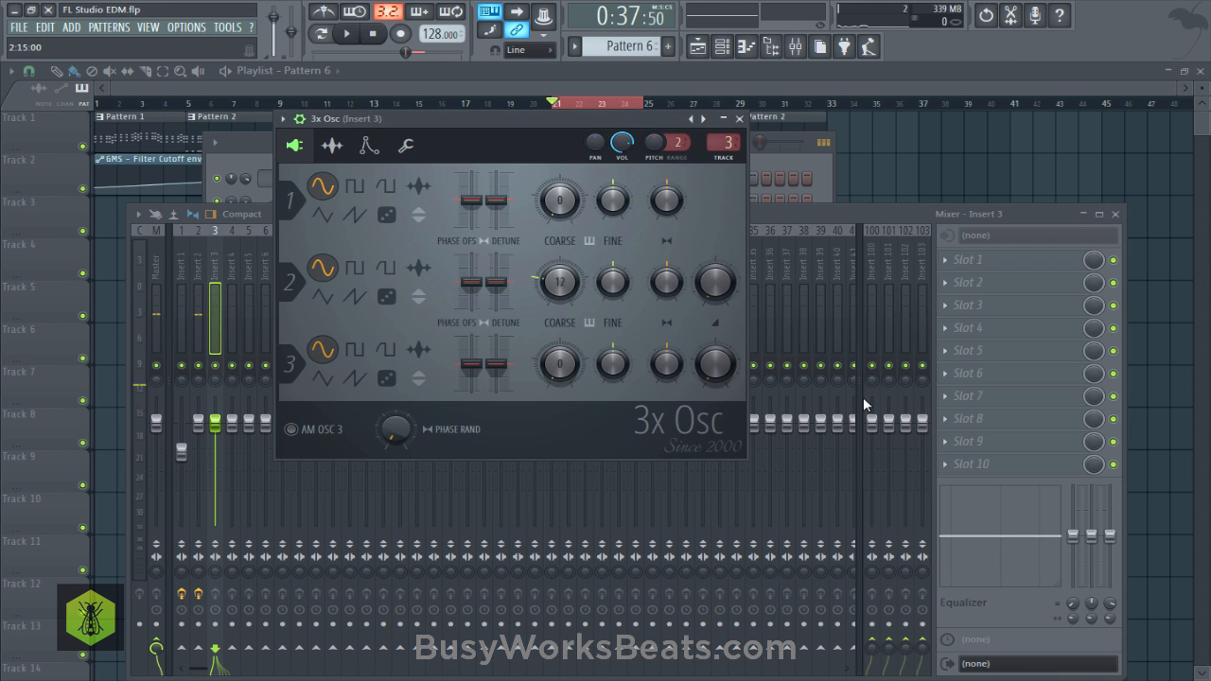
left_click(864, 404)
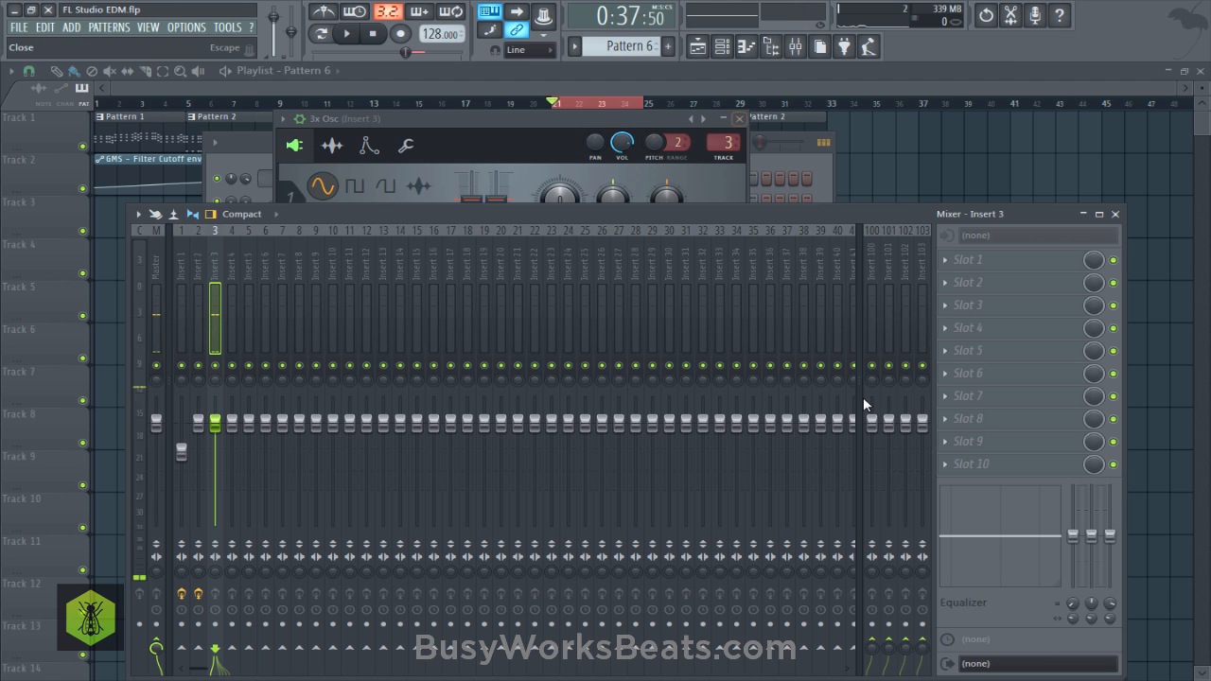
key("F6")
key("ctrl+s")
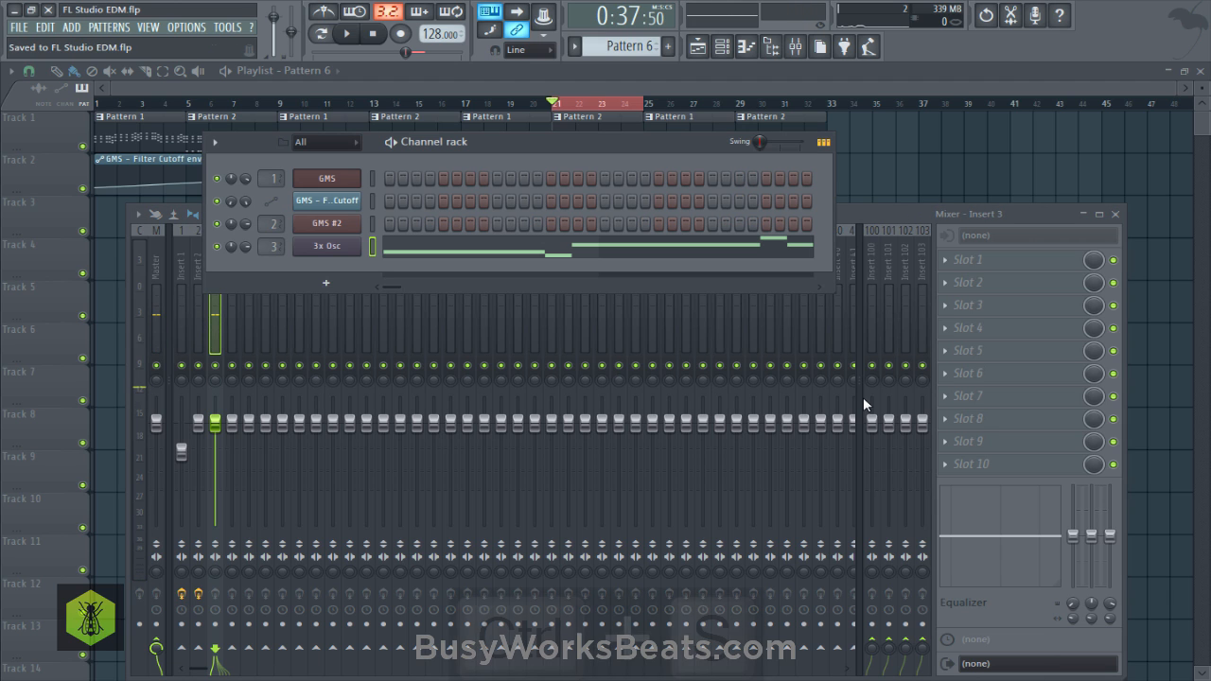
key("F12")
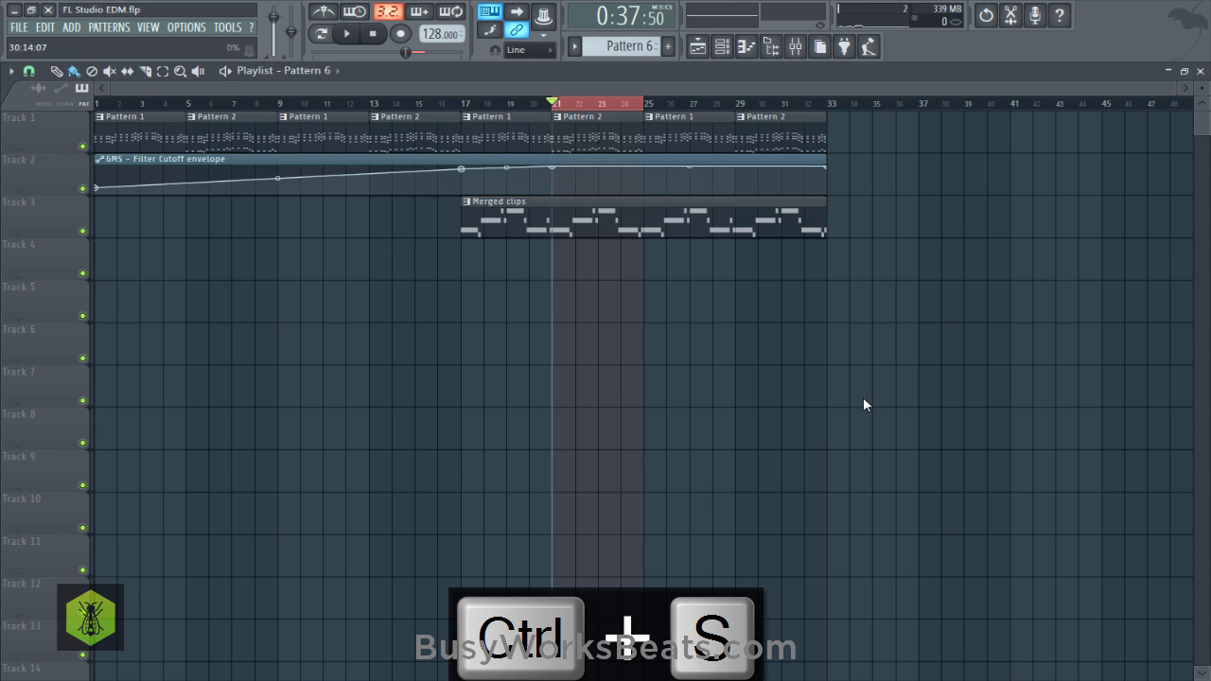
Place the Pattern 6 clip at bar 17 on Track 4 and slightly lower the soloed Insert 3 mixer track while playing.
left_click(472, 258)
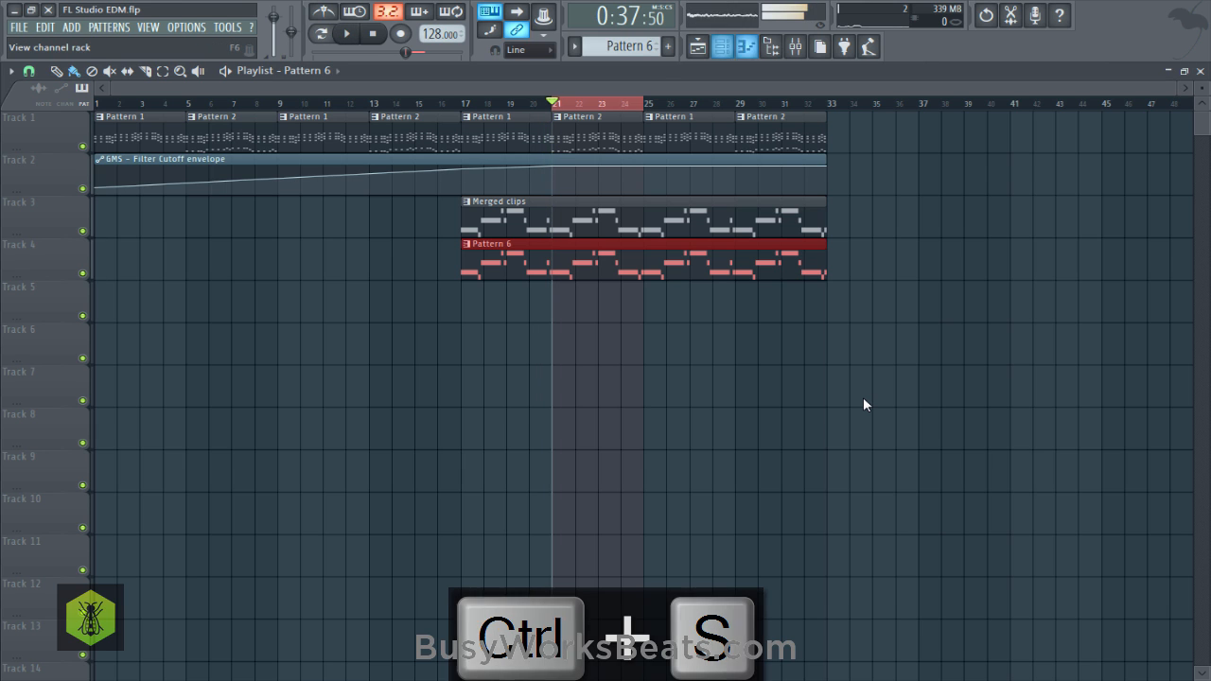
key("F9")
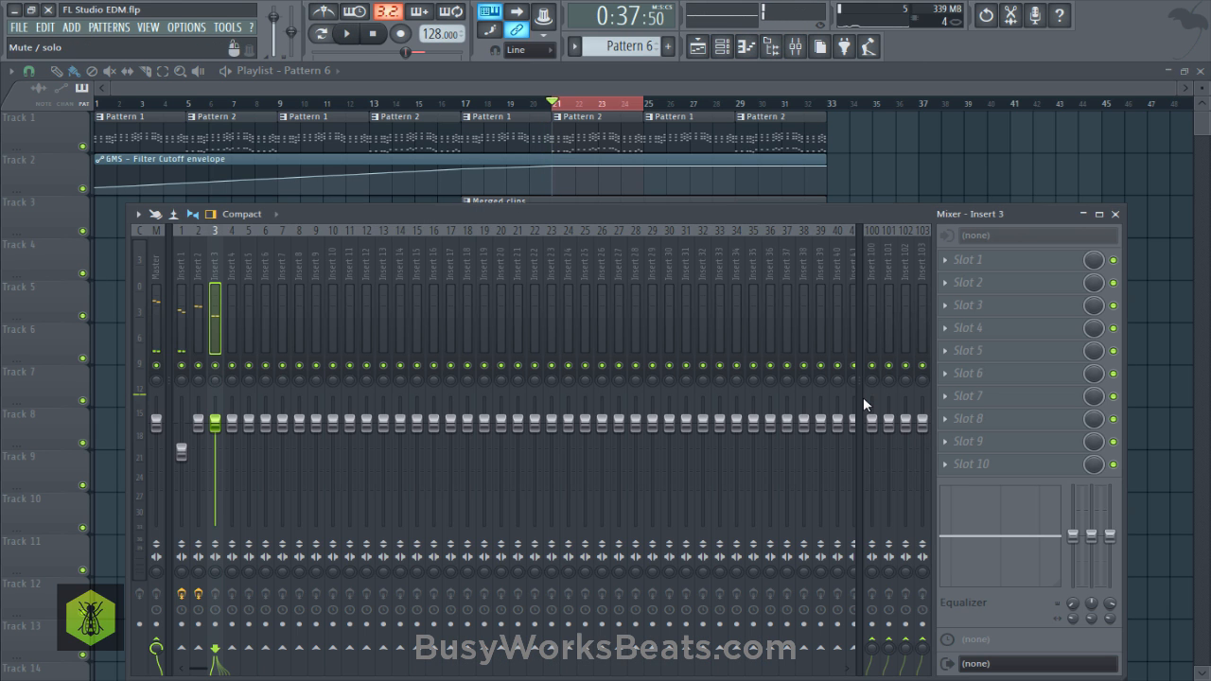
key("space")
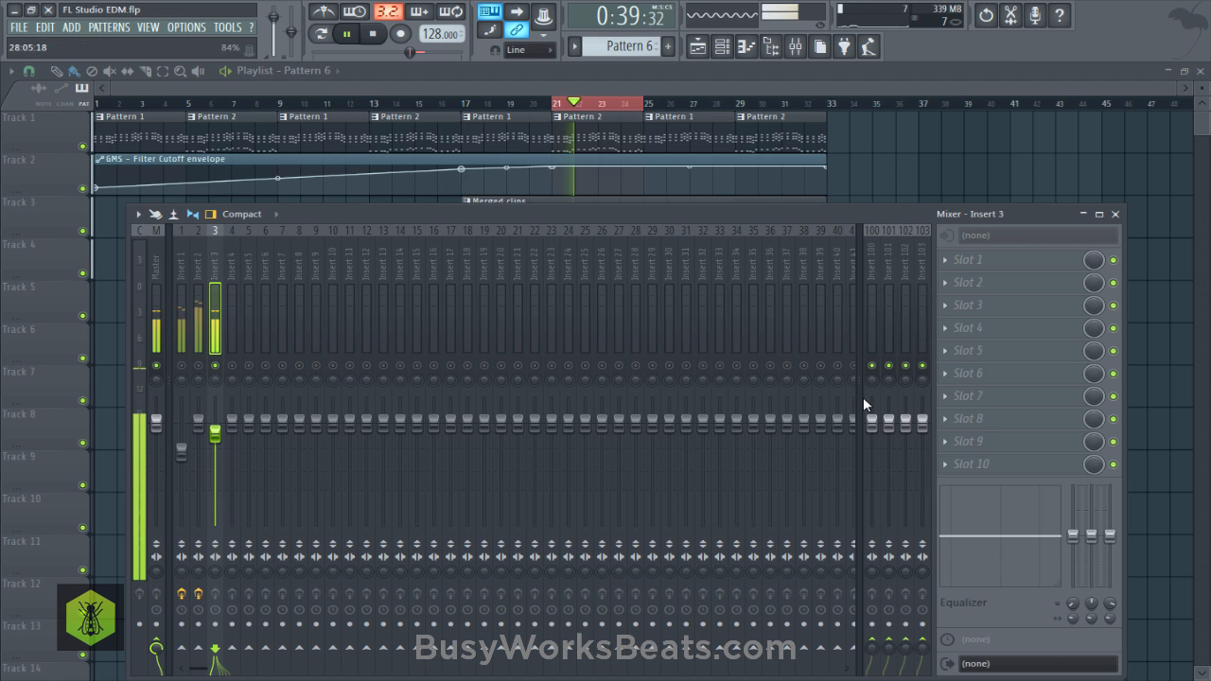
key("space")
Transpose all 3x Osc notes in Pattern 6 down one octave and save the project.
key("F6")
key("F7")
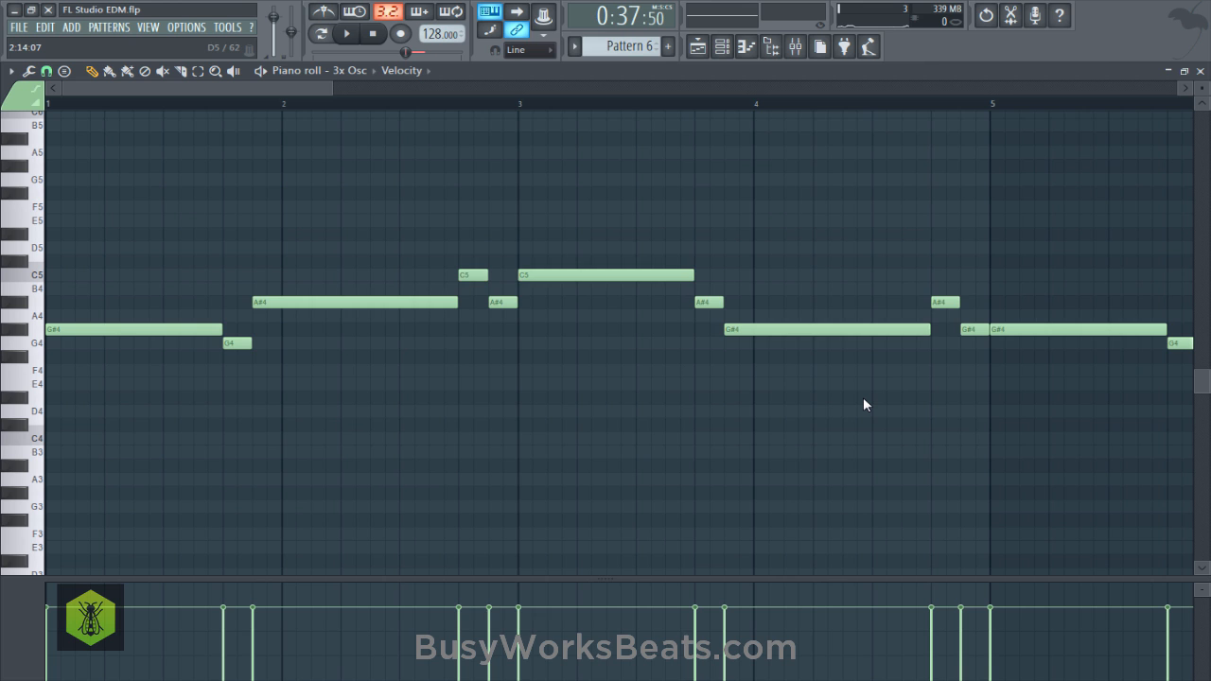
key("ctrl+Down")
key("ctrl+s")
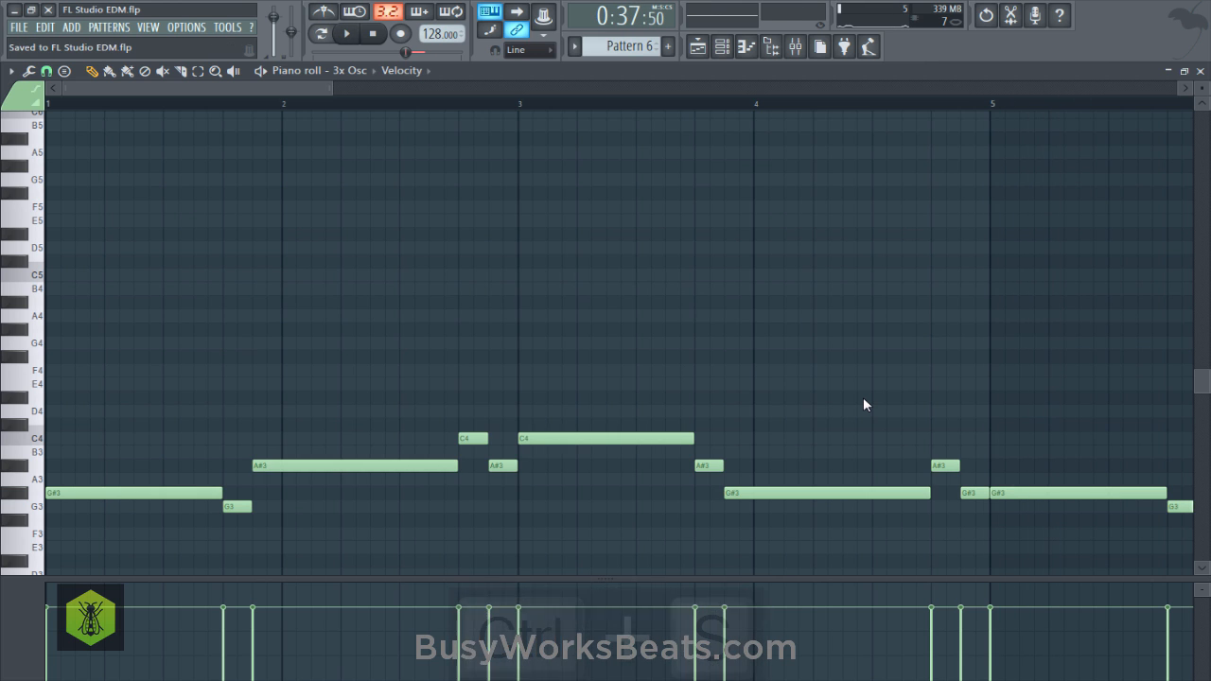
Unsolo mixer Insert 3, lower Insert 2's volume to about -3.2 dB, and save the project.
key("F7")
key("F5")
key("space")
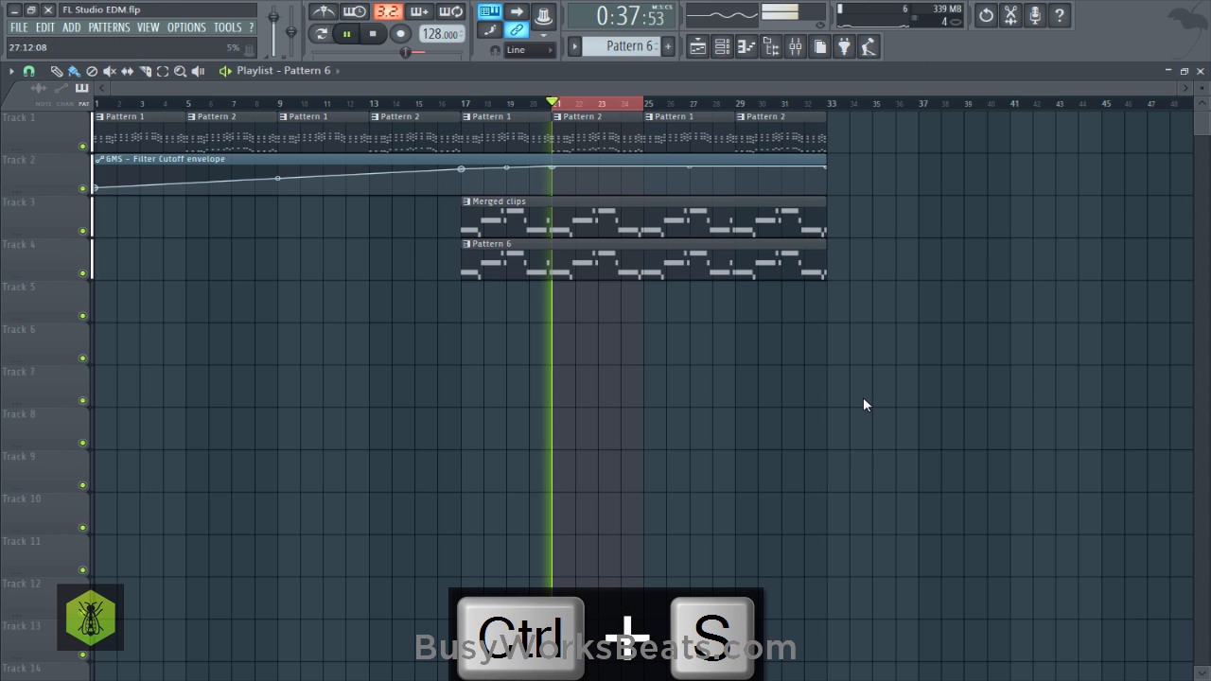
key("space")
key("F9")
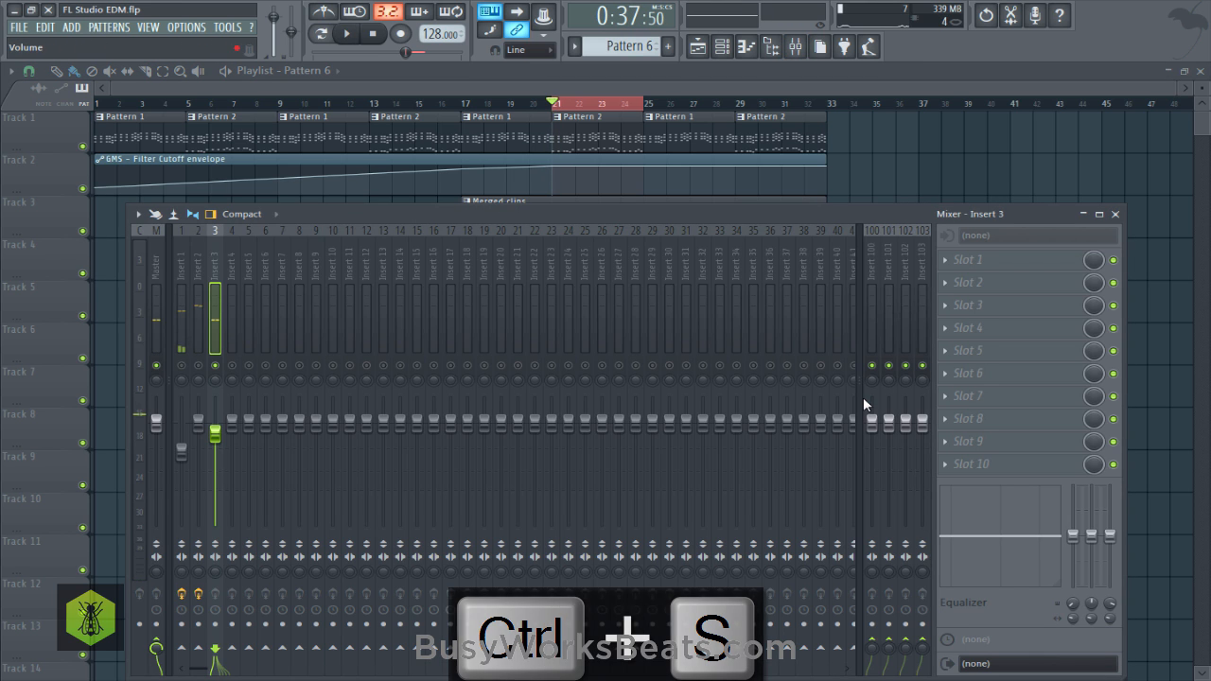
key("space")
key("Left")
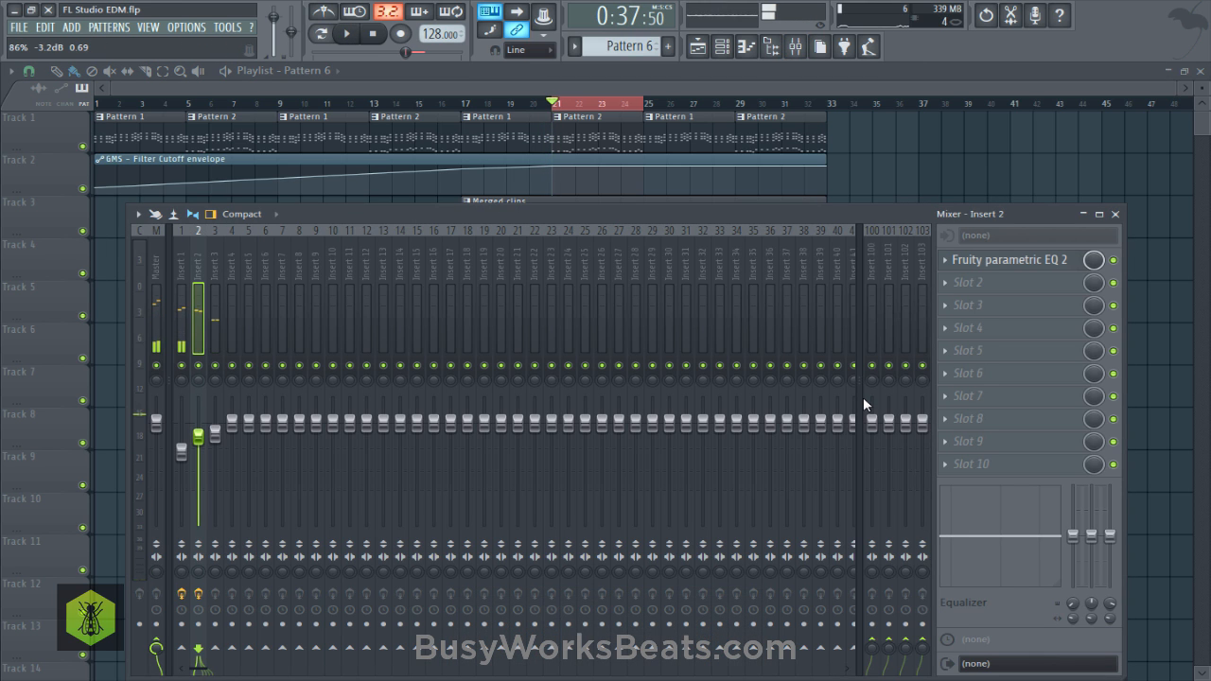
key("ctrl+s")
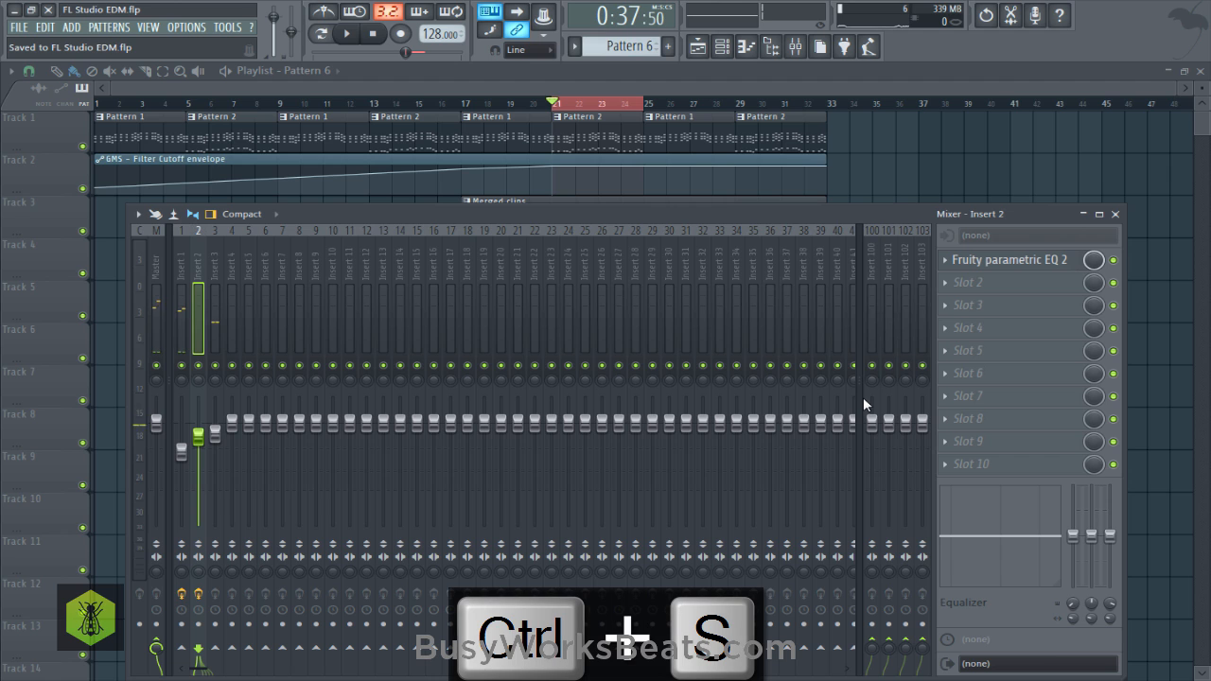
Lower Insert 2's volume to about -12.6 dB while playing the song from bar 17 with the loop selection cleared.
key("space")
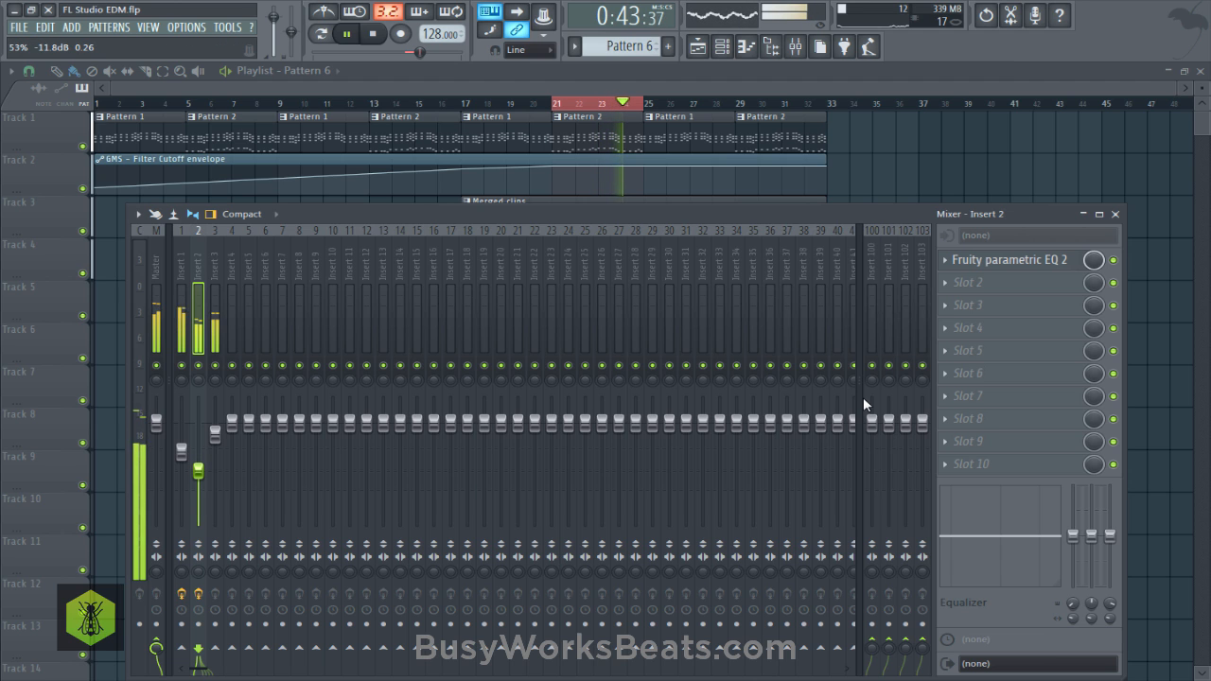
key("F9")
key("space")
key("space")
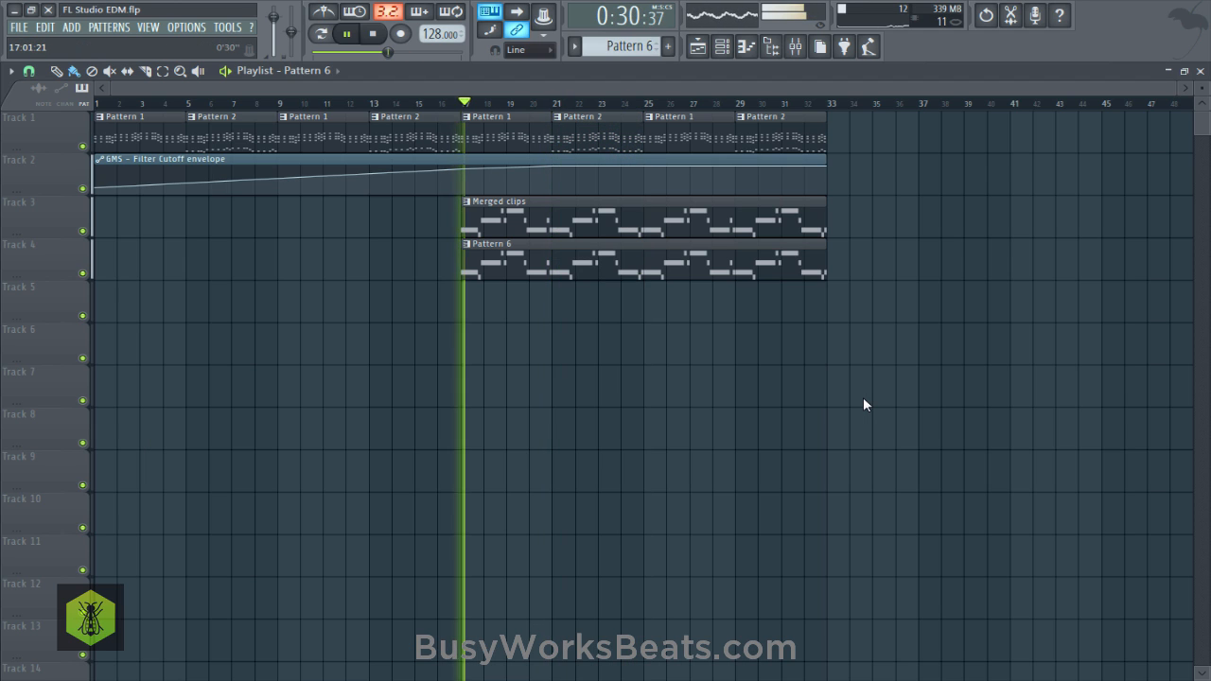
key("ctrl+s")
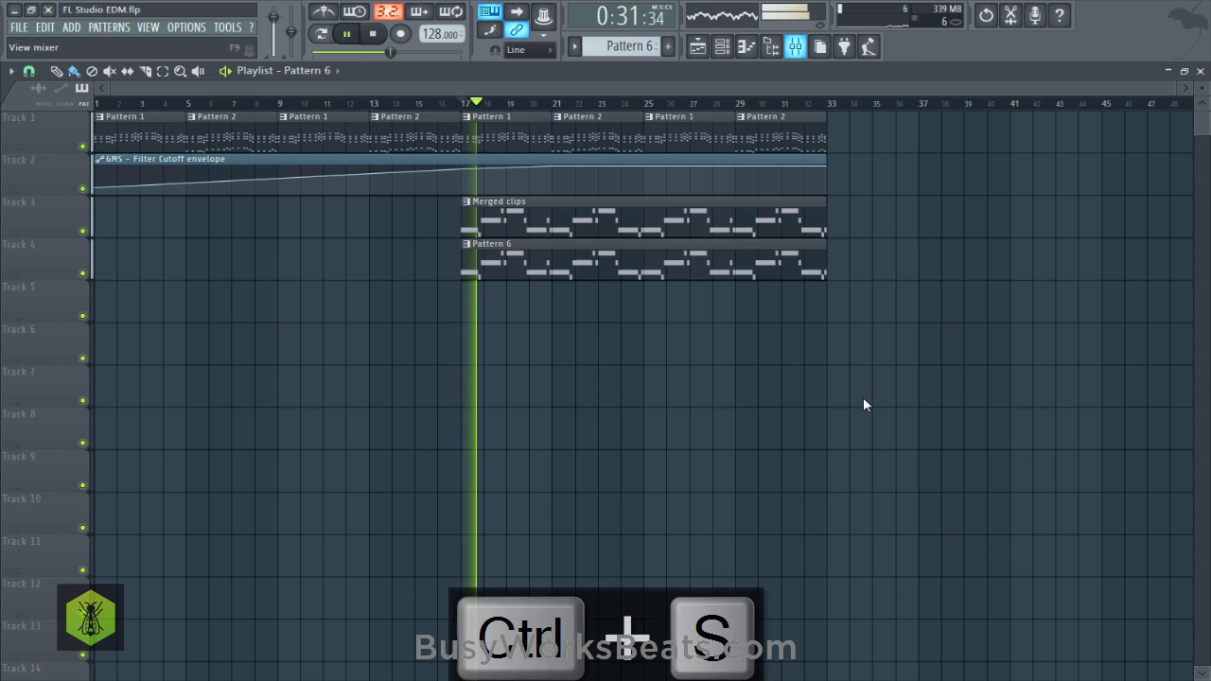
key("F9")
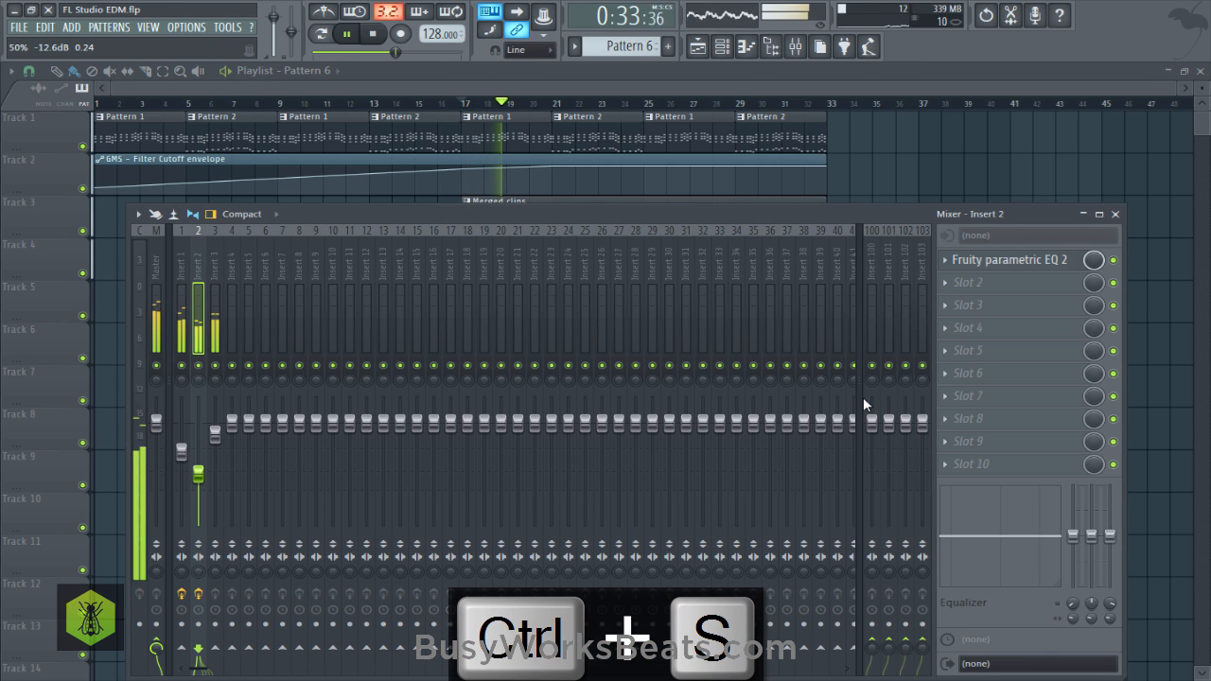
key("Left")
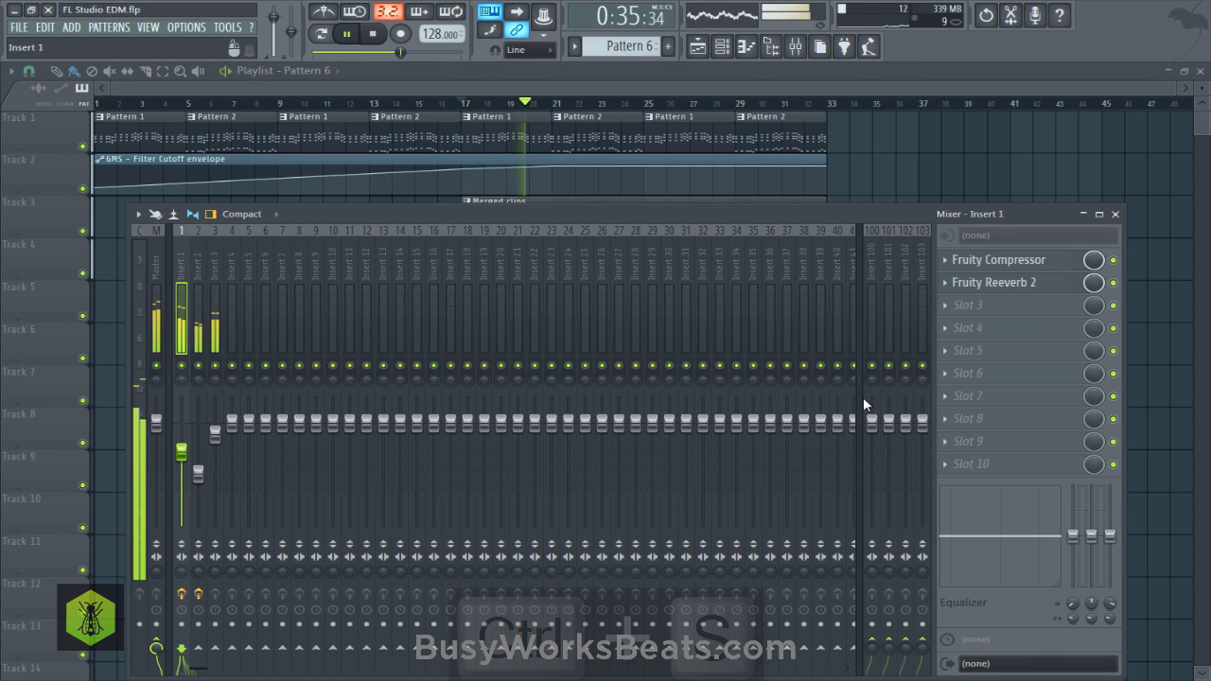
Review the GMS channel's synth settings during playback, close the open windows, and save the project.
key("F6")
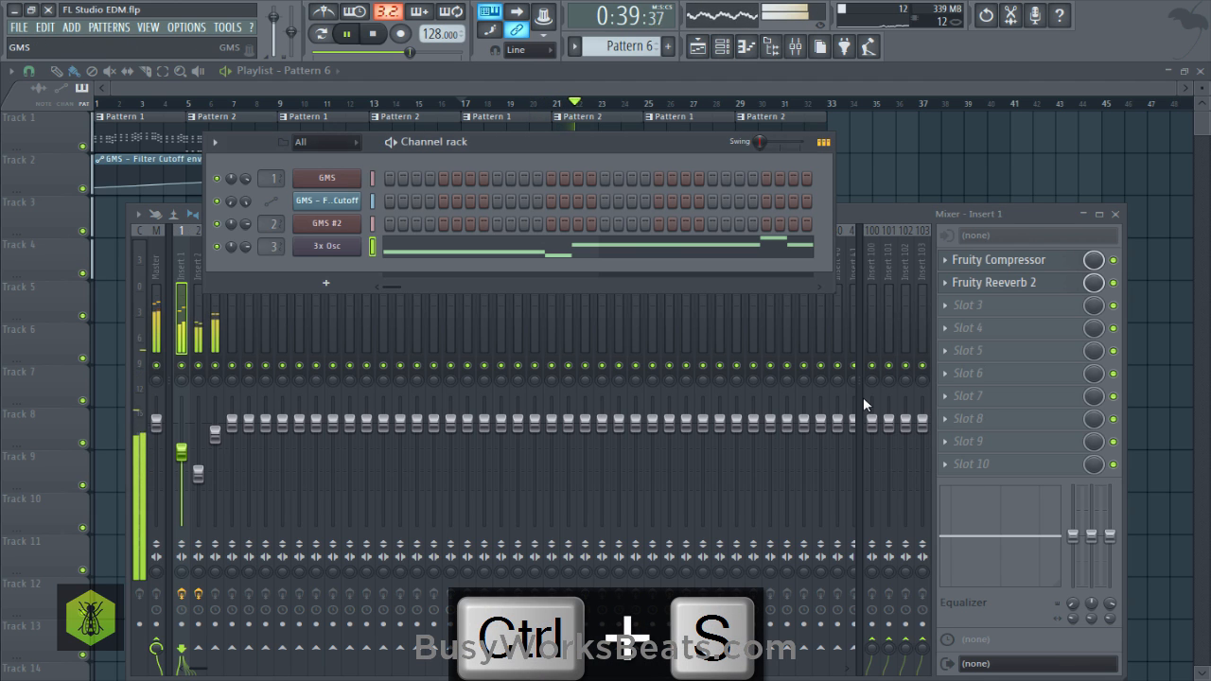
left_click(326, 178)
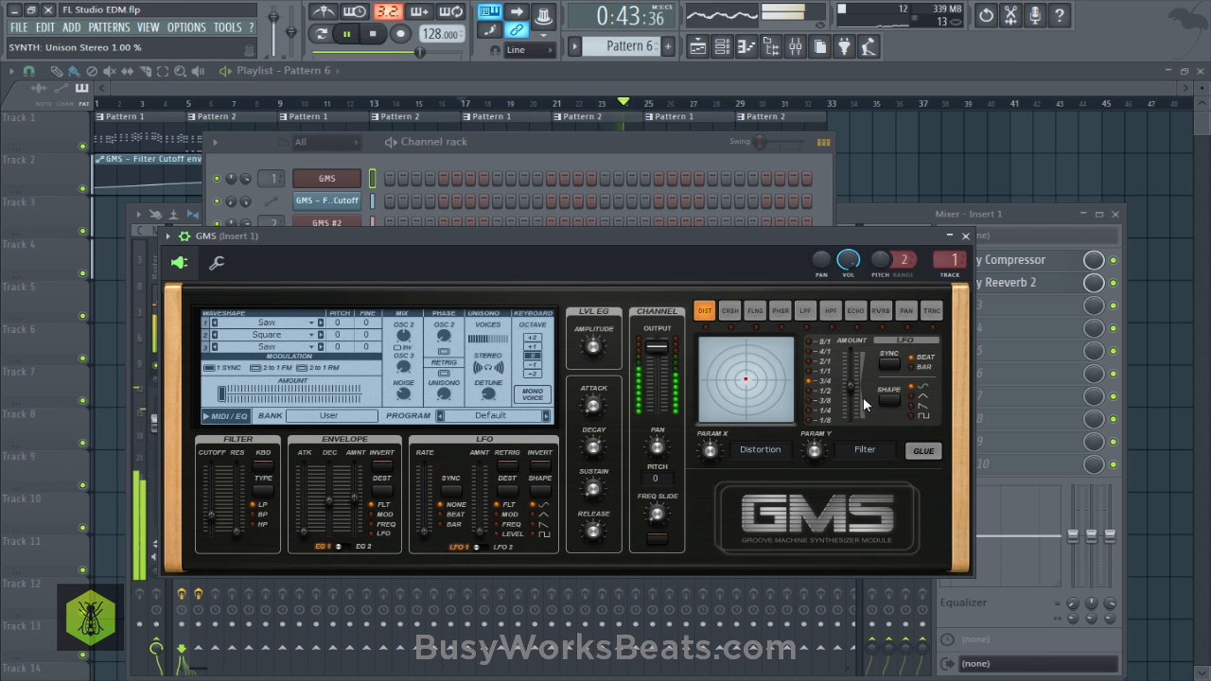
key("F12")
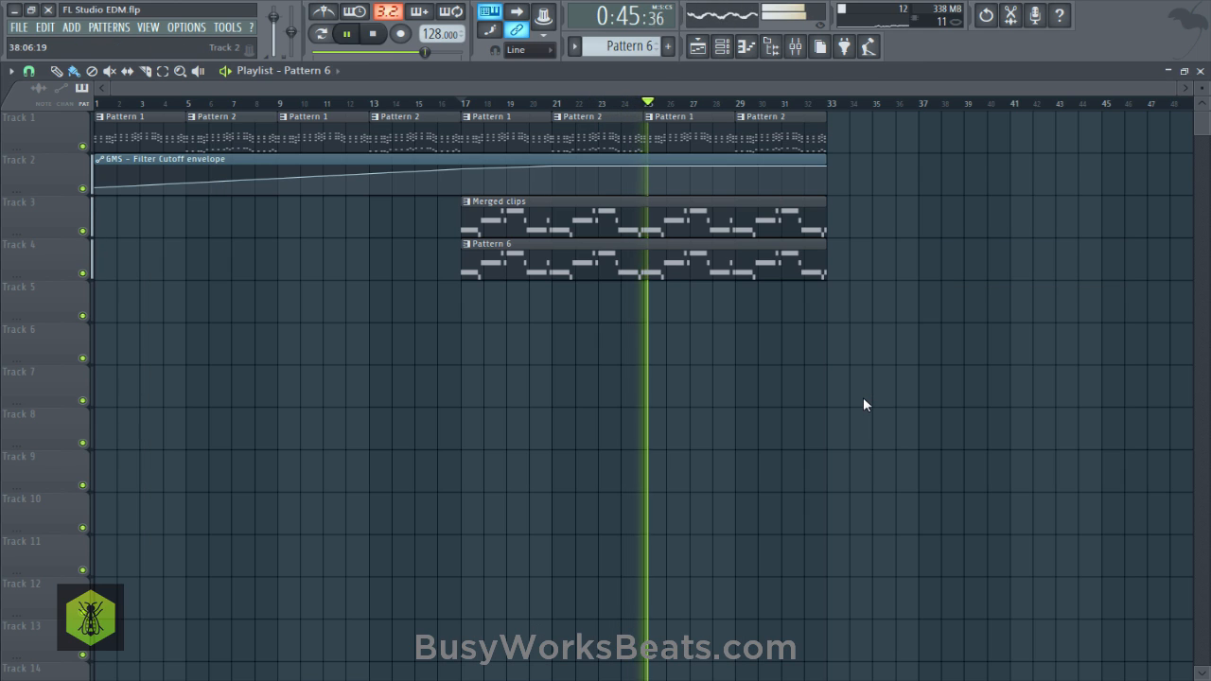
key("ctrl+s")
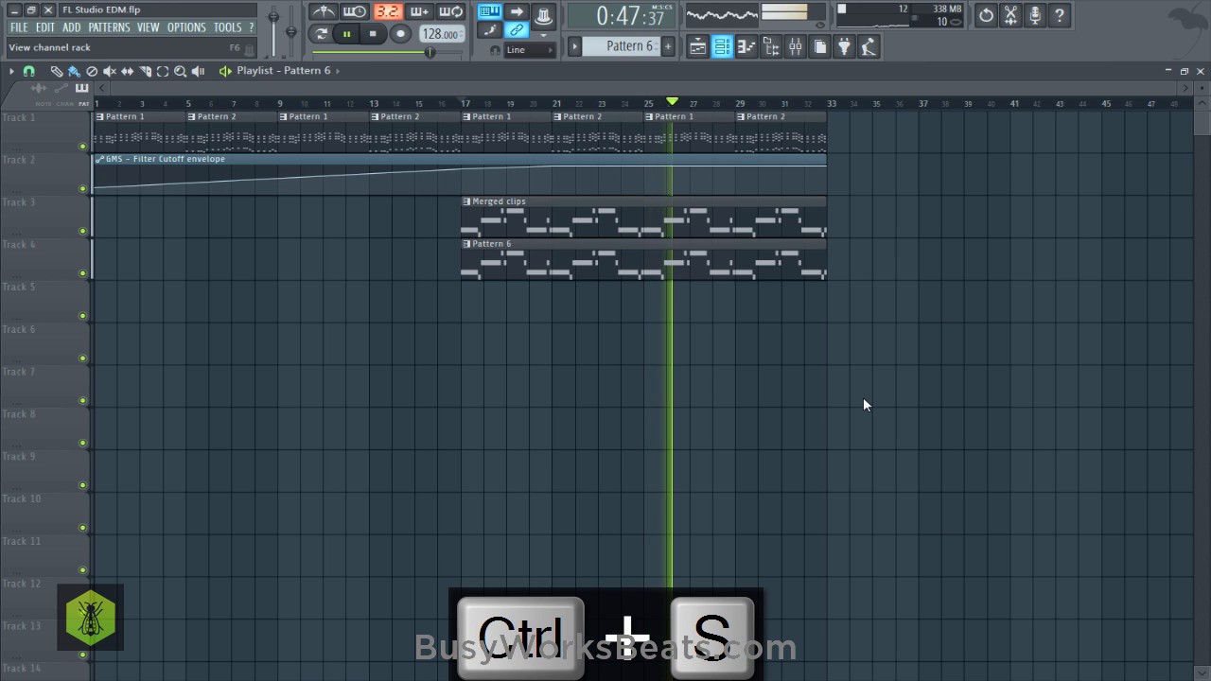
Set Insert 2's volume to about -12.8 dB, stop playback, and save the project.
key("F9")
key("Right")
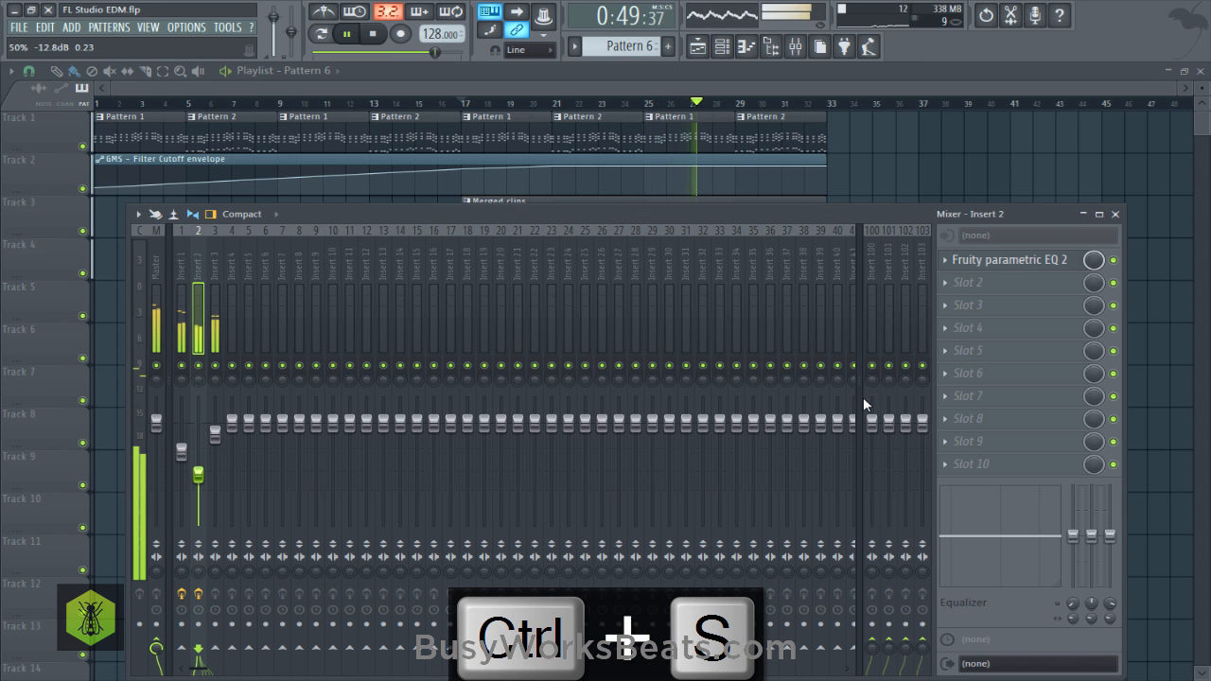
key("Escape")
key("space")
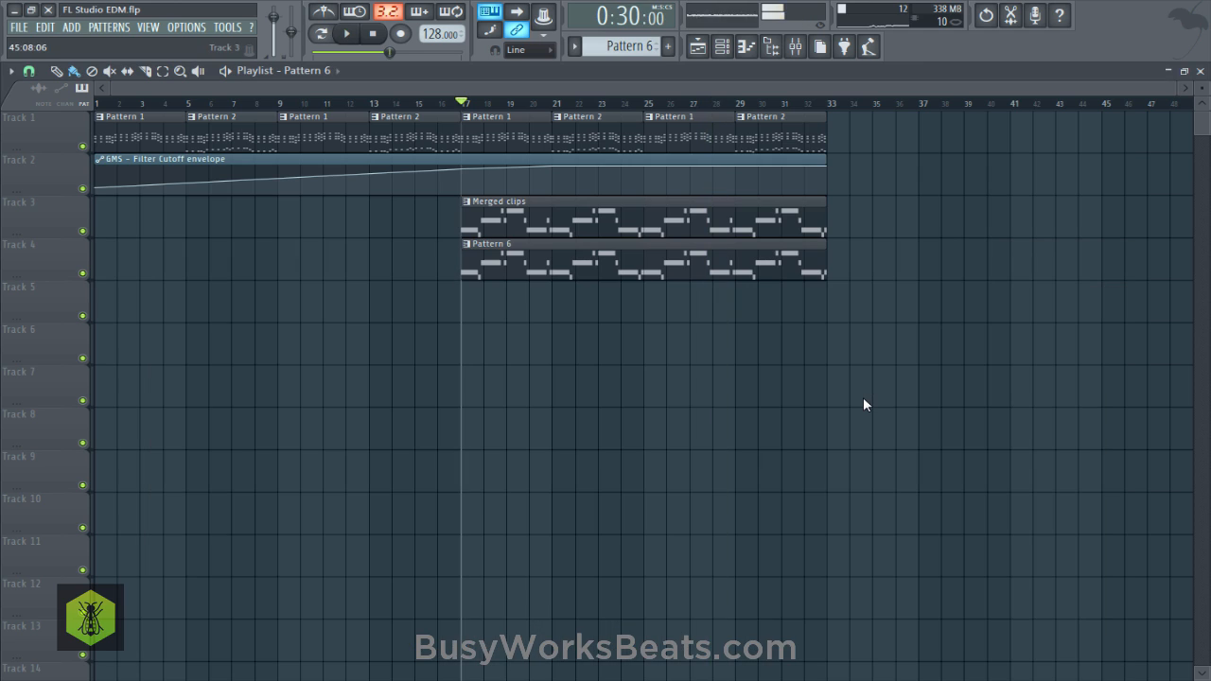
key("ctrl+s")
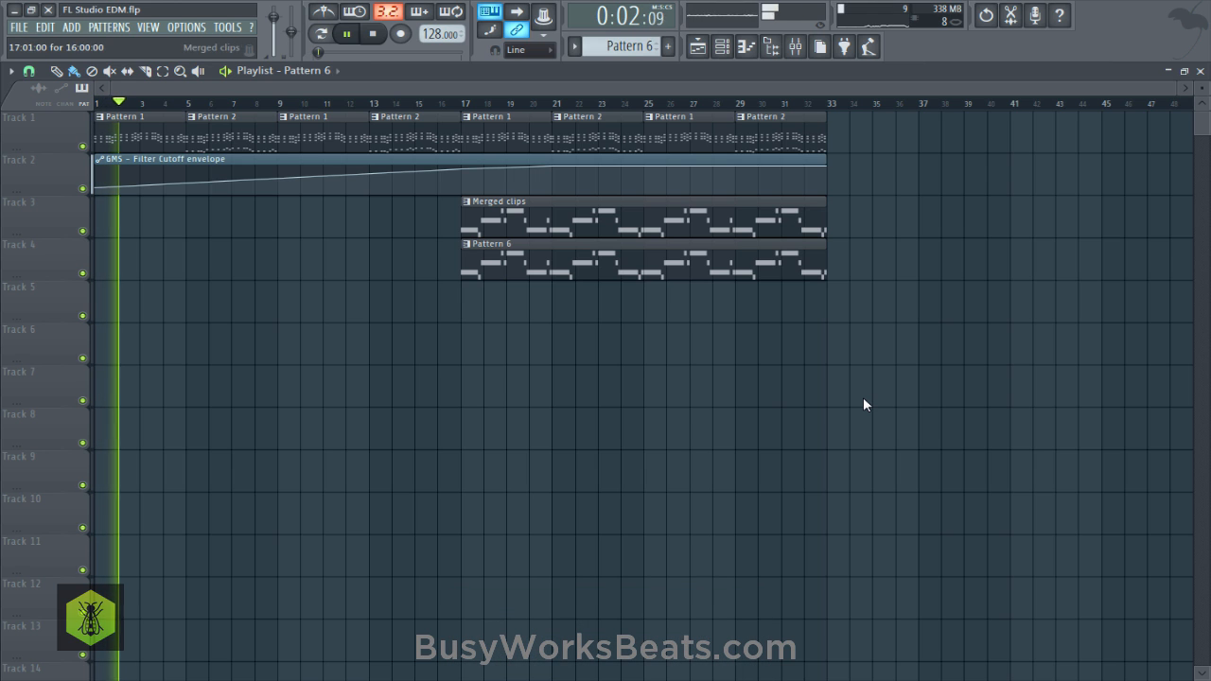
Create Pattern 7 and add a second 3x Osc channel with coarse tunings of 36, 12 and 0 on oscillators 1 to 3.
key("F7")
key("F6")
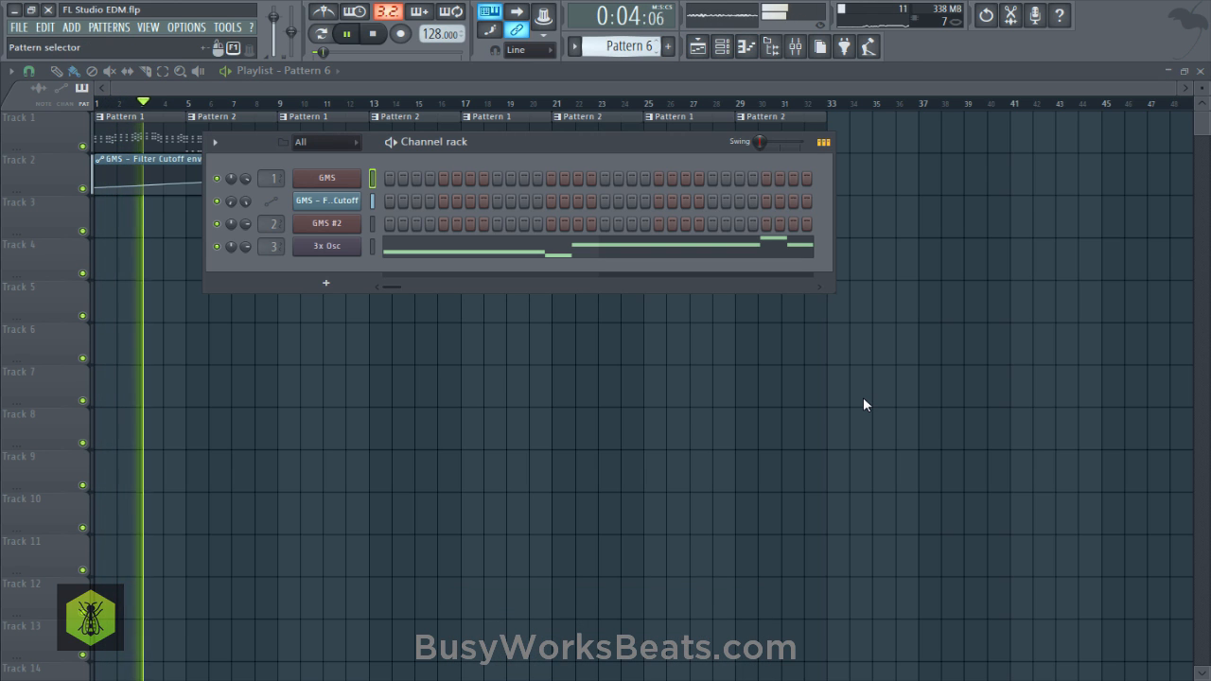
key("KP_Add")
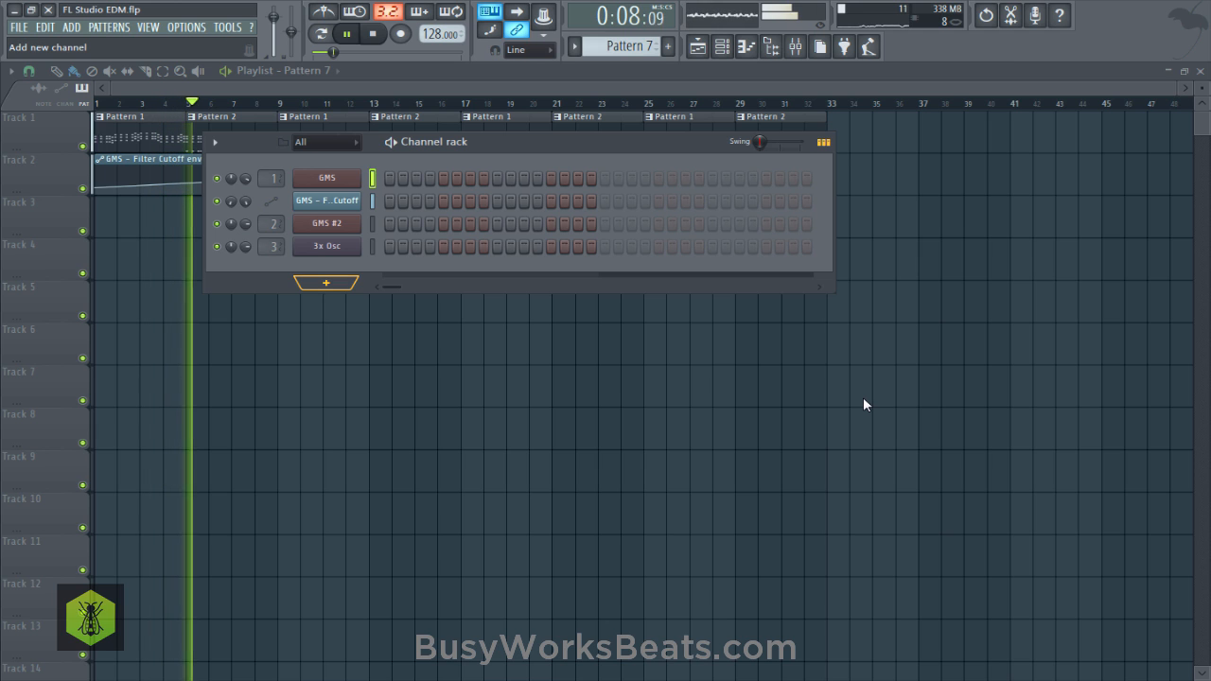
left_click(326, 283)
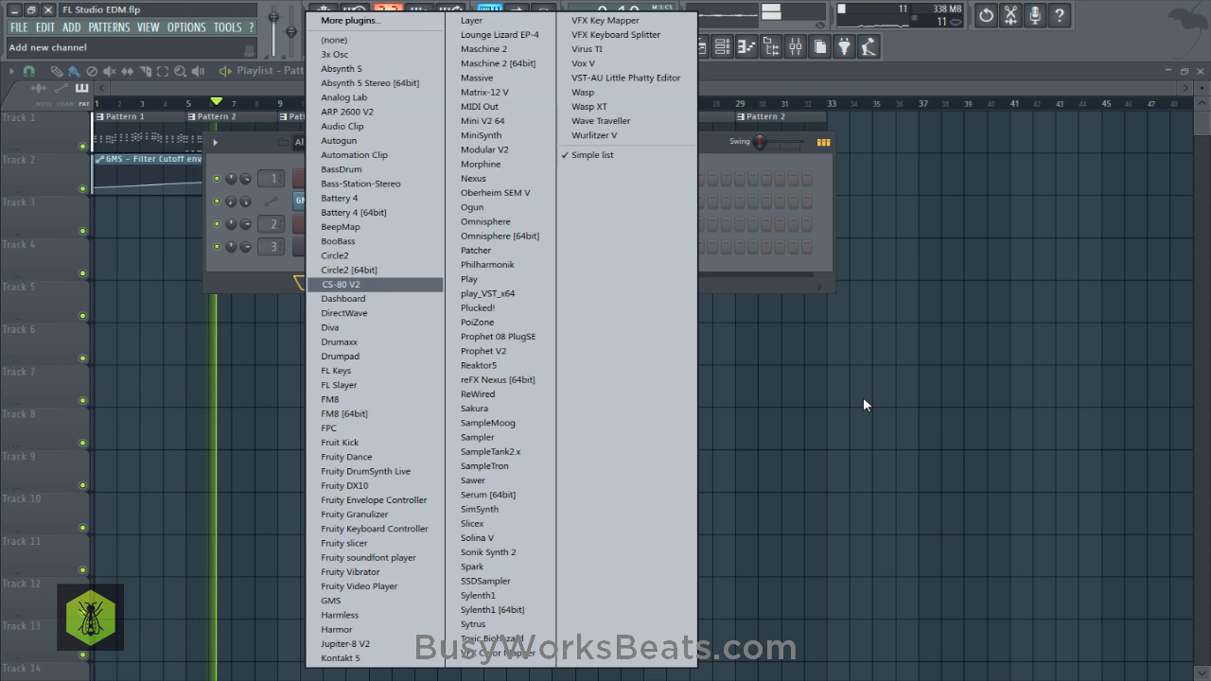
left_click(336, 53)
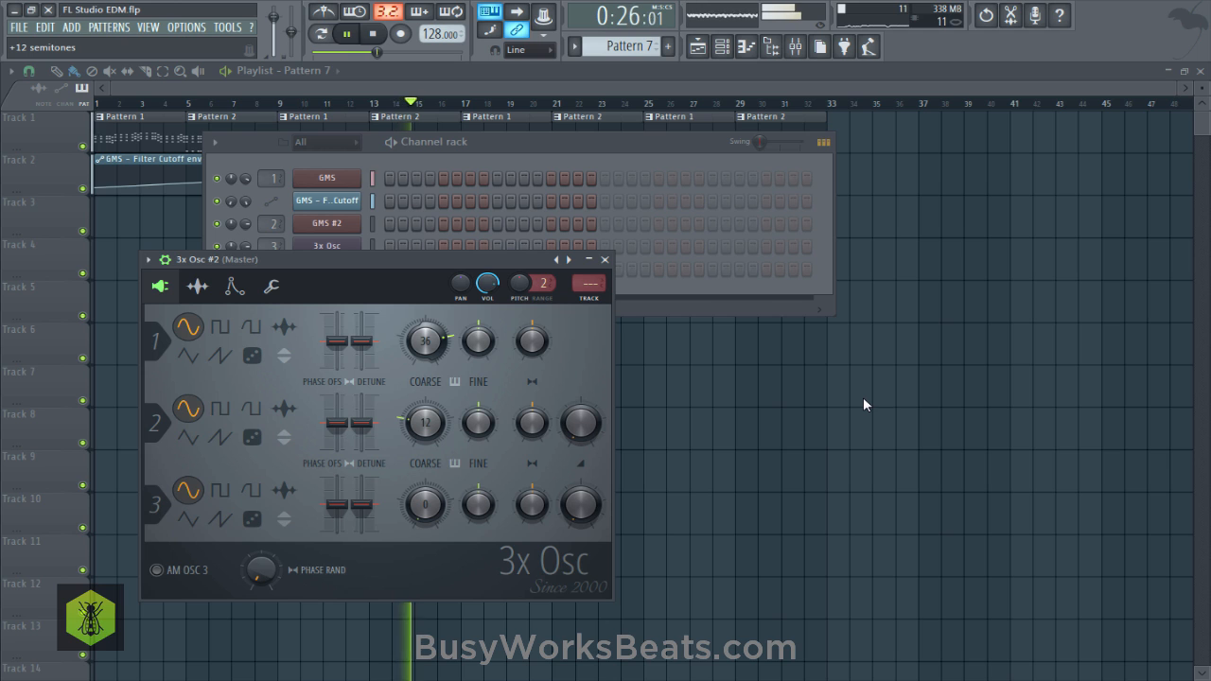
Enable a short, zero-sustain volume envelope on 3x Osc #2, route it to mixer track 4, and save the project.
left_click(235, 286)
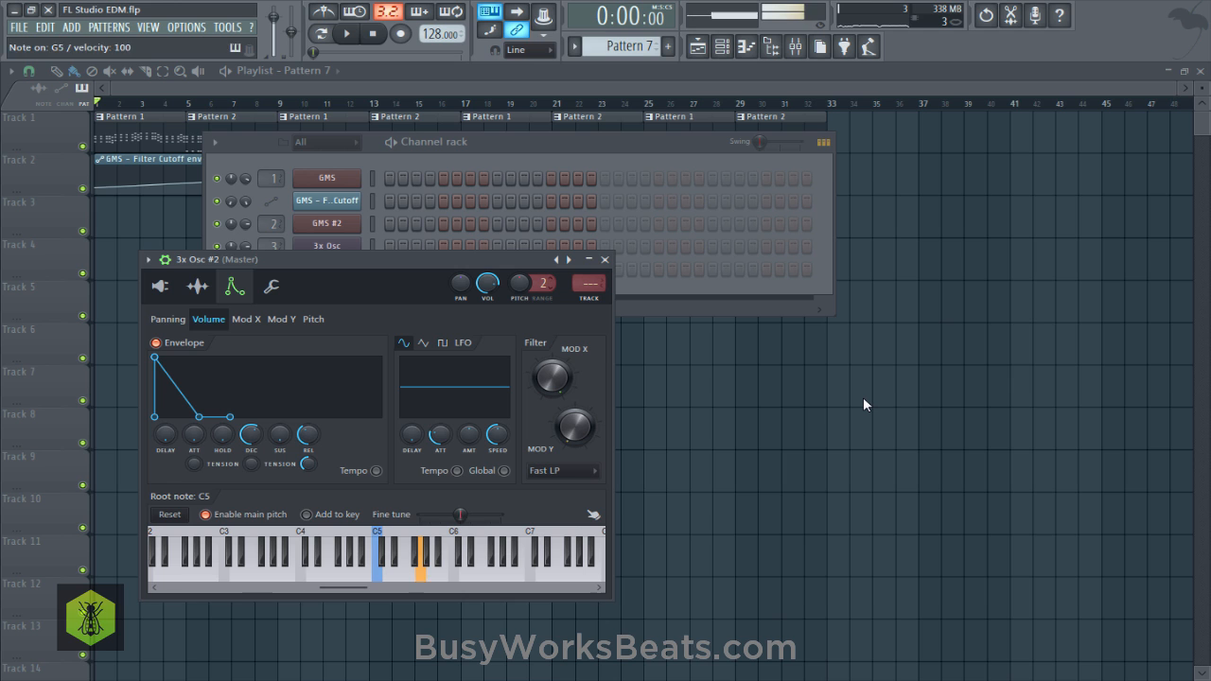
key("ctrl+l")
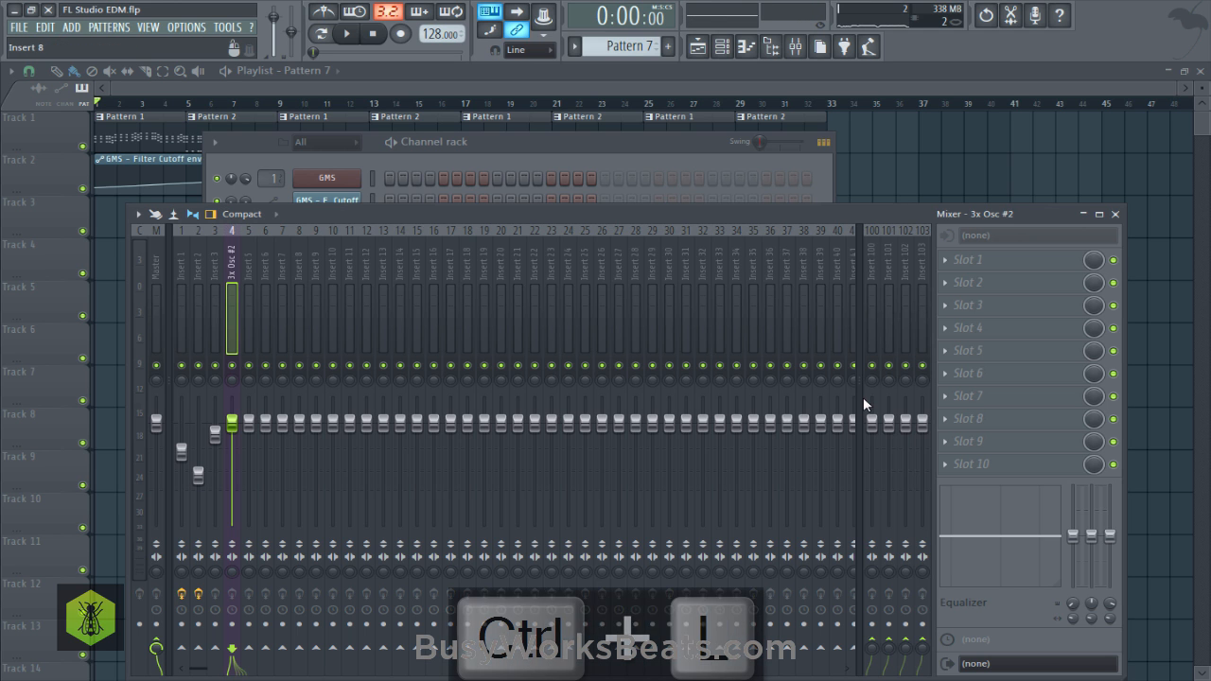
key("F6")
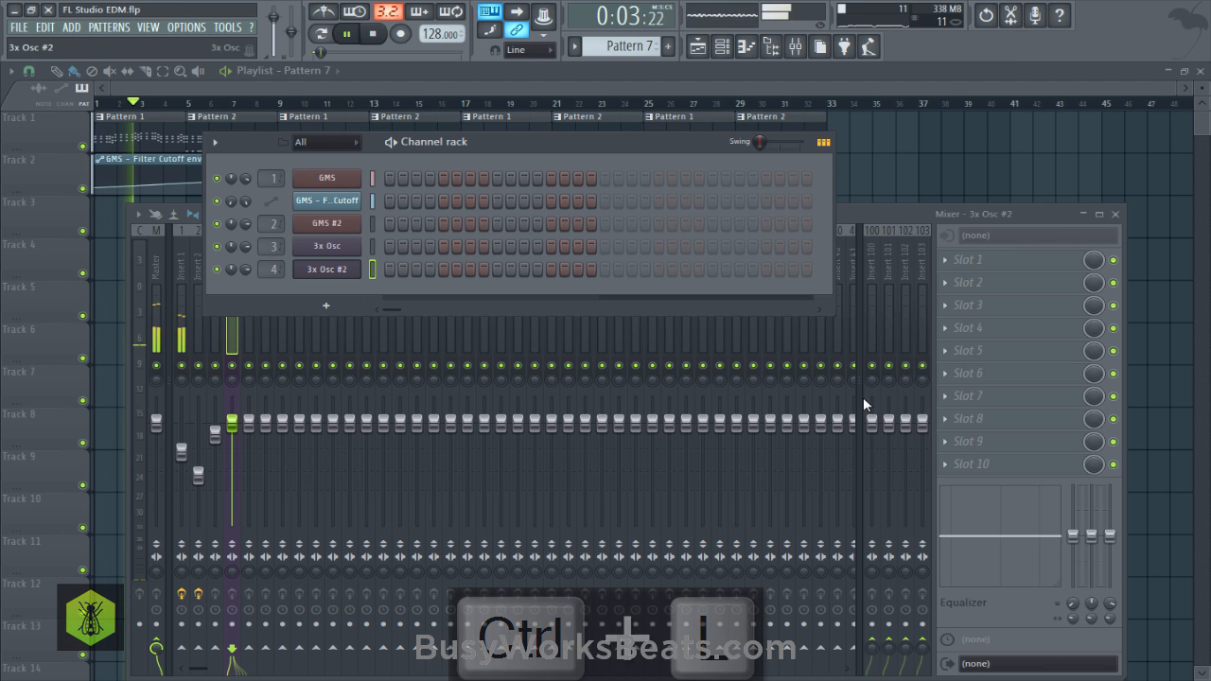
key("F5")
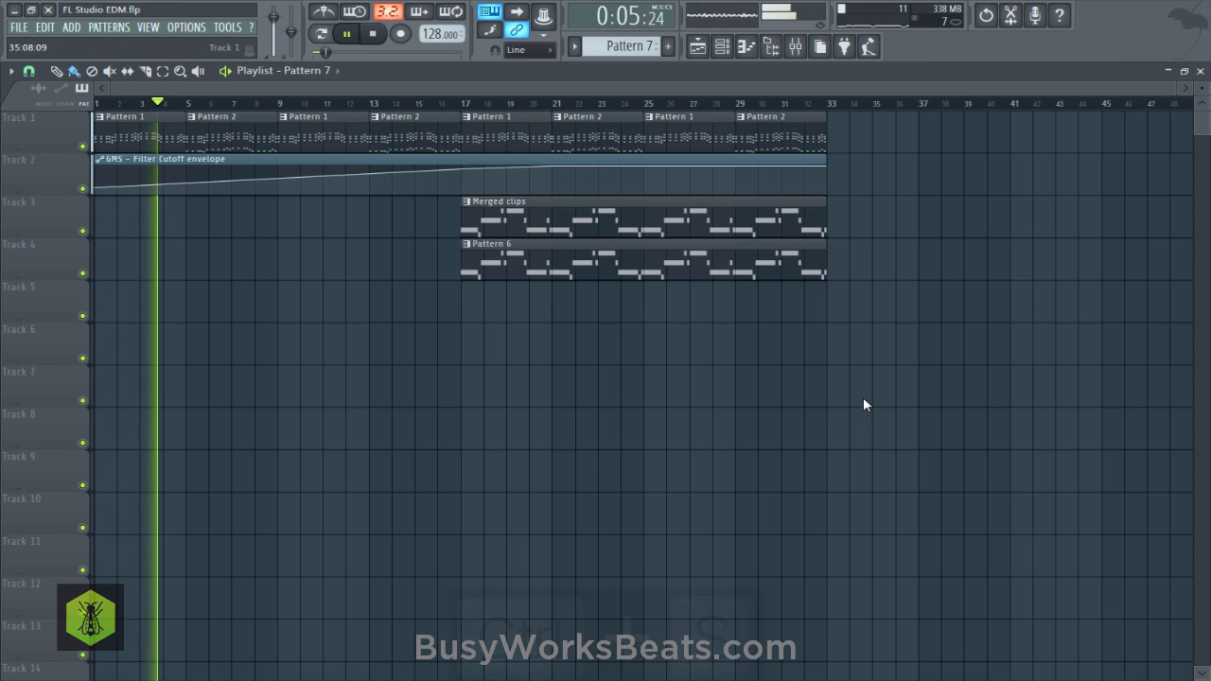
key("ctrl+s")
Place a Pattern 7 clip at bar 1 on Track 5 and save the project.
key("F6")
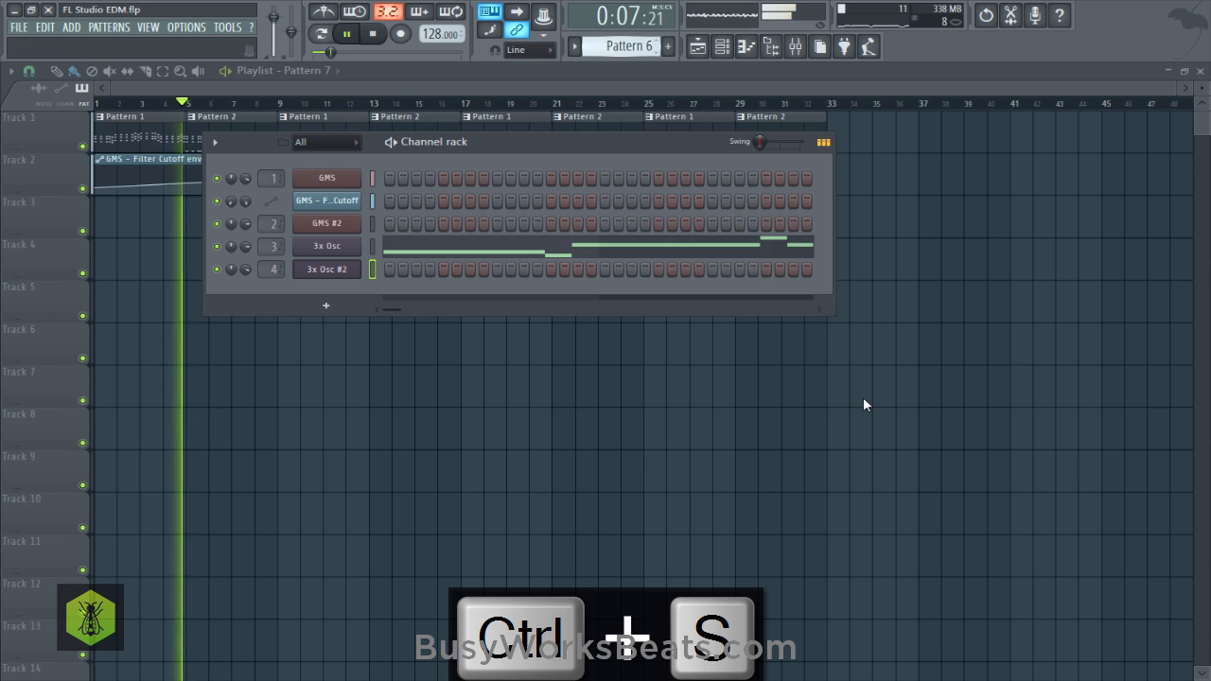
key("F6")
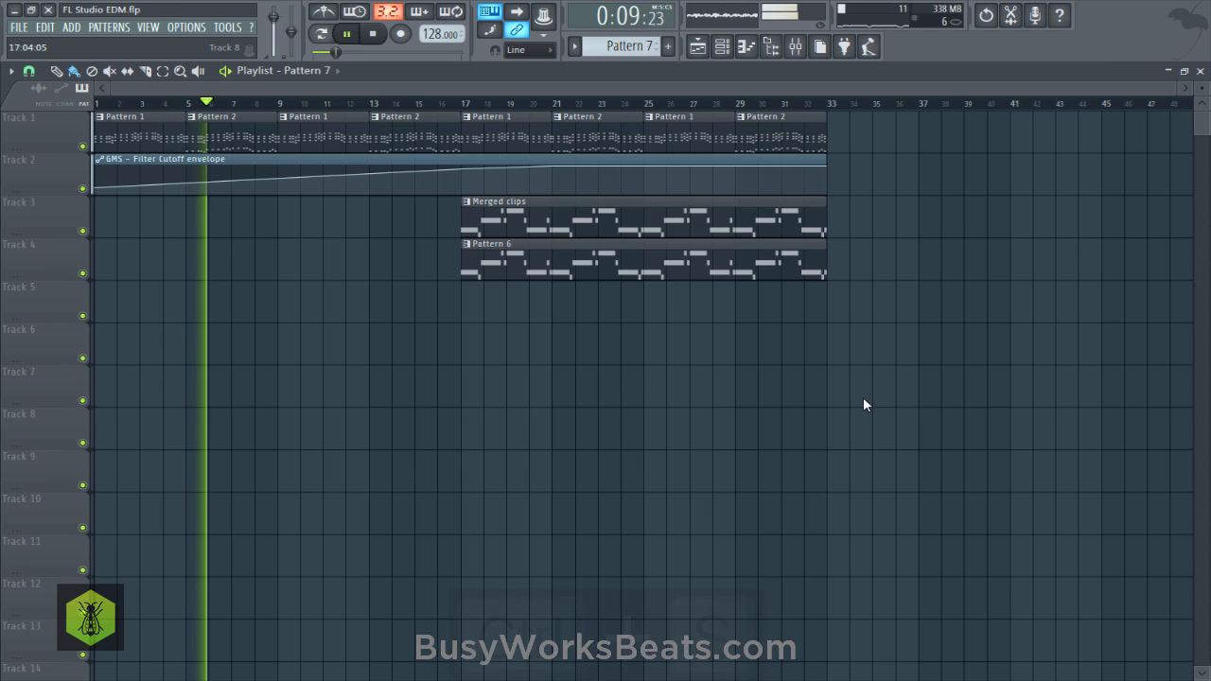
key("space")
key("ctrl+s")
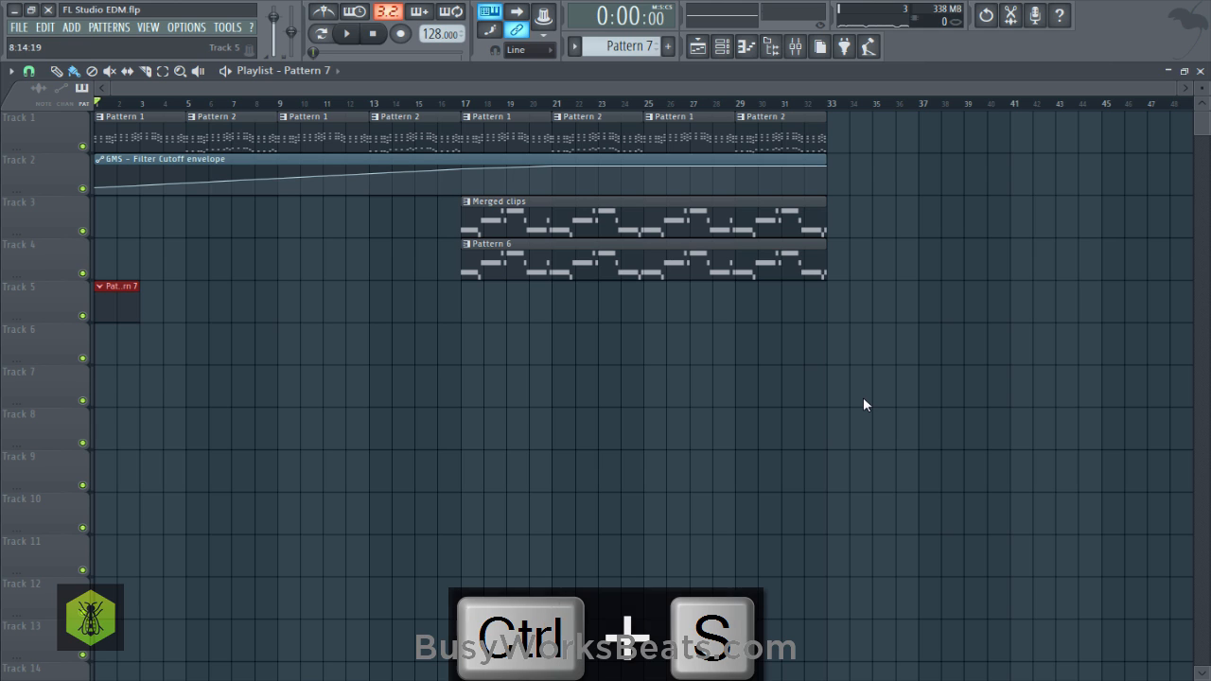
Show the channel rack, save the project, and briefly play the song from the start.
key("F6")
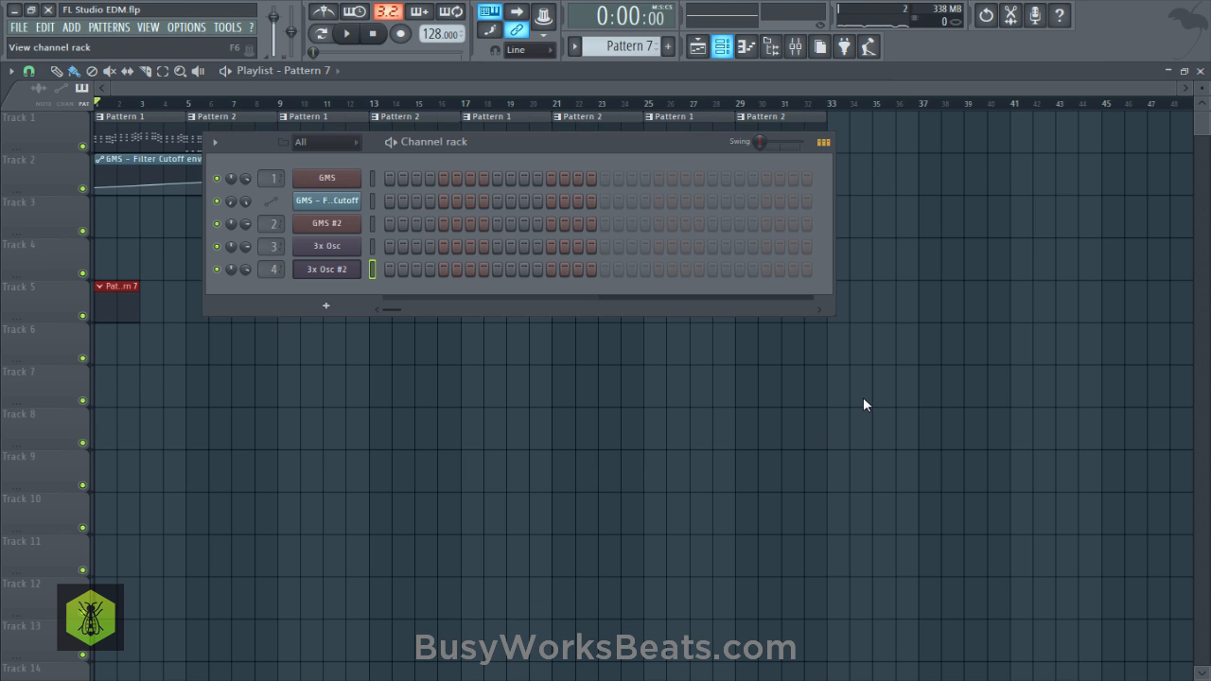
key("ctrl+s")
key("space")
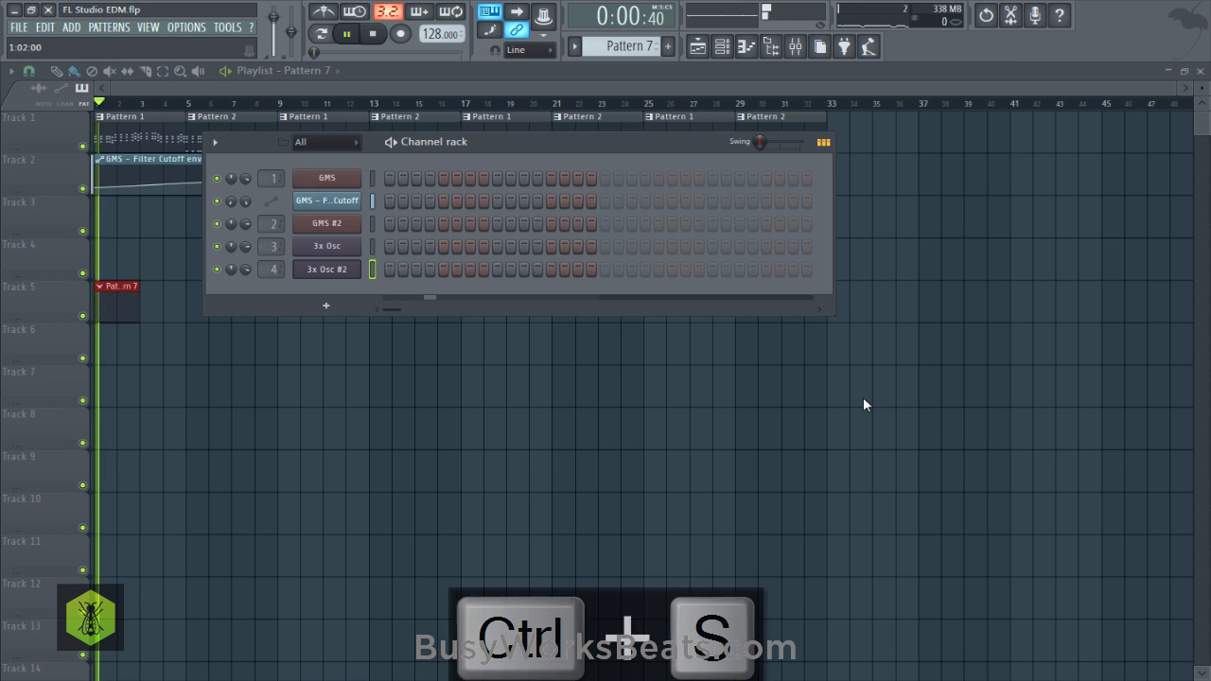
key("space")
Open the piano roll of 3x Osc #2 in Pattern 7 and briefly play the song.
key("Menu")
key("Return")
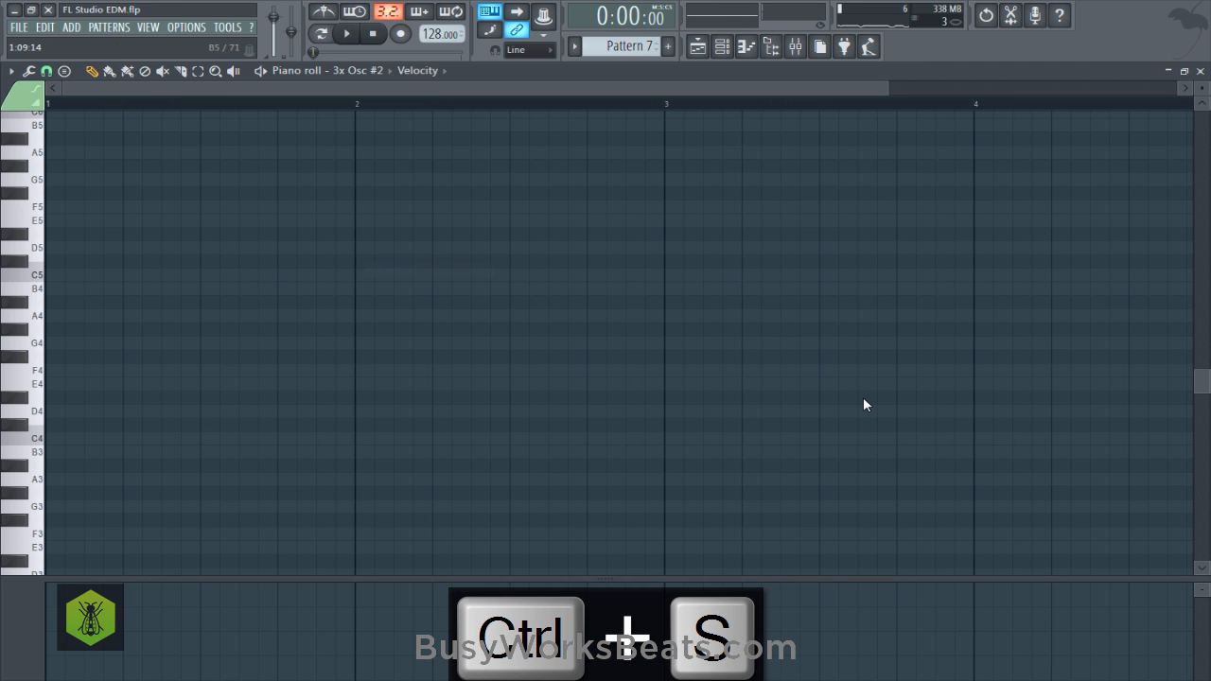
key("space")
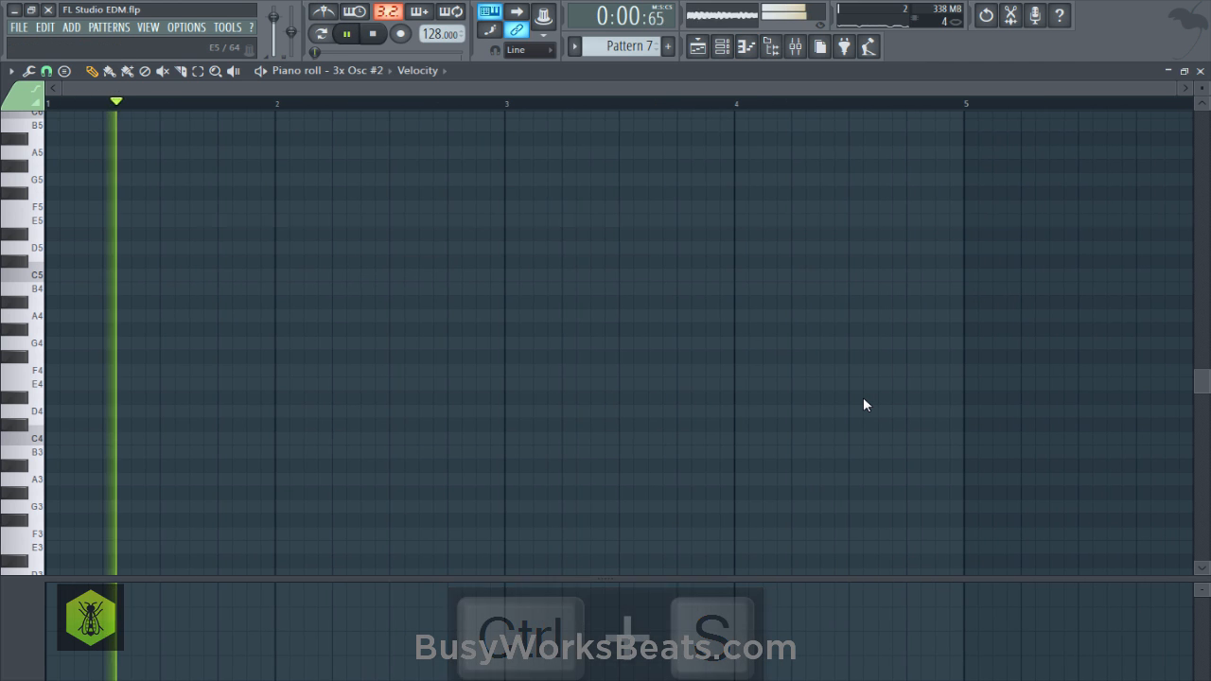
key("space")
Copy the stacked scale notes at bar 5 in the GMS #2 piano roll of Pattern 3.
key("F6")
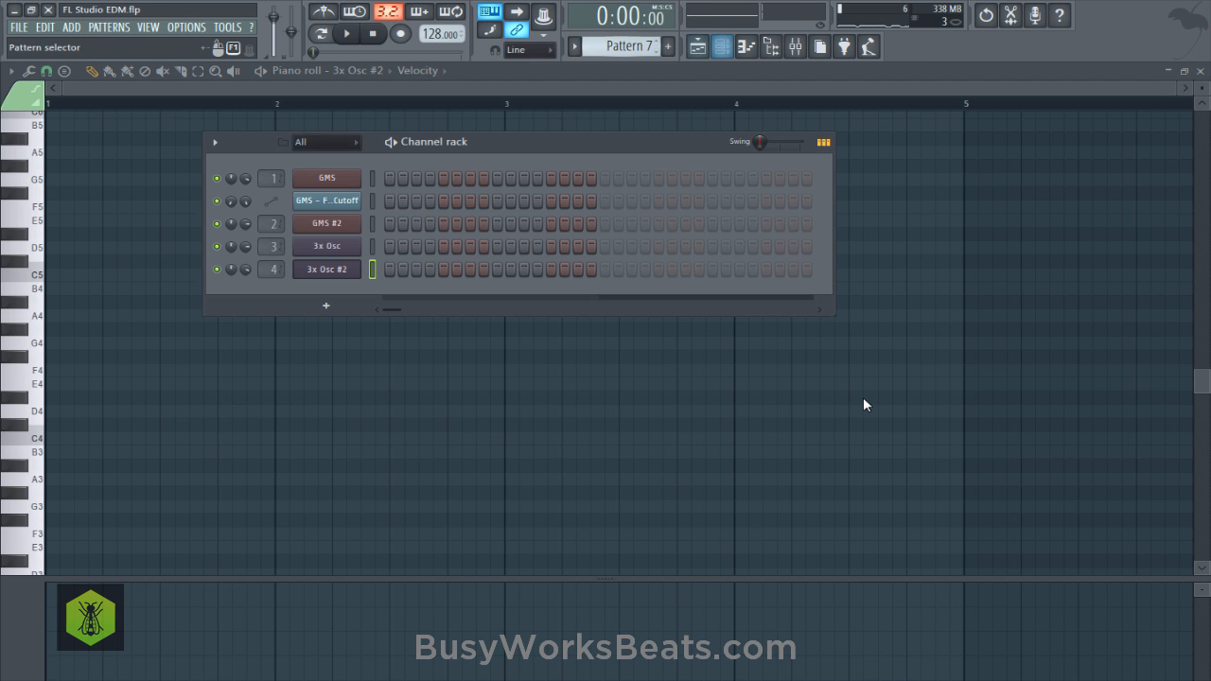
key("KP_Subtract")
key("KP_Subtract")
key("KP_Subtract")
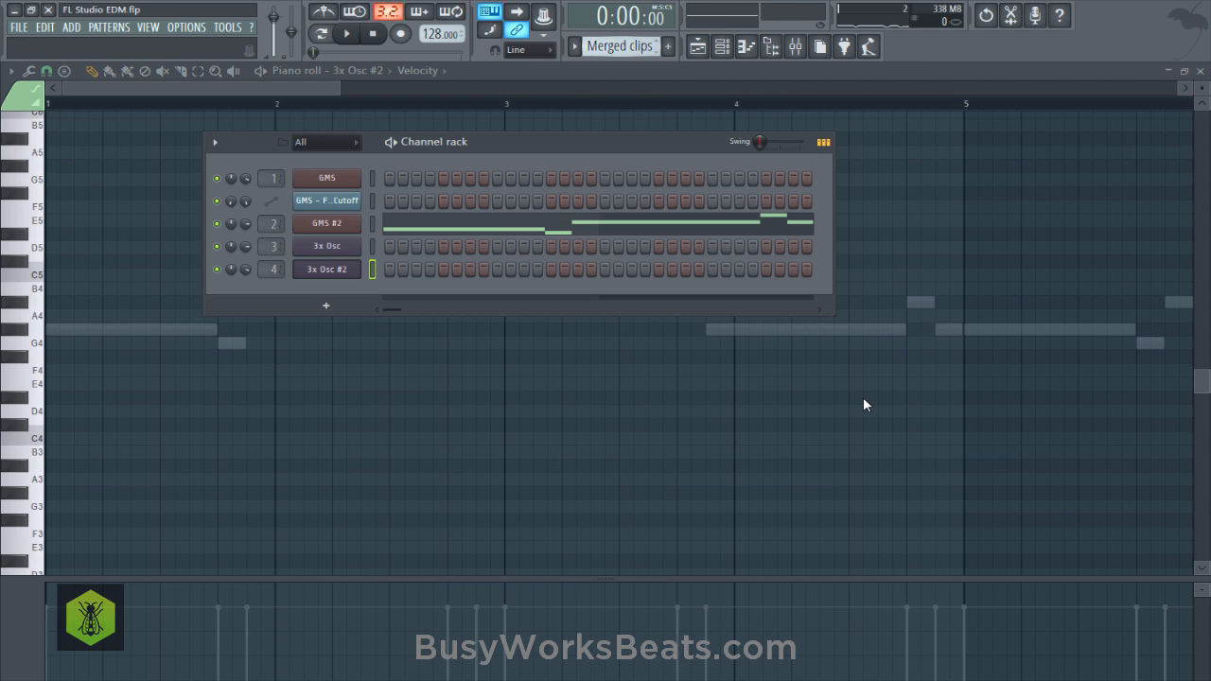
right_click(862, 405)
right_click(863, 405)
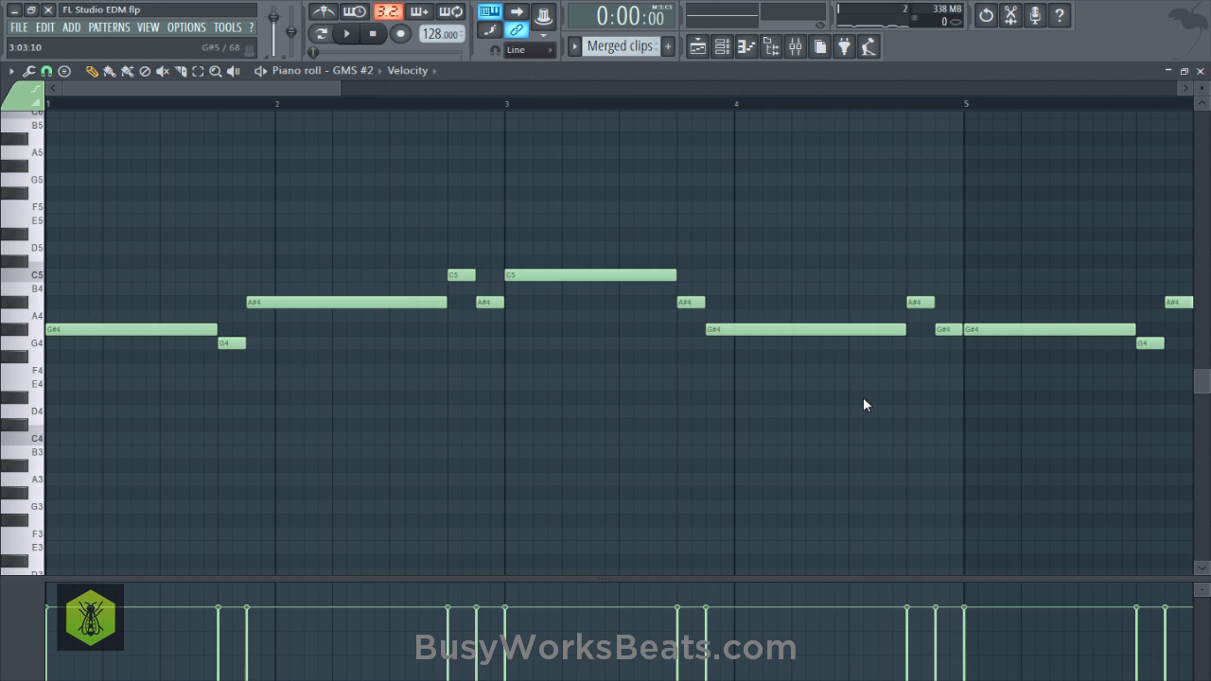
scroll(863, 405, "down", 5)
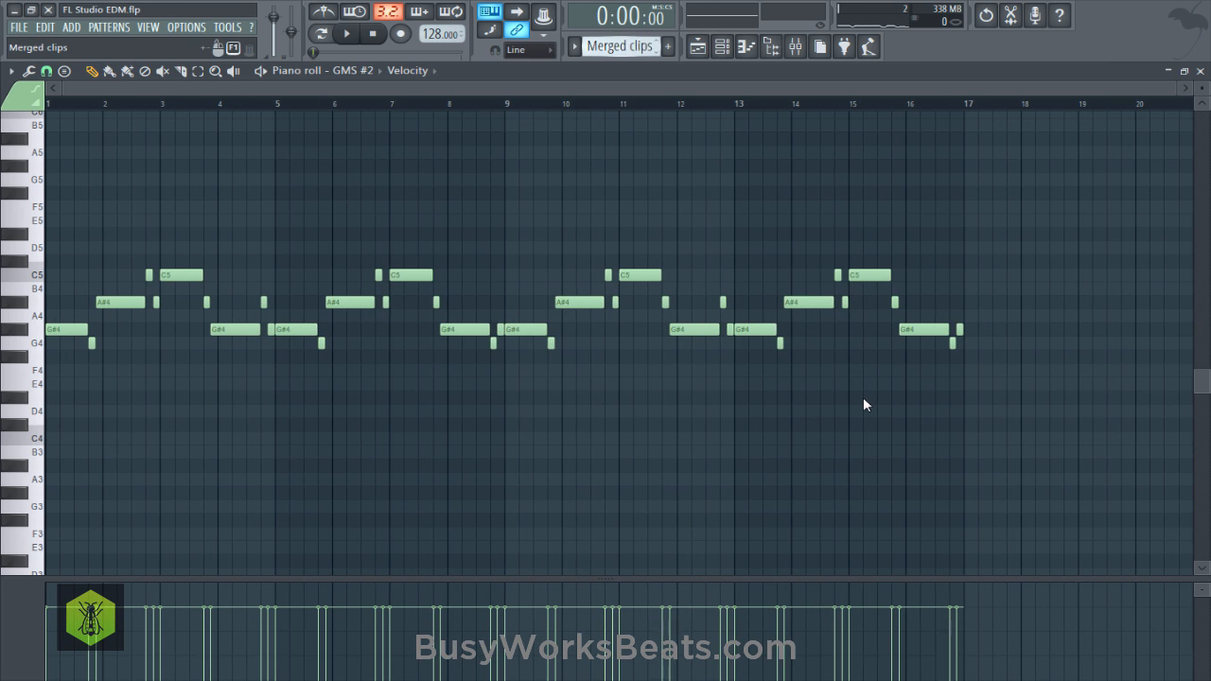
key("KP_Subtract")
left_click_drag(327, 297, 375, 109)
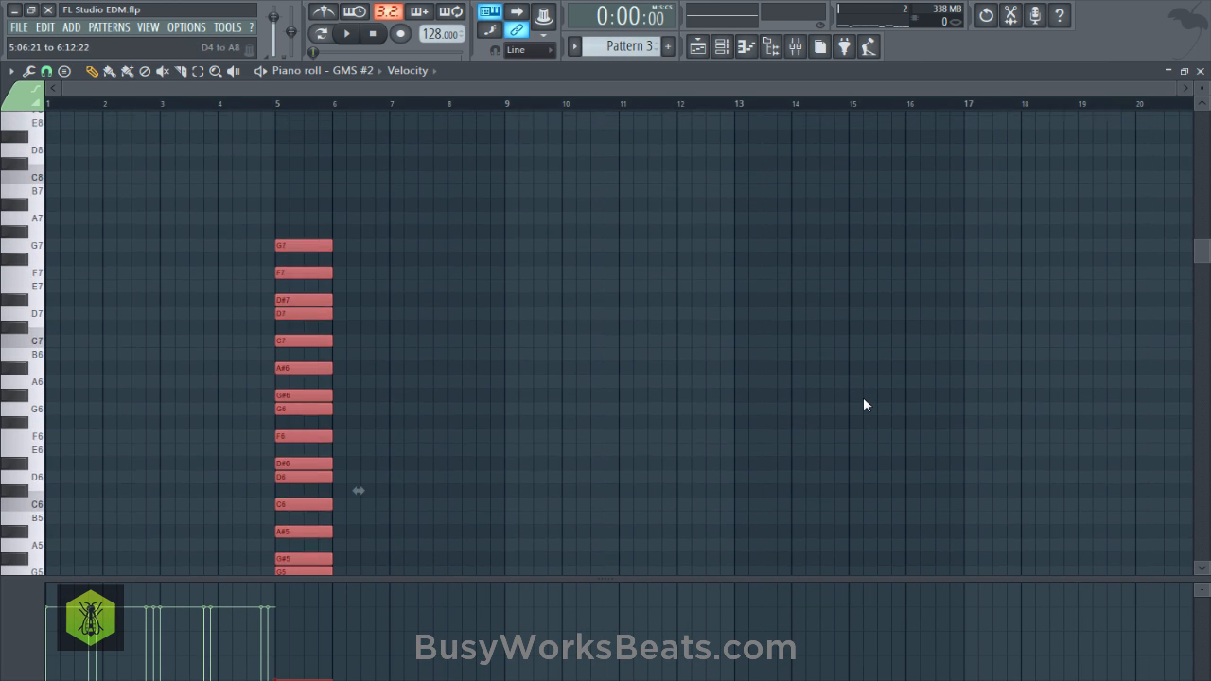
key("ctrl+c")
Leave the GMS #2 piano roll and switch forward from Pattern 3 toward Pattern 7.
key("F5")
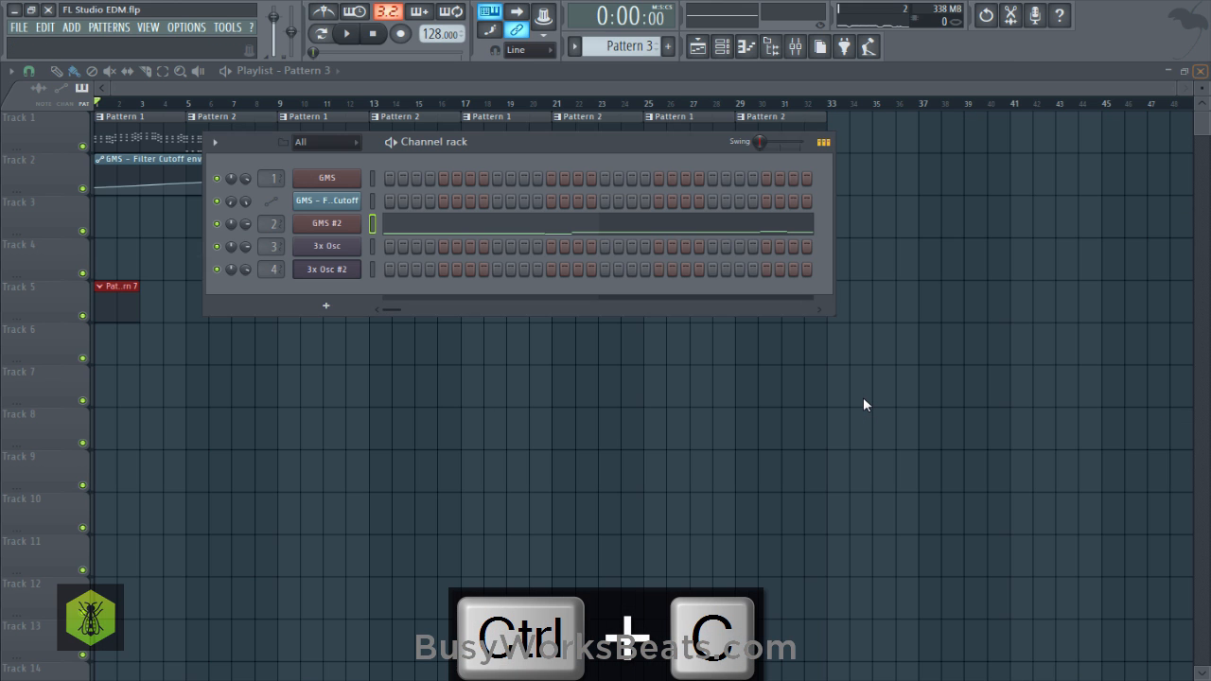
key("KP_Add")
key("KP_Add")
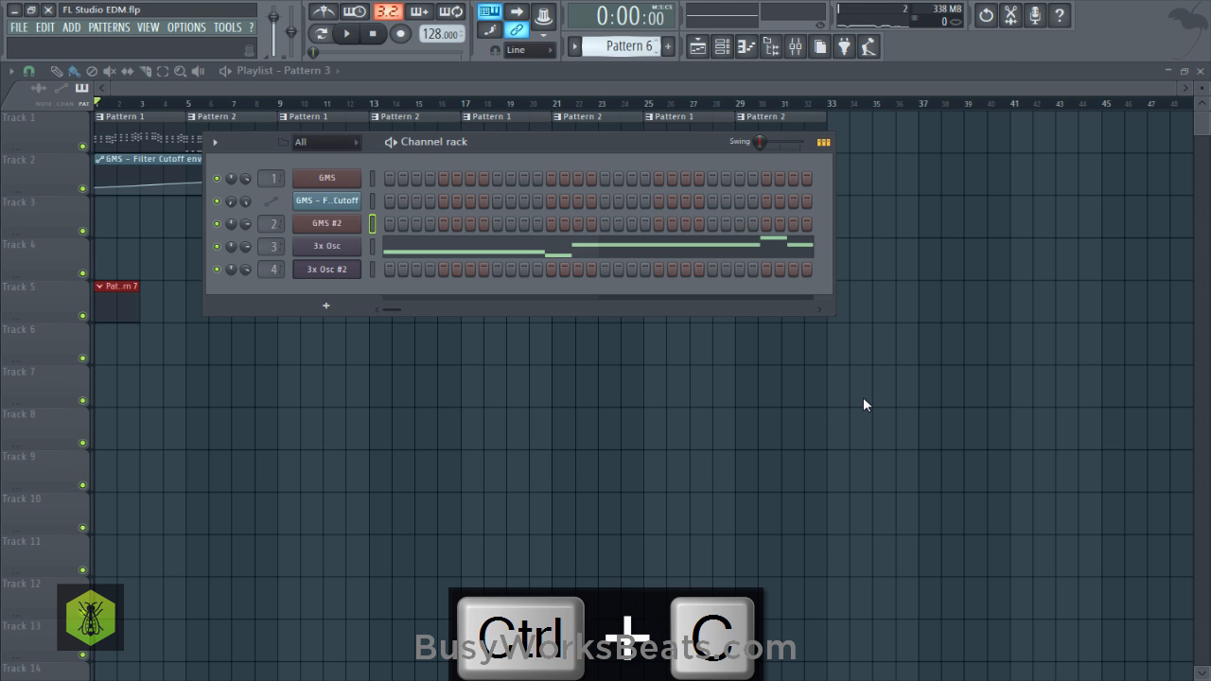
Open Pattern 7's piano roll for 3x Osc #2, paste the copied scale notes and lengthen them to two bars.
right_click(326, 269)
key("F7")
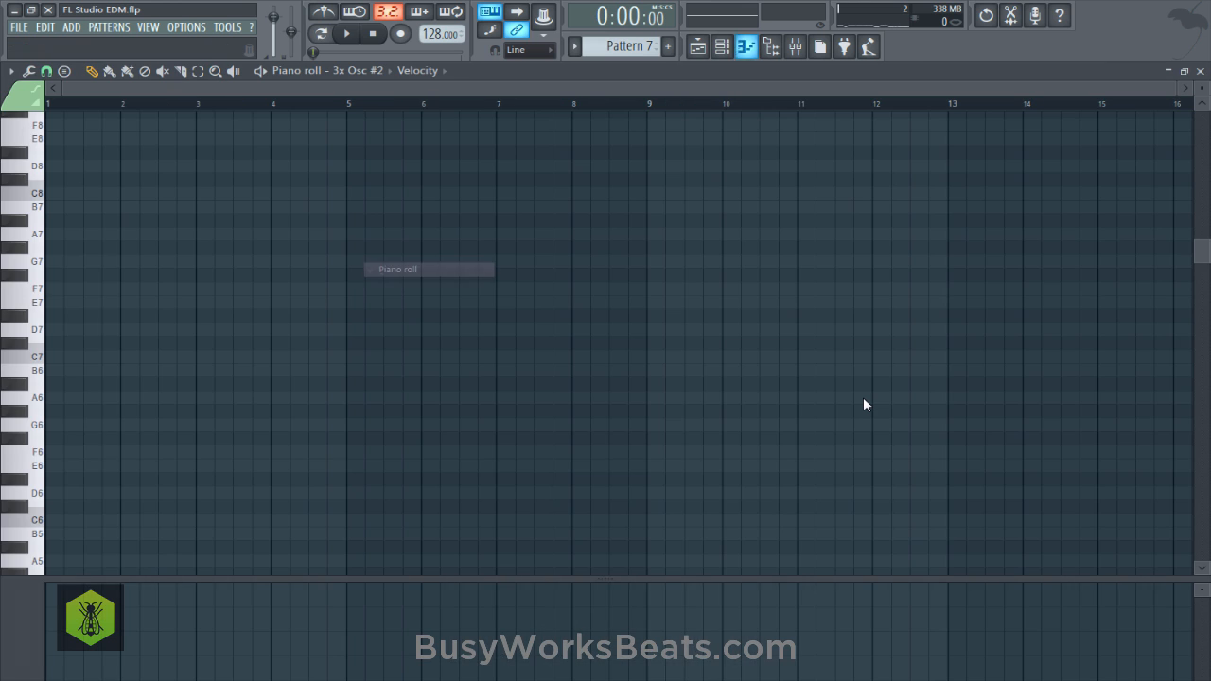
key("ctrl+v")
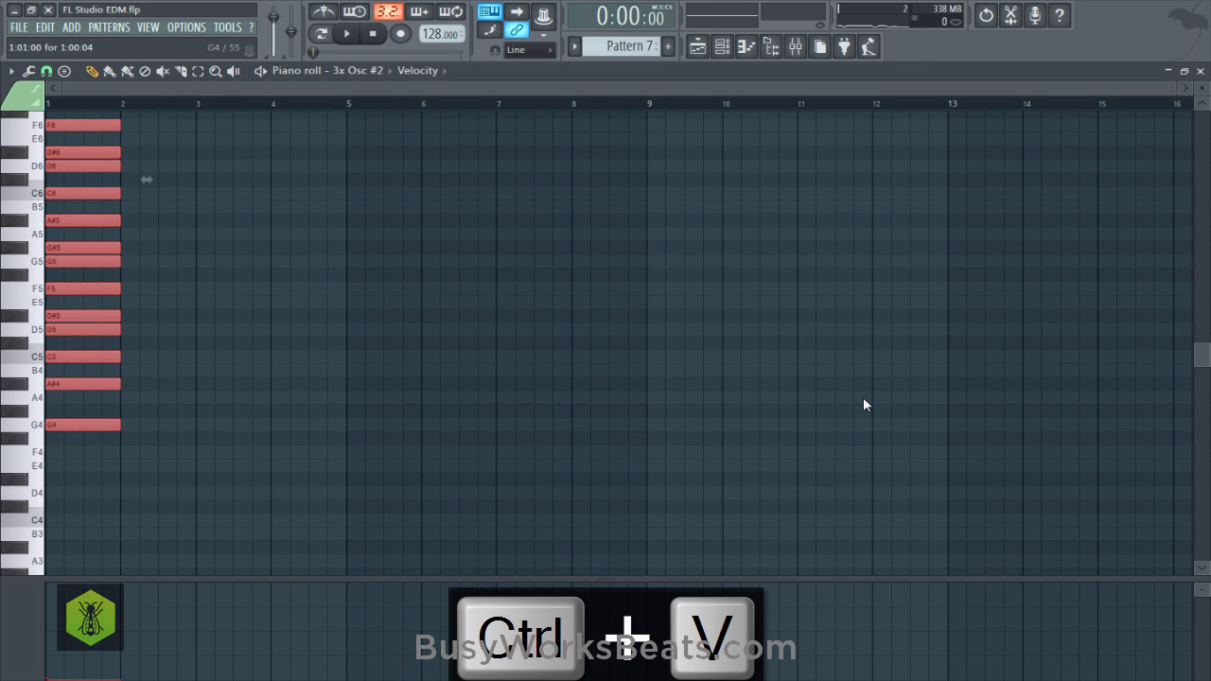
left_click_drag(179, 180, 226, 179)
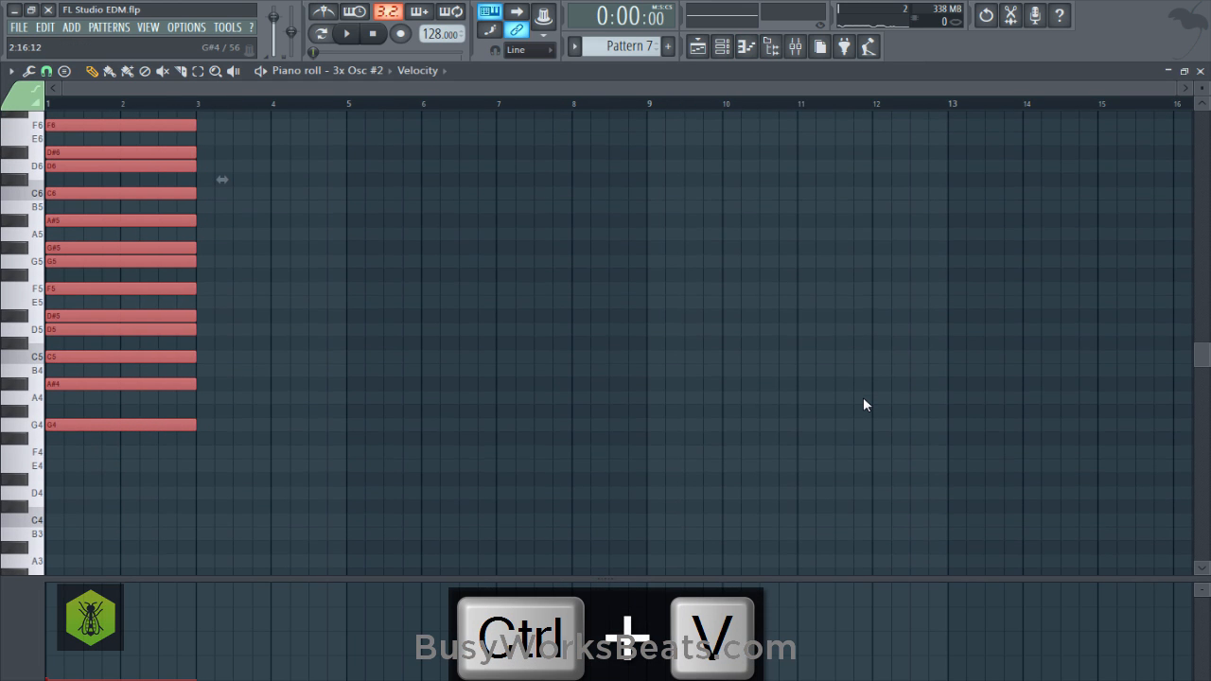
Shift the pasted scale notes to start at bar 9, deselect them and save the project.
left_click(46, 71)
left_click(71, 201)
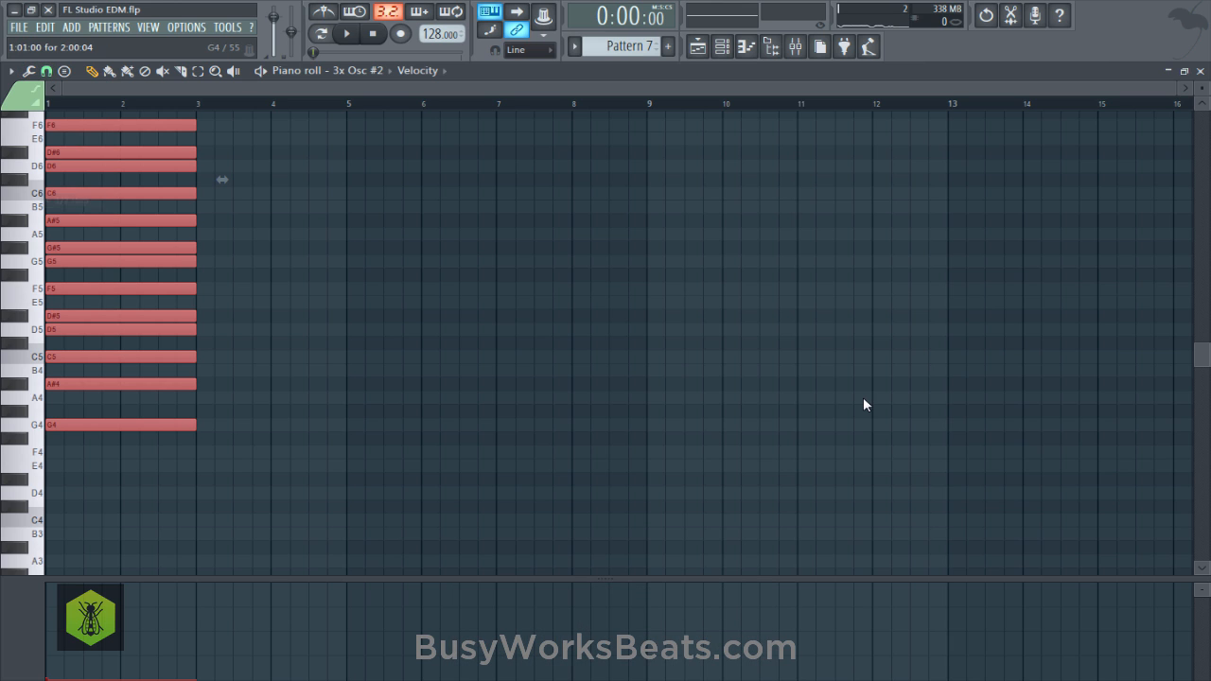
key("shift+Right")
key("shift+Right")
key("shift+Right")
key("shift+Right")
key("shift+Right")
key("shift+Right")
key("shift+Right")
key("shift+Right")
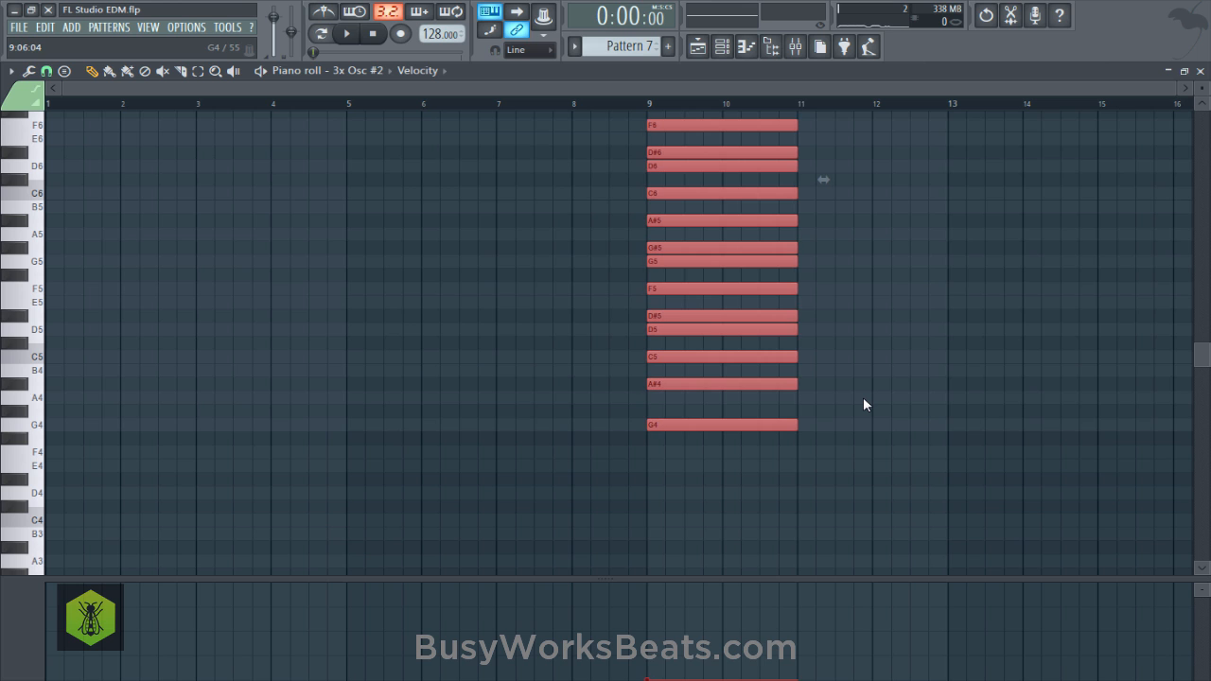
left_click(864, 405)
key("ctrl+s")
scroll(864, 405, "up", 3)
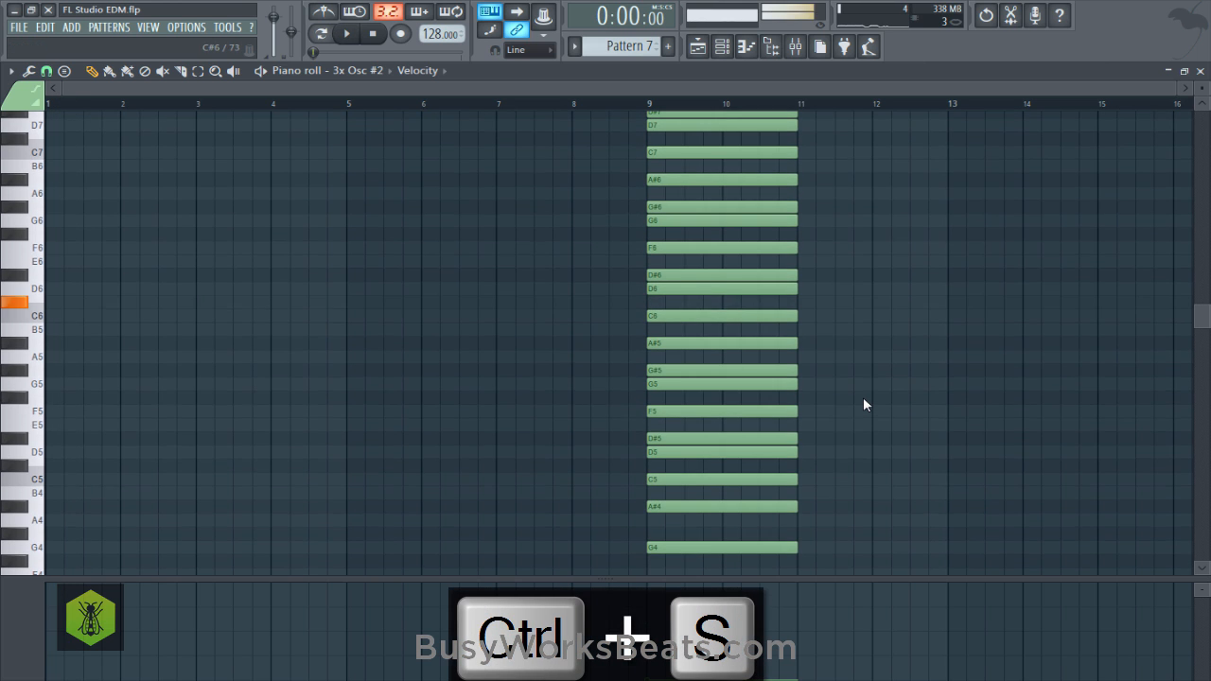
Check the 3x Osc #2 track in the mixer, then return to the piano roll.
key("F9")
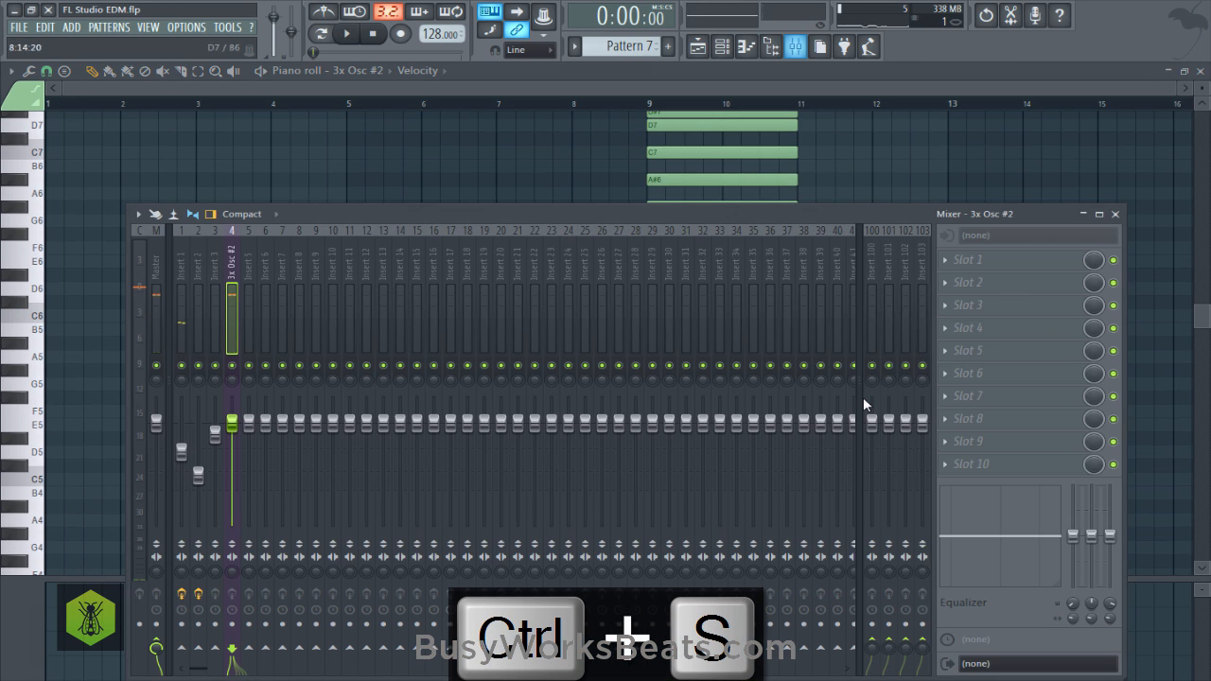
key("space")
key("F9")
Add a short D#5 note at the start of bar 1, save the project and play the pattern.
key("space")
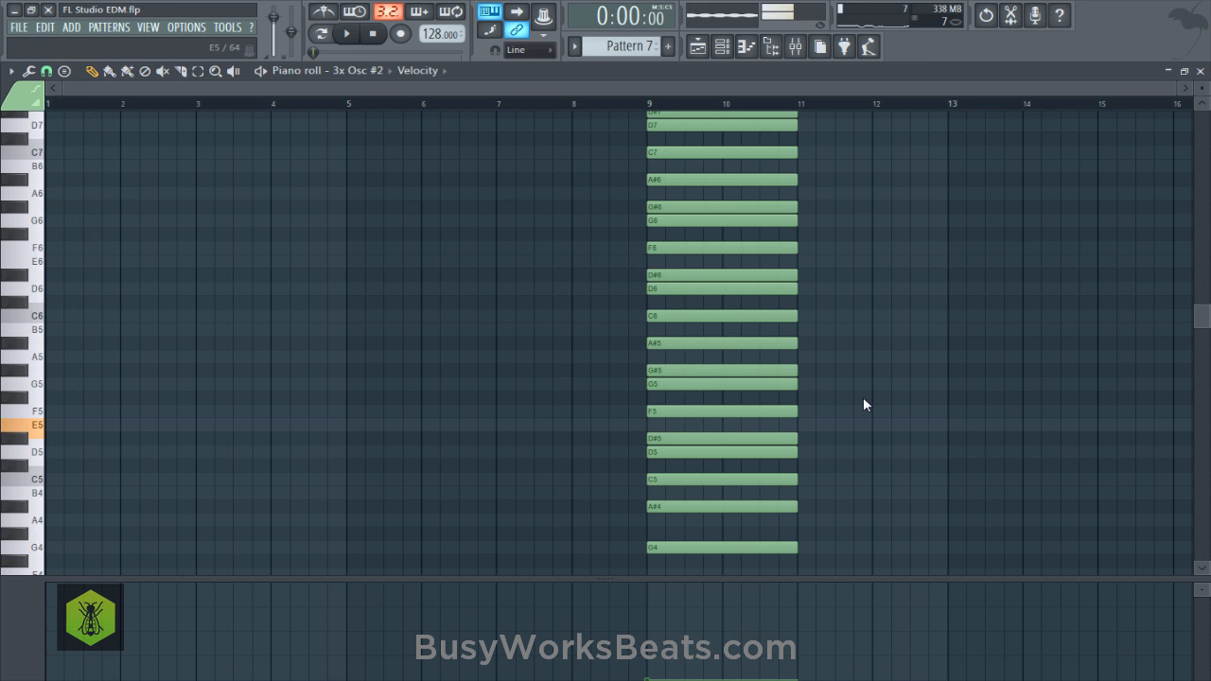
key("space")
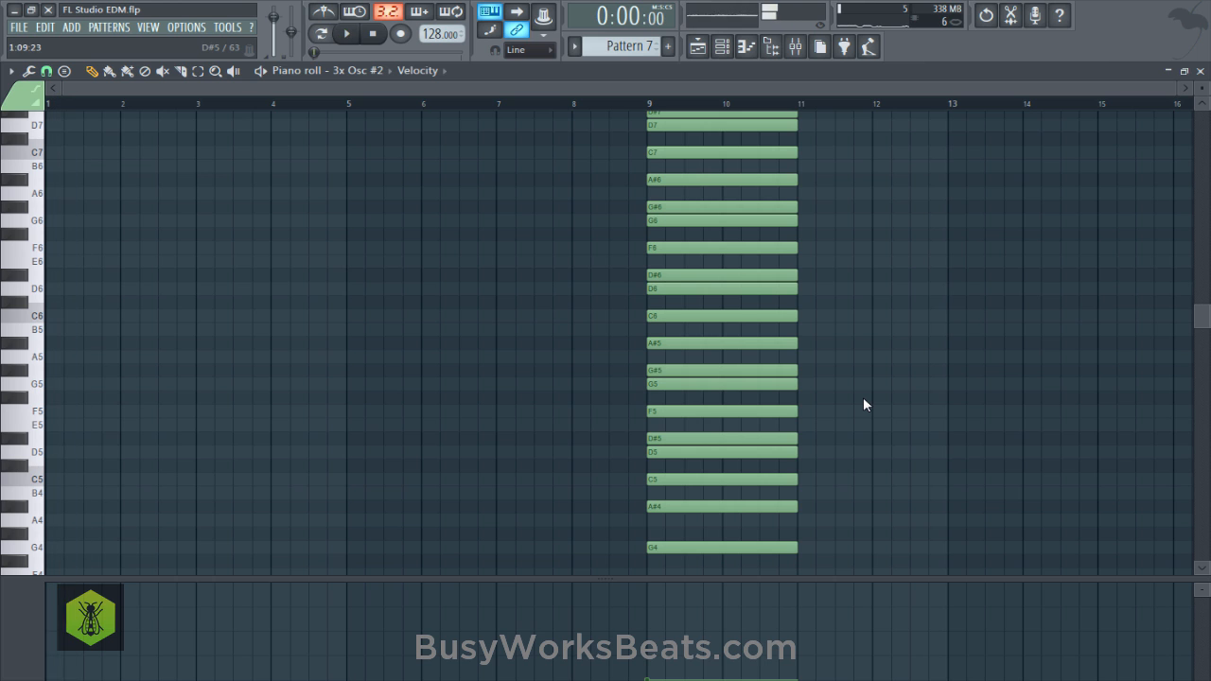
left_click_drag(195, 439, 61, 439)
key("ctrl+s")
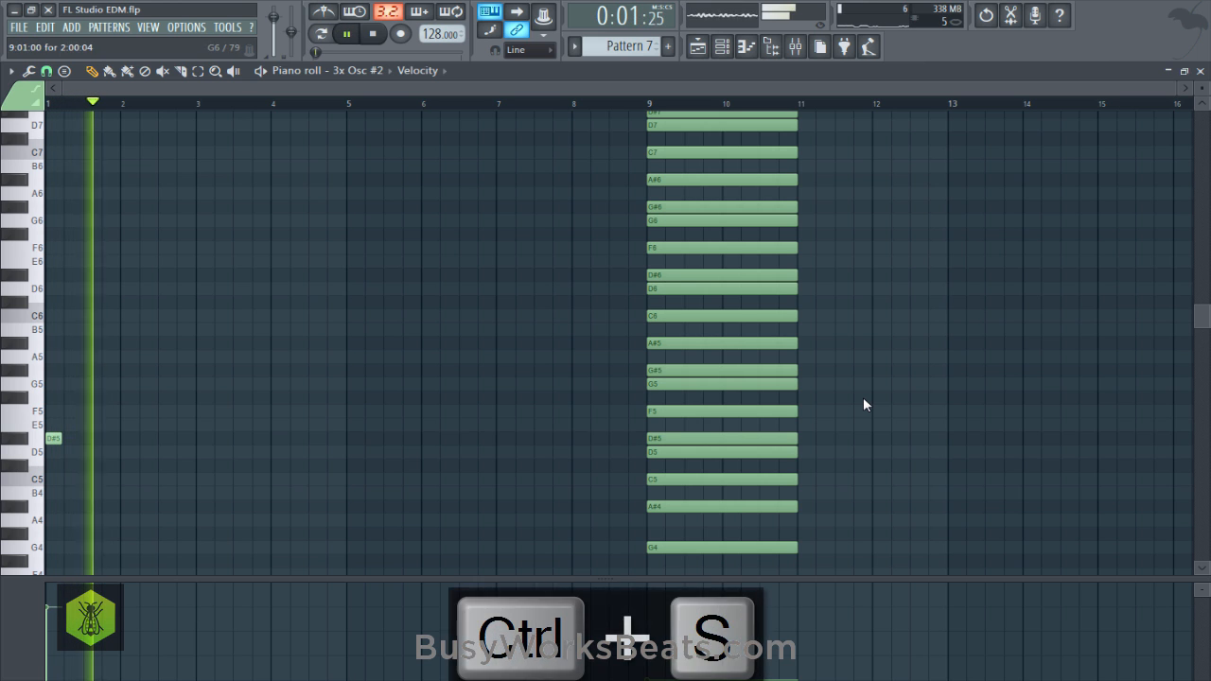
Transpose the scale guide notes at bar 9 down one octave, deselect them and save the project.
scroll(863, 405, "down", 3)
left_click_drag(707, 497, 730, 64)
key("ctrl+Down")
scroll(864, 405, "down", 8)
key("ctrl+d")
key("space")
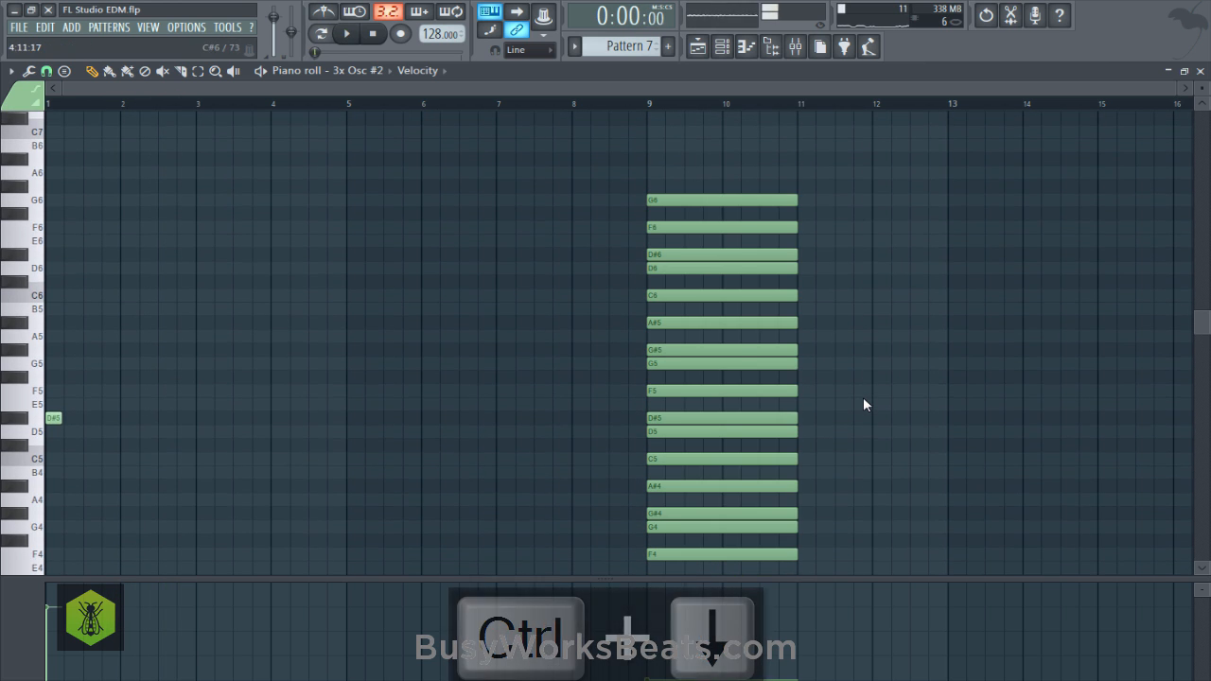
key("space")
key("ctrl+s")
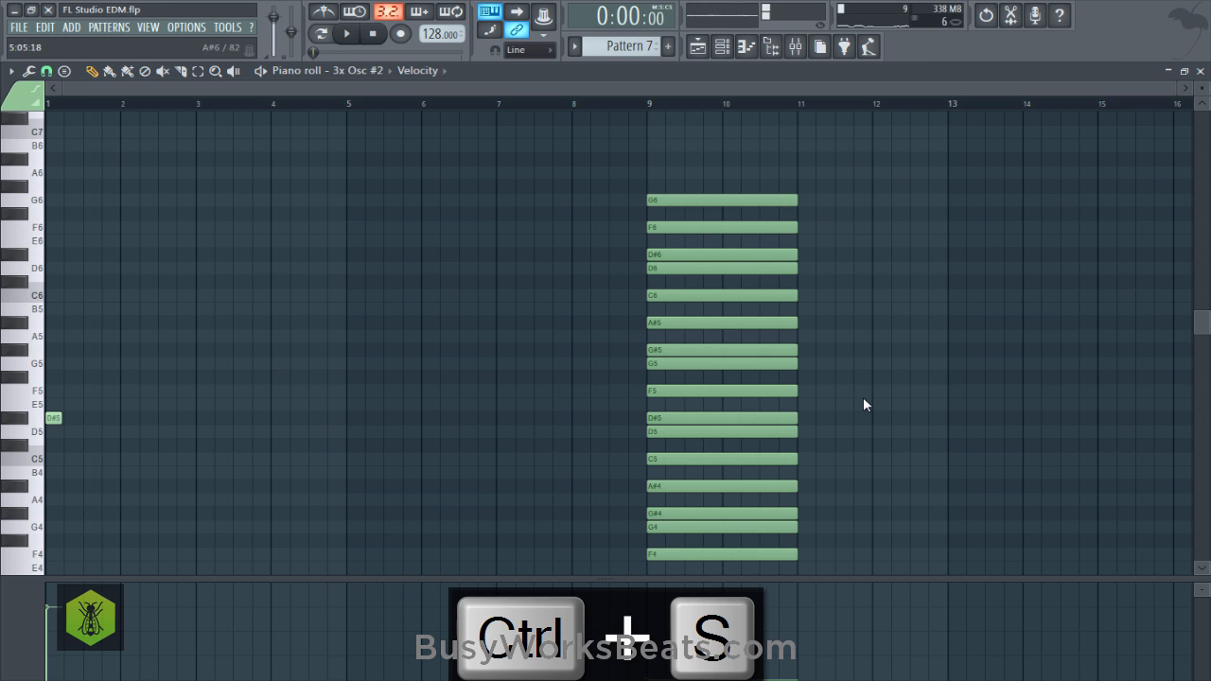
Check the audio device settings, close them and save the project.
key("alt+o")
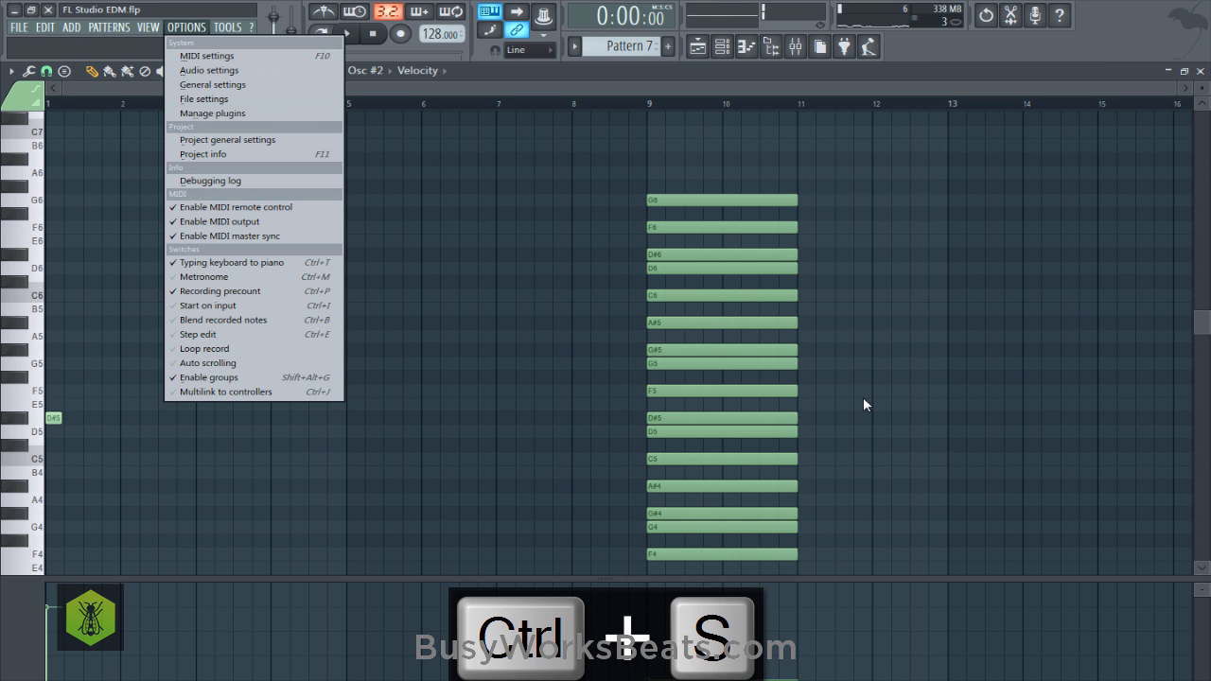
key("Down")
key("Return")
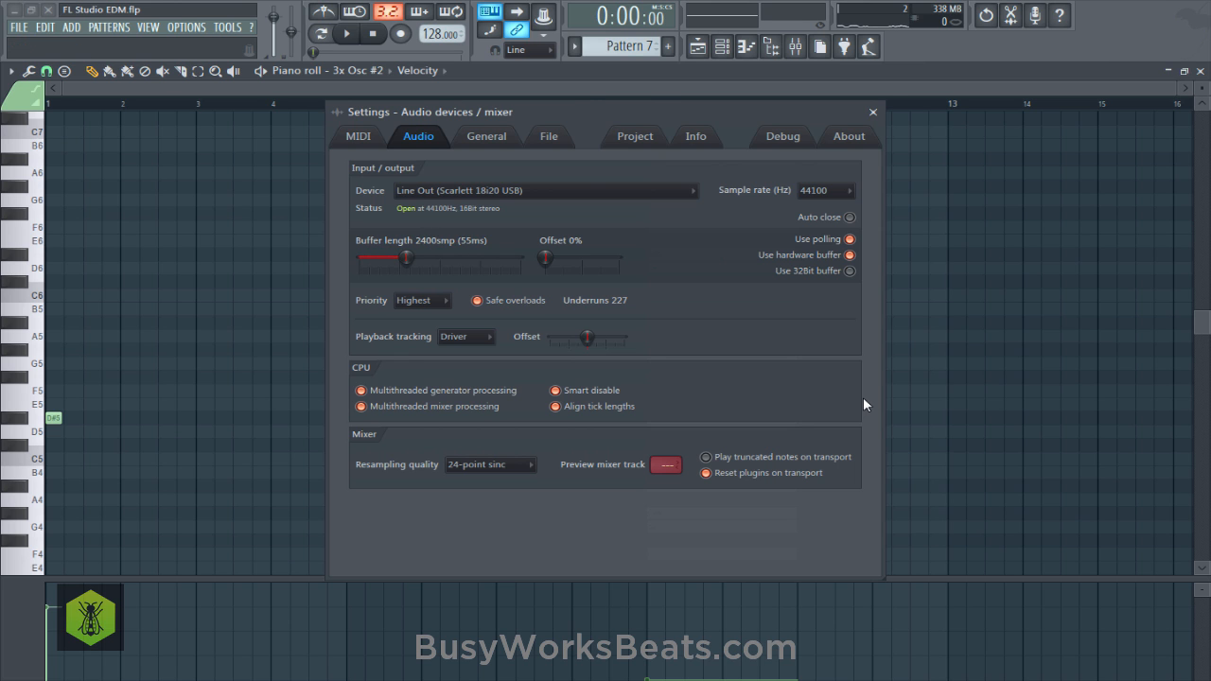
key("Escape")
key("ctrl+s")
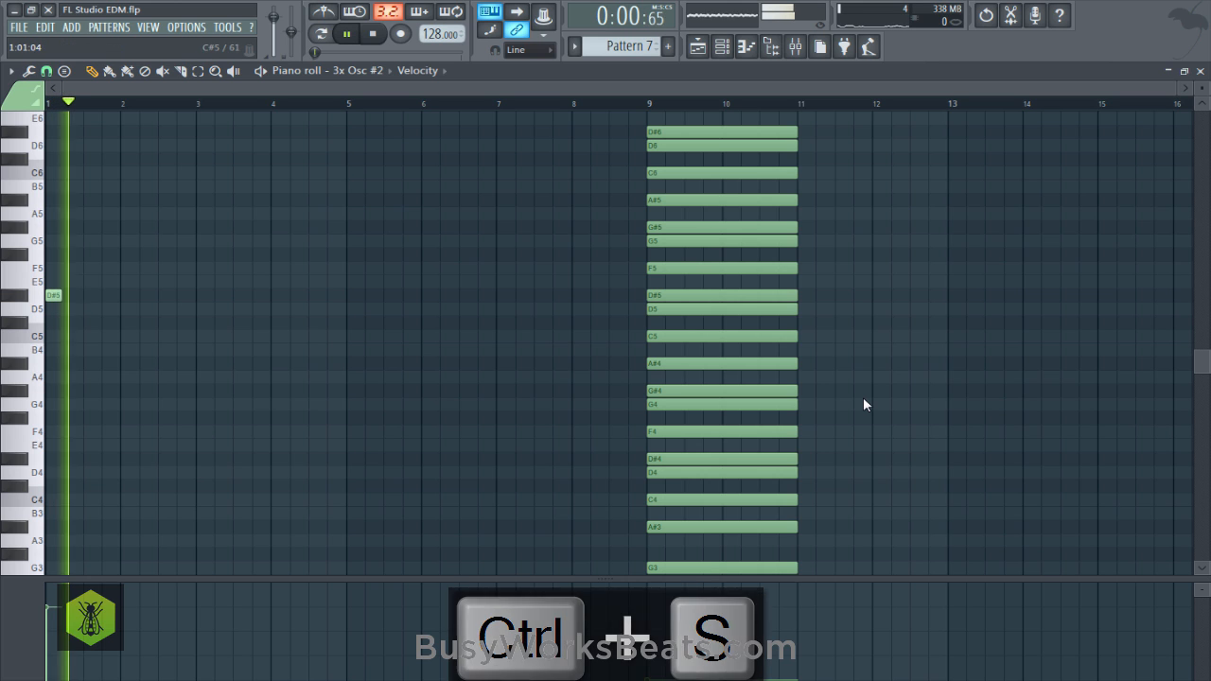
Add a short D5 note just before bar 2 and an F5 note at bar 2, playing back the melody.
key("space")
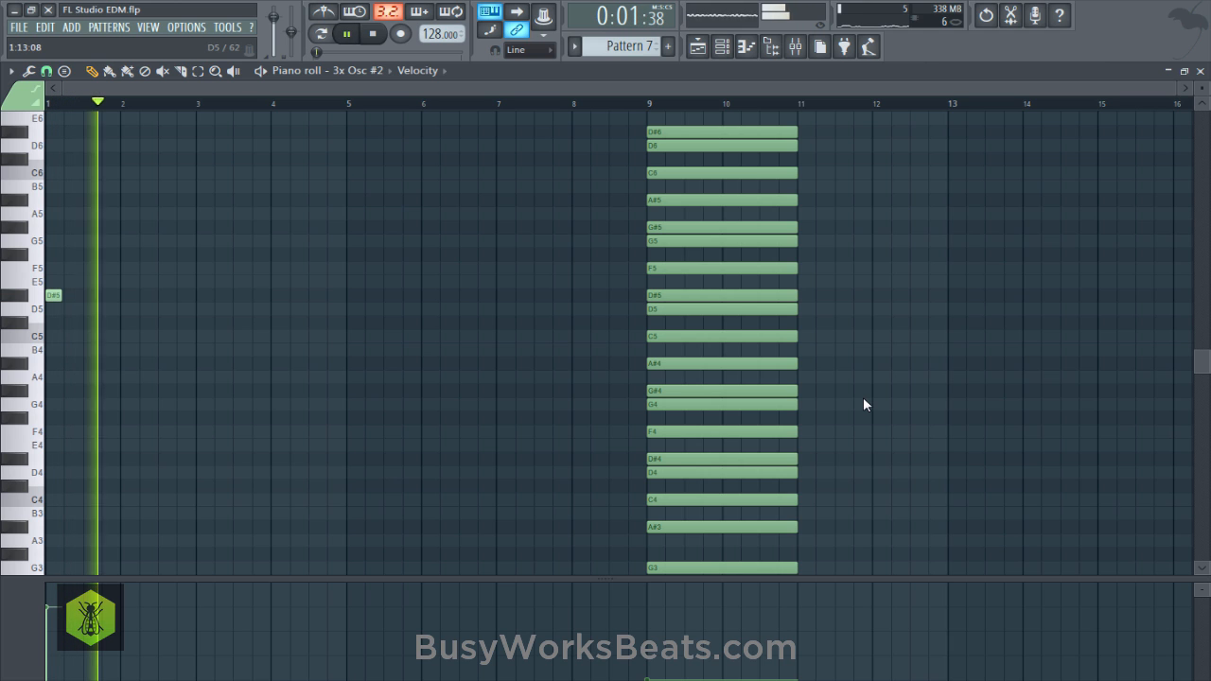
key("space")
key("space")
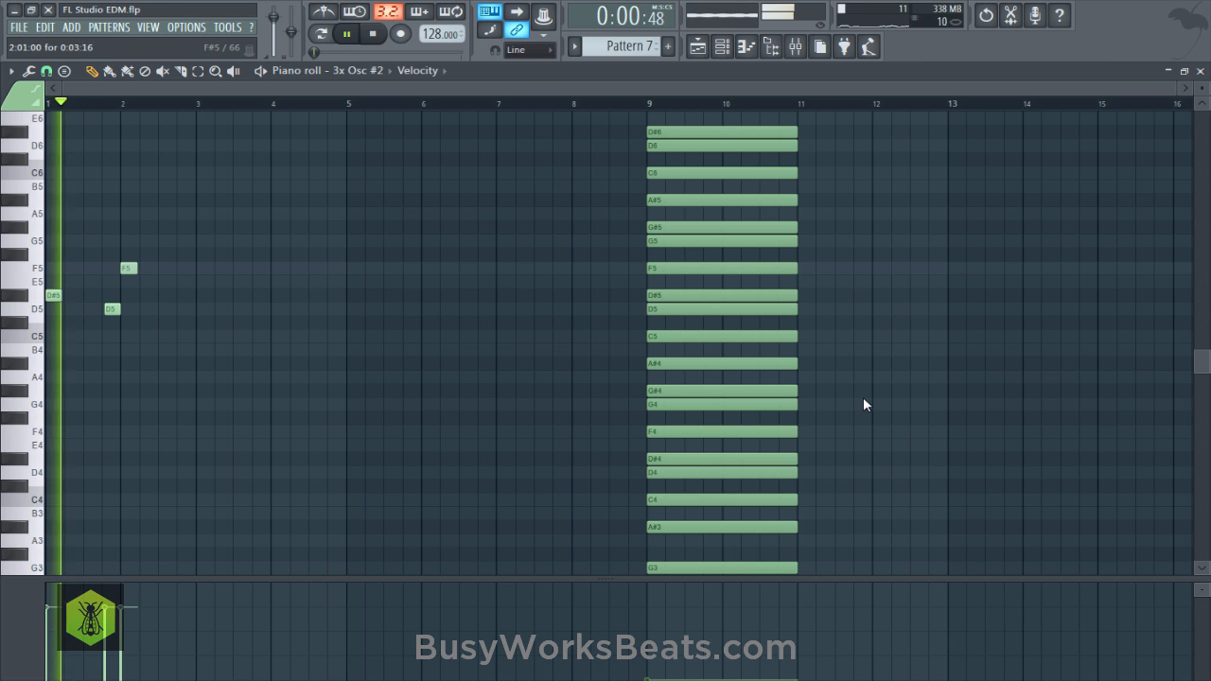
key("space")
Shorten the D5 and F5 notes, move both to finish before bar 2, and play the result.
scroll(864, 405, "up", 5)
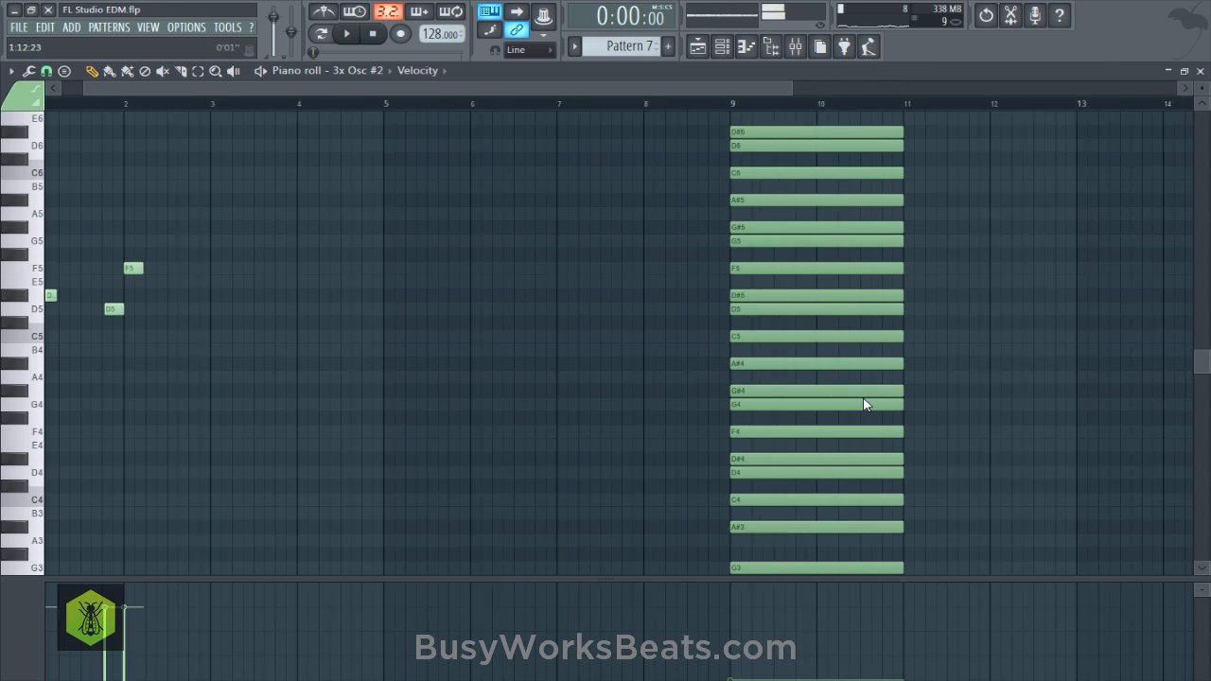
scroll(864, 405, "left", 3)
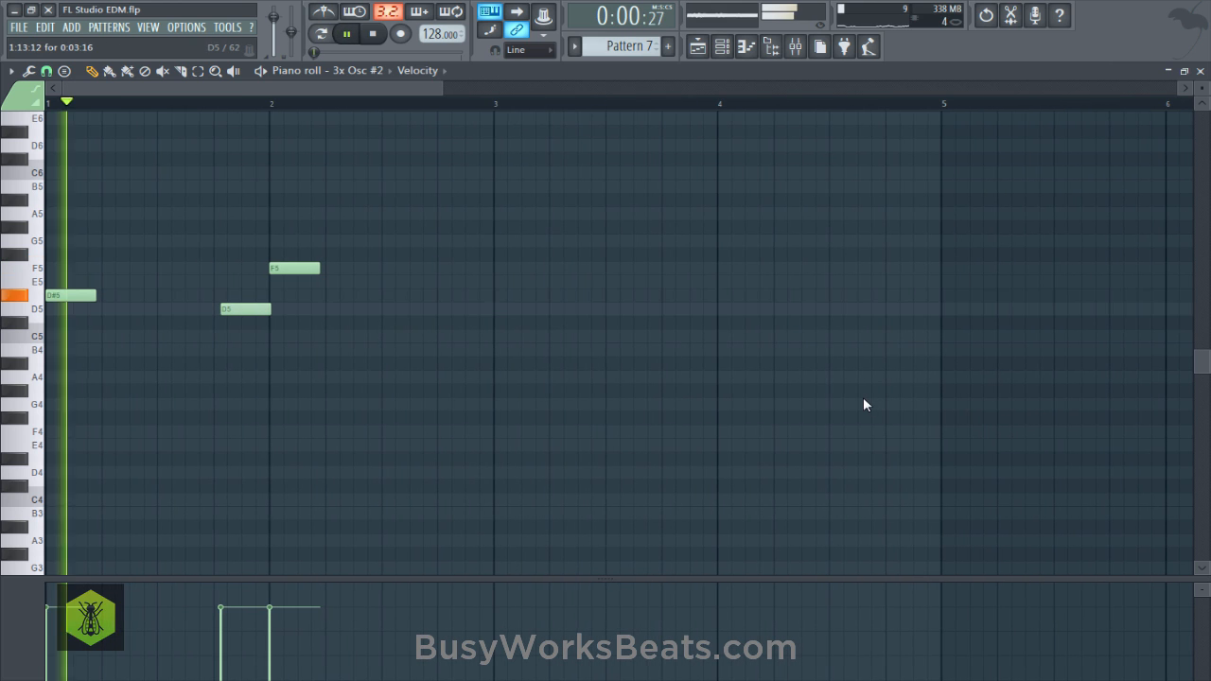
key("space")
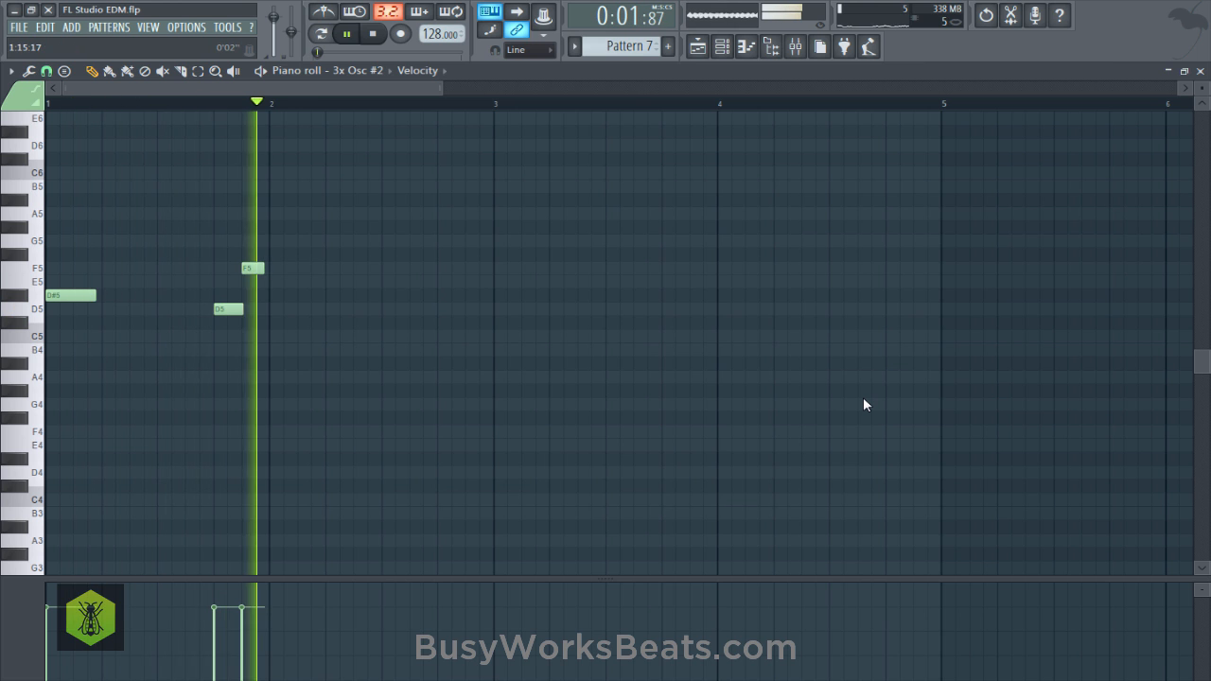
Add a short G5 note late in bar 2, save the project and play back the melody.
key("Page_Down")
key("space")
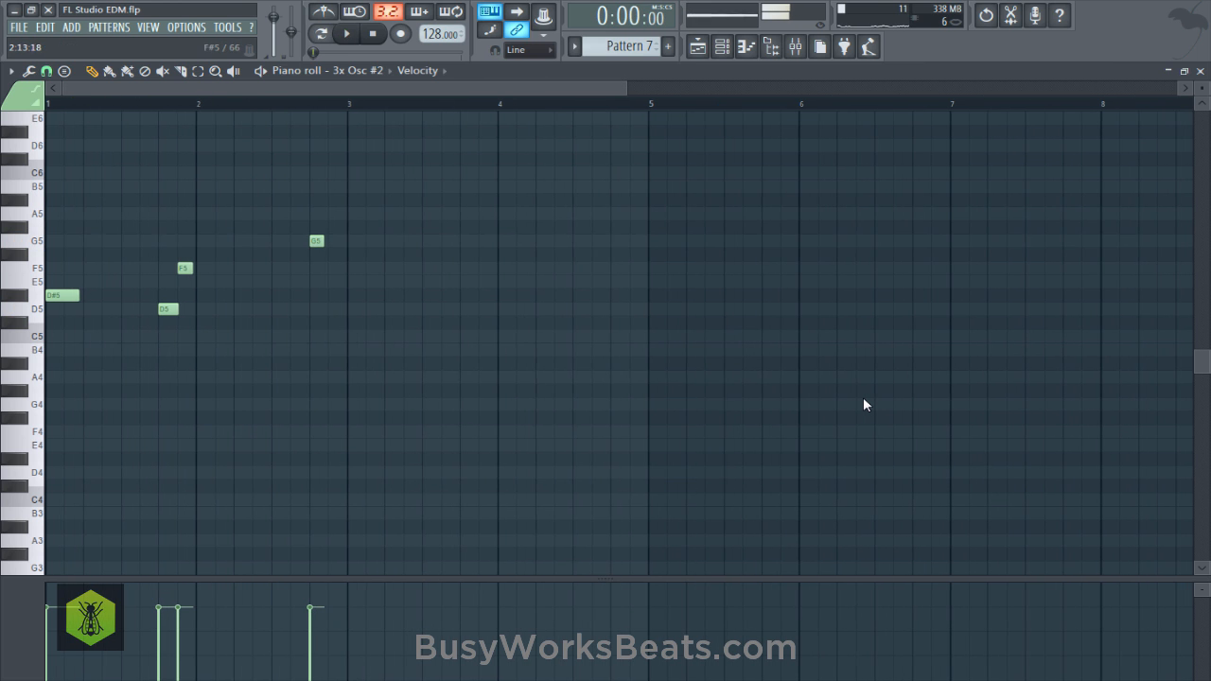
key("ctrl+s")
key("space")
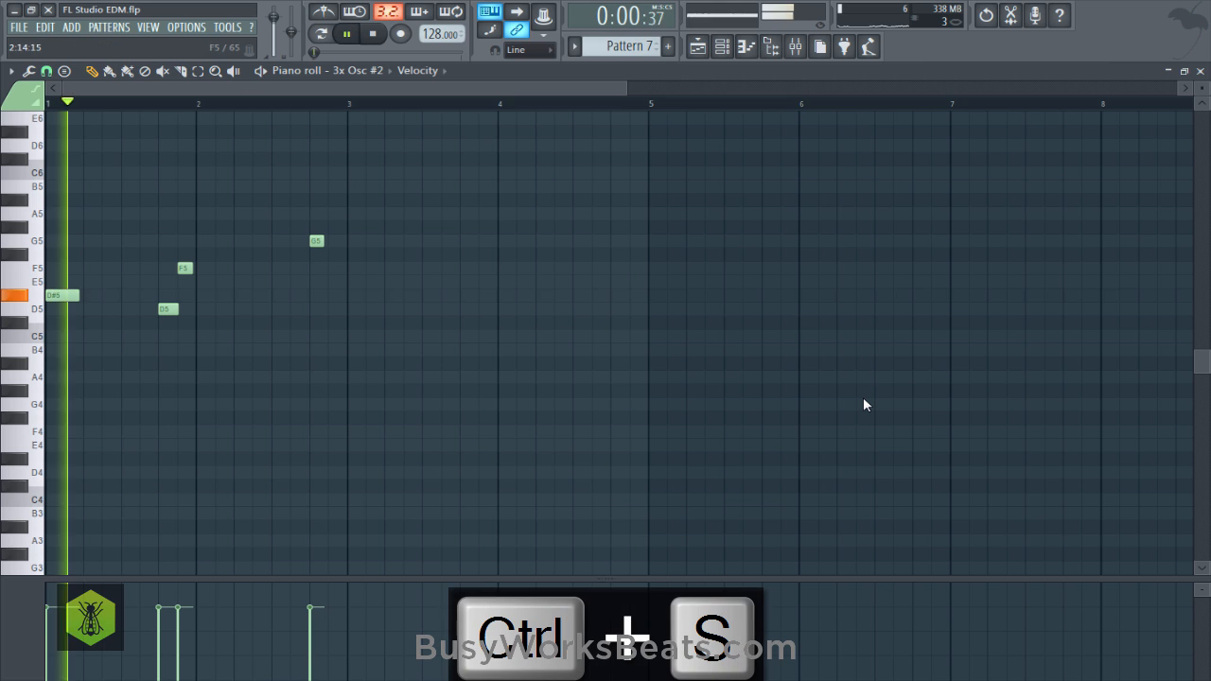
key("space")
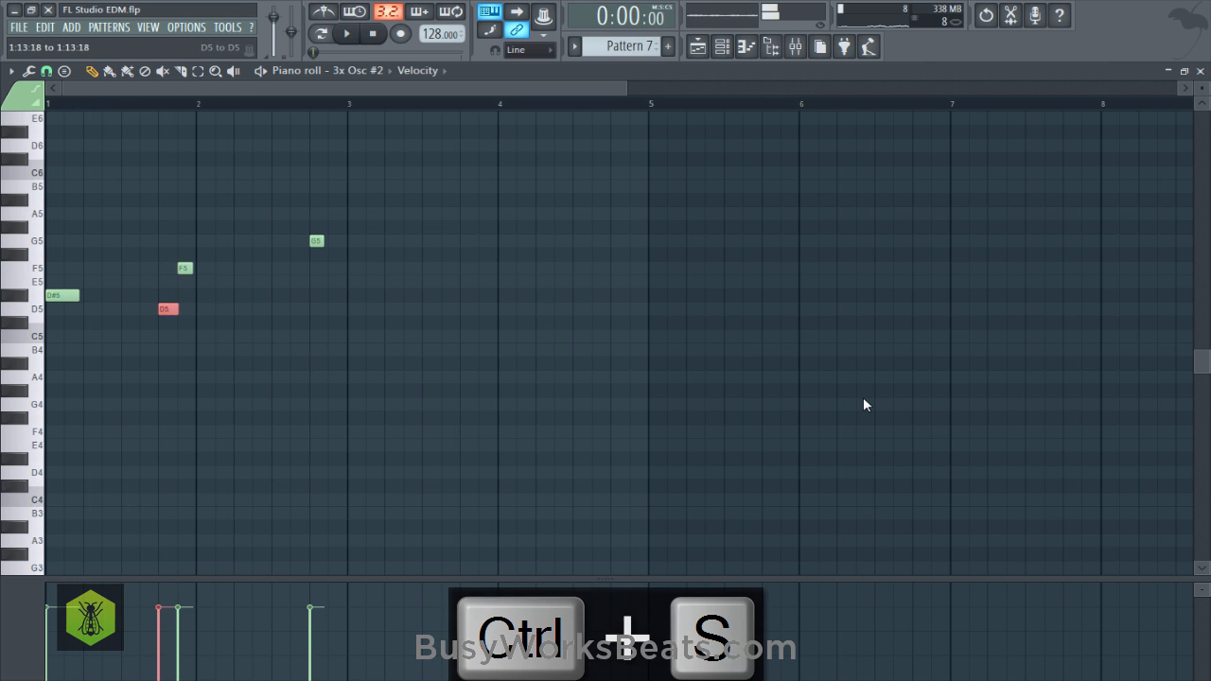
Add a short F5 note just ahead of the G5 in bar 2, then save and play the pattern.
key("ctrl+s")
key("space")
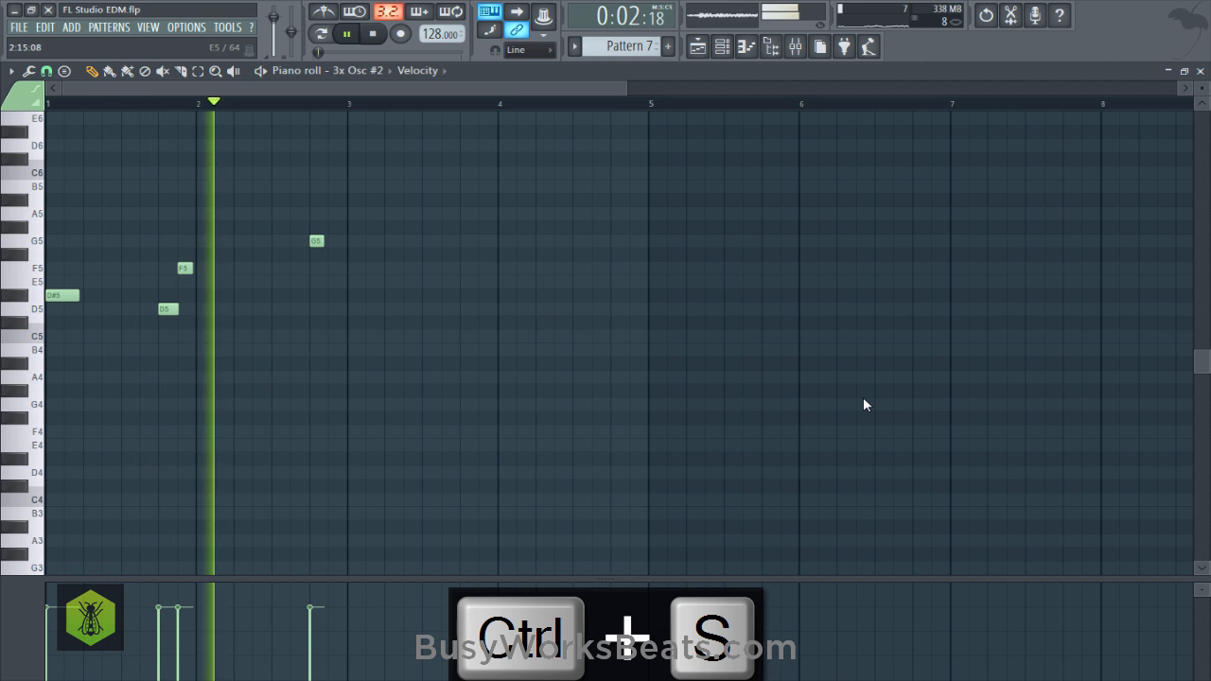
key("space")
left_click(295, 269)
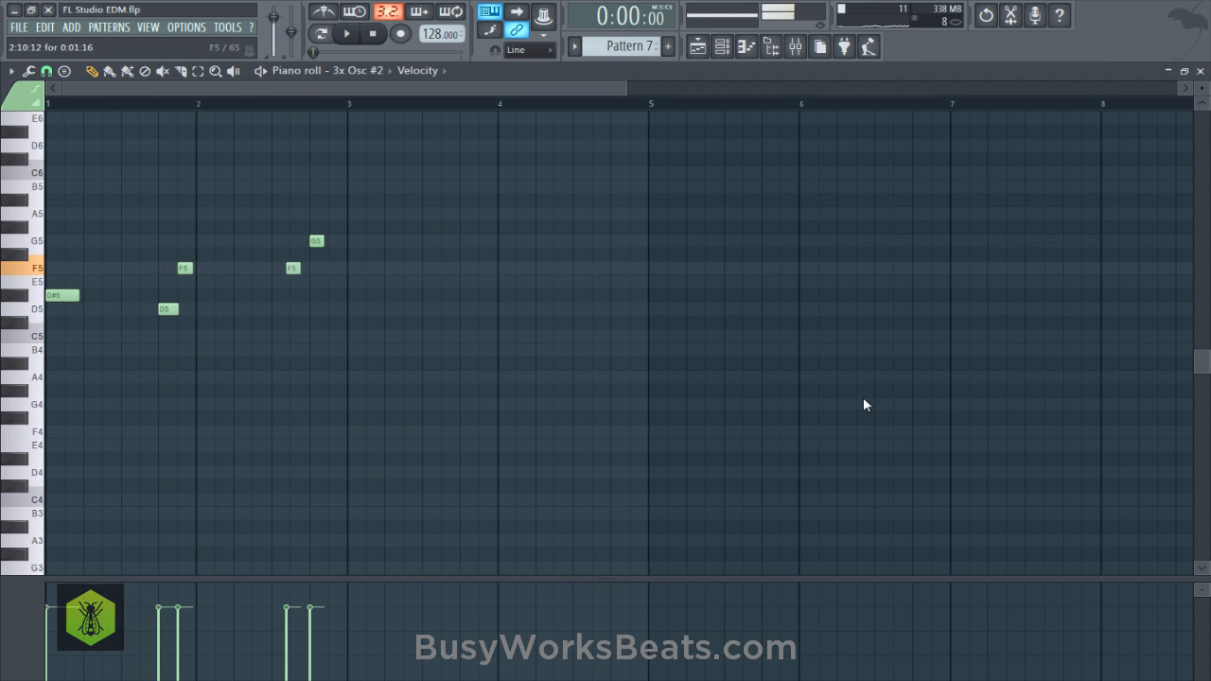
key("space")
key("ctrl+s")
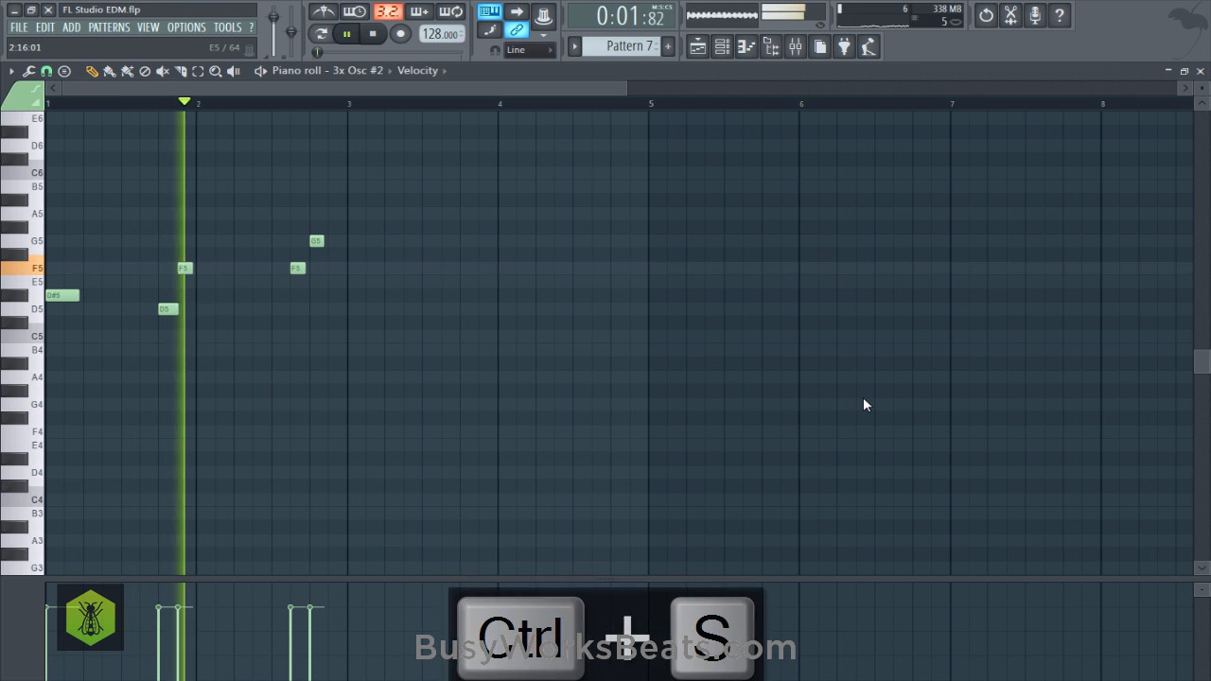
Continue the melody with a short F5 note at the end of bar 2 and a G5 at bar 3, then play it.
key("v")
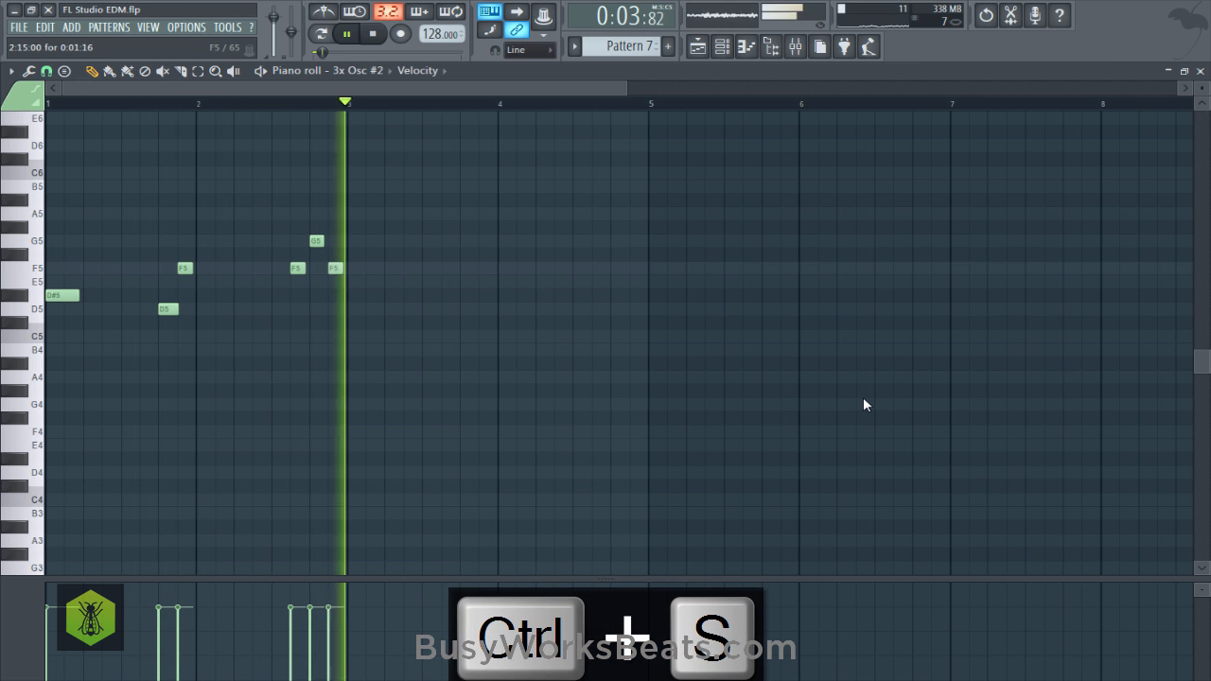
key("b")
key("space")
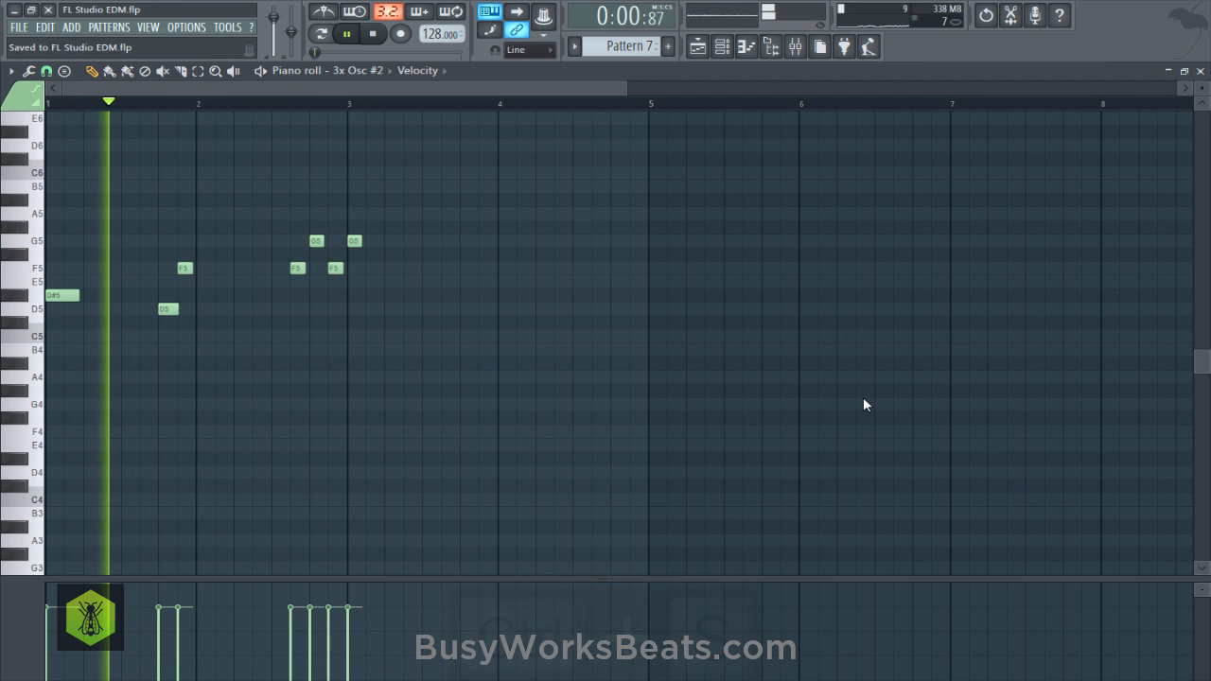
scroll(864, 405, "down", 2)
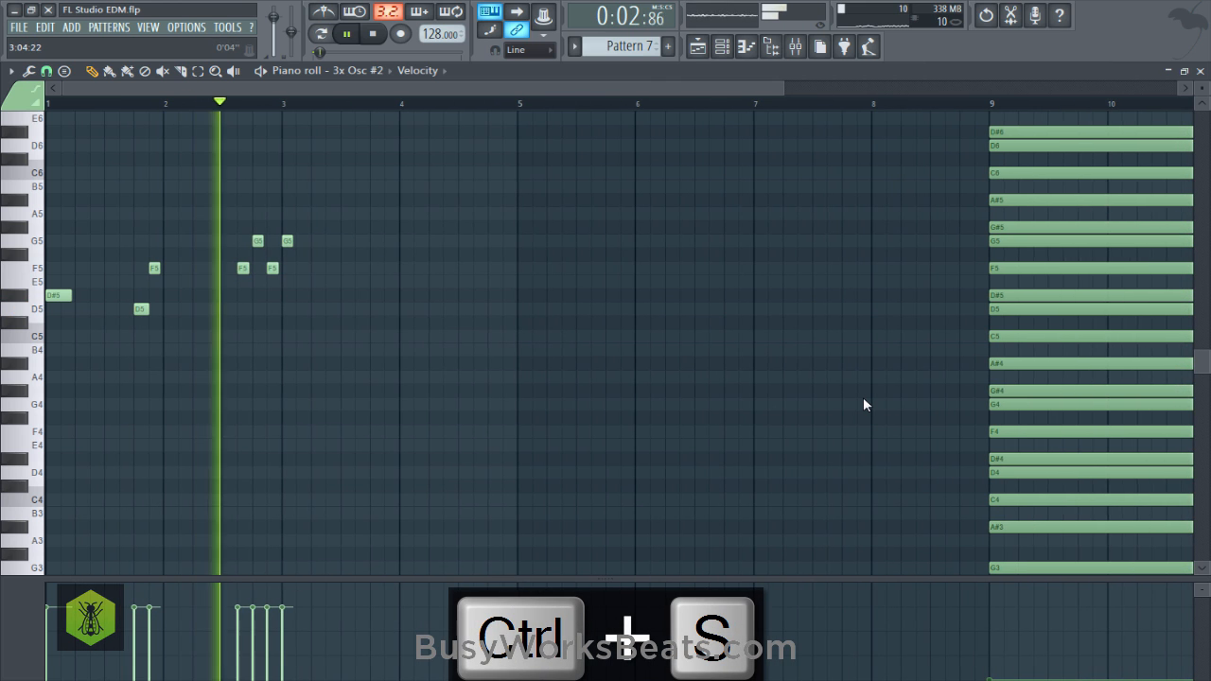
key("space")
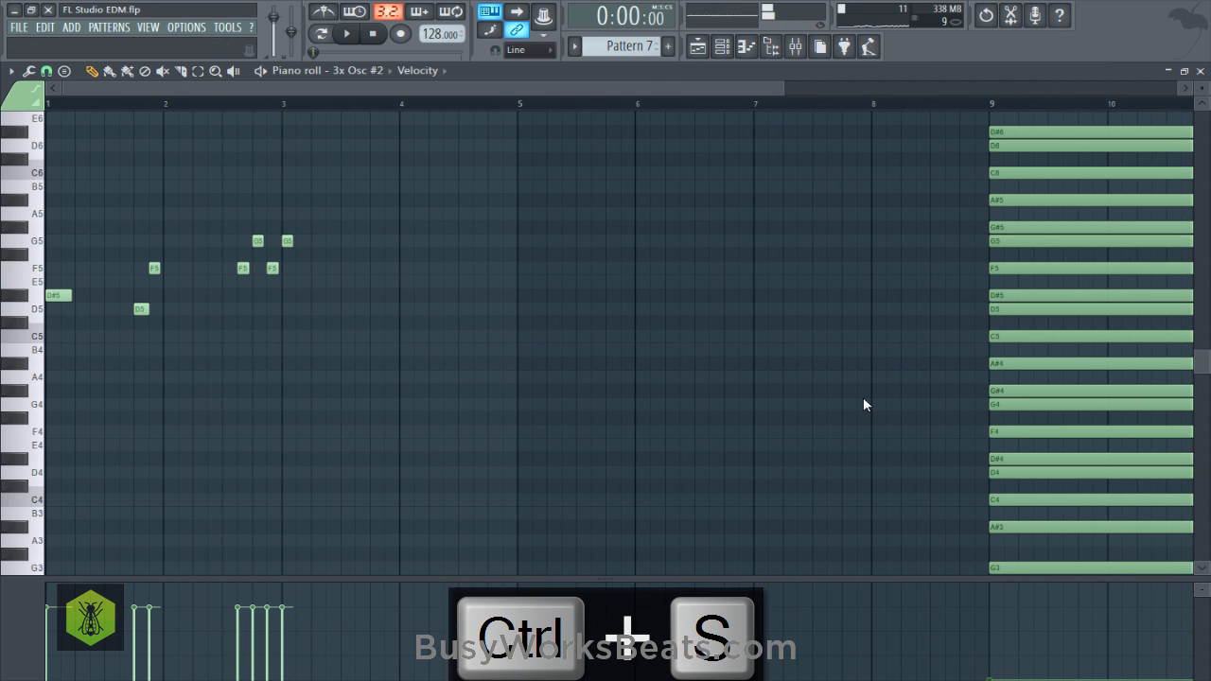
Extend the Pattern 7 clip on Track 5 of the playlist to bar 9, save and play the song.
key("F5")
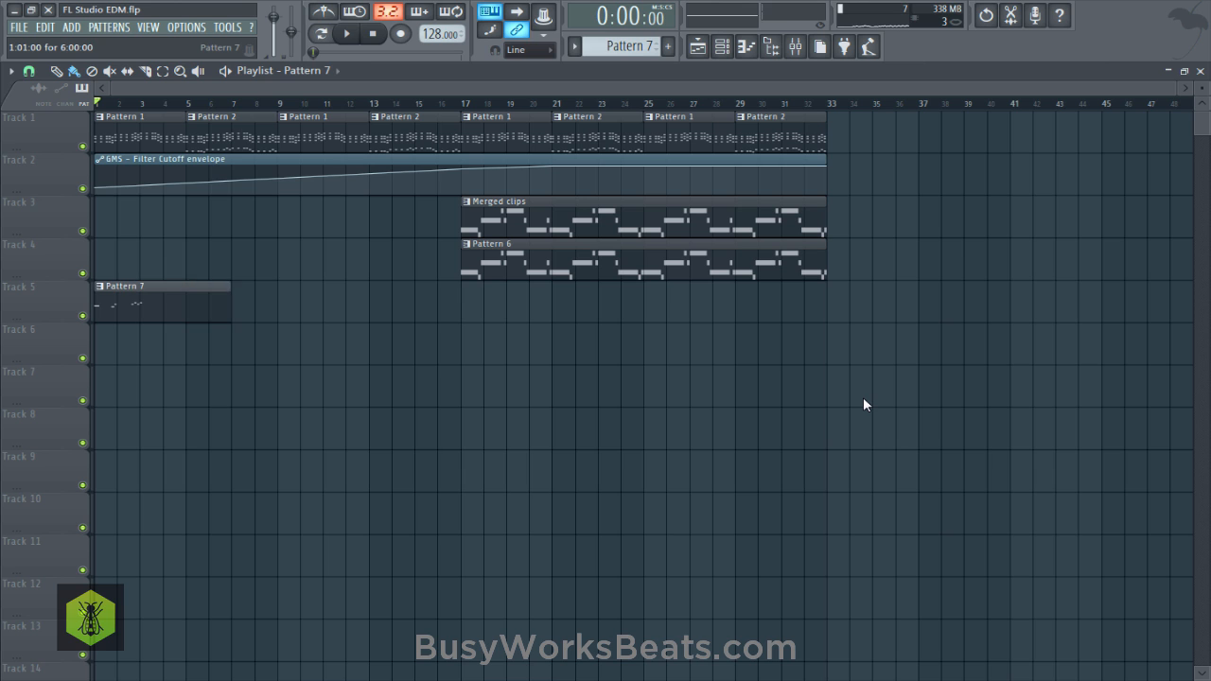
key("space")
key("ctrl+s")
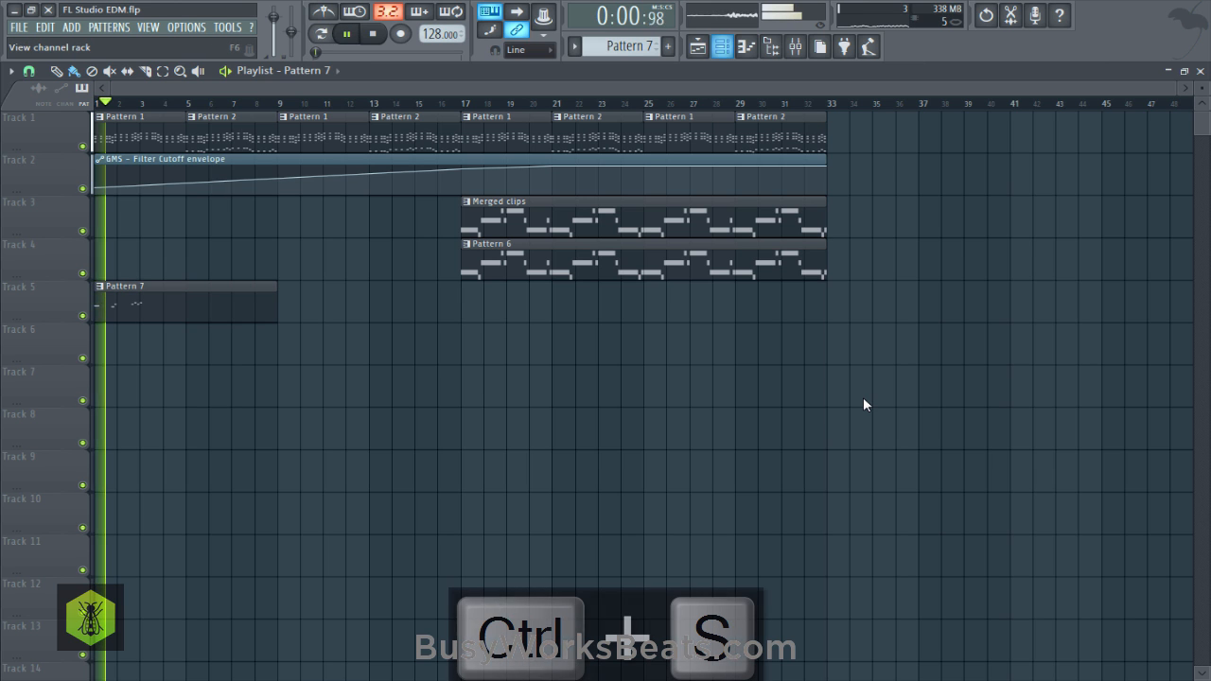
Reopen the 3x Osc #2 piano roll and add a short F5 note near the end of bar 3.
key("F6")
key("F7")
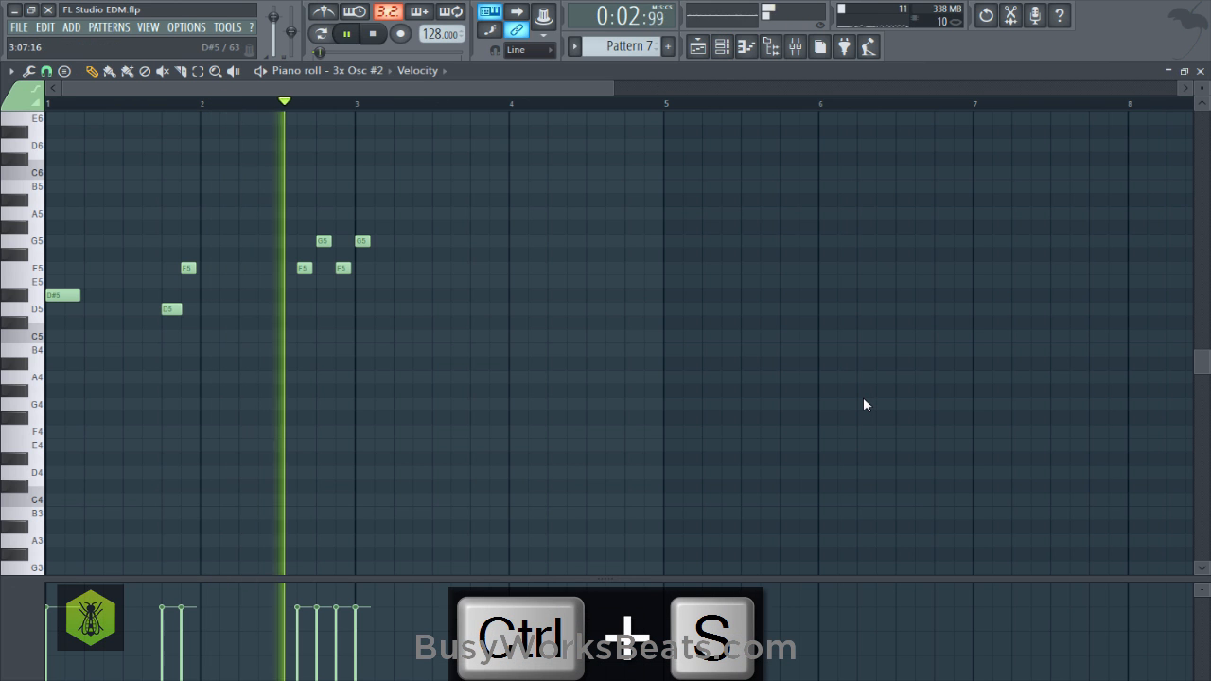
key("space")
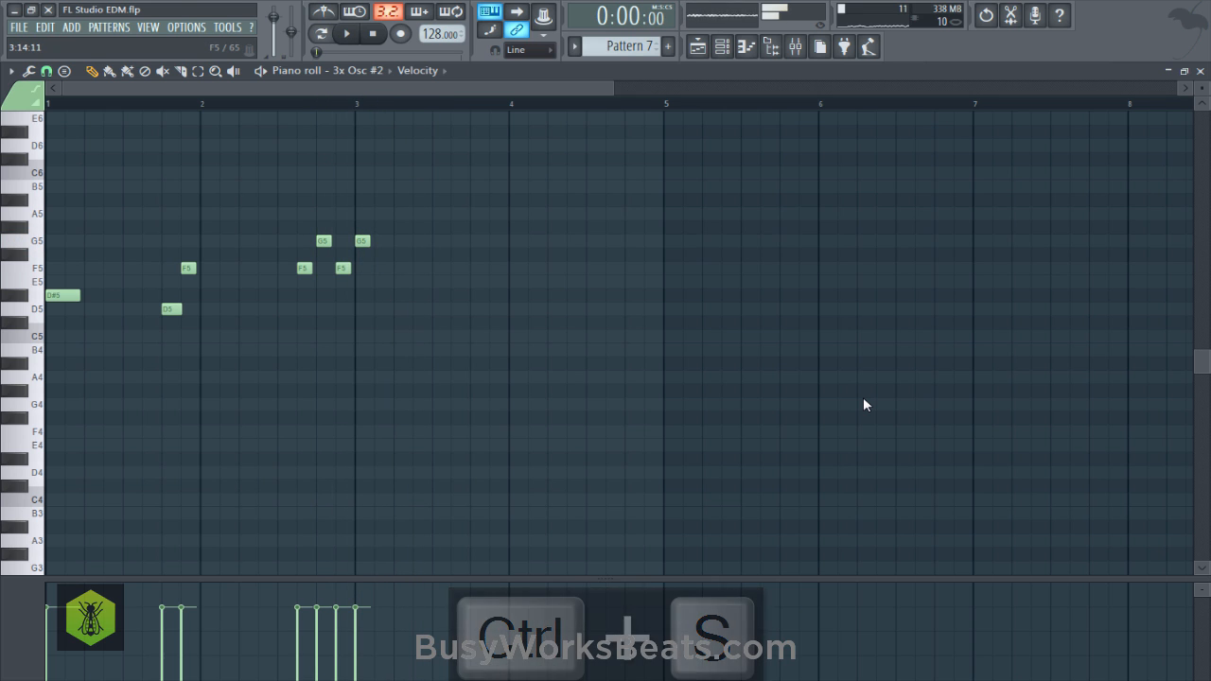
left_click(481, 269)
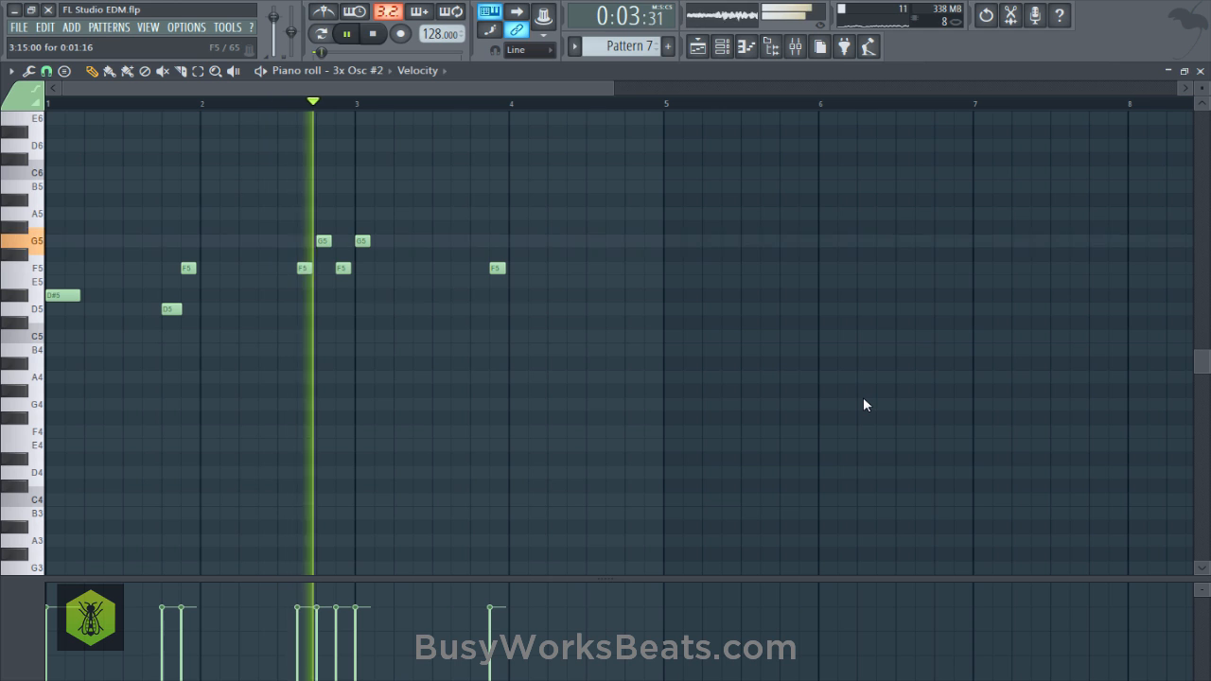
Finish bar 3 with a short F5 followed by a short D#5, then save the project and play the pattern.
key("space")
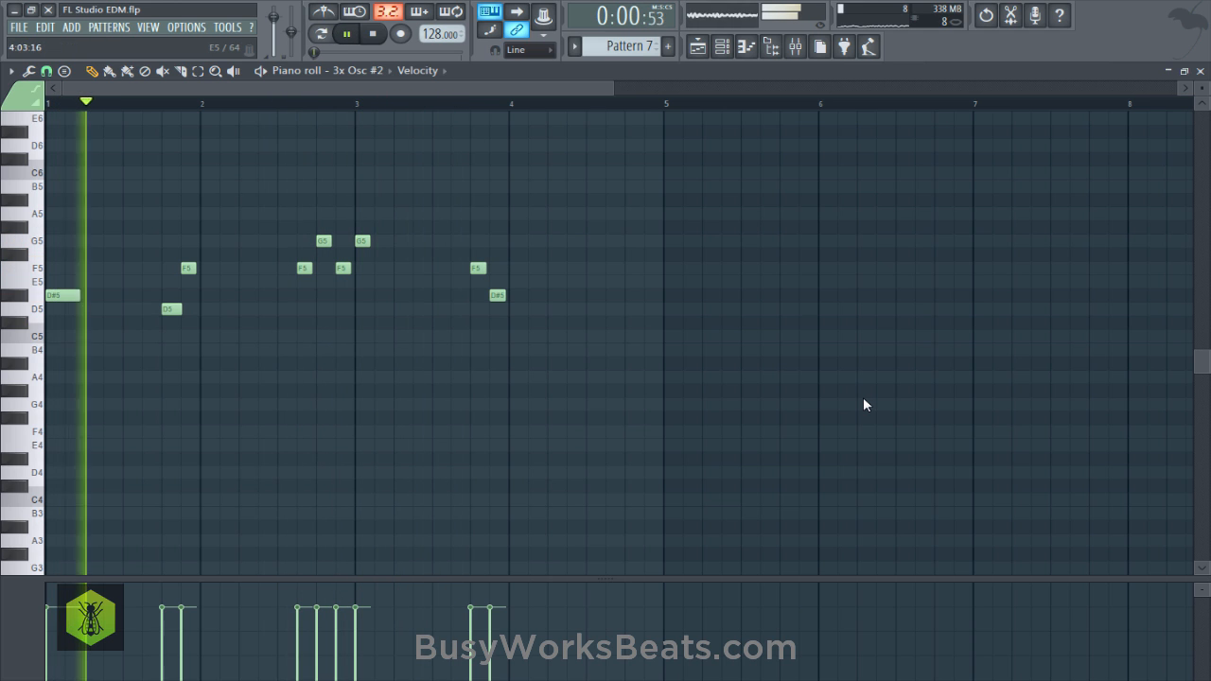
key("ctrl+s")
scroll(862, 404, "down", 2)
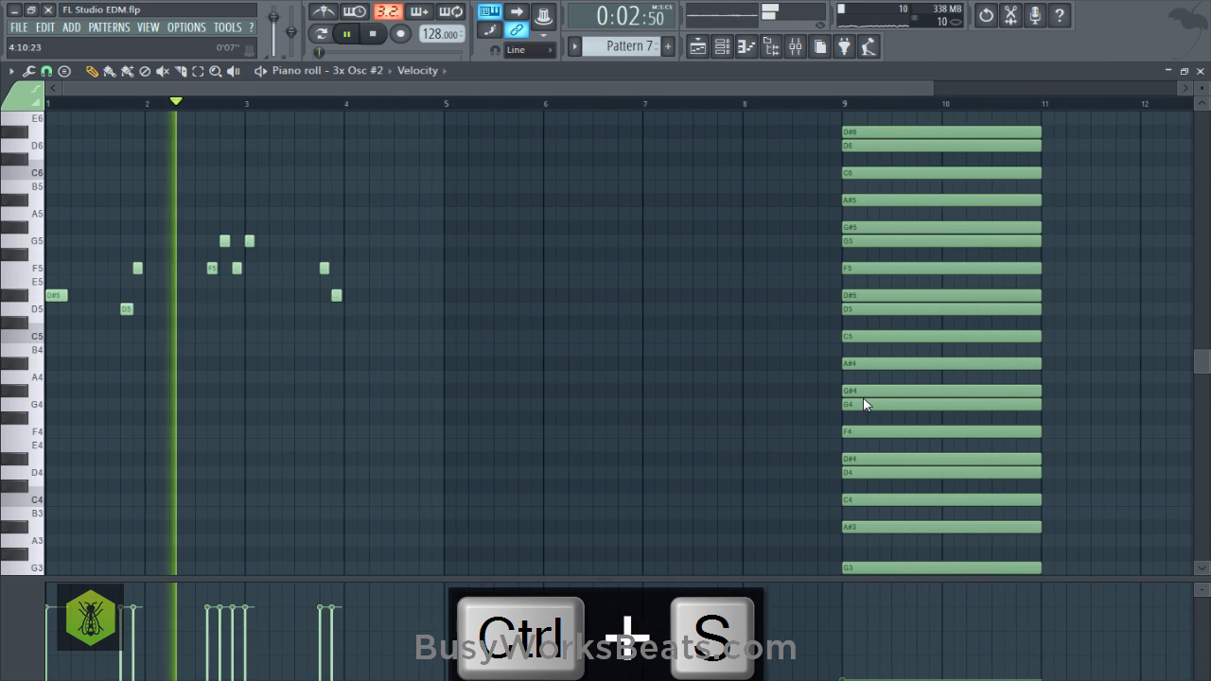
key("ctrl+s")
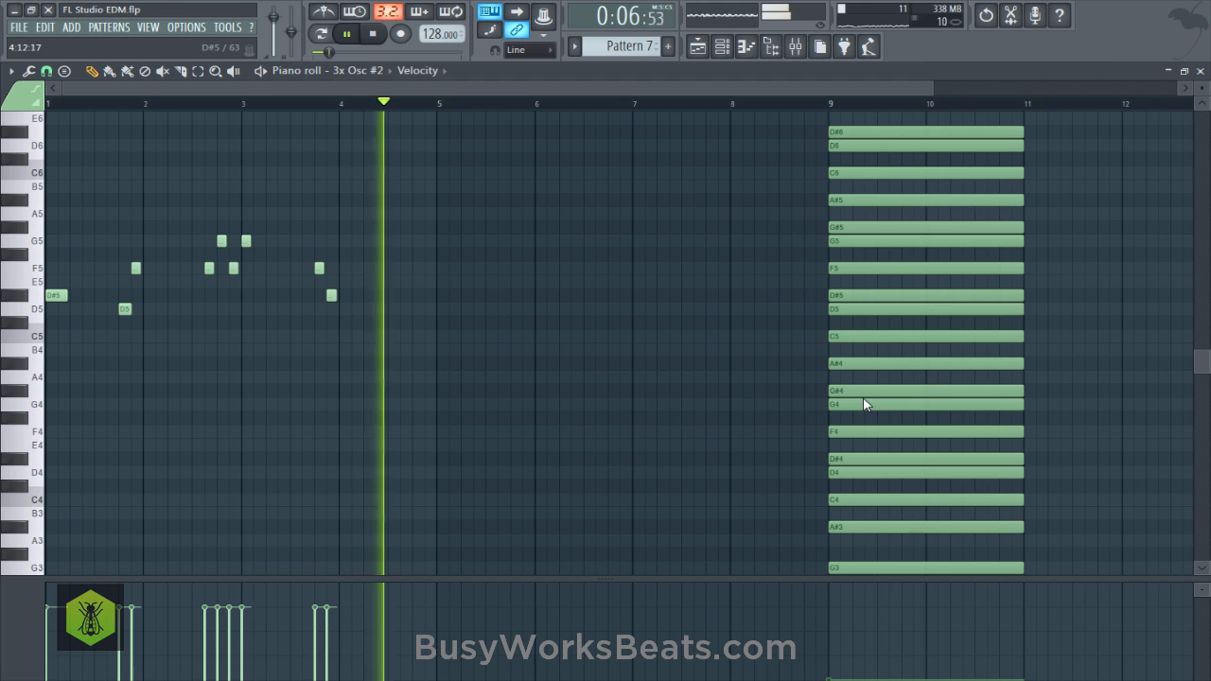
Add short D#5, F5 and D#5 notes near the end of bar 4, aligned to a 1/2 beat snap, and save.
left_click(415, 295)
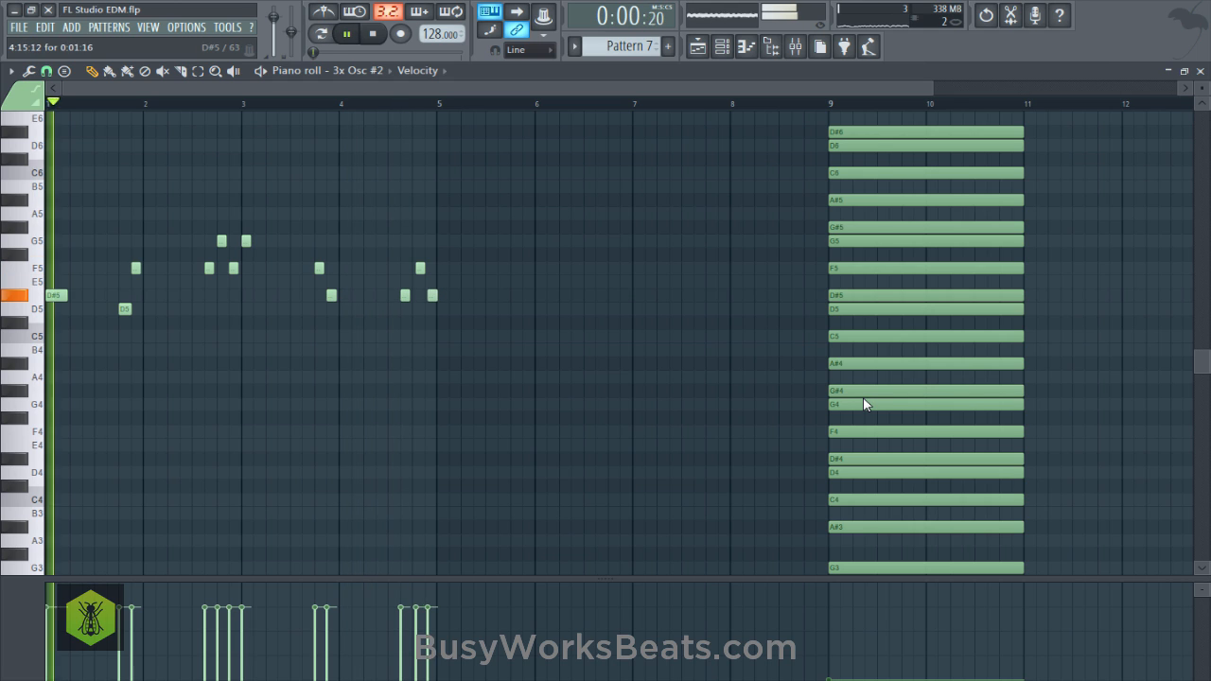
left_click(46, 71)
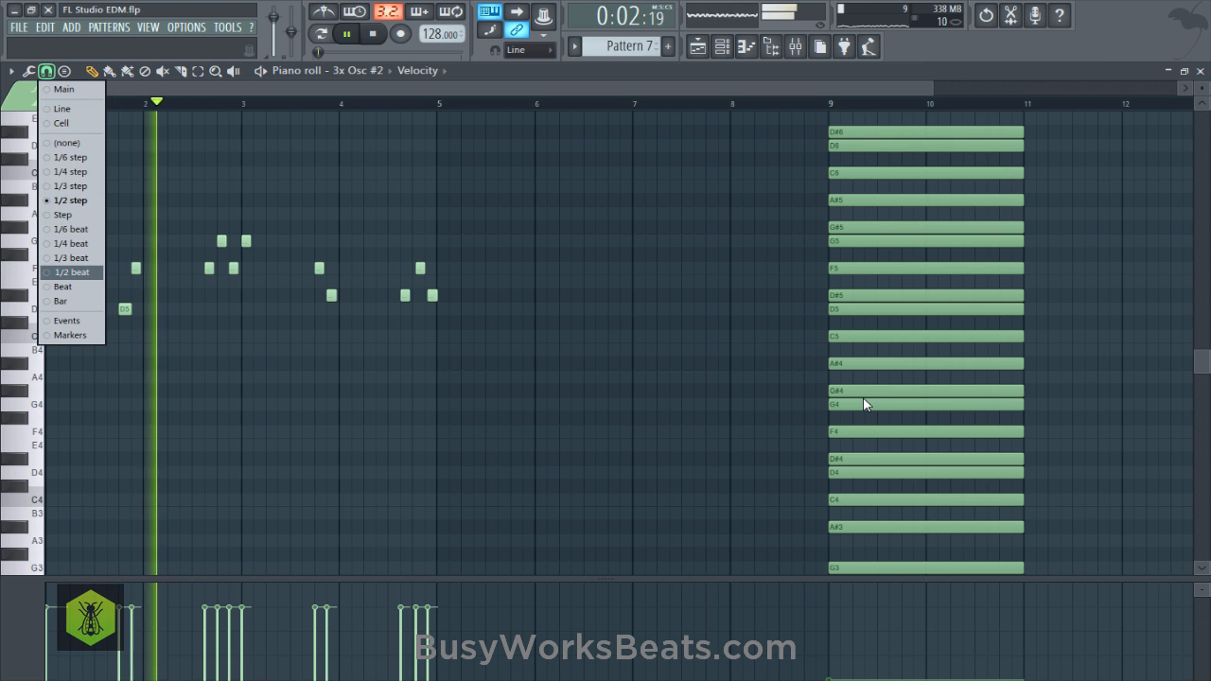
left_click(72, 273)
right_click(420, 269)
left_click(417, 269)
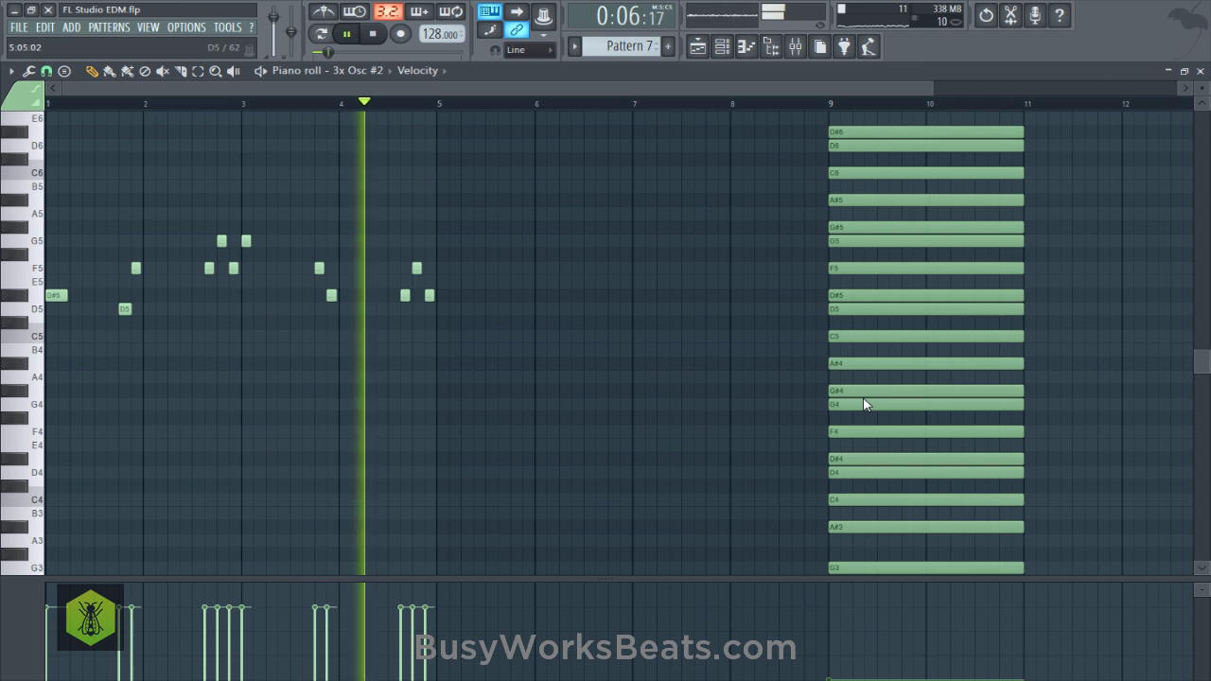
key("ctrl+s")
key("space")
Duplicate the four-bar melody into bars 5 to 8 at its original pitches, then save and play the pattern.
left_click_drag(489, 369, 172, 236)
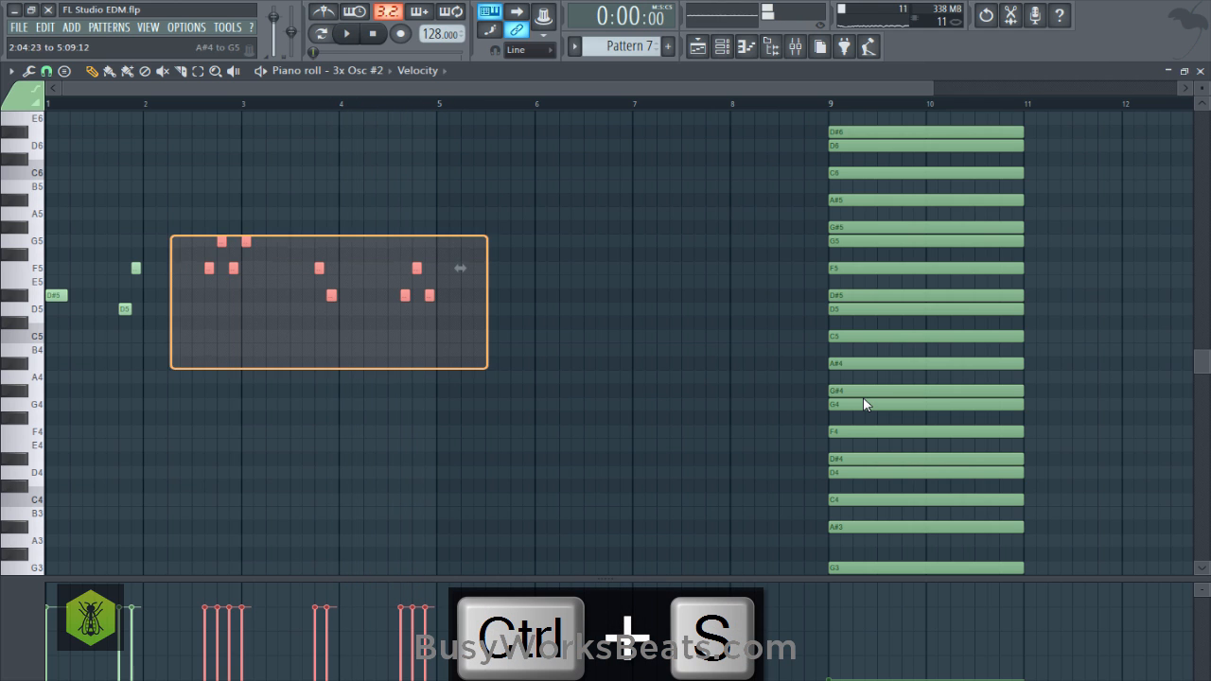
key("ctrl+a")
left_click_drag(656, 275, 852, 275)
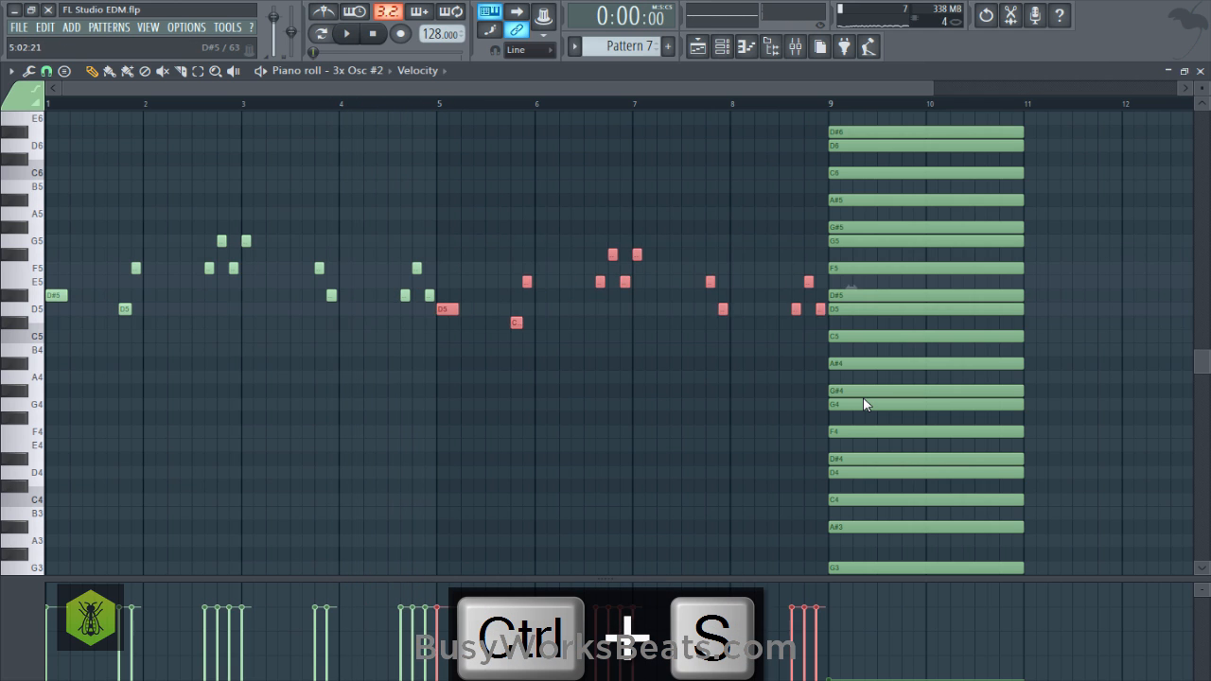
key("space")
key("ctrl+d")
key("ctrl+s")
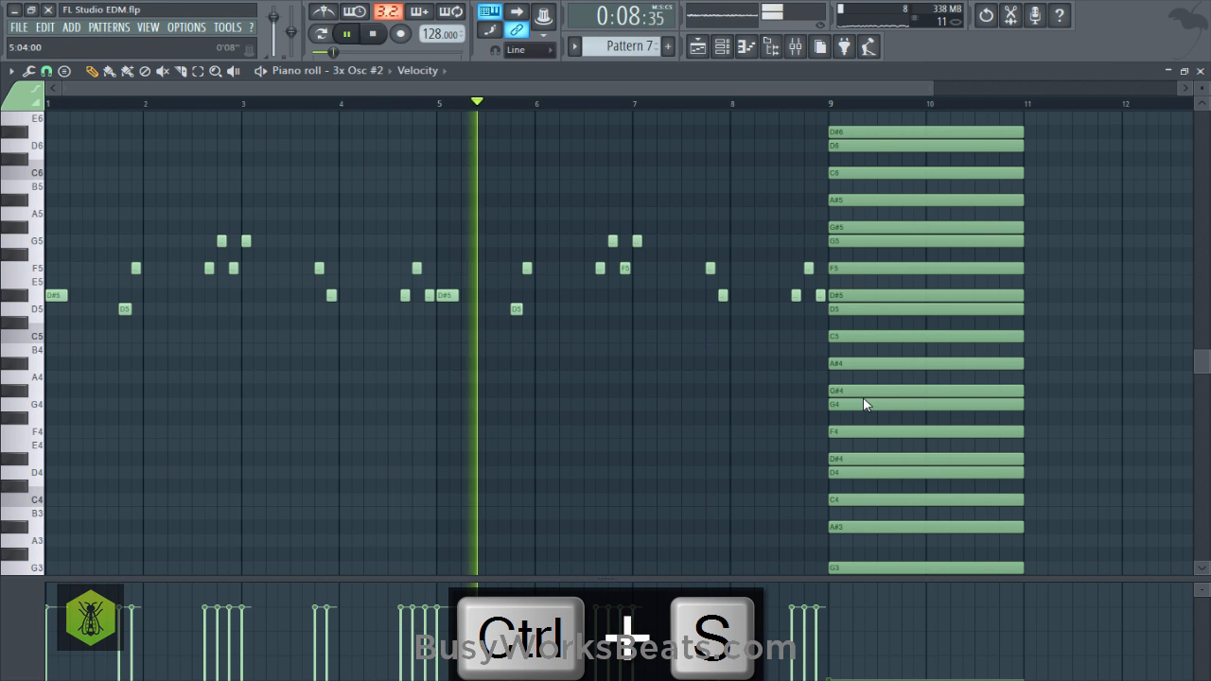
Add a short A#5 note above the D5 near the end of bar 5, play the pattern and save.
scroll(863, 404, "right", 1)
key("space")
key("ctrl+s")
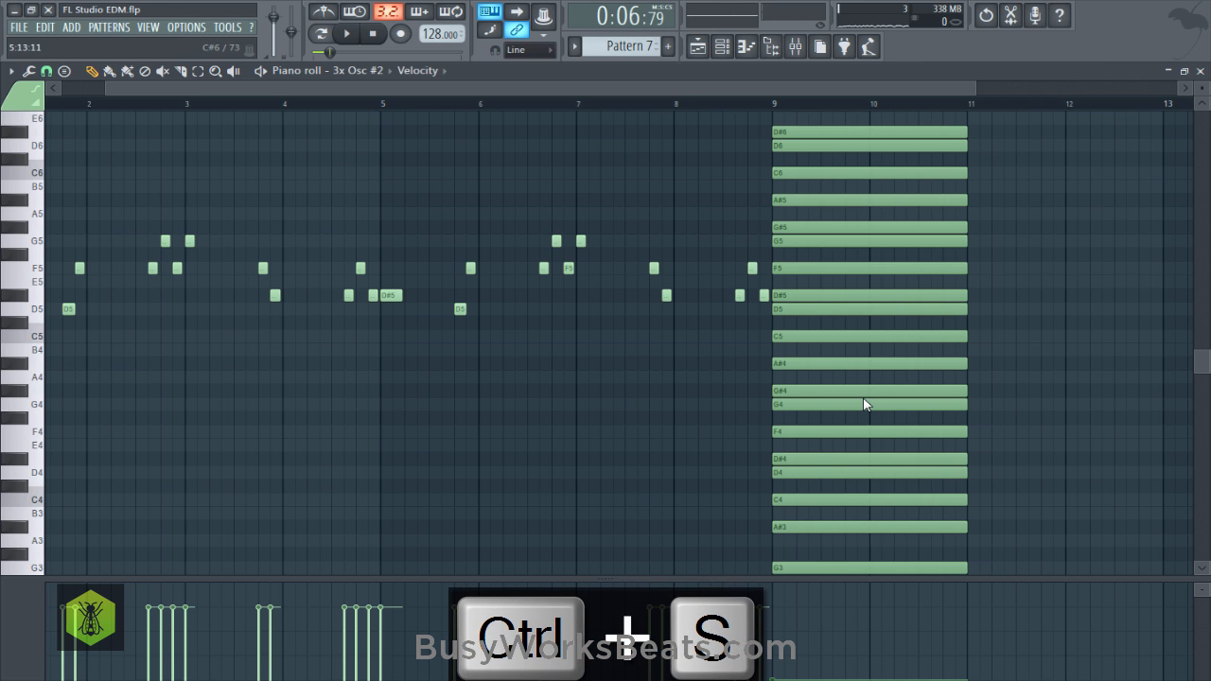
key("shift+Down")
key("shift+Down")
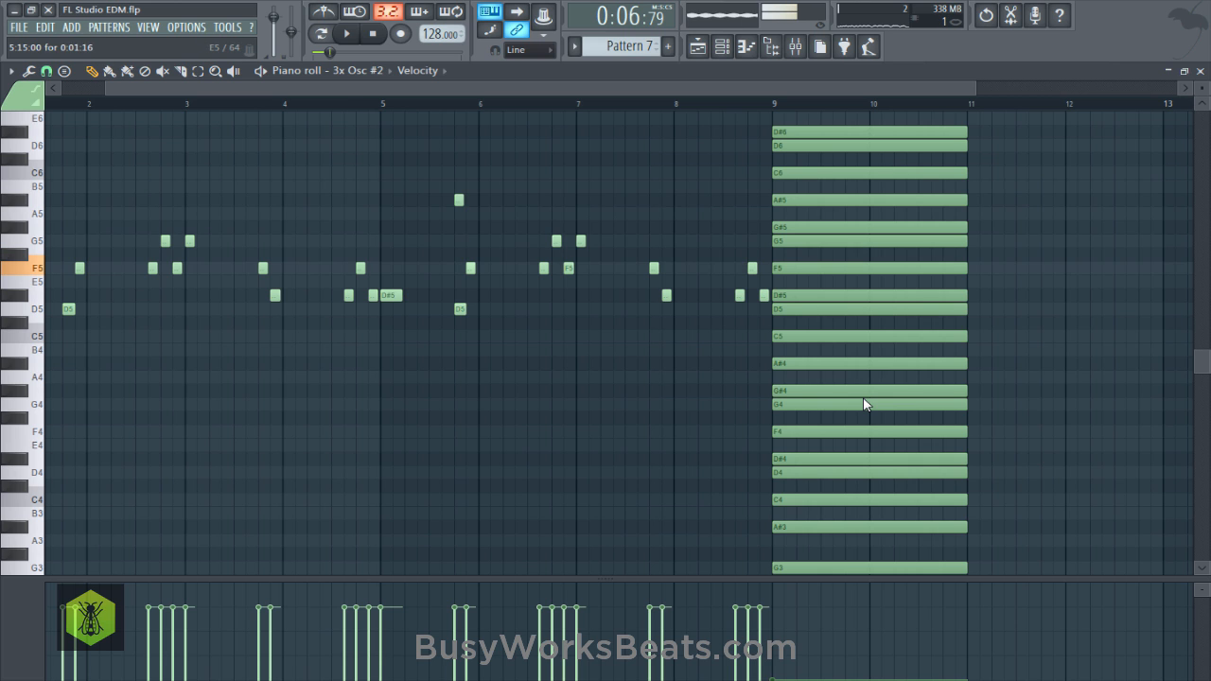
key("space")
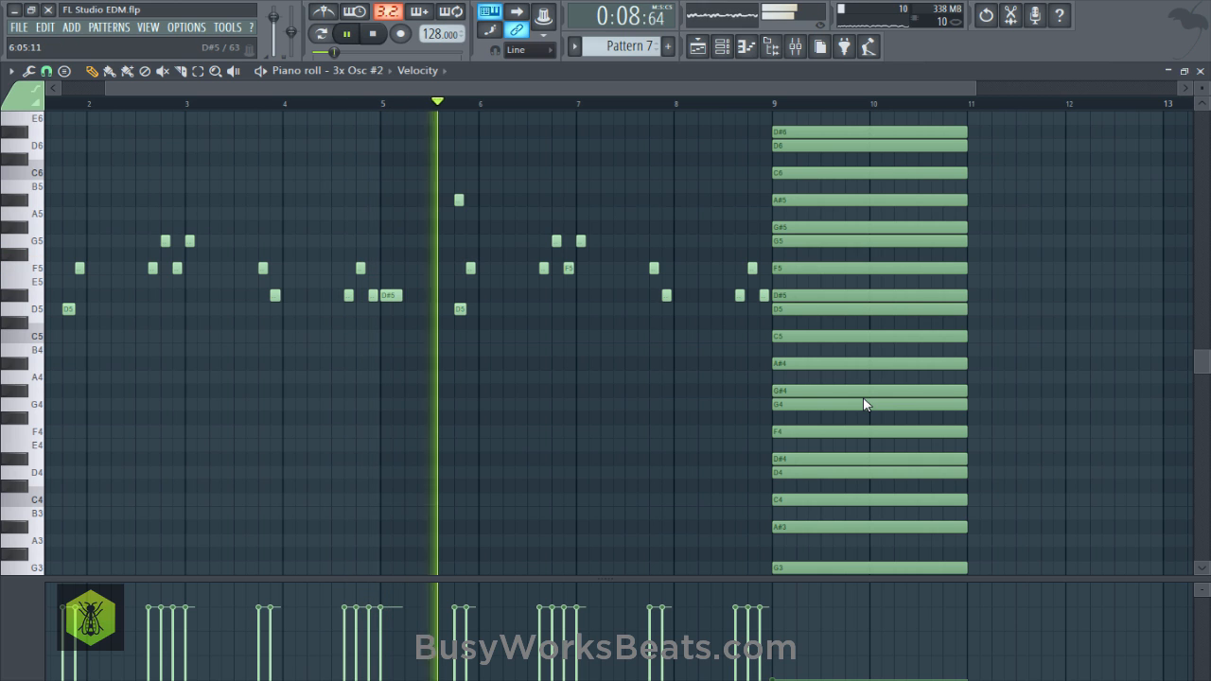
key("space")
key("ctrl+s")
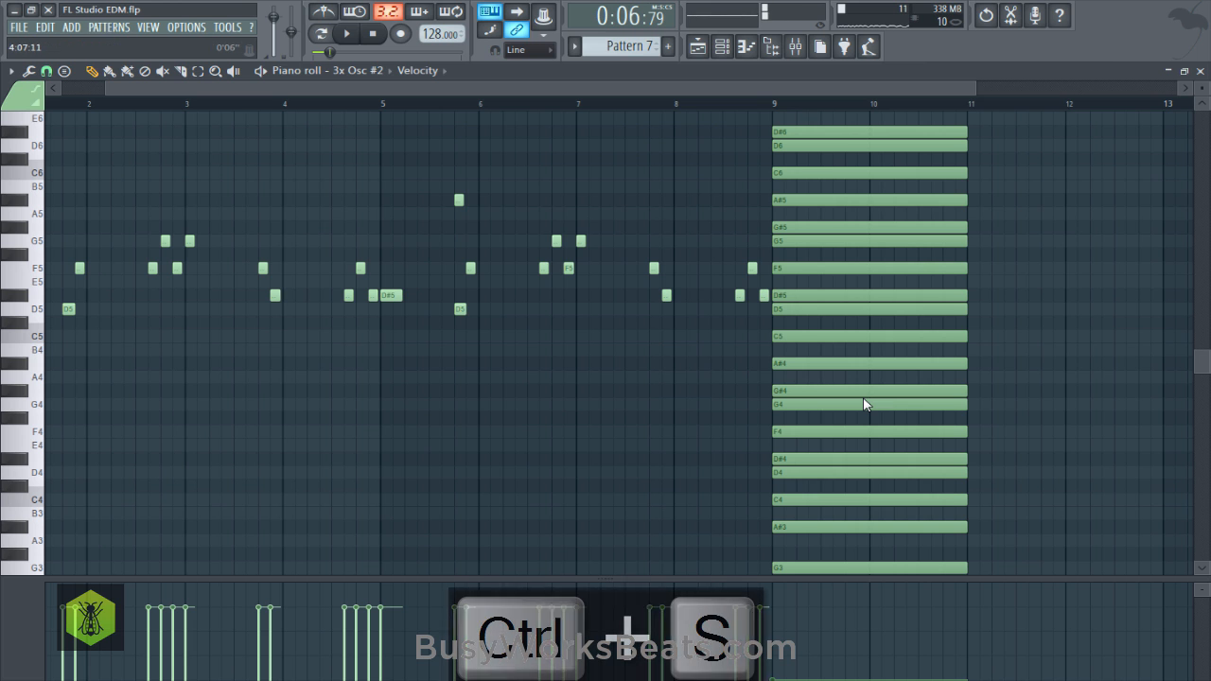
Add short descending A#5, G#5 and G5 notes near the end of bar 6, then save and play the pattern.
key("space")
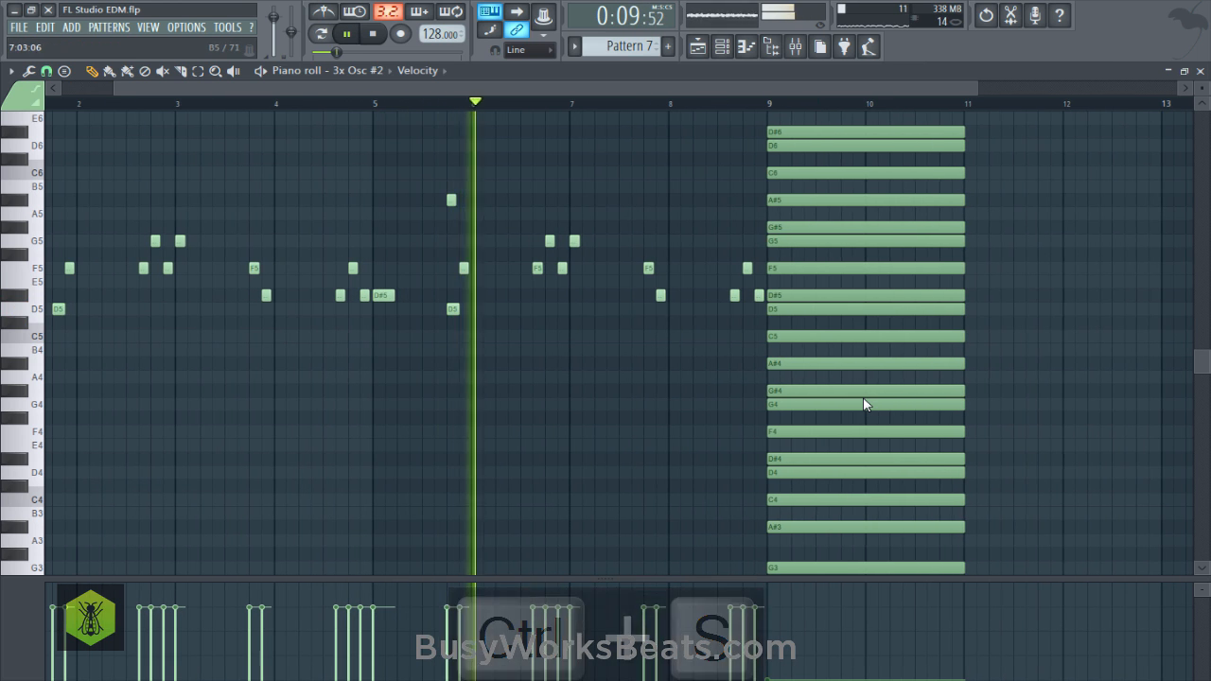
key("space")
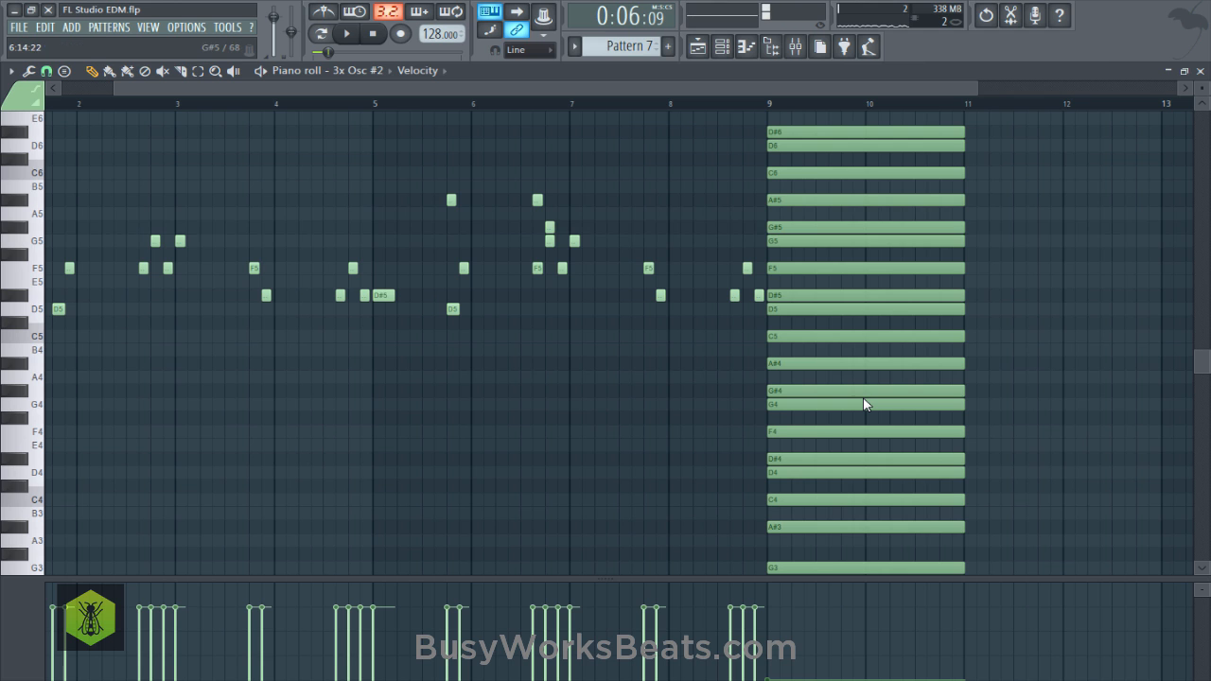
key("ctrl+s")
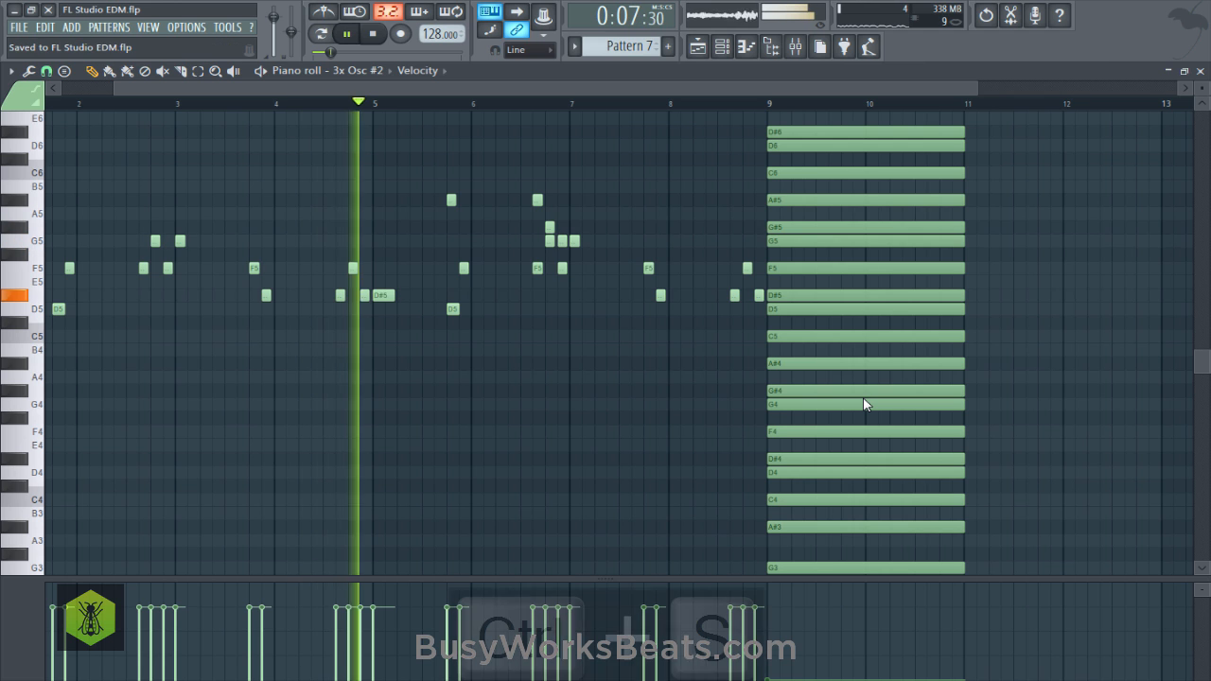
Remove the G5 note directly beneath the G#5 near the end of bar 6, then save and replay the pattern.
left_click(550, 228, "ctrl+shift")
left_click(538, 201, "ctrl+shift")
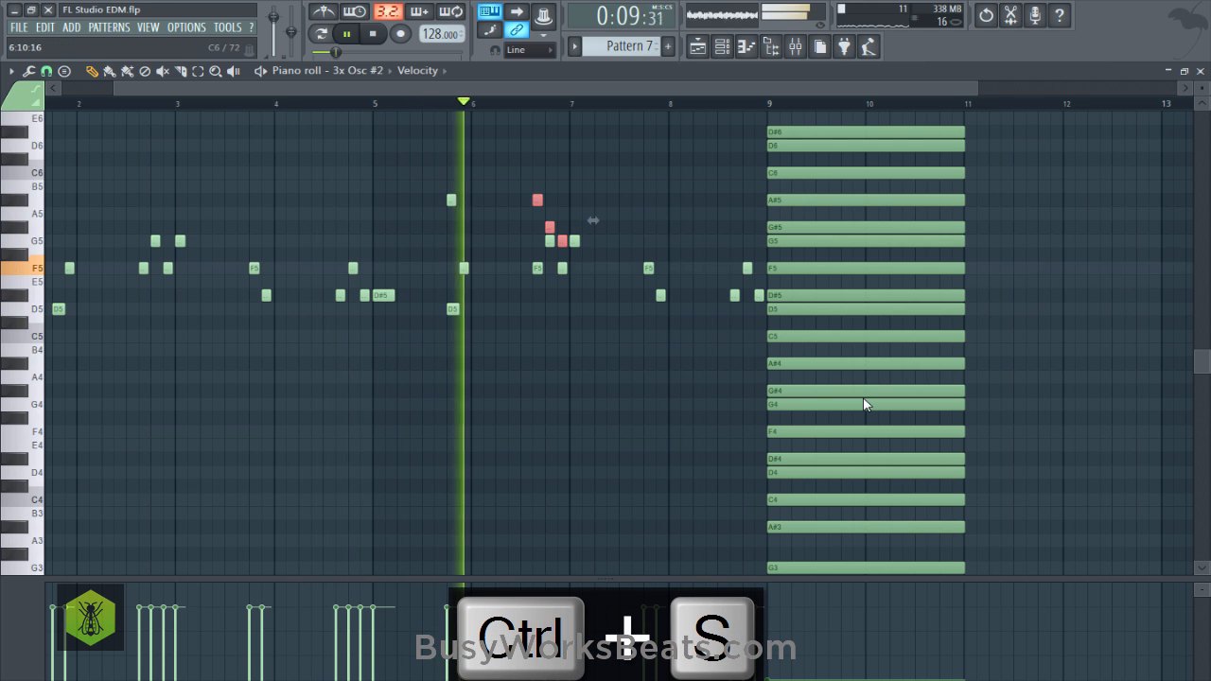
left_click_drag(499, 88, 546, 88)
scroll(864, 404, "right", 1)
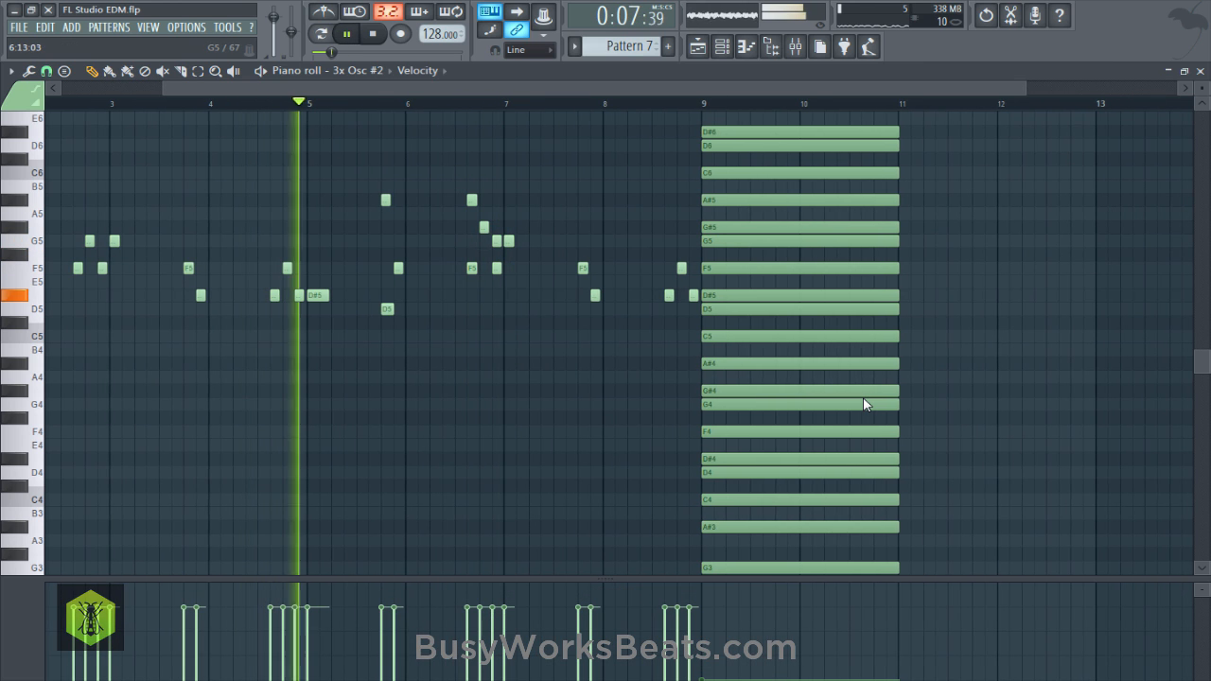
key("ctrl+s")
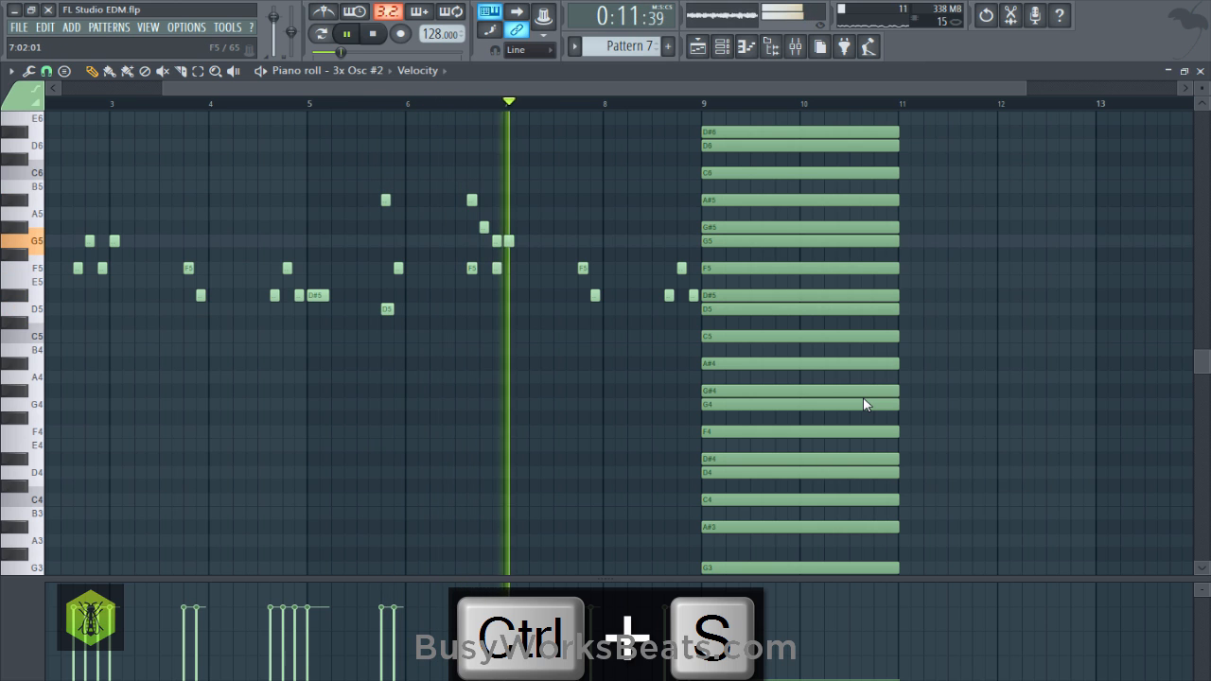
key("space")
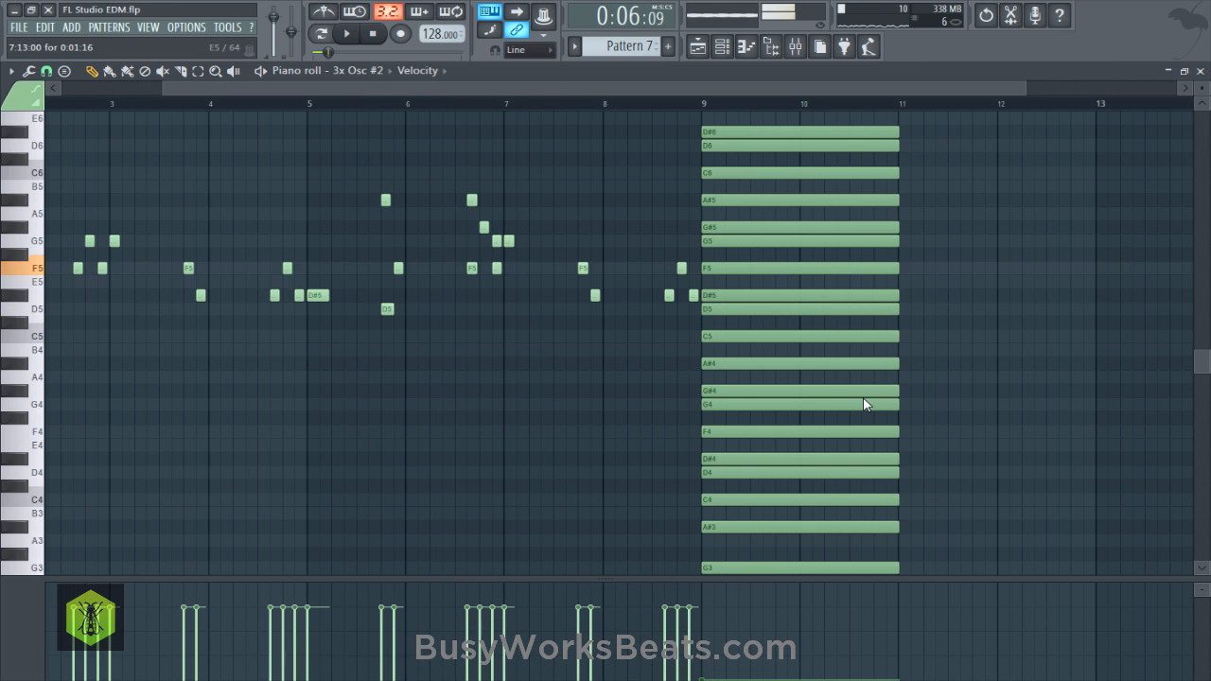
key("ctrl+s")
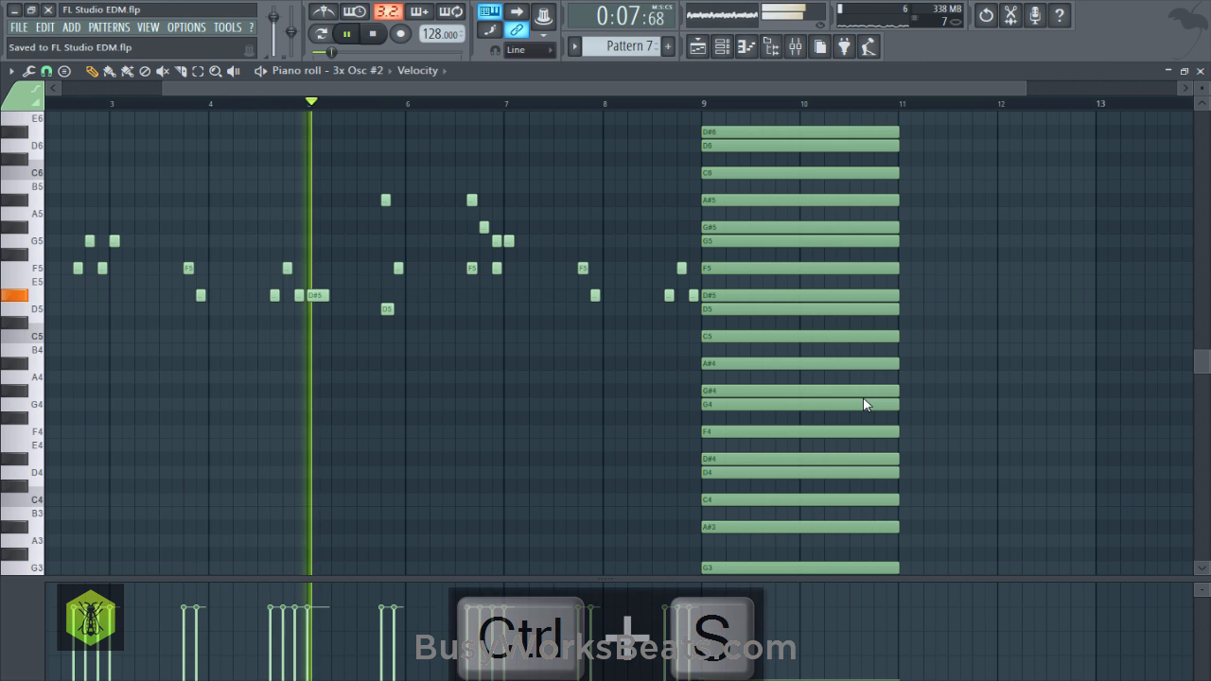
Select the A#5 and G#5 notes in bars 5 and 6 for review and play the pattern.
scroll(862, 405, "down", 2)
key("space")
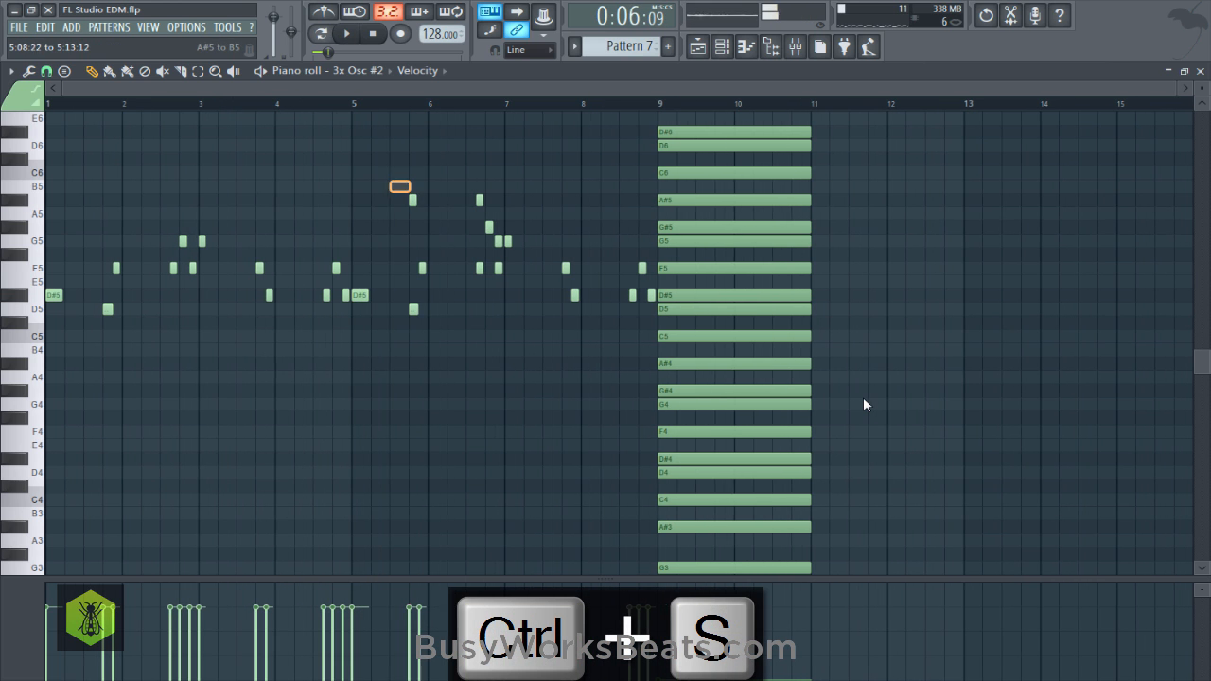
key("space")
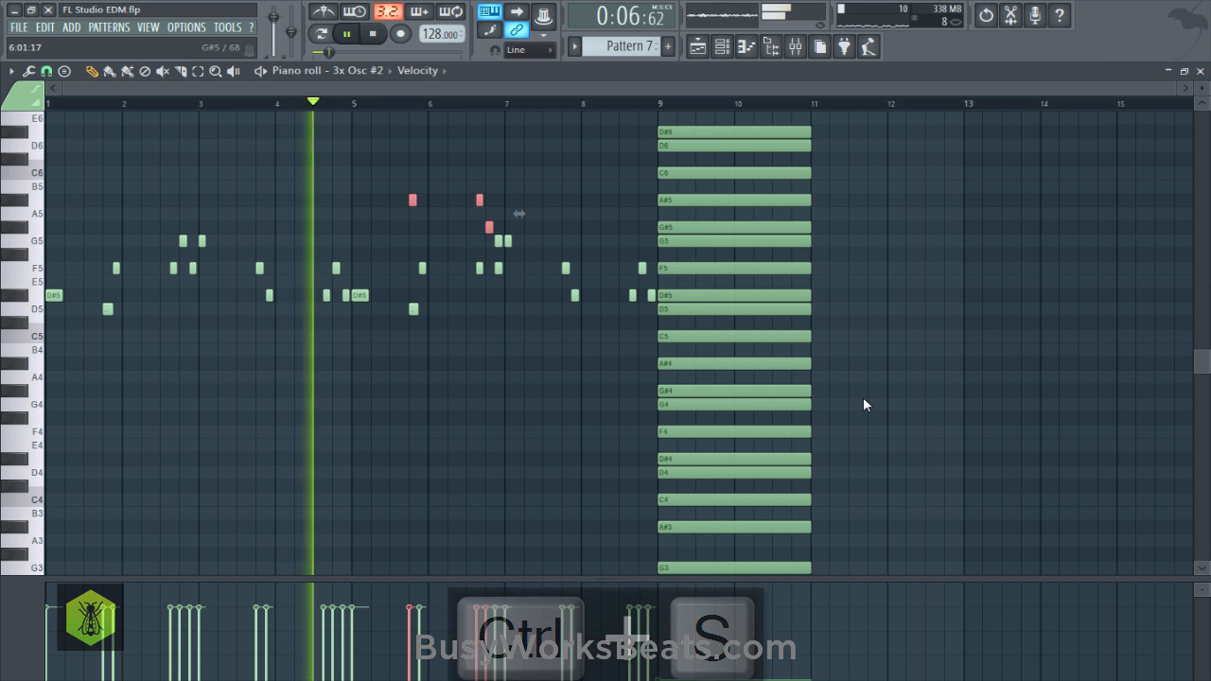
key("ctrl+d")
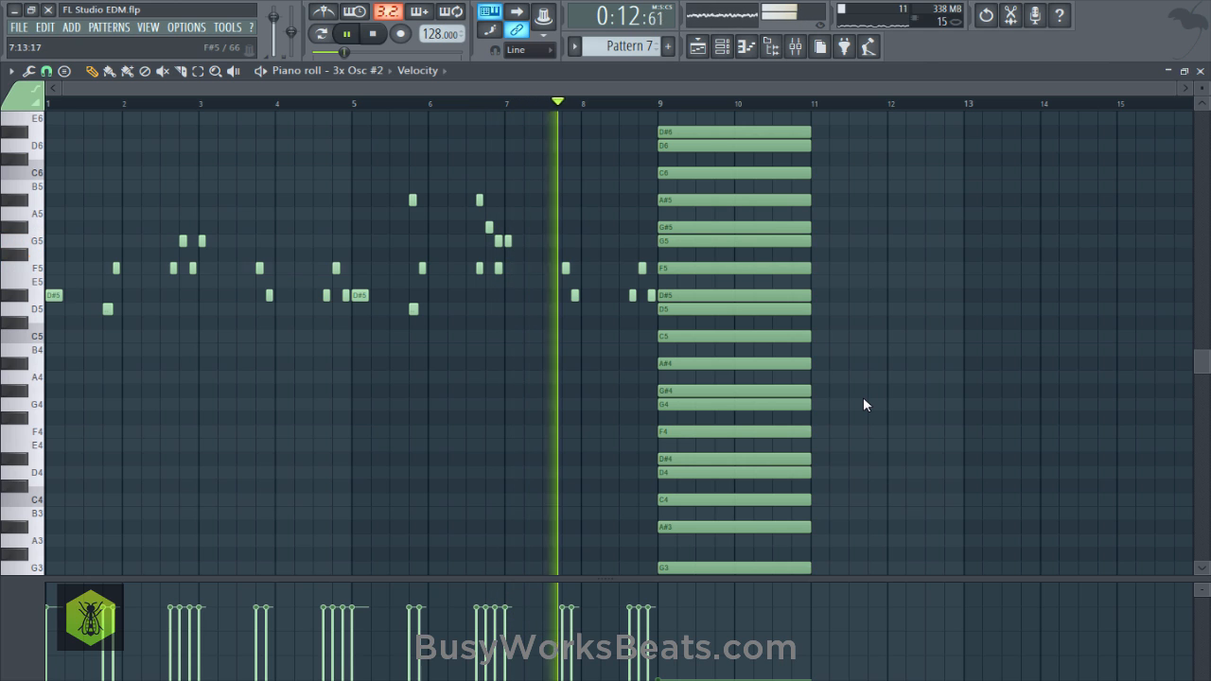
Add short D6 and D#6 notes above the F5 and D#5 near the end of bar 7, then save and play.
key("space")
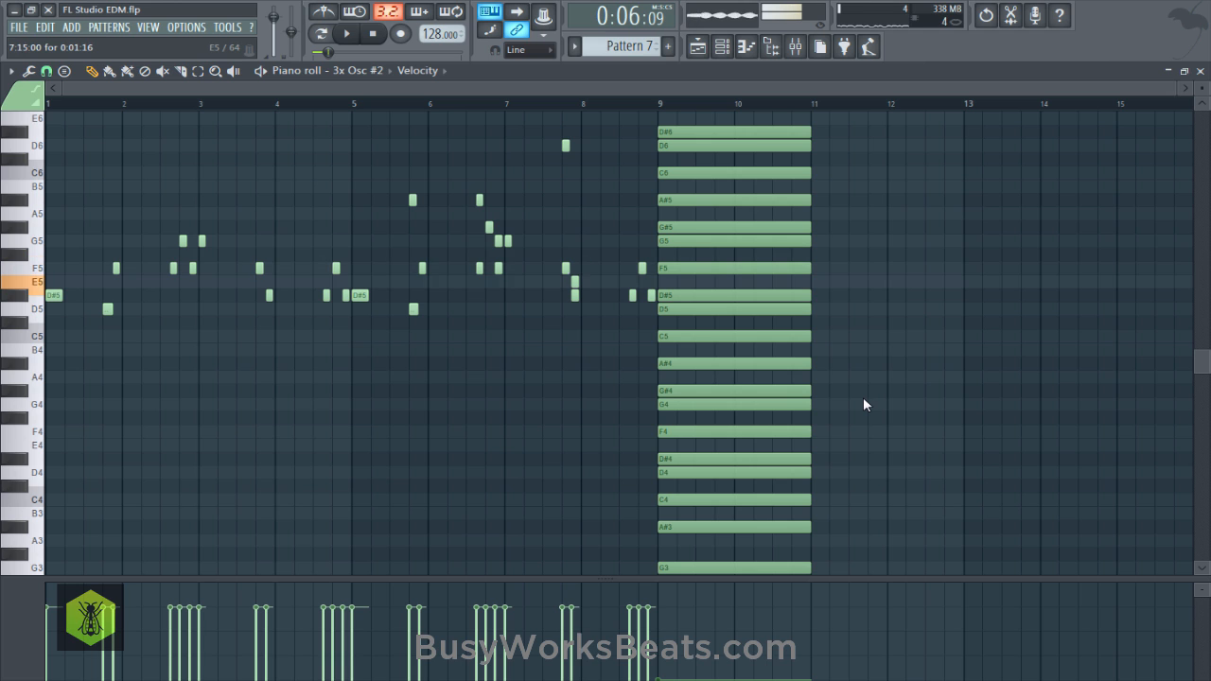
key("space")
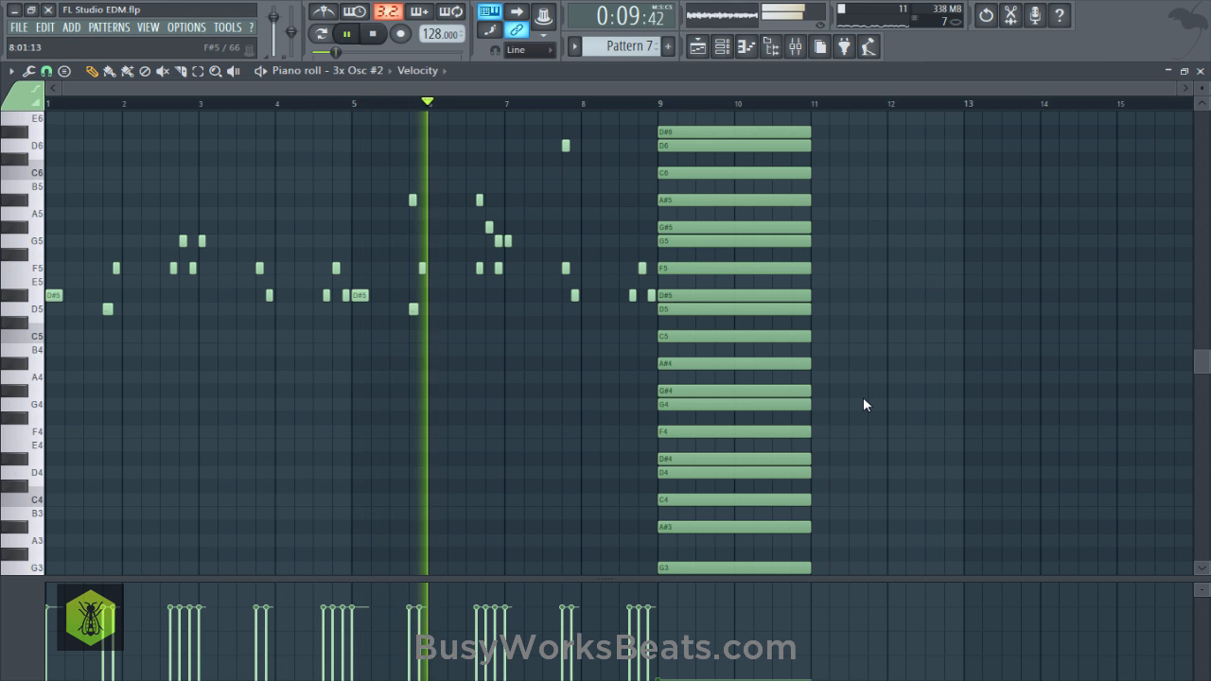
key("ctrl+s")
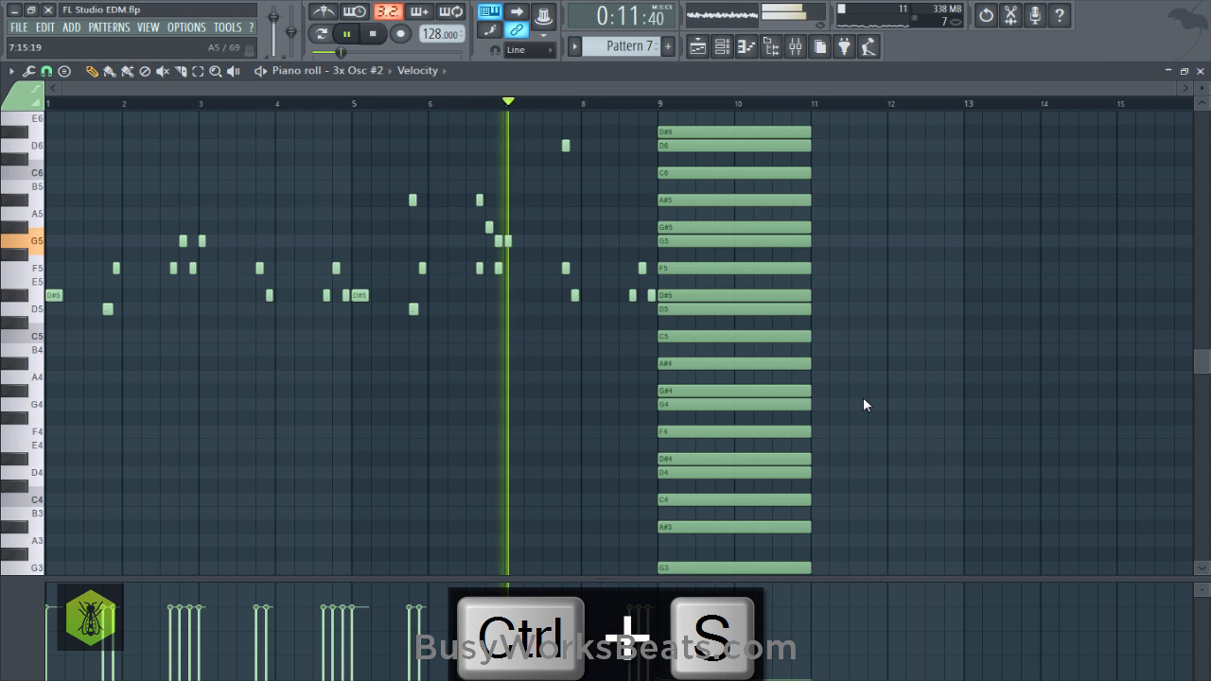
key("space")
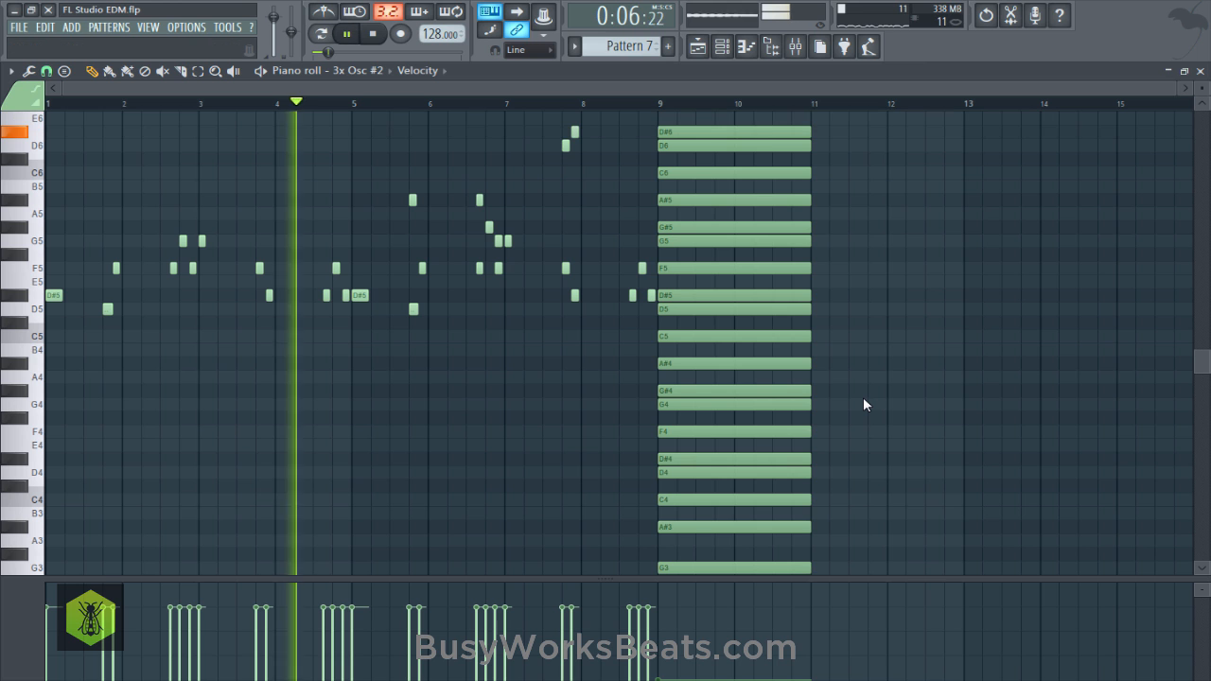
key("Page_Up")
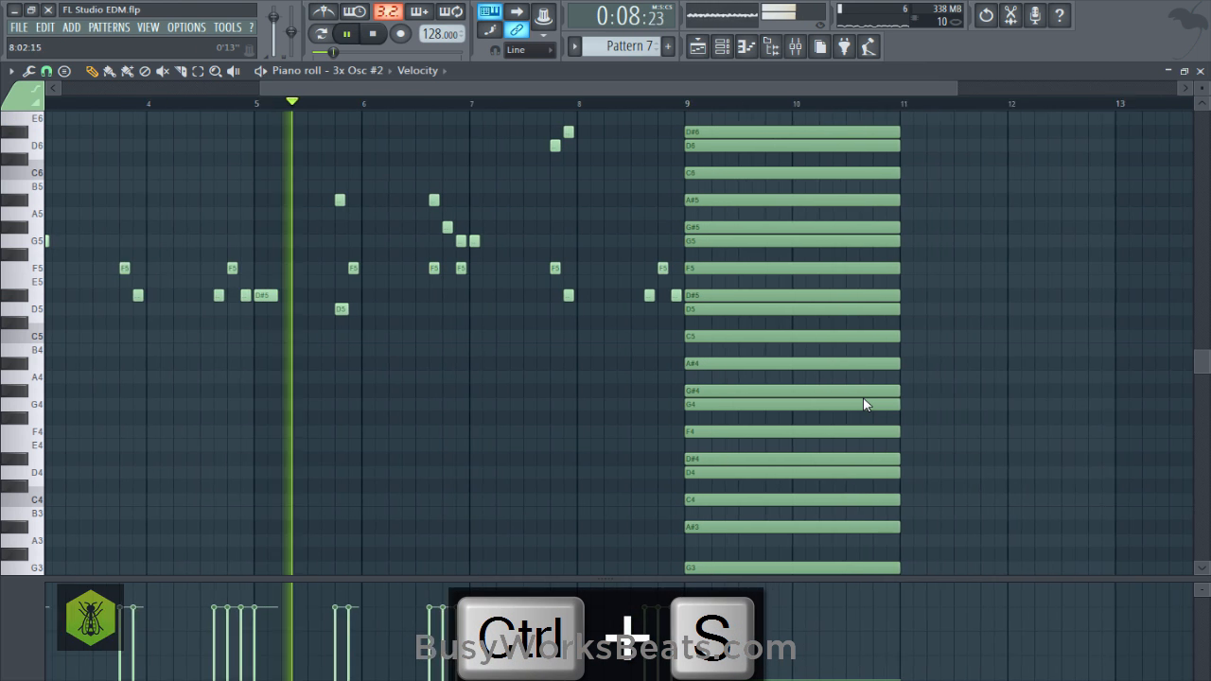
scroll(864, 405, "up", 1, "ctrl")
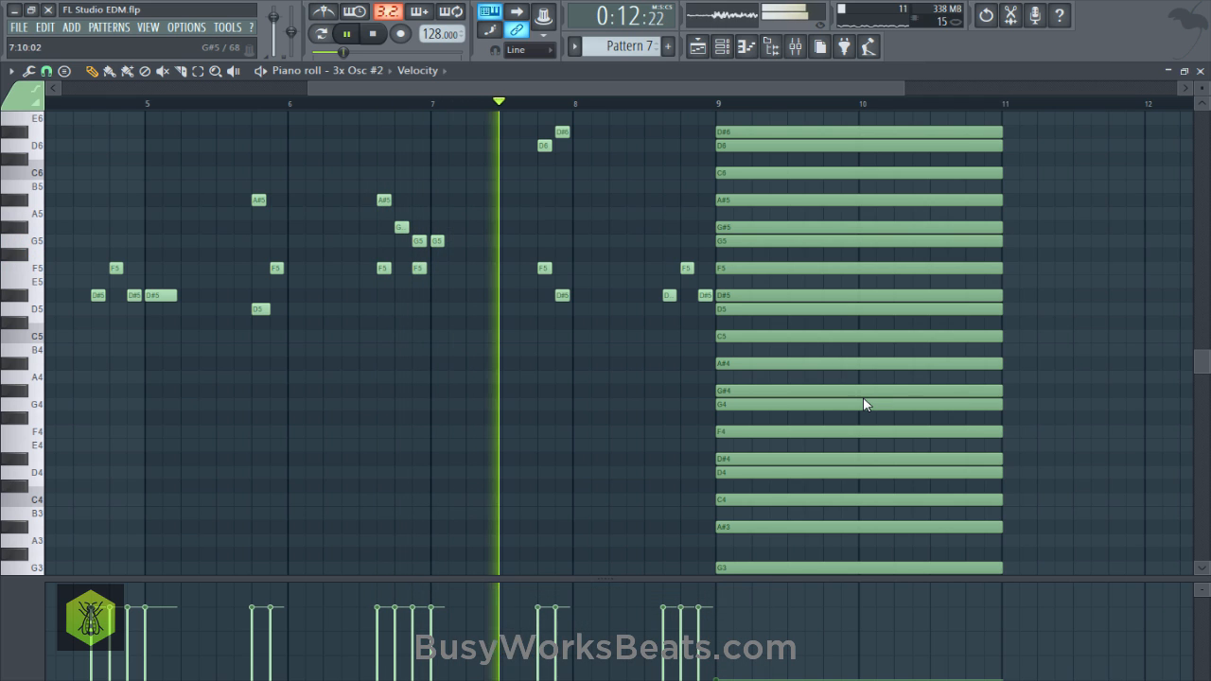
Add a short F5 note beneath the G5 at the start of bar 7, then save and play the pattern.
key("space")
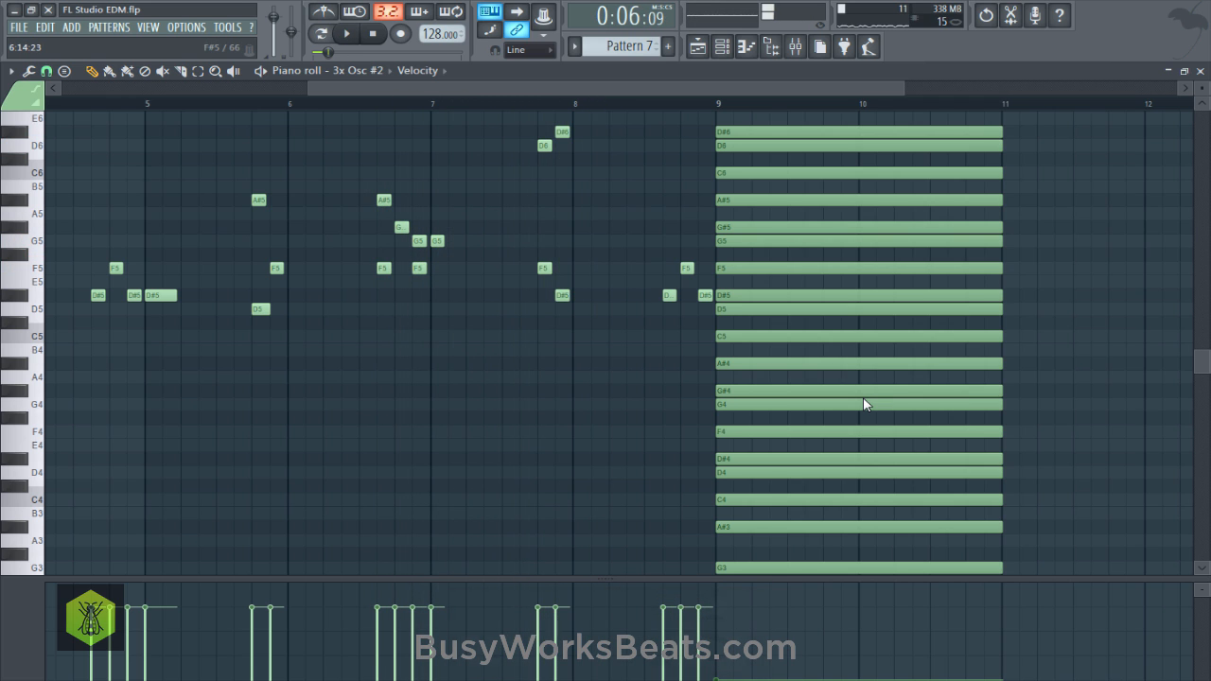
key("ctrl+s")
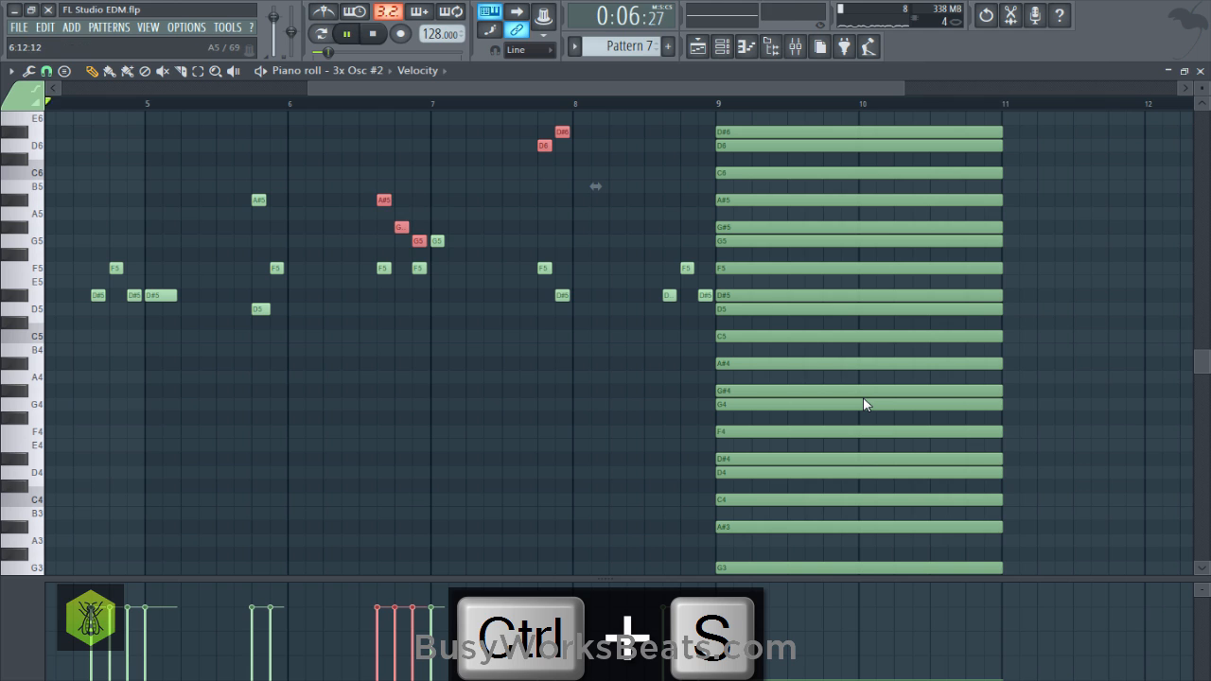
key("space")
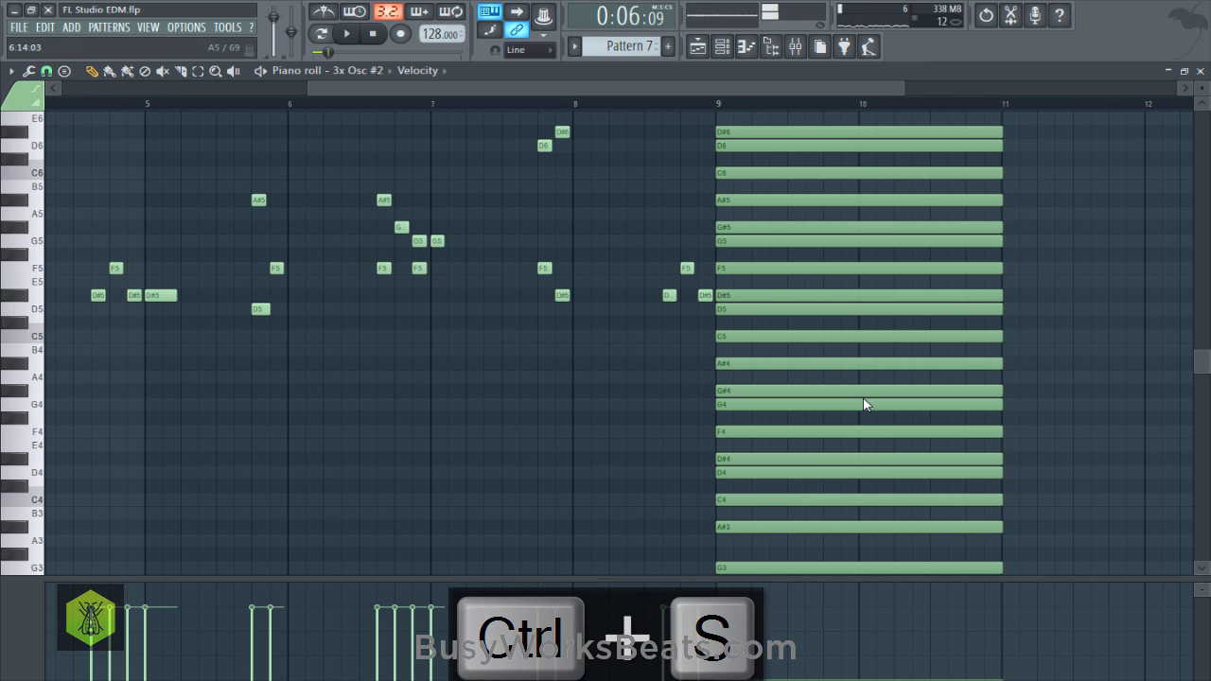
key("ctrl+space")
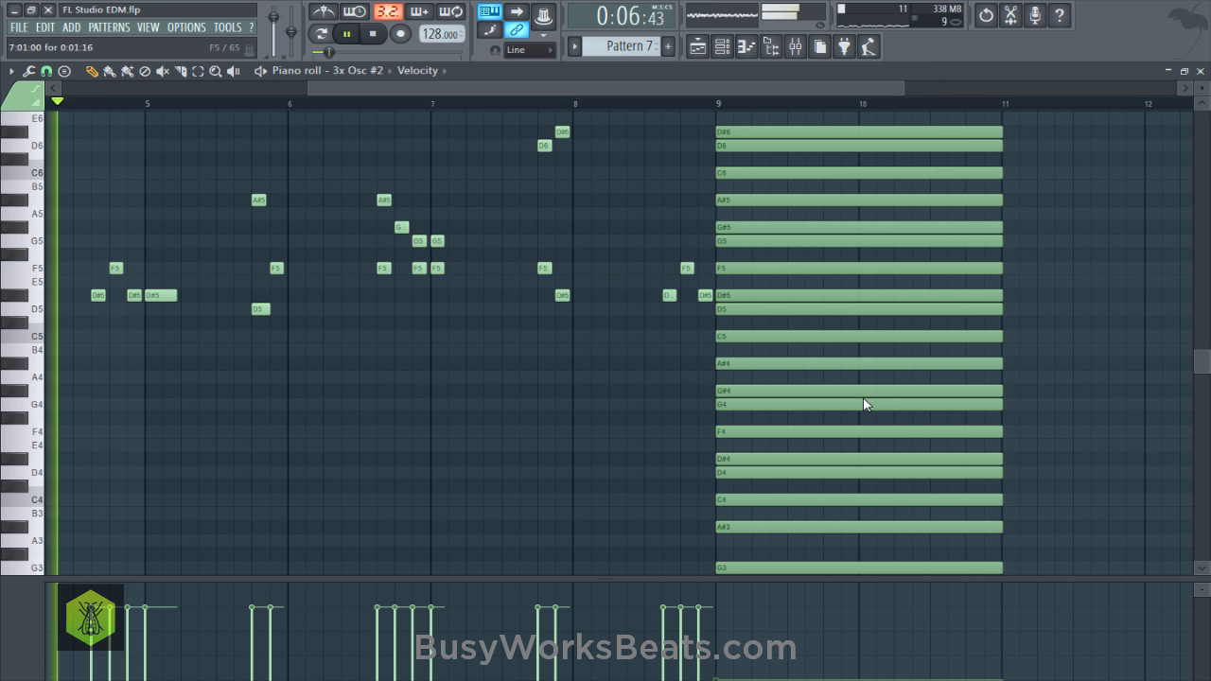
key("ctrl+s")
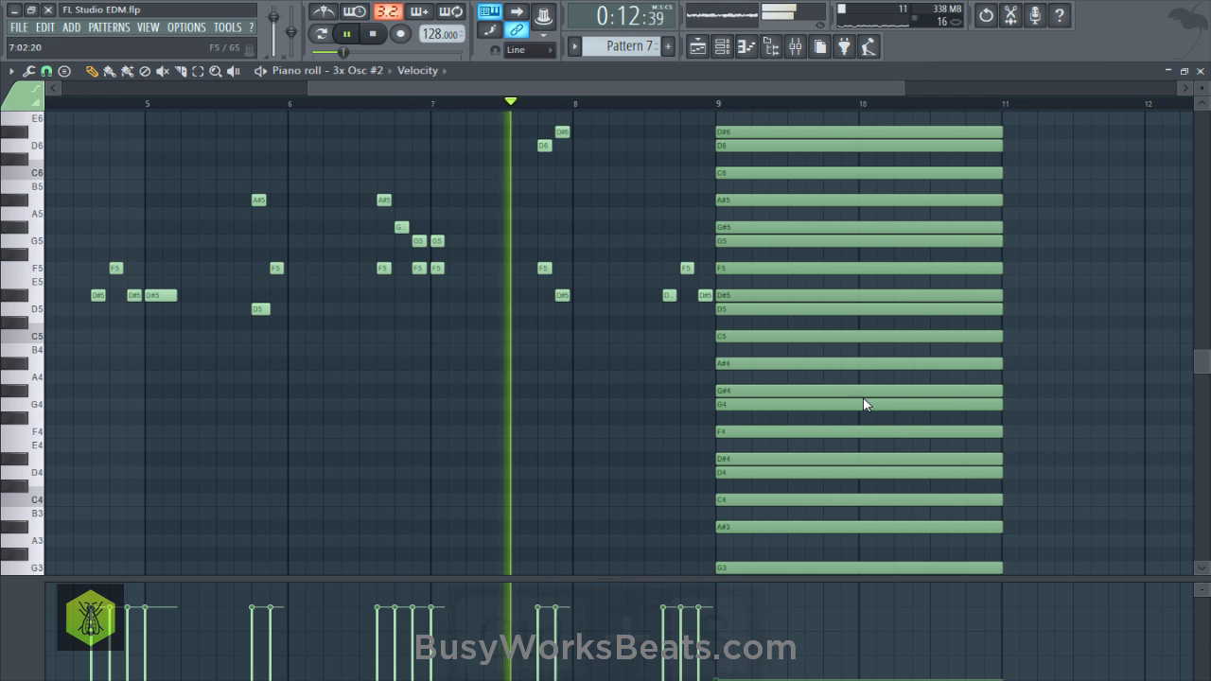
Add short D#6, F6 and D#6 notes an octave above the D#5, F5 and D#5 notes ending bar 8, then play the pattern.
scroll(864, 404, "up", 3)
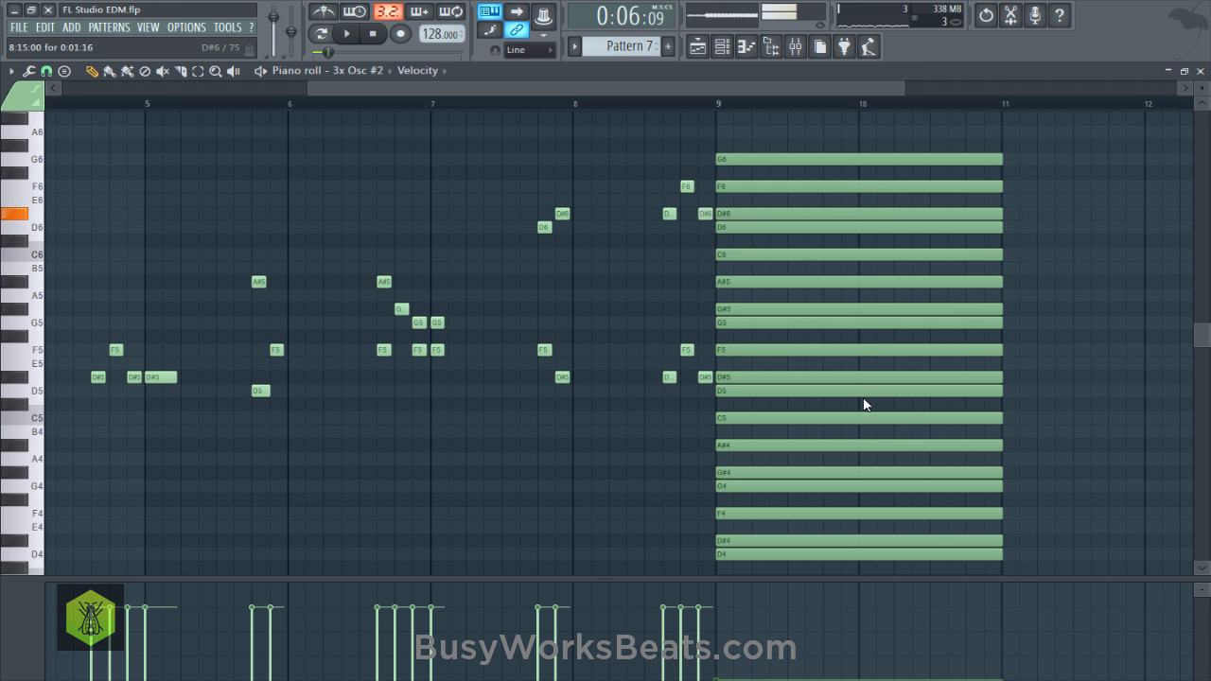
scroll(864, 404, "down", 4)
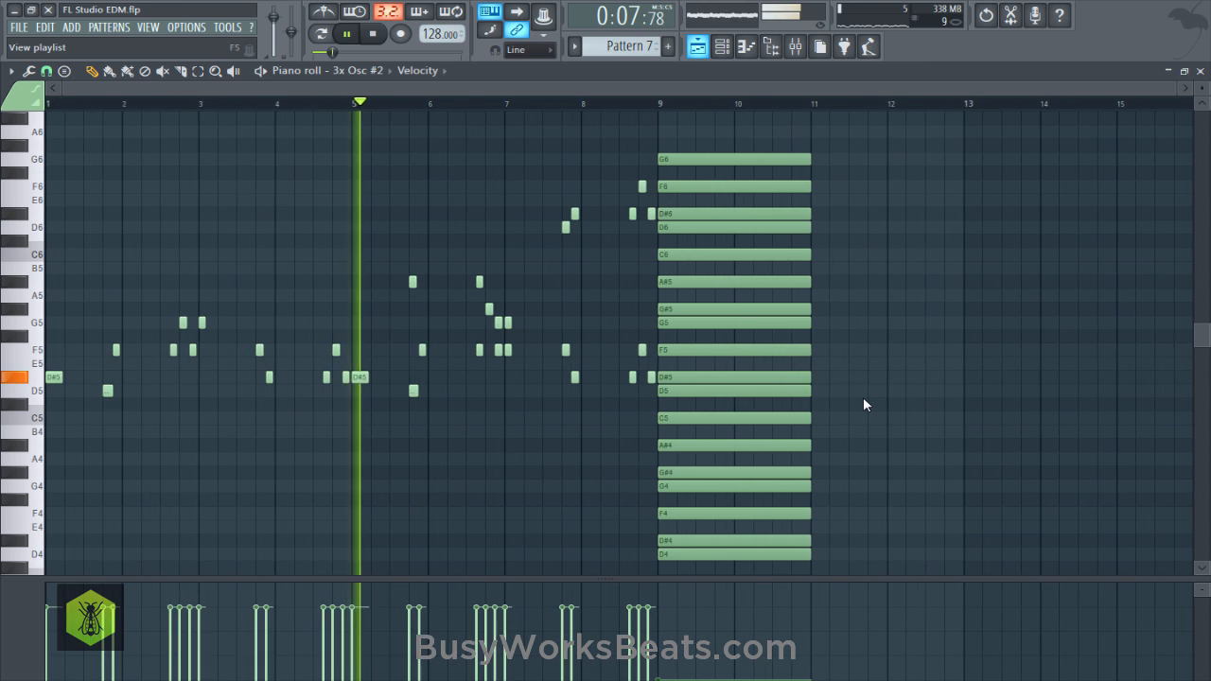
Lay Pattern 7 clips back to back on Track 5 of the playlist up to bar 17, then save the project.
key("F5")
key("ctrl+b")
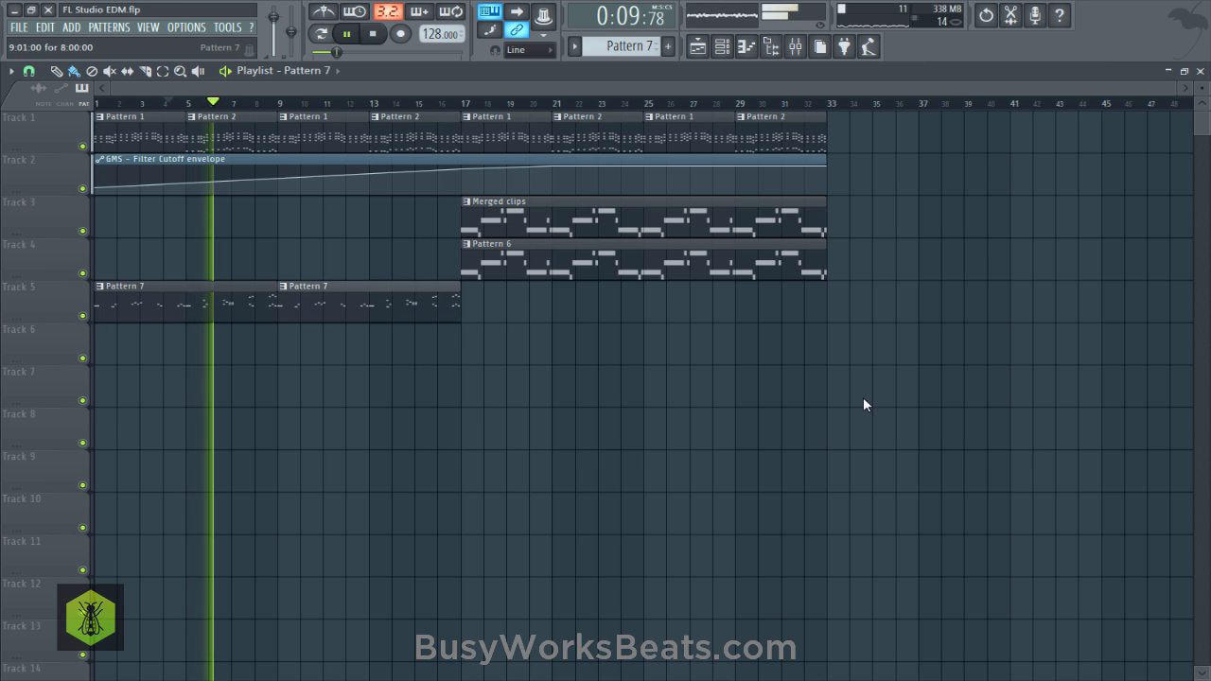
key("ctrl+s")
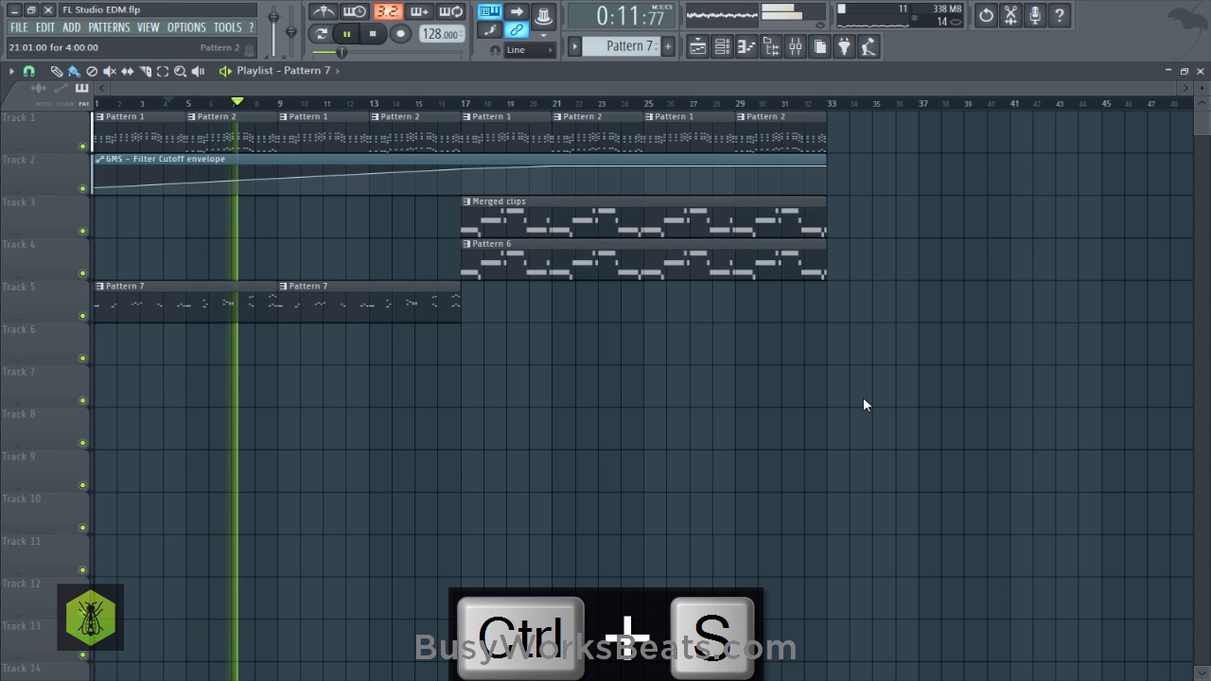
Replace the 3x Osc #2 channel's instrument with GMS and save the project.
key("F6")
right_click(326, 270)
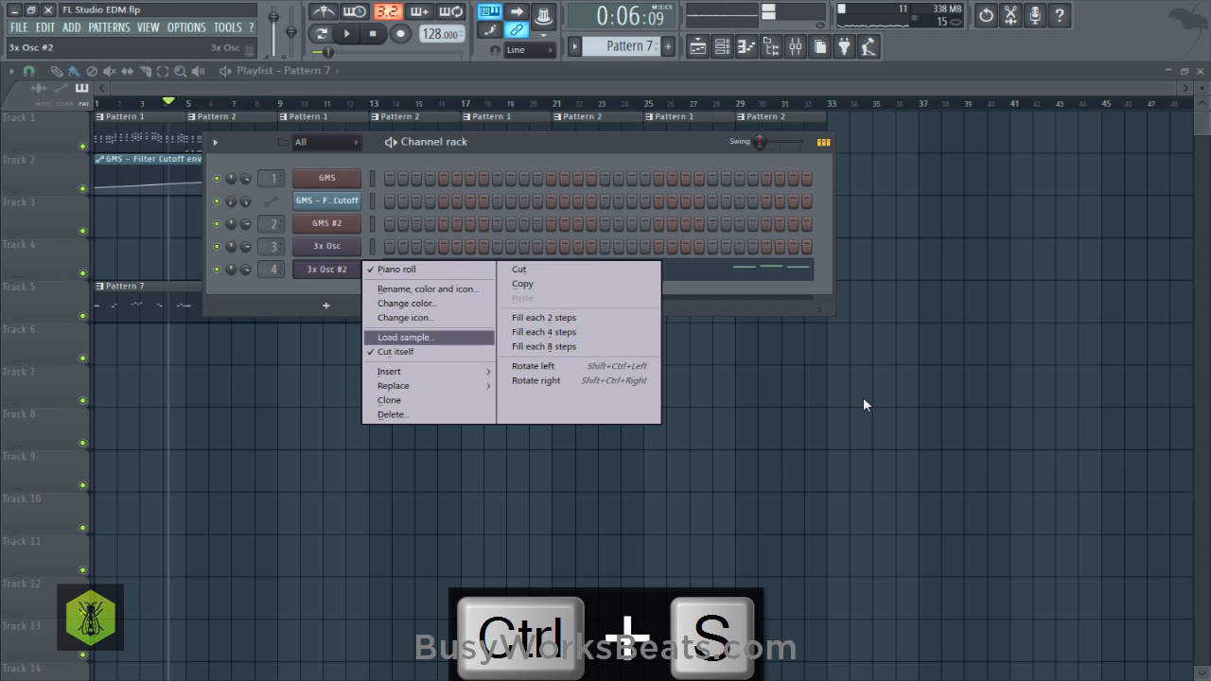
mouse_move(395, 386)
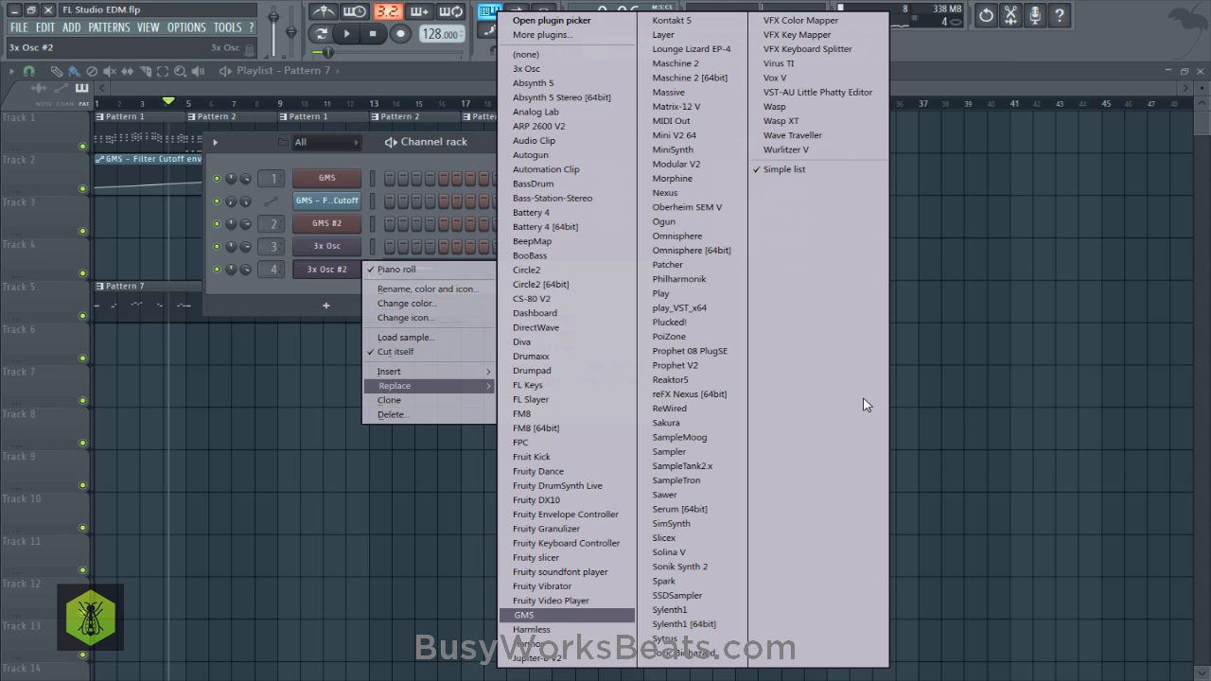
key("Return")
mouse_move(530, 259)
left_mouse_down()
mouse_move(530, 354)
mouse_move(563, 231)
left_mouse_up()
key("ctrl+s")
Load the Default program from the User bank in GMS #3, close the presets library and save.
left_click(345, 411)
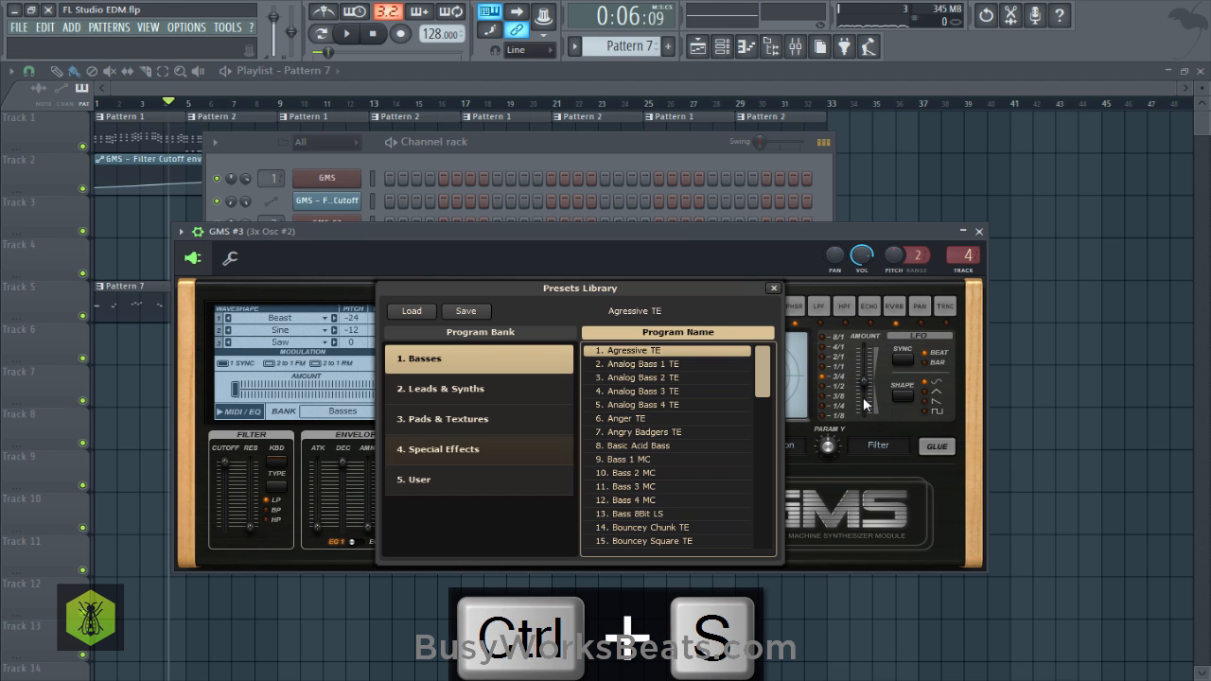
left_click(473, 481)
left_click(776, 287)
key("ctrl+s")
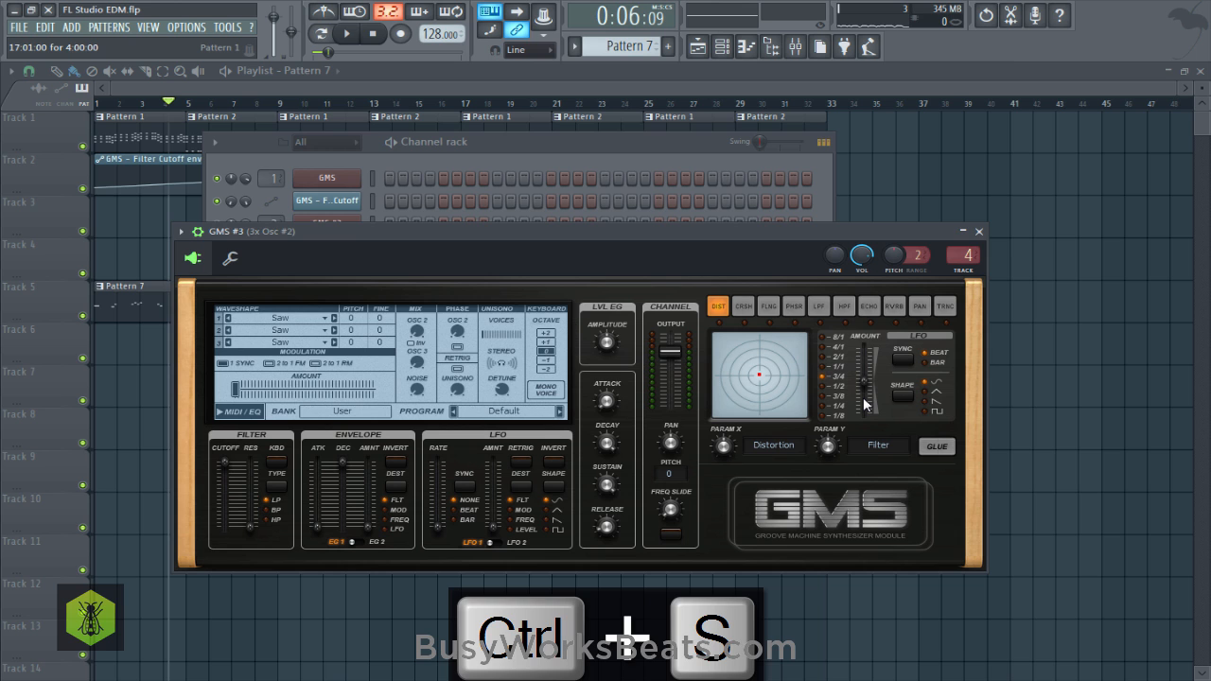
key("F6")
key("ctrl+s")
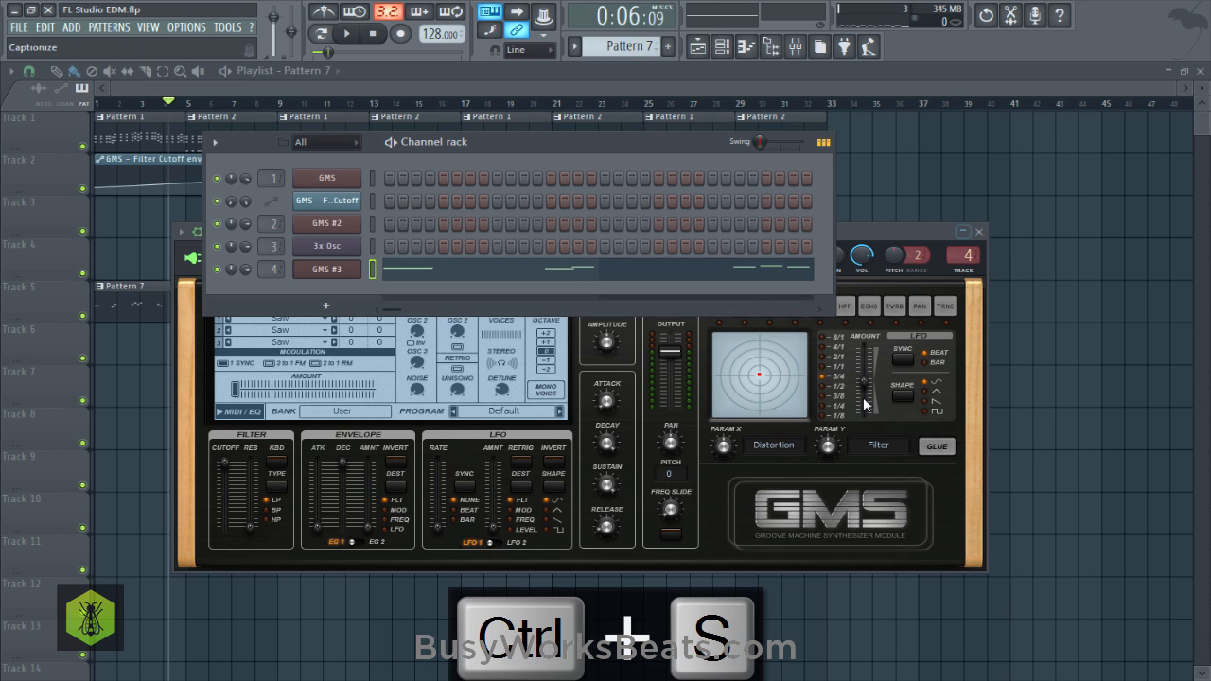
Set the GMS #3 output mix level to 11.4 dB and play the arrangement to hear the new sound.
mouse_move(899, 231)
left_mouse_down()
mouse_move(984, 217)
mouse_move(909, 235)
mouse_move(807, 227)
mouse_move(895, 165)
left_mouse_up()
key("space")
key("space")
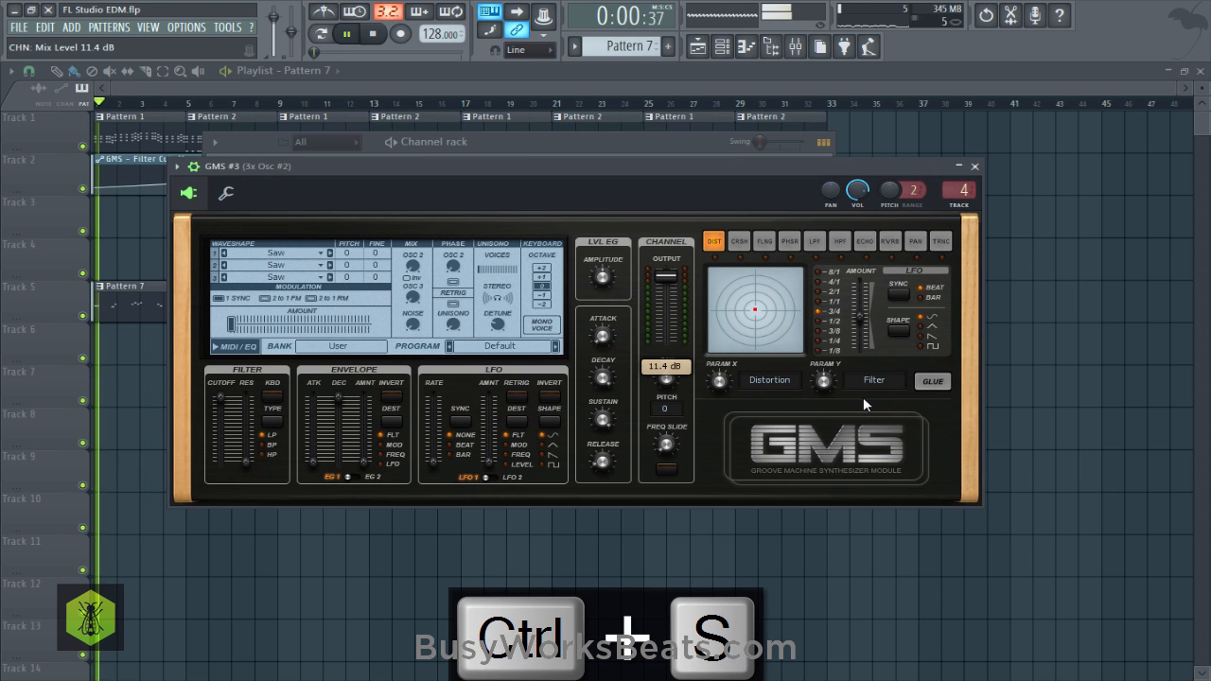
left_click(958, 165)
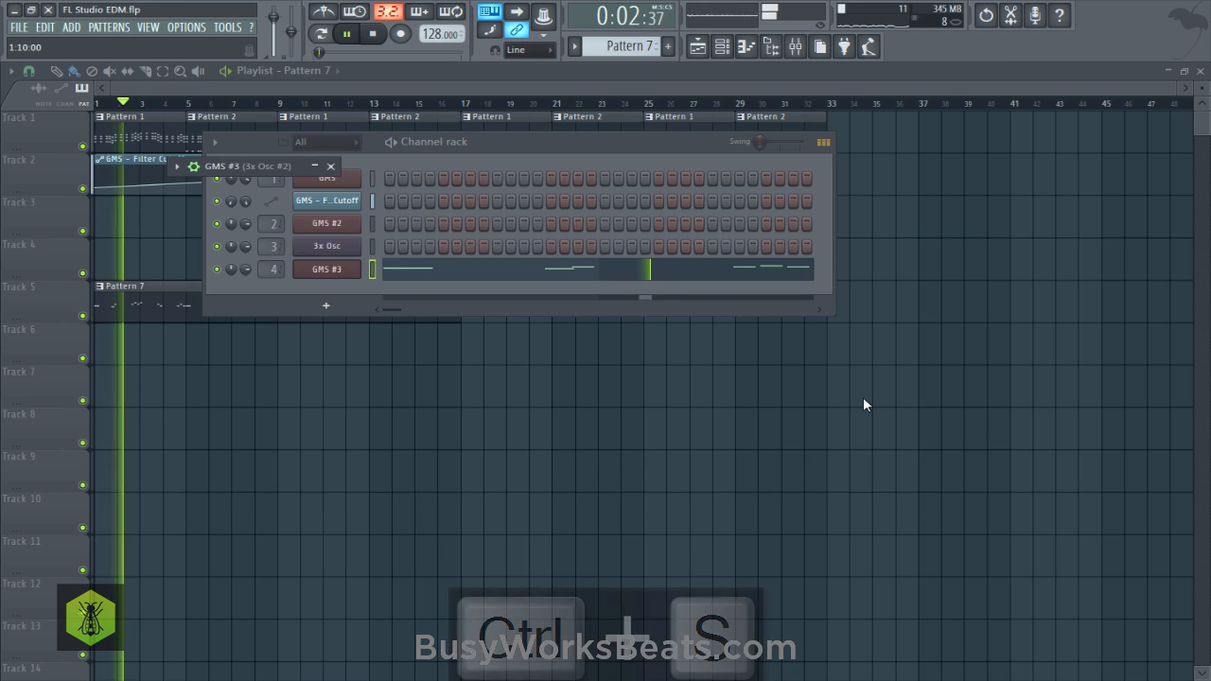
left_click(314, 166)
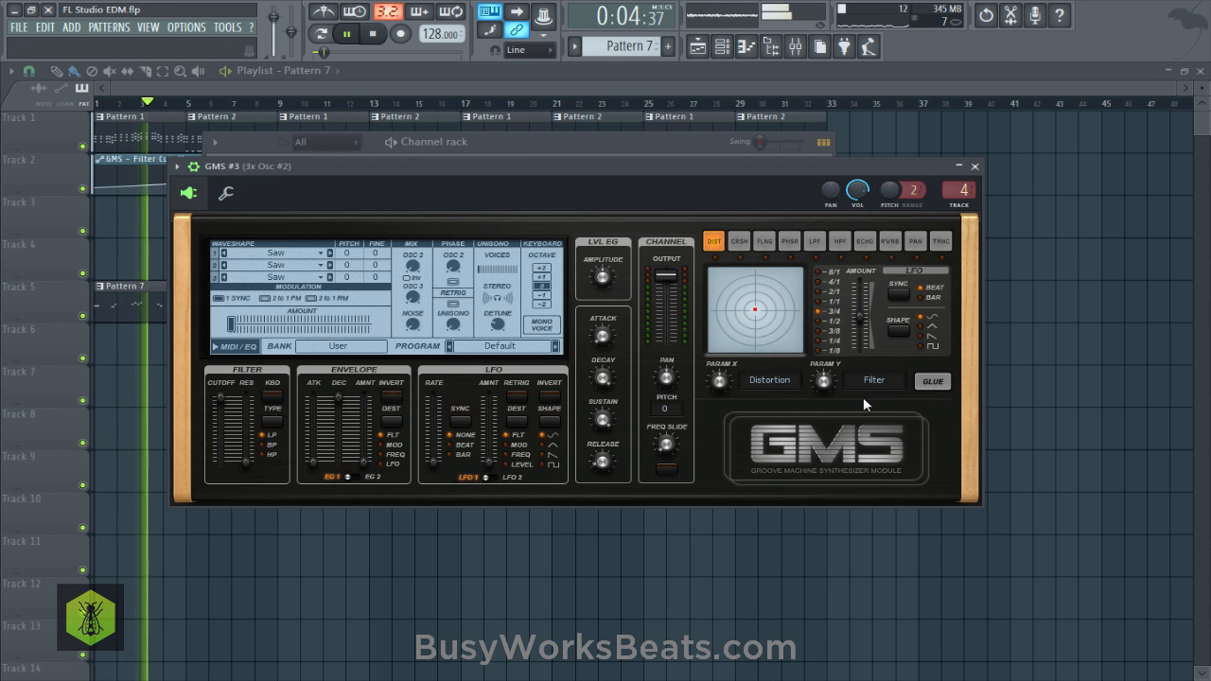
Change GMS #3's first oscillator waveshape to Beast and set the keyboard octave to -1.
left_click(320, 253)
left_click(367, 252)
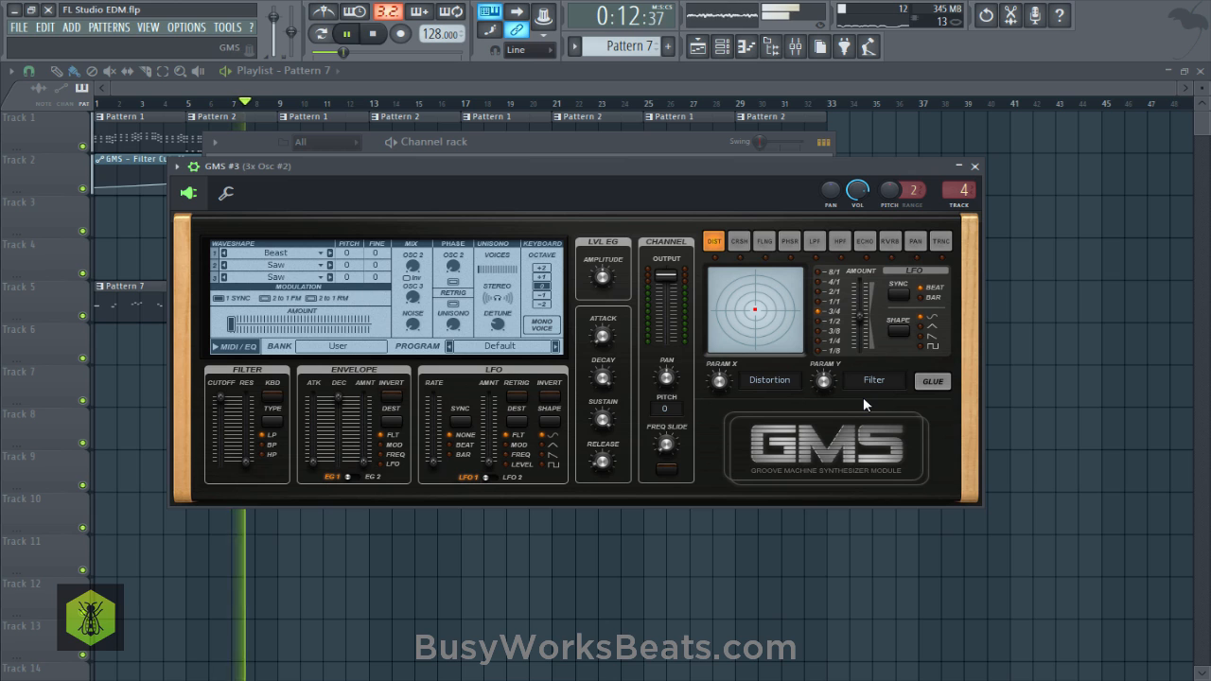
left_click_drag(568, 166, 564, 195)
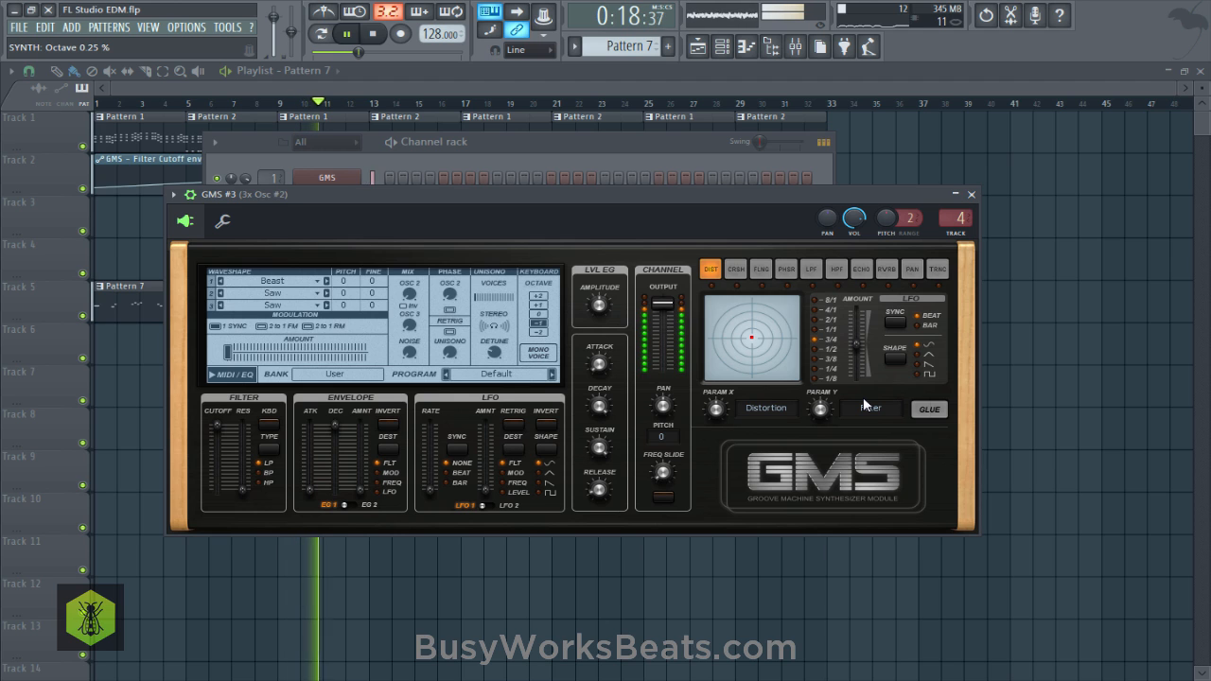
Copy the two Pattern 7 clips on Track 5 so they also fill bars 17 to 33.
key("F5")
mouse_move(422, 302)
left_mouse_down()
mouse_move(218, 303)
mouse_move(563, 303)
left_mouse_up()
left_click(532, 342, "ctrl")
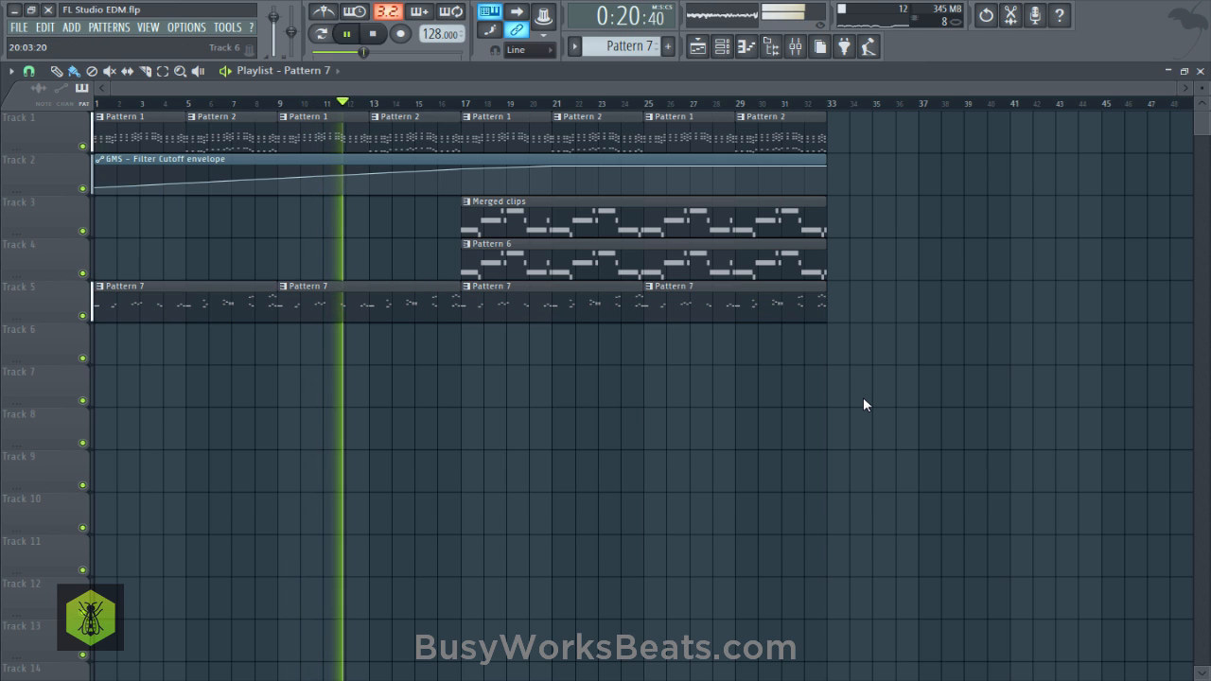
Enable Porta and Mono in GMS #3's polyphony settings, save, and play the song from bar 17.
key("F6")
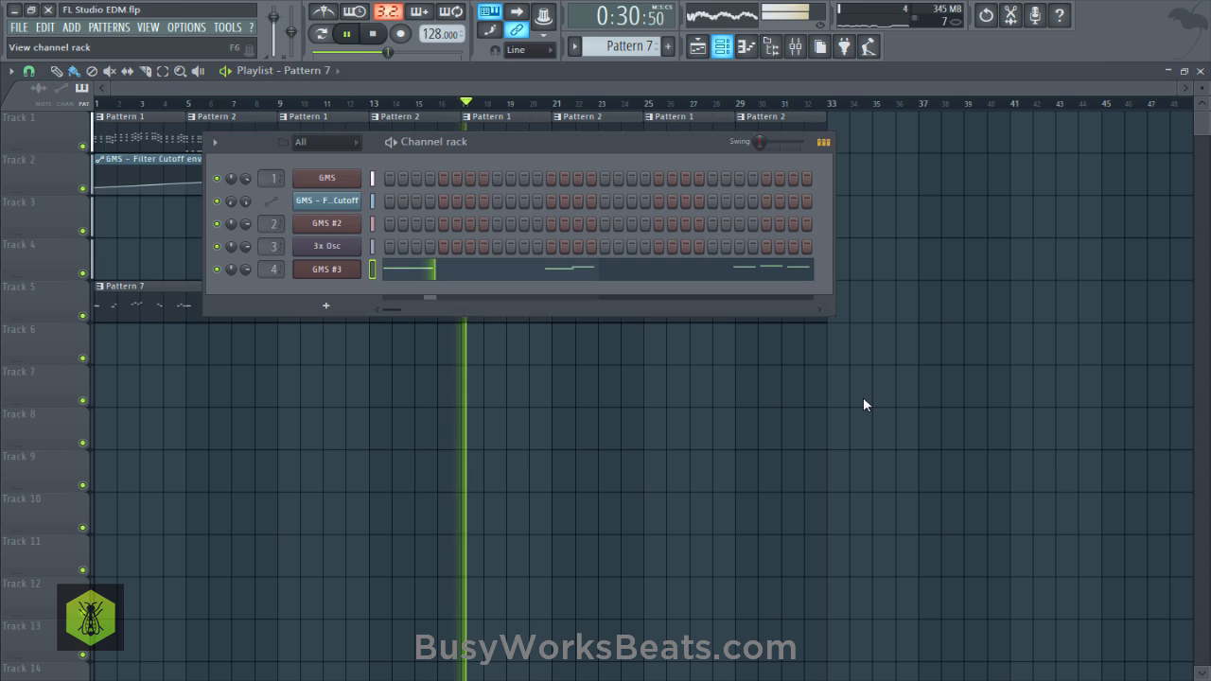
left_click(327, 270)
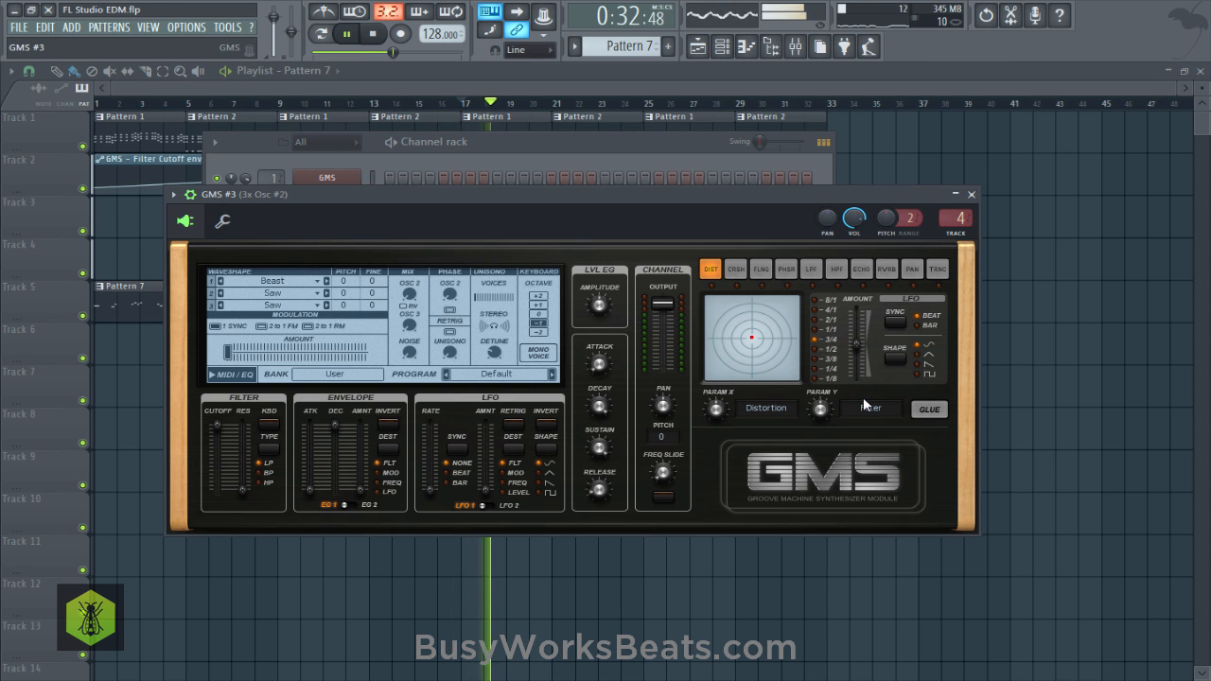
key("ctrl+s")
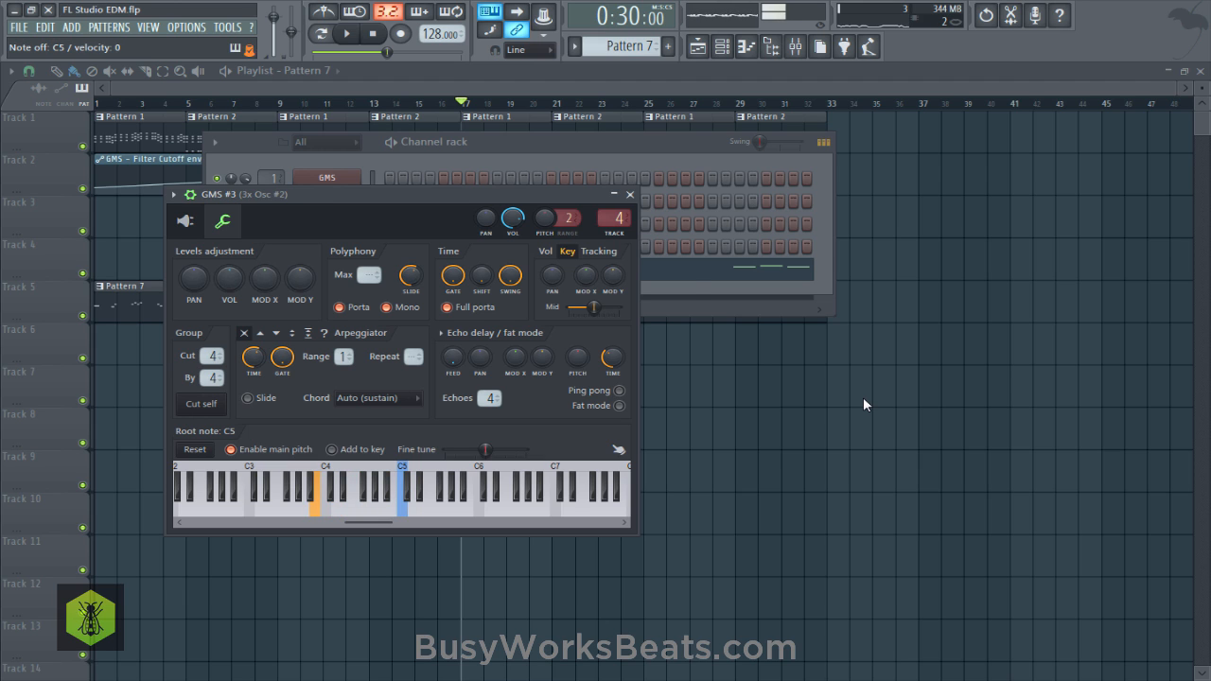
key("Page_Up")
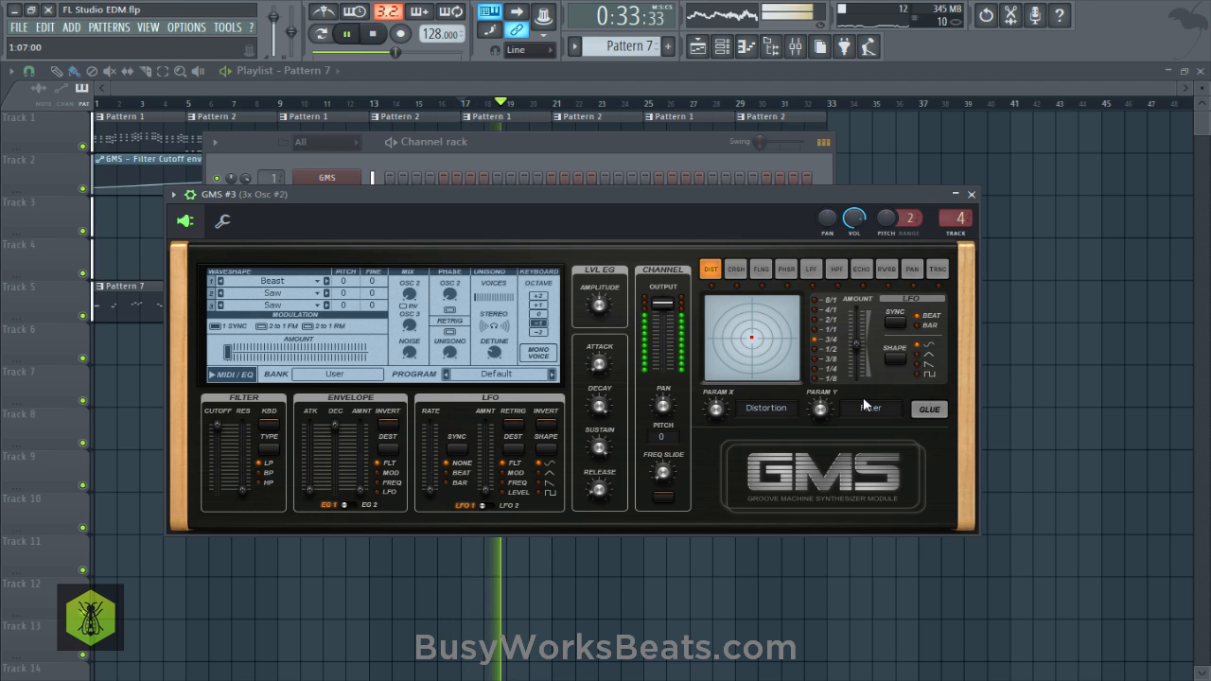
Make all GMS #3 notes in Pattern 7 legato with the articulator at 100% Multiply, then deselect them and play the pattern.
key("F6")
key("F7")
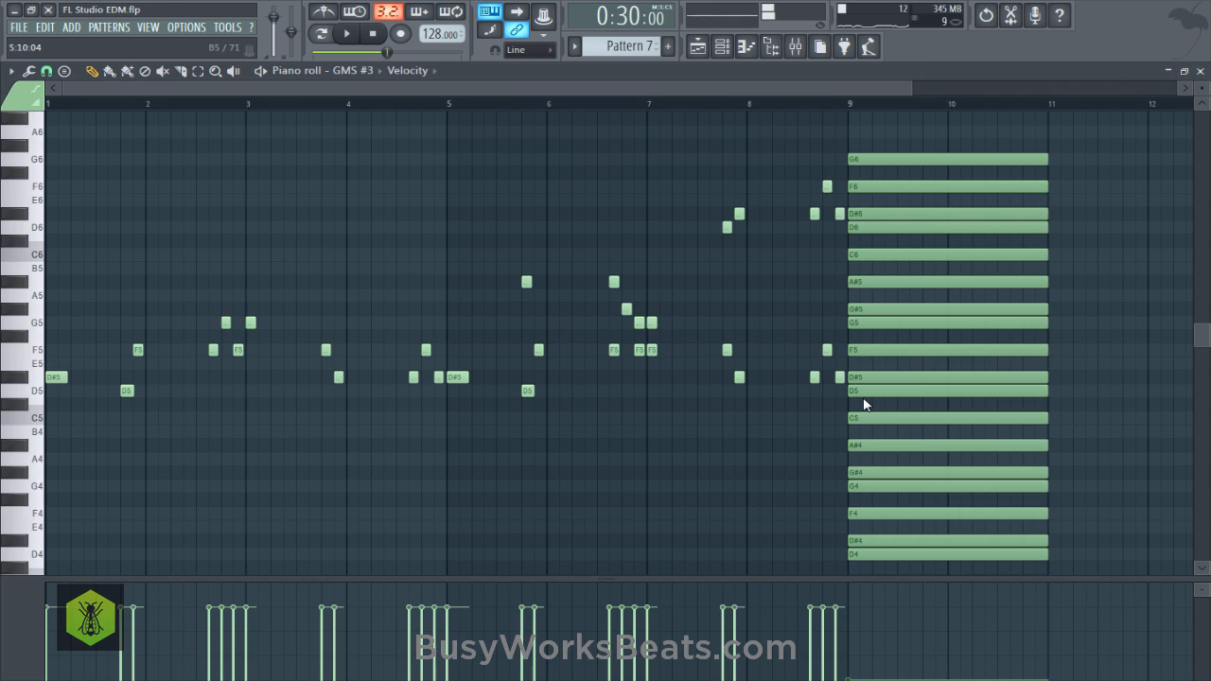
key("ctrl+s")
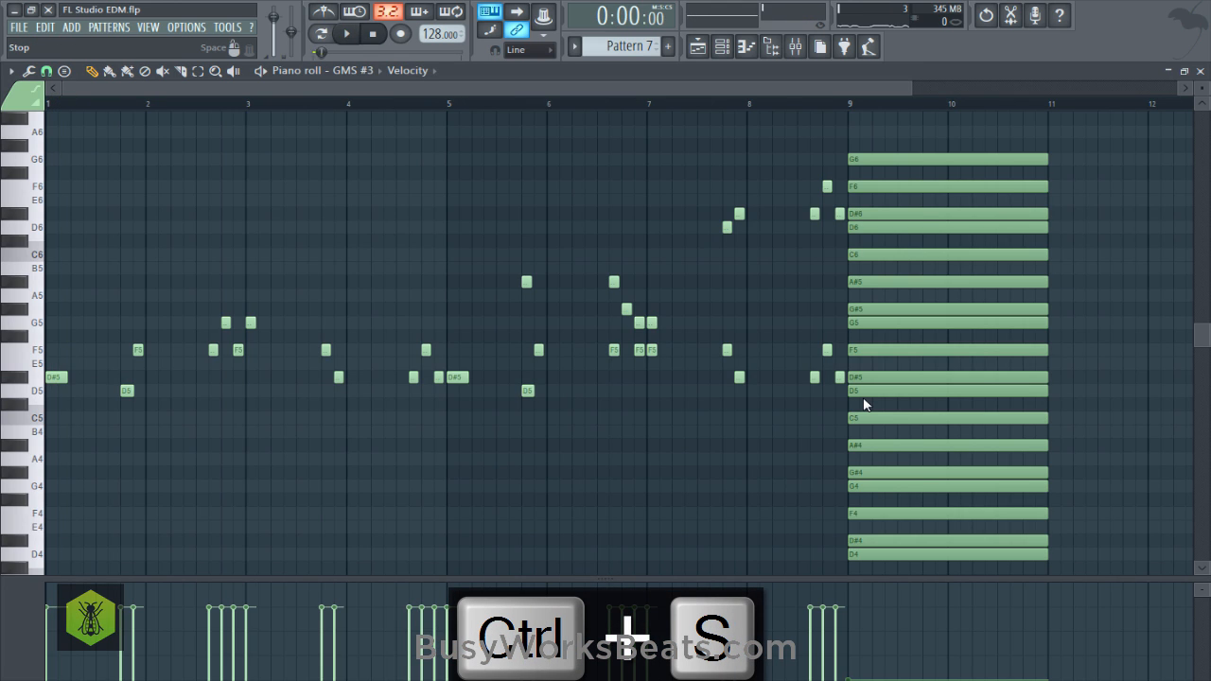
key("space")
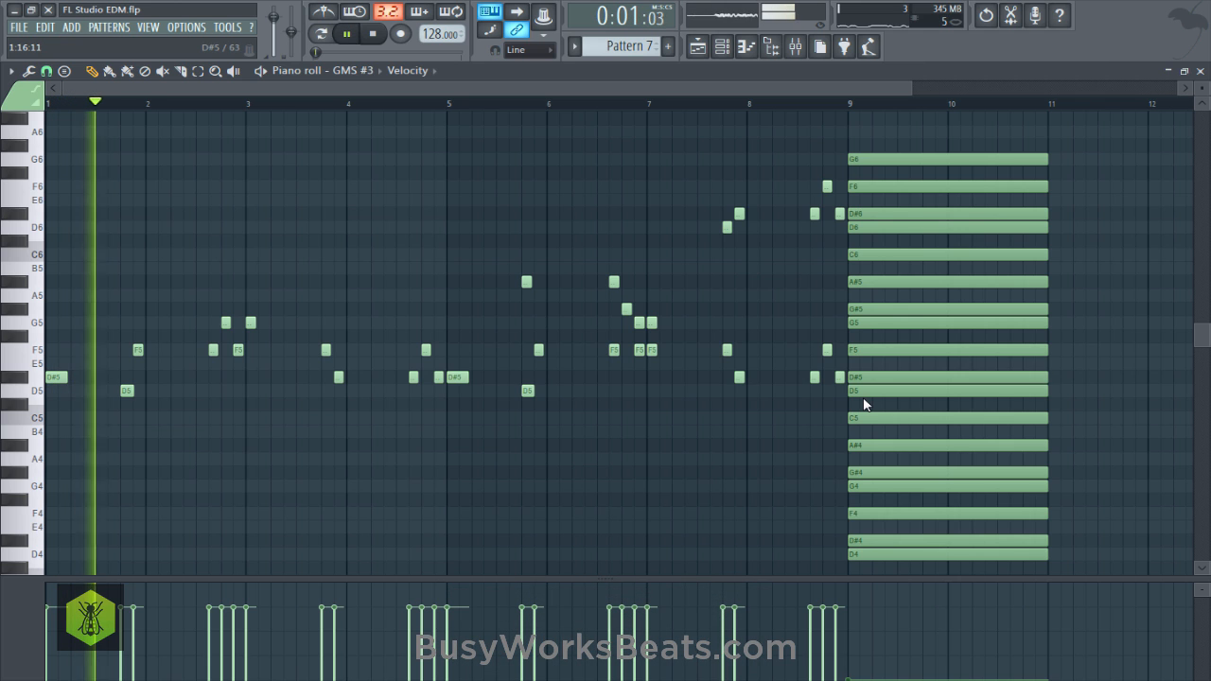
key("space")
key("ctrl+a")
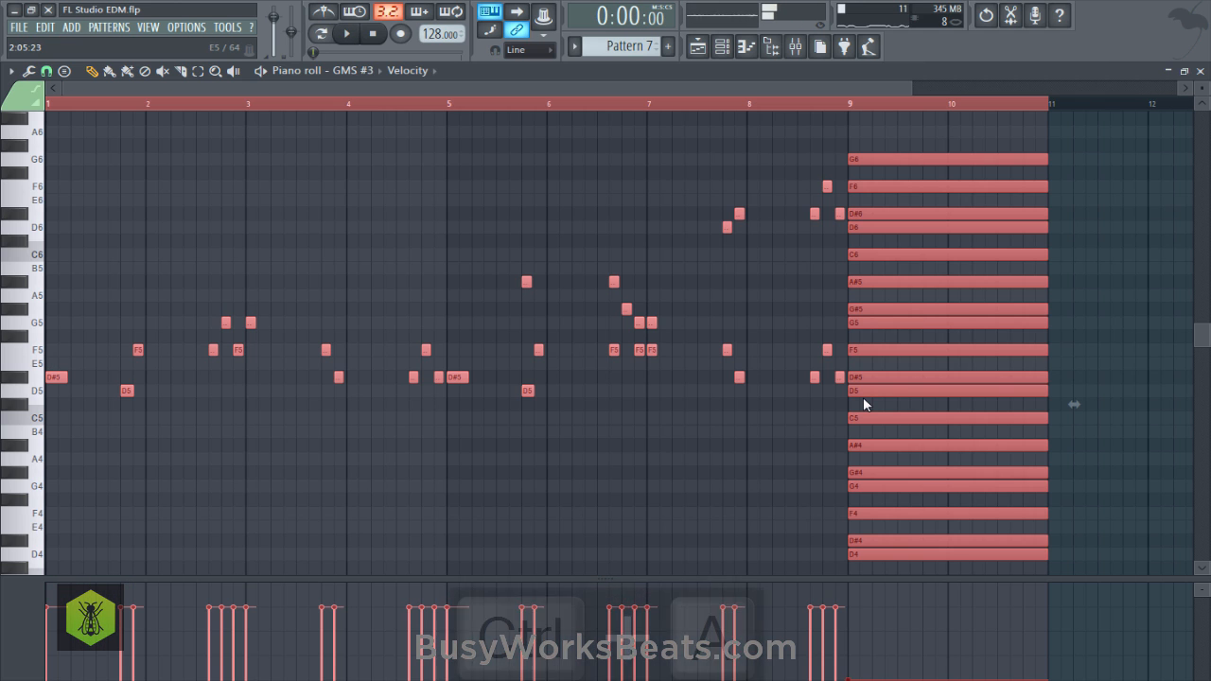
key("alt+l")
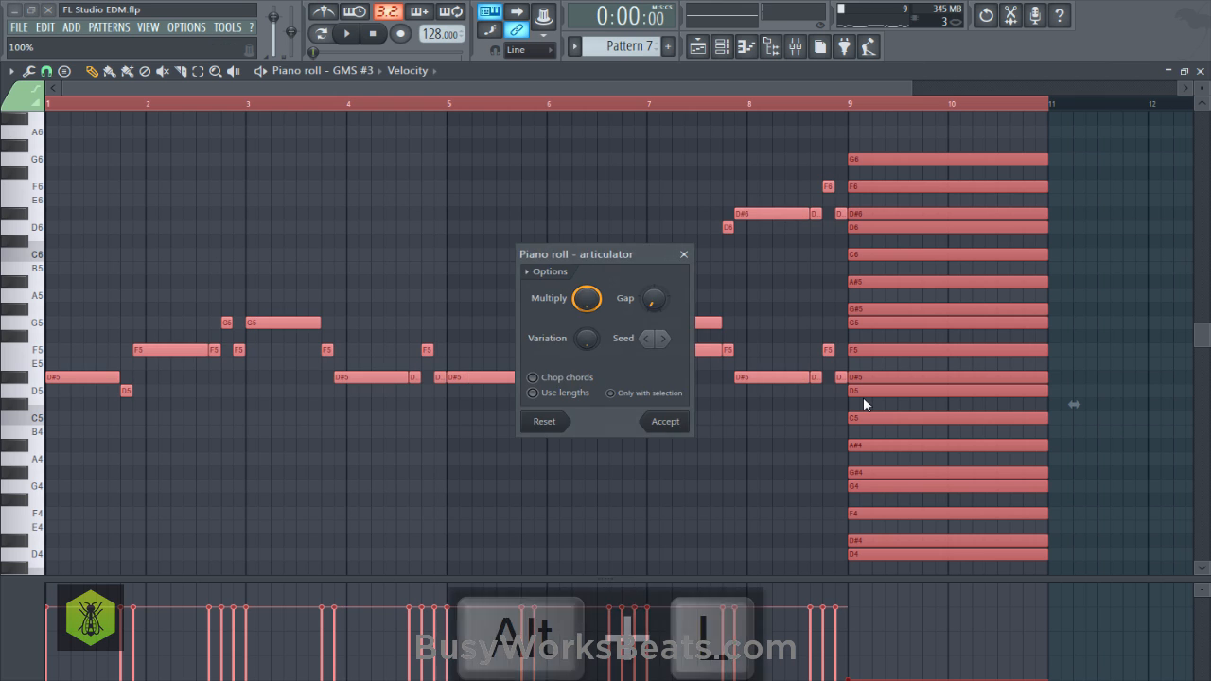
key("Return")
key("space")
key("ctrl+d")
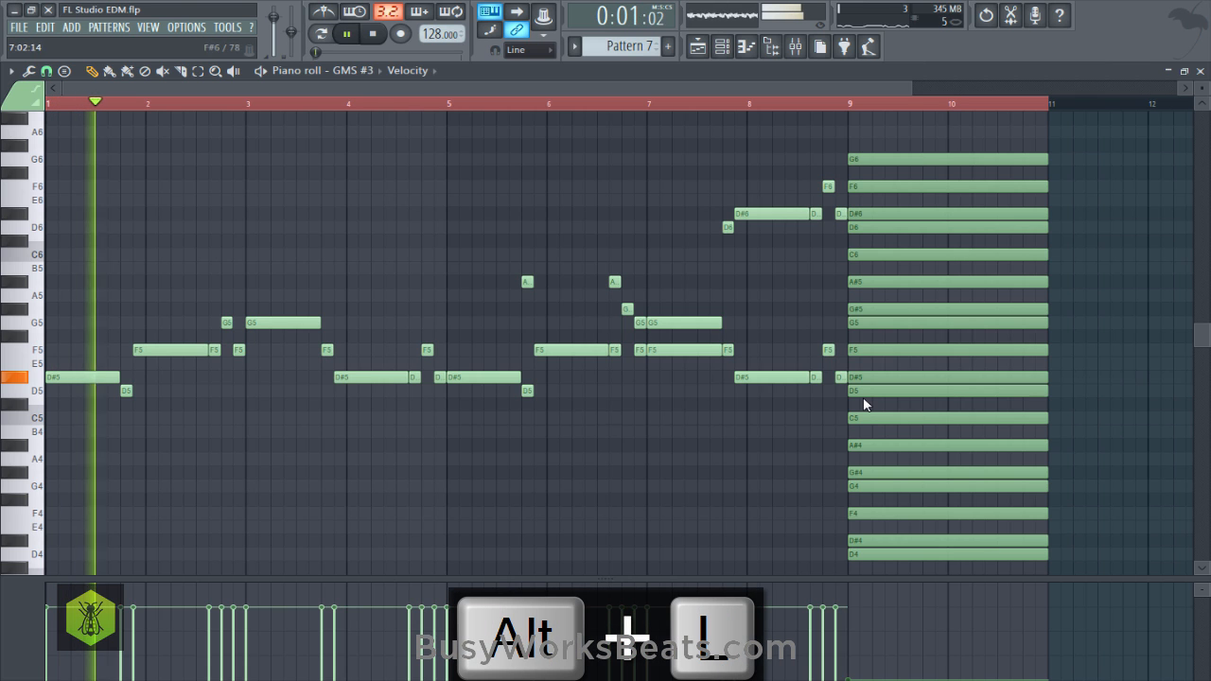
Set the 3x Osc #2 mixer track's volume to -10.2 dB during playback and save the project.
key("F9")
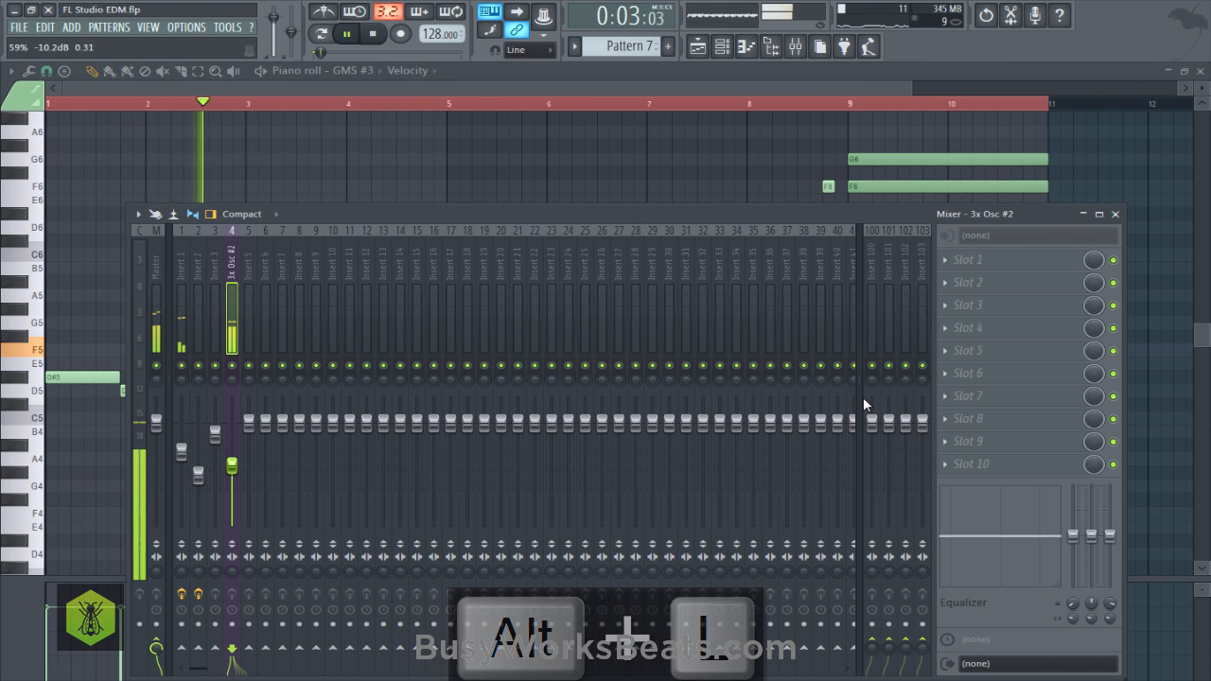
key("F9")
key("ctrl+s")
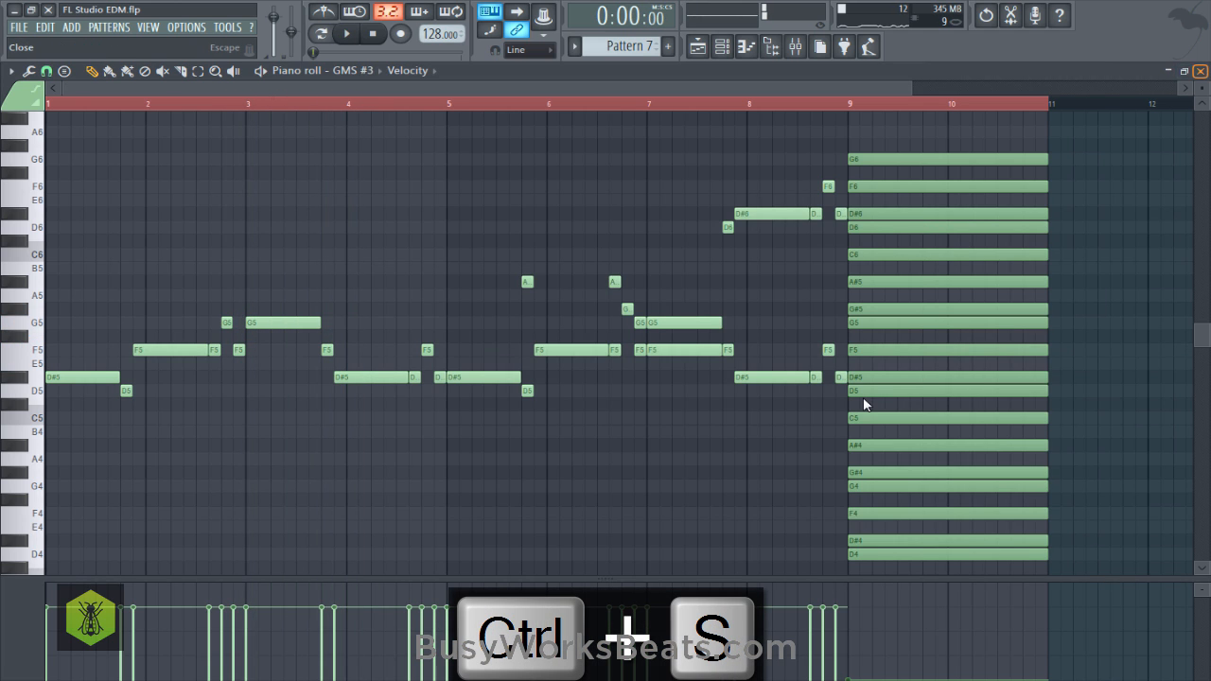
Play the full arrangement and rebalance the 3x Osc #2 mixer track's volume to -9.5 dB.
key("Escape")
key("F6")
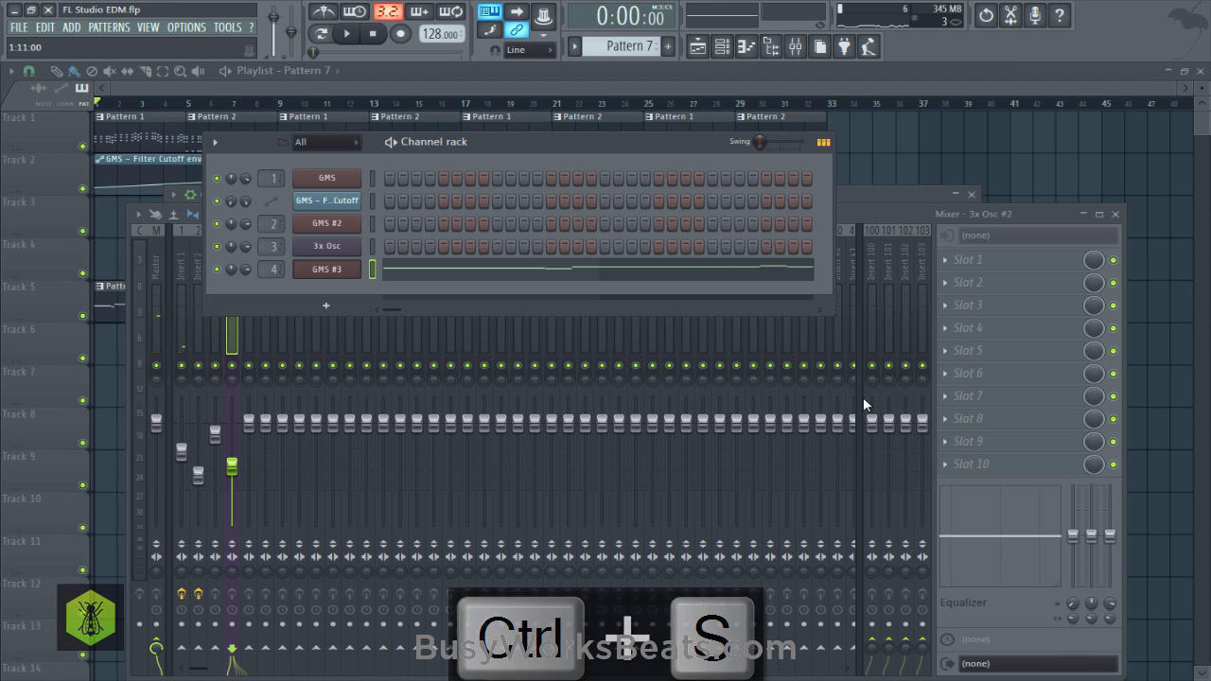
key("space")
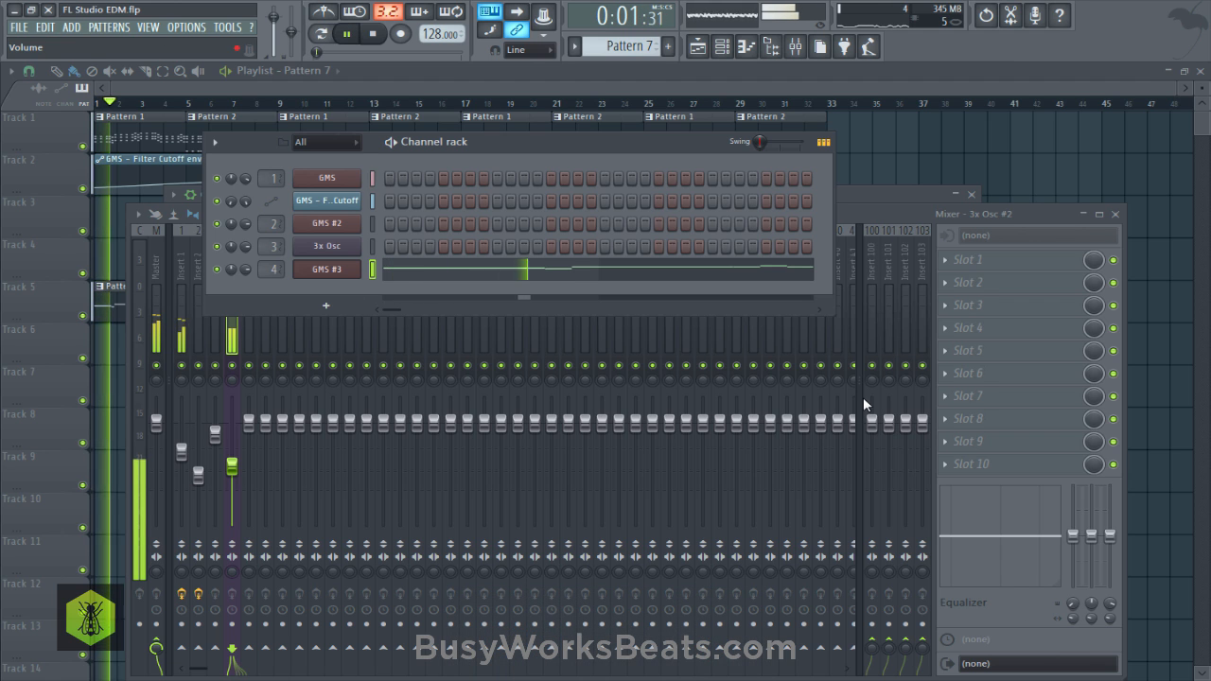
key("F9")
key("F6")
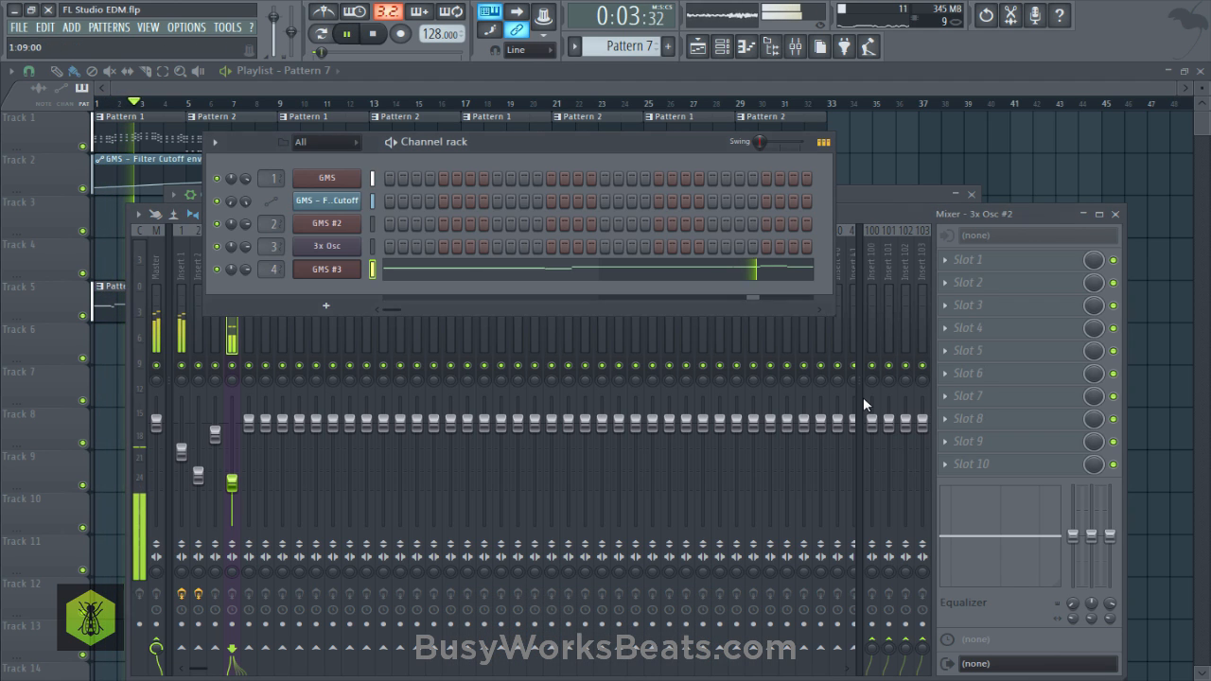
key("Return")
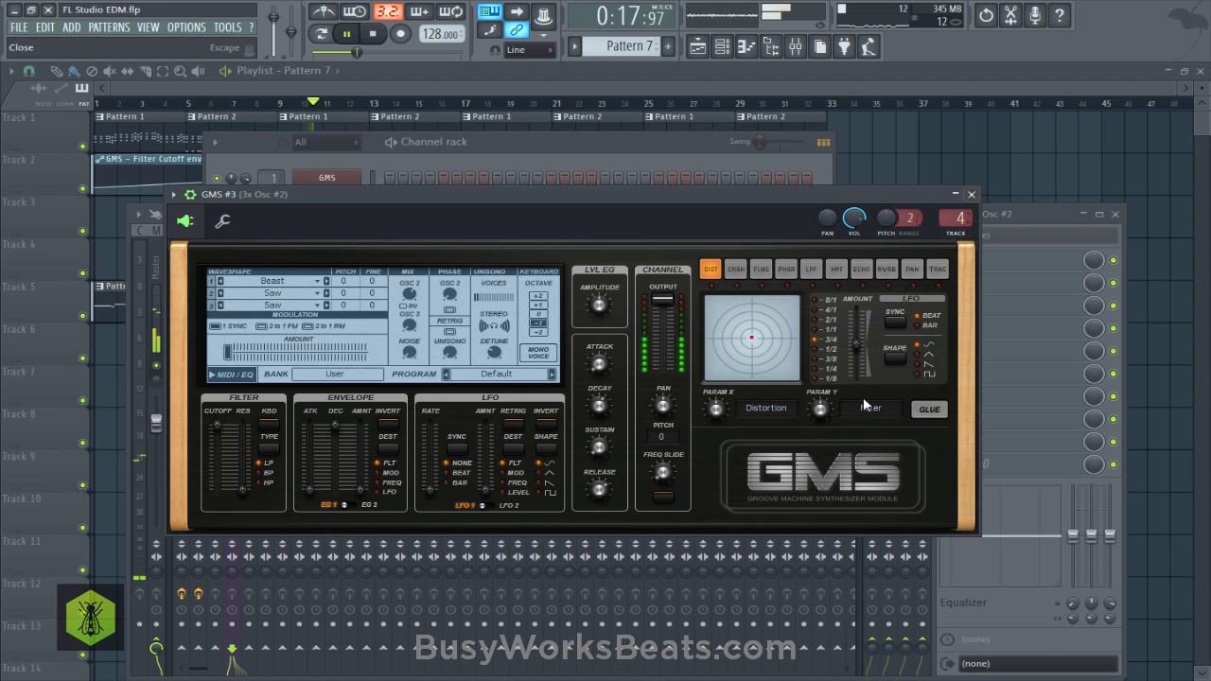
key("Escape")
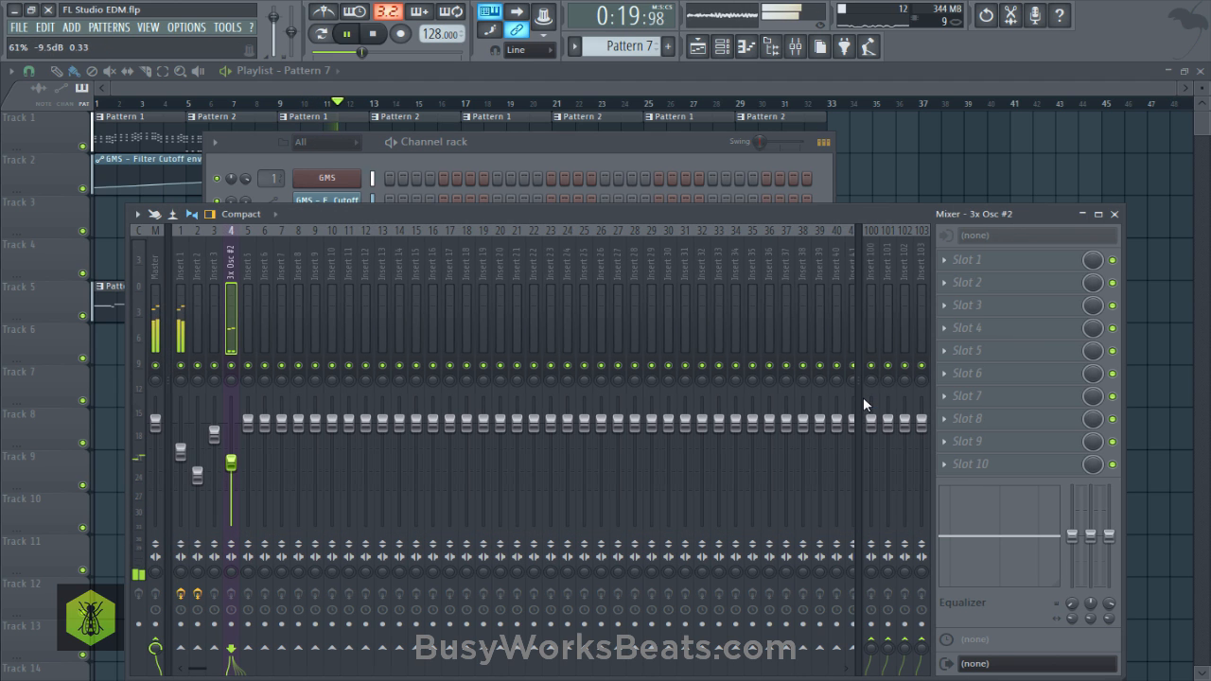
Adjust GMS #3's output level and raise its modulation amount to about two-thirds while the song plays, then save.
key("Tab")
key("Tab")
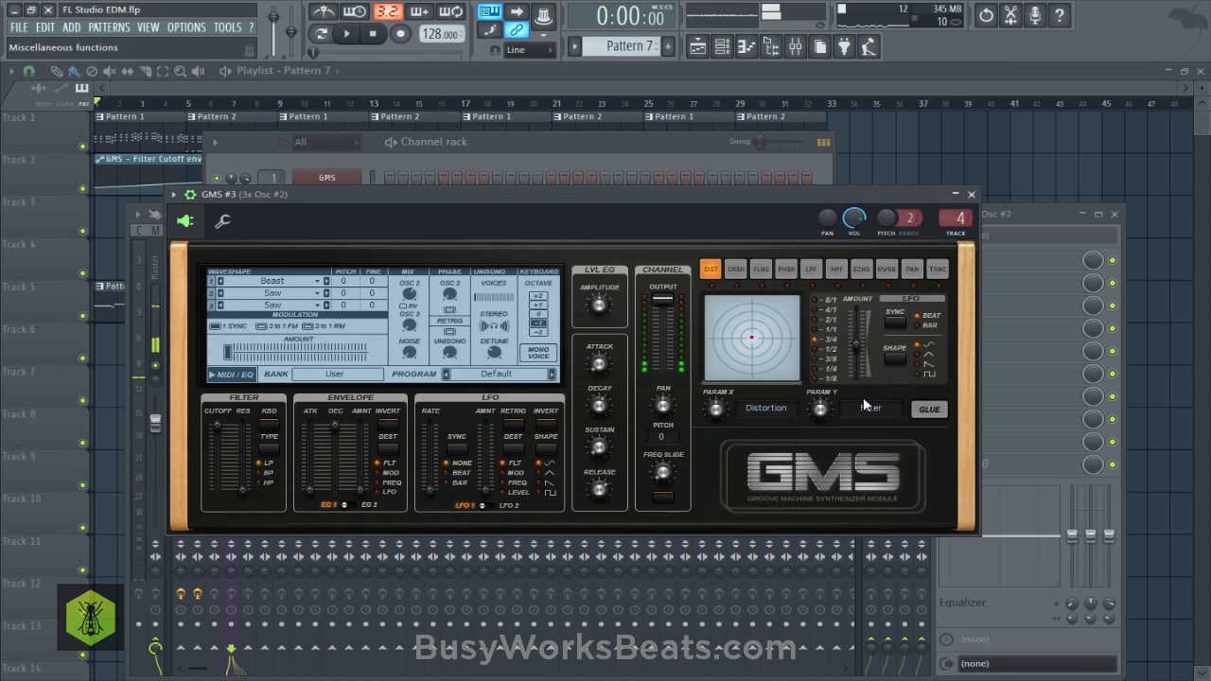
left_click(223, 220)
left_click(185, 221)
key("space")
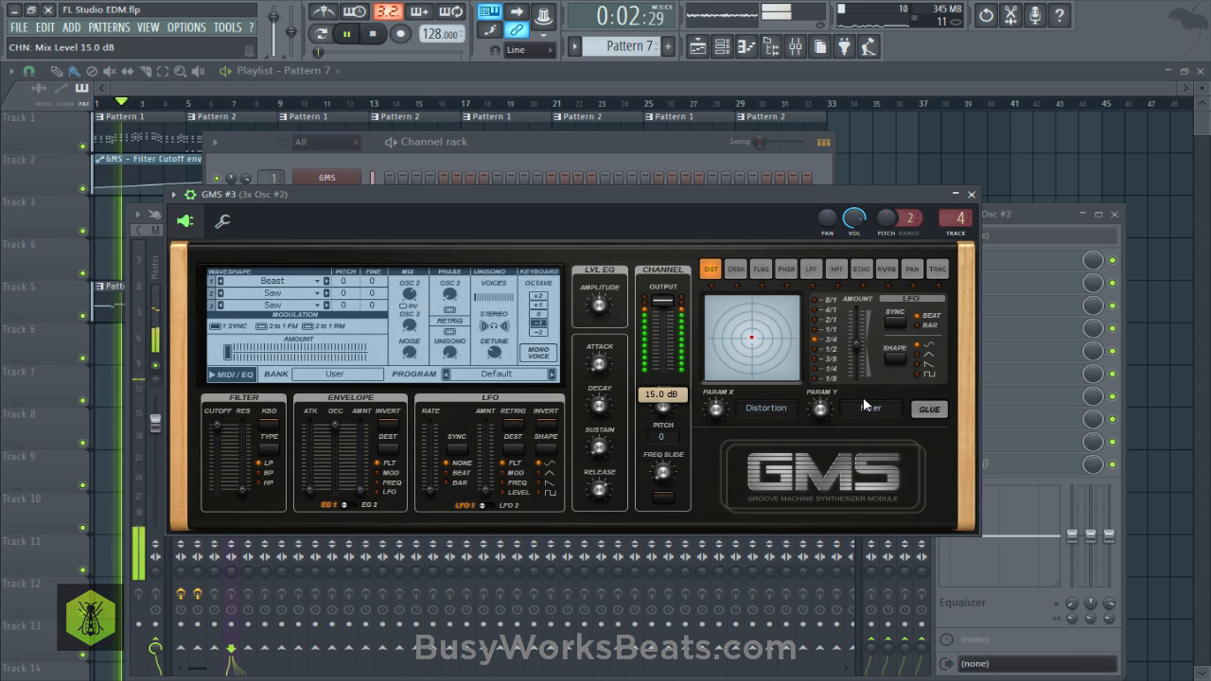
key("ctrl+s")
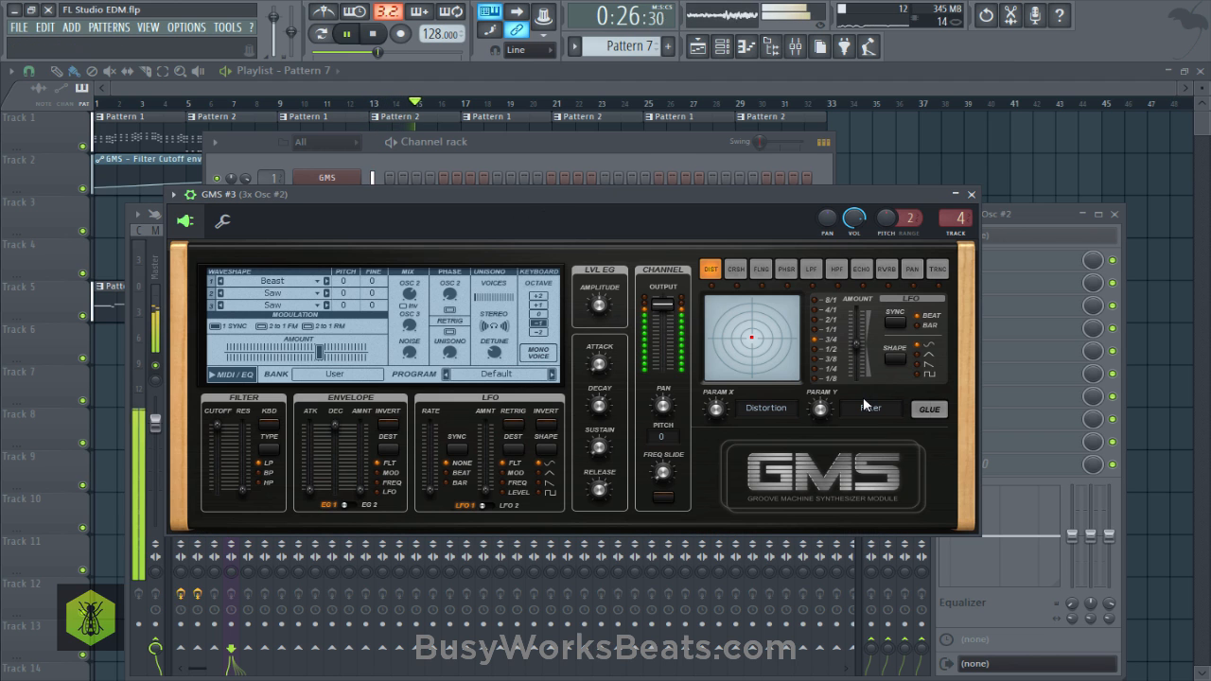
Check Pattern 7's GMS #3 notes in the piano roll, then adjust the synth's channel output to about 11.6 dB.
key("F6")
key("F7")
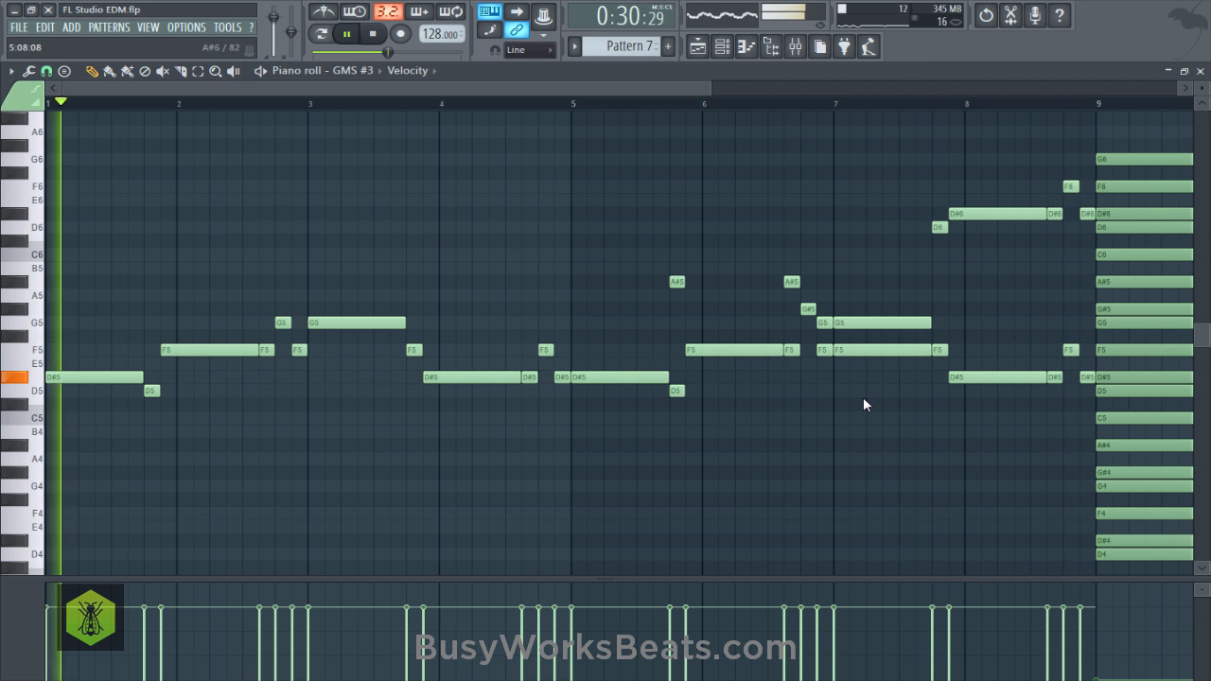
key("F6")
key("Return")
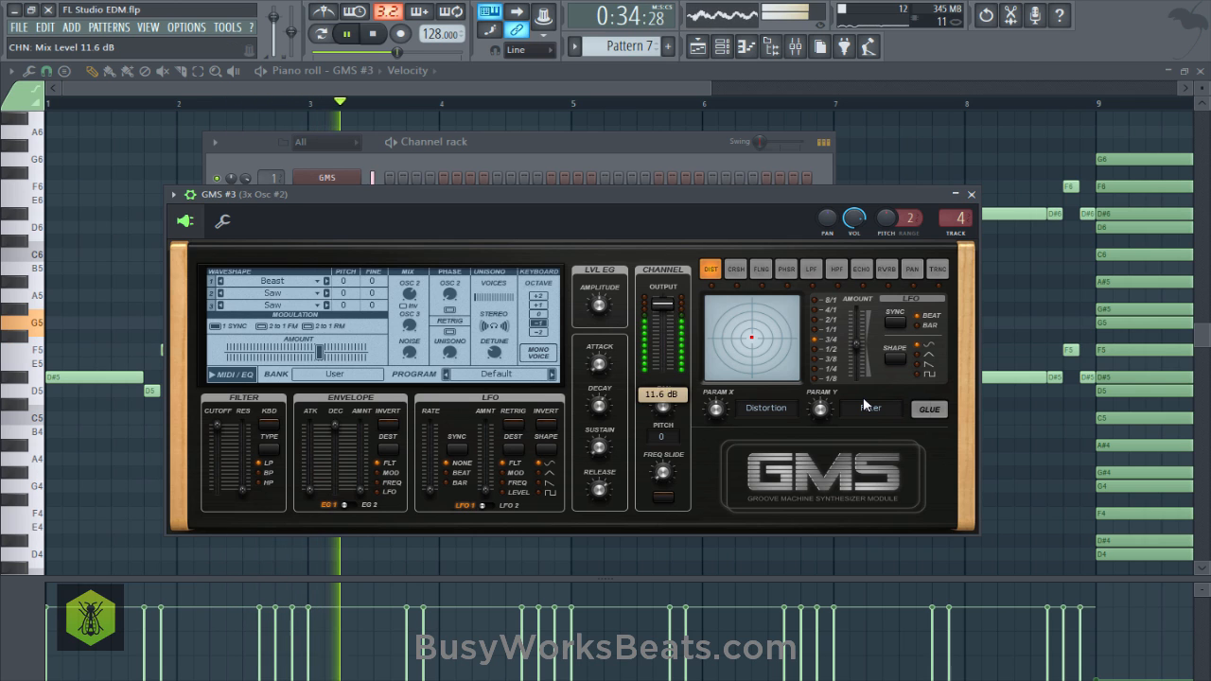
Load Fruity Delay 2 in slot 1 of the 3x Osc #2 mixer track, with ping-pong feedback, input panned right and a shorter delay time.
key("F9")
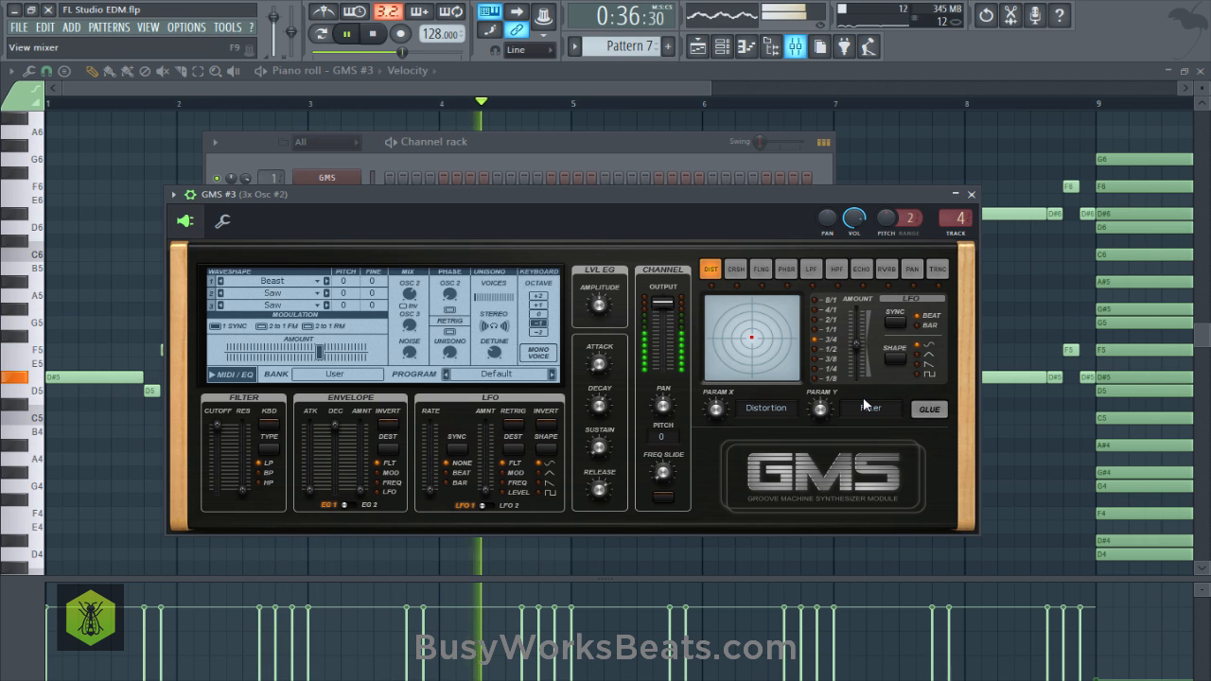
key("F9")
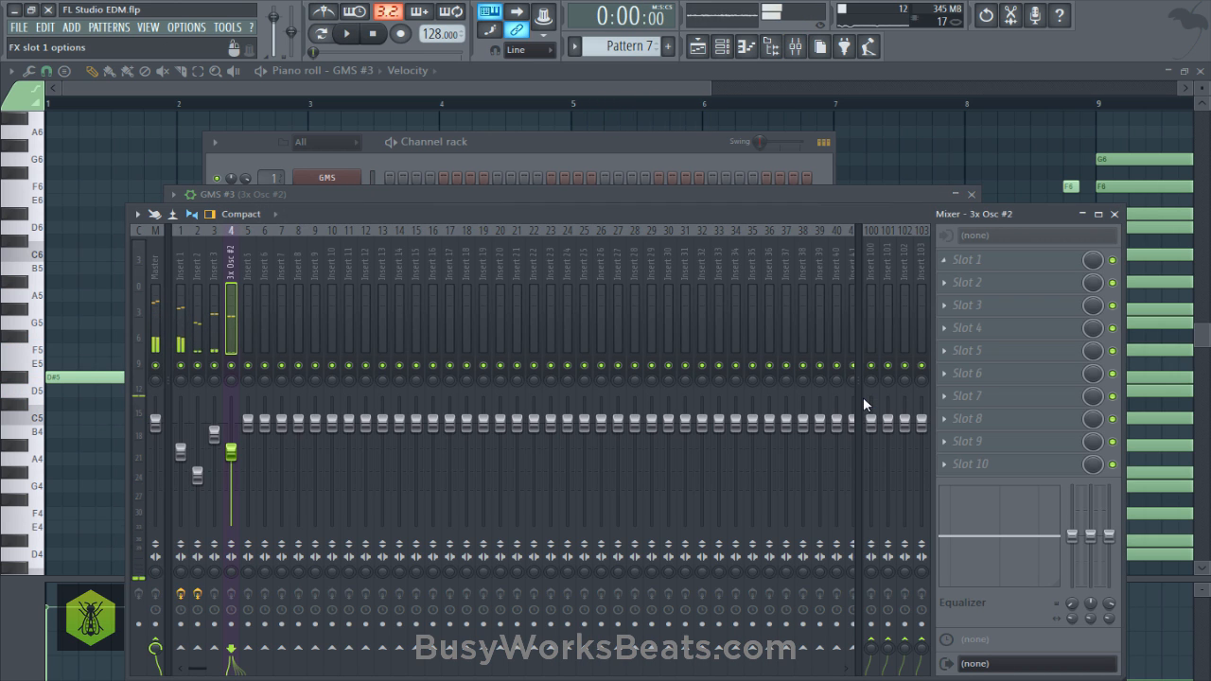
left_click(943, 259)
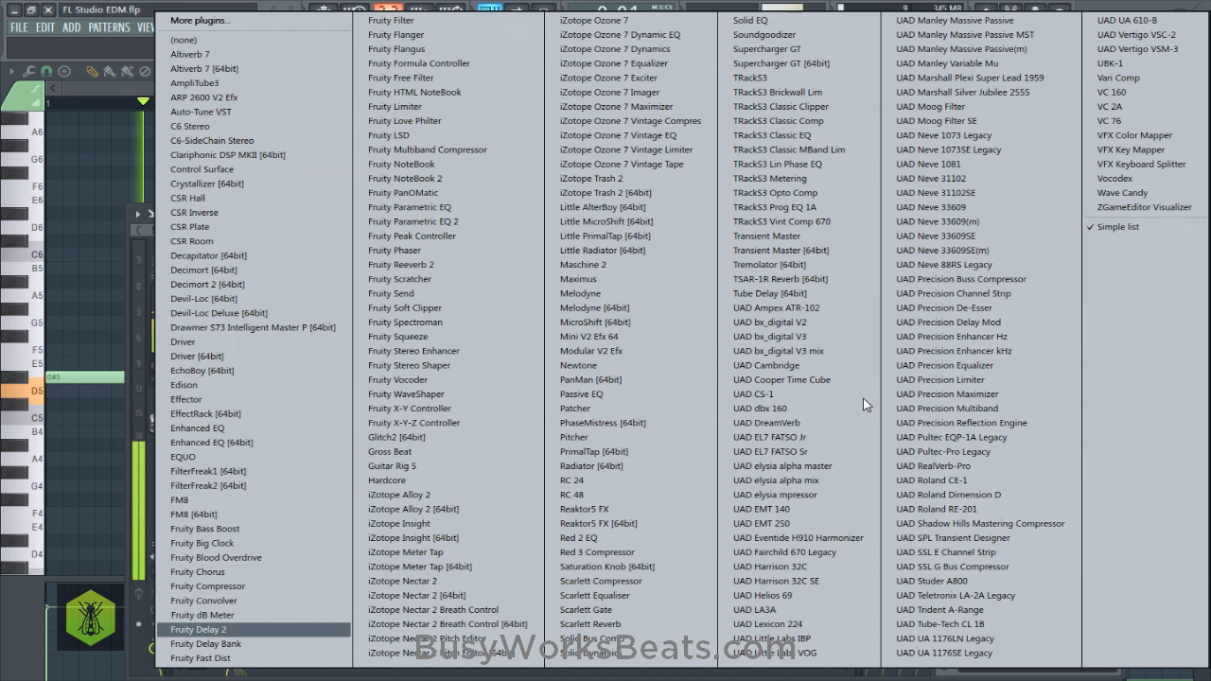
key("Return")
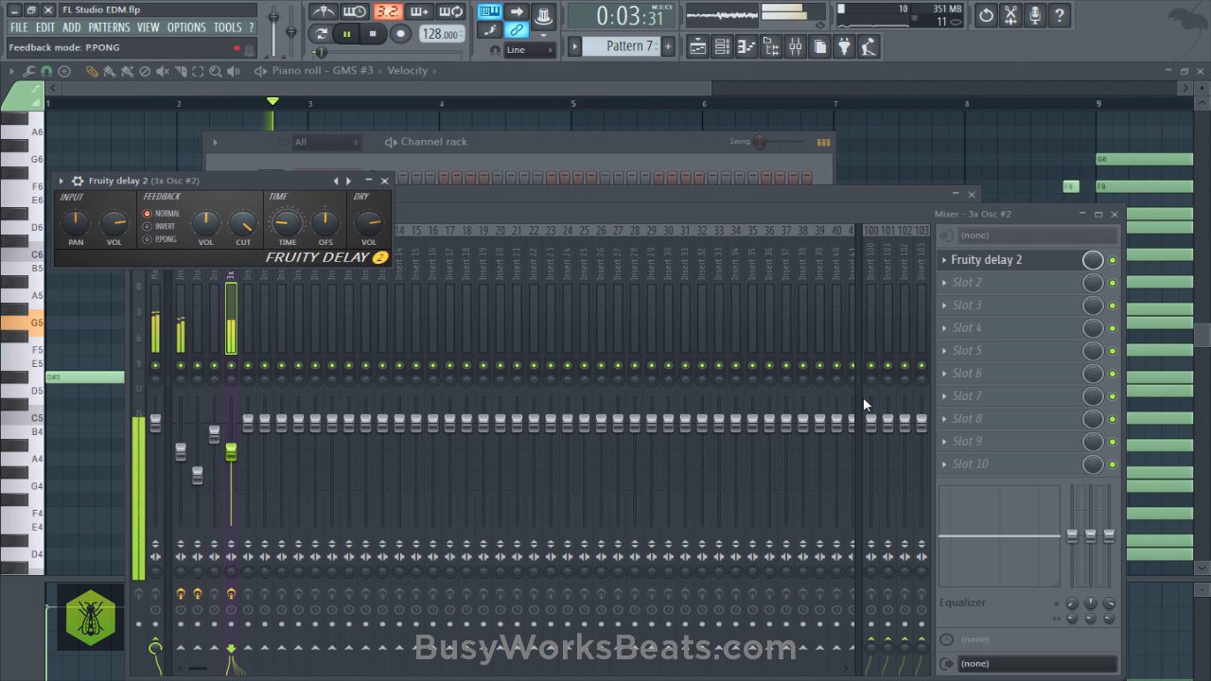
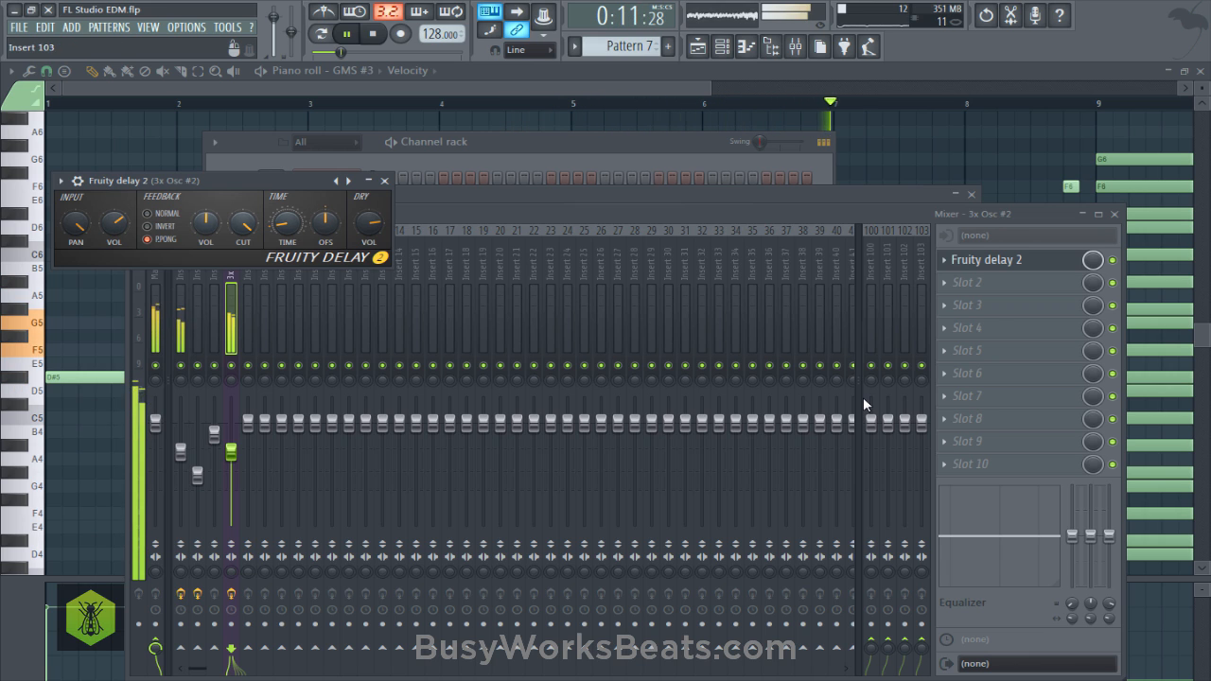
Add Fruity Reeverb 2 in slot 2 of the 3x Osc #2 track, increase its decay, lower its wet level, and close the effects and mixer.
left_click(944, 283)
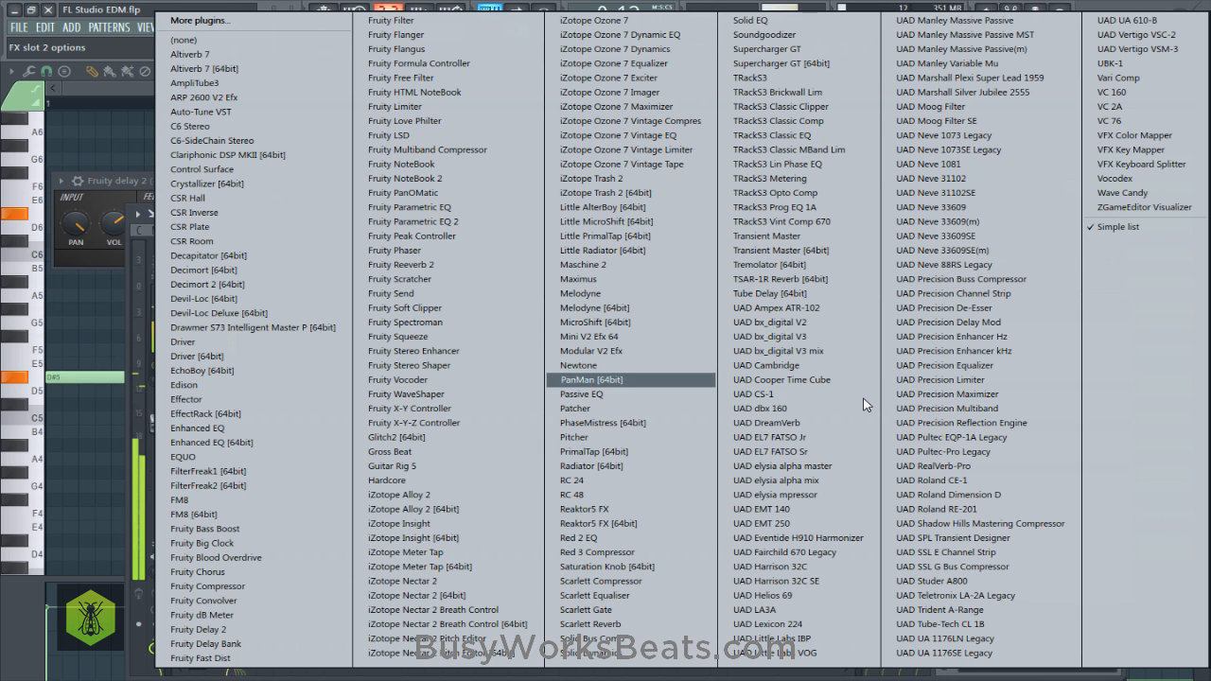
left_click(402, 265)
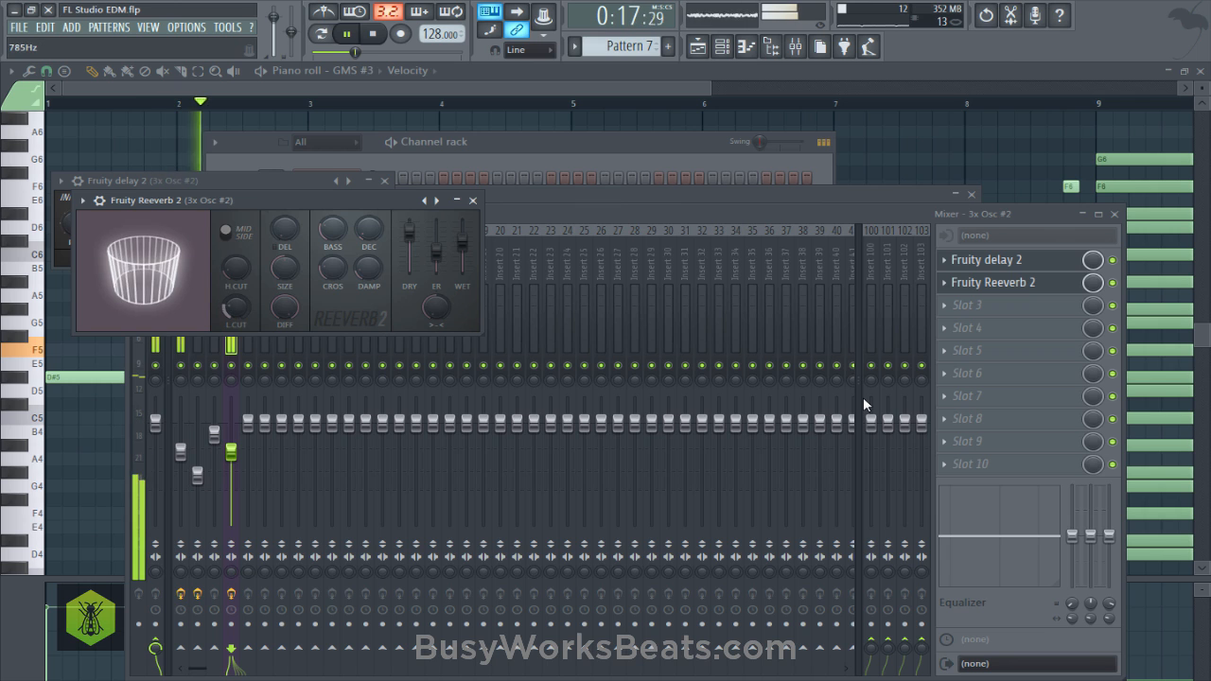
left_click_drag(369, 228, 369, 210)
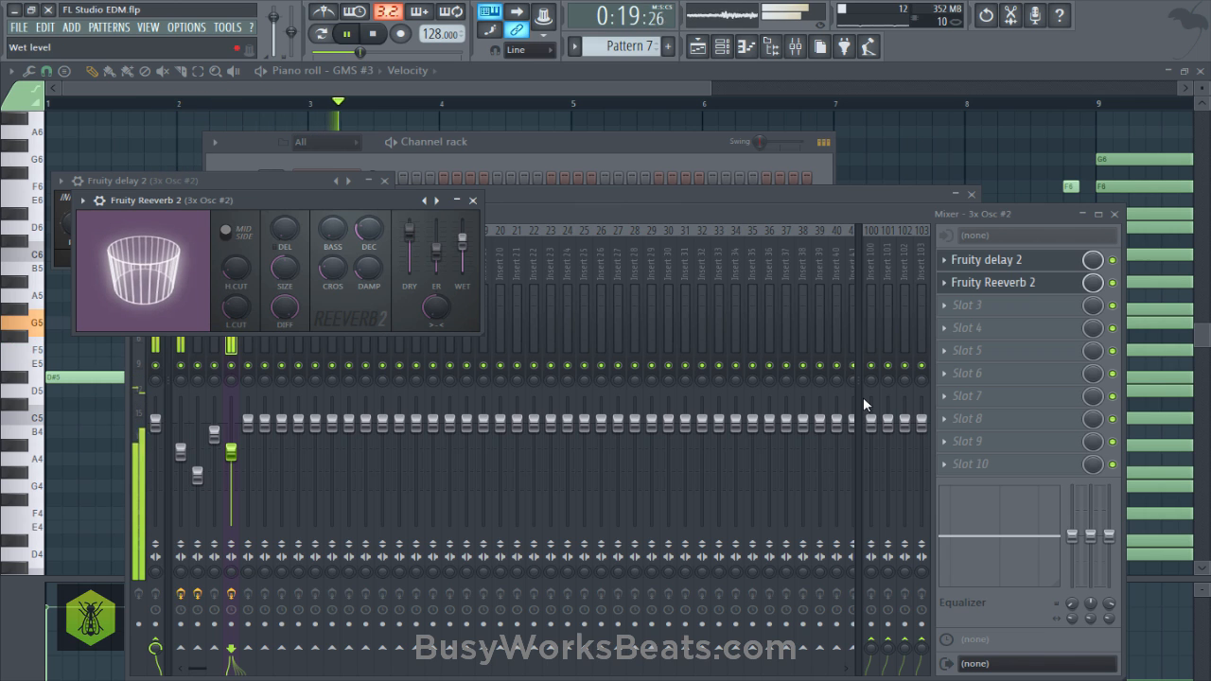
left_click_drag(462, 241, 462, 252)
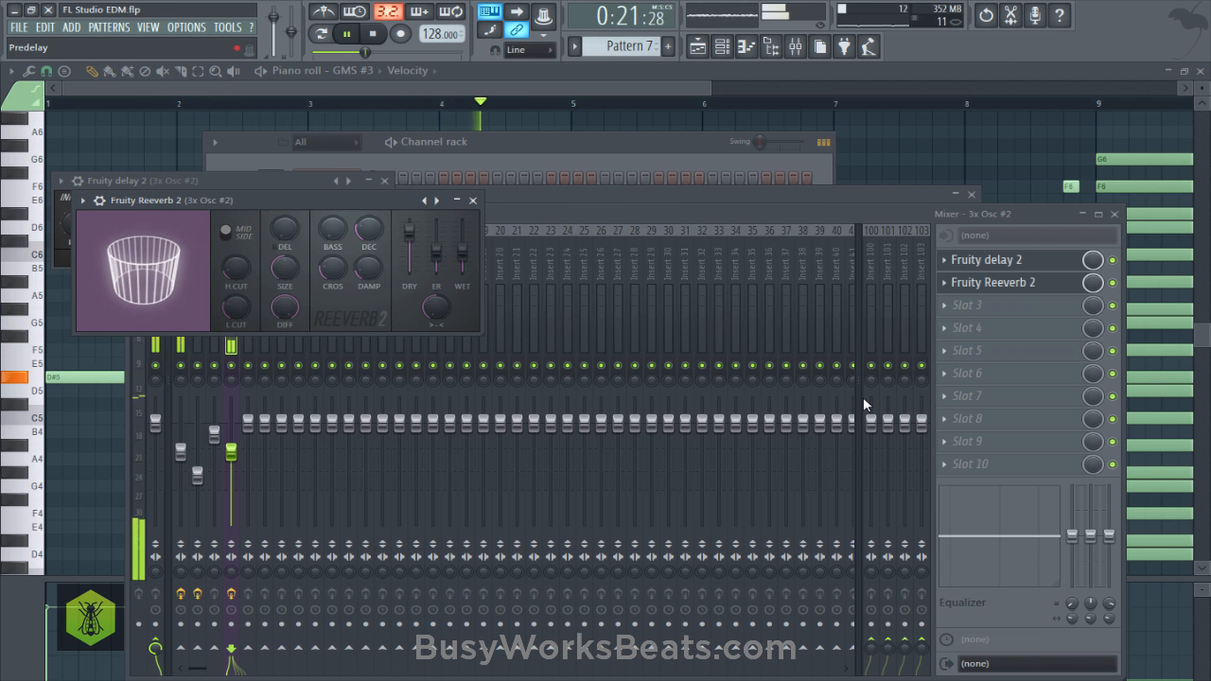
left_click(864, 405)
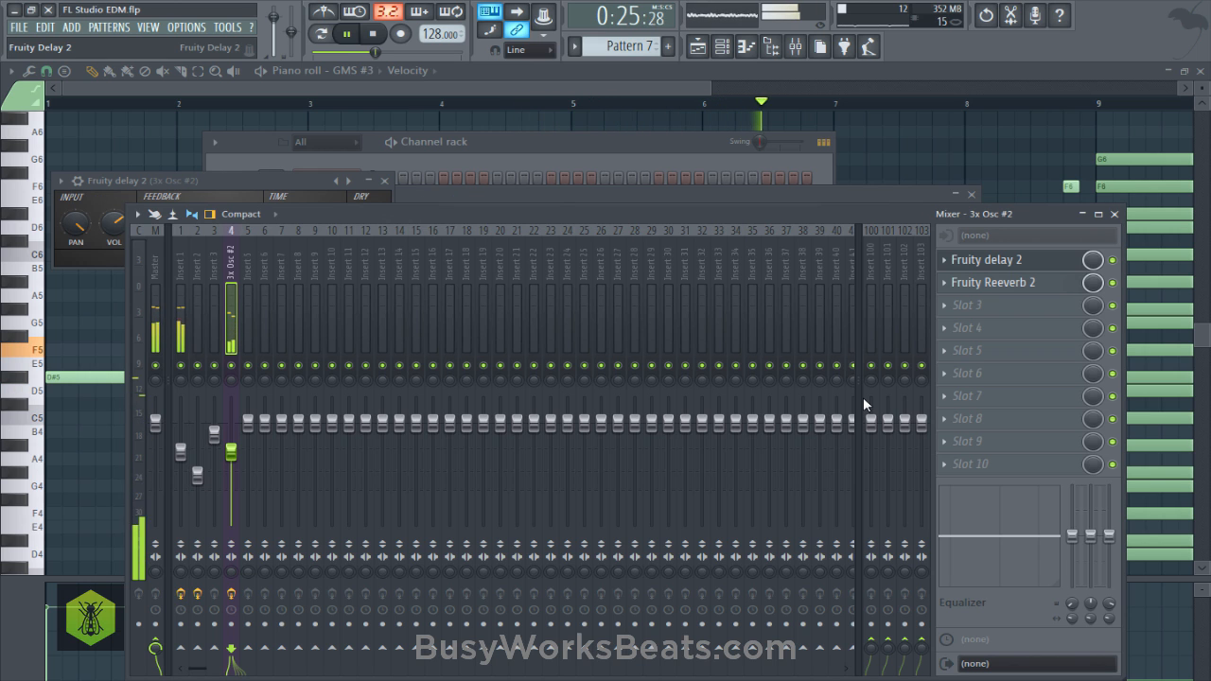
left_click(384, 181)
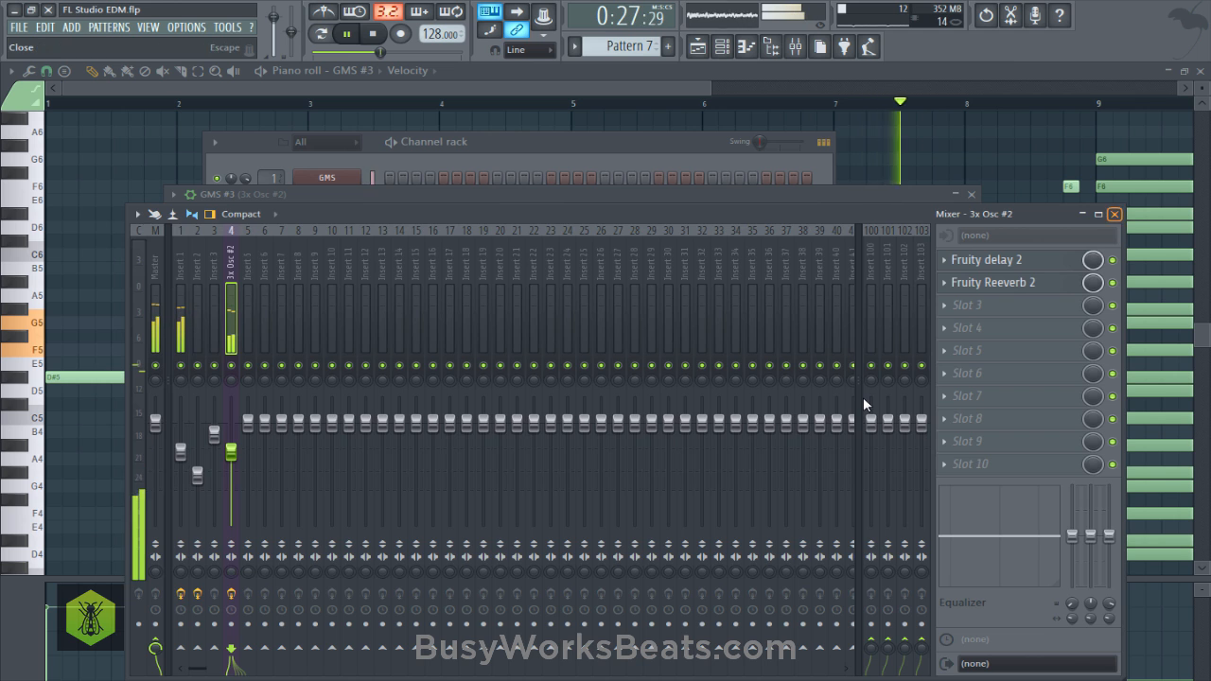
key("Escape")
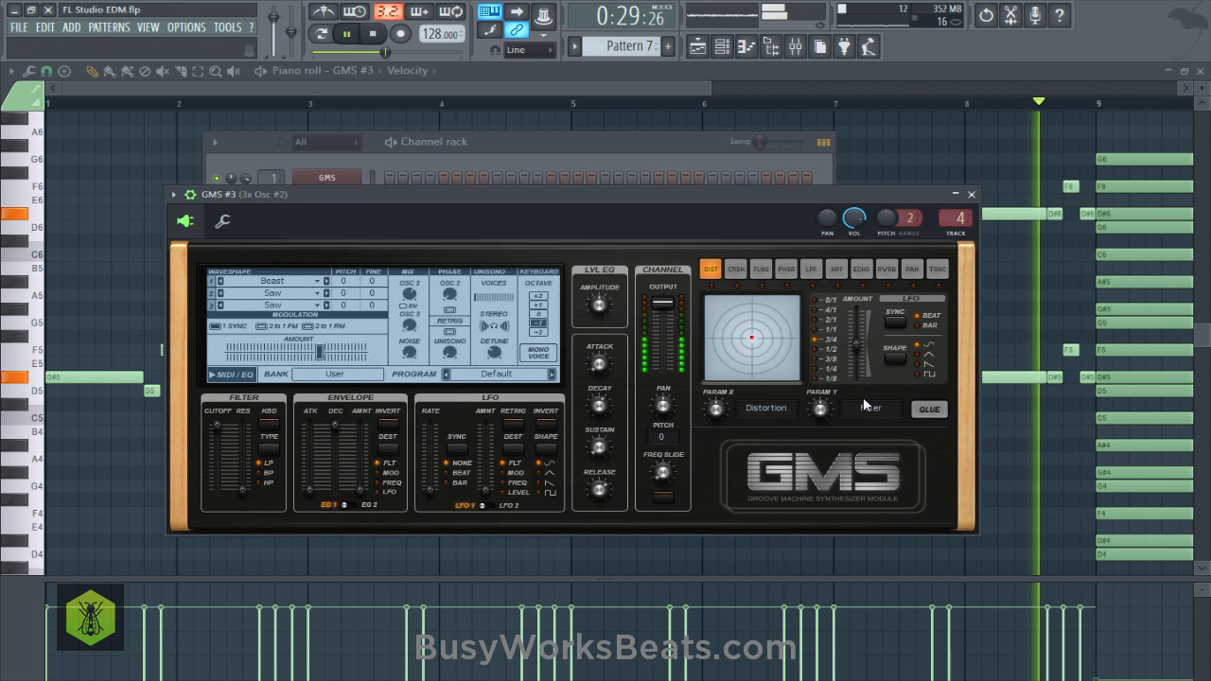
Review GMS #3's polyphony and portamento settings, close its editor and the channel rack, and save the project.
key("ctrl+s")
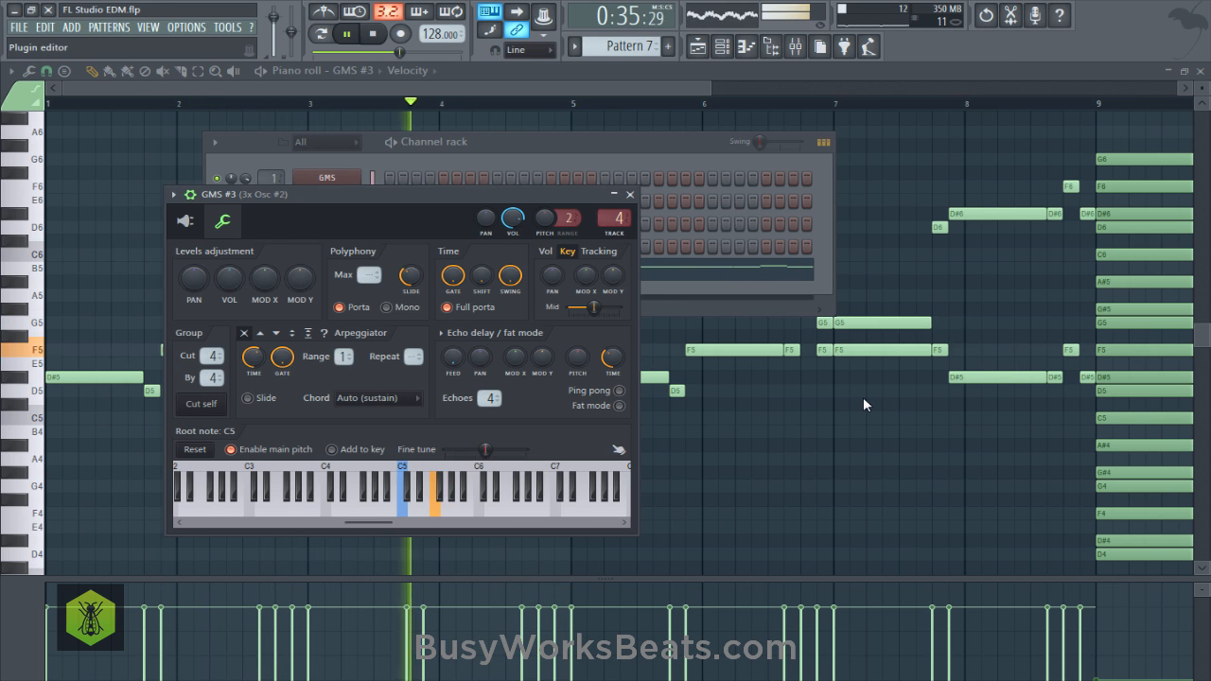
left_click(184, 222)
left_click(974, 195)
left_click(824, 142)
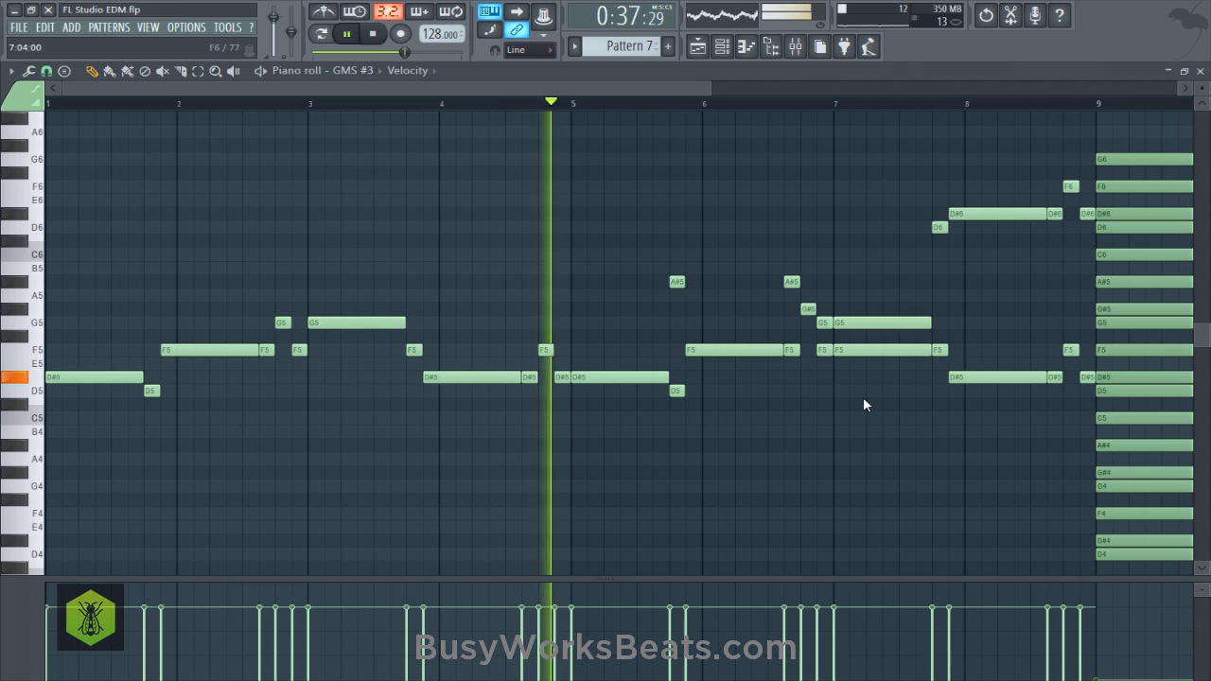
key("ctrl+s")
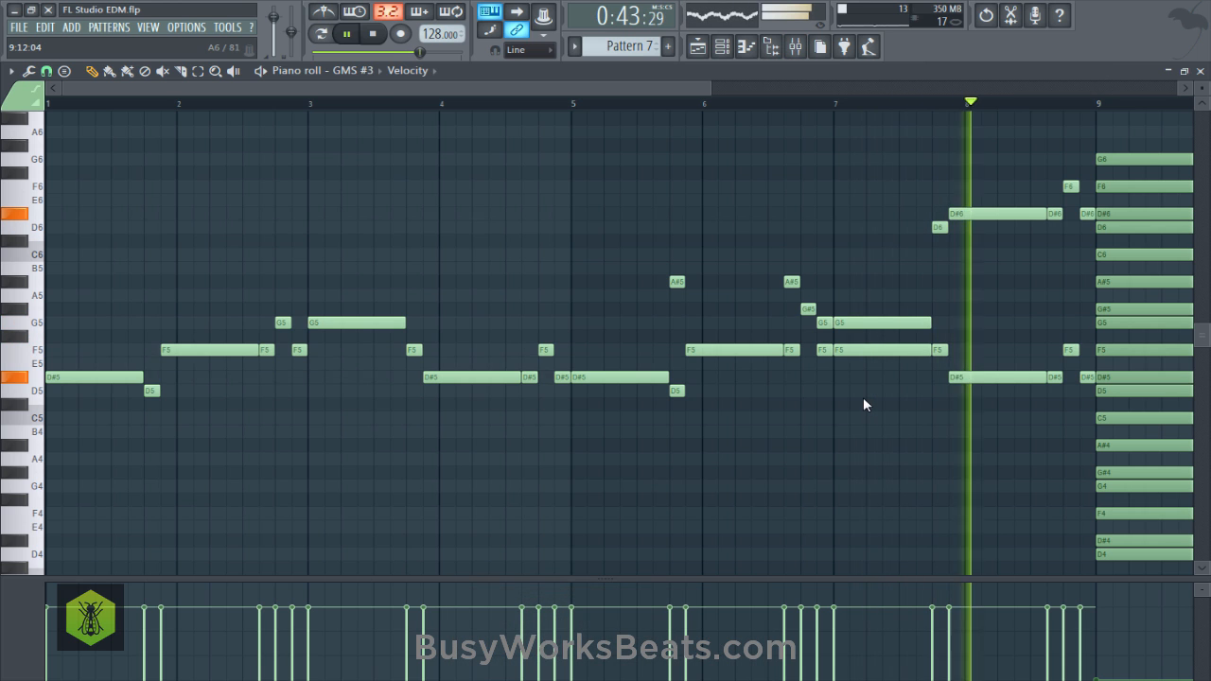
Return to the playlist, save the project, and restart the song from the beginning.
key("F5")
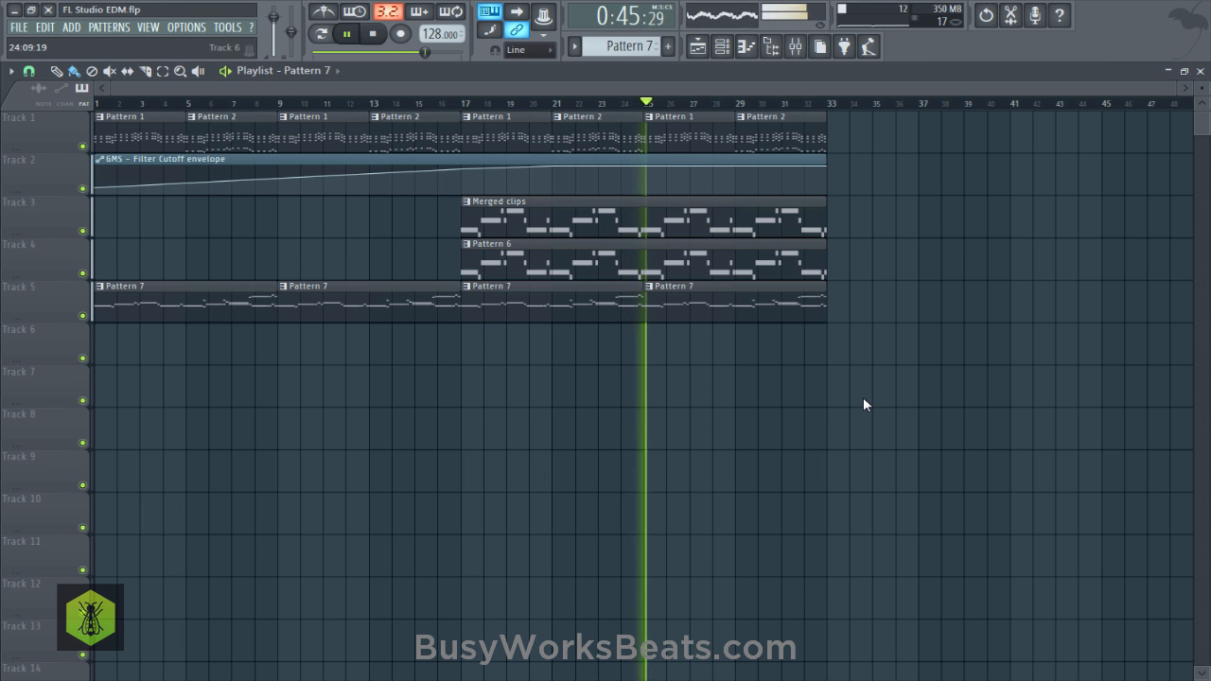
key("ctrl+s")
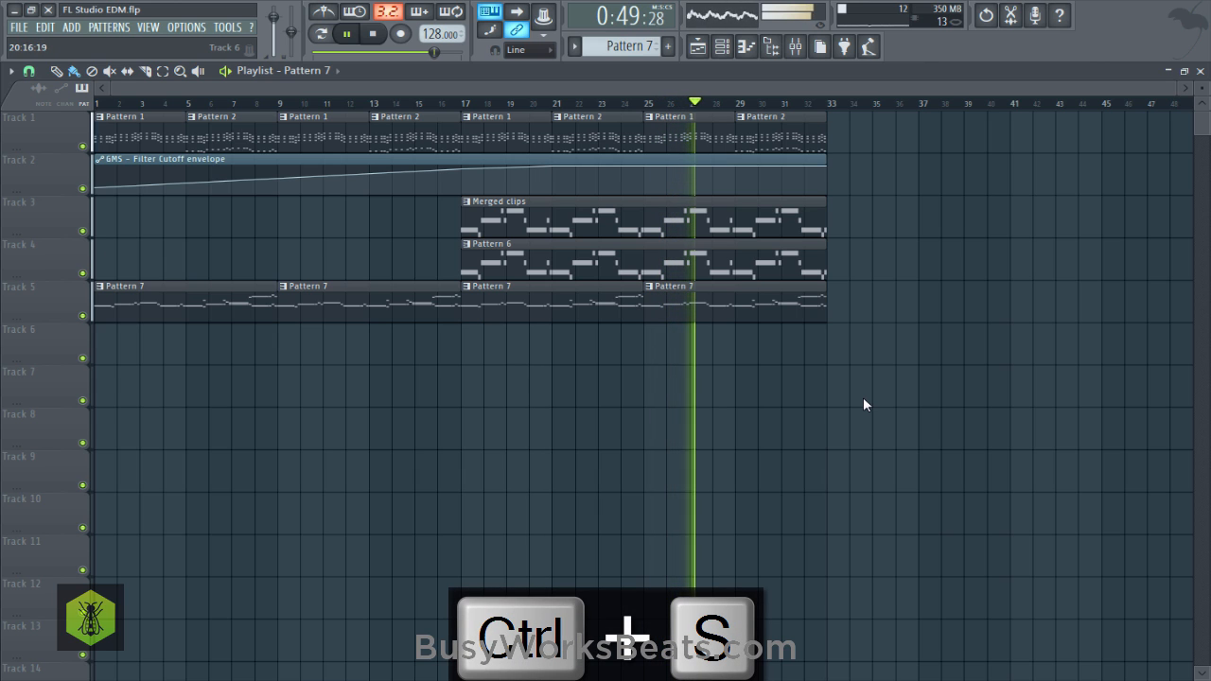
key("space")
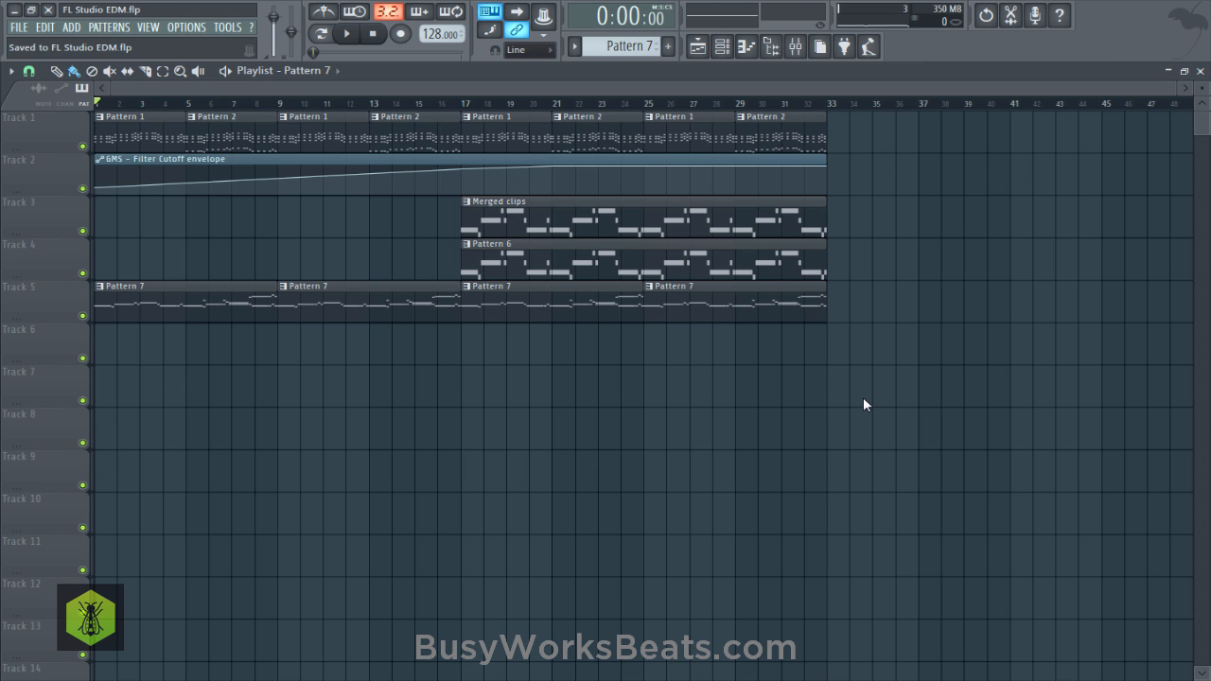
key("space")
Create Pattern 8, find the Drums (ModeAudio) folder under Packs in the browser, and save the project.
key("F6")
key("F4")
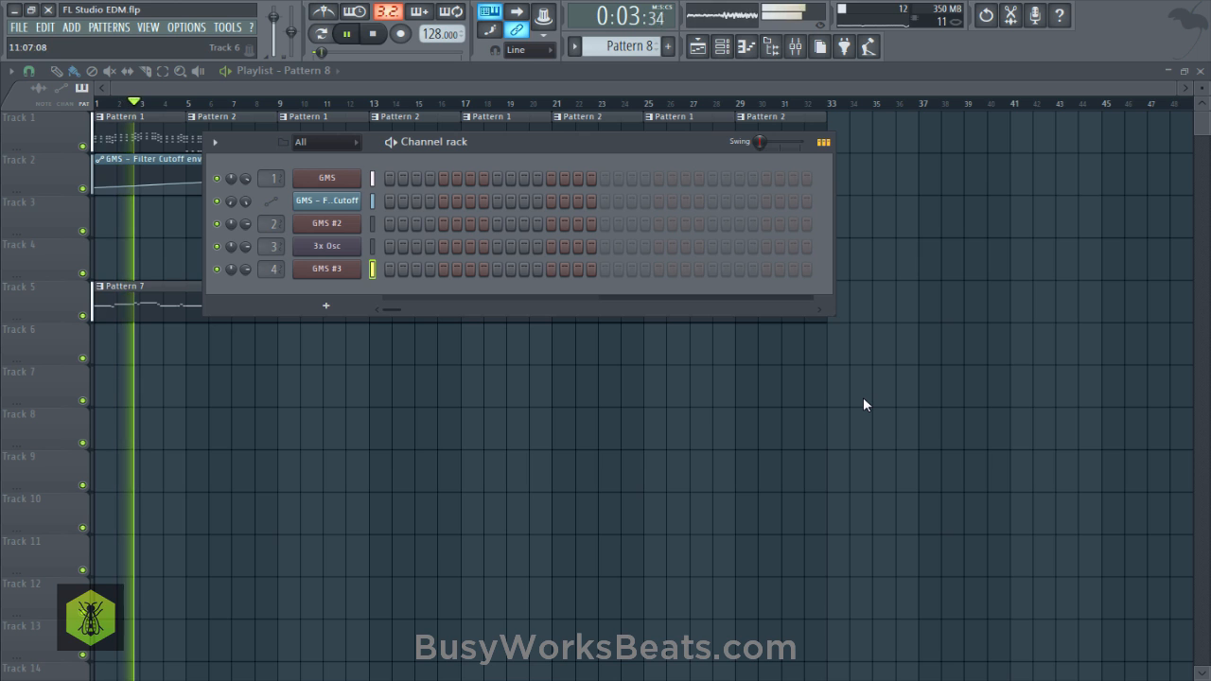
key("alt+F8")
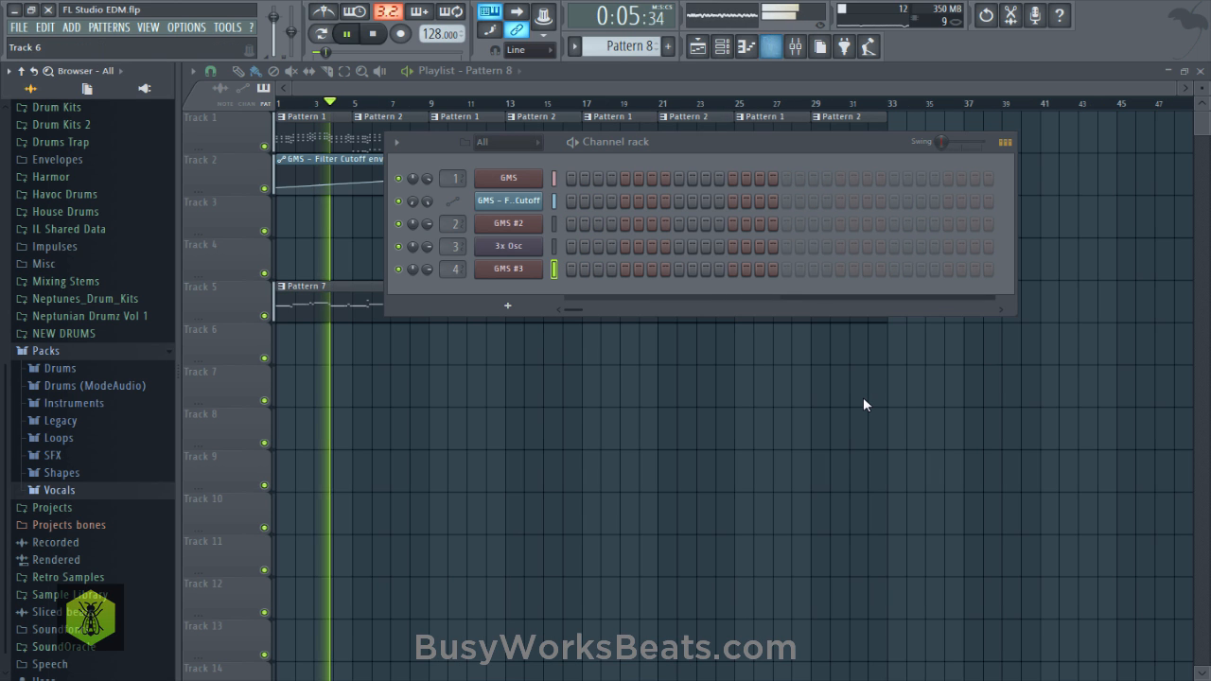
left_click(21, 71)
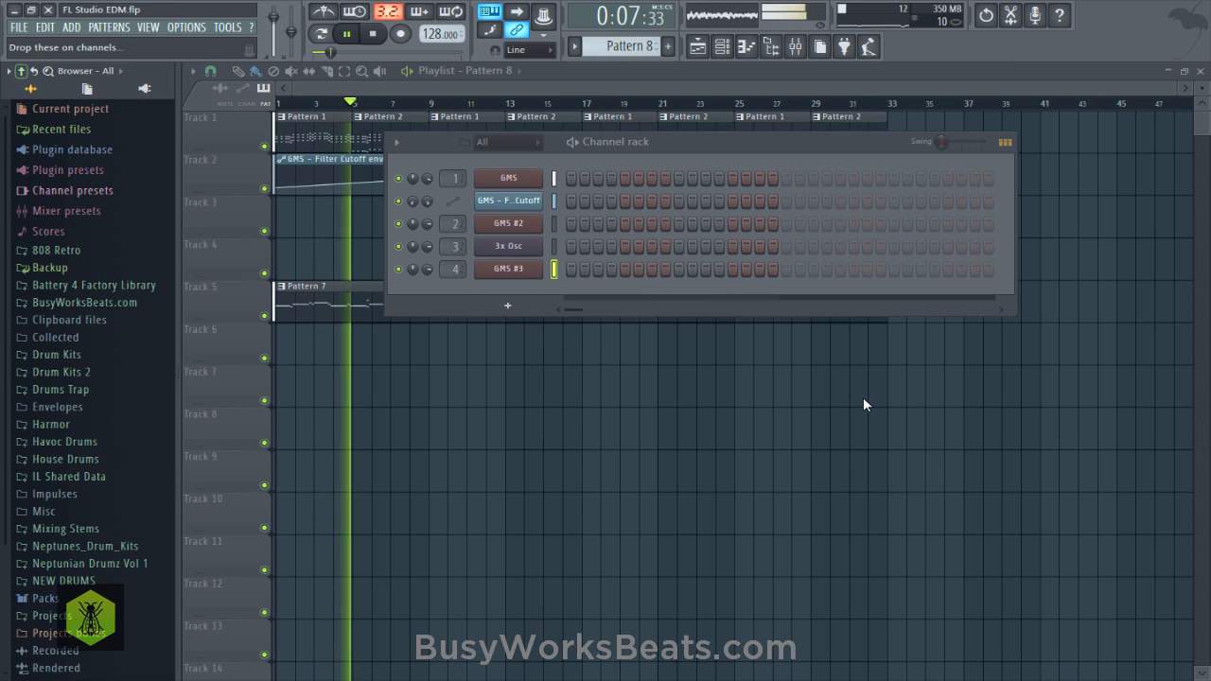
key("Down")
key("Down")
key("Down")
key("Down")
key("Right")
key("Down")
key("Down")
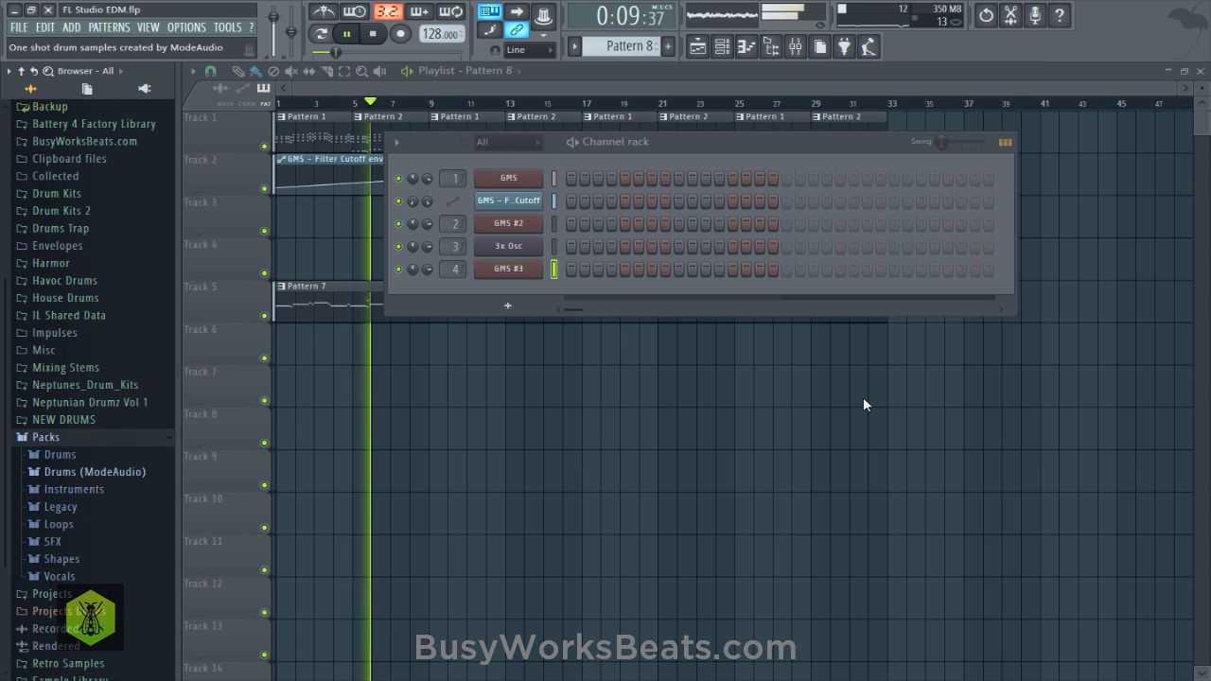
key("ctrl+s")
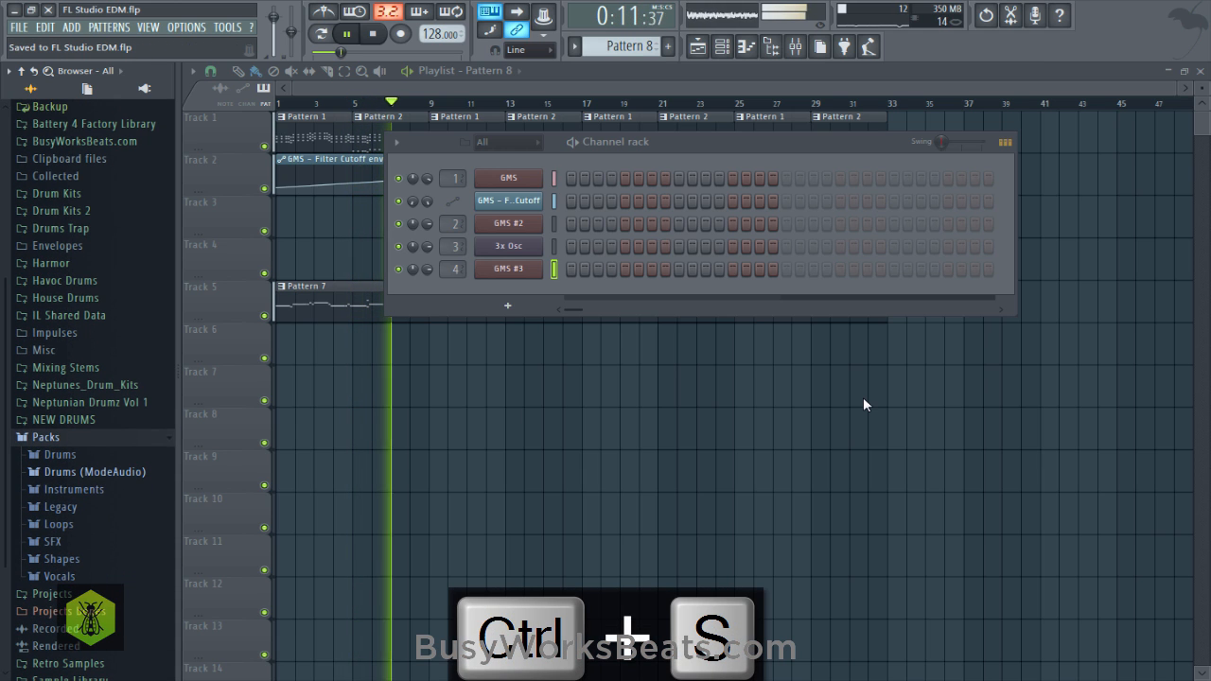
Open the Kicks folder in Drums (ModeAudio) and audition Attack Kick 09 and Attack Kick 10 against the song.
key("Right")
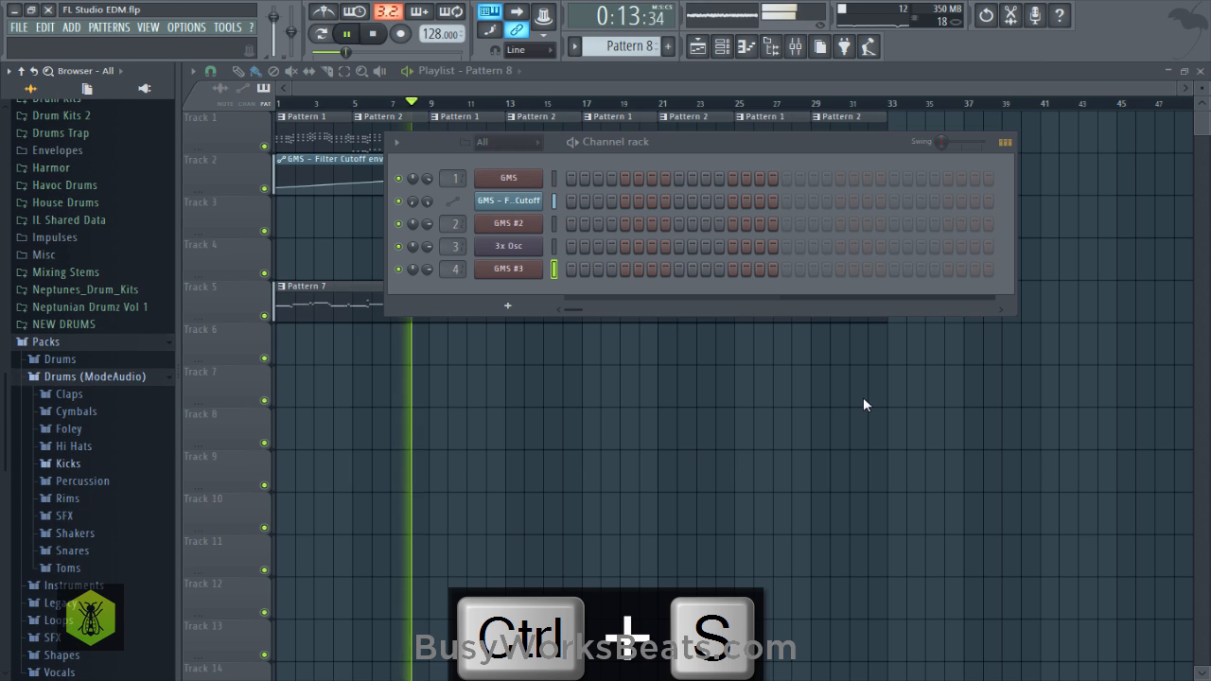
key("Down")
key("Down")
key("Down")
key("Down")
key("Down")
key("Right")
key("Down")
key("Down")
key("Down")
key("Down")
key("Down")
key("Down")
key("Down")
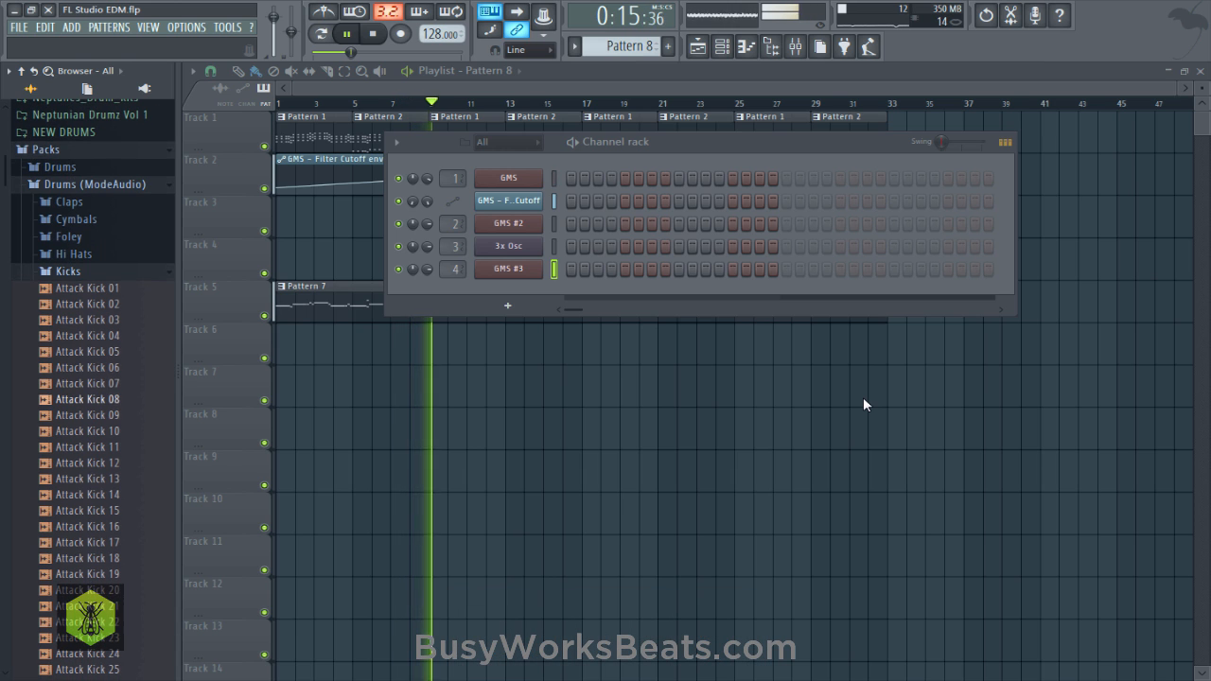
key("Down")
key("Down")
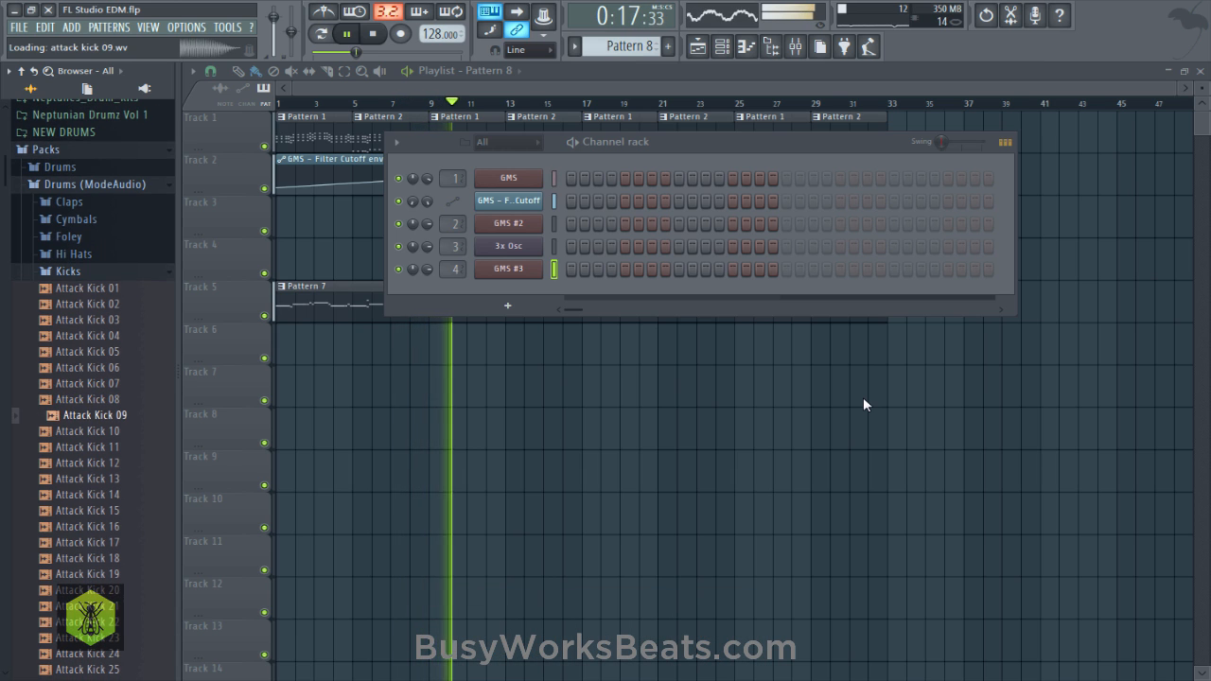
key("Down")
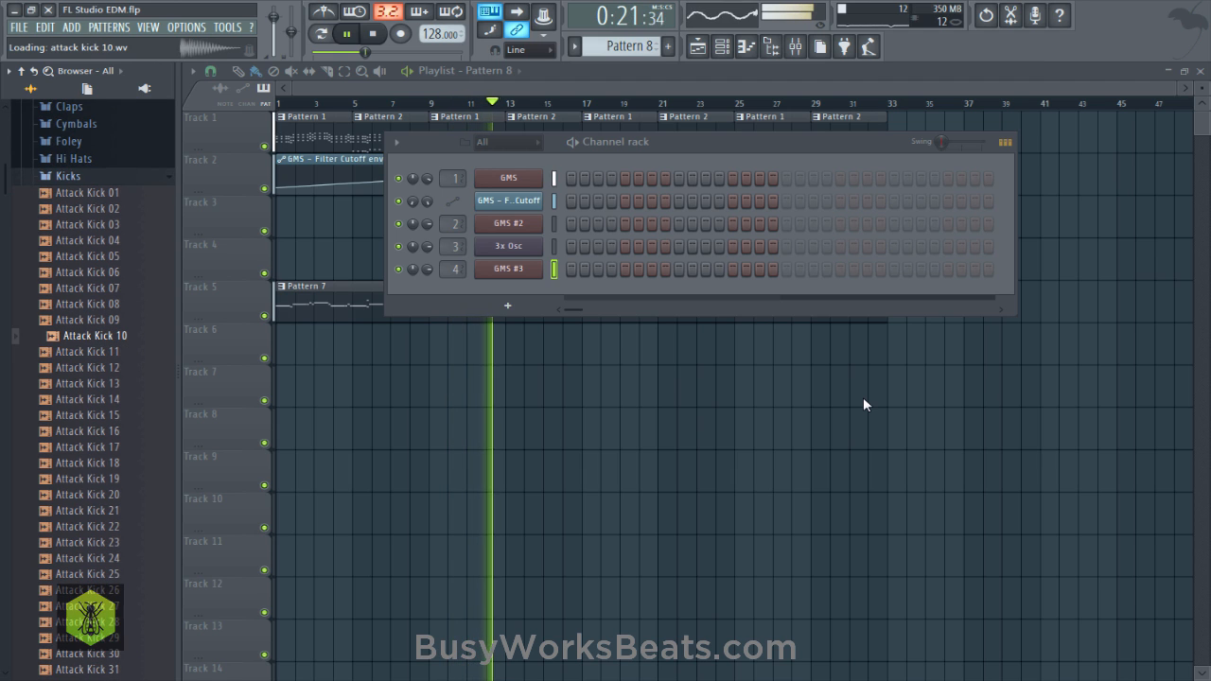
Load Attack Kick 10 into a new channel in the channel rack and save the project.
key("Return")
key("Down")
key("Down")
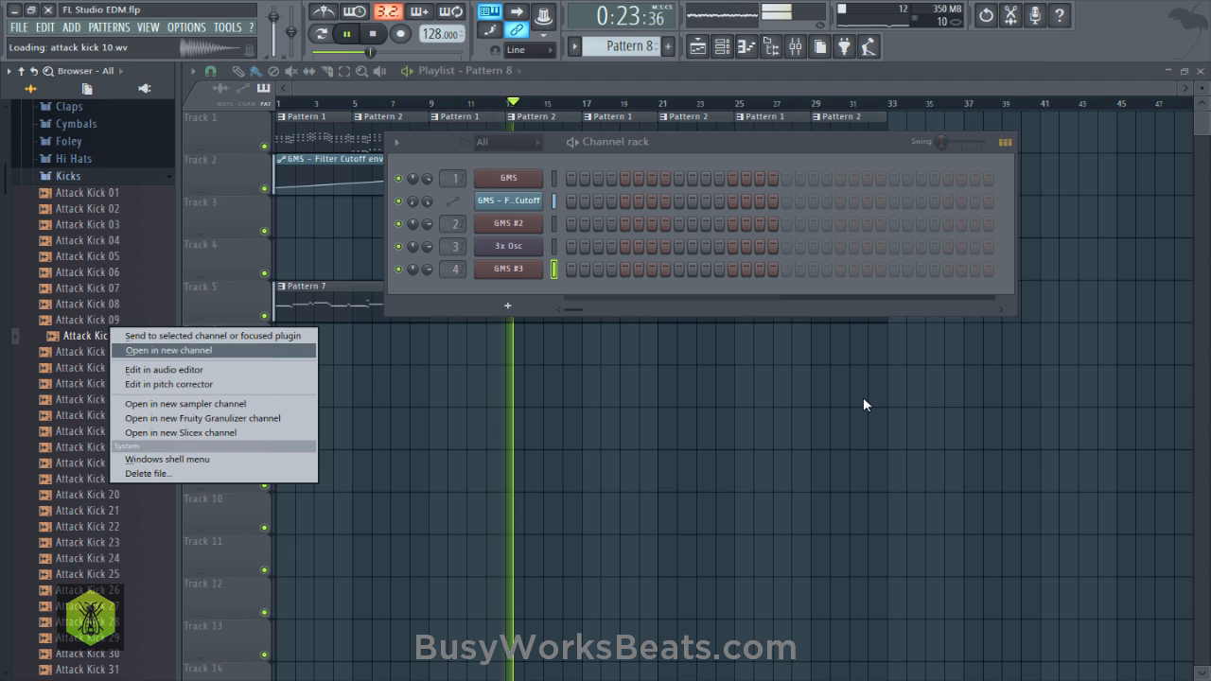
key("Return")
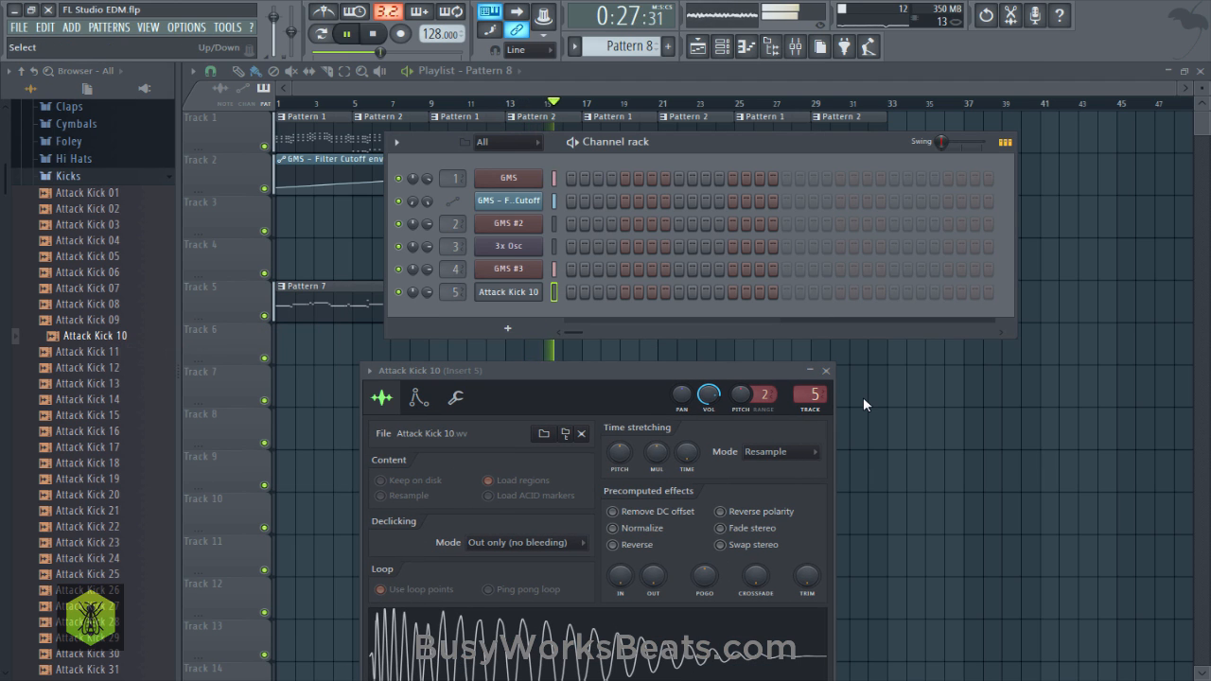
key("ctrl+s")
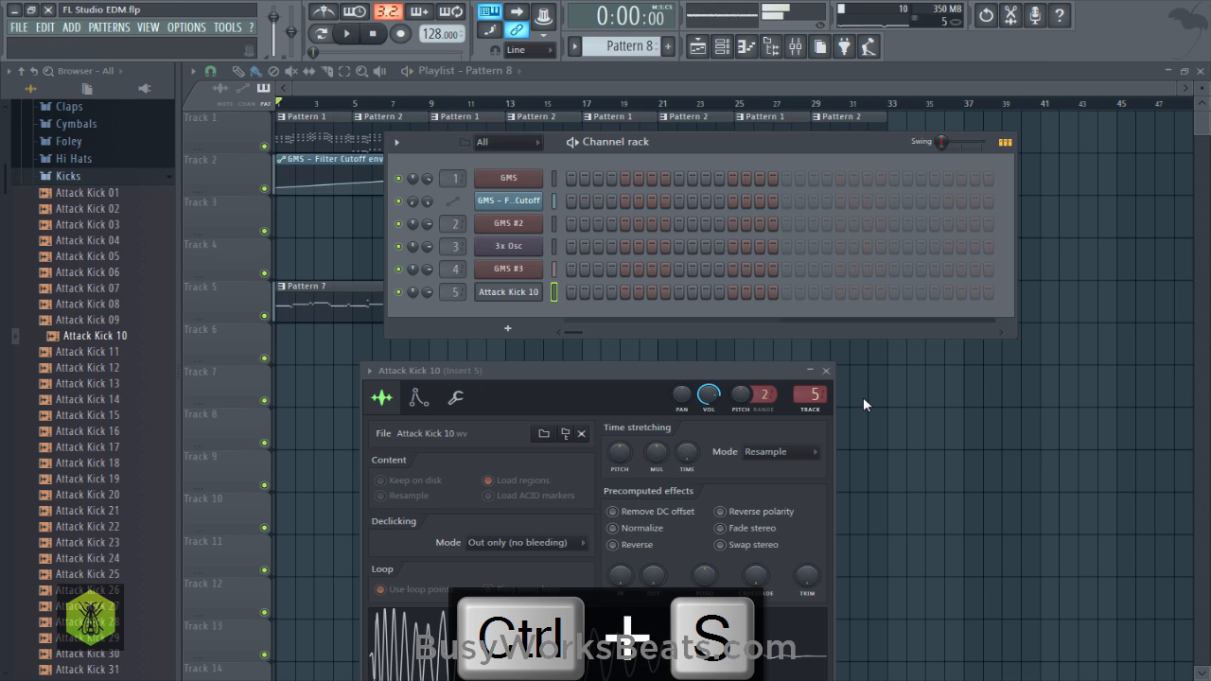
Fill every fourth step of the Attack Kick 10 channel in Pattern 8 and save the project.
key("Menu")
key("Right")
key("Down")
key("Down")
key("Down")
key("Return")
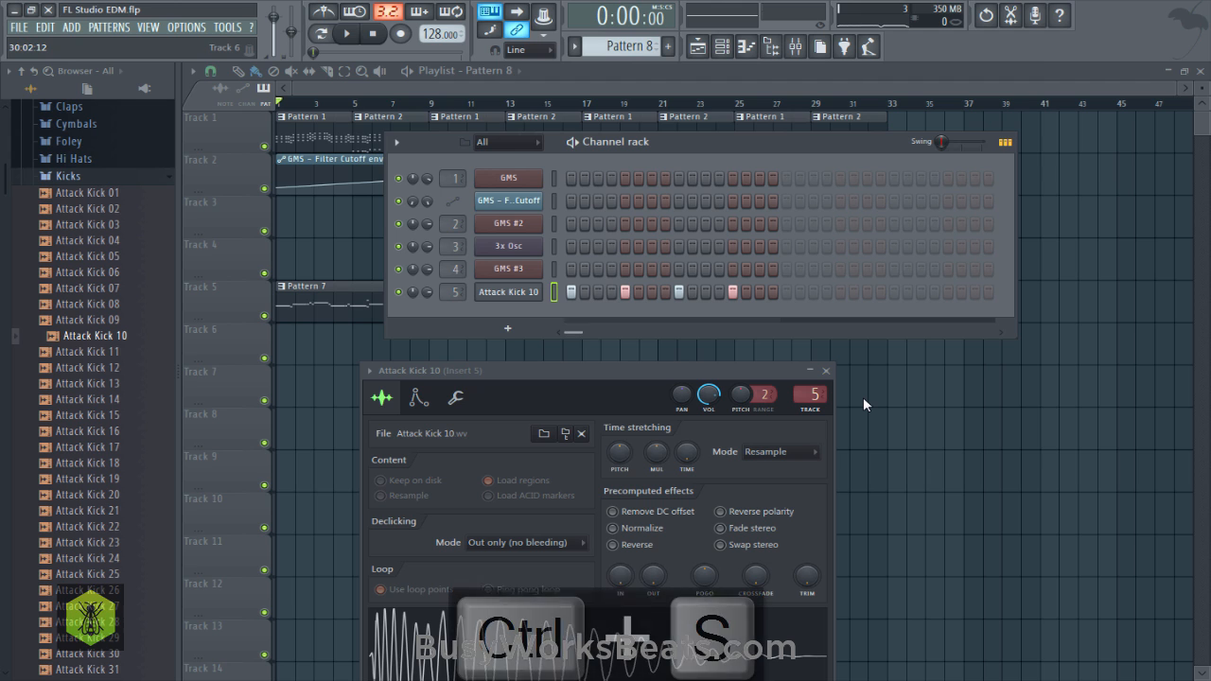
key("ctrl+s")
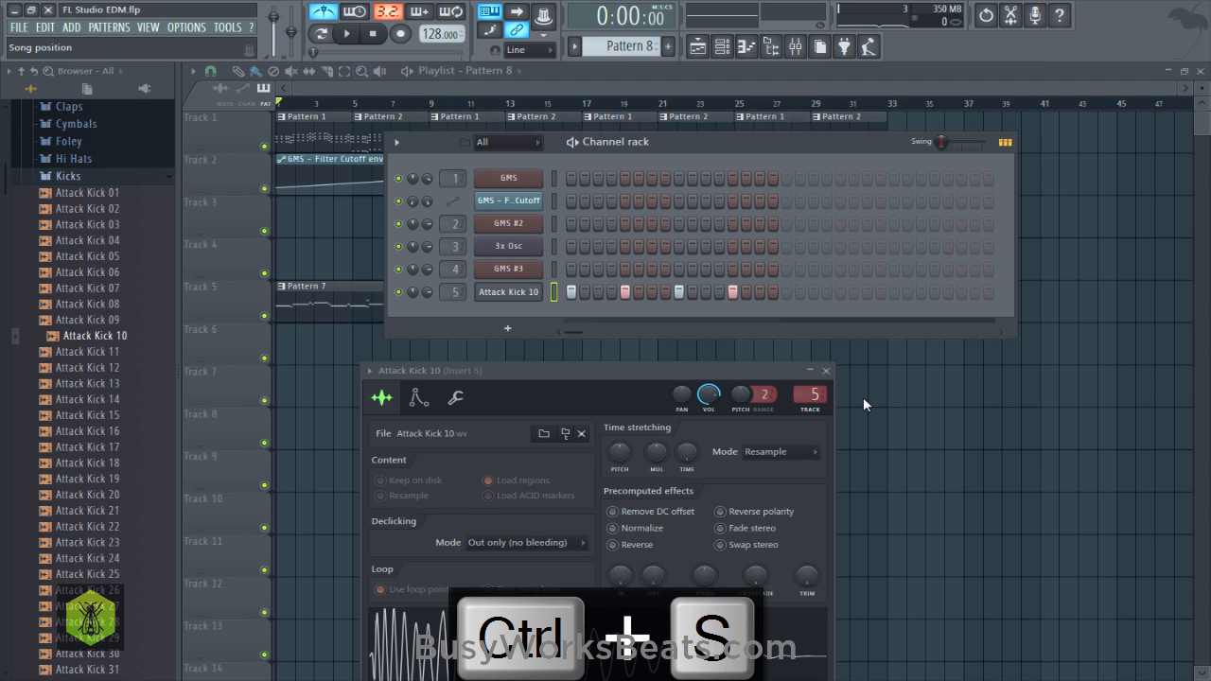
key("space")
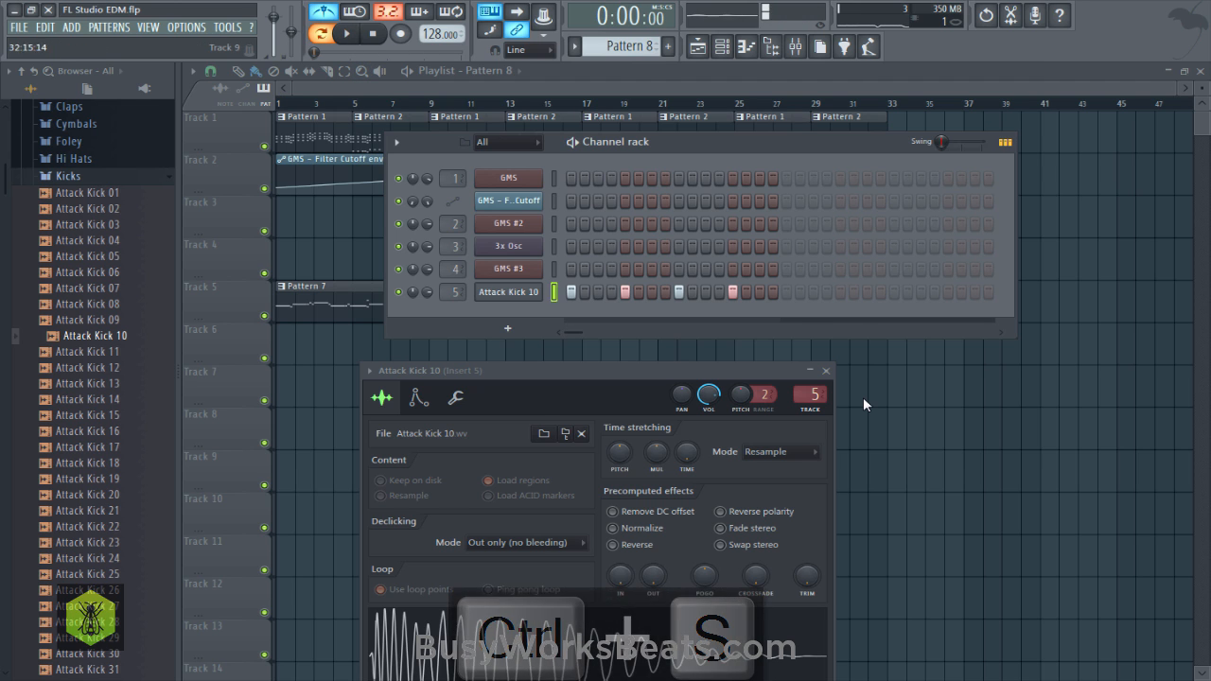
Paint Pattern 8 repeatedly on Track 6 of the playlist from bar 17 to bar 33 and save the project.
key("F5")
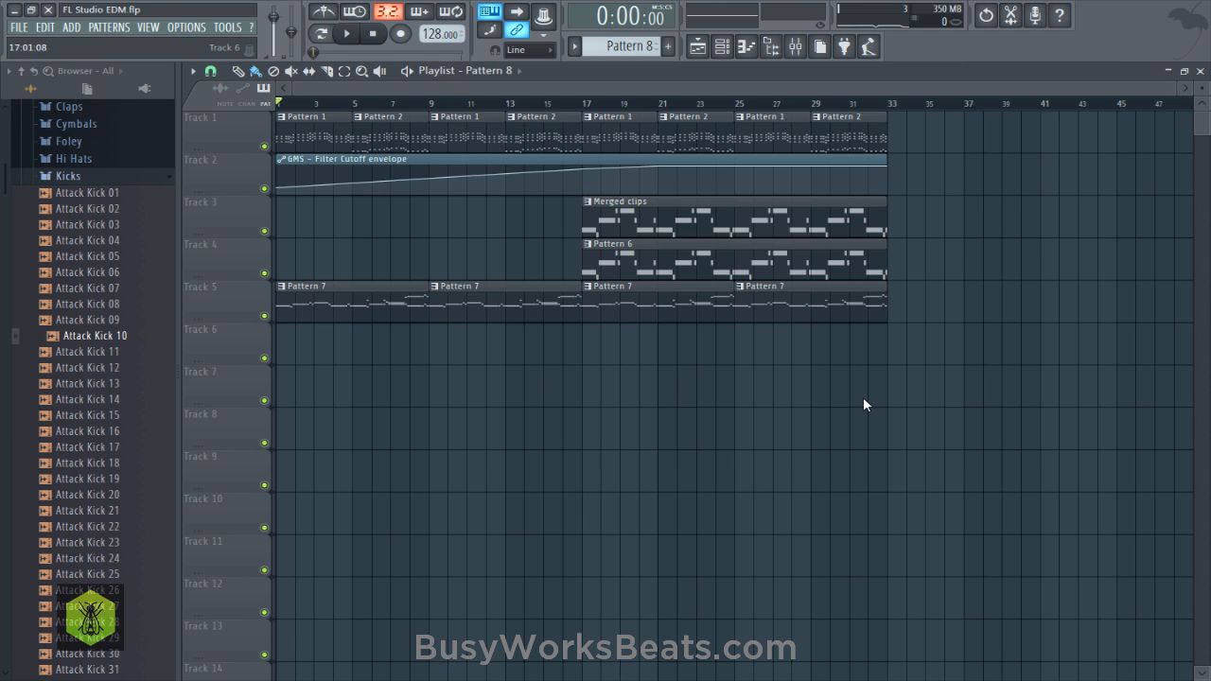
key("space")
left_click_drag(590, 345, 877, 345)
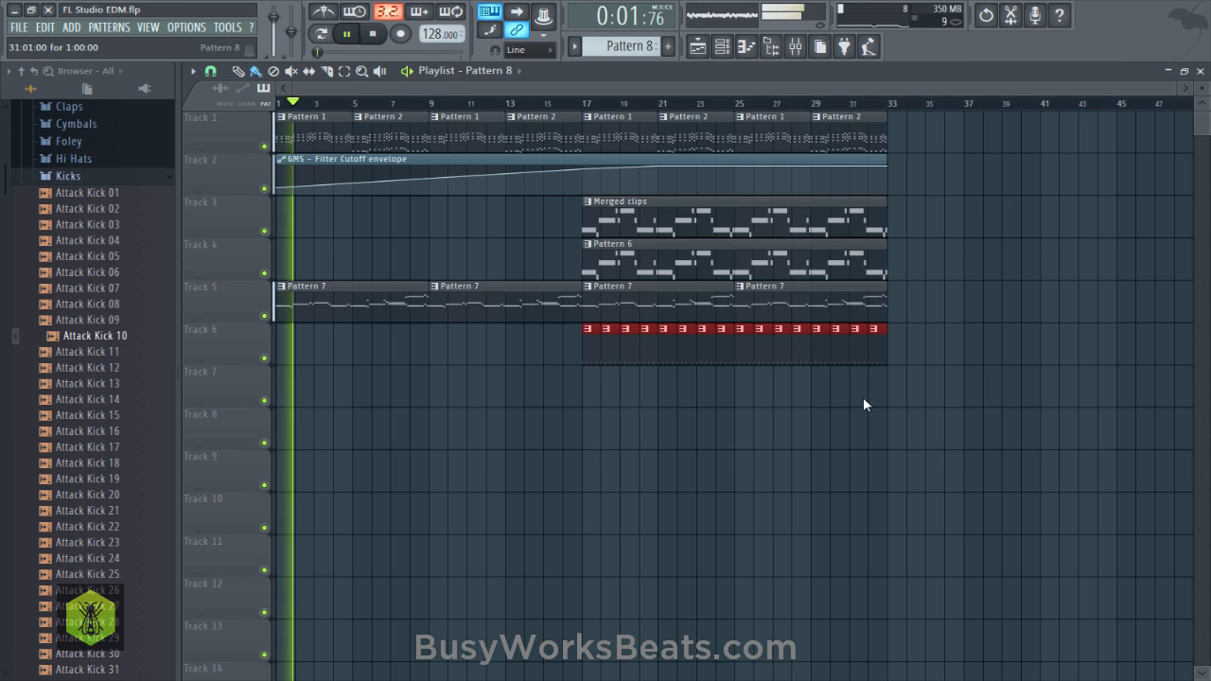
key("ctrl+s")
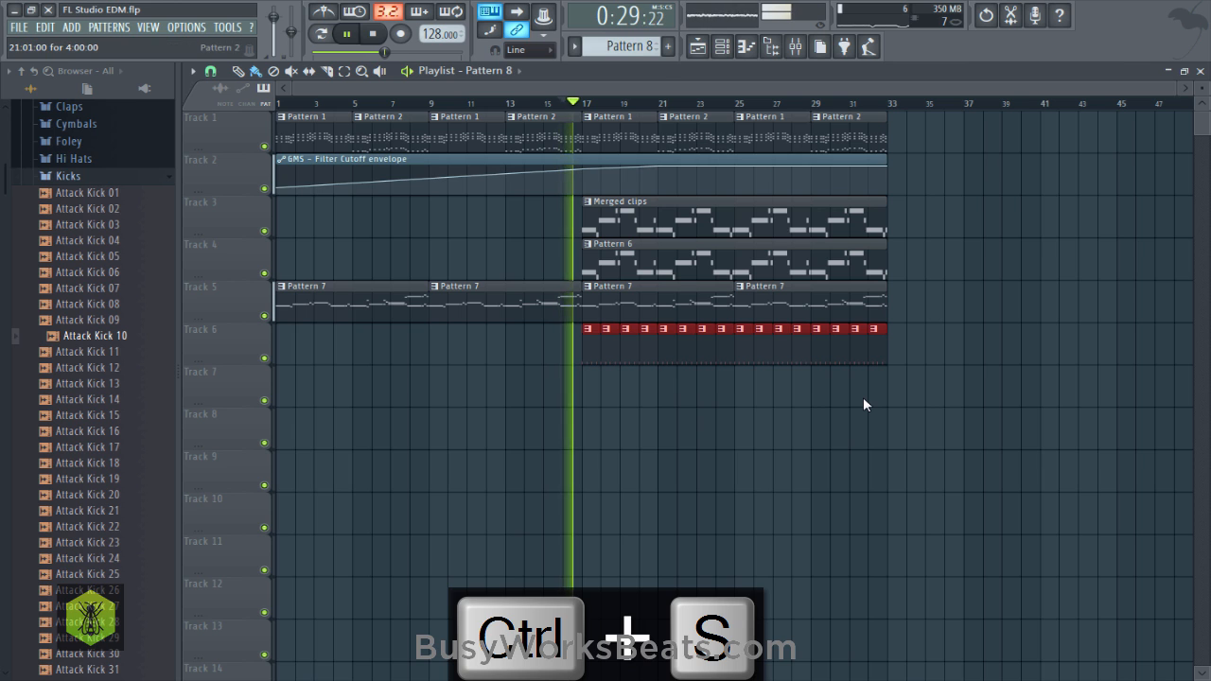
Lower the kick's mixer track, Insert 5, to 89% (-2.5 dB) and save the project.
key("F9")
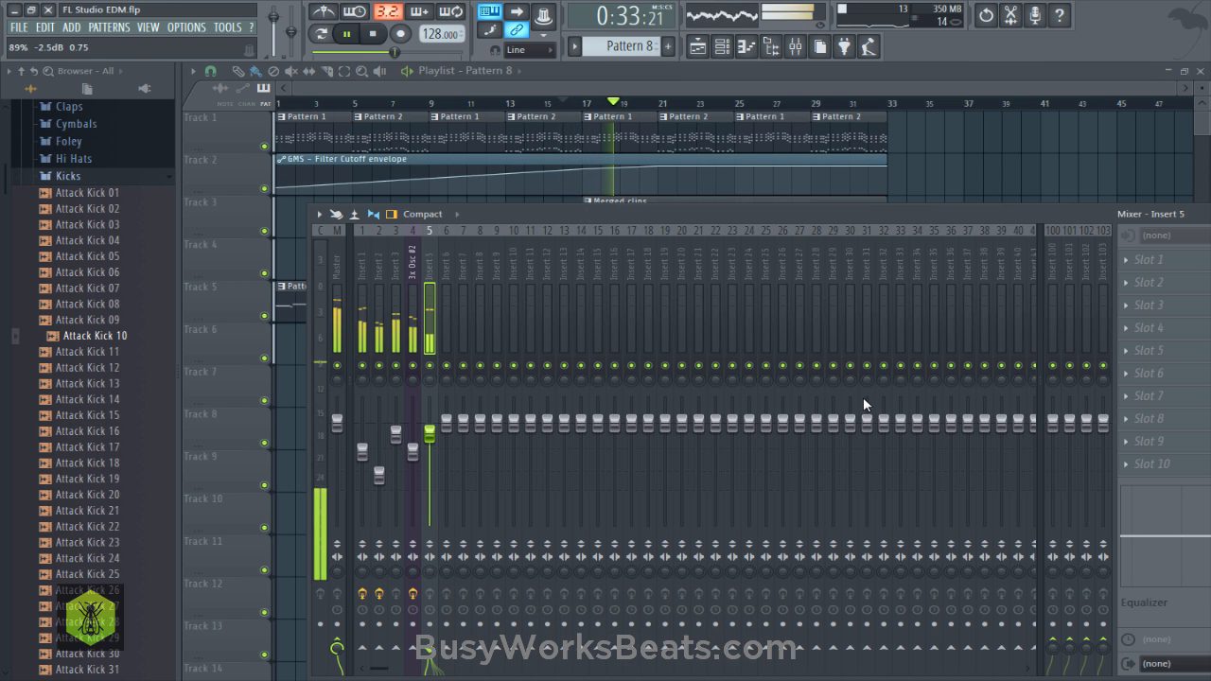
key("space")
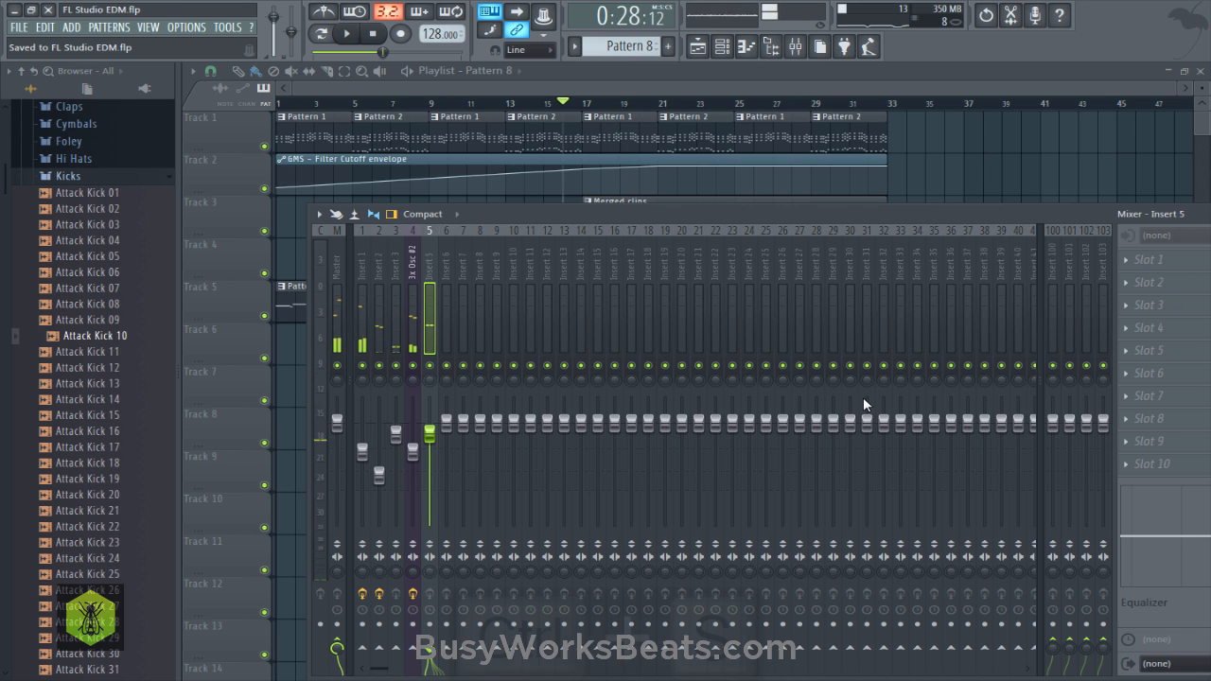
key("ctrl+s")
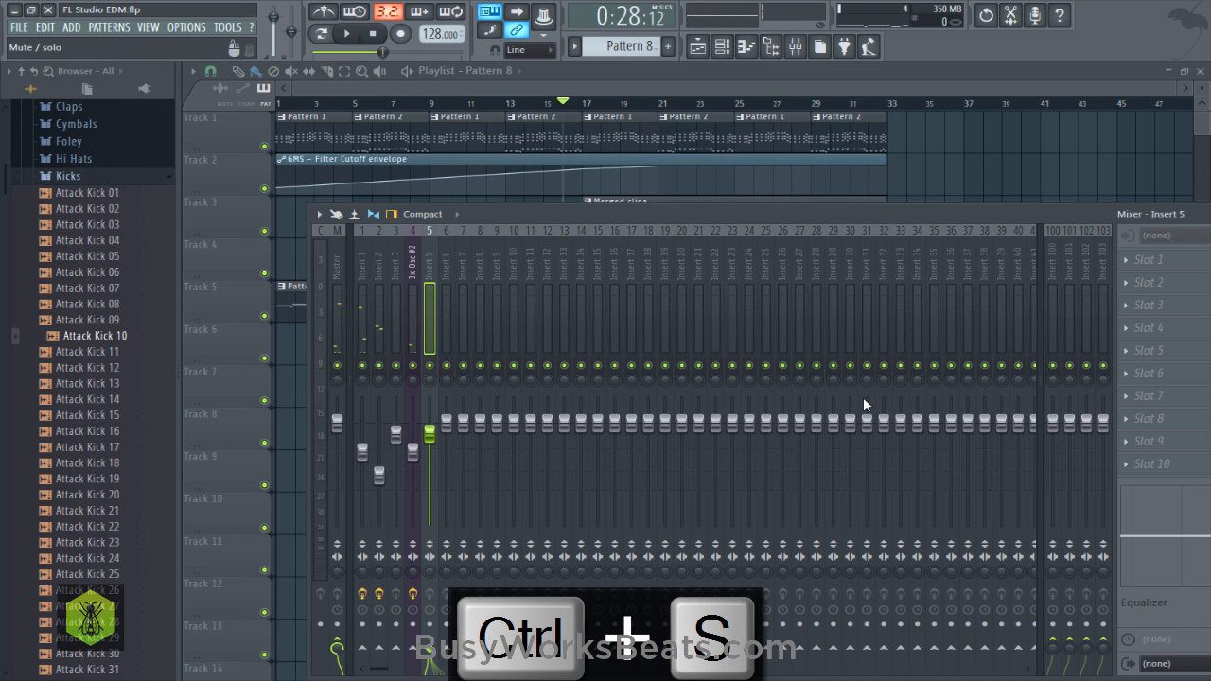
Play the song into the drop at bar 17, check the kick's level in the mixer, and save the project.
key("F9")
key("space")
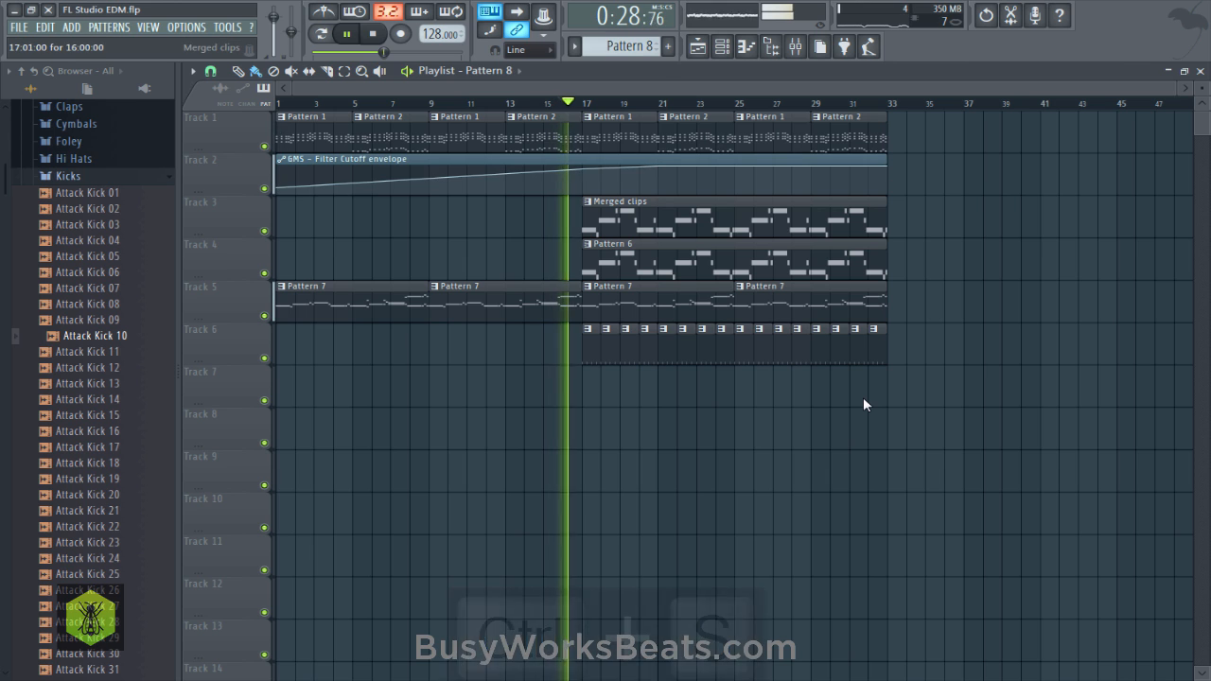
key("F9")
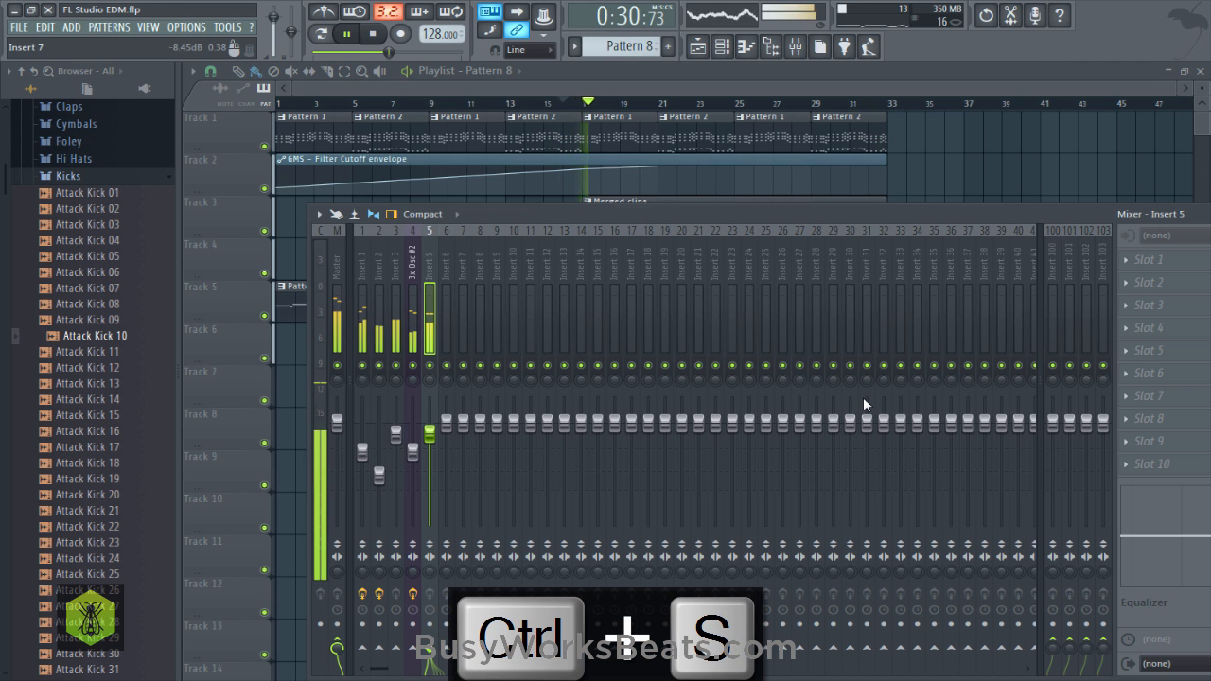
key("space")
key("ctrl+s")
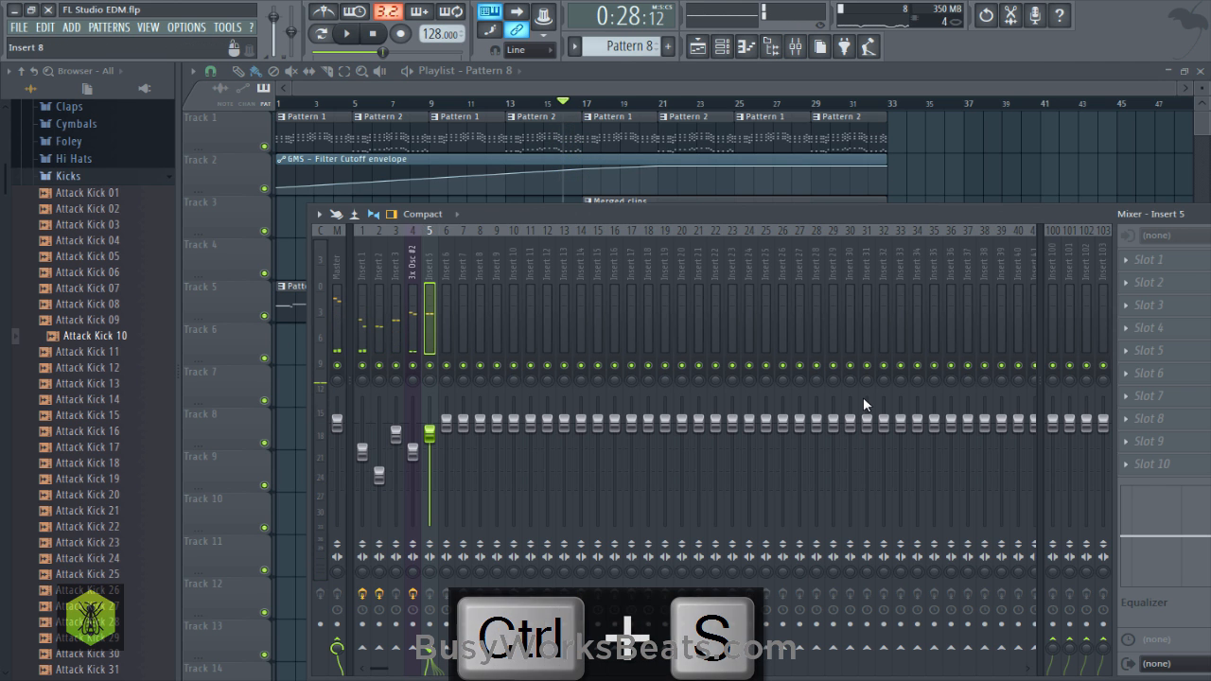
Hide the browser, move the mixer window so its effect slots are fully visible, and save the project.
key("alt+F8")
left_click_drag(701, 214, 699, 149)
key("ctrl+s")
key("space")
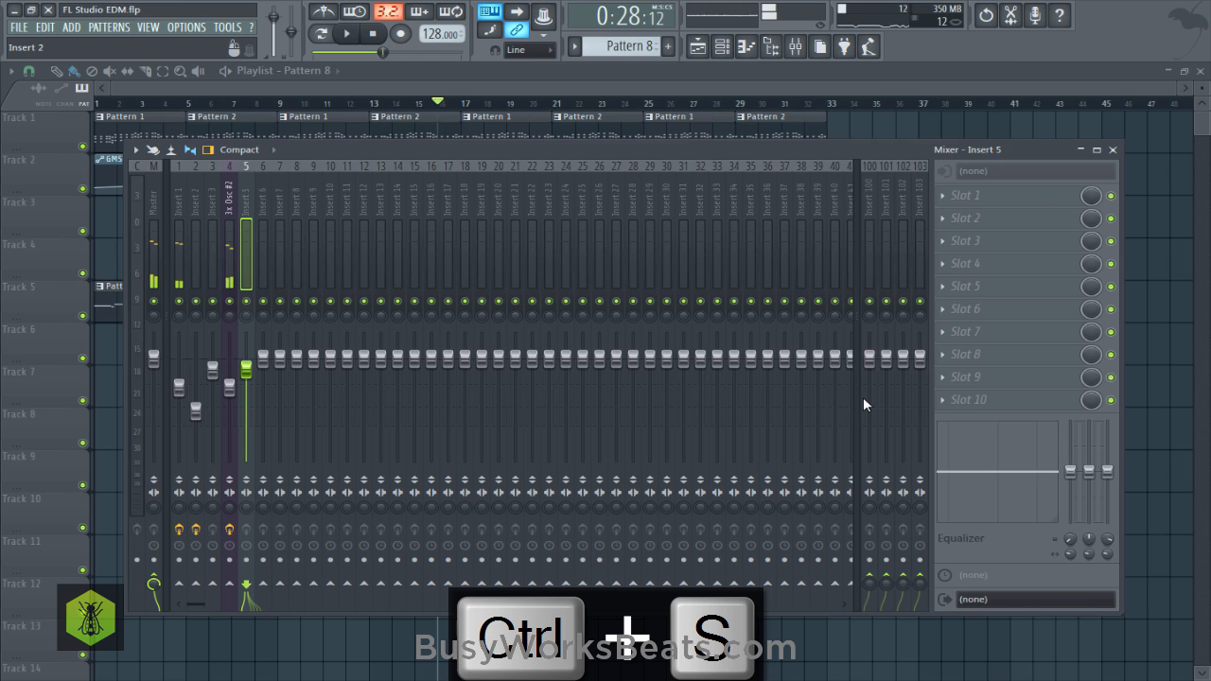
Select mixer tracks Insert 2 and Insert 3 together and route them to Insert 6 only.
left_click(196, 253)
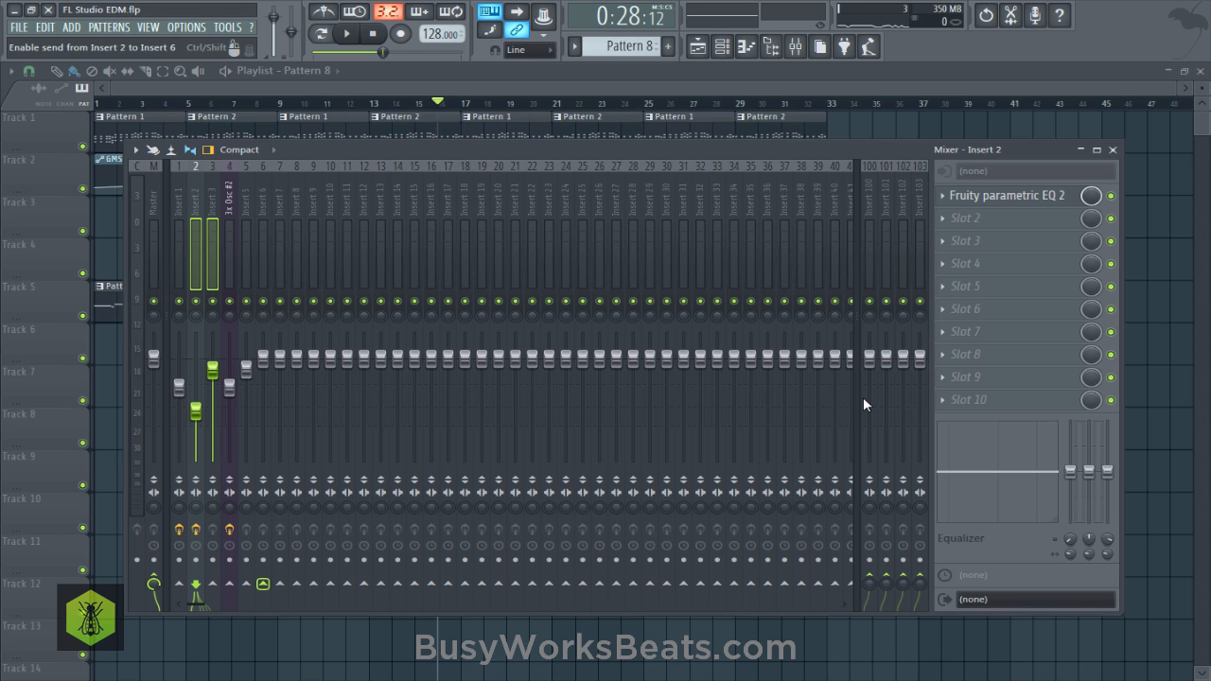
right_click(265, 586)
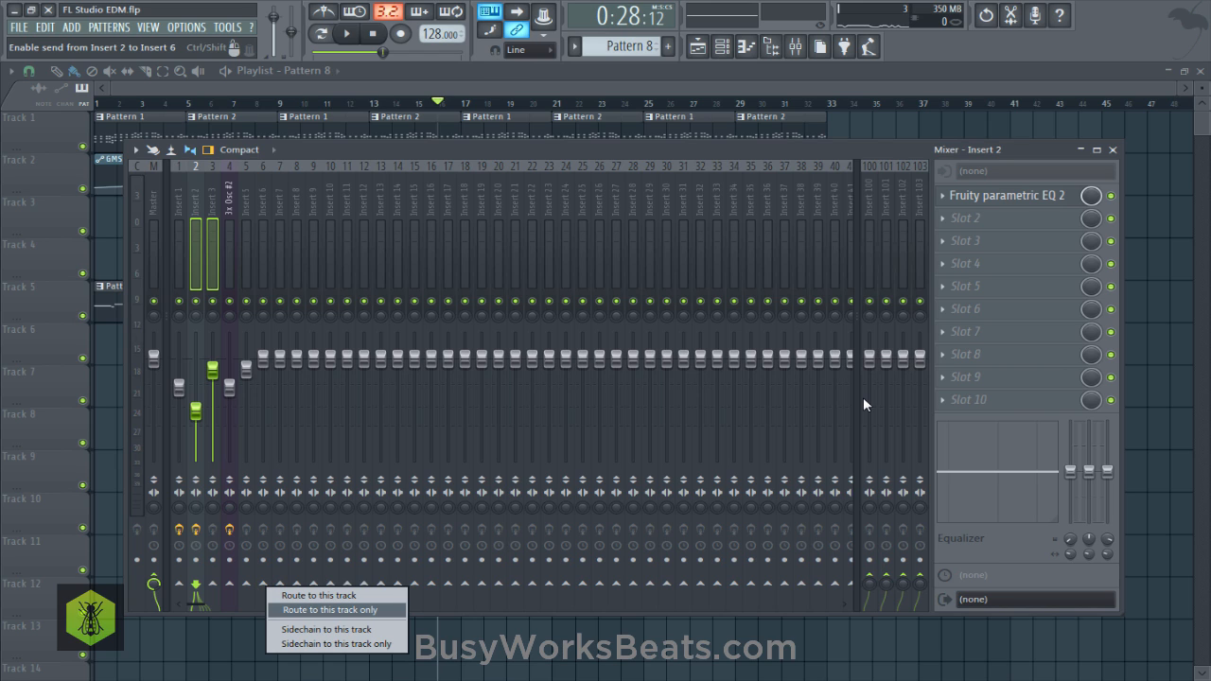
left_click(329, 609)
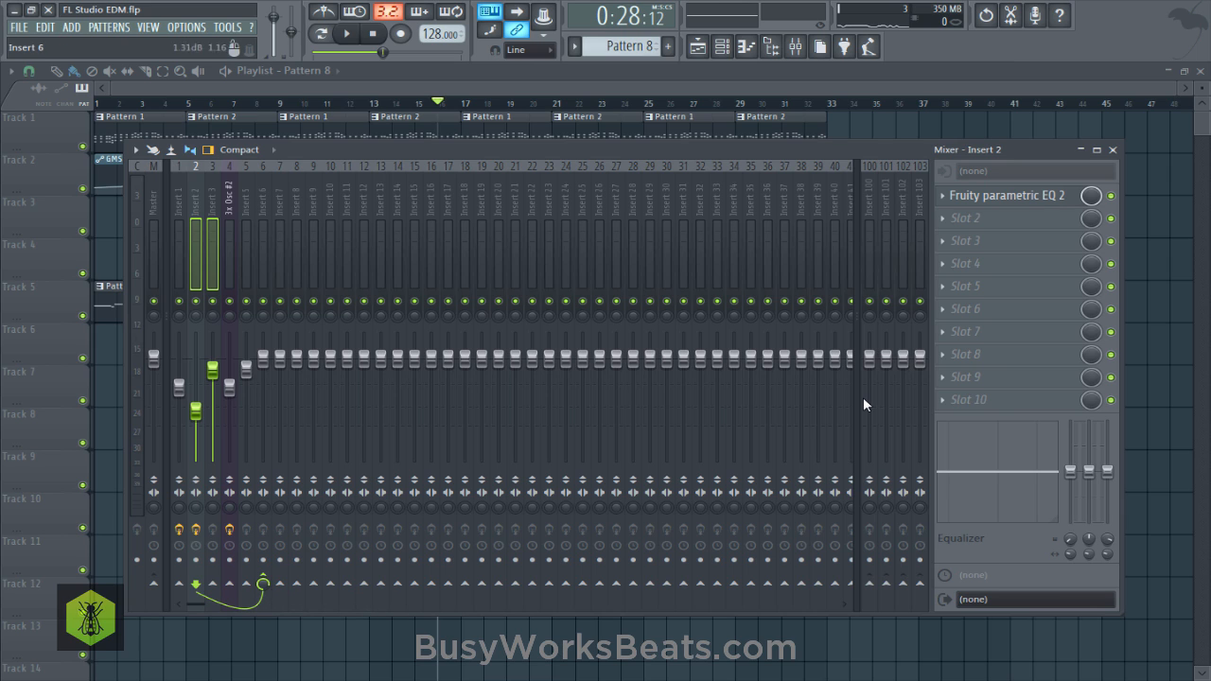
Color mixer track Insert 6 green and rename it "bass group".
right_click(266, 164)
left_click(305, 194)
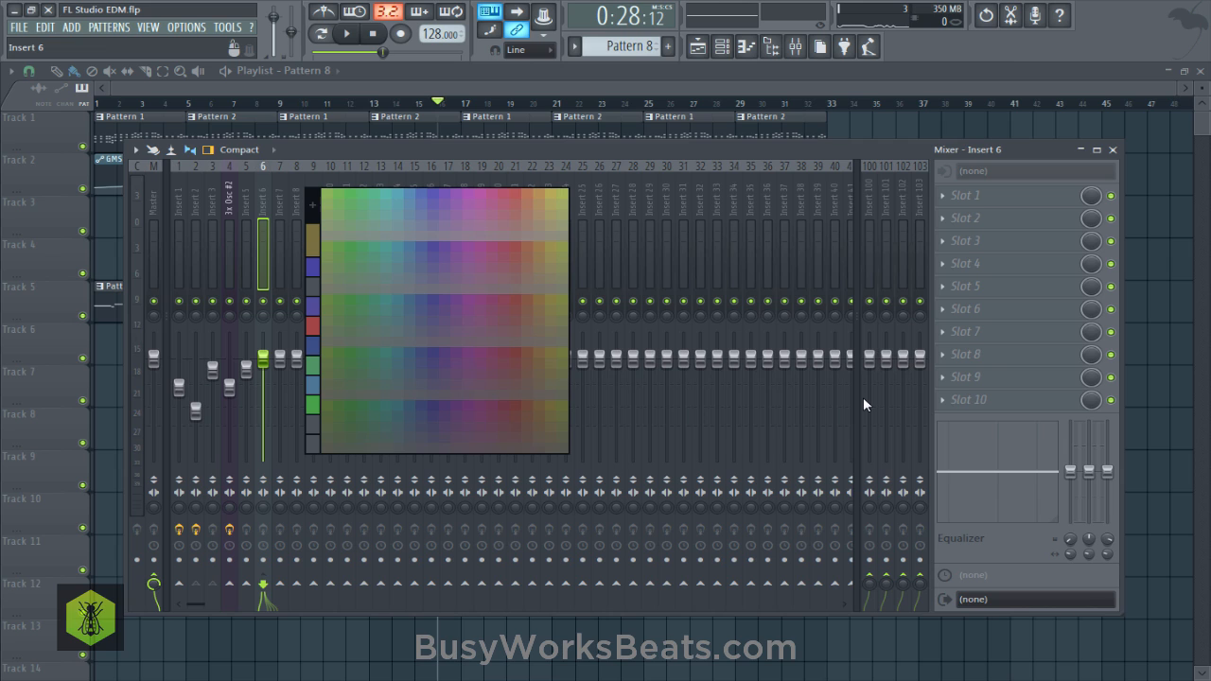
left_click(312, 365)
key("Menu")
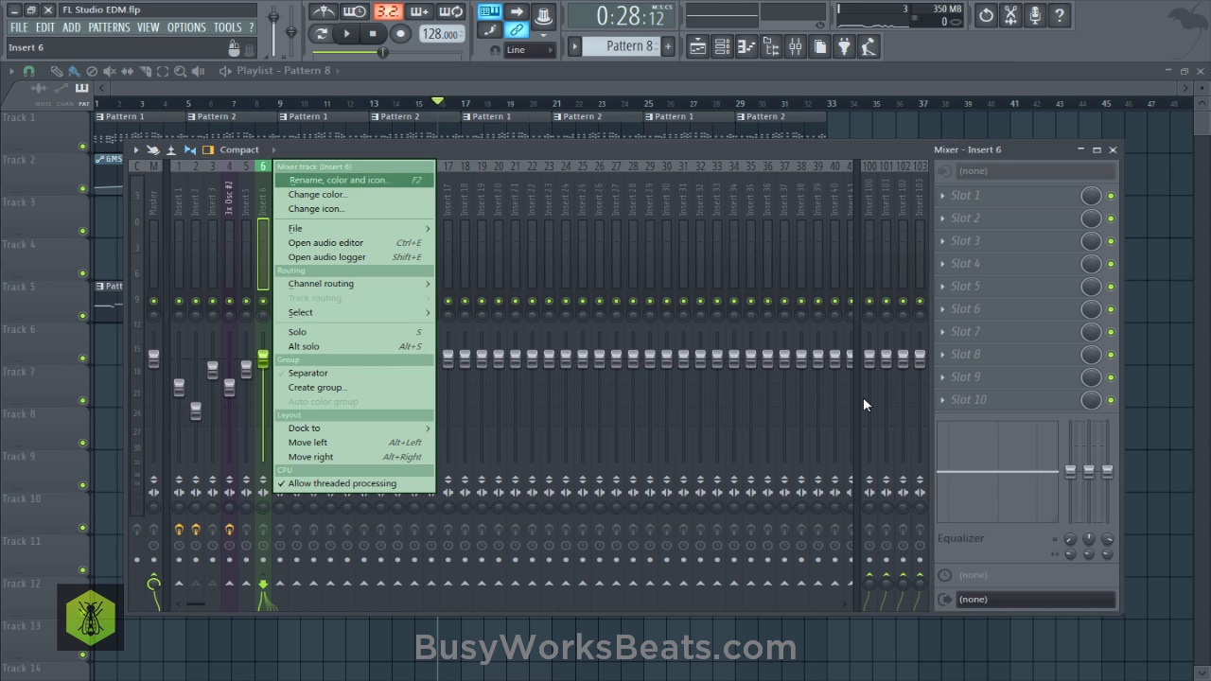
key("Return")
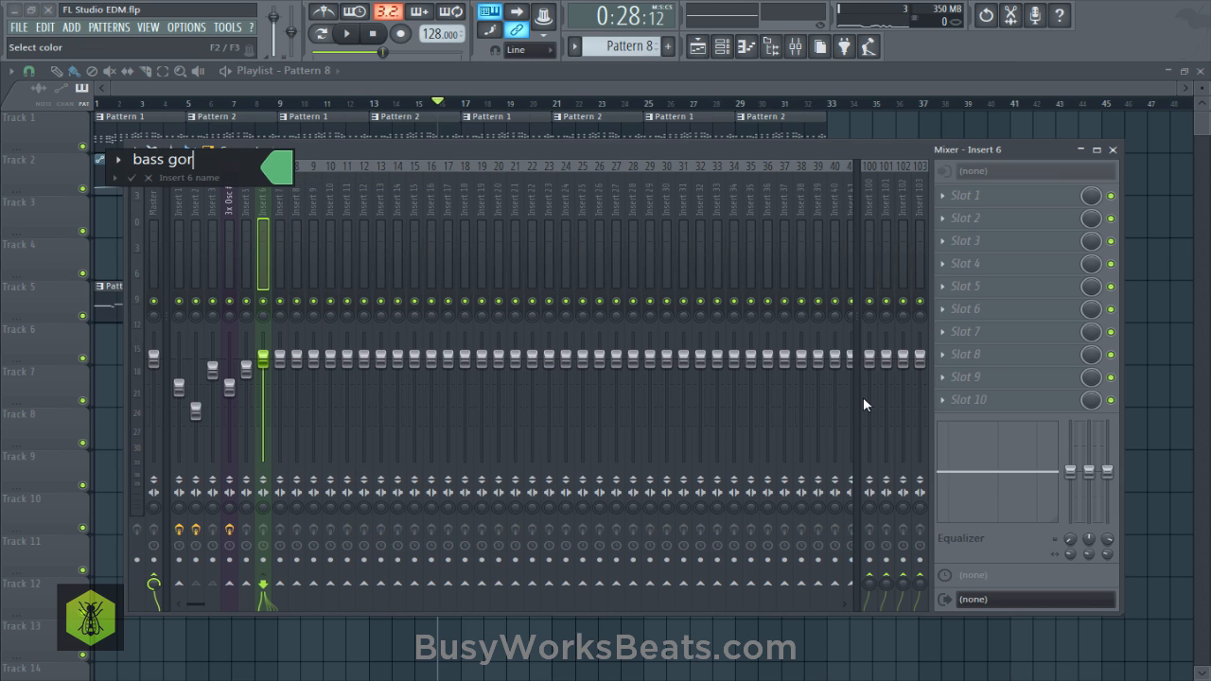
type("bass group")
key("Return")
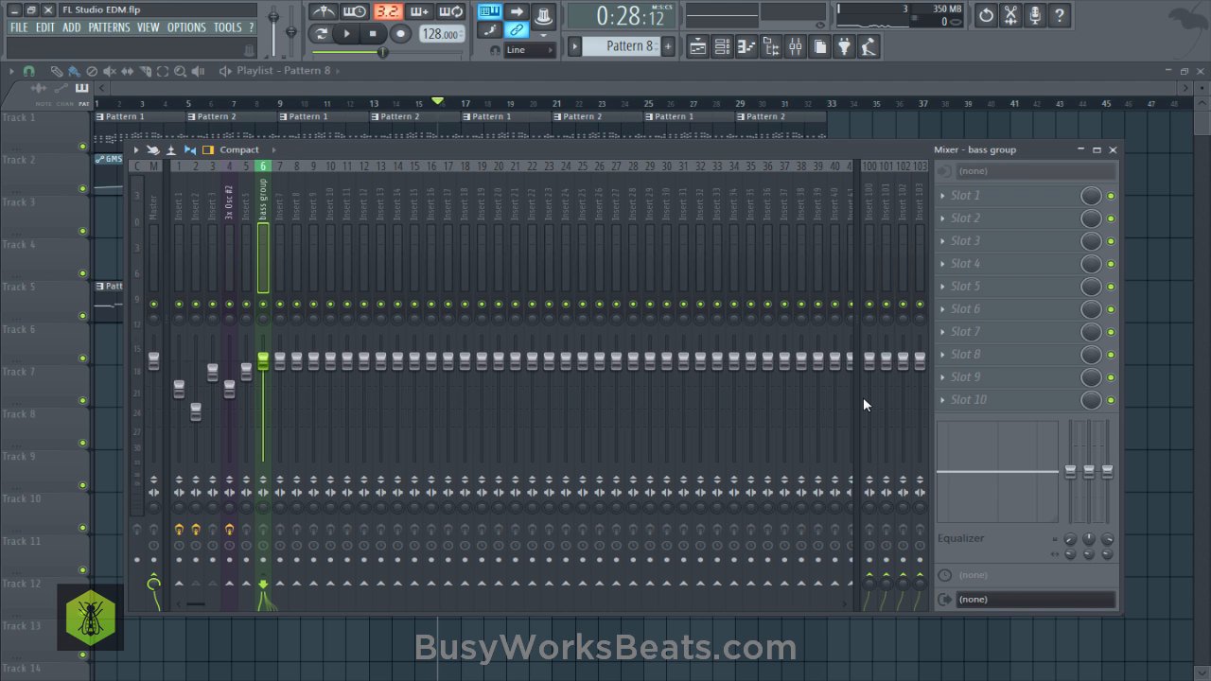
Load Fruity Limiter into Slot 1 of the bass group track and close its window.
left_click(942, 196)
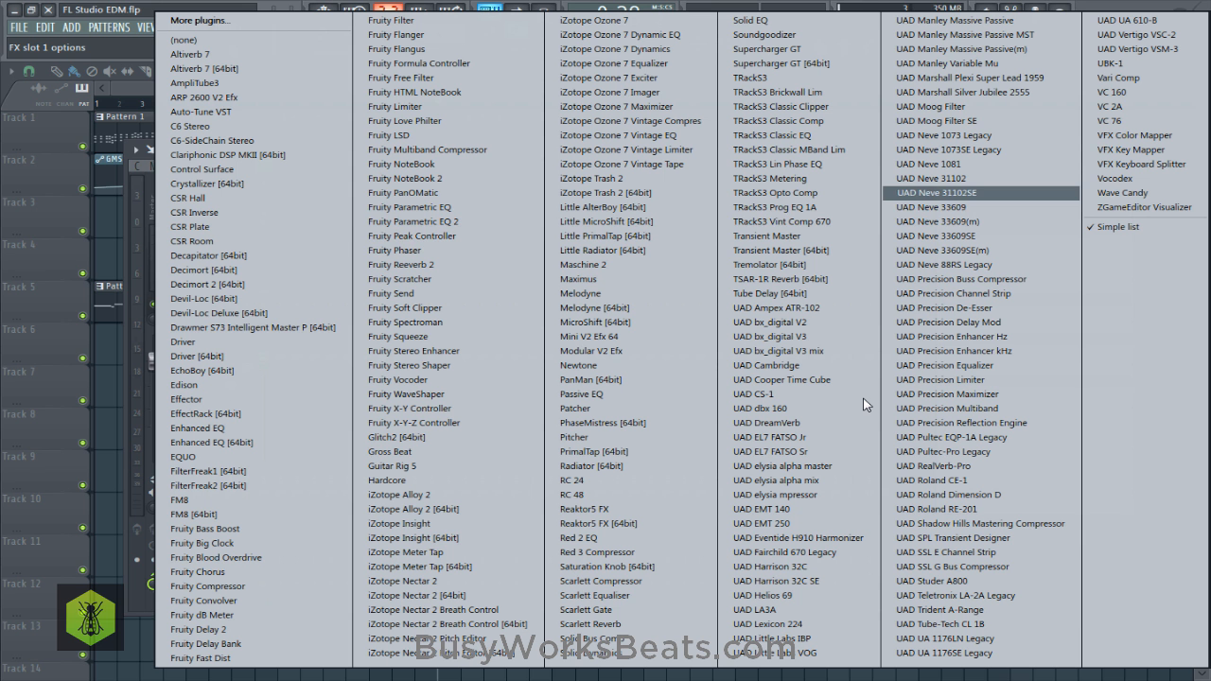
key("Return")
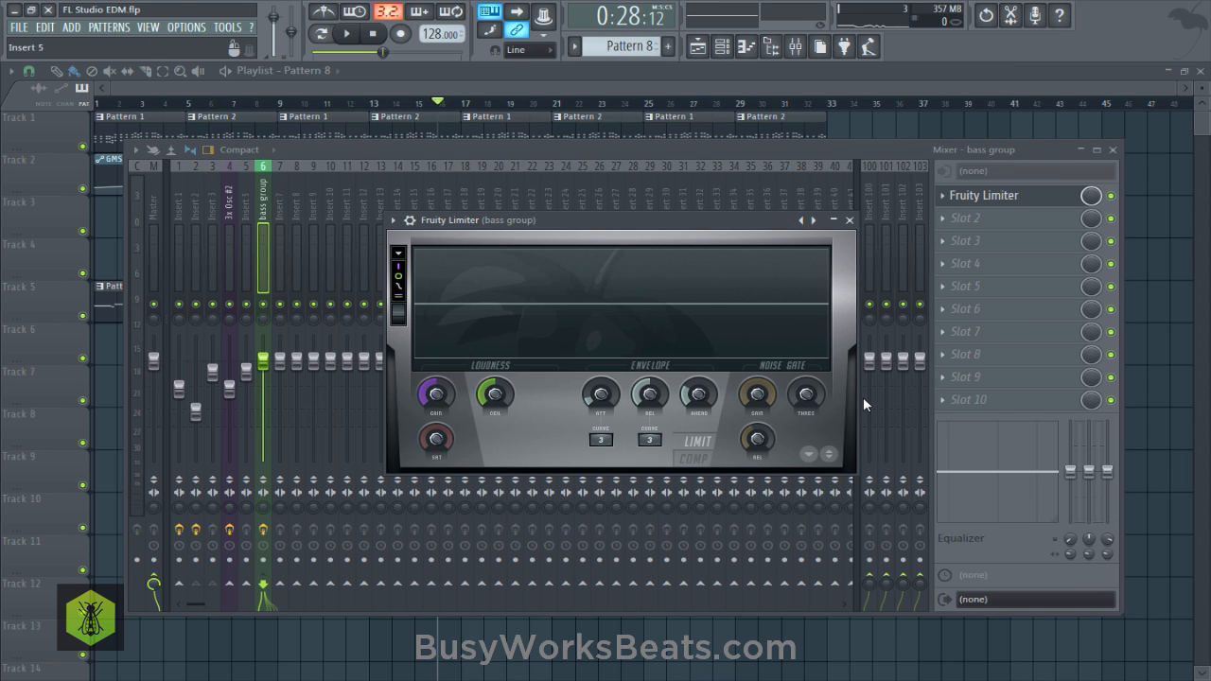
key("Escape")
Select the kick's mixer track, Insert 5, and sidechain it to the bass group track.
key("Left")
key("space")
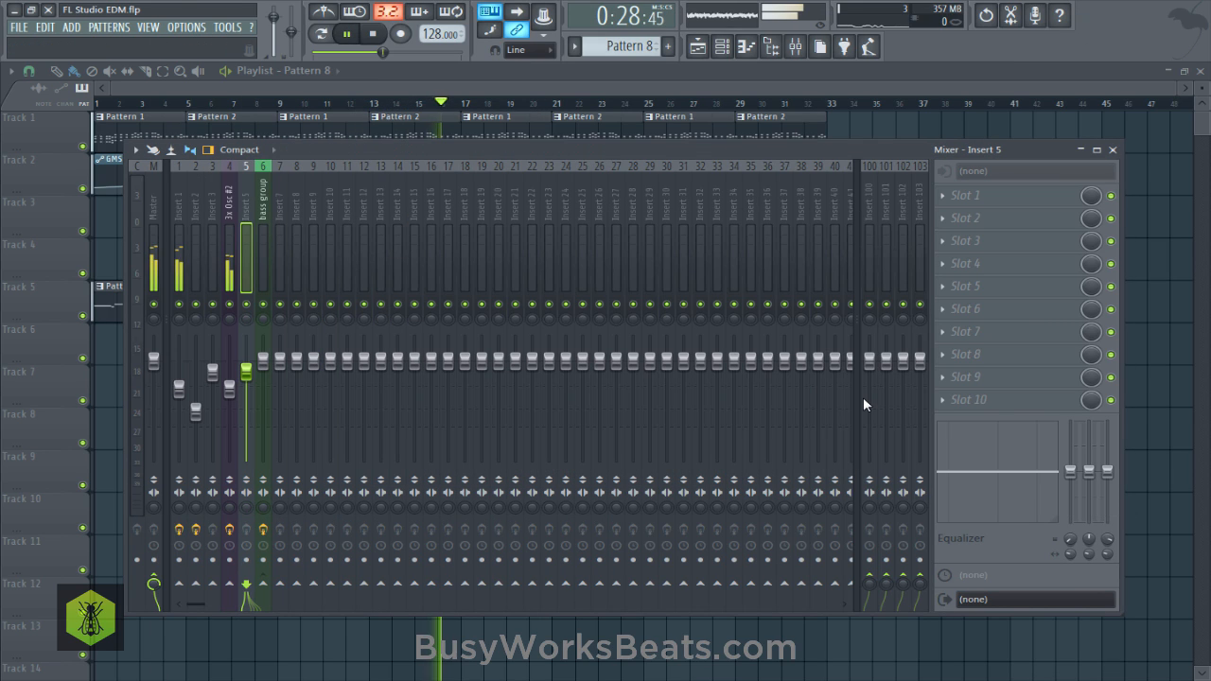
key("space")
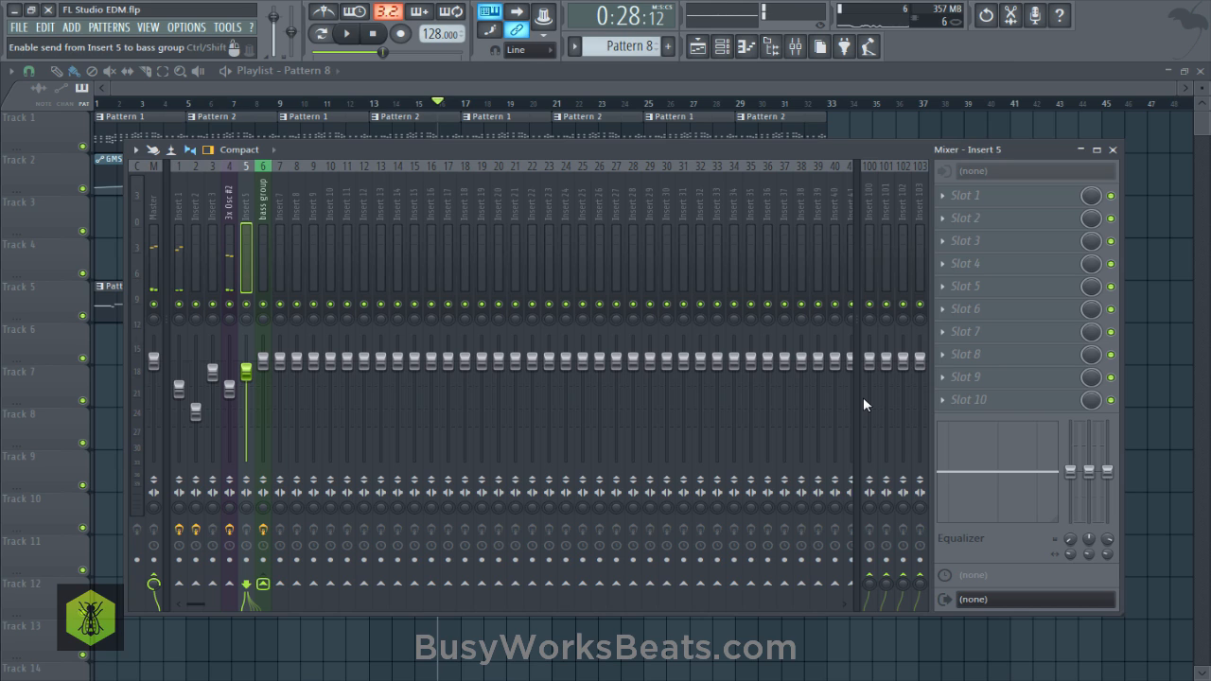
right_click(263, 583)
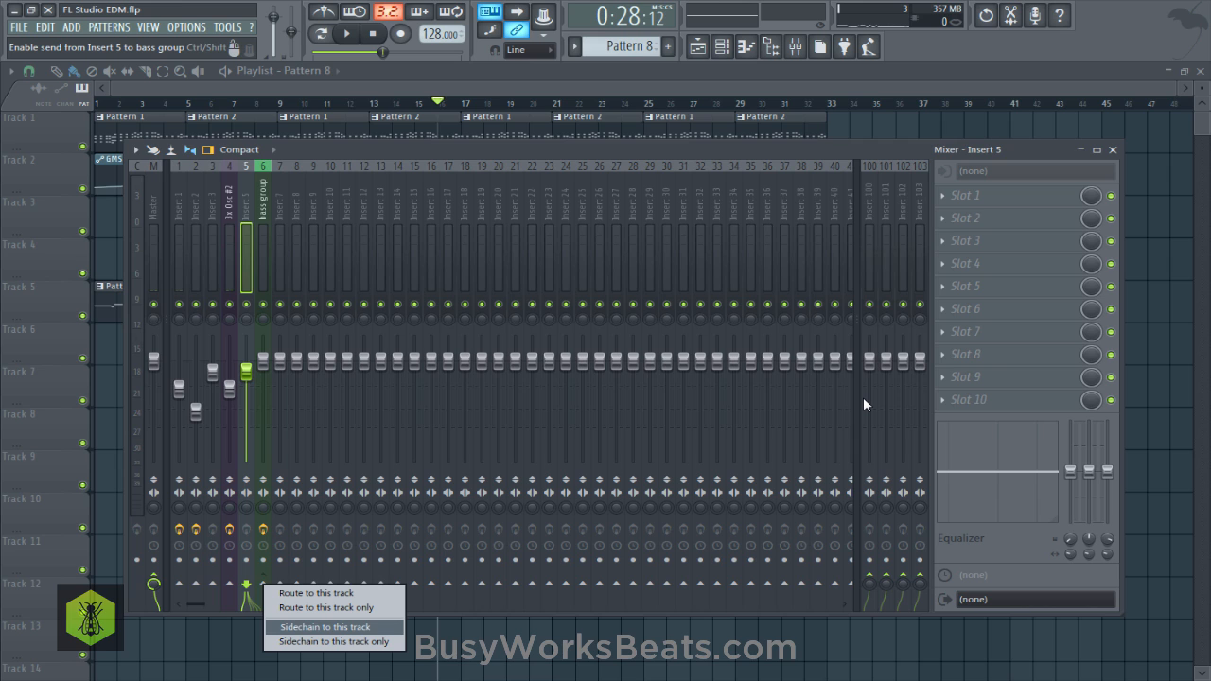
left_click(325, 627)
Switch the bass group's Fruity Limiter to COMP mode and set its sidechain input to Insert 5.
left_click(263, 258)
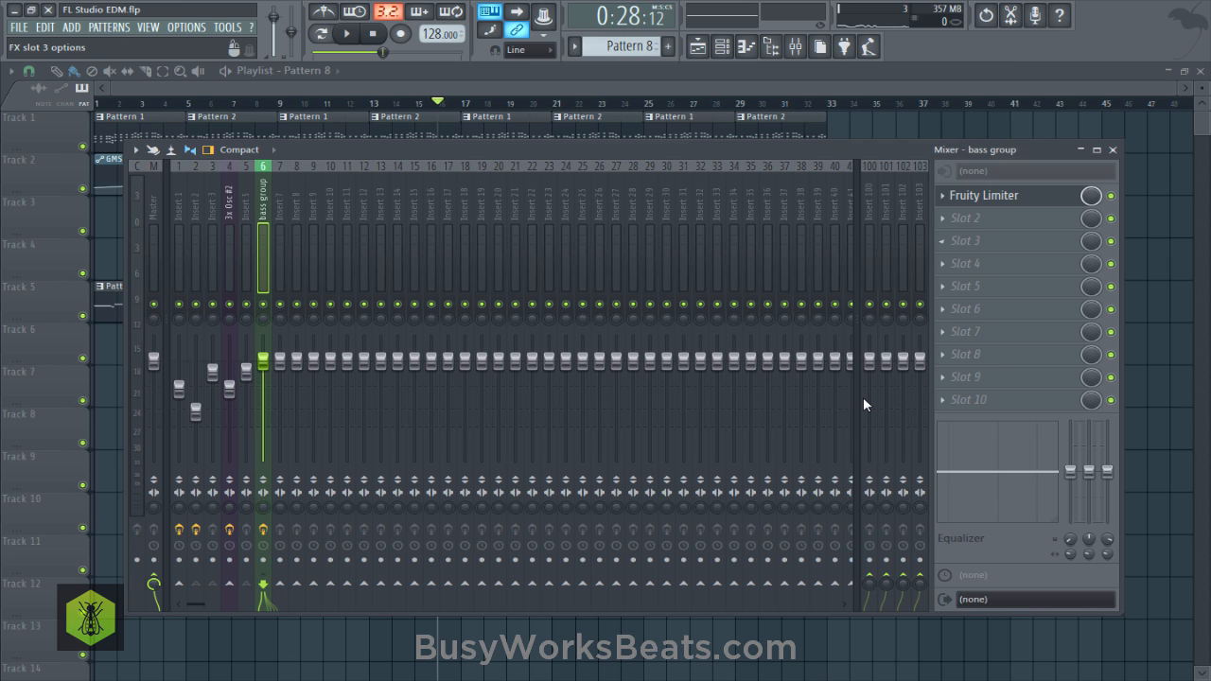
left_click(985, 195)
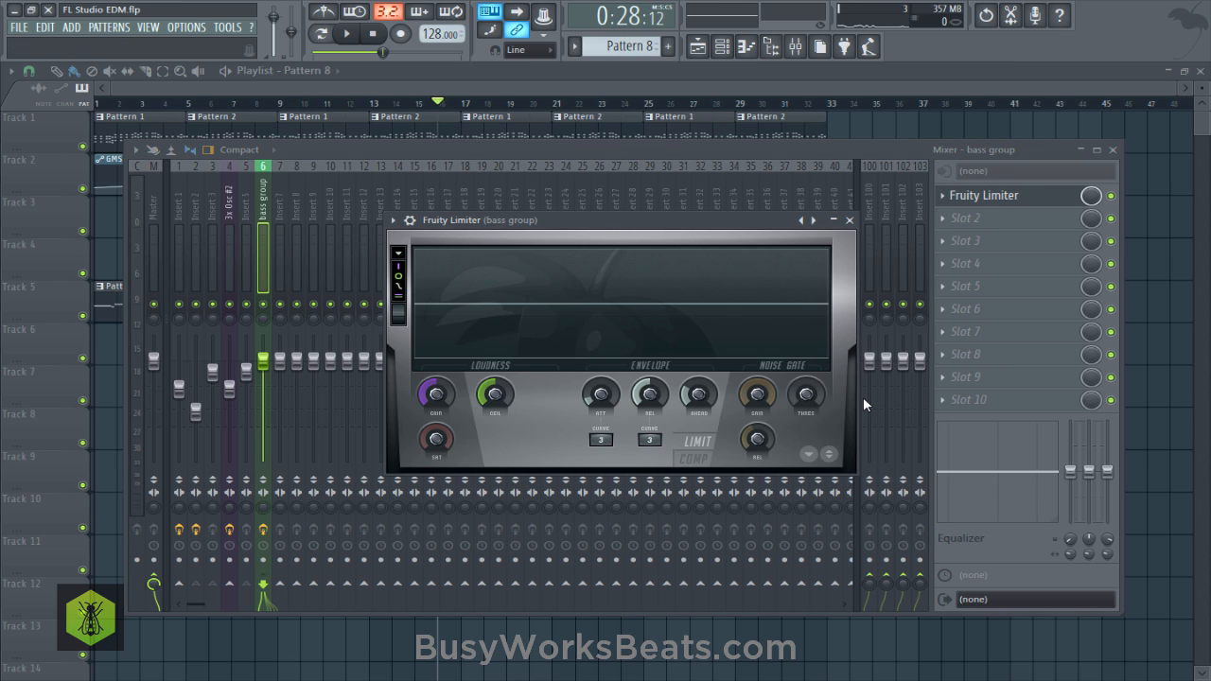
left_click(693, 459)
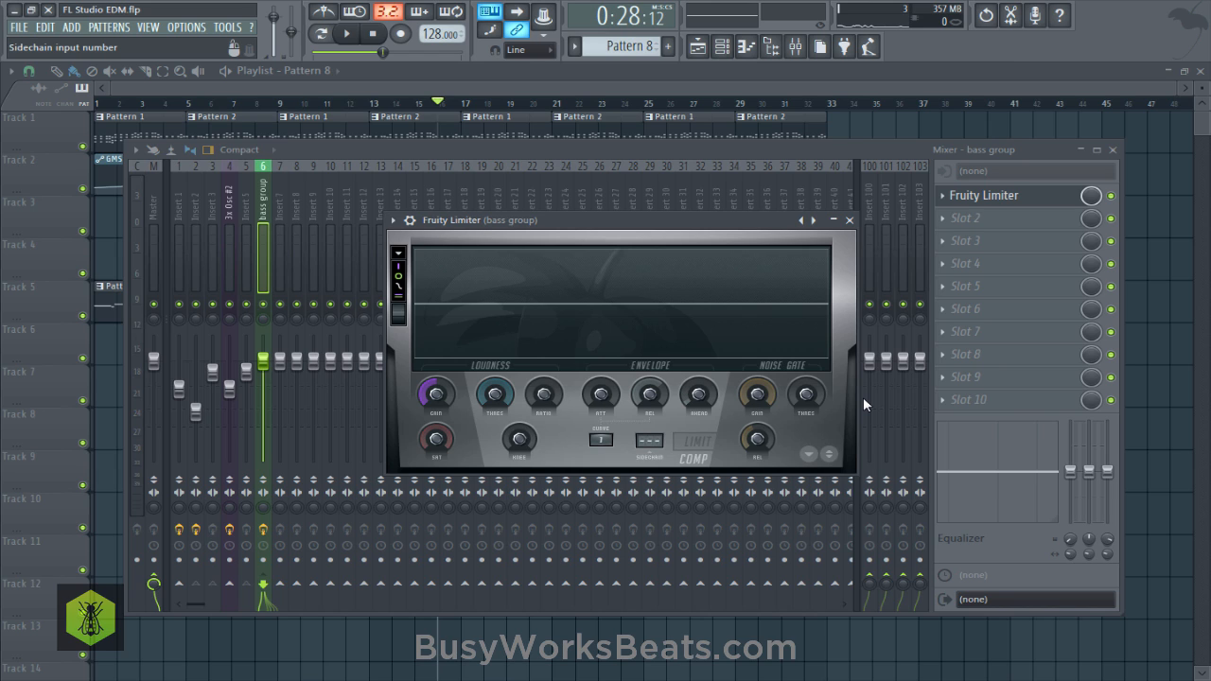
right_click(652, 442)
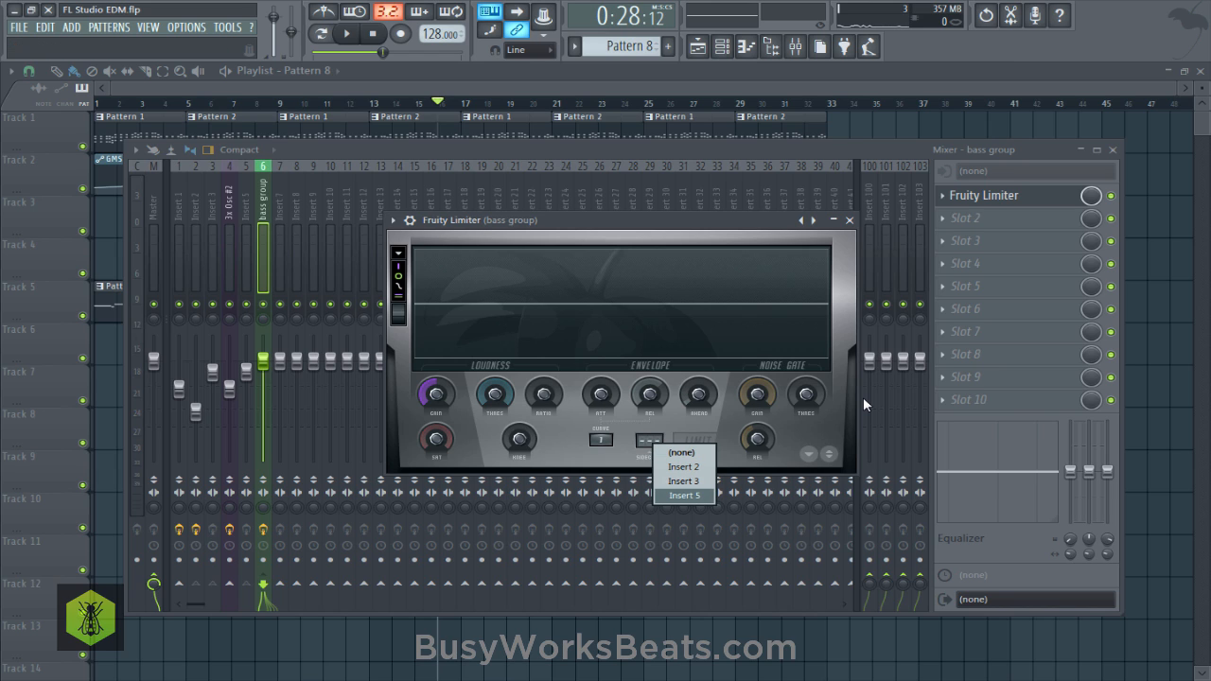
left_click(684, 495)
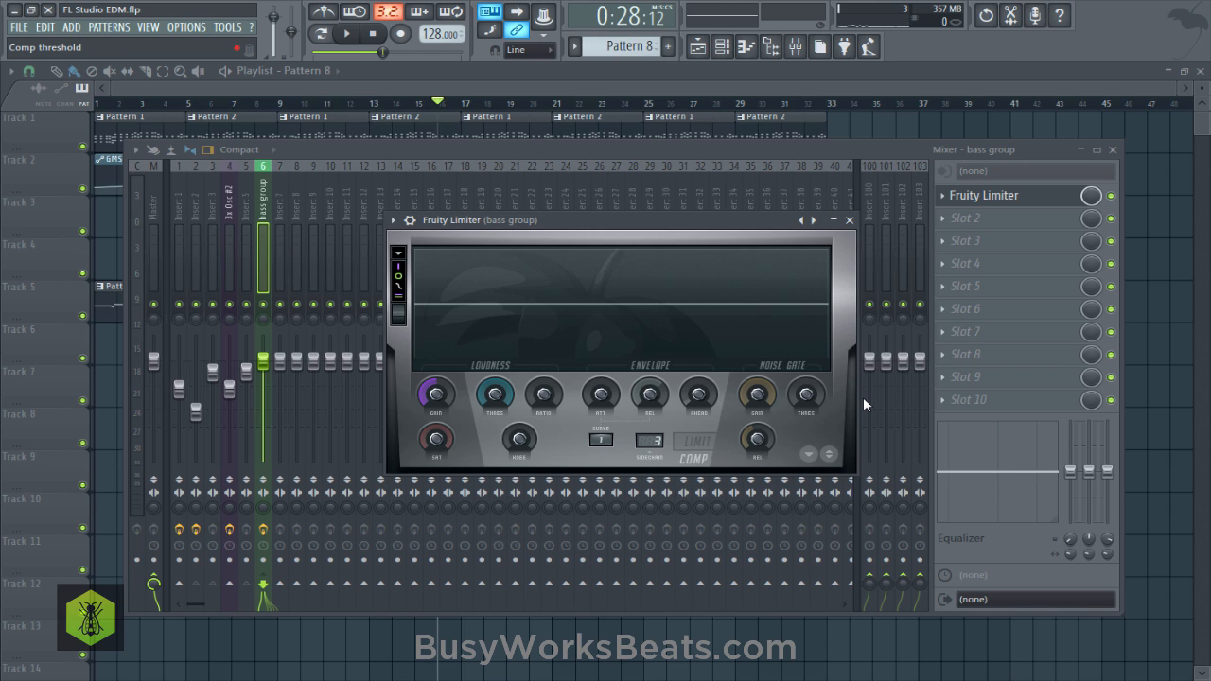
Lower the compressor's threshold and raise its ratio in Fruity Limiter, audition the kick ducking the bass, and save the project.
left_click_drag(494, 394, 495, 492)
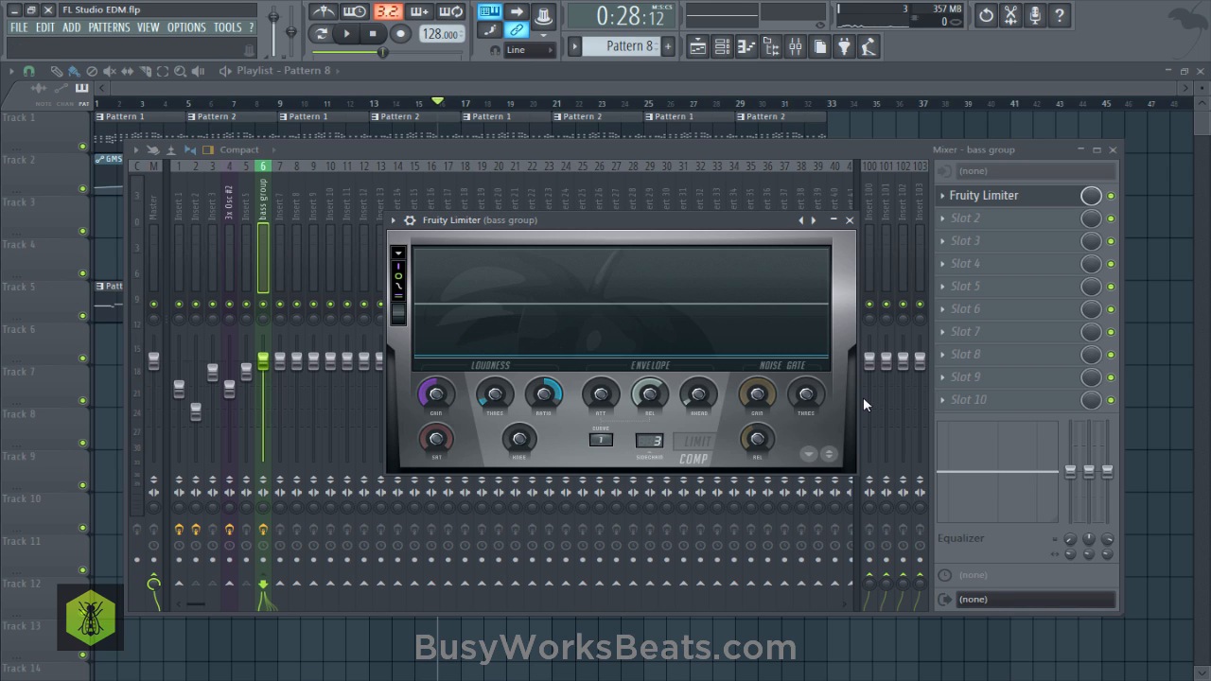
key("ctrl+s")
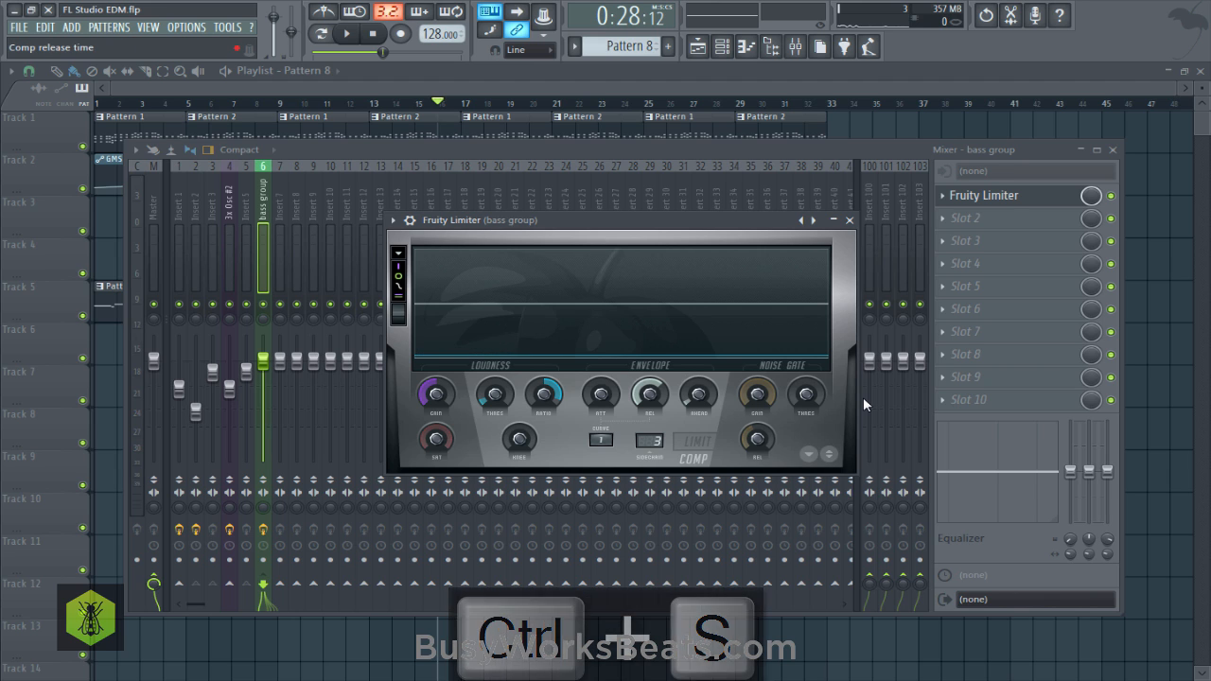
key("space")
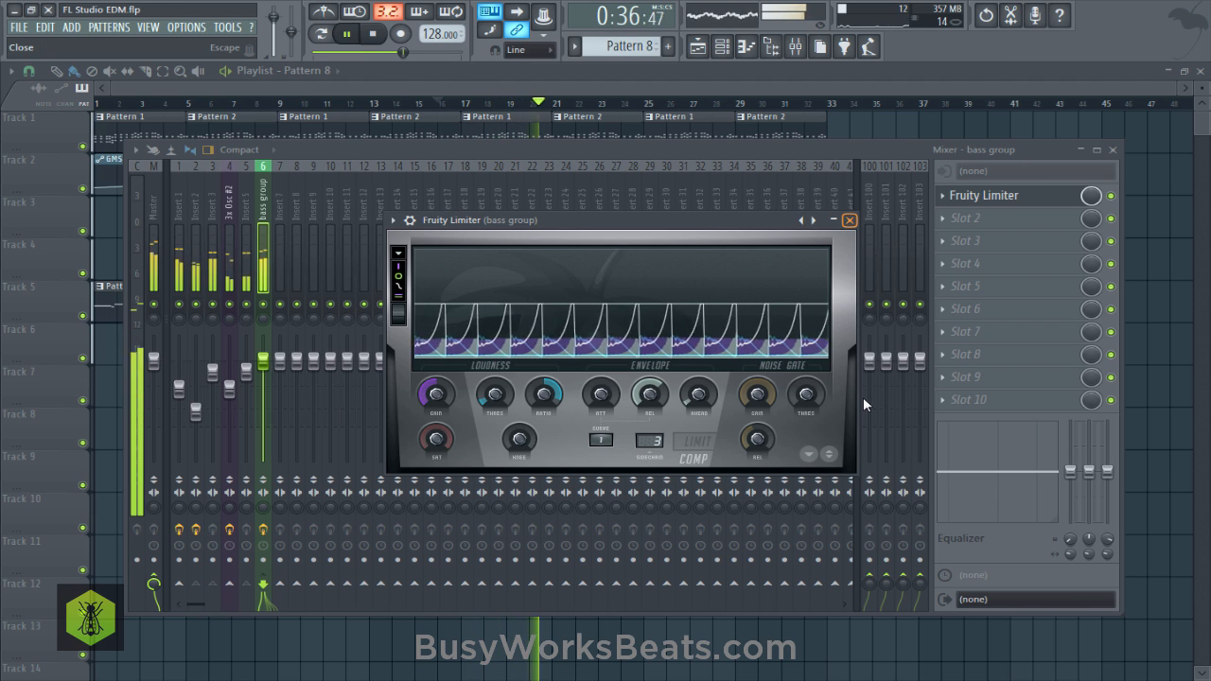
key("Escape")
key("Escape")
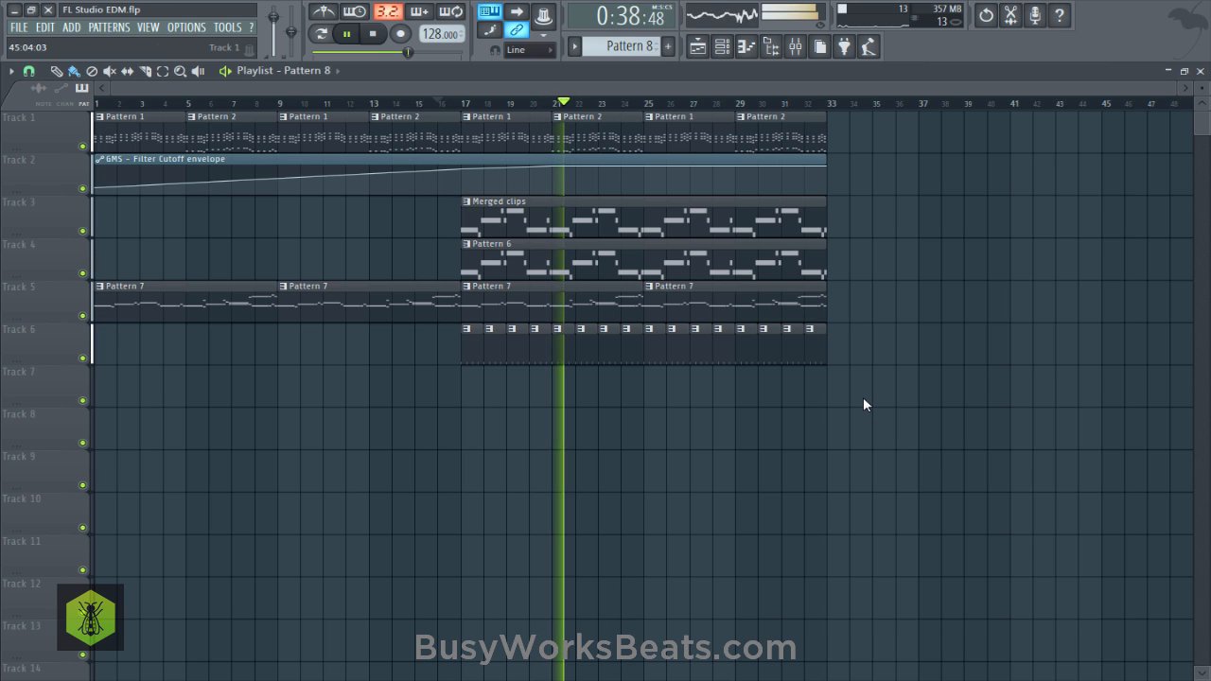
key("ctrl+s")
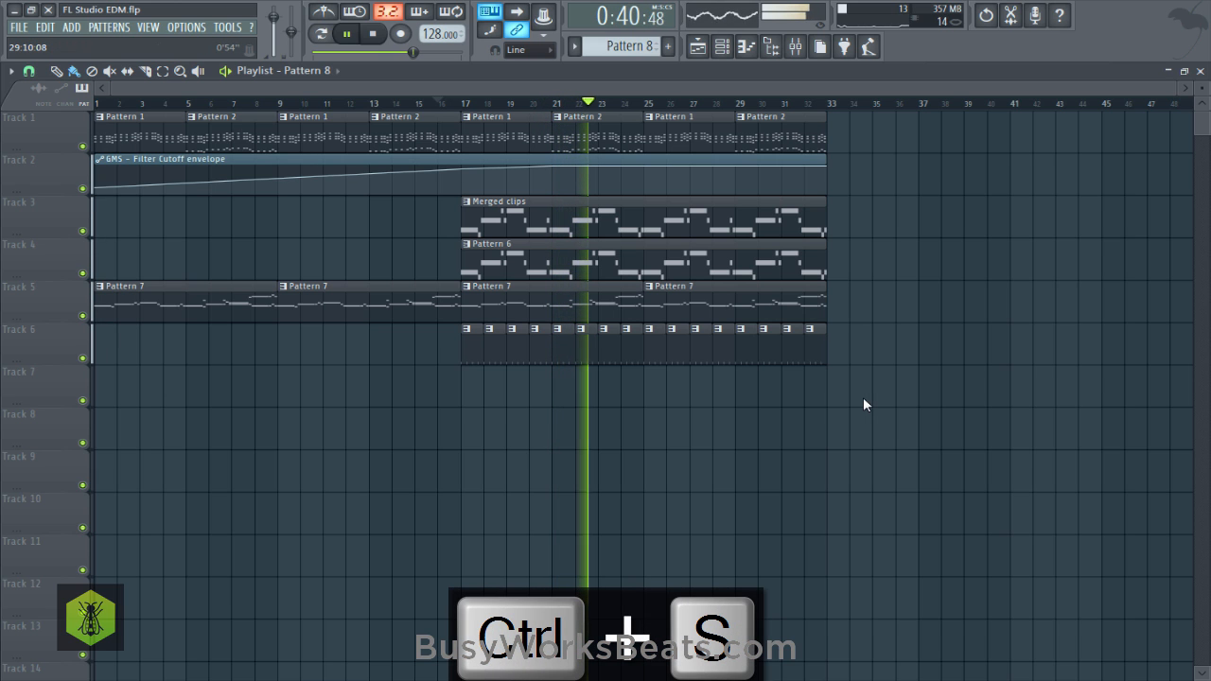
Open the channel rack, create Pattern 9, and stop playback.
key("F6")
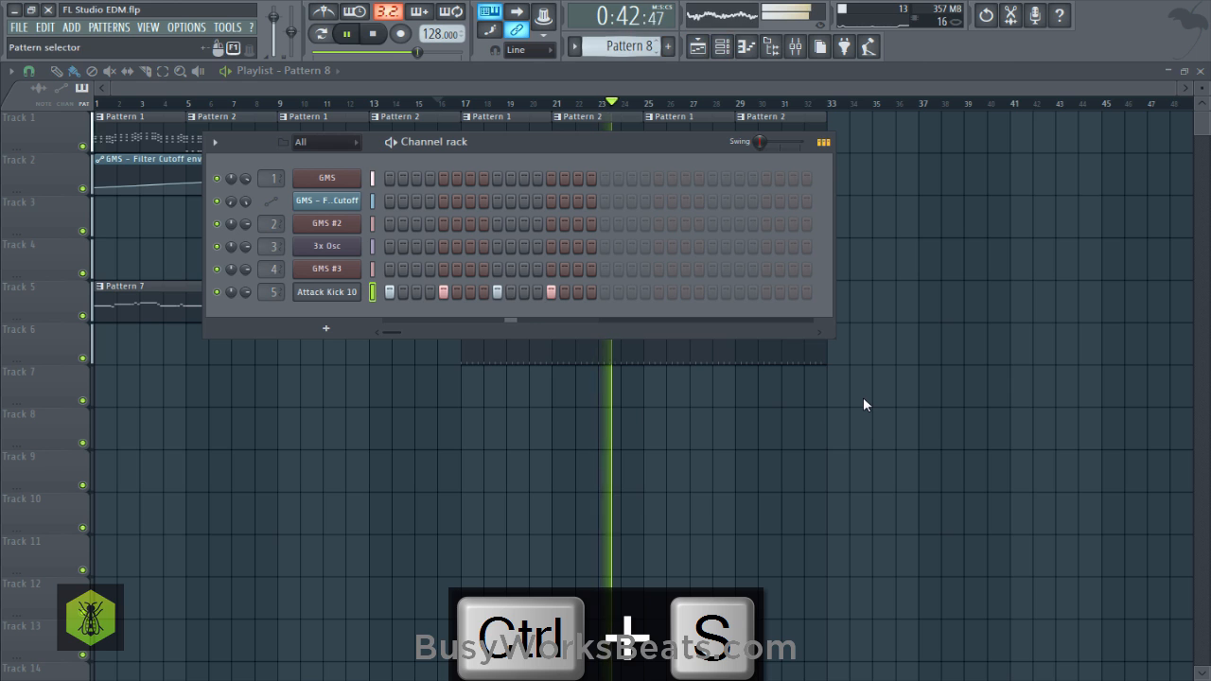
key("F4")
key("space")
Show the browser, open the Snares folder in Drums (ModeAudio) in place of Kicks, and start song playback.
key("alt+F8")
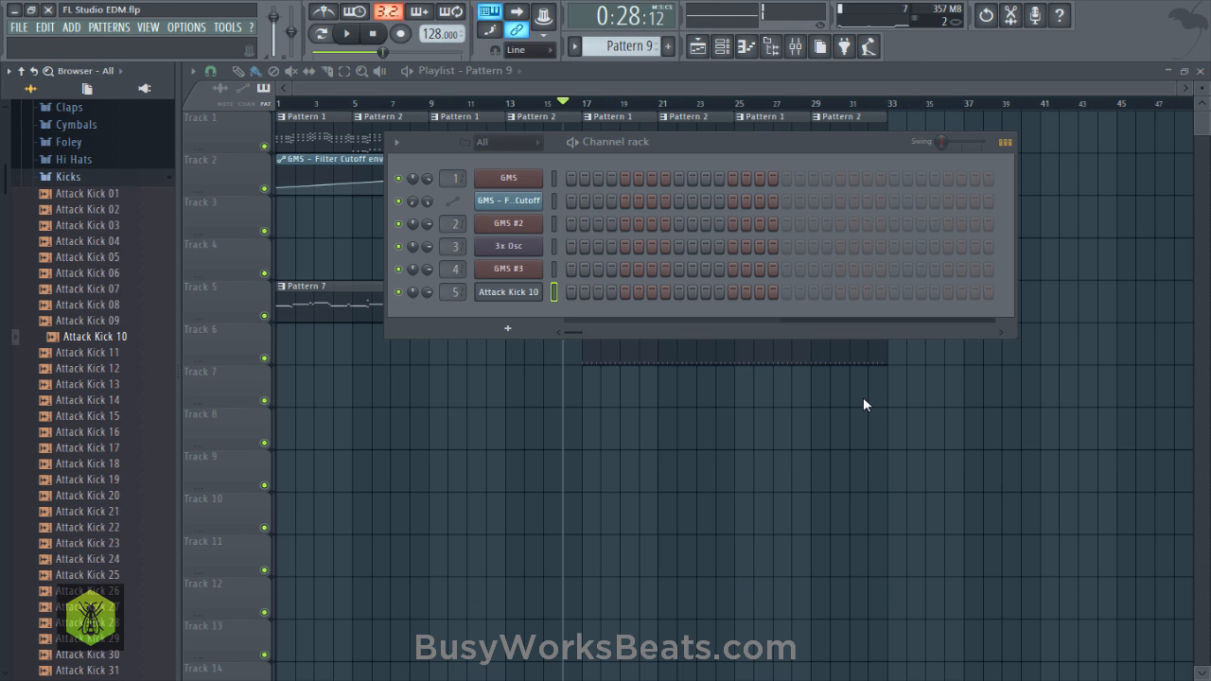
key("Left")
key("Down")
key("Down")
key("Down")
key("Down")
key("Down")
key("Right")
key("space")
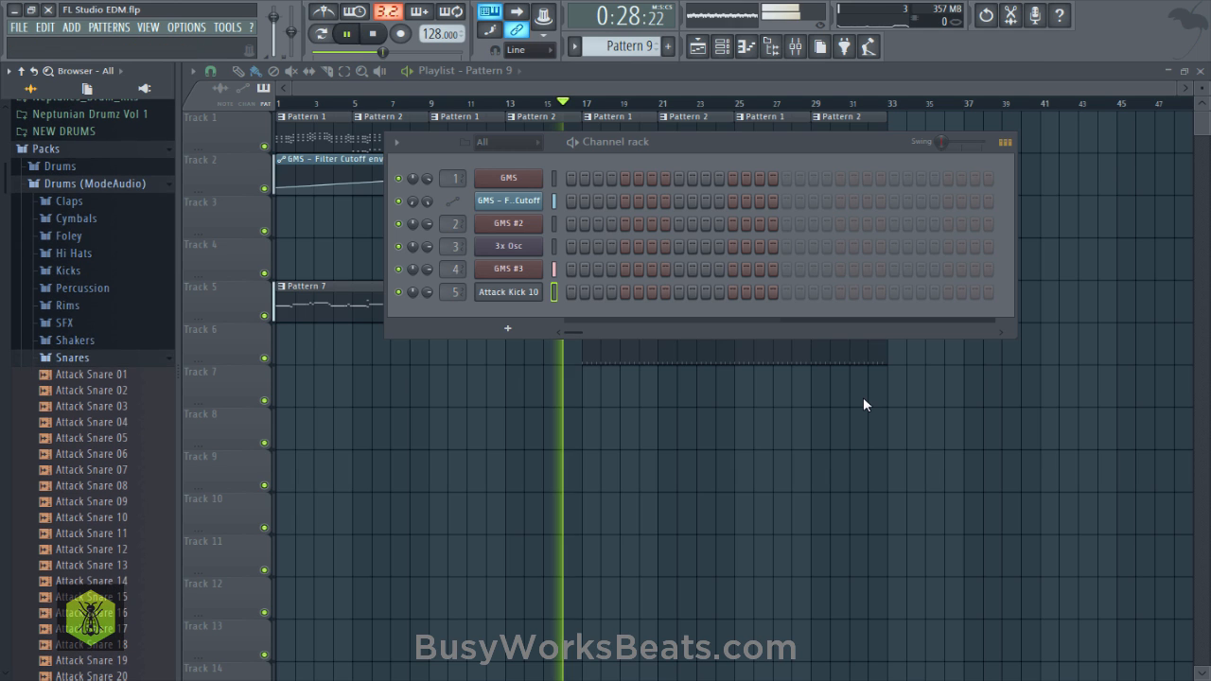
Audition Attack Snare 01 and Attack Snare 02 from the Snares folder, and open Attack Snare 02 in a new channel.
key("Down")
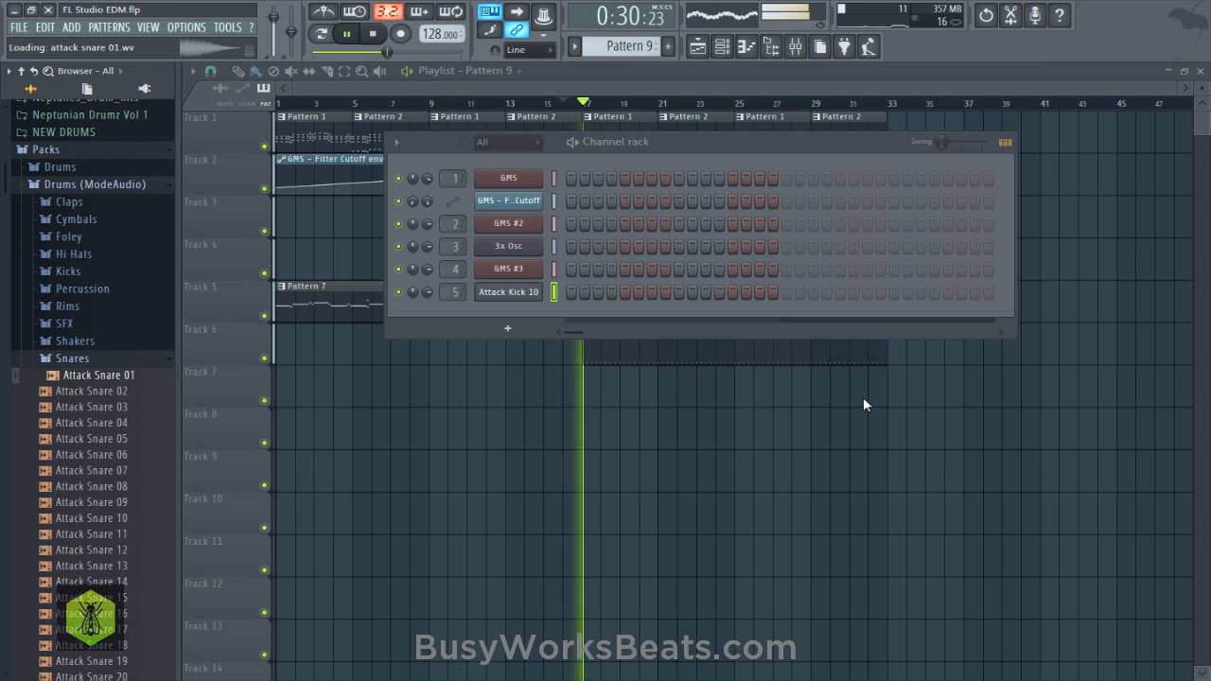
key("Down")
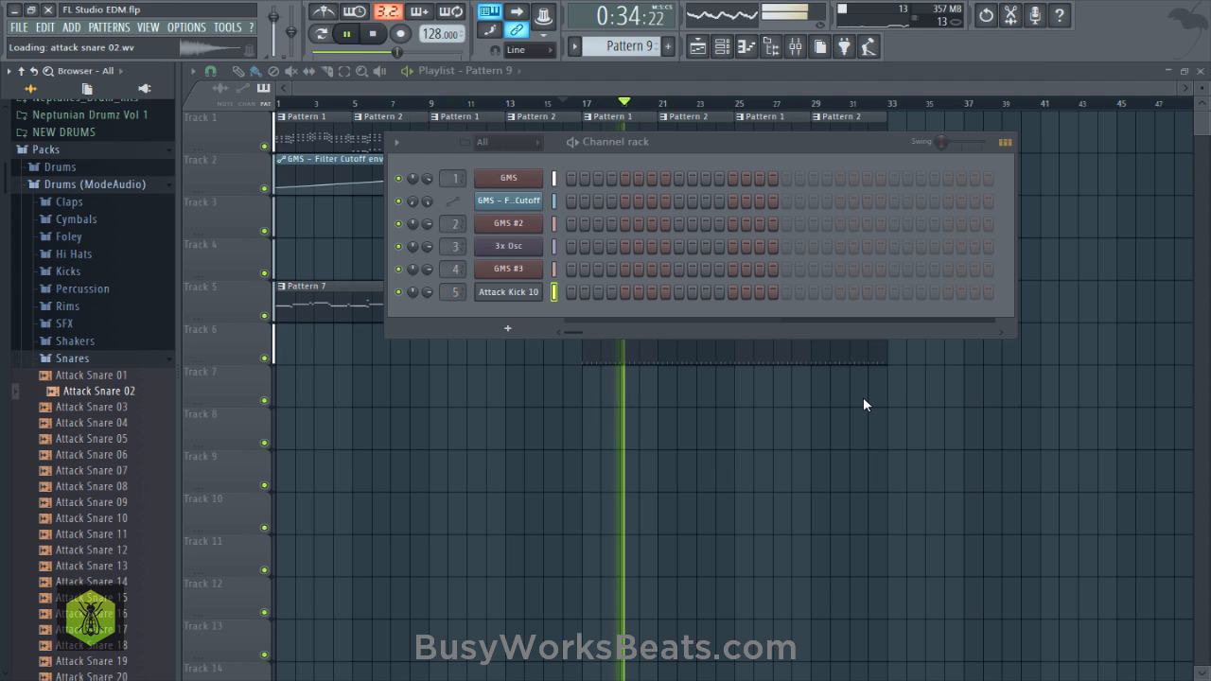
key("space")
key("Return")
key("Down")
key("Down")
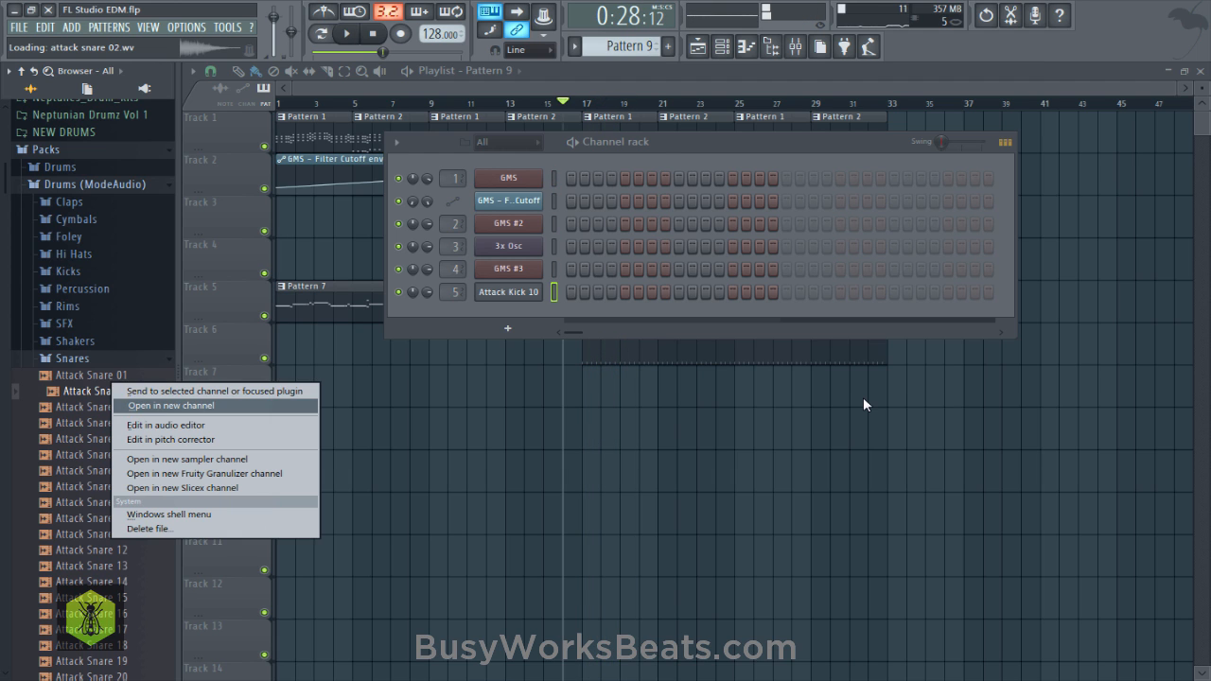
key("Return")
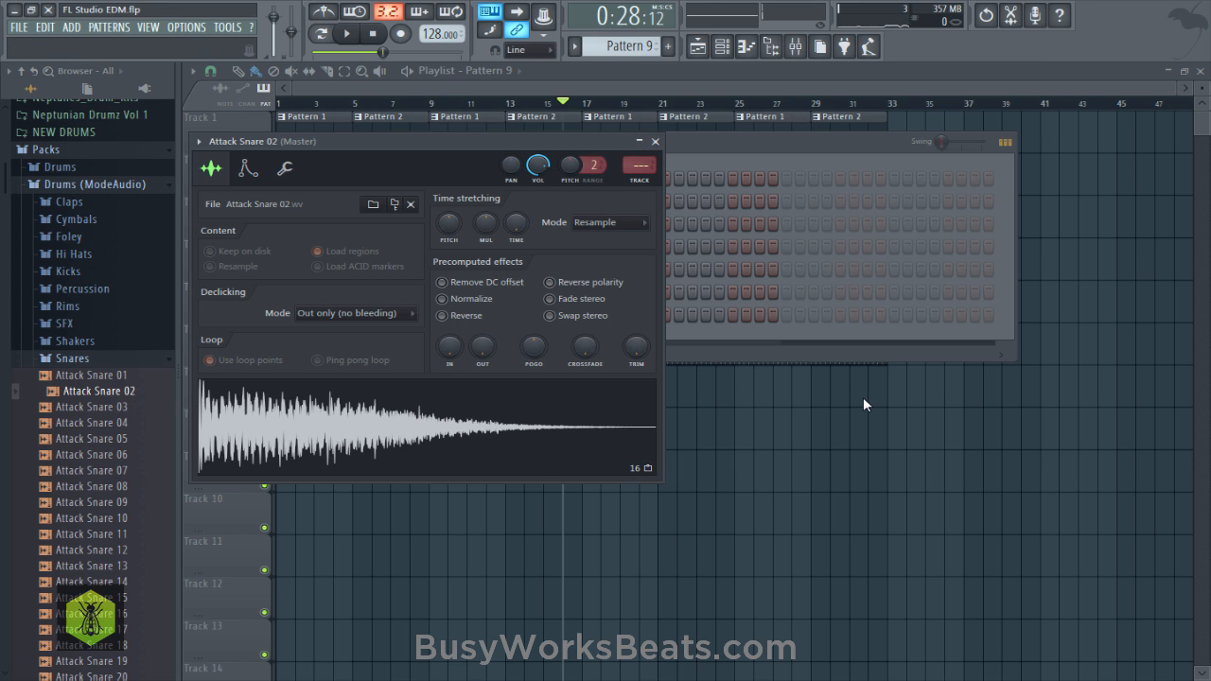
key("Escape")
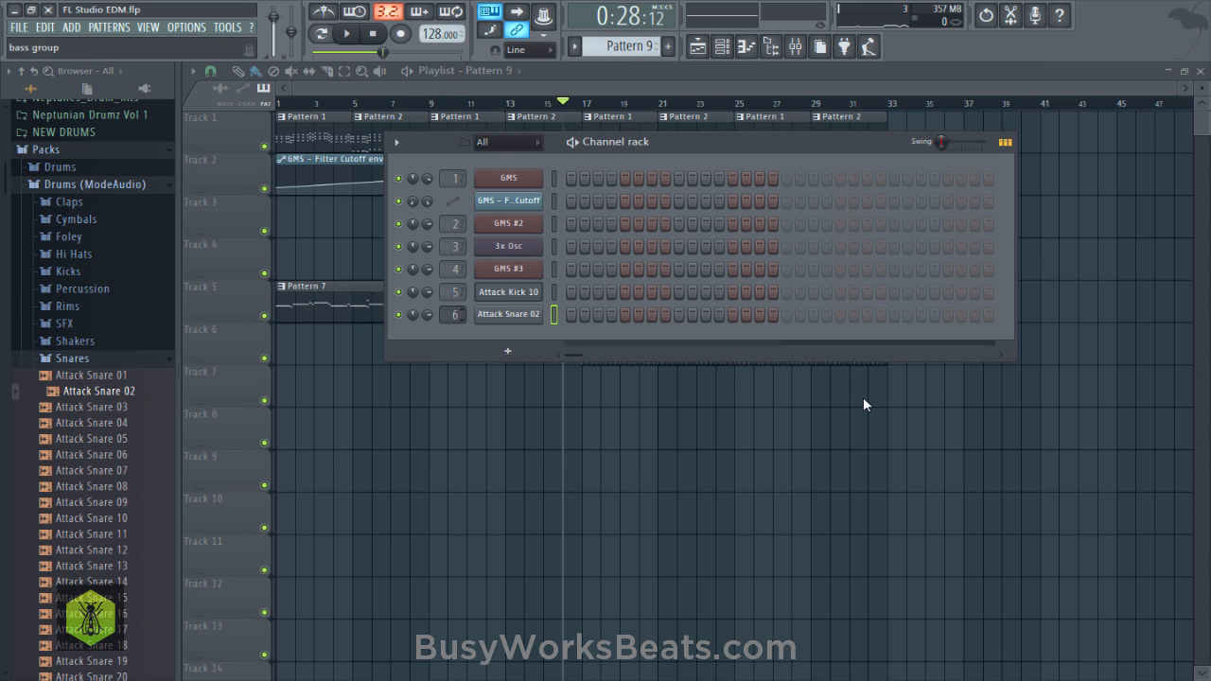
Route Attack Snare 02 to mixer Insert 7 and try a snare hit on step 5 of Pattern 9 during playback.
key("F9")
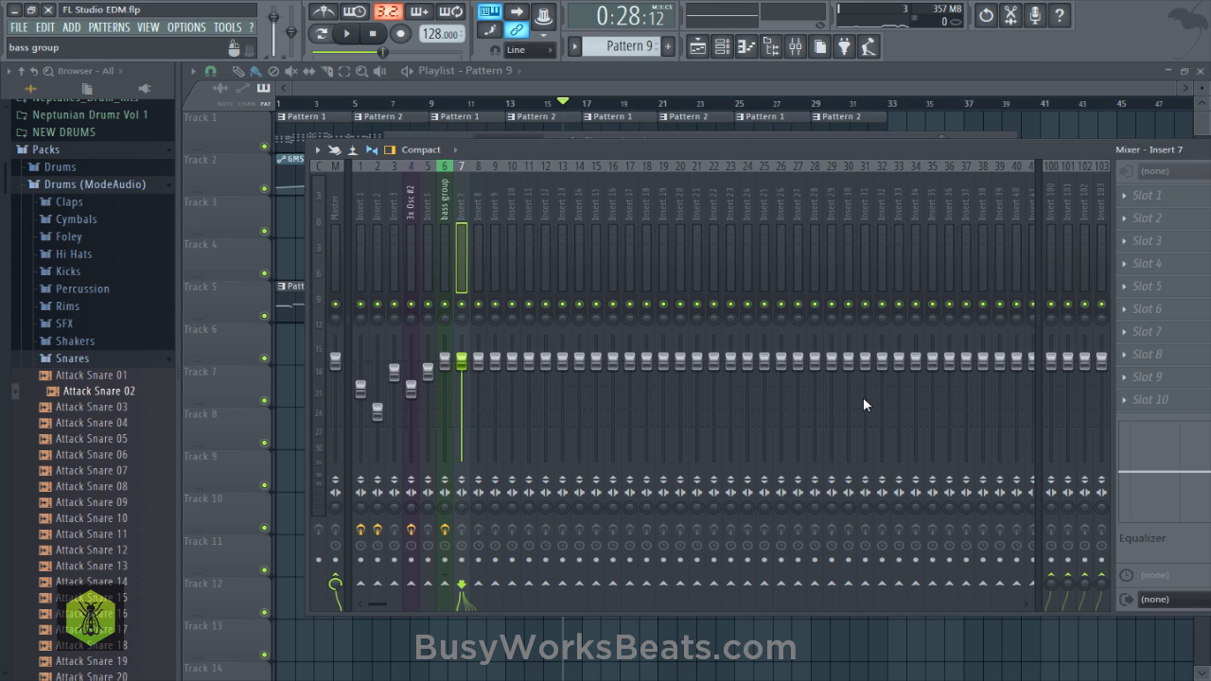
key("space")
key("F6")
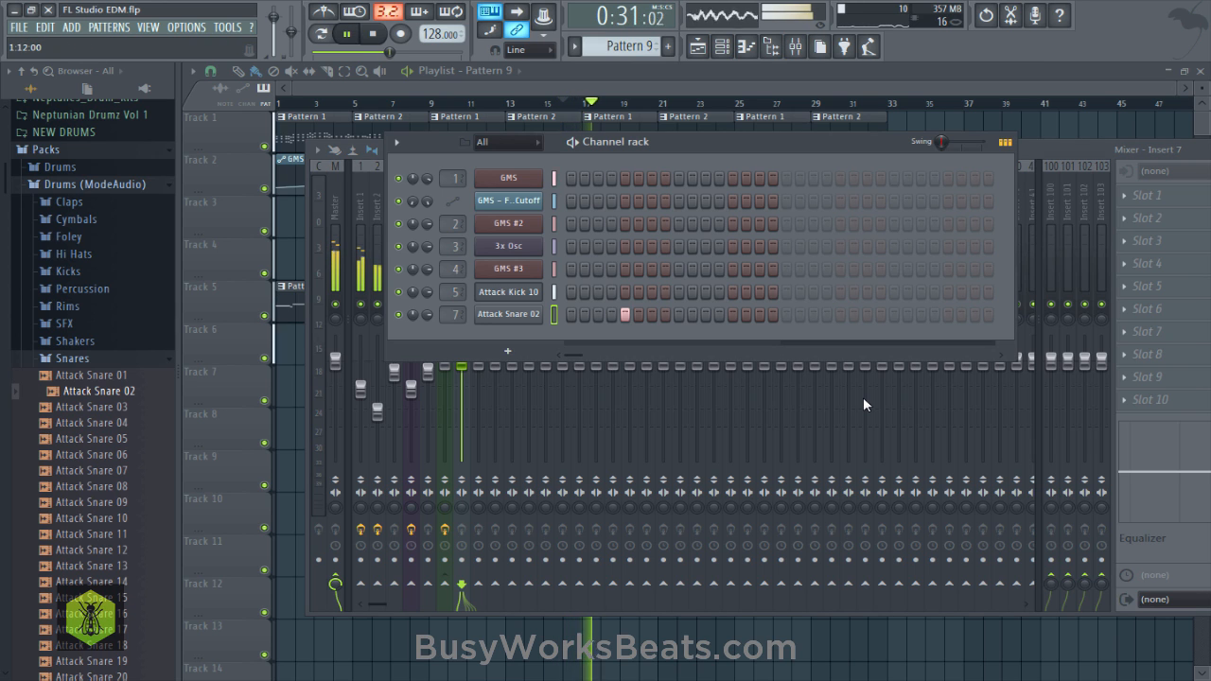
key("space")
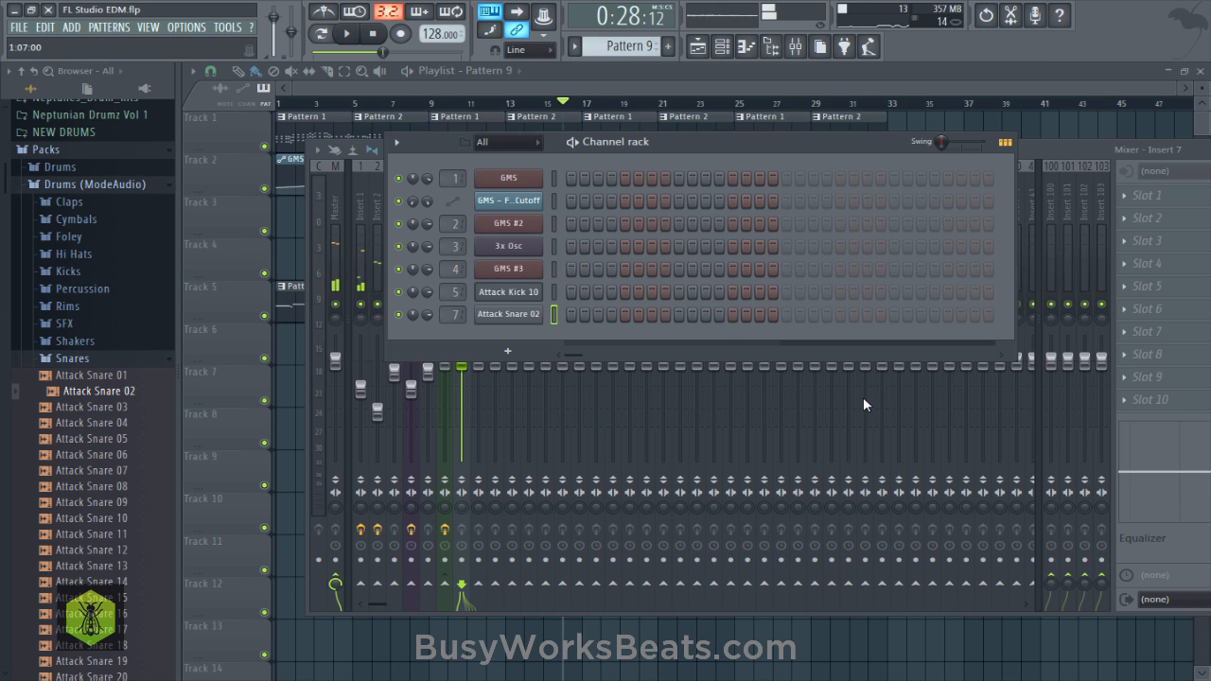
Switch to Pattern 8 and place Attack Snare 02 hits on steps 5 and 13, auditioning them in the song.
key("KP_Subtract")
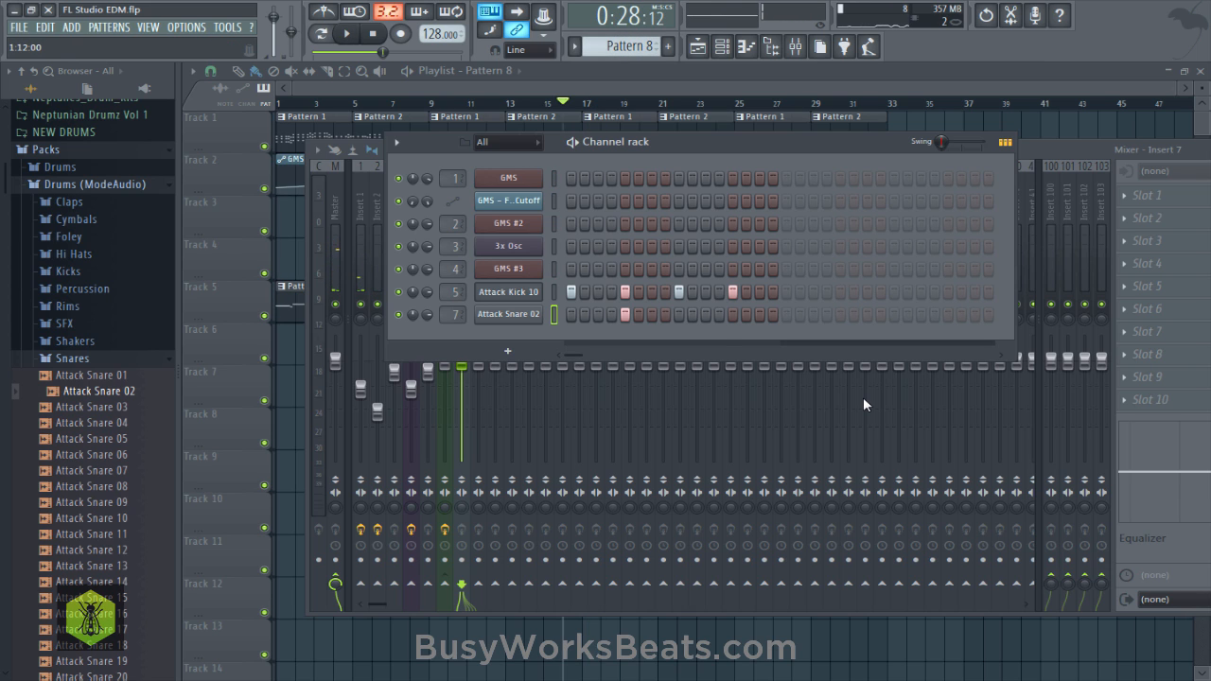
key("F12")
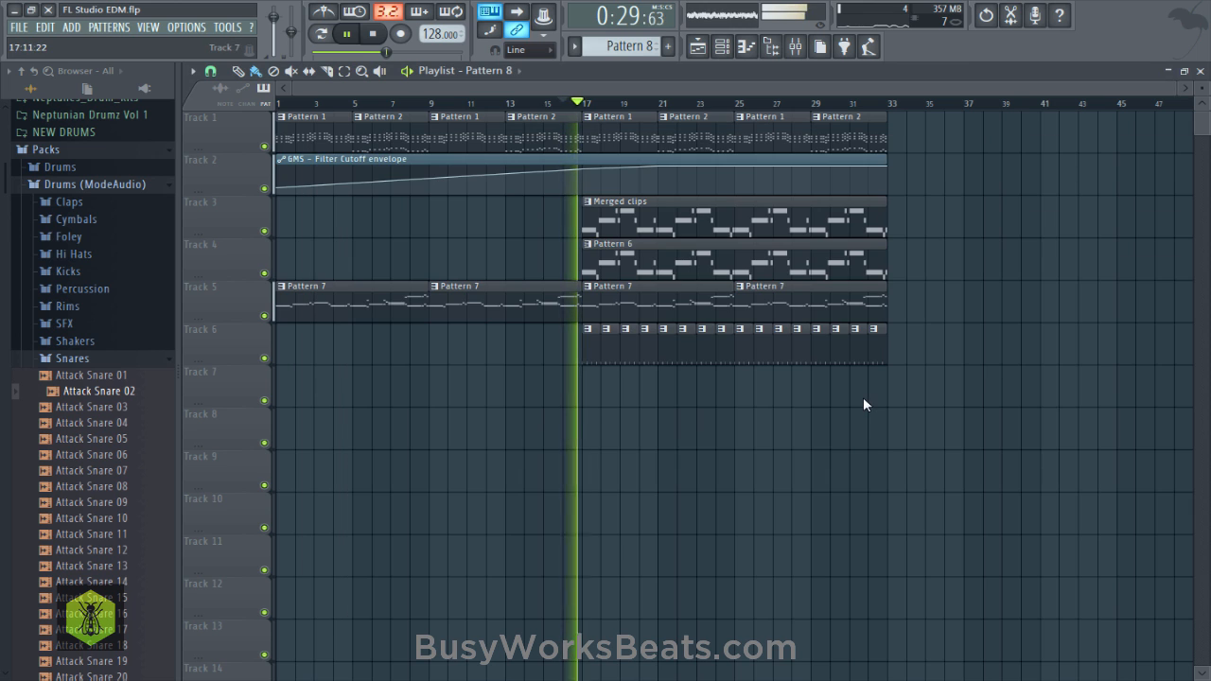
key("F6")
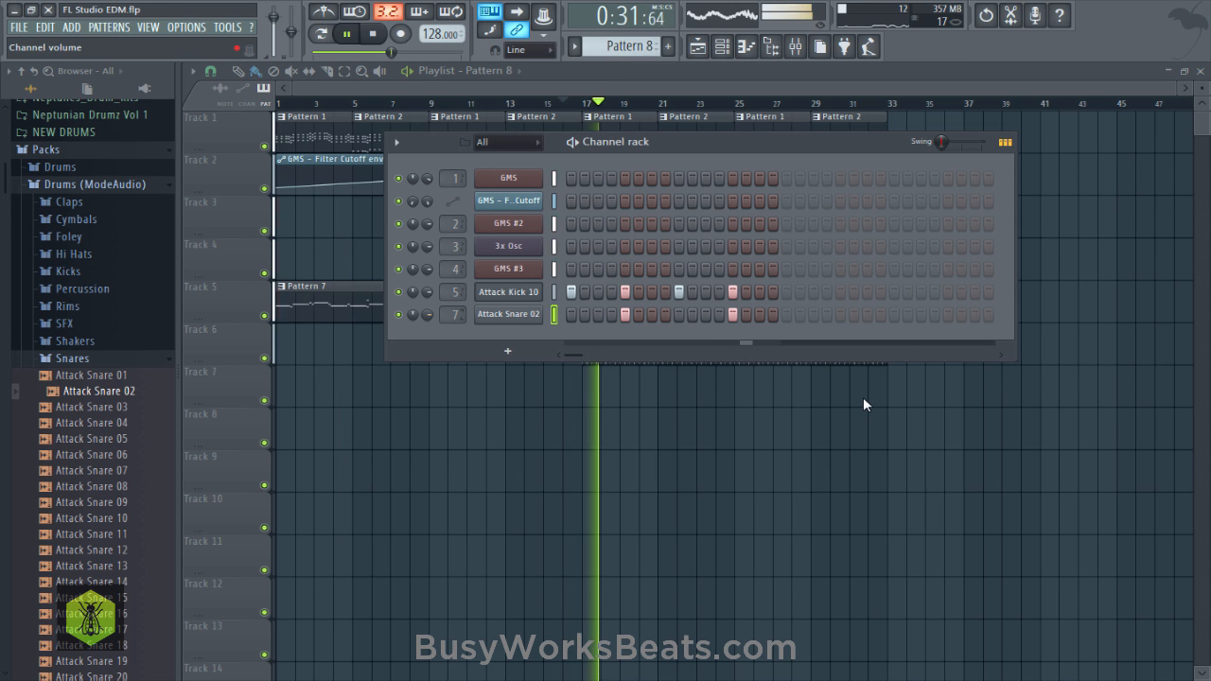
Lower the Attack Snare 02 level on mixer Insert 7 and save the project, checking it against song playback.
left_click(508, 314)
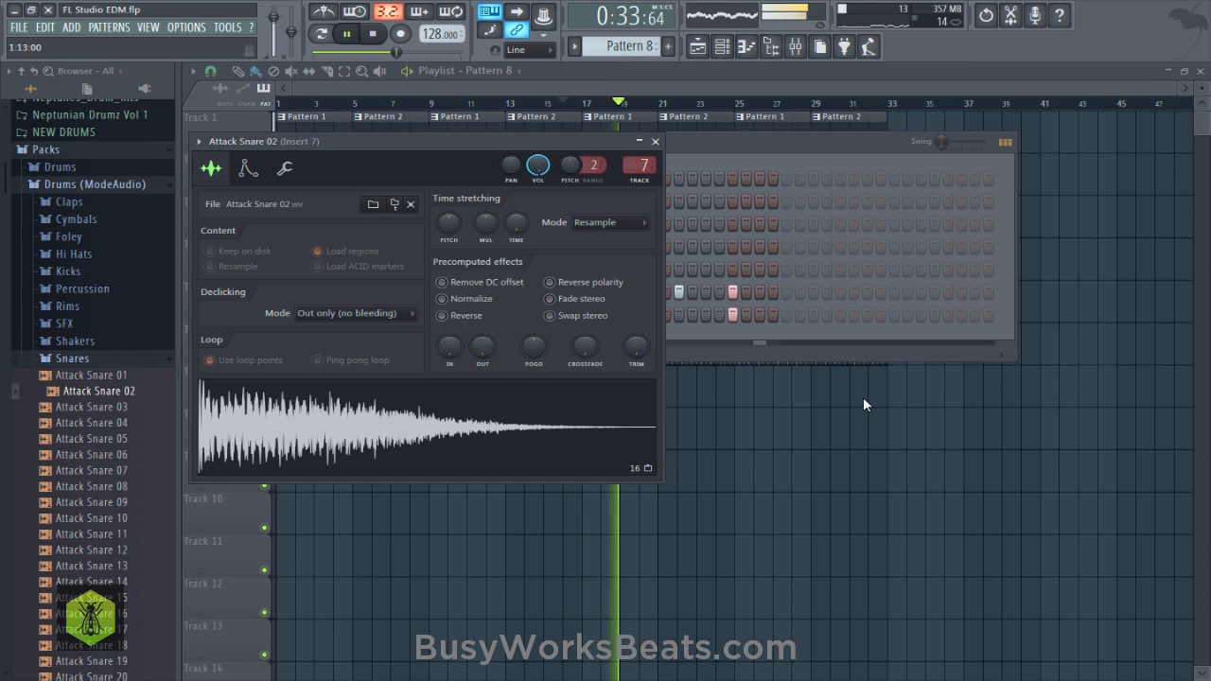
key("space")
key("F9")
key("ctrl+s")
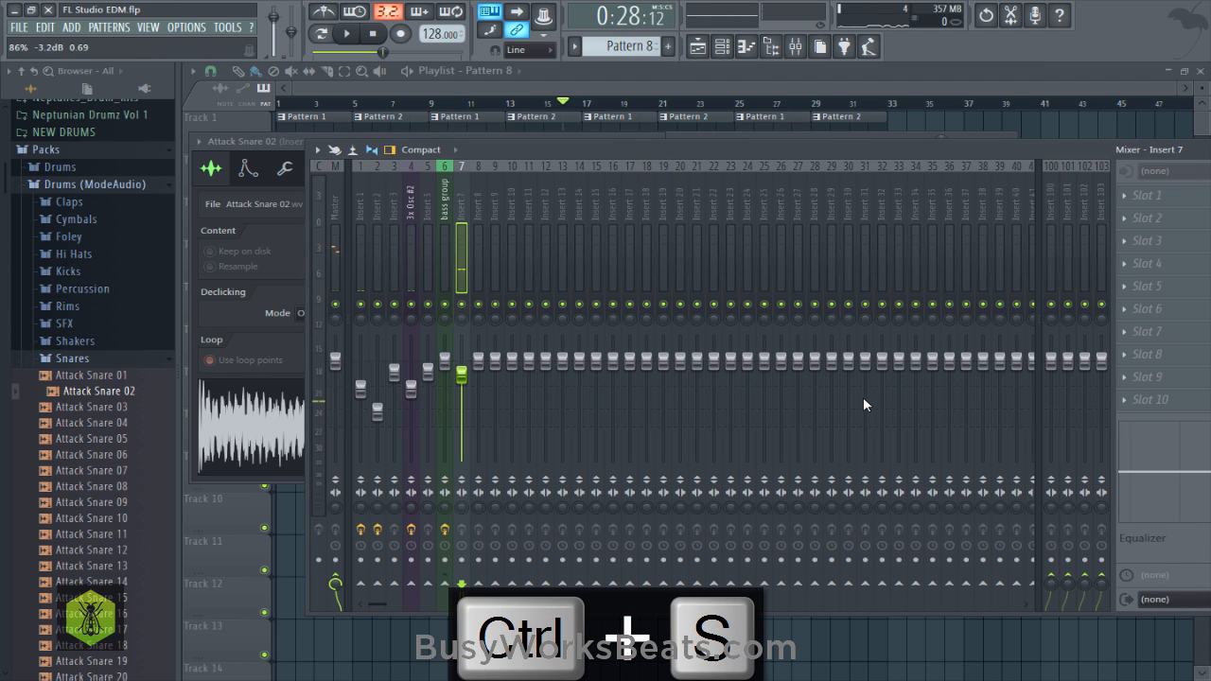
key("space")
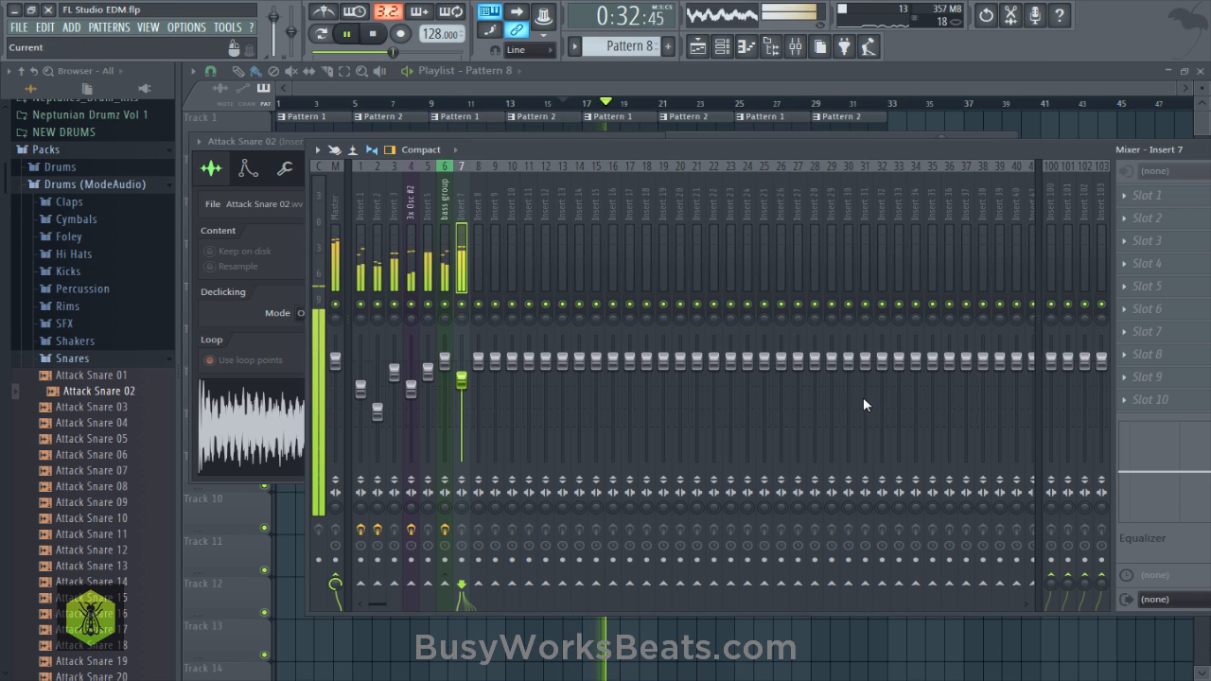
Return to the channel rack and audition Attack Snare 04 and Attack Snare 03 against the playing beat, ending on Attack Snare 03.
key("Tab")
key("Escape")
key("F9")
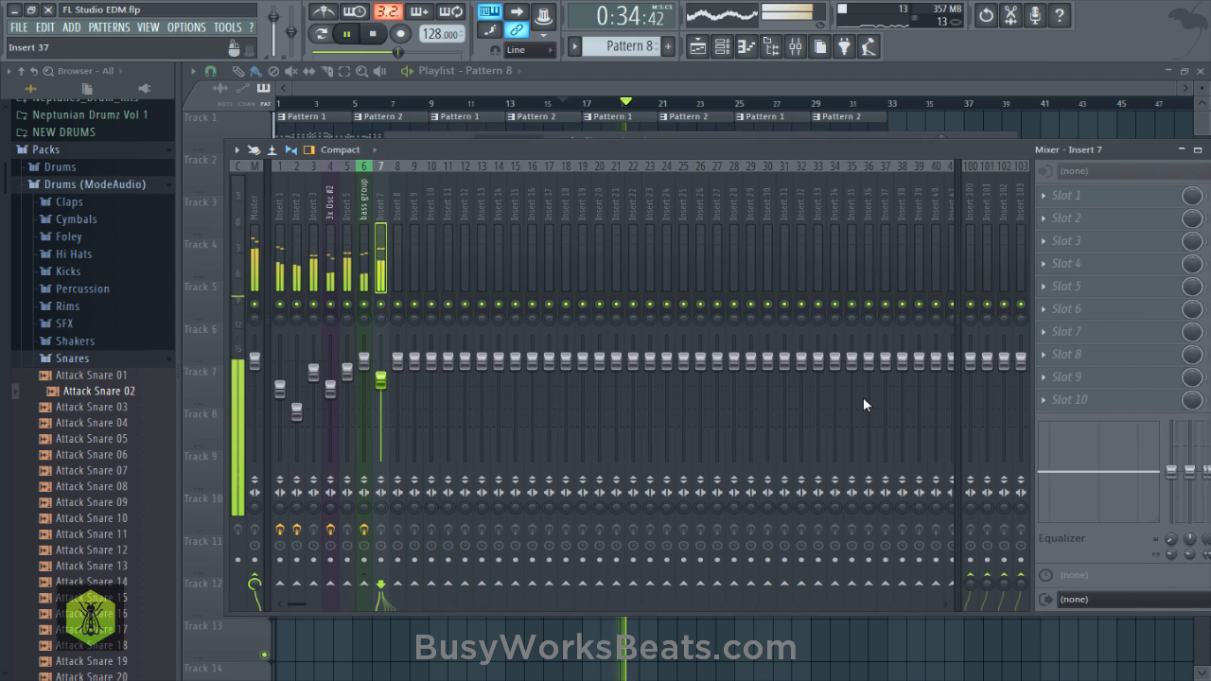
key("F9")
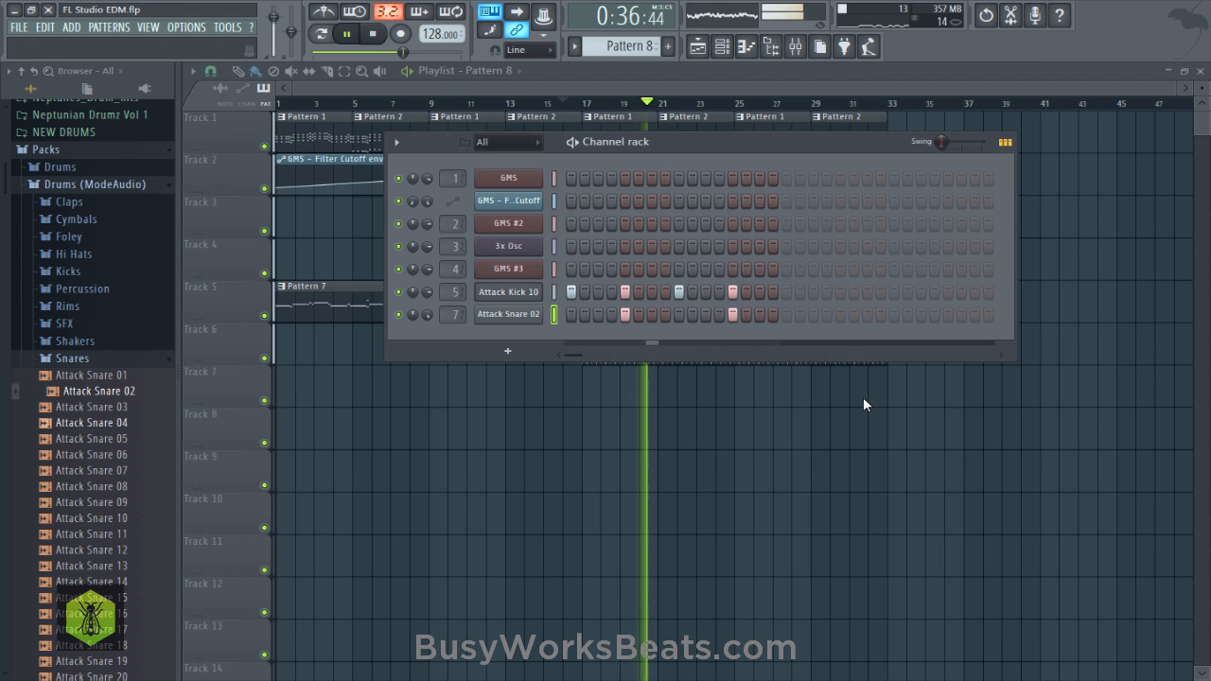
key("Down")
key("Down")
key("Down")
key("Up")
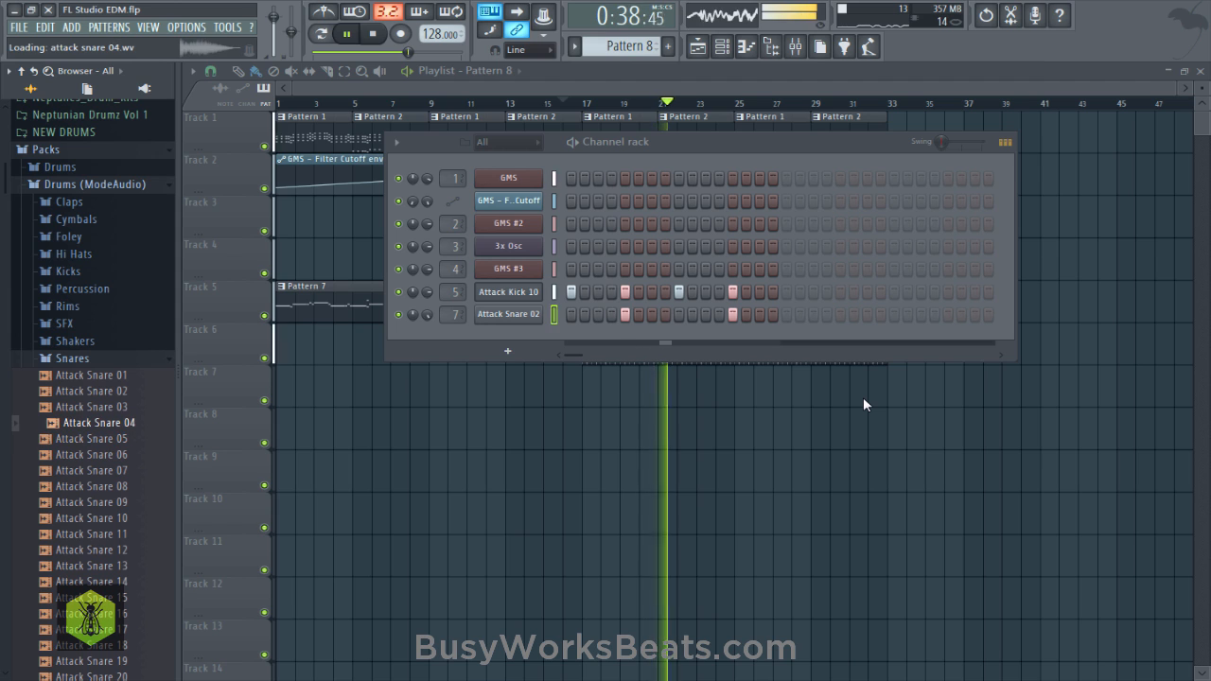
key("Up")
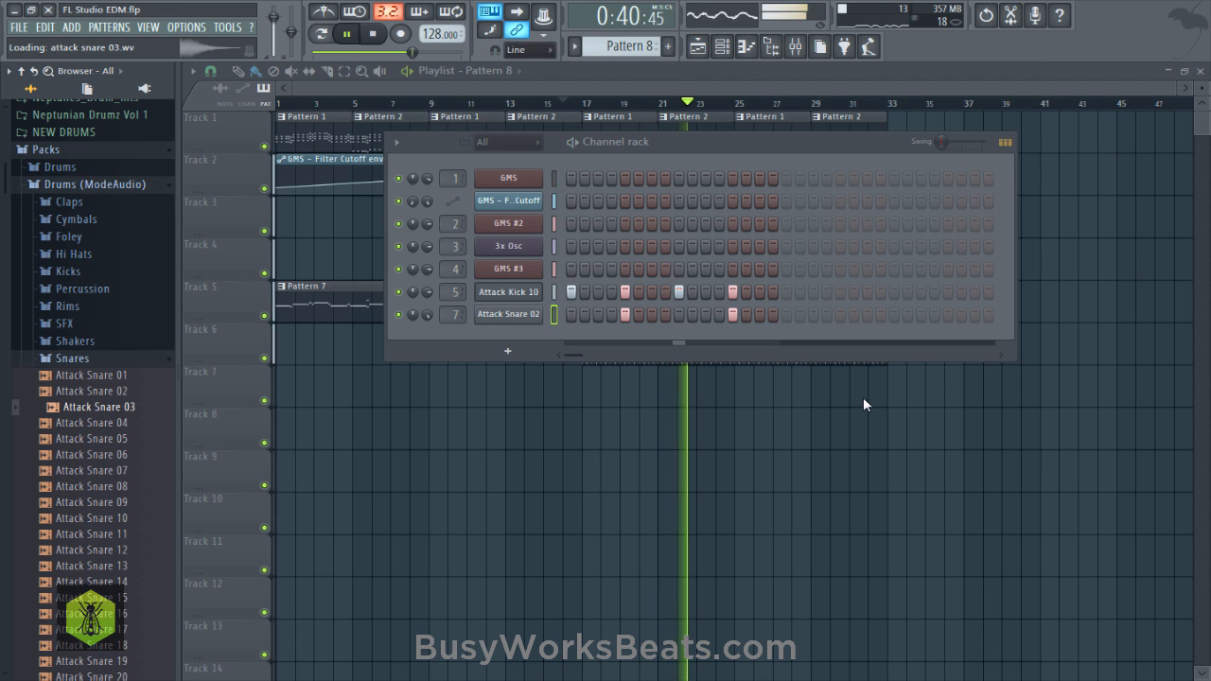
key("space")
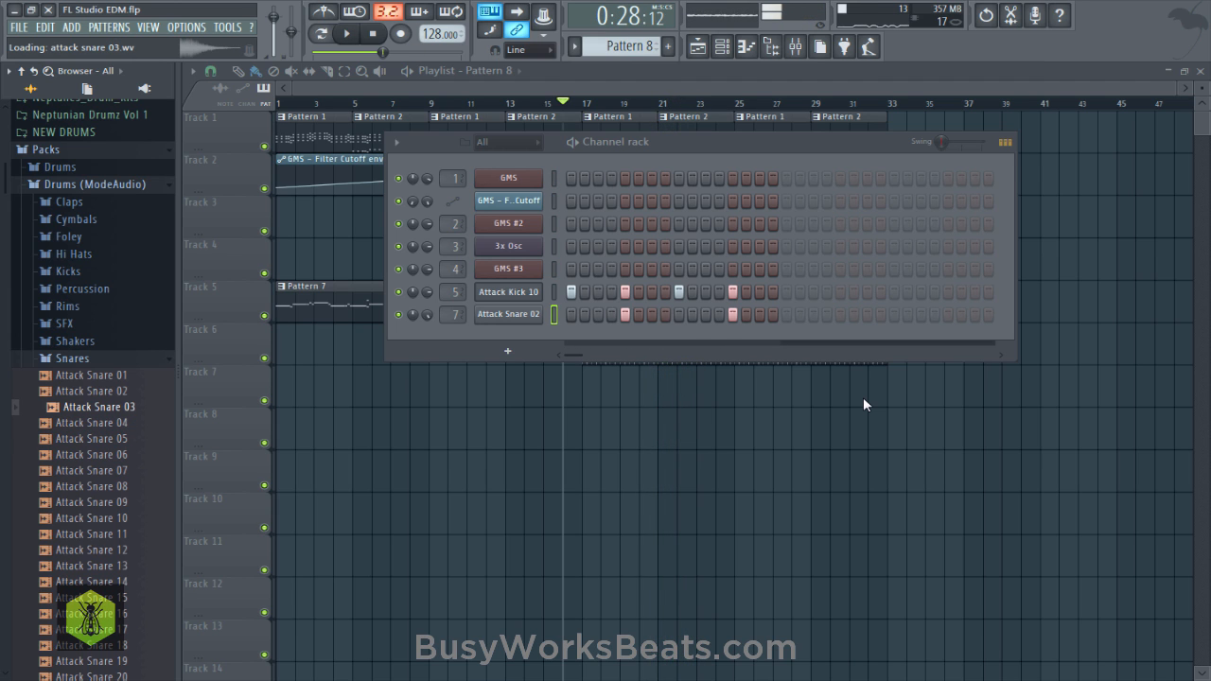
Open Attack Snare 03 in a new channel routed to Insert 8 and place its hits on steps 5 and 13 of Pattern 8.
key("Return")
key("Down")
key("Down")
key("Return")
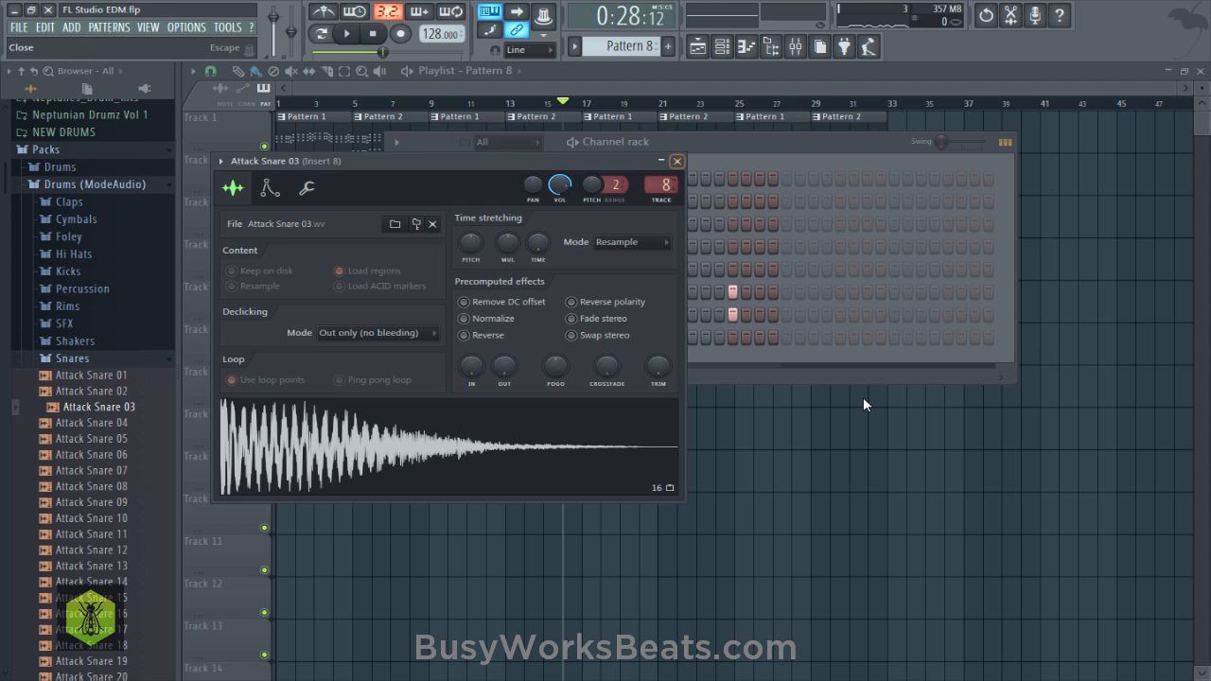
key("Escape")
key("space")
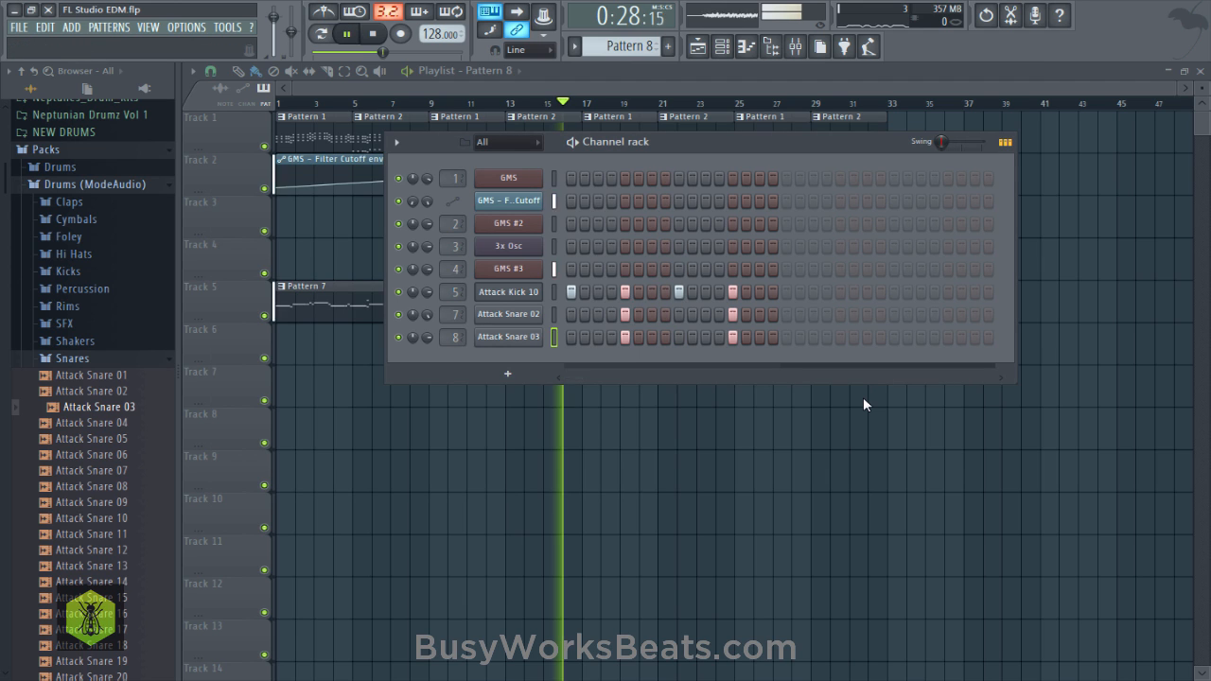
Hide the channel rack, save the project, and show the mixer with playback stopped.
key("F6")
key("ctrl+s")
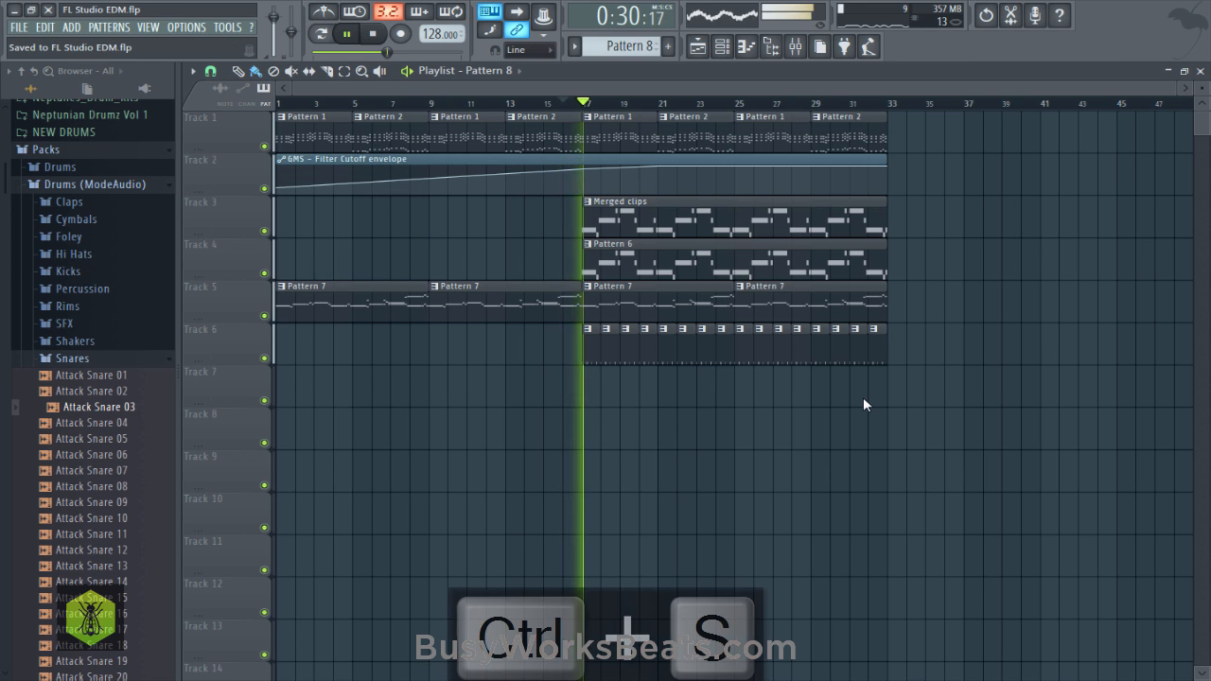
key("F9")
key("space")
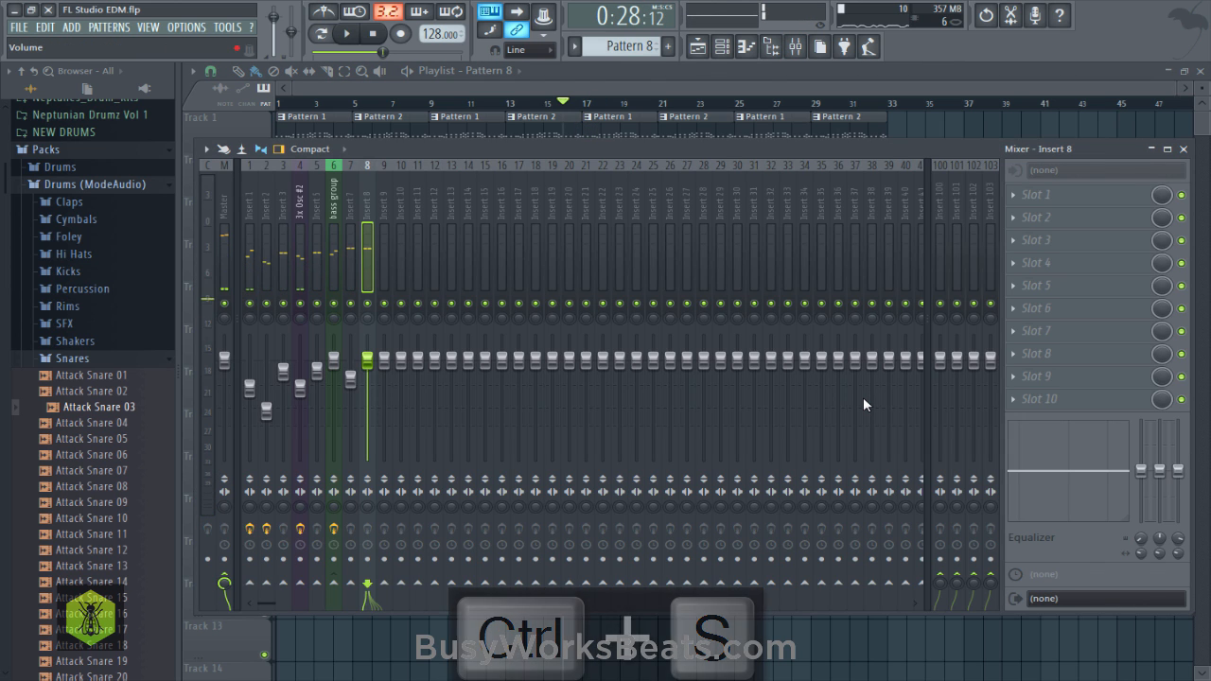
Lower the faders of mixer Inserts 1 through 9 together, bringing Insert 9 to about -4.6 dB, and save the project during playback.
left_click(224, 250)
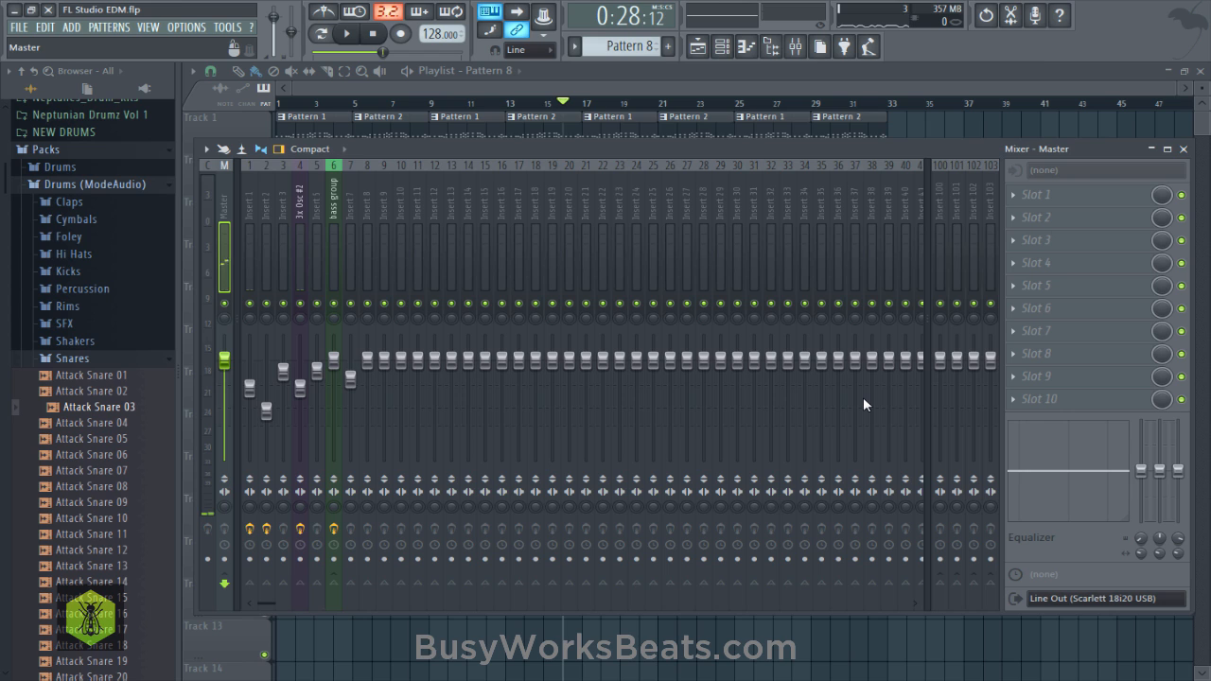
left_click(317, 250)
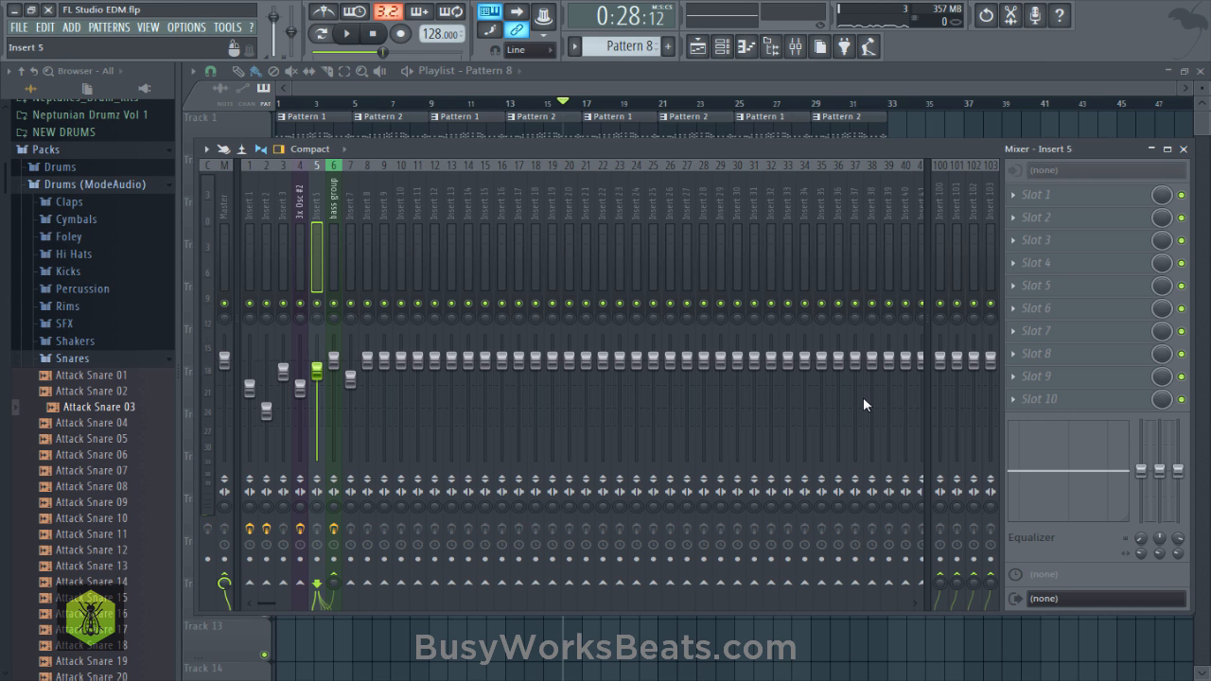
key("ctrl+s")
left_click(333, 251)
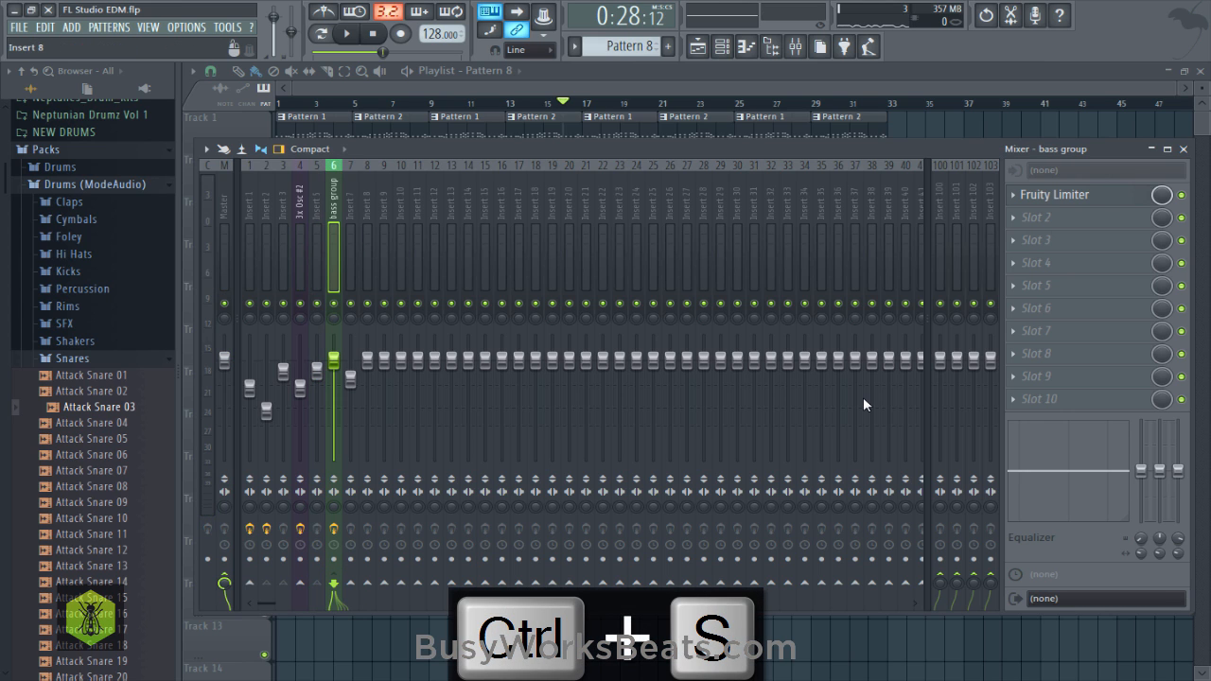
left_click(367, 250)
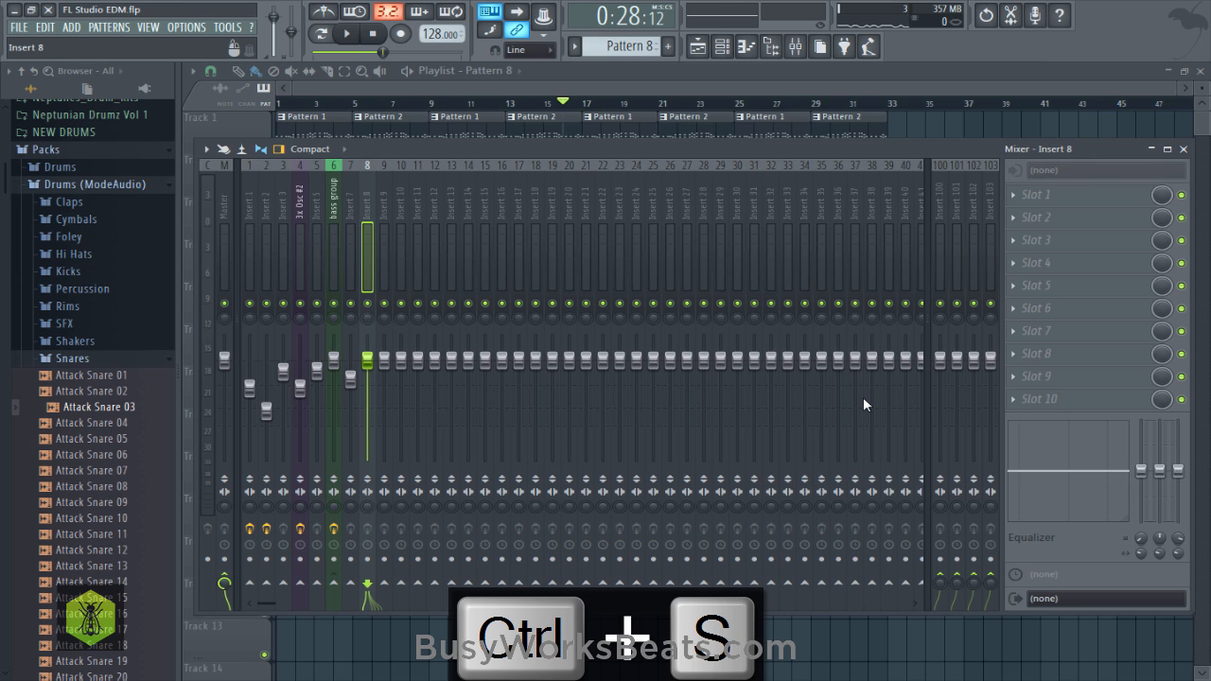
left_click_drag(250, 251, 367, 251)
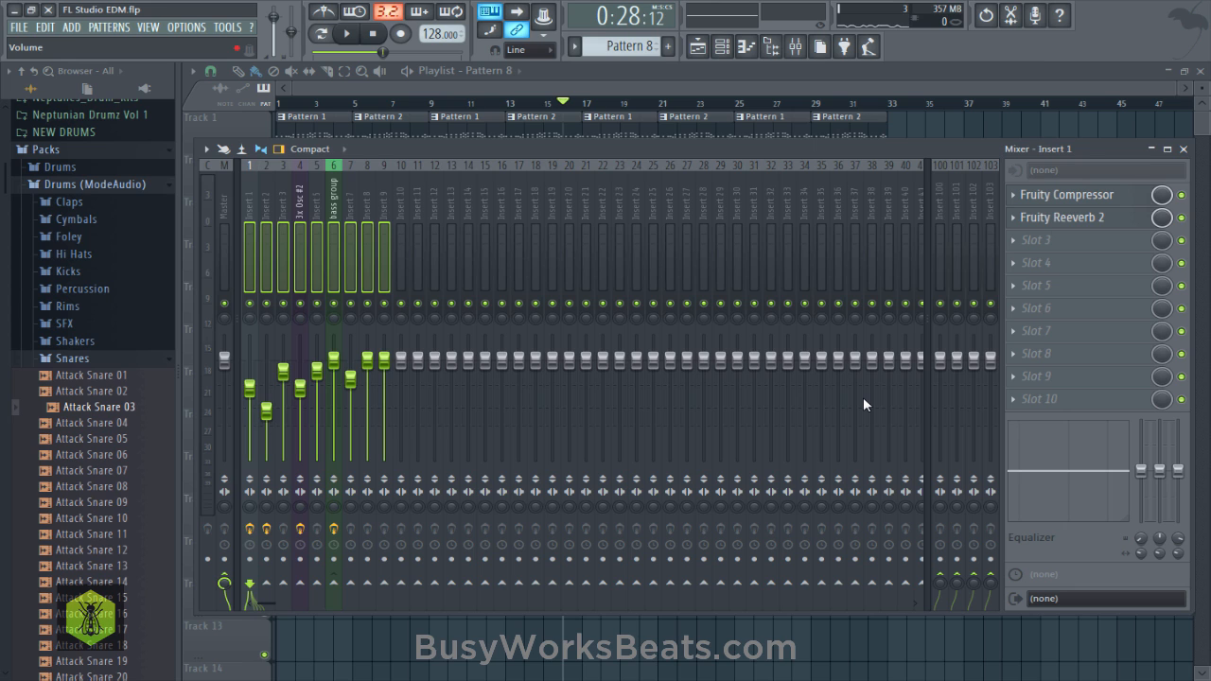
left_click_drag(384, 361, 384, 380)
key("space")
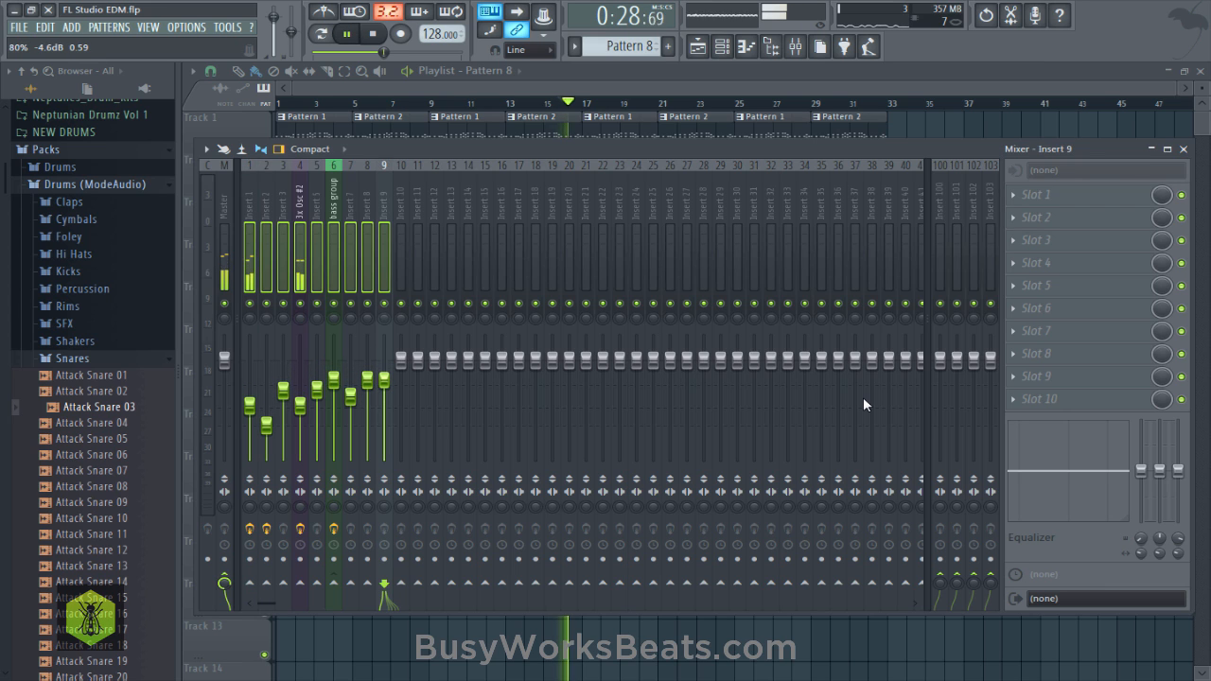
left_click(266, 251)
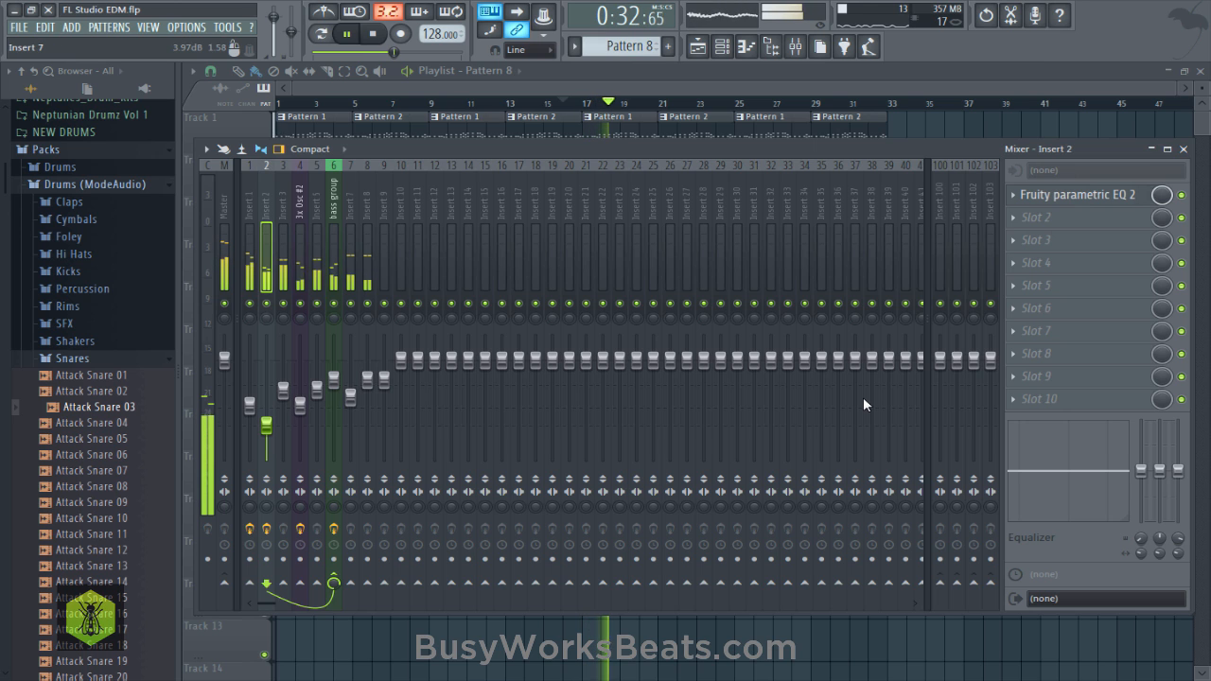
key("ctrl+s")
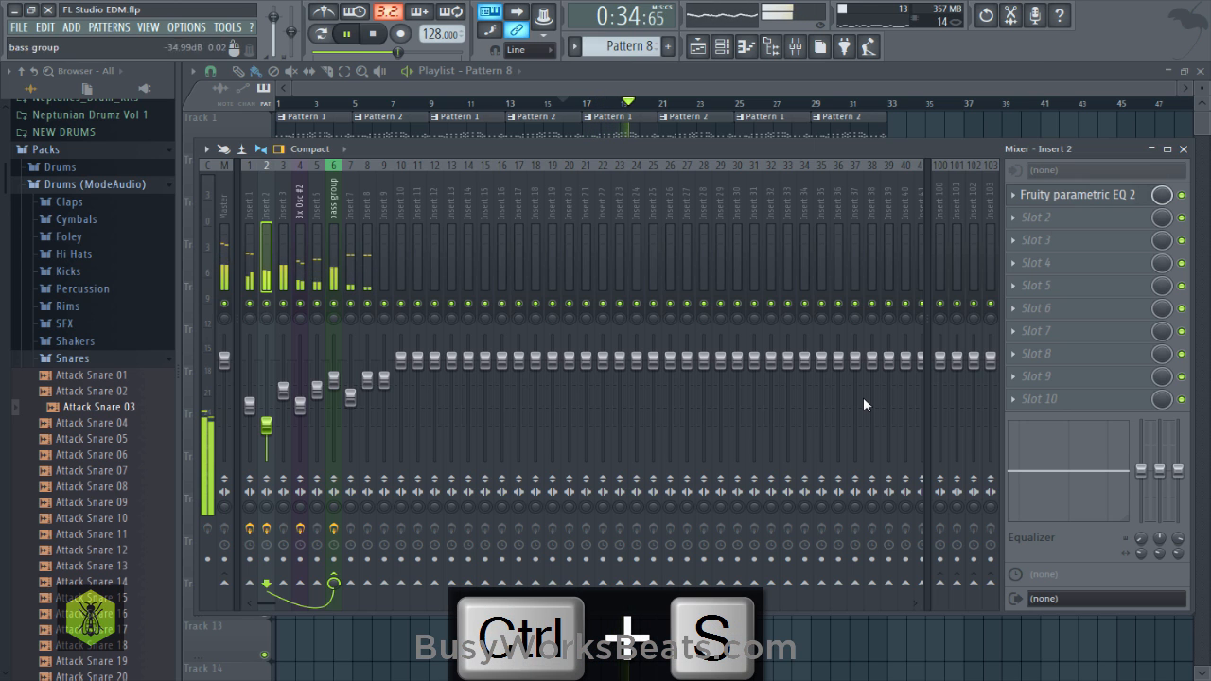
Raise the kick fader on Insert 5 to about -2.7 dB, readjust the snare fader on Insert 7, and save the project.
left_click_drag(317, 389, 317, 373)
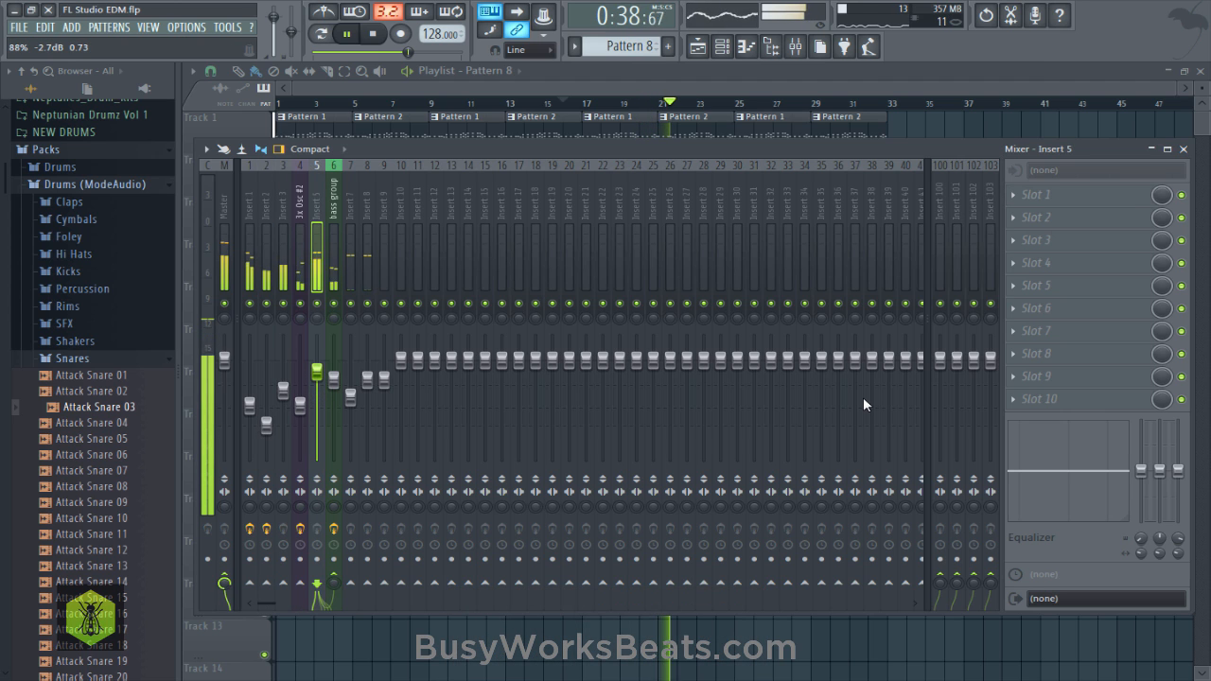
key("Right")
key("Right")
key("space")
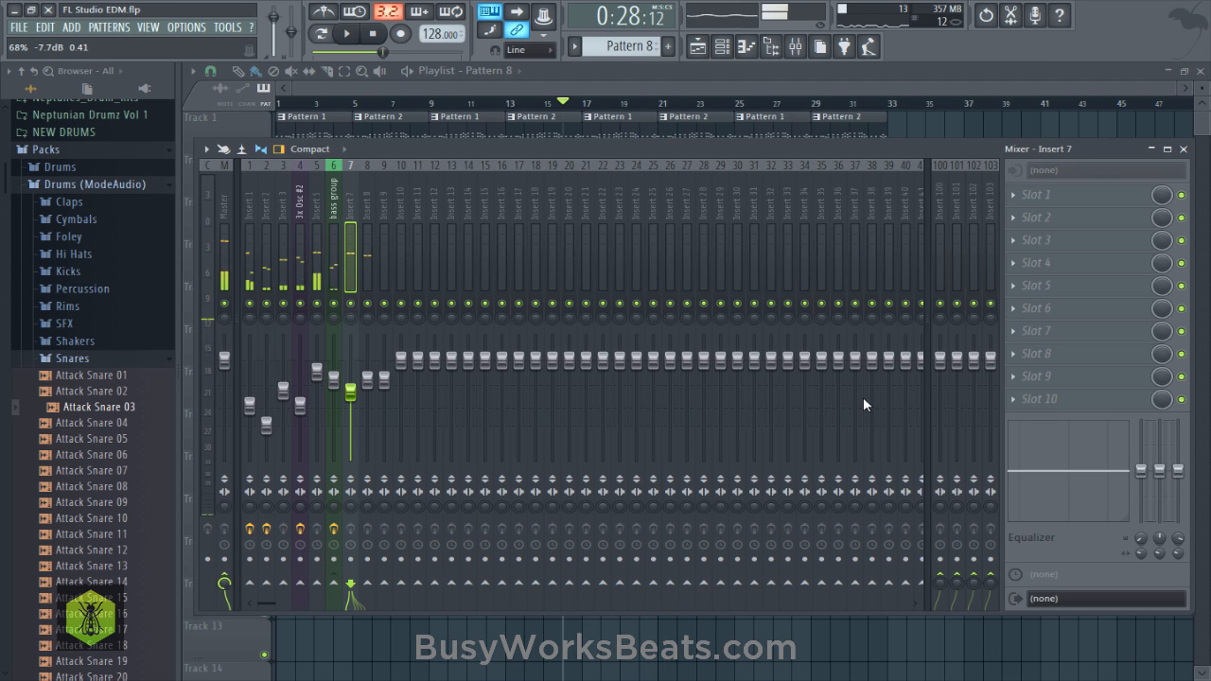
key("ctrl+s")
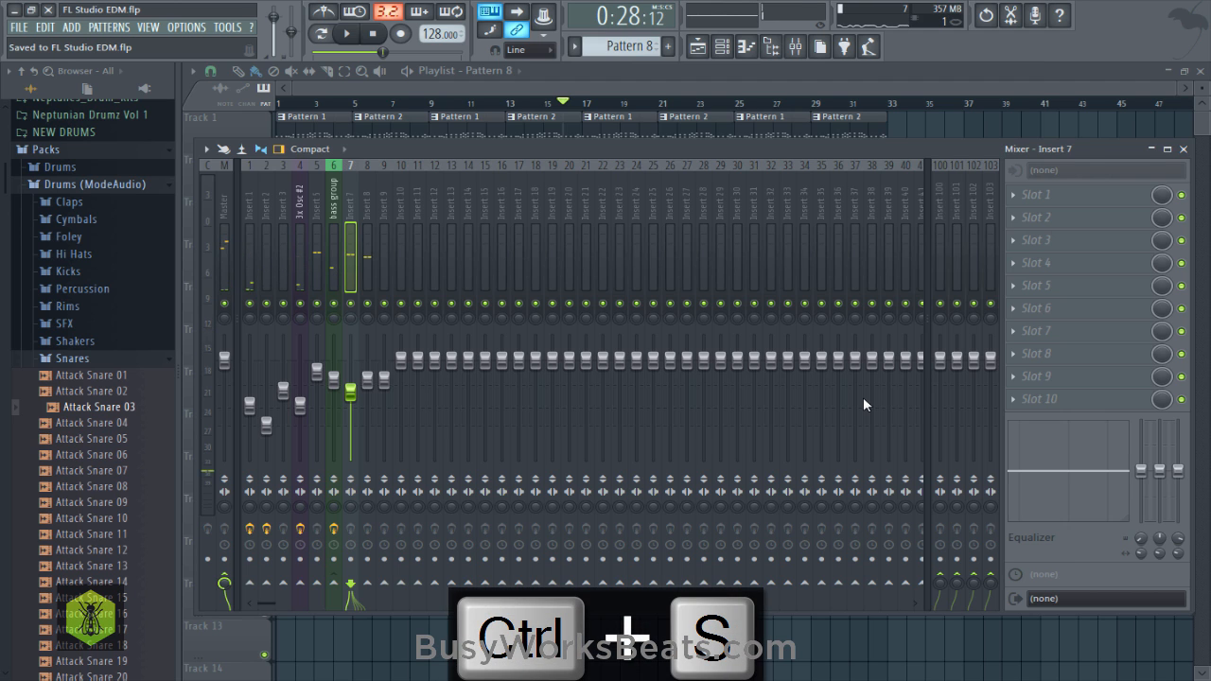
key("ctrl+s")
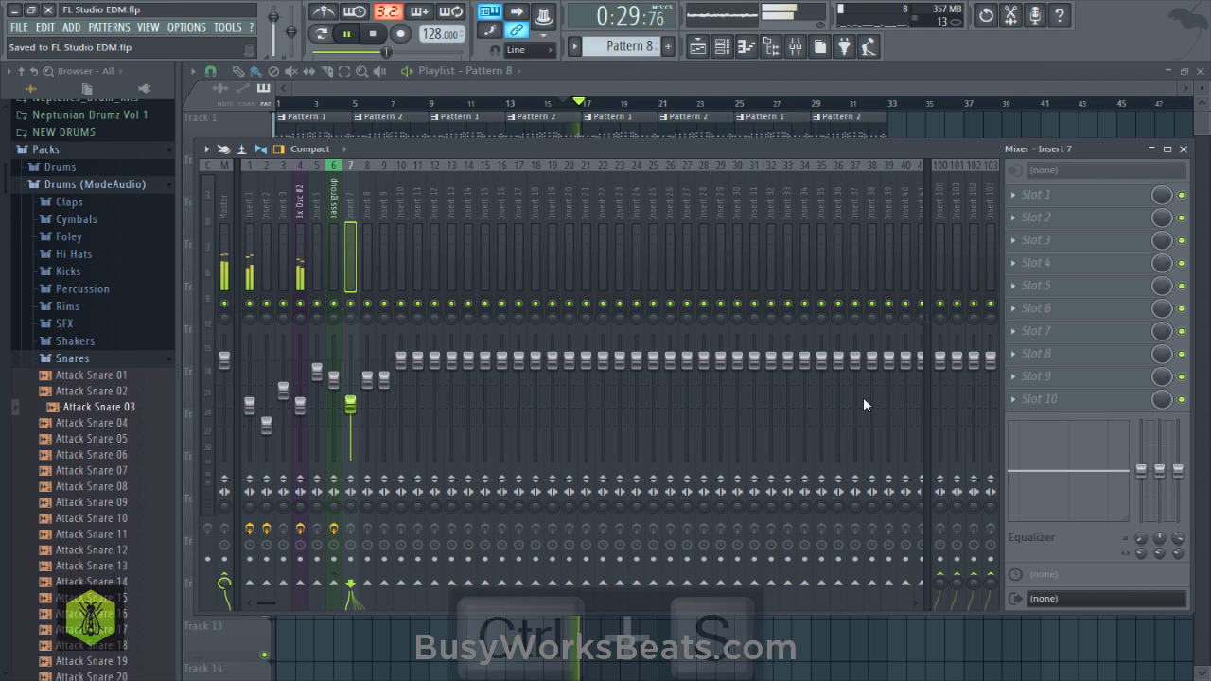
Set the Insert 8 snare fader to about -4.0 dB and raise the bass group fader on Insert 6 to the default level.
key("Right")
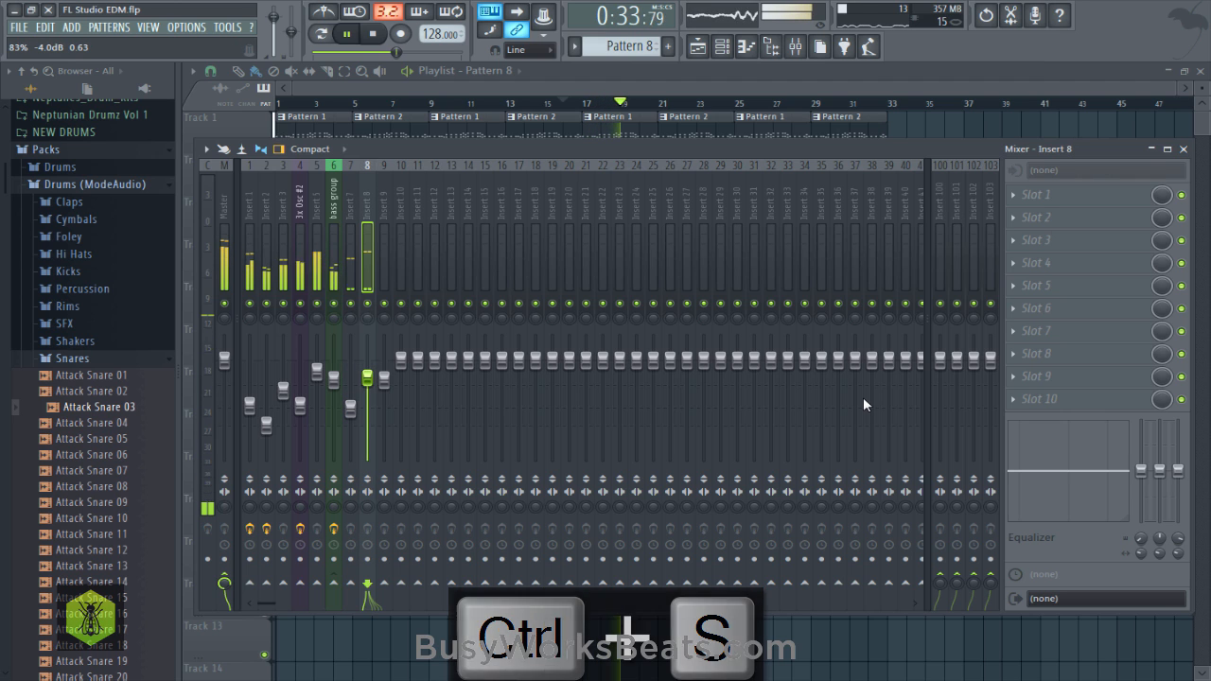
key("Left")
key("Left")
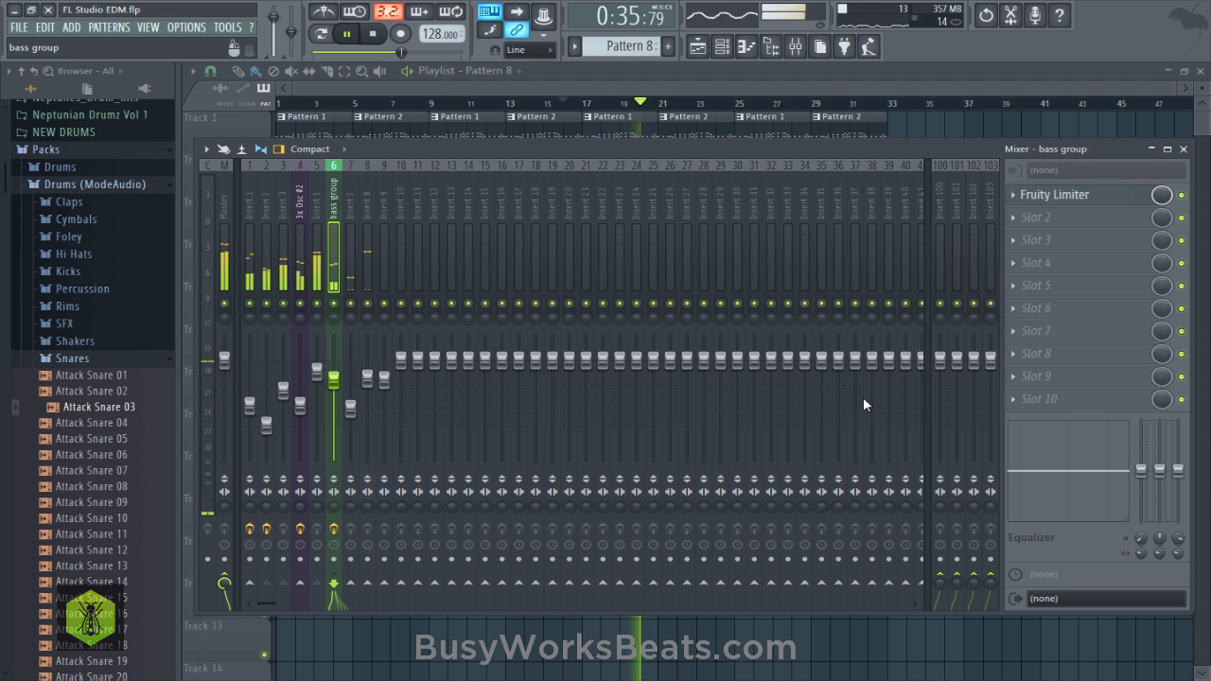
key("Up")
key("Up")
key("Up")
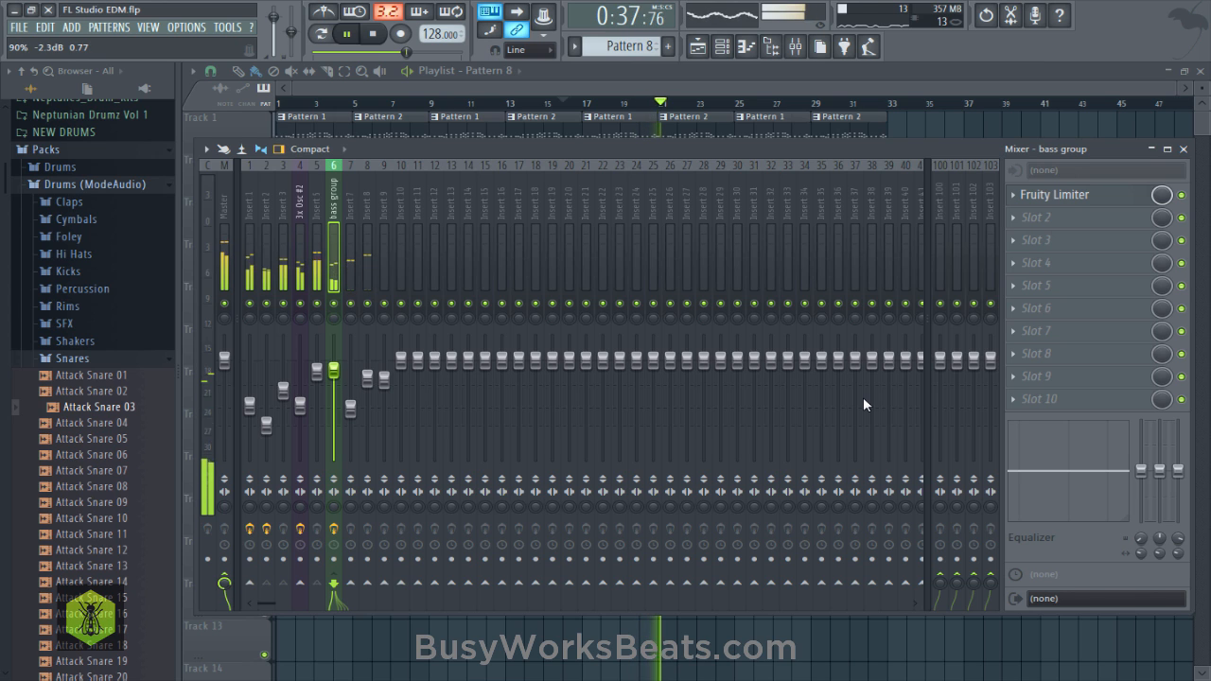
key("Up")
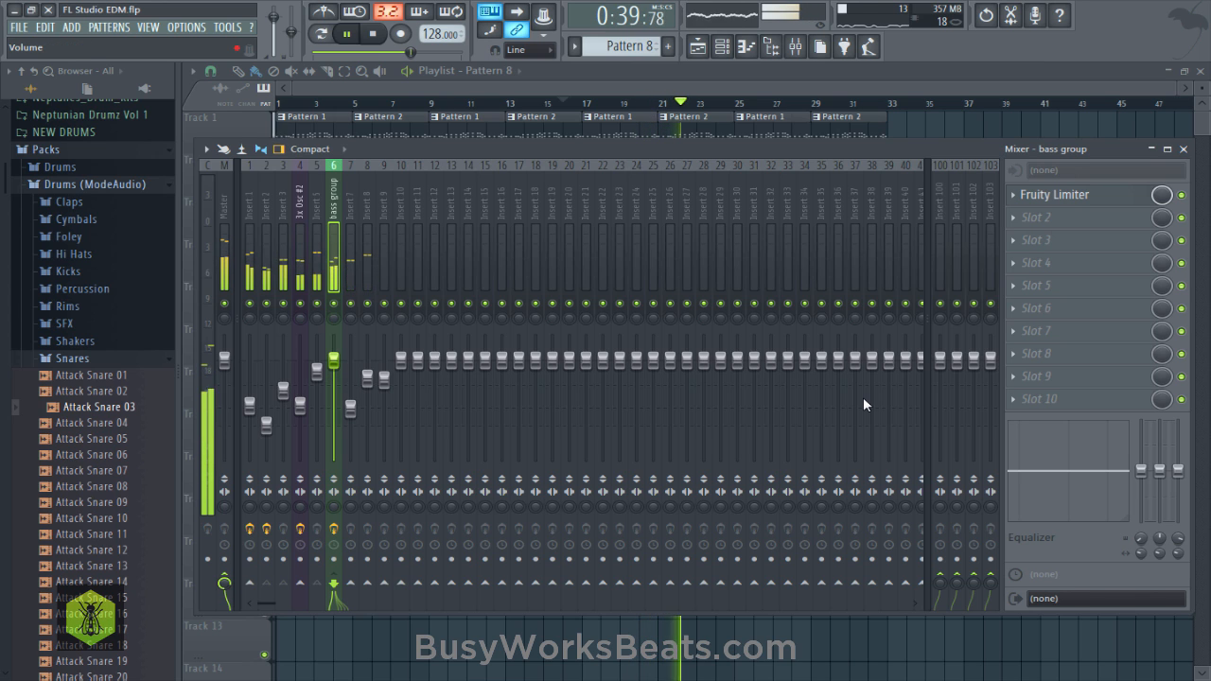
Restart playback, raise the Insert 2 fader and solo Insert 2 in the mixer.
key("space")
left_click_drag(267, 425, 267, 408)
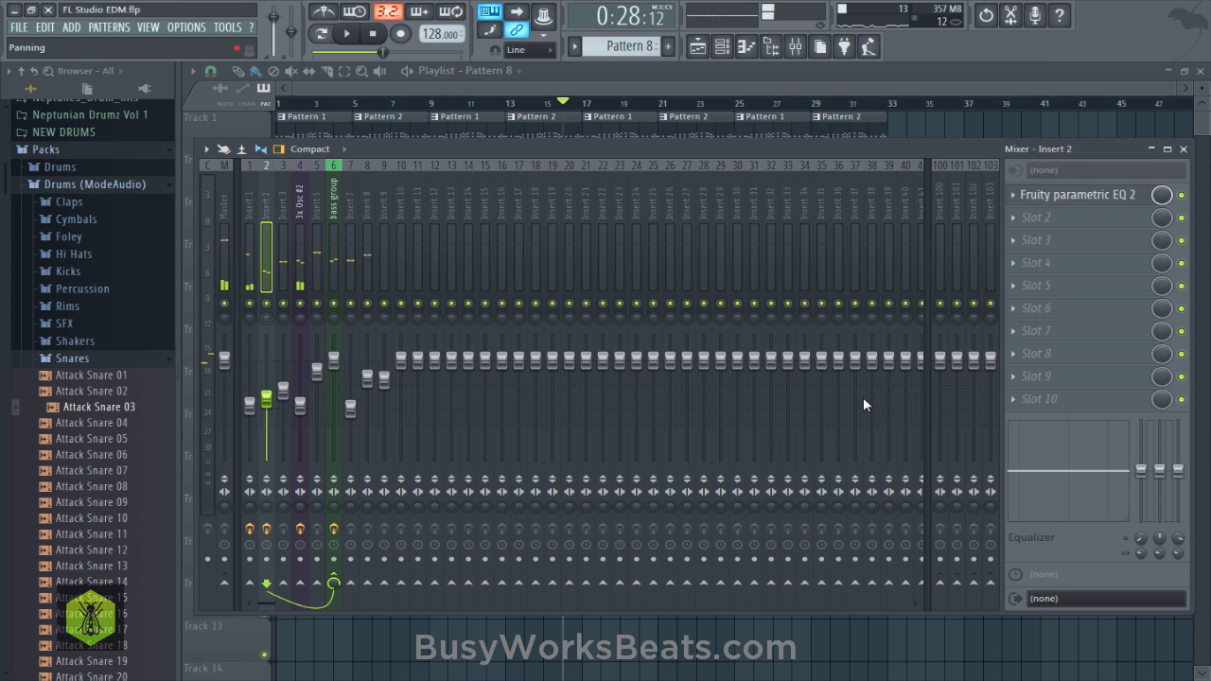
key("space")
key("s")
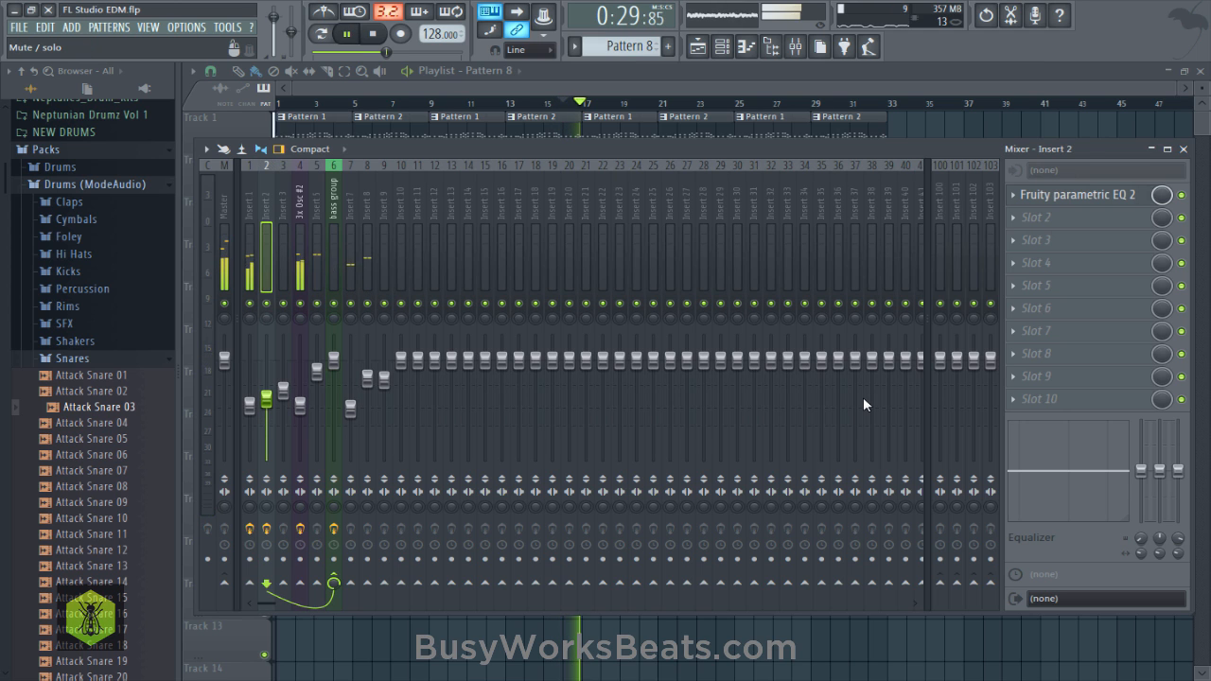
key("alt+s")
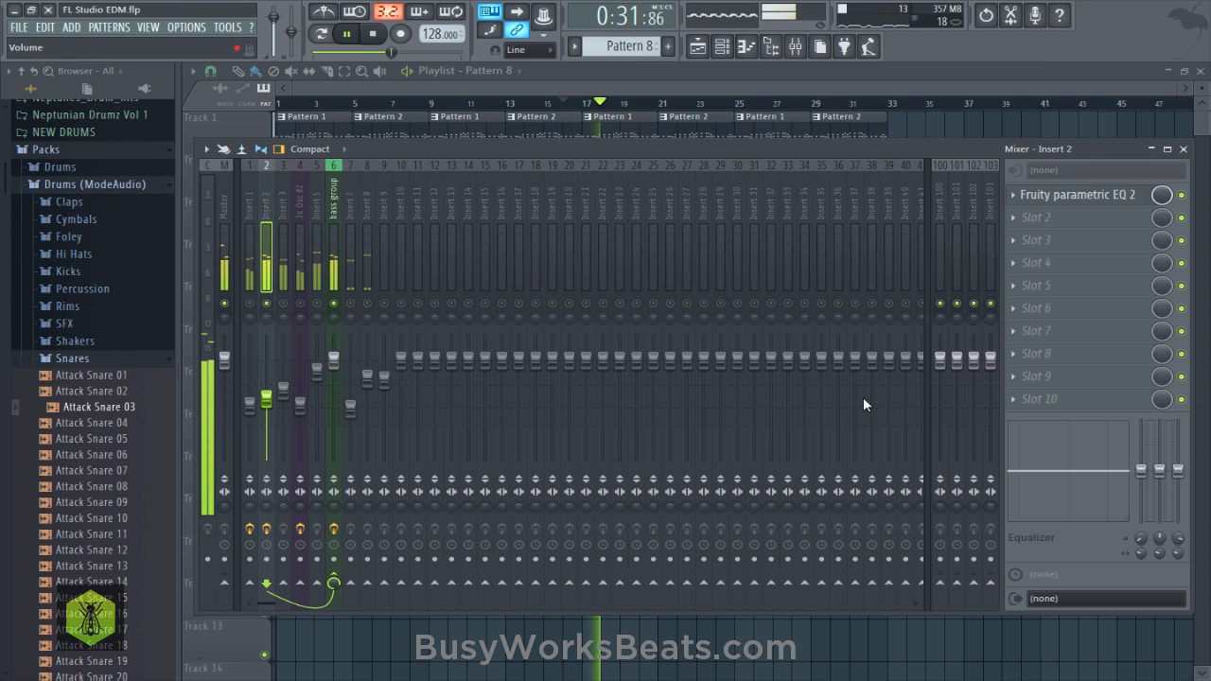
Unsolo Insert 2, set the Insert 3 fader to about -9.6 dB and Insert 2 to about -6.3 dB, and save the project.
left_click_drag(267, 399, 283, 398)
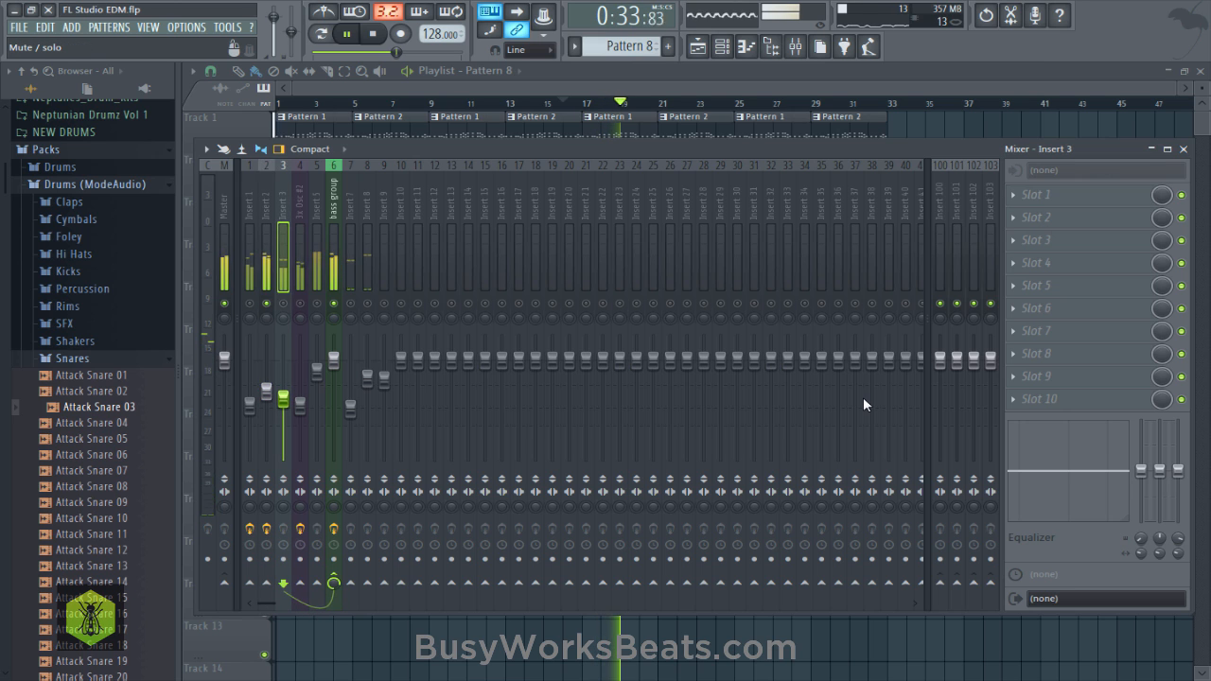
right_click(267, 304)
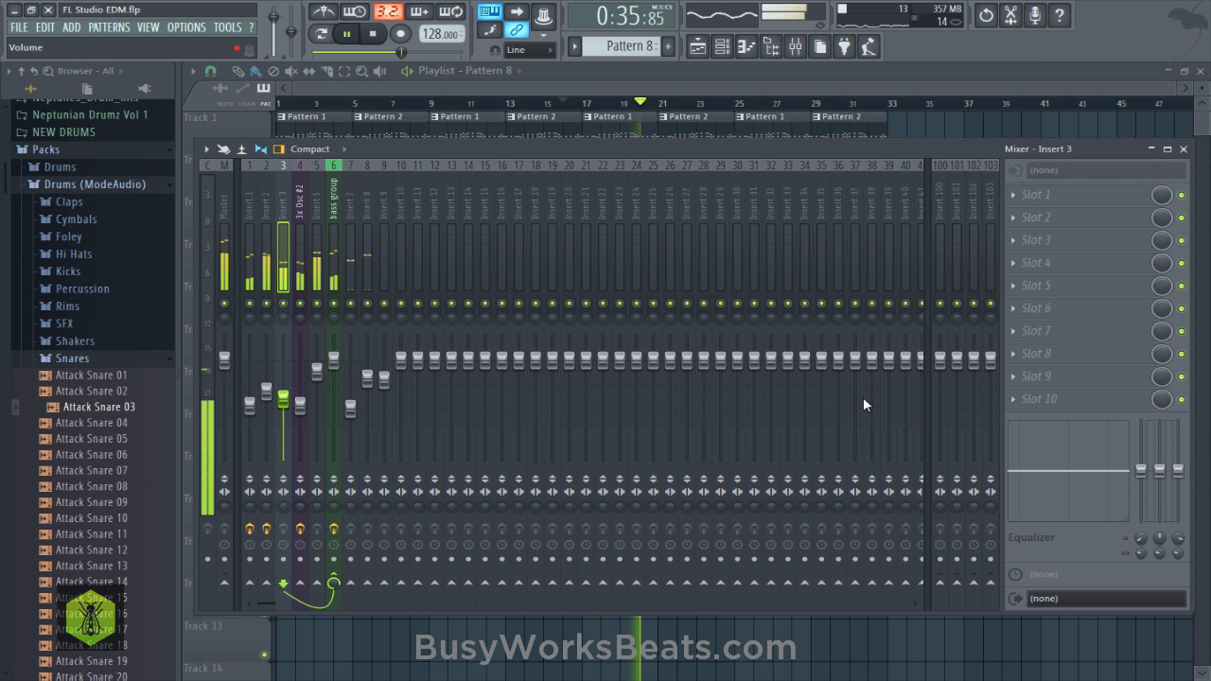
key("Left")
key("Right")
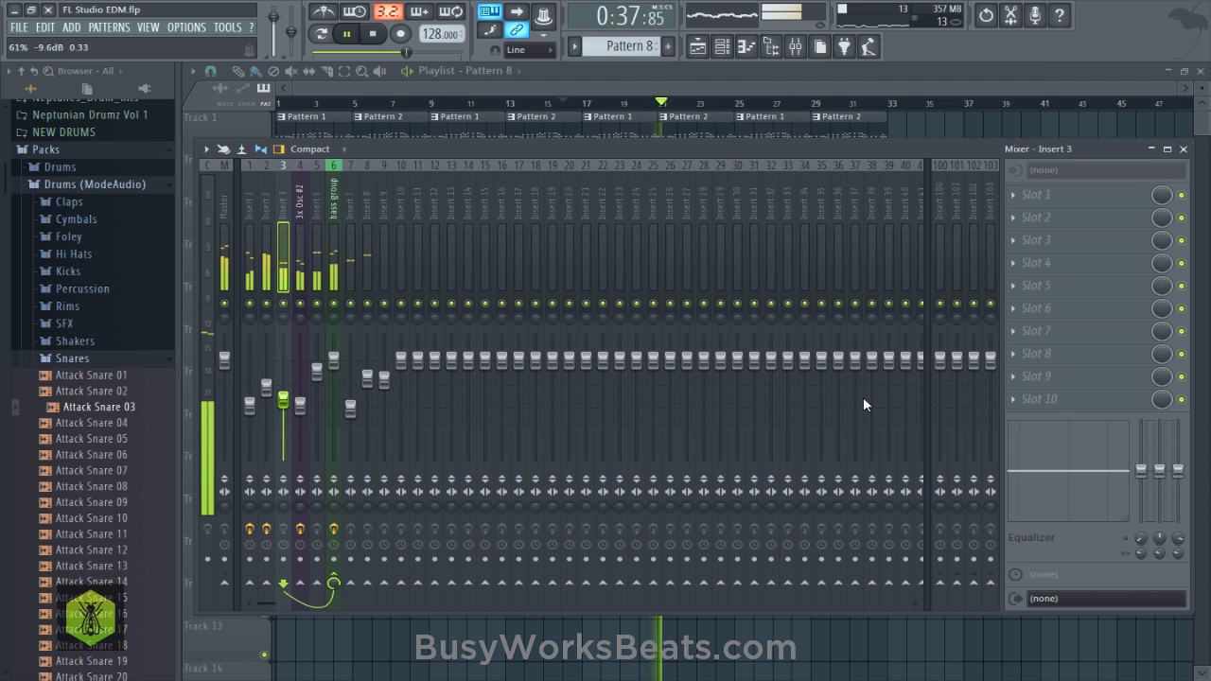
key("Left")
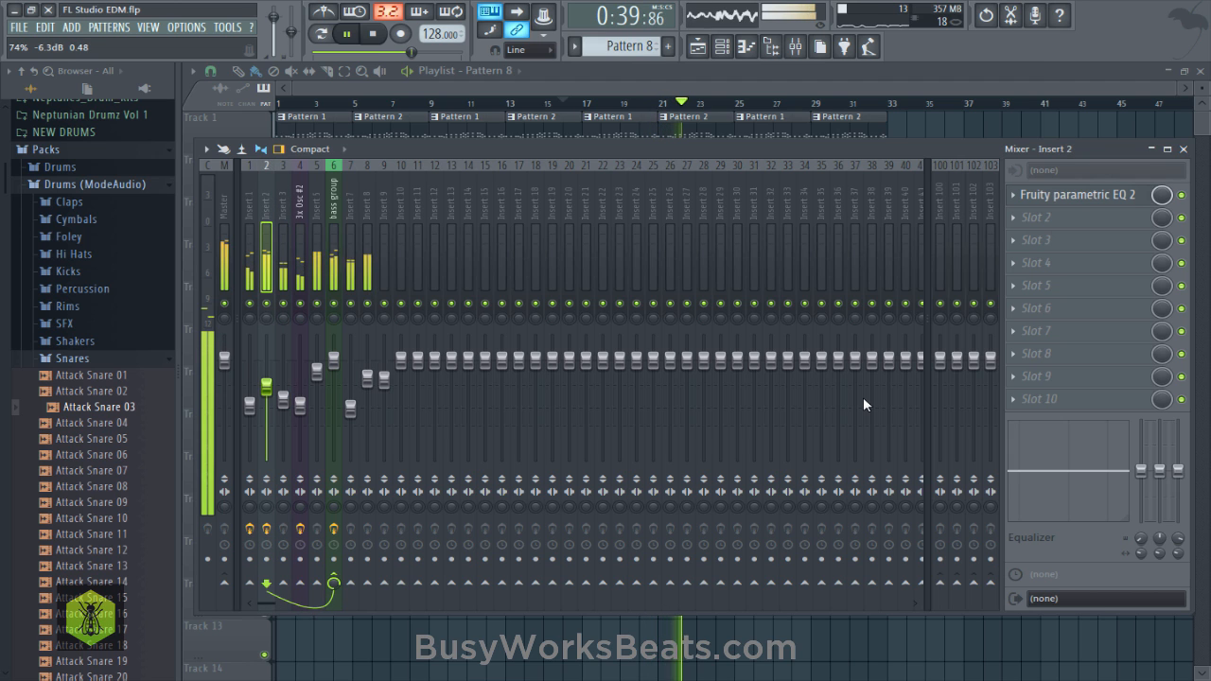
key("ctrl+s")
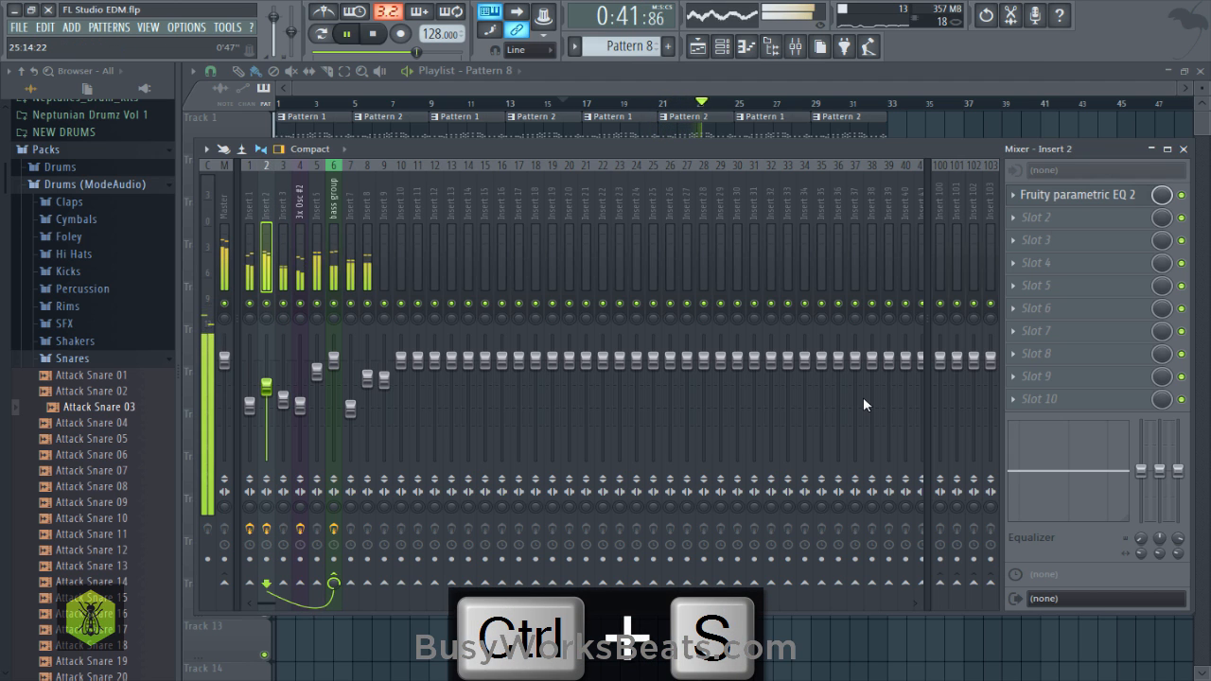
Show the channel rack, stop playback and save the project.
key("F6")
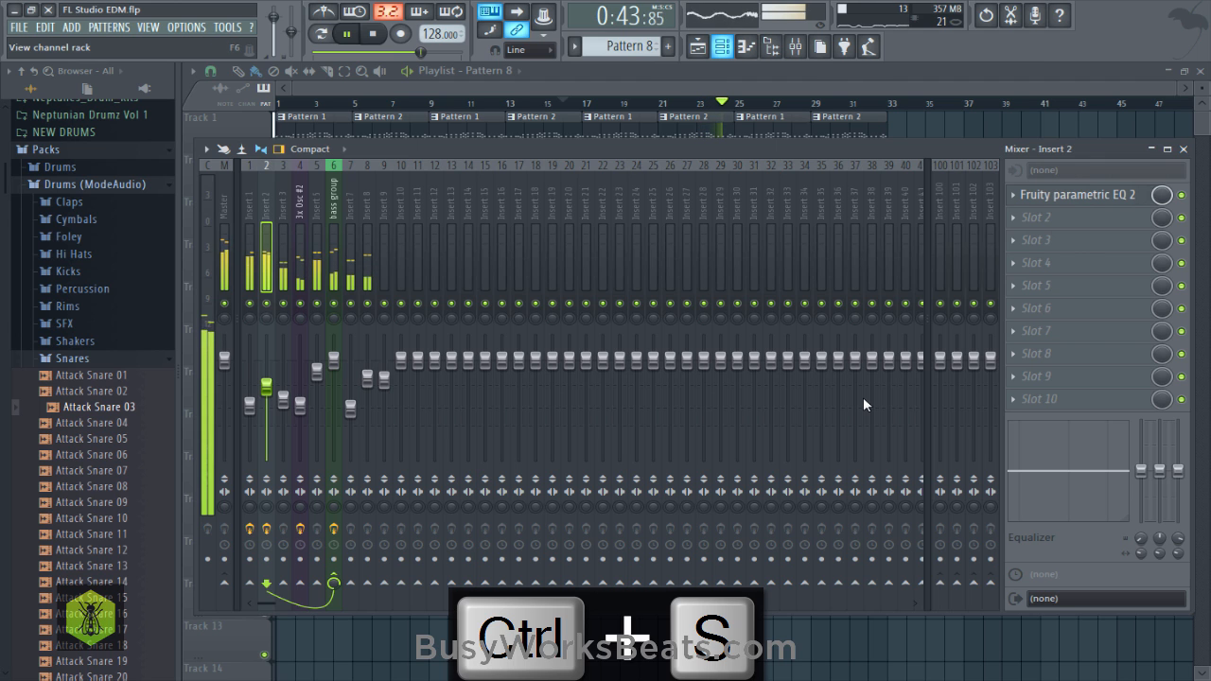
key("space")
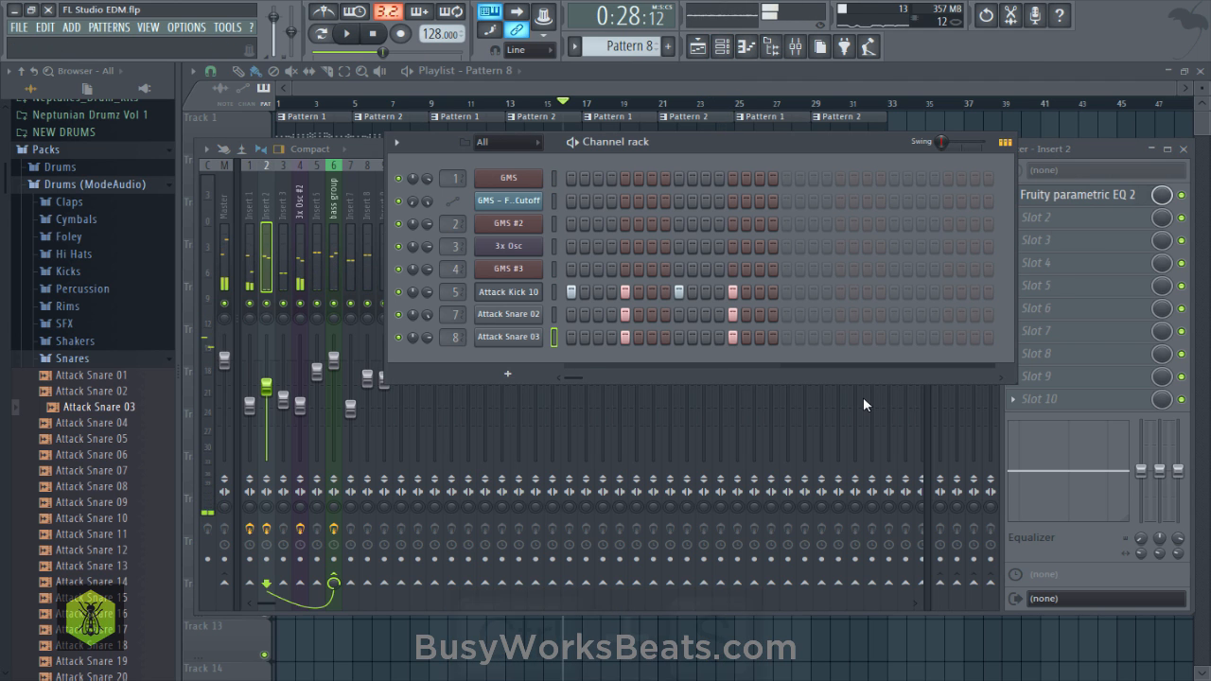
key("ctrl+s")
Adjust the fine time shift in the GMS #3 channel's miscellaneous settings, audition it with the song, close the channel window and save.
left_click(508, 269)
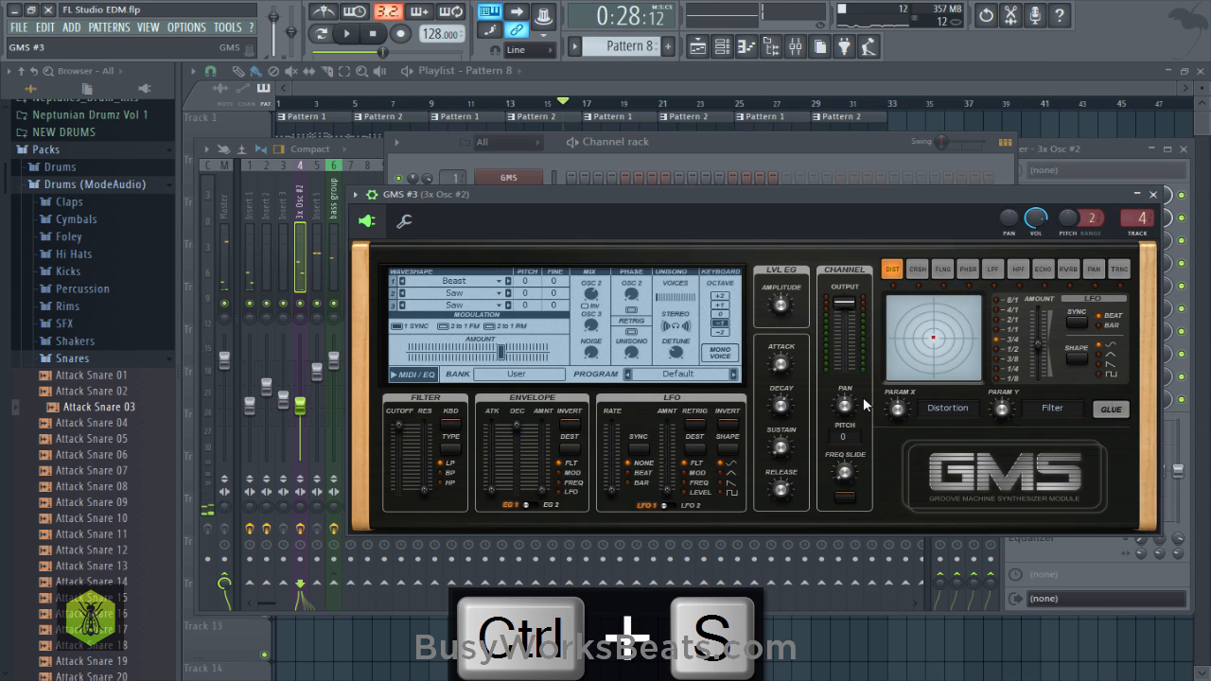
key("c")
left_click(404, 221)
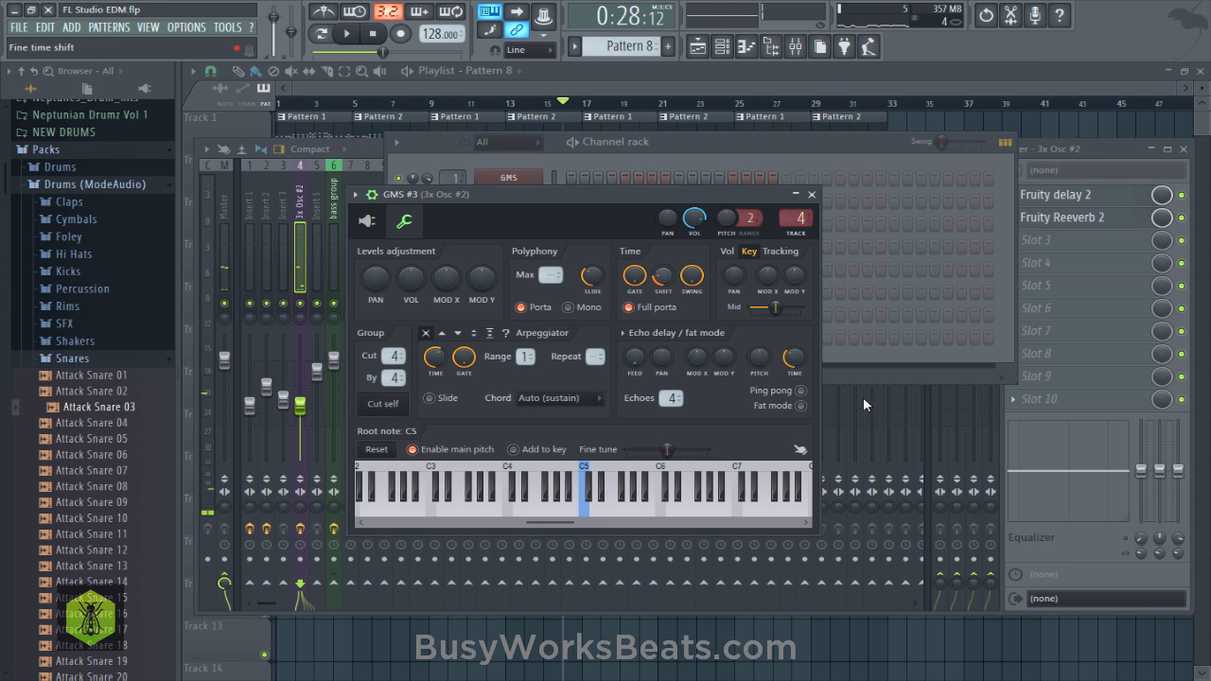
key("ctrl+s")
key("space")
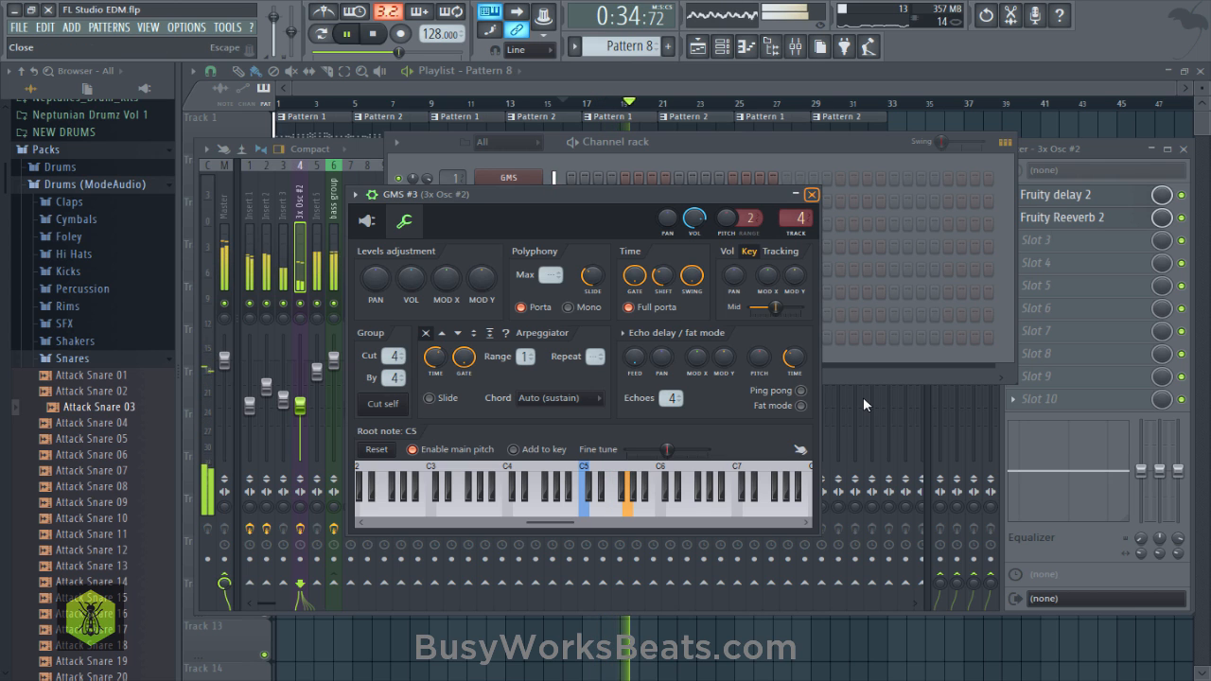
key("space")
key("Escape")
key("ctrl+s")
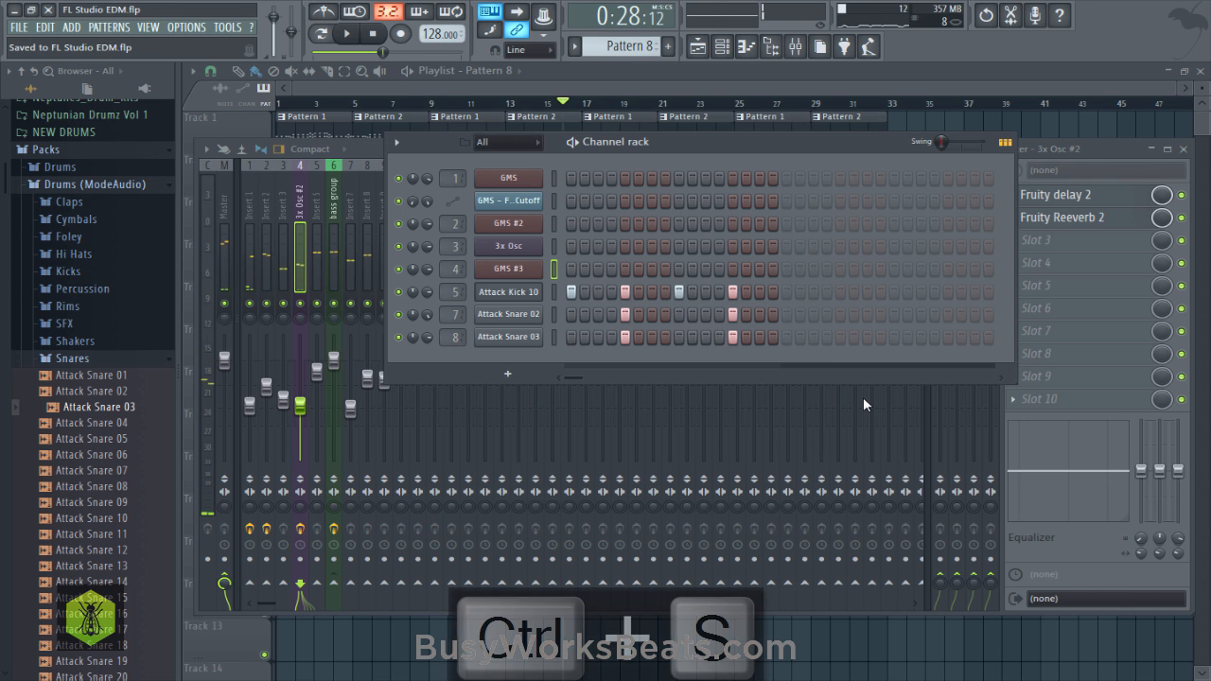
Select the empty Pattern 9 during playback, close the windows covering the playlist, save the project and stop playback.
key("space")
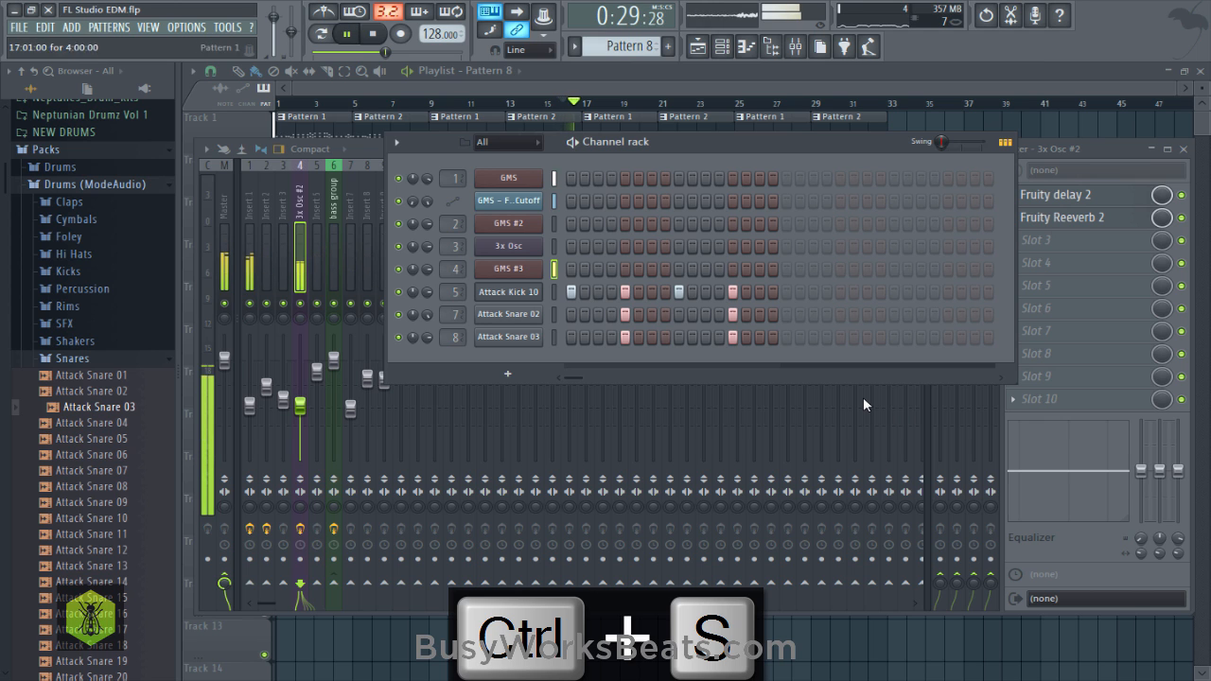
key("KP_Add")
key("KP_Add")
key("KP_Subtract")
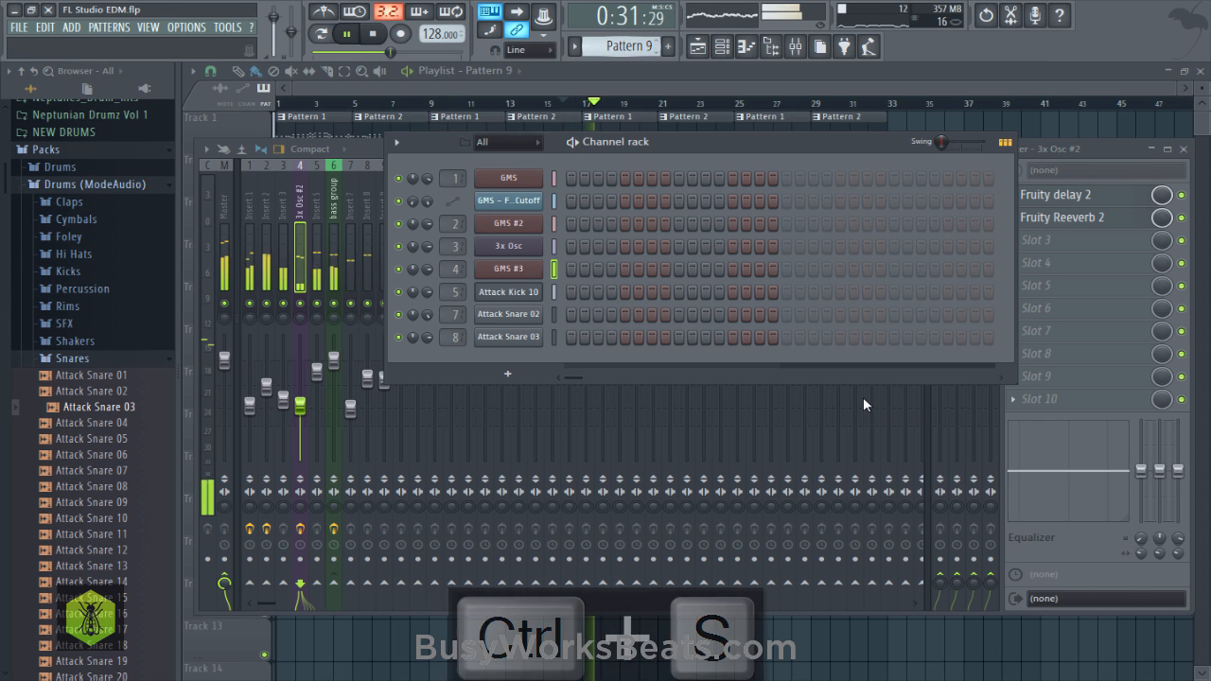
key("F12")
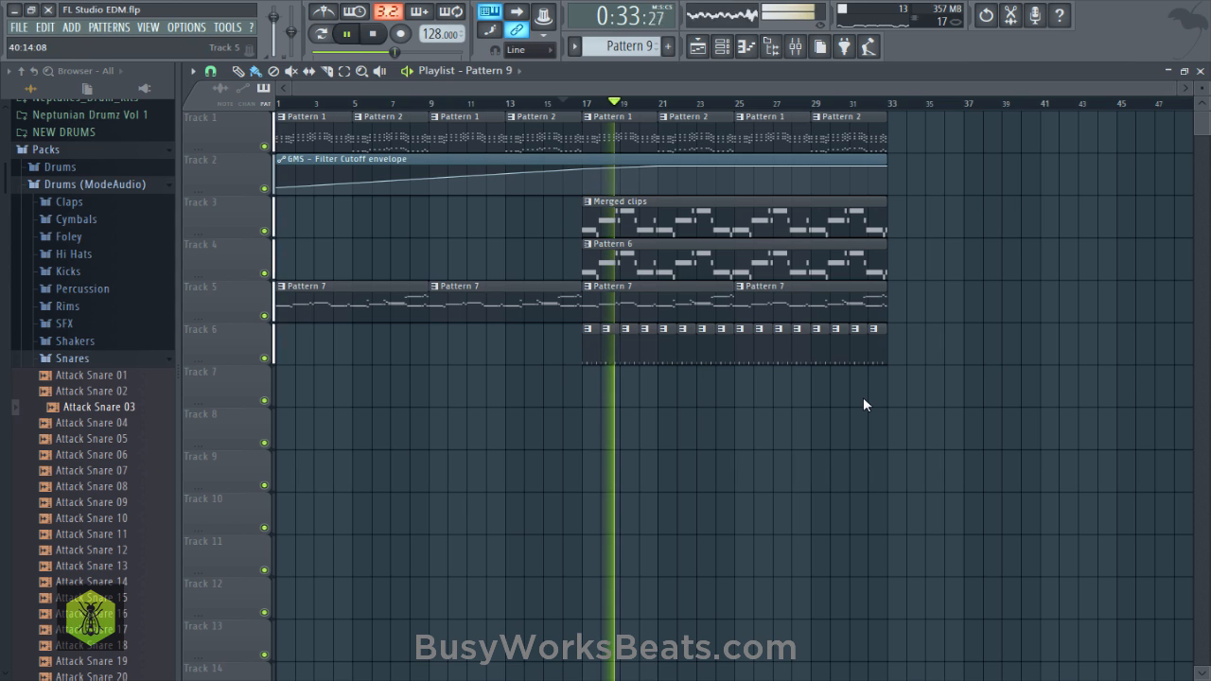
key("ctrl+s")
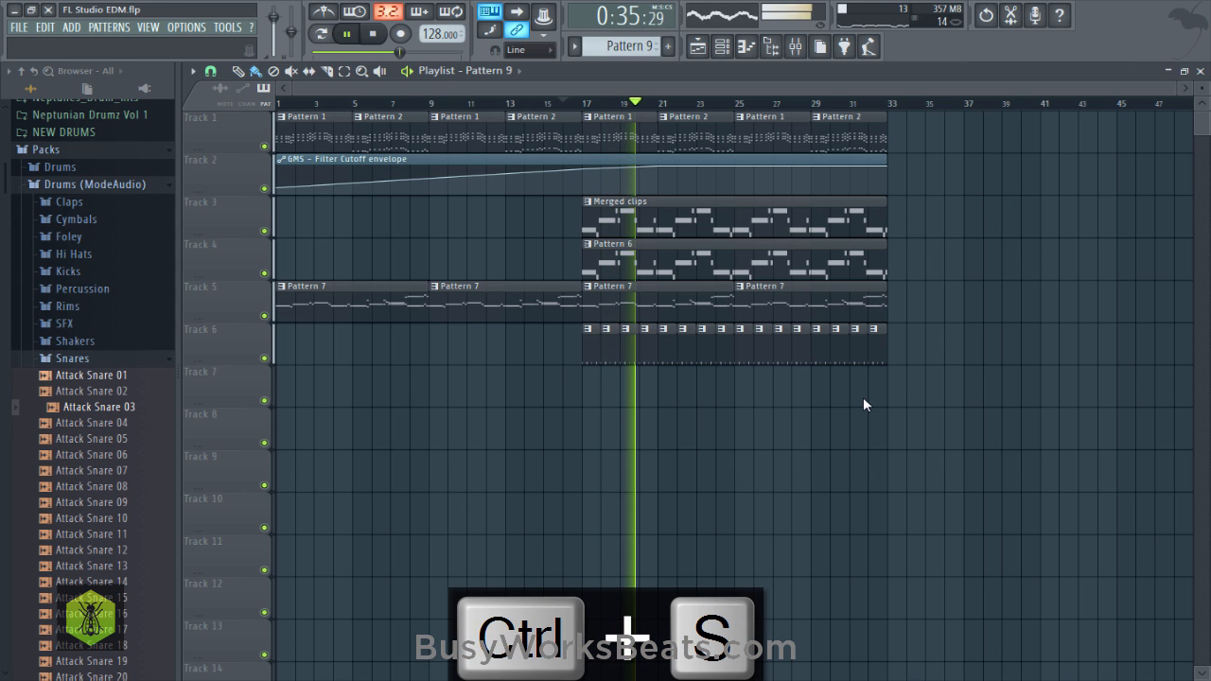
key("space")
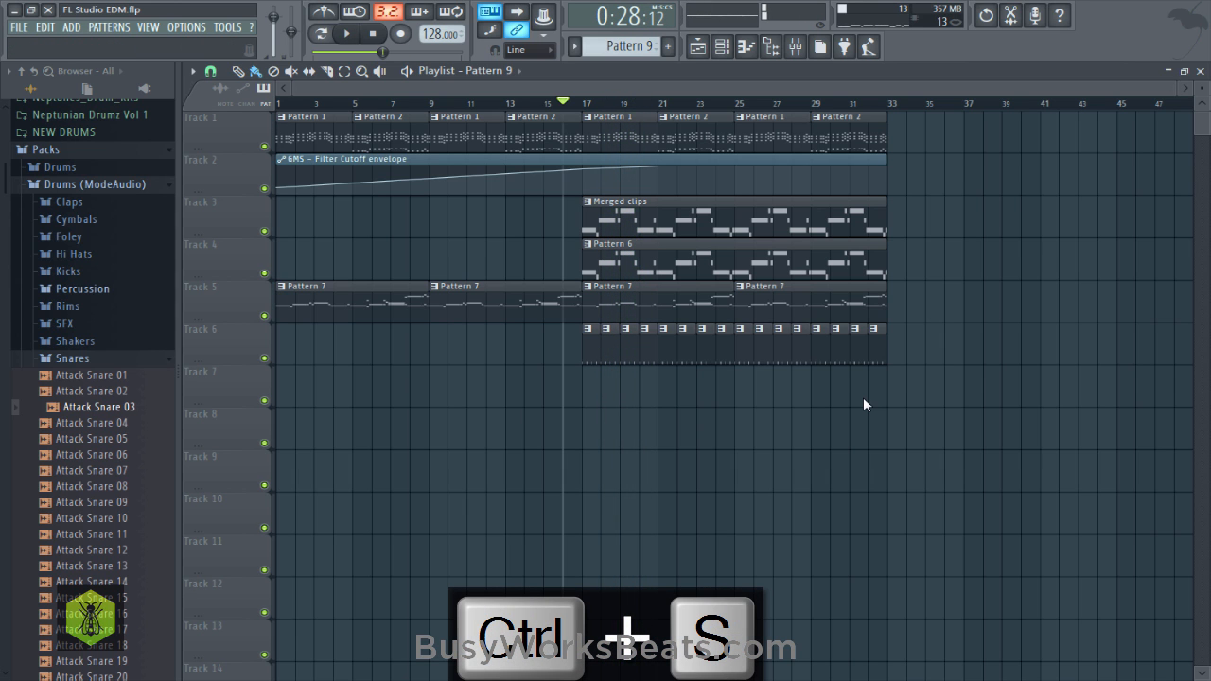
Audition samples from the Hi Hats folder against the song and open Attack Hat 04 in a new channel.
key("Return")
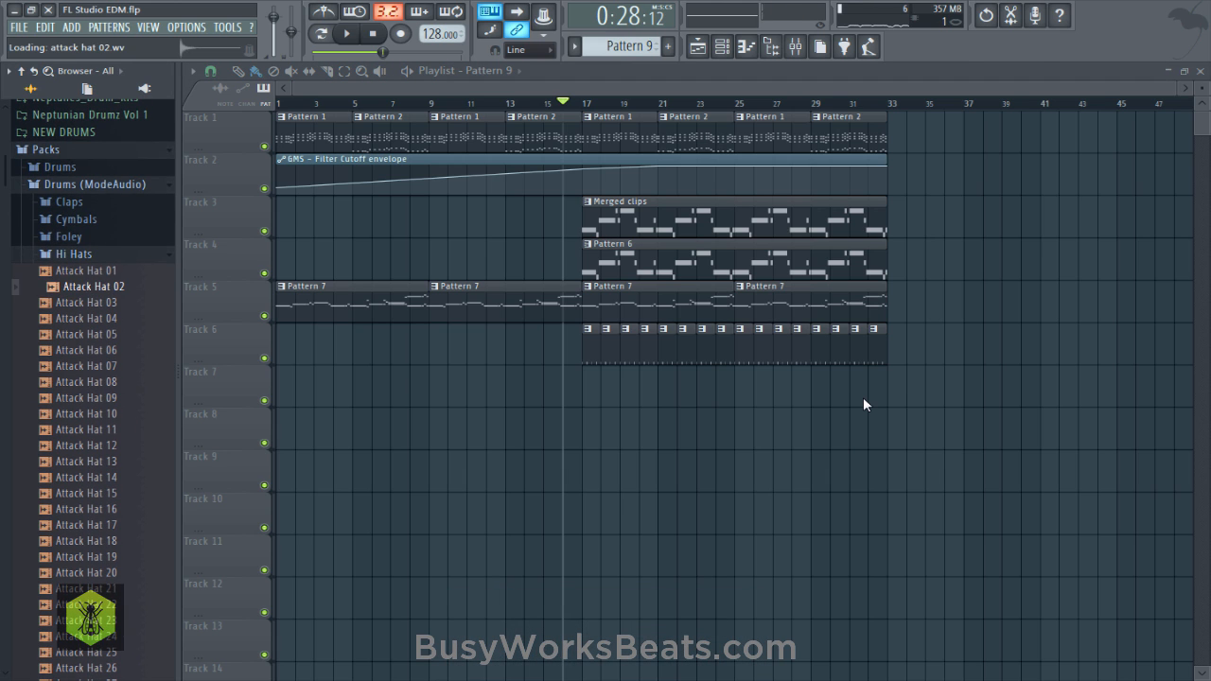
key("space")
key("Down")
key("Down")
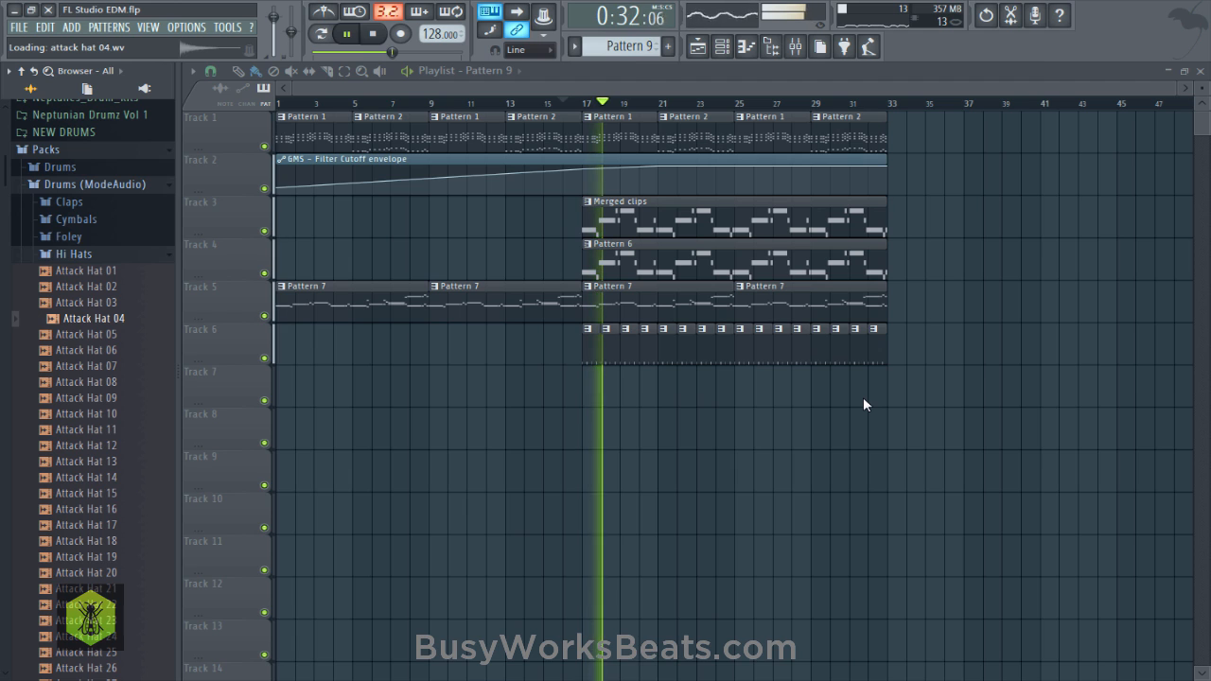
key("space")
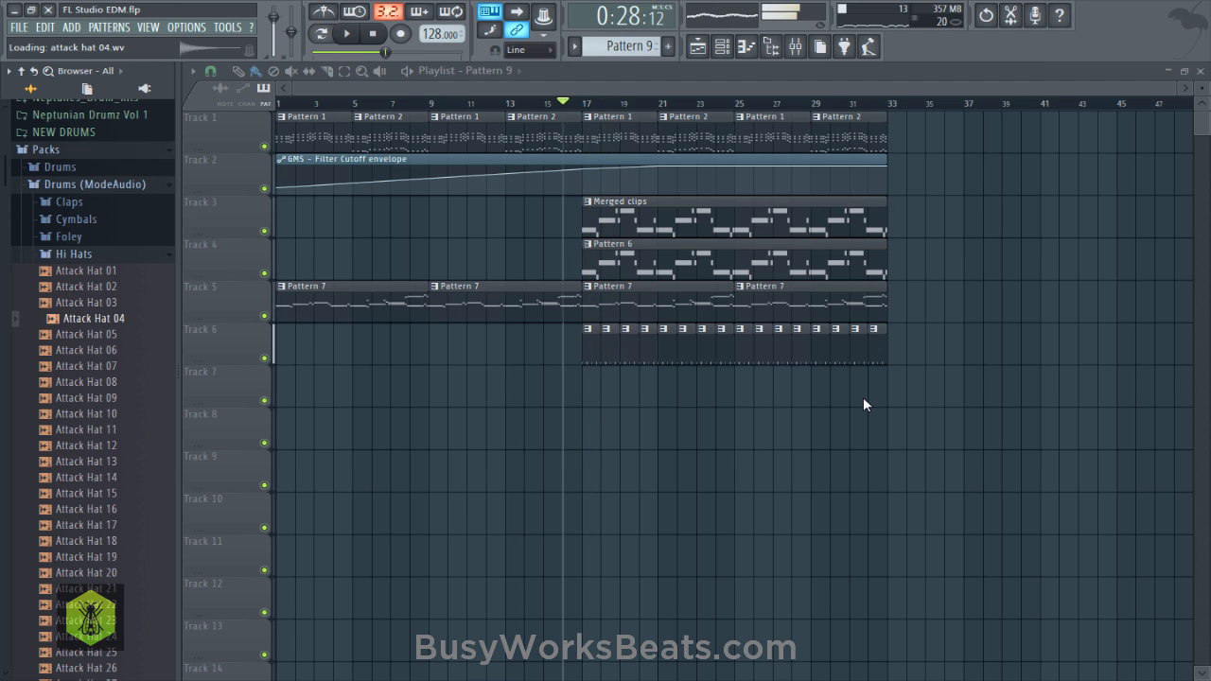
key("Return")
key("Down")
key("Down")
key("Return")
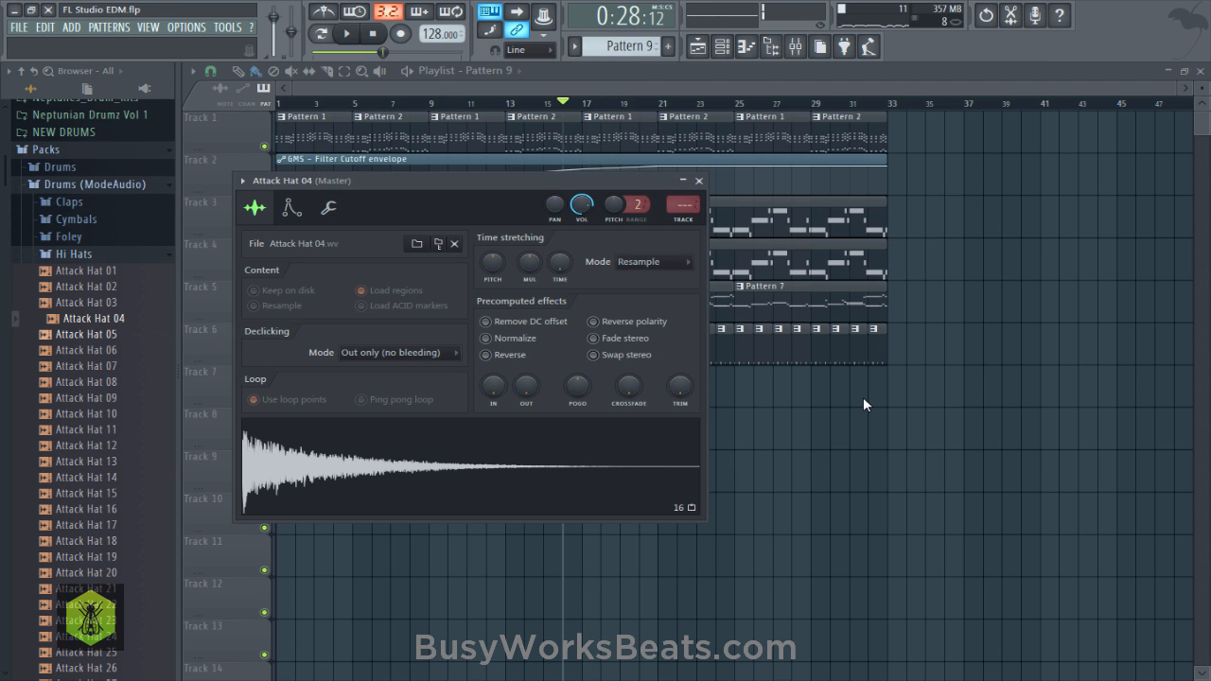
Audition further hi-hats during playback, open Attack Hat 07 in a new channel, then stop playback and close the sampler windows.
key("space")
key("Down")
key("Down")
key("Down")
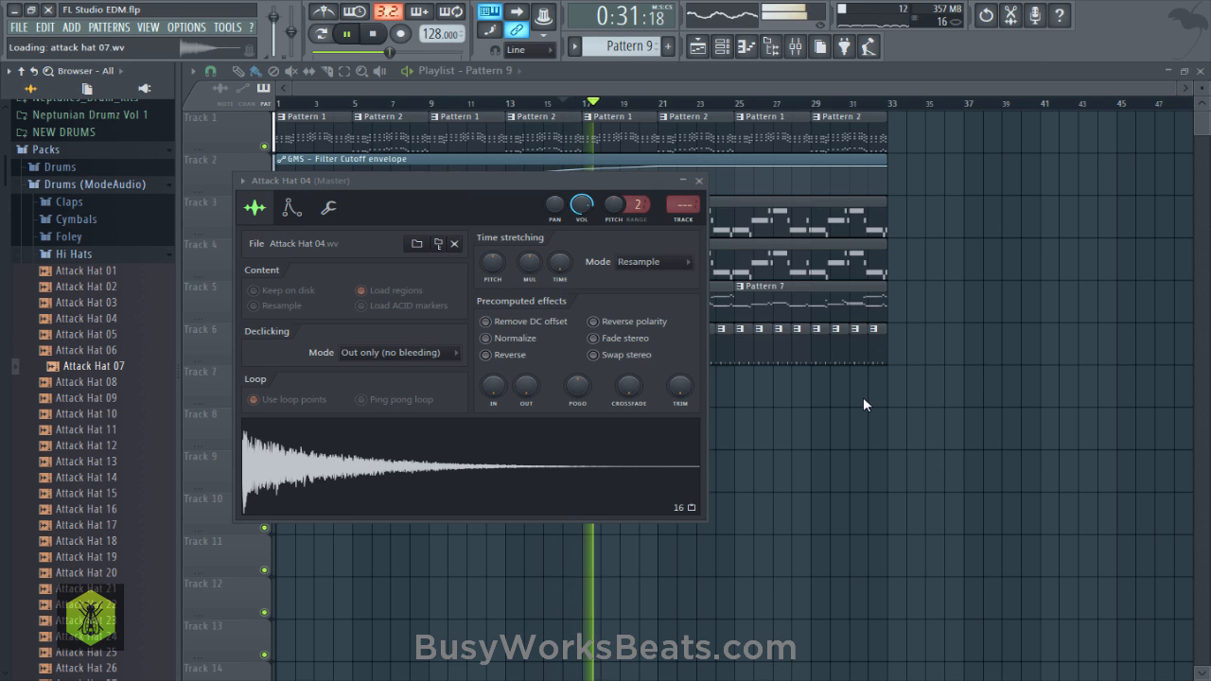
key("Return")
key("Down")
key("Down")
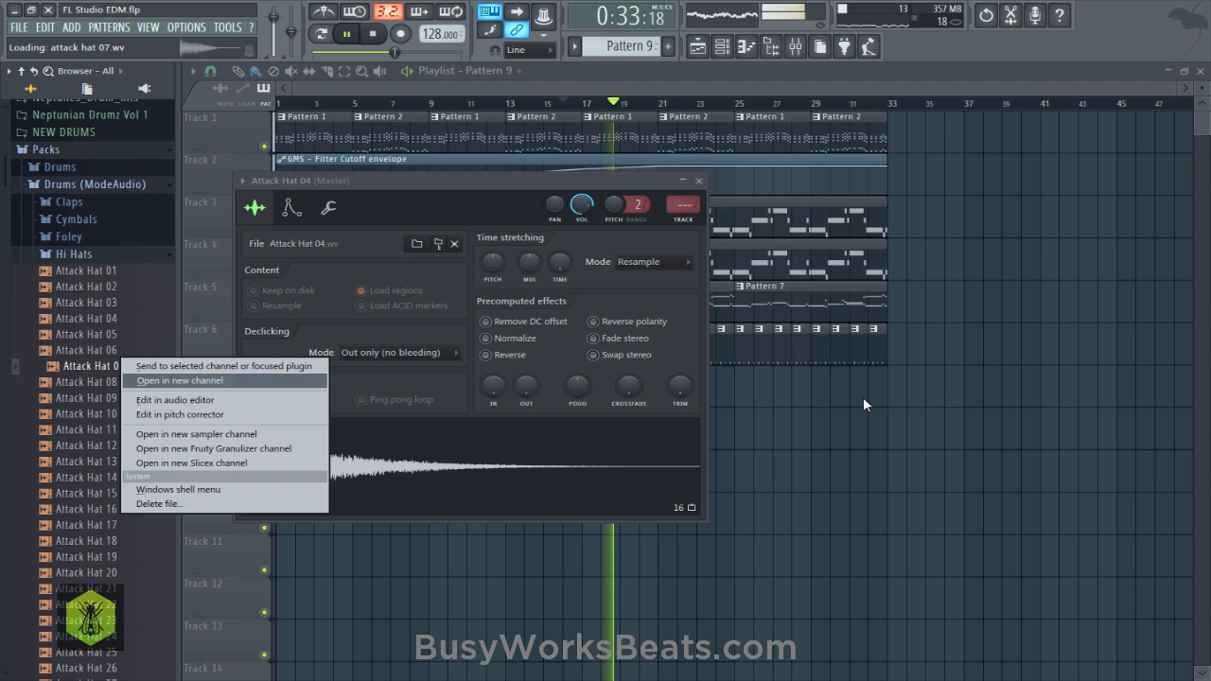
key("Return")
key("space")
key("Escape")
key("Escape")
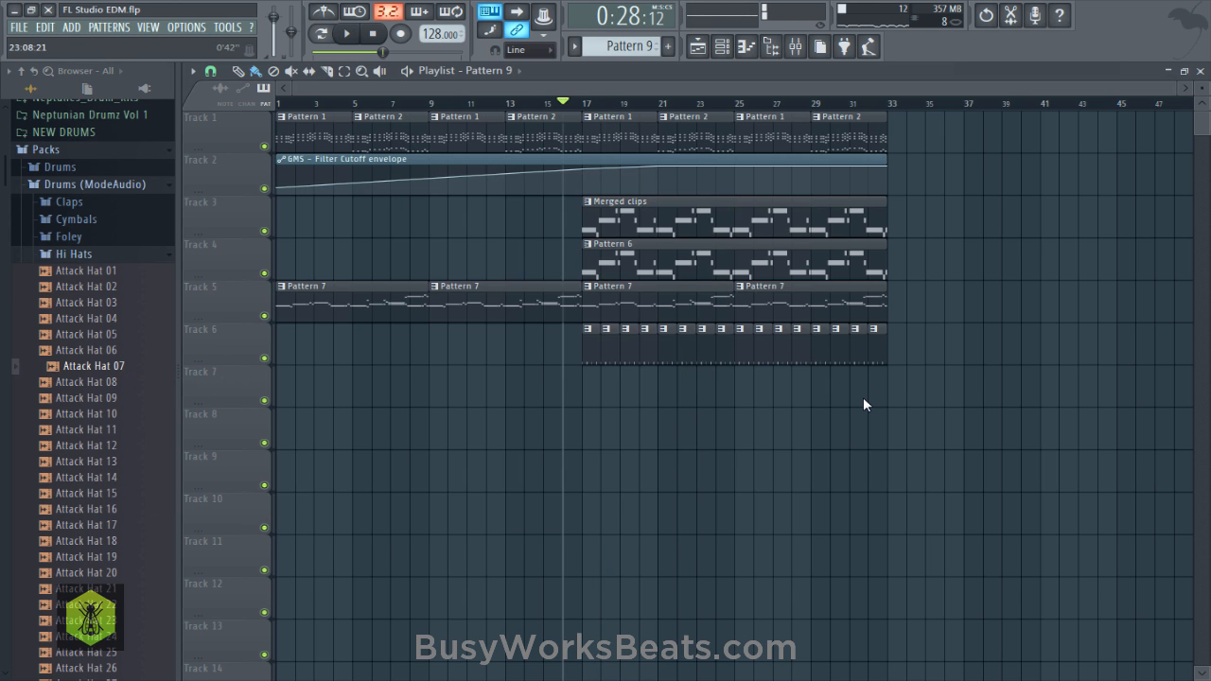
Route Attack Hat 04 to Insert 9 with hits on steps 3, 7, 11 and 15, and Attack Hat 07 to Insert 10 on steps 1, 5, 9 and 13.
key("F6")
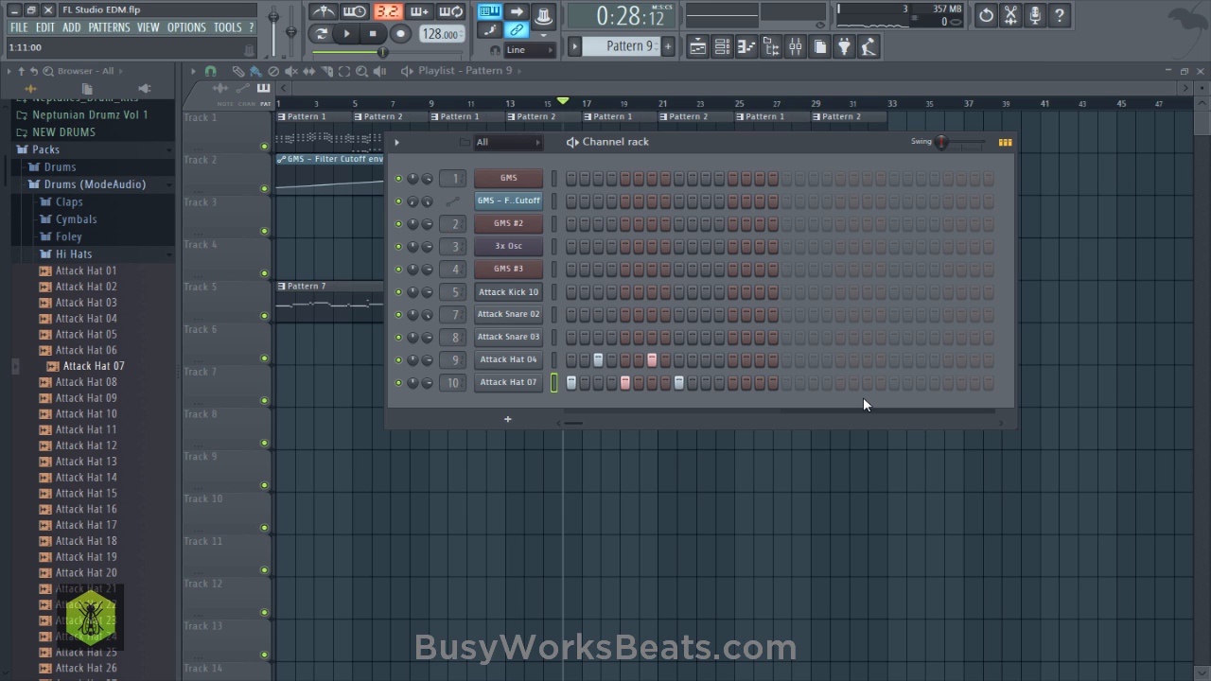
key("ctrl+s")
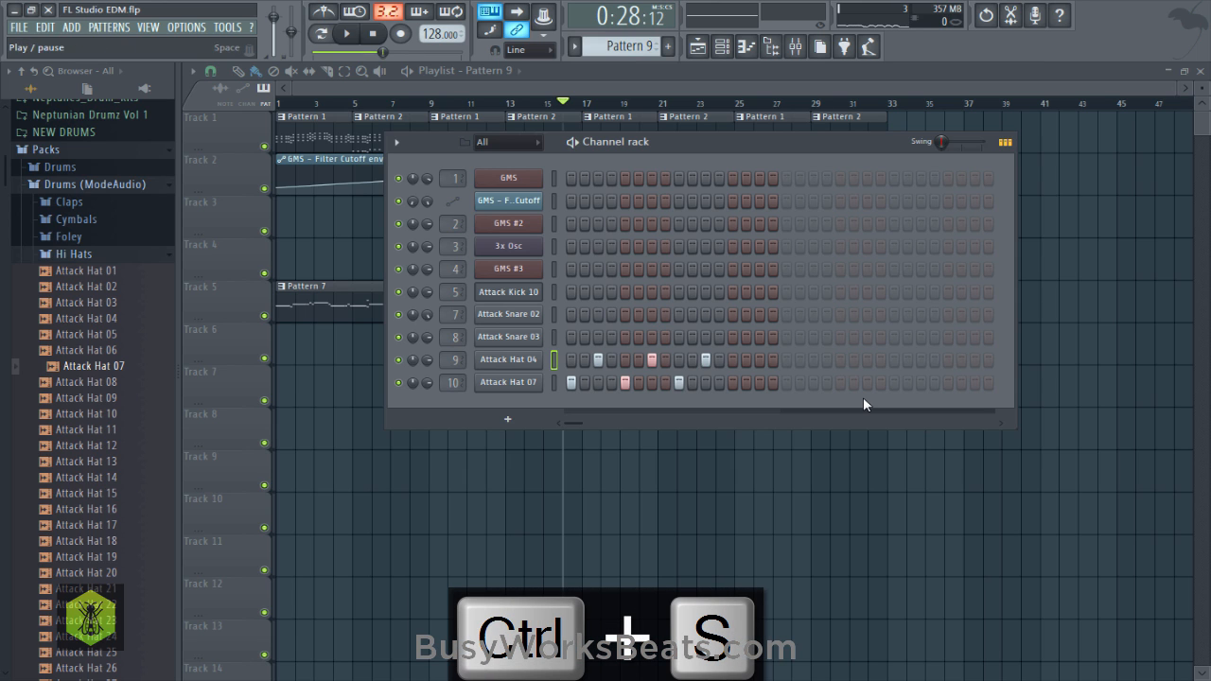
key("space")
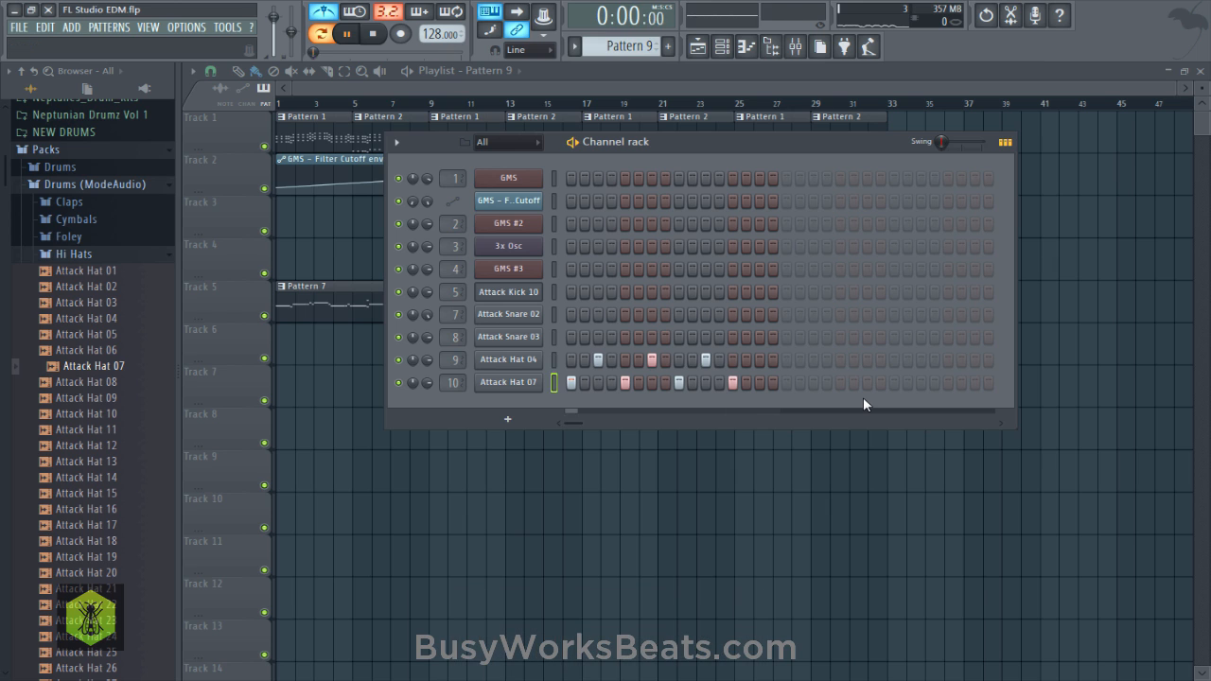
key("ctrl+s")
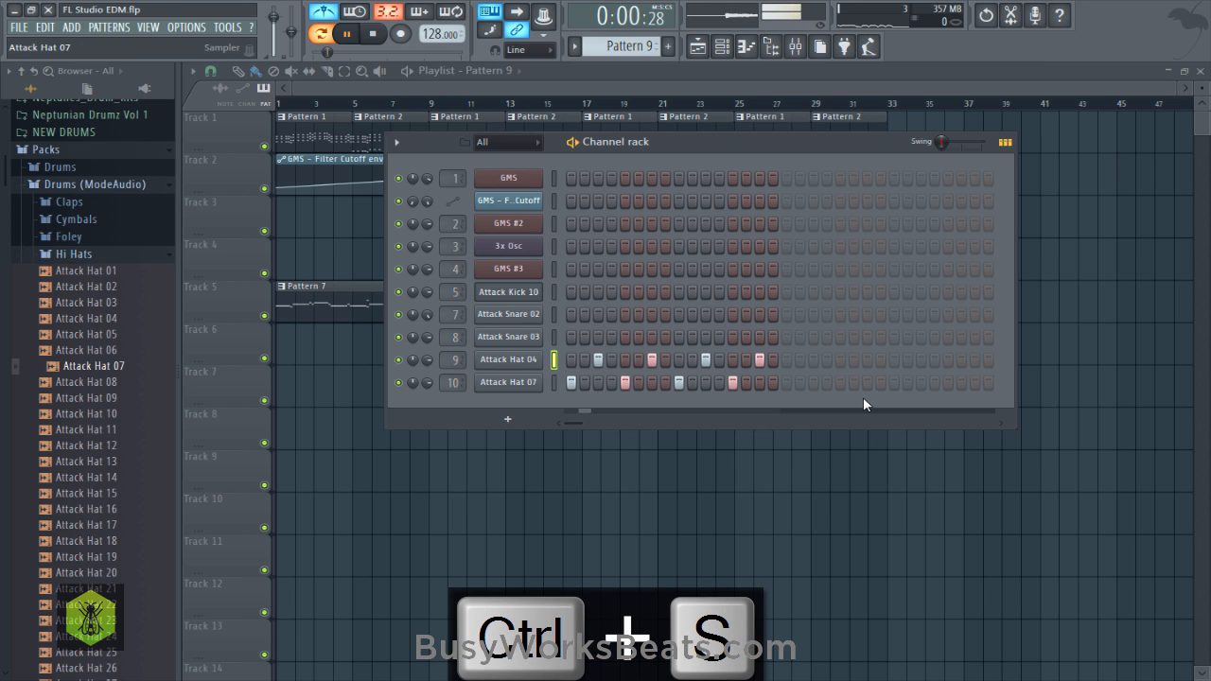
Make Attack Hat 07 cut itself using Cut and By group 9, then close its settings and save the project.
left_click(508, 382)
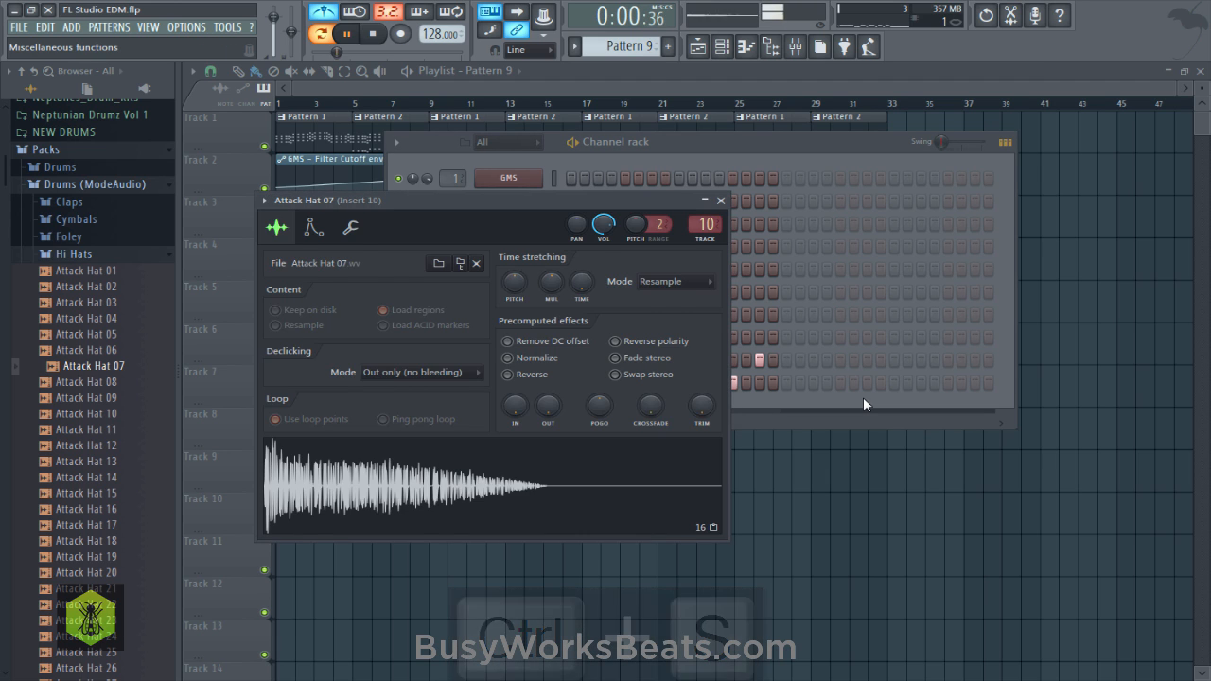
left_click(350, 227)
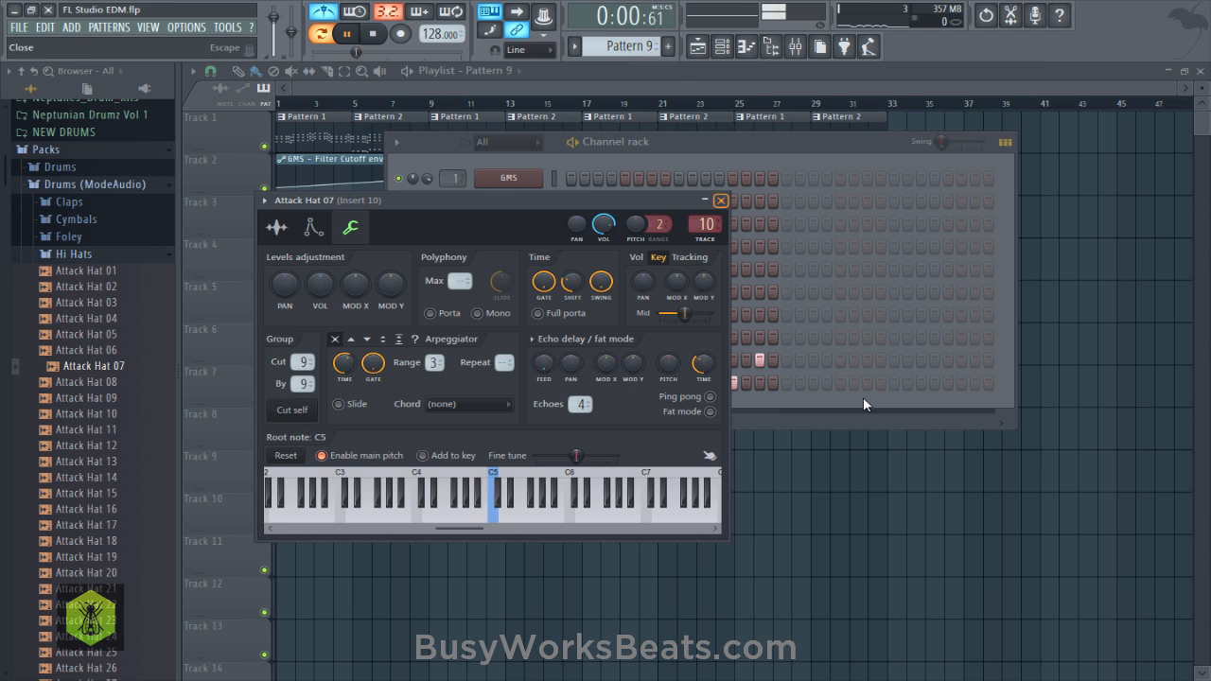
left_click(720, 201)
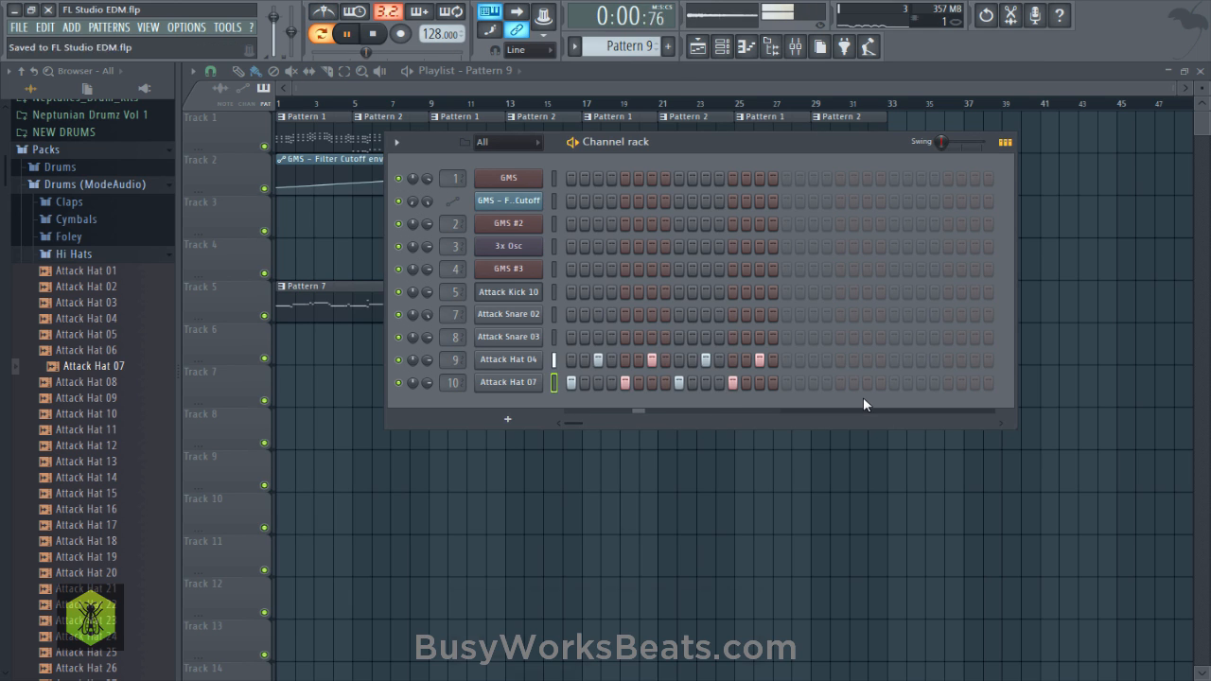
Fill Track 7 of the playlist with Pattern 9 clips from bar 17 through bar 32, save, and play the song from there.
key("F6")
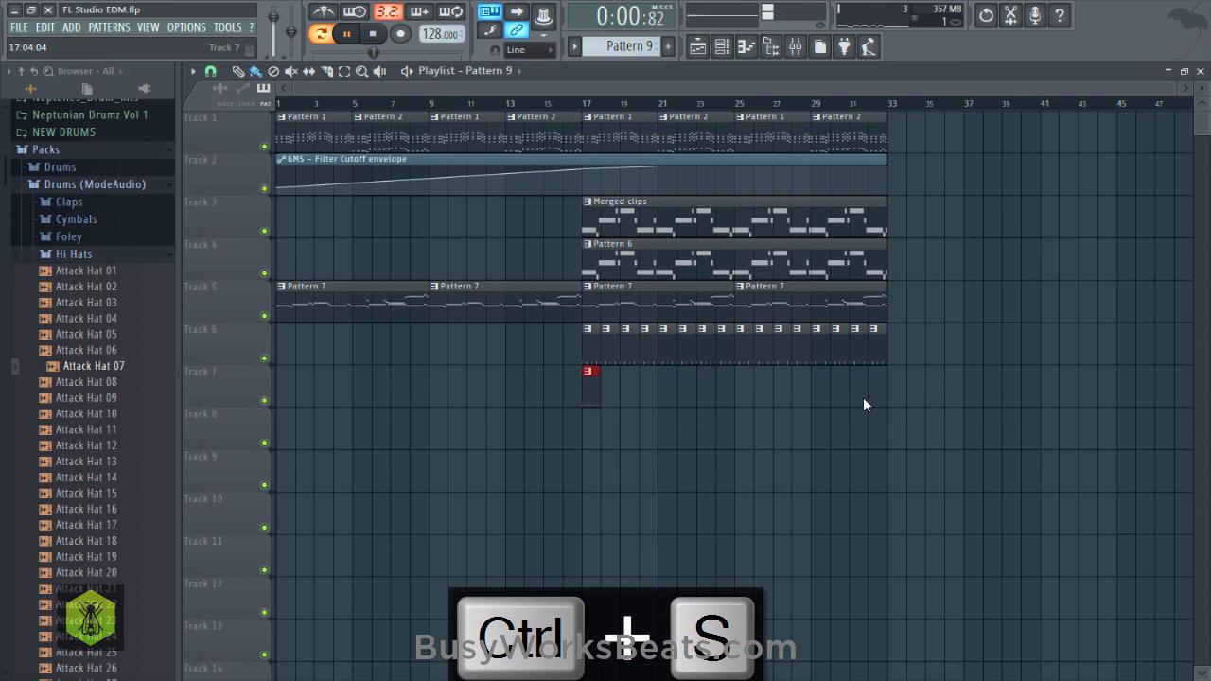
left_click_drag(586, 386, 881, 386)
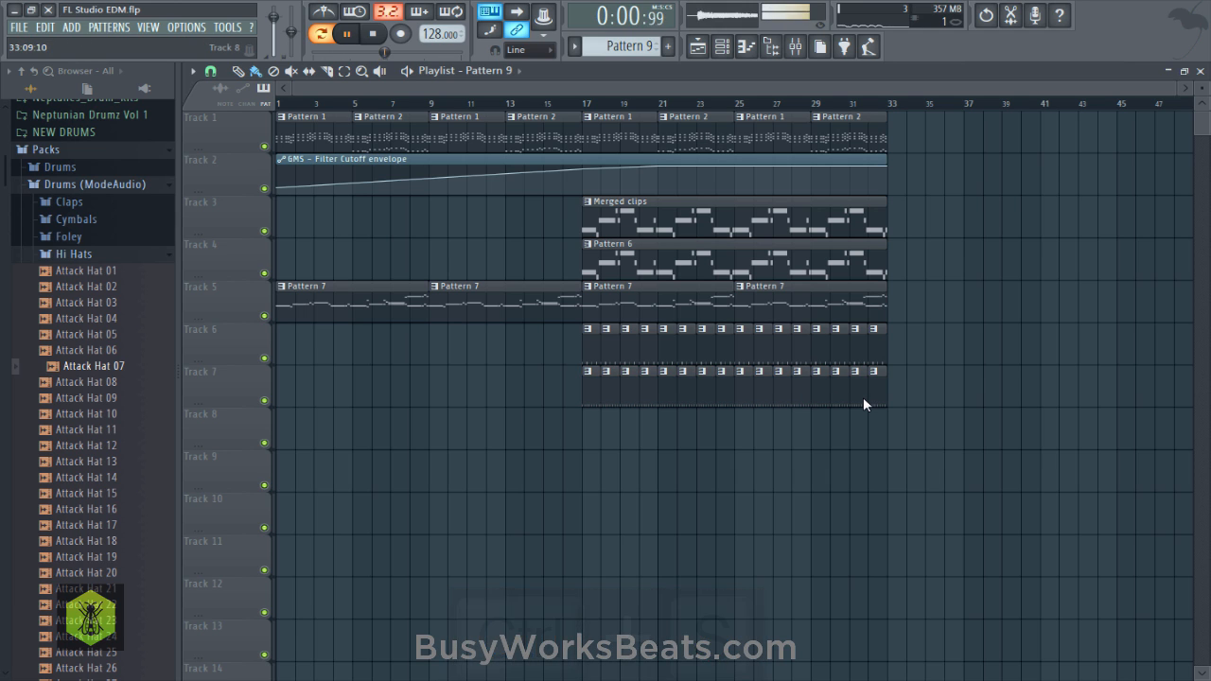
key("ctrl+s")
key("d")
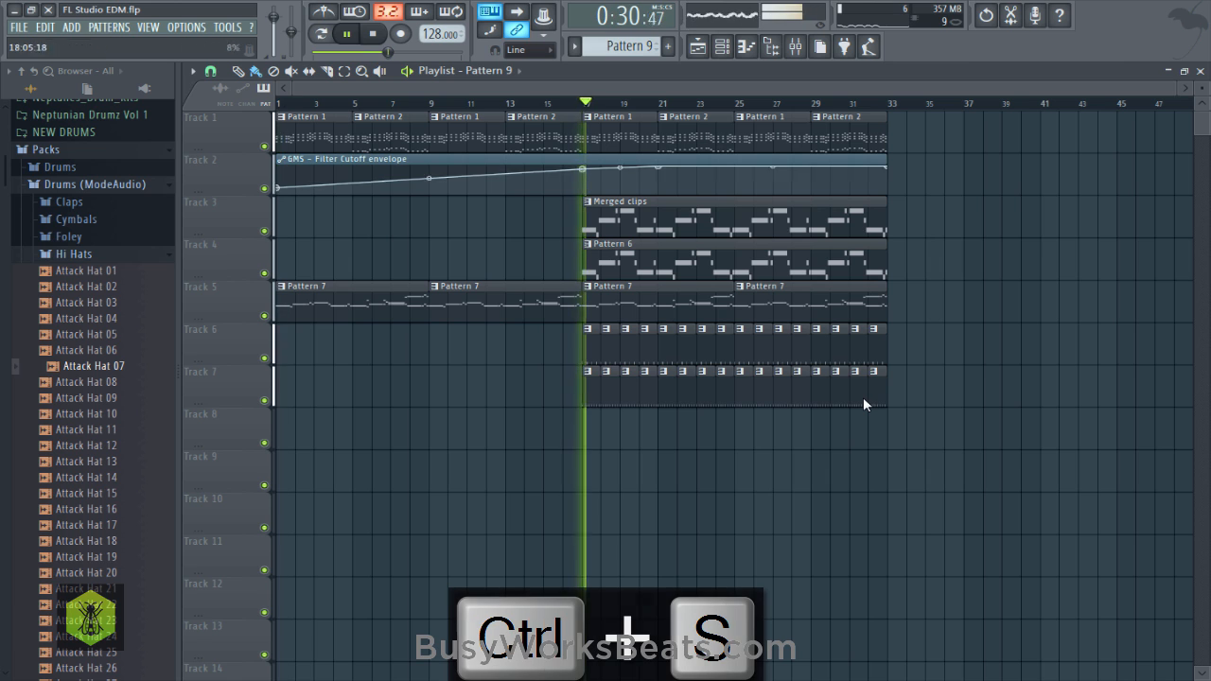
Set the time shift of Attack Hat 04 to 0:01 during playback, save the project and close the channel settings.
key("F6")
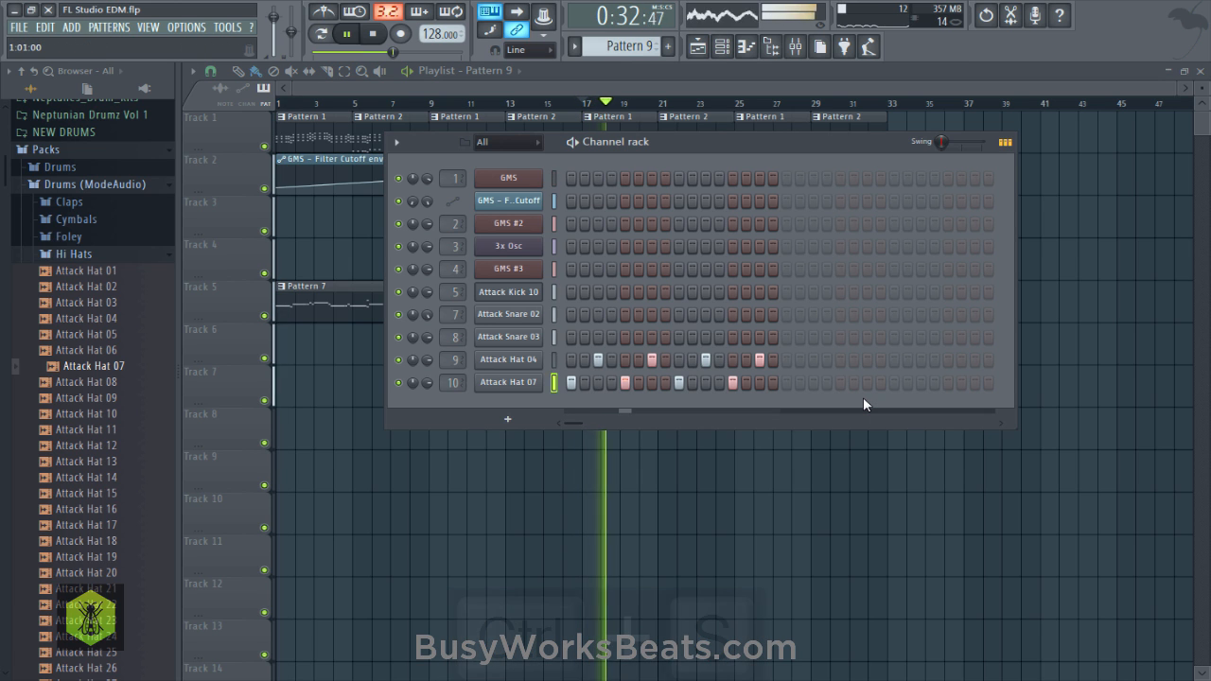
key("ctrl+s")
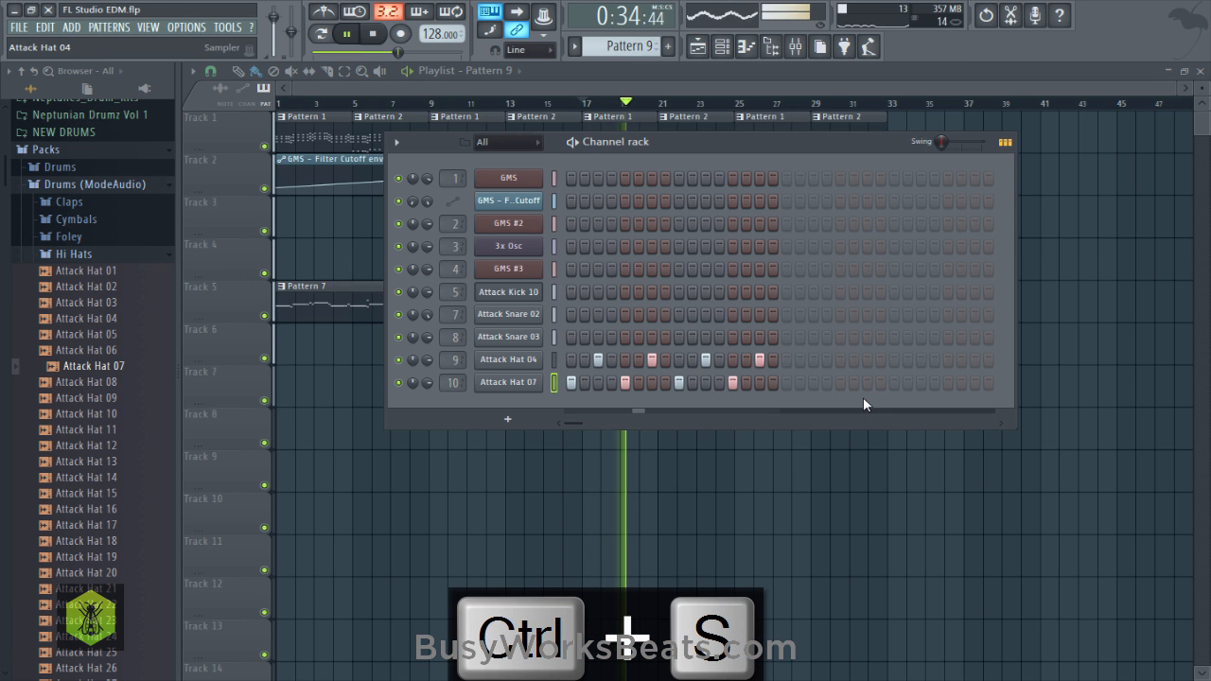
left_click(508, 360)
left_click(328, 208)
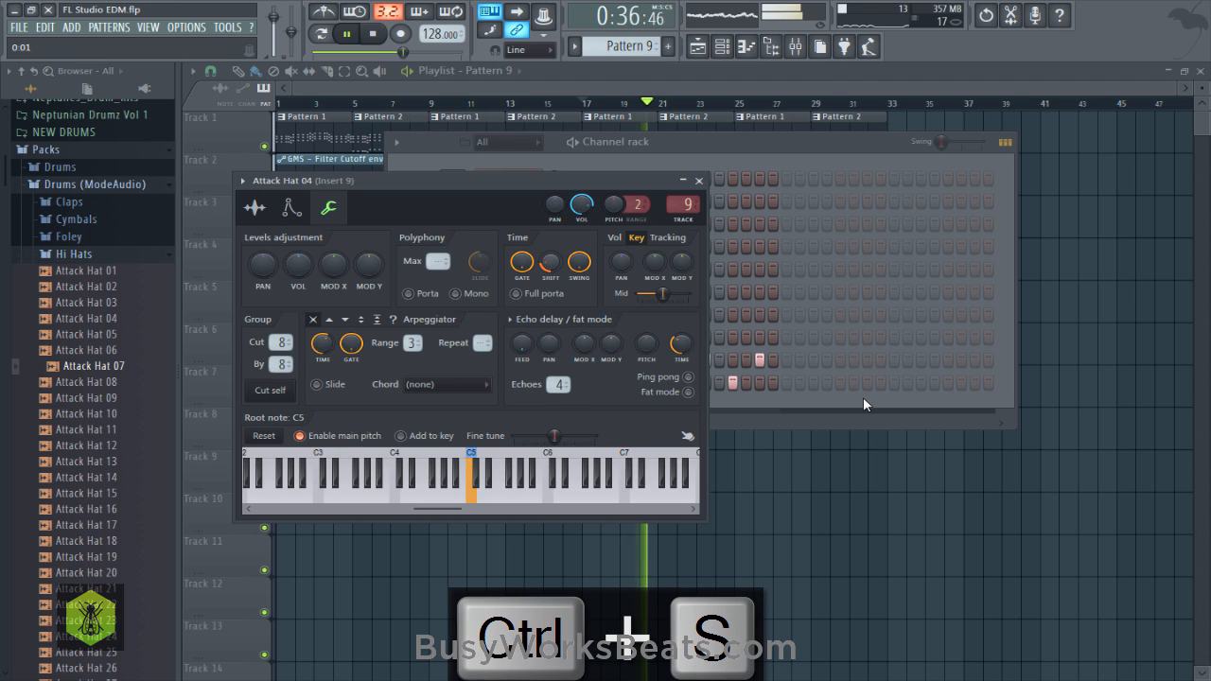
left_click(699, 180)
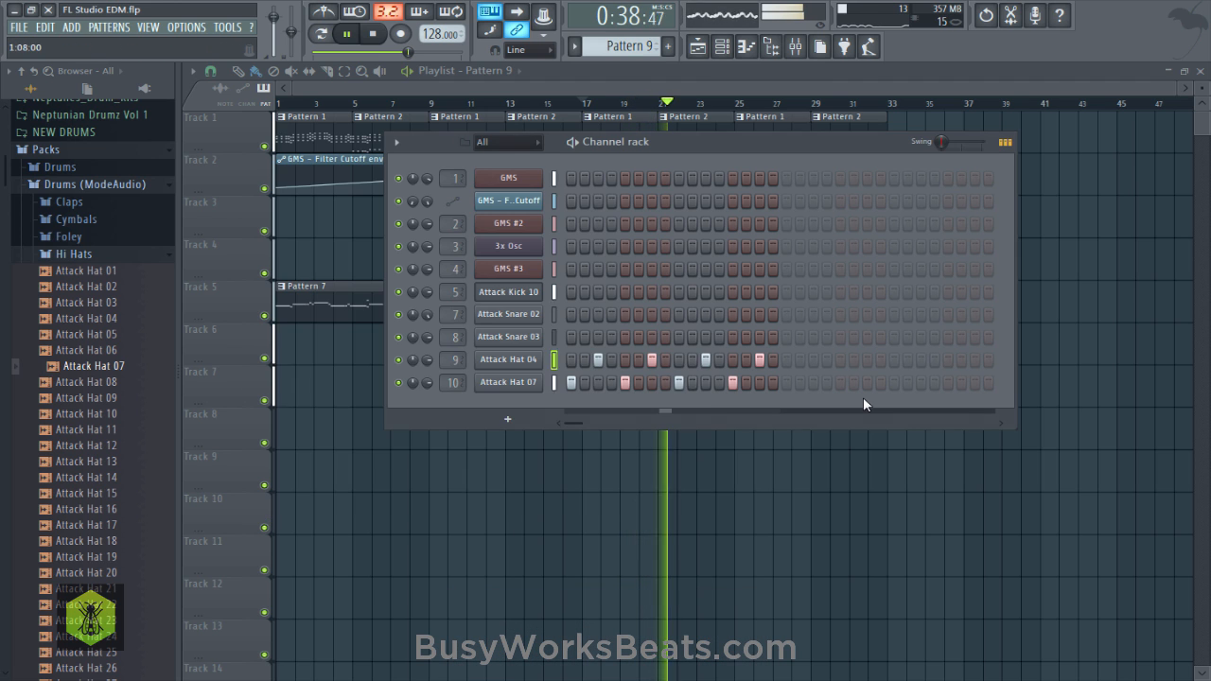
Adjust the time shift of Attack Hat 07, bring up the Attack Hat 04 settings again and stop playback.
left_click(508, 382)
left_click_drag(572, 281, 573, 261)
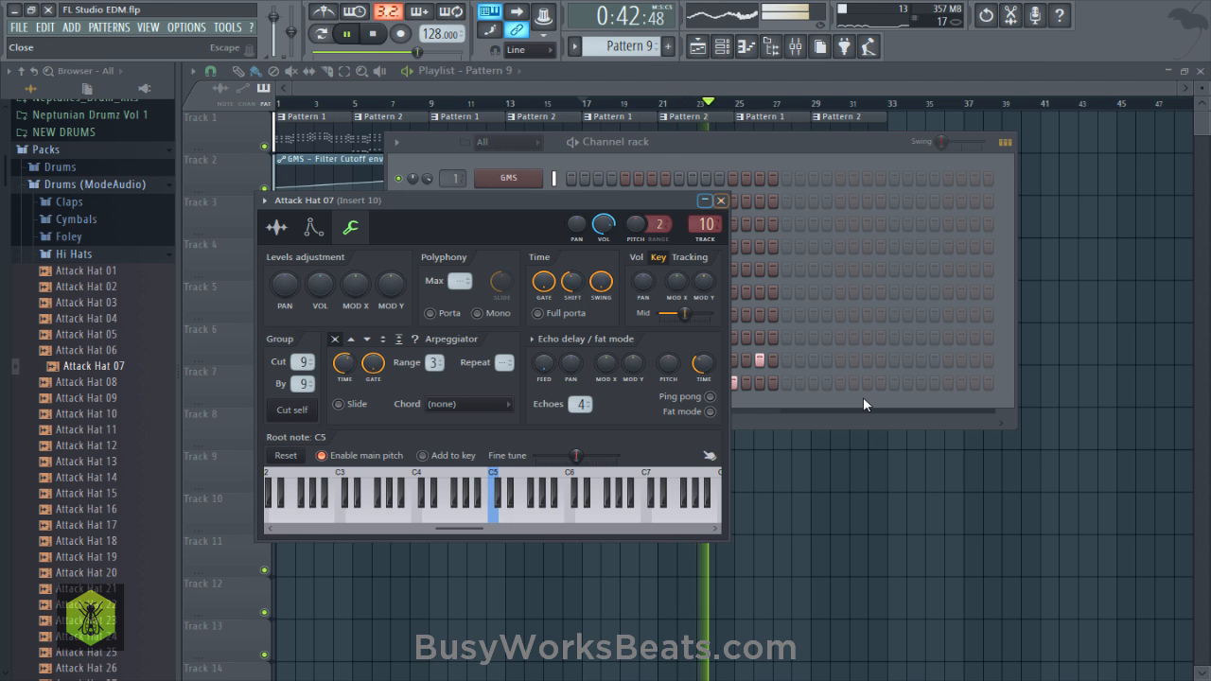
left_click(720, 200)
left_click(508, 360)
key("space")
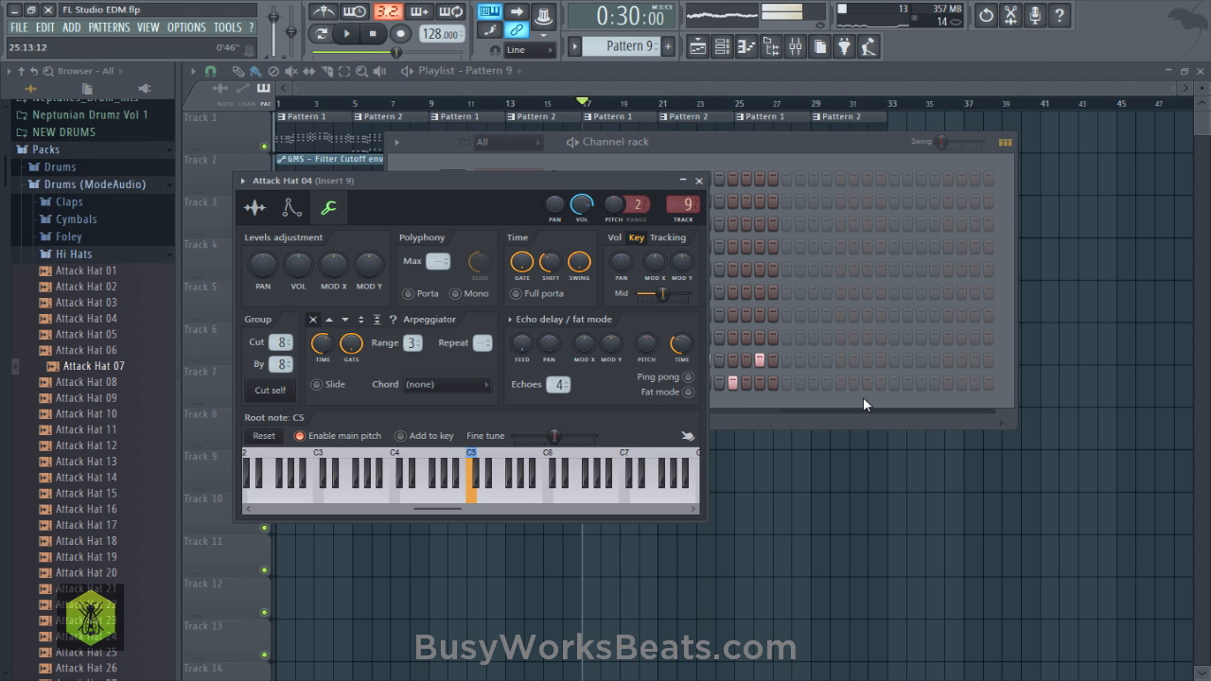
Lower the hi-hats in the mixer during playback, Insert 9 to 53% (-11.8 dB) and Insert 10 slightly below default, and save.
key("F9")
key("ctrl+s")
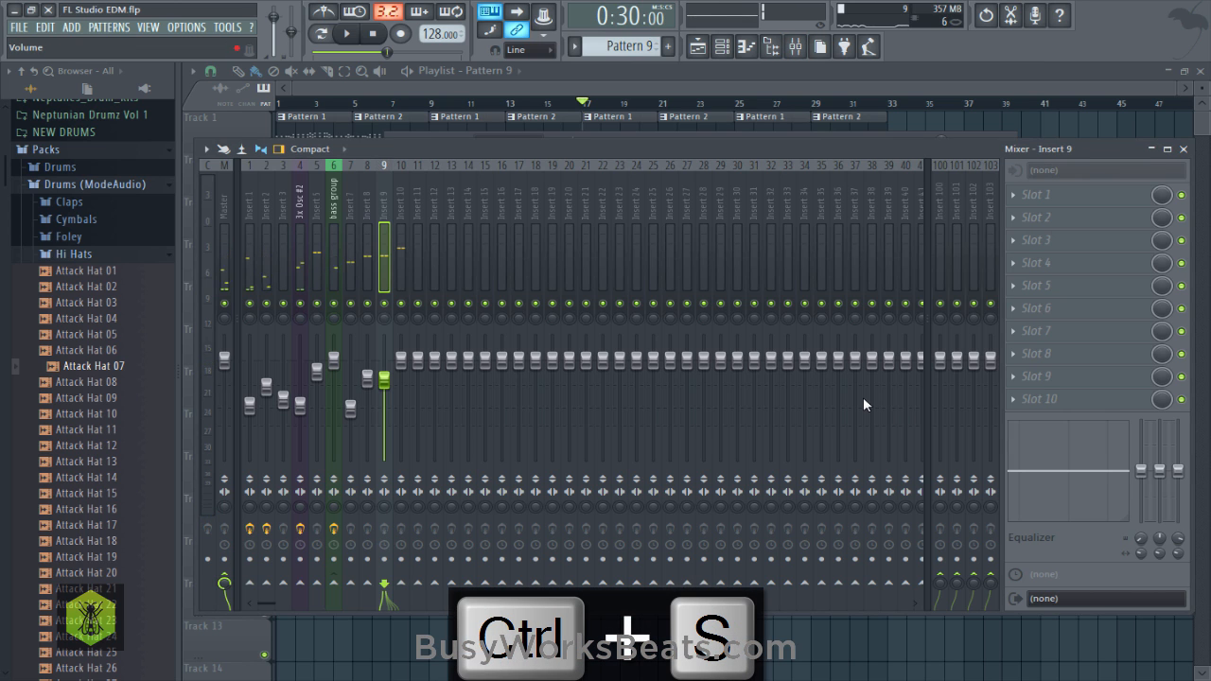
key("space")
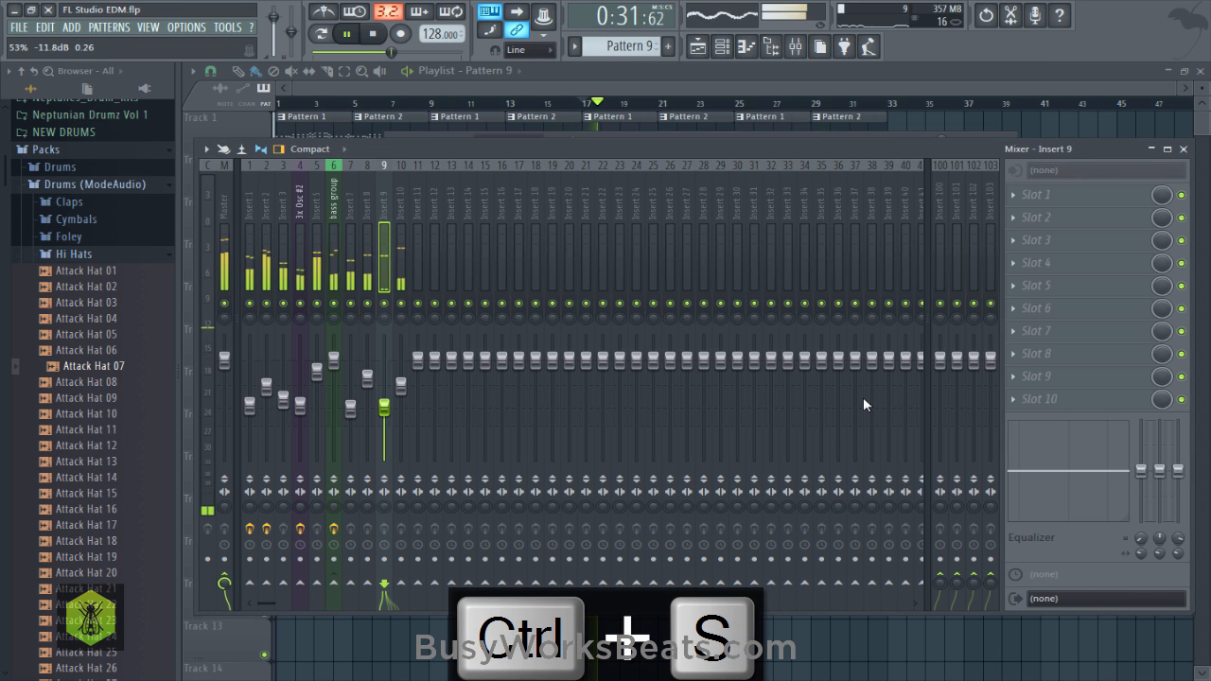
key("Right")
key("space")
key("ctrl+s")
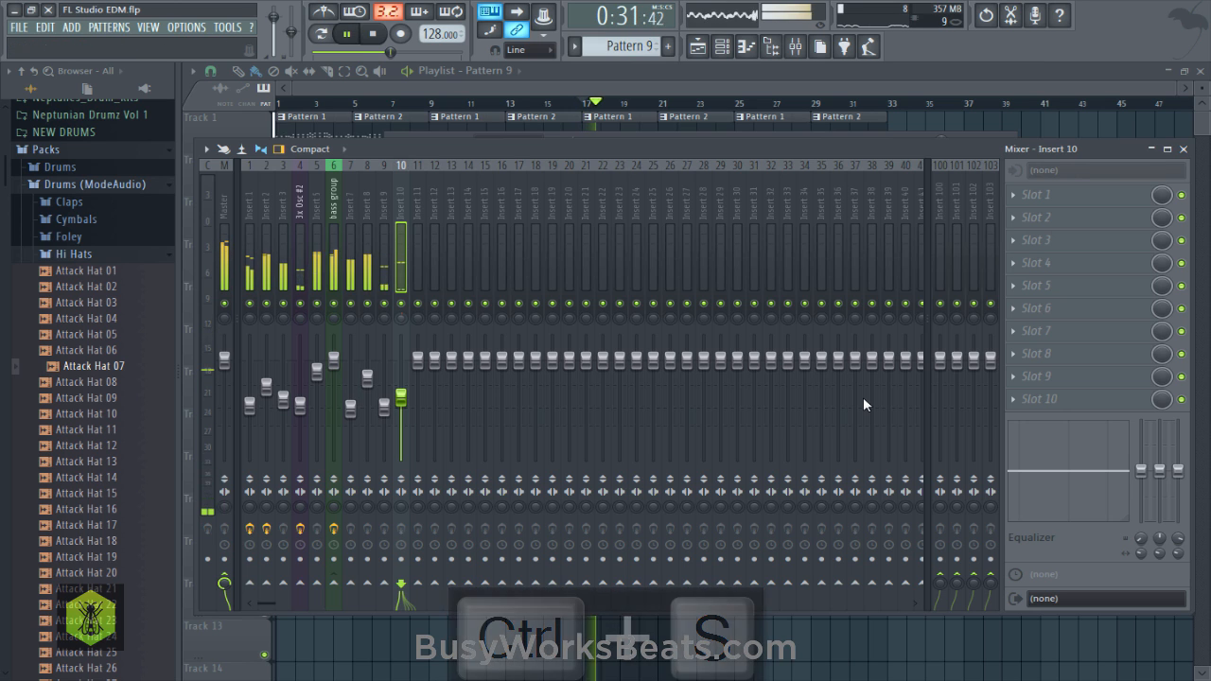
Pan the hi-hats apart in the mixer, with Insert 9 to the right and Insert 10 46% left, and save the project.
key("Left")
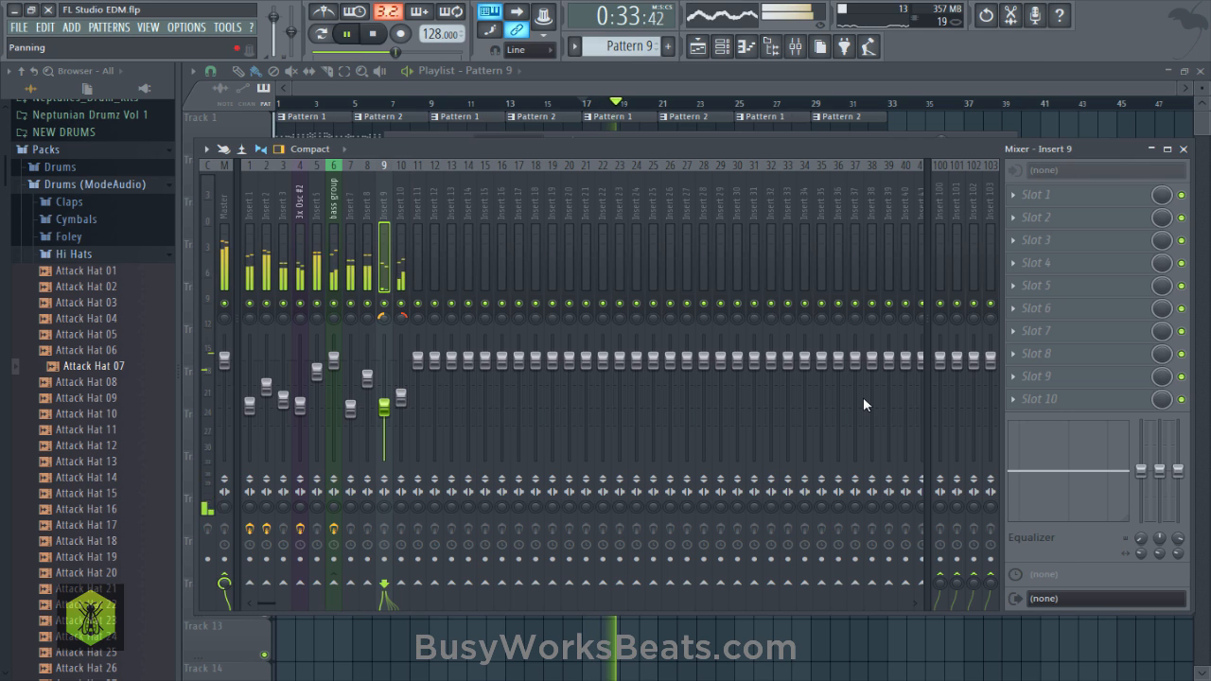
key("Right")
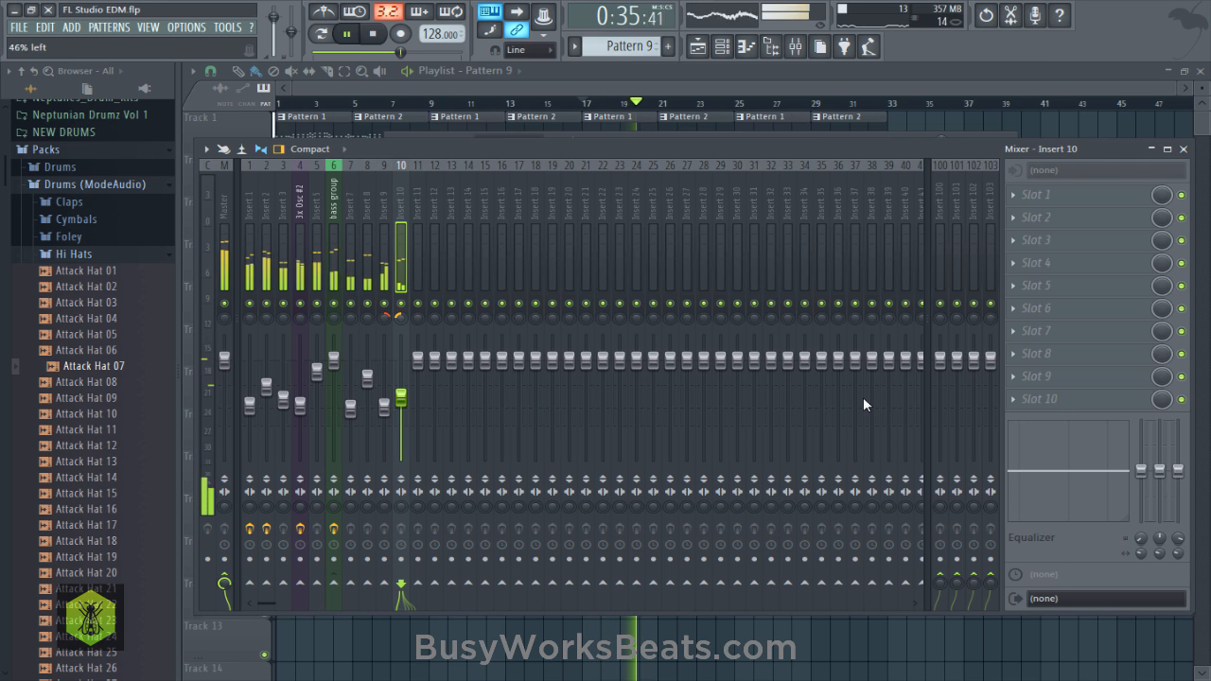
key("Left")
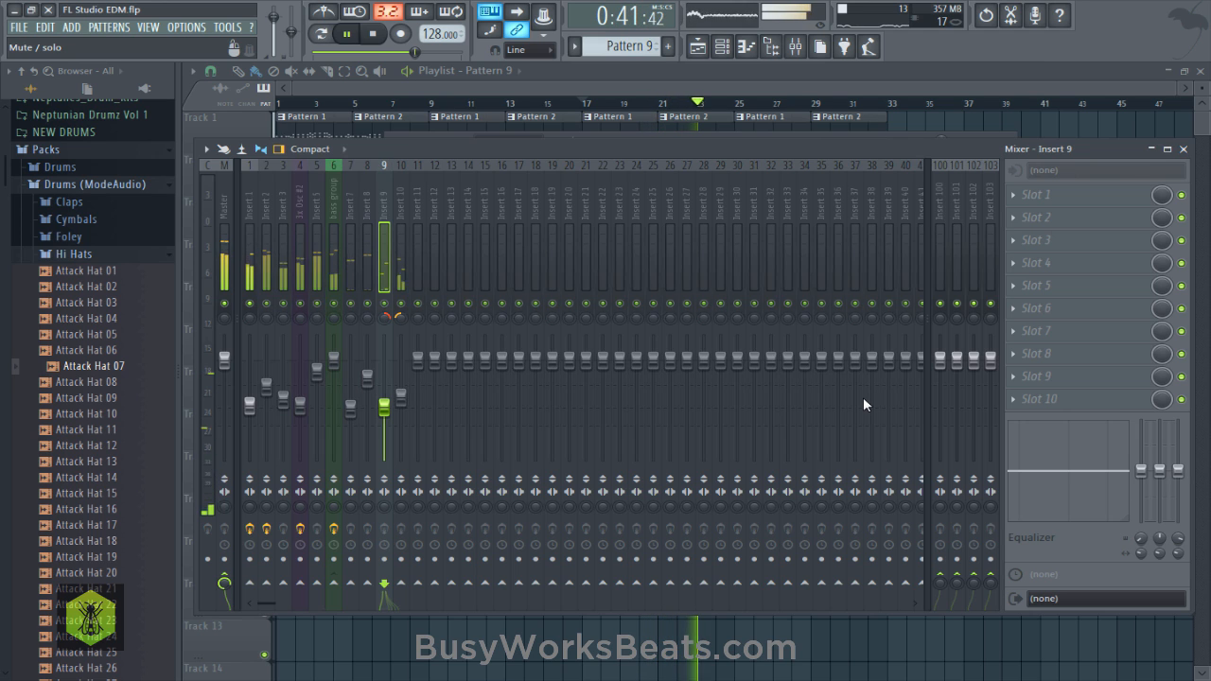
key("ctrl+s")
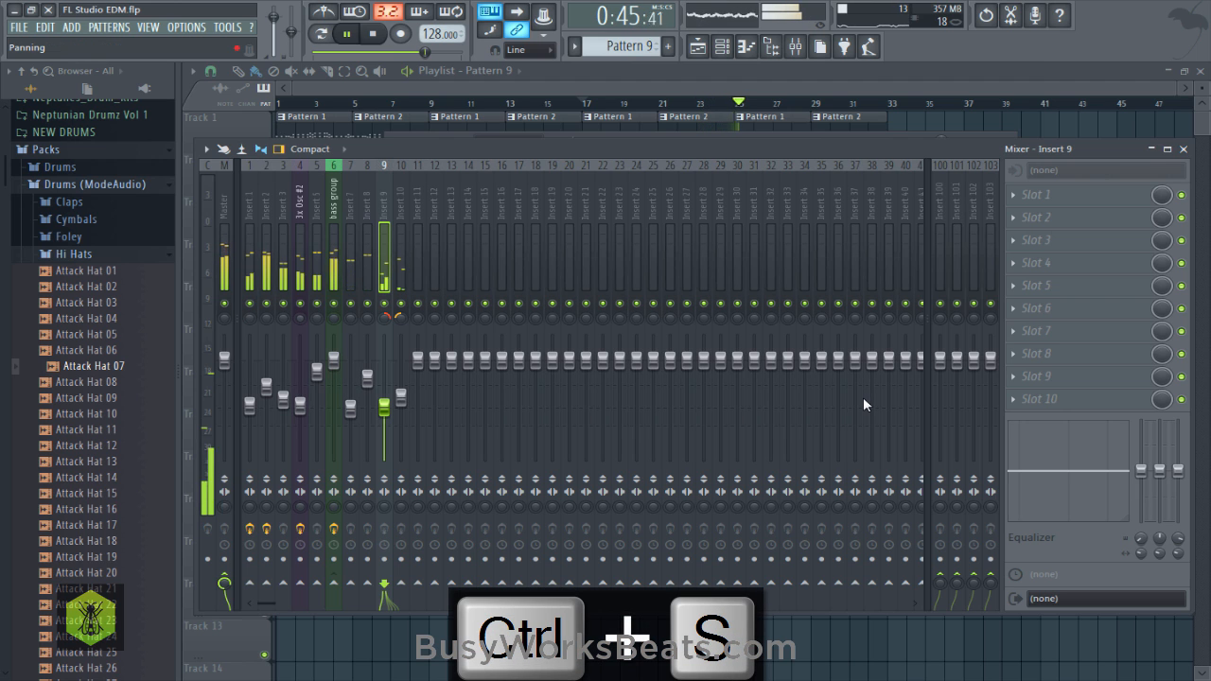
Lower the 3x Osc #2 mixer level and pan it slightly left, and pan Insert 1 26% right.
left_click_drag(300, 406, 300, 414)
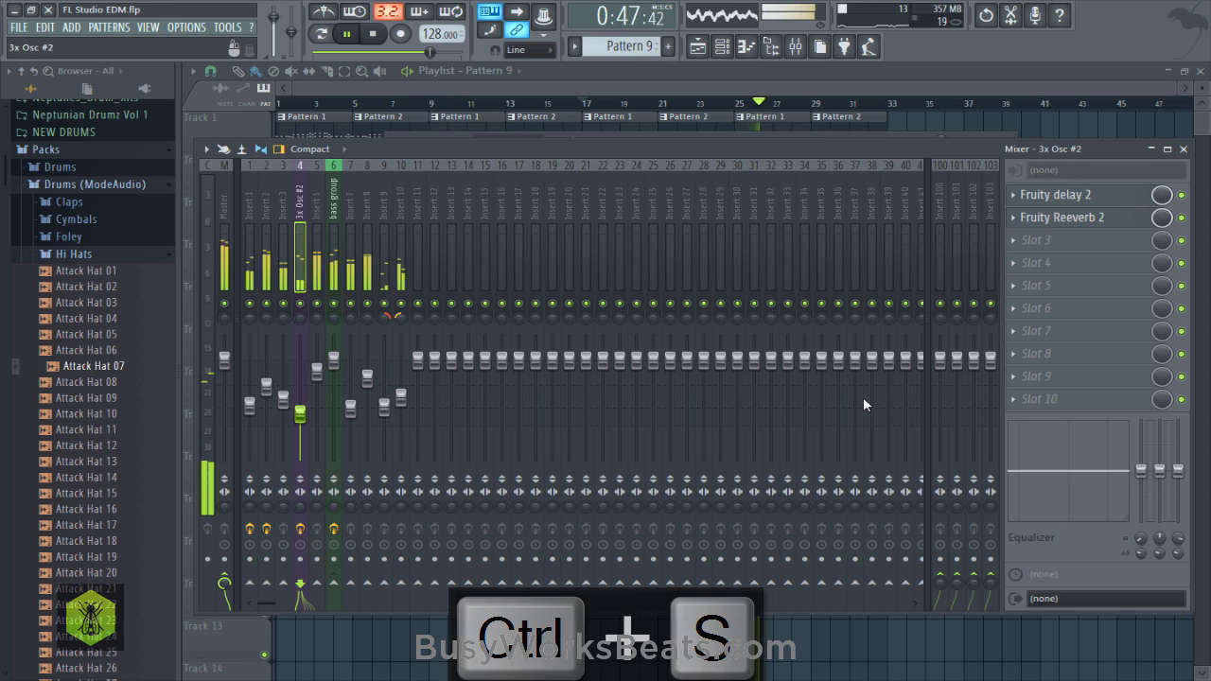
key("Left")
key("Left")
key("Left")
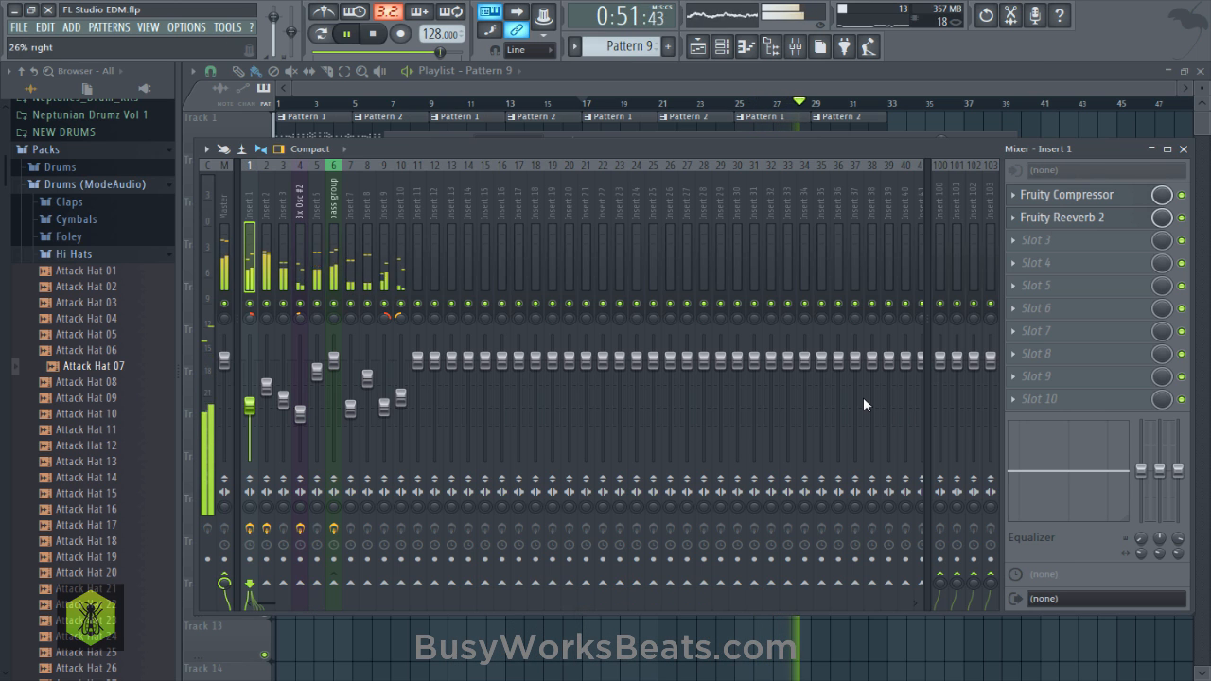
key("Right")
key("Right")
key("Right")
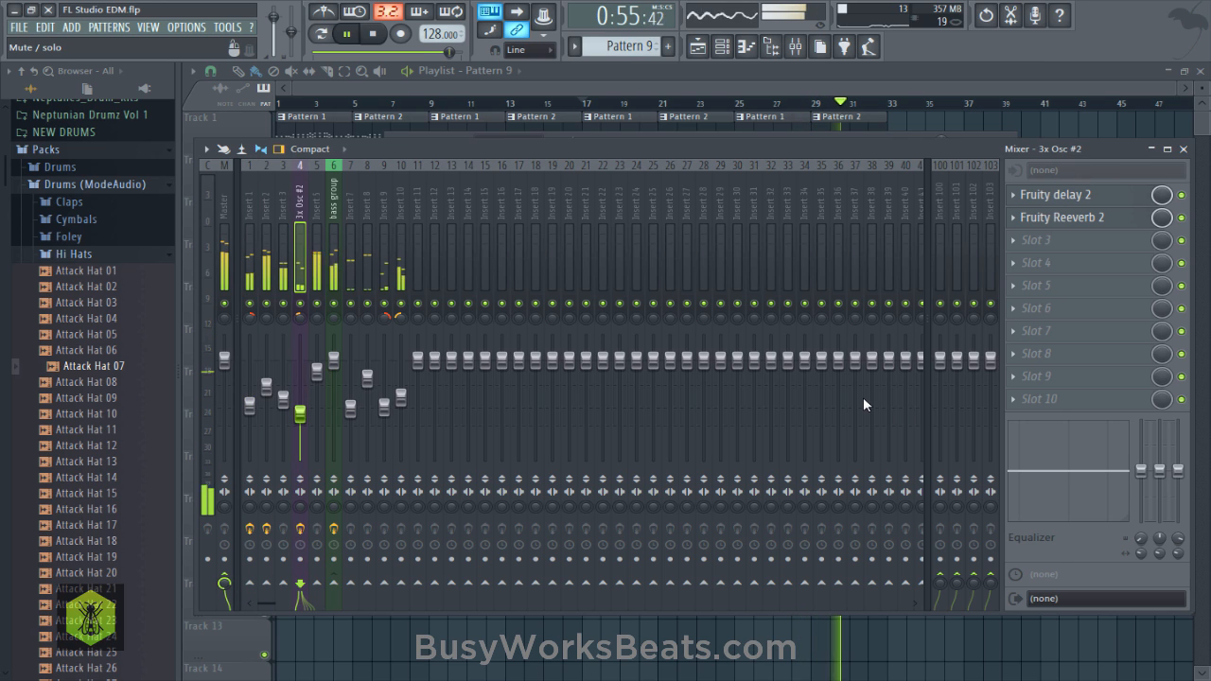
Spread the snares by panning Insert 7 left and Insert 8 right, then close the mixer and save the project.
key("Right")
key("Right")
key("Right")
key("Right")
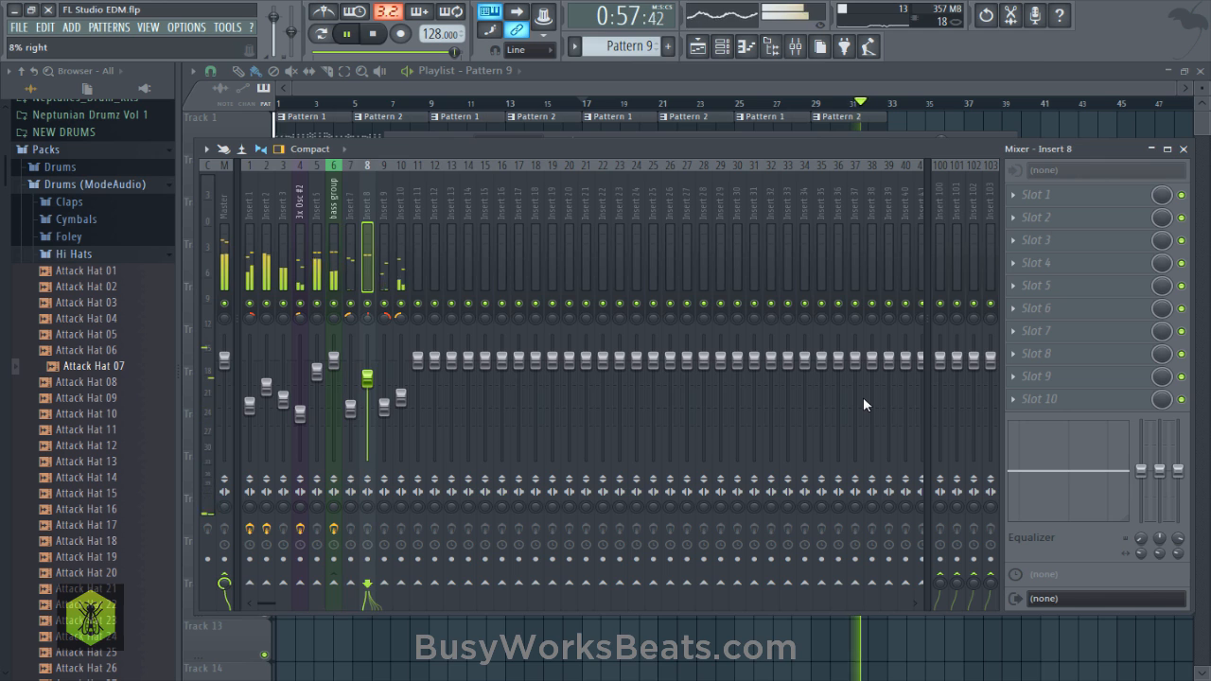
key("Left")
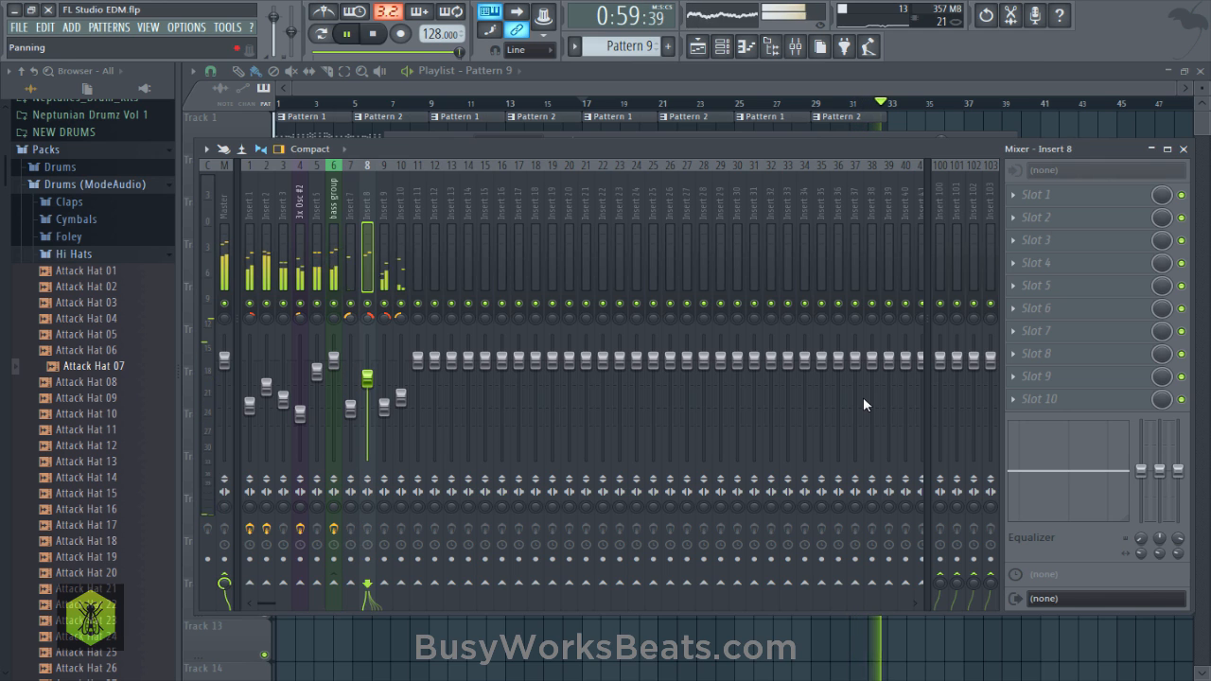
key("Right")
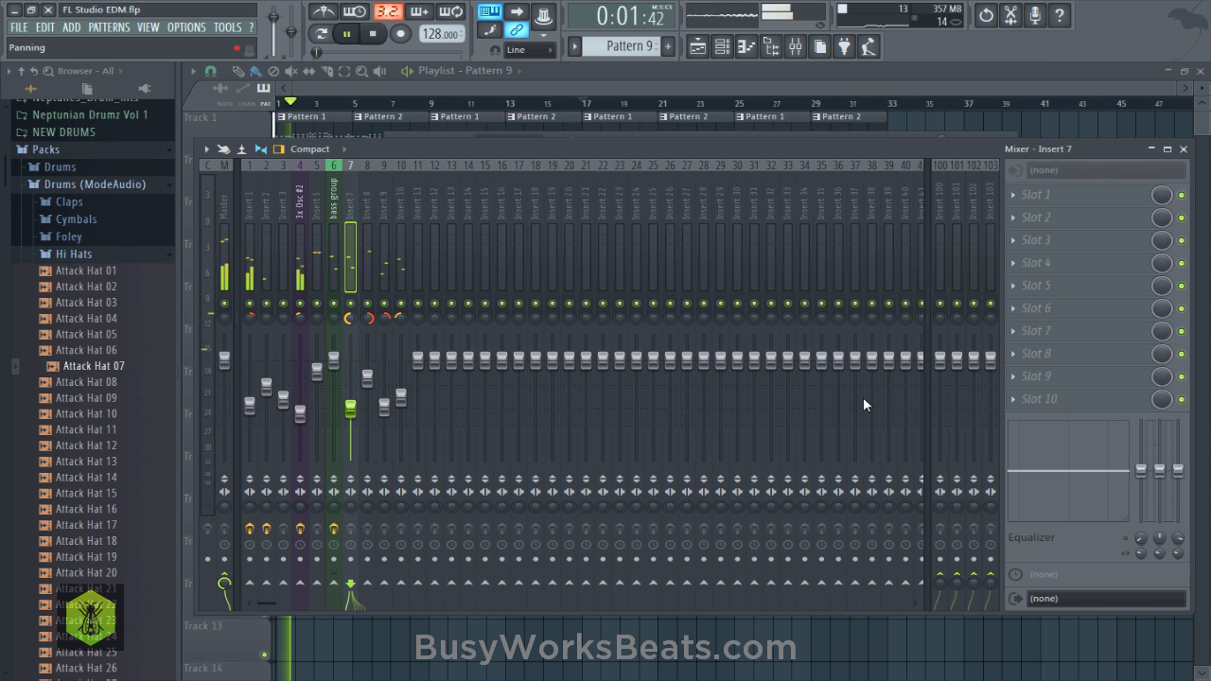
key("F9")
key("ctrl+s")
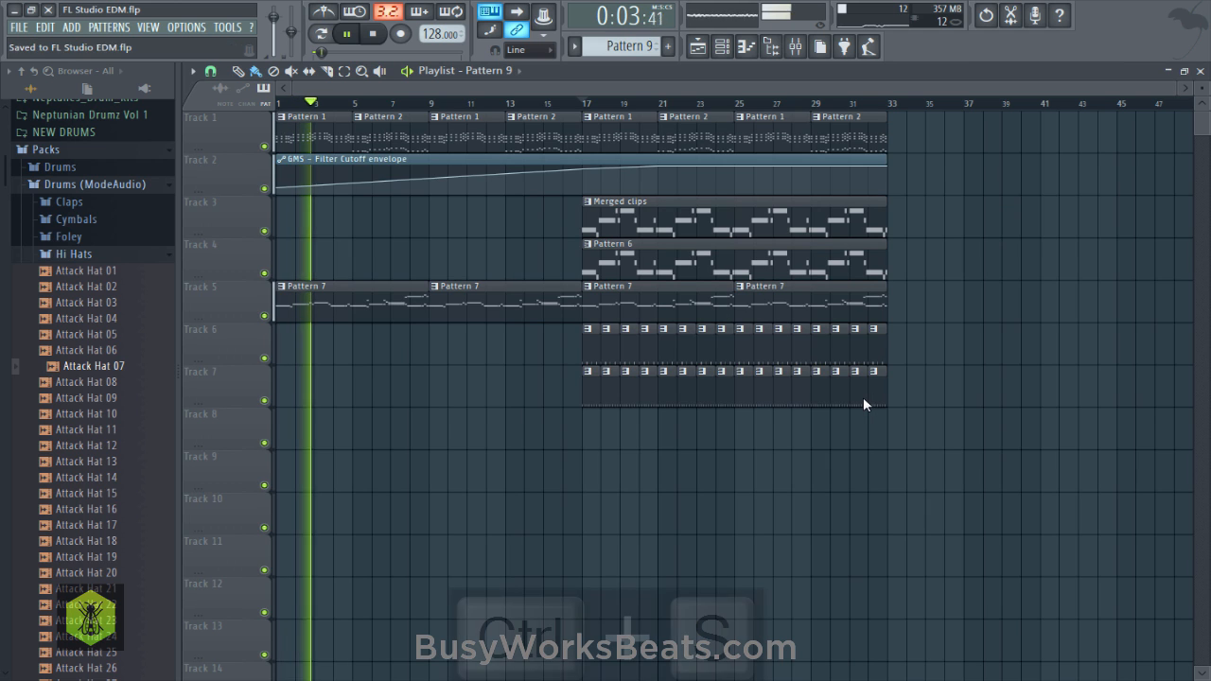
Adjust the GMS #3 synth by lowering its filter cutoff slightly, raising resonance to 0.30% and setting the channel mix level to 20.0 dB.
key("F6")
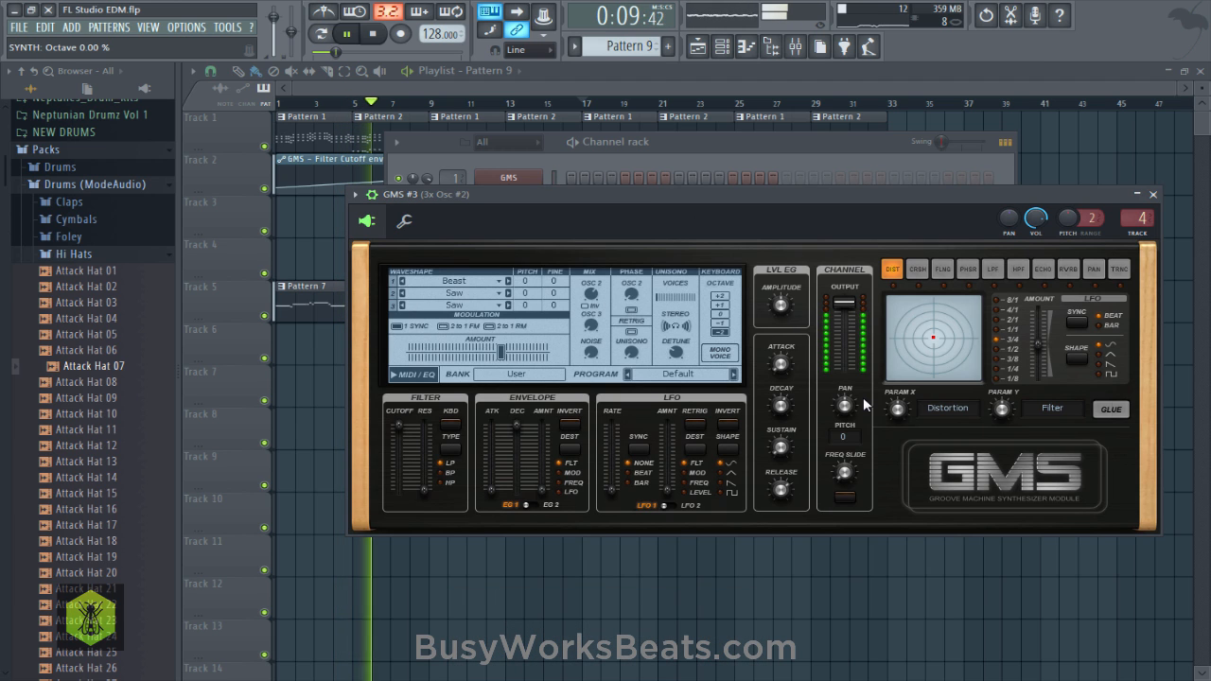
key("ctrl+s")
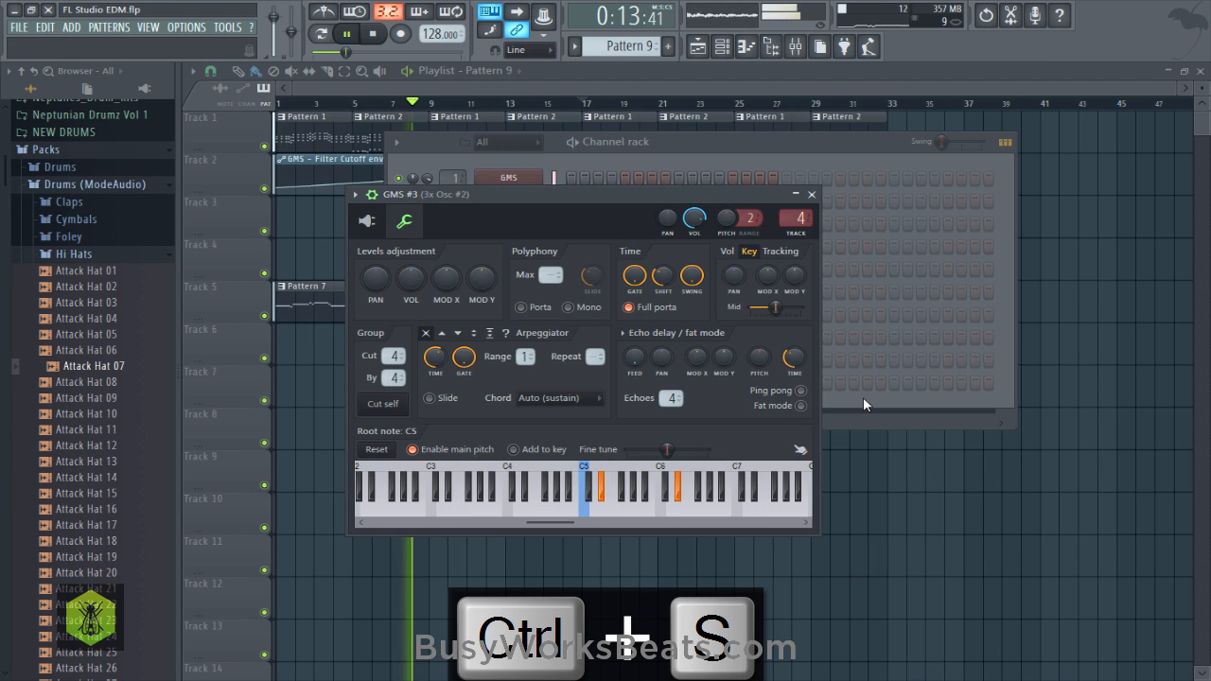
key("Page_Up")
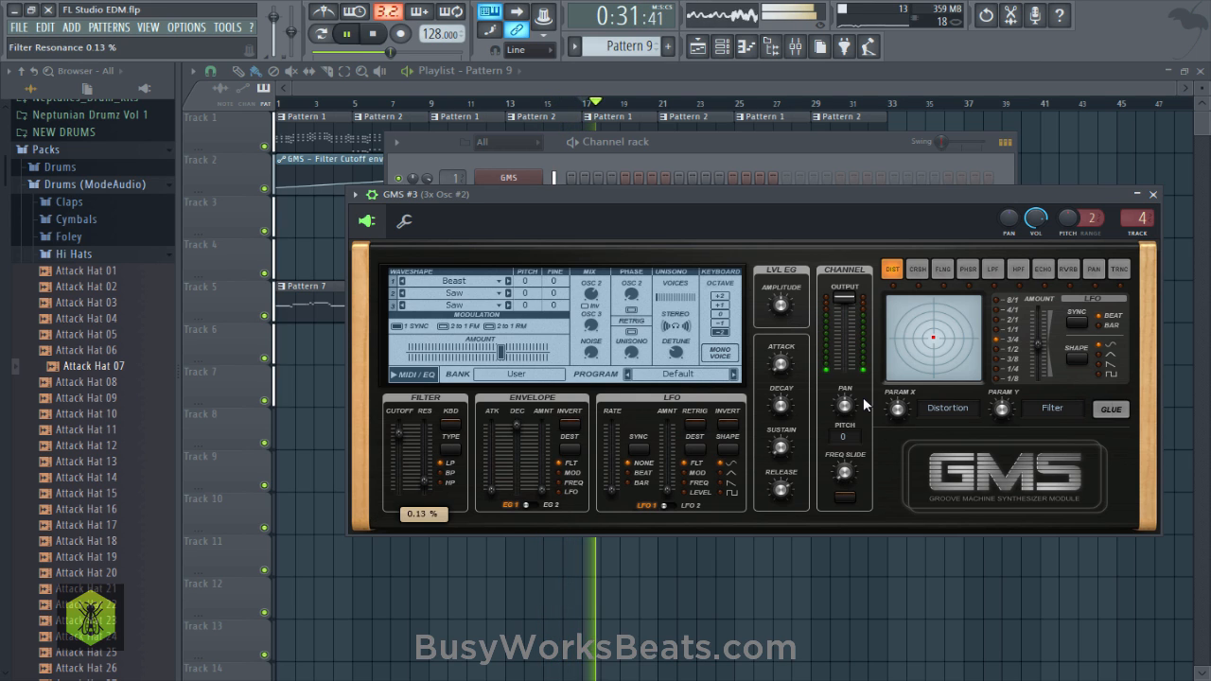
mouse_move(863, 403)
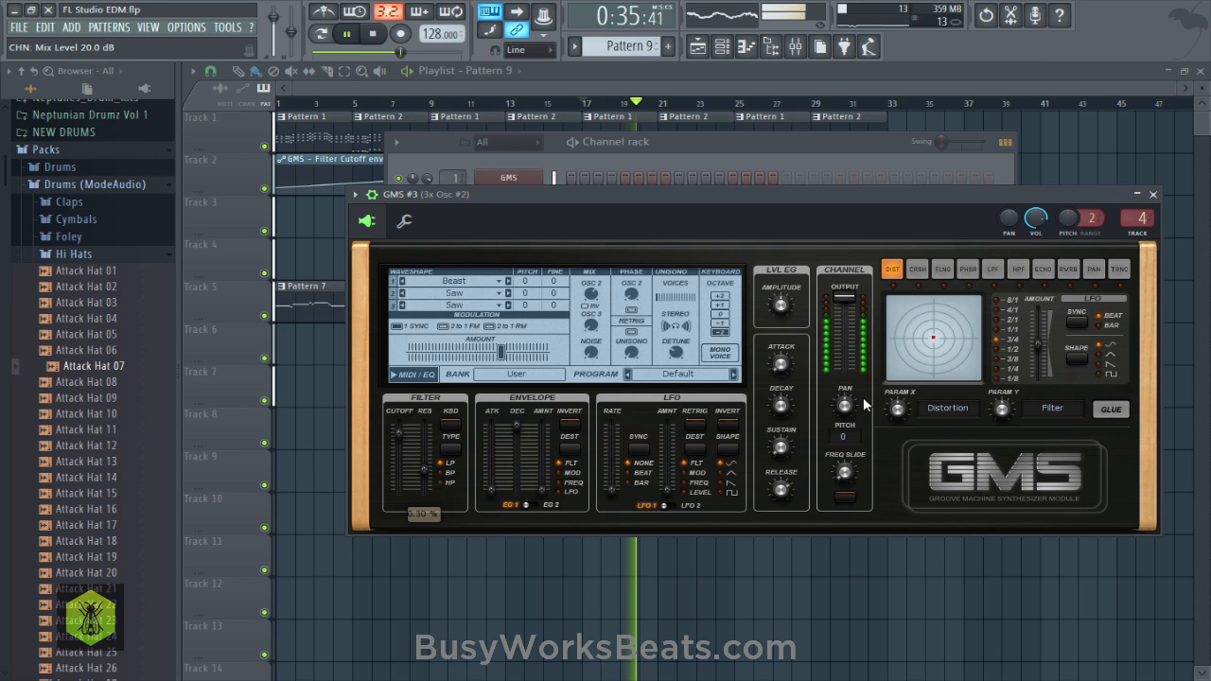
Raise the 3x Osc #2 mixer level, check its Fruity delay 2 settings, then stop playback and save the project.
key("F9")
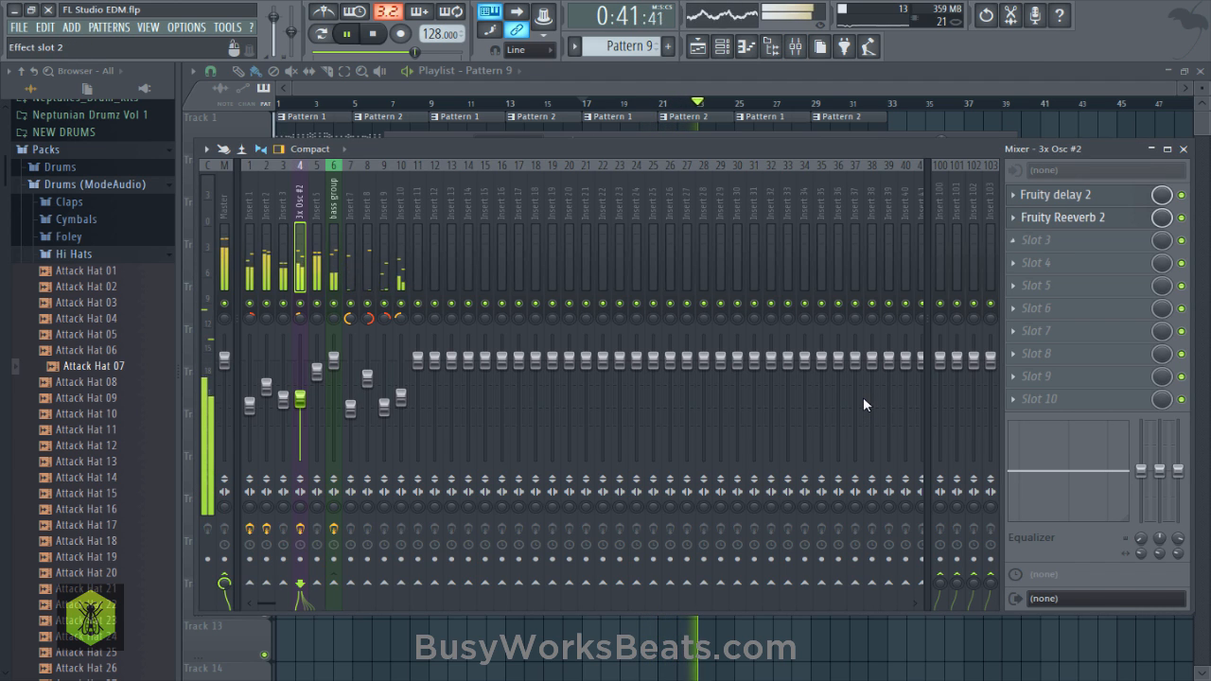
key("F9")
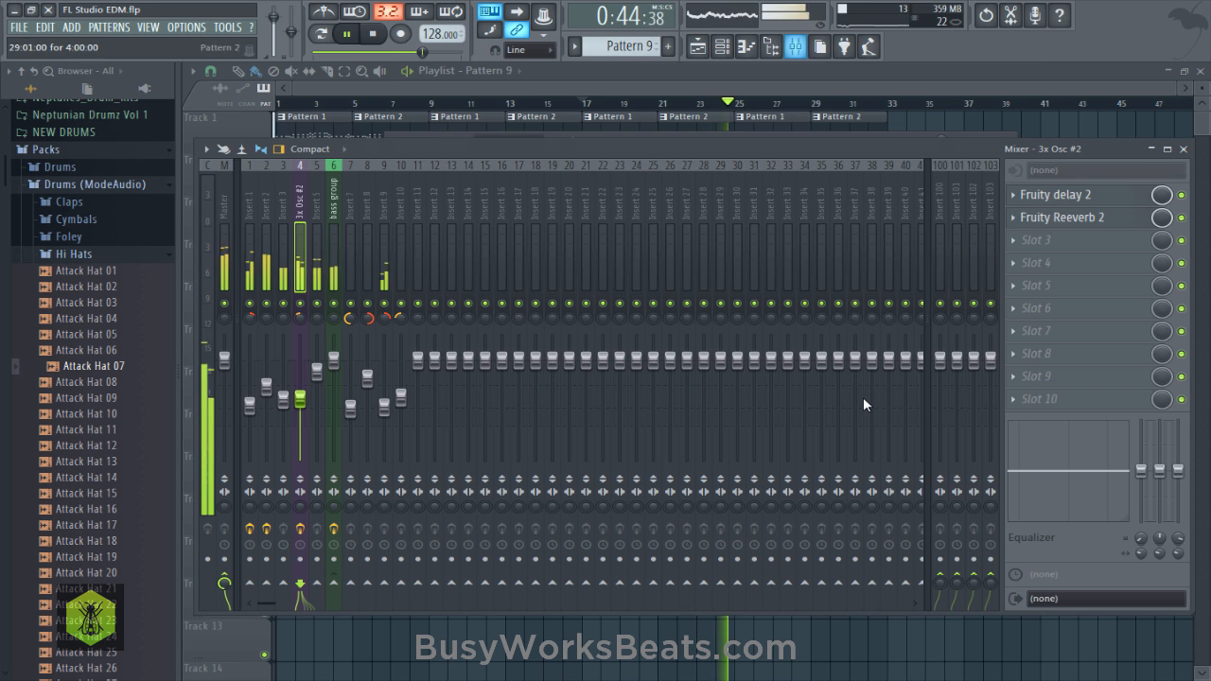
key("F9")
left_click(1056, 195)
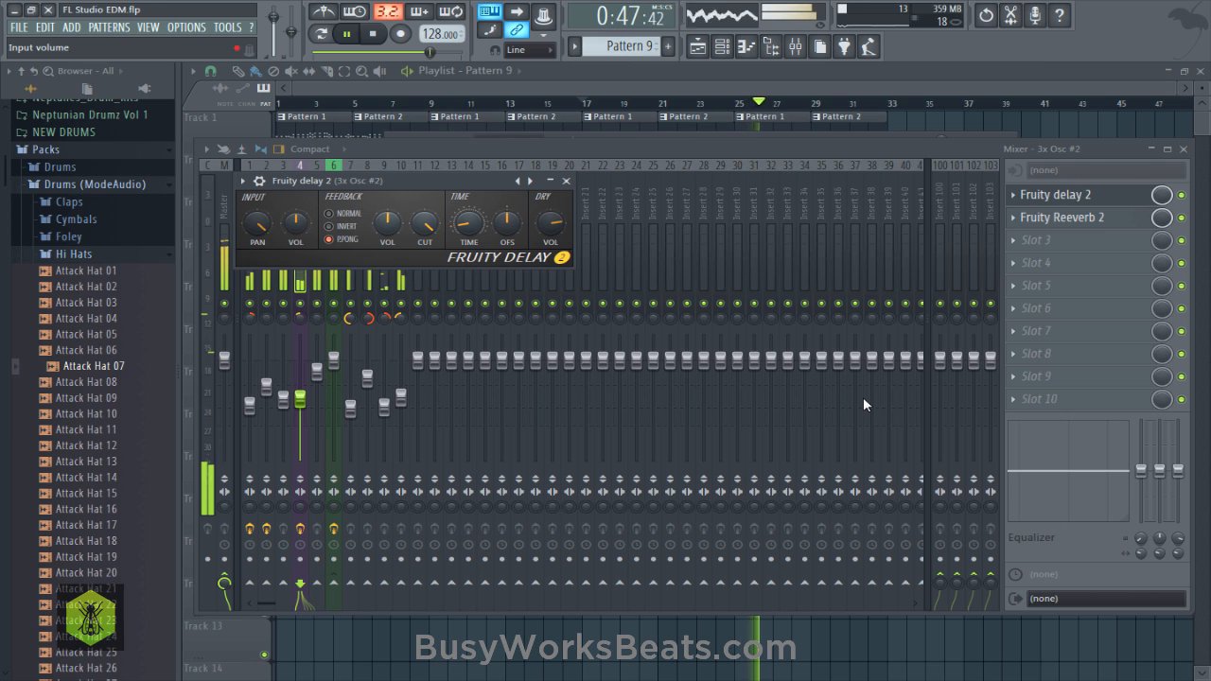
key("Escape")
key("space")
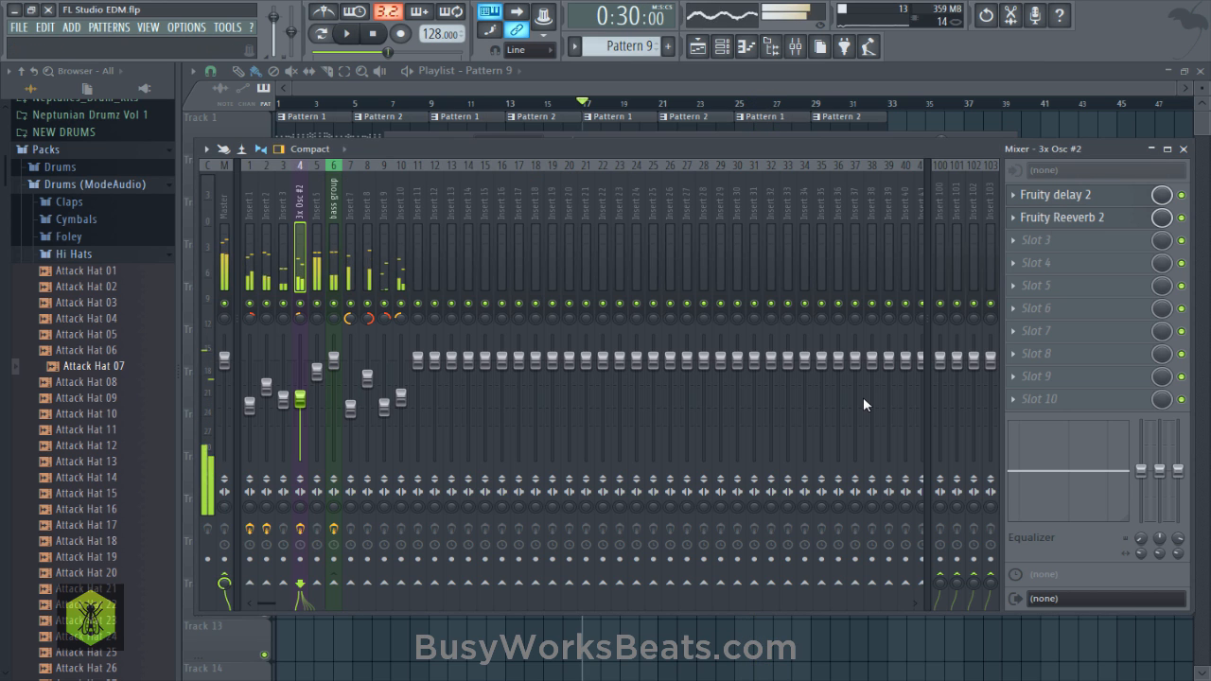
key("ctrl+s")
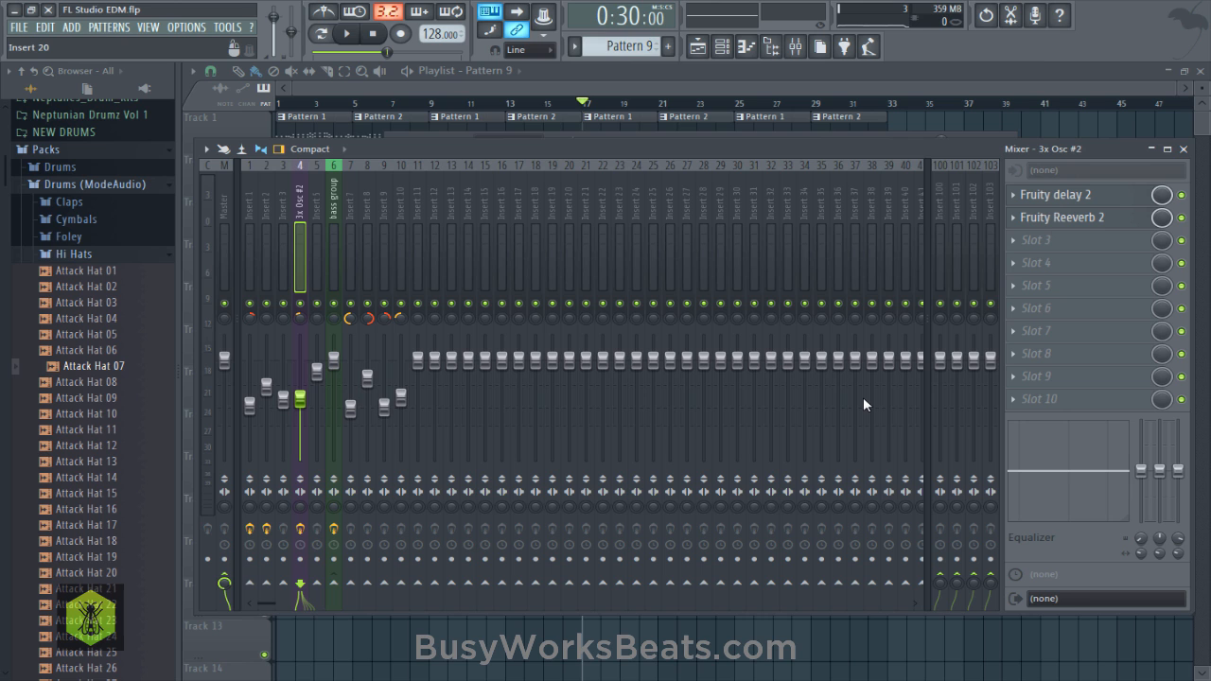
Save the project, close the mixer and play back the arrangement from the start.
key("ctrl+s")
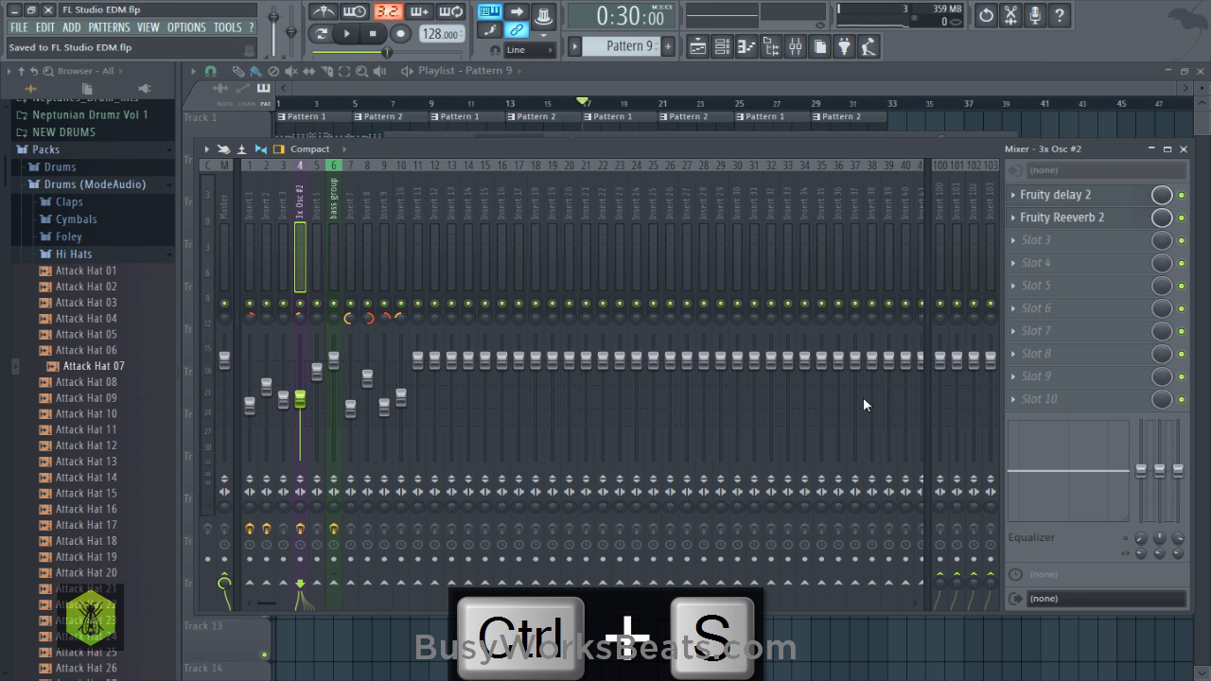
key("F9")
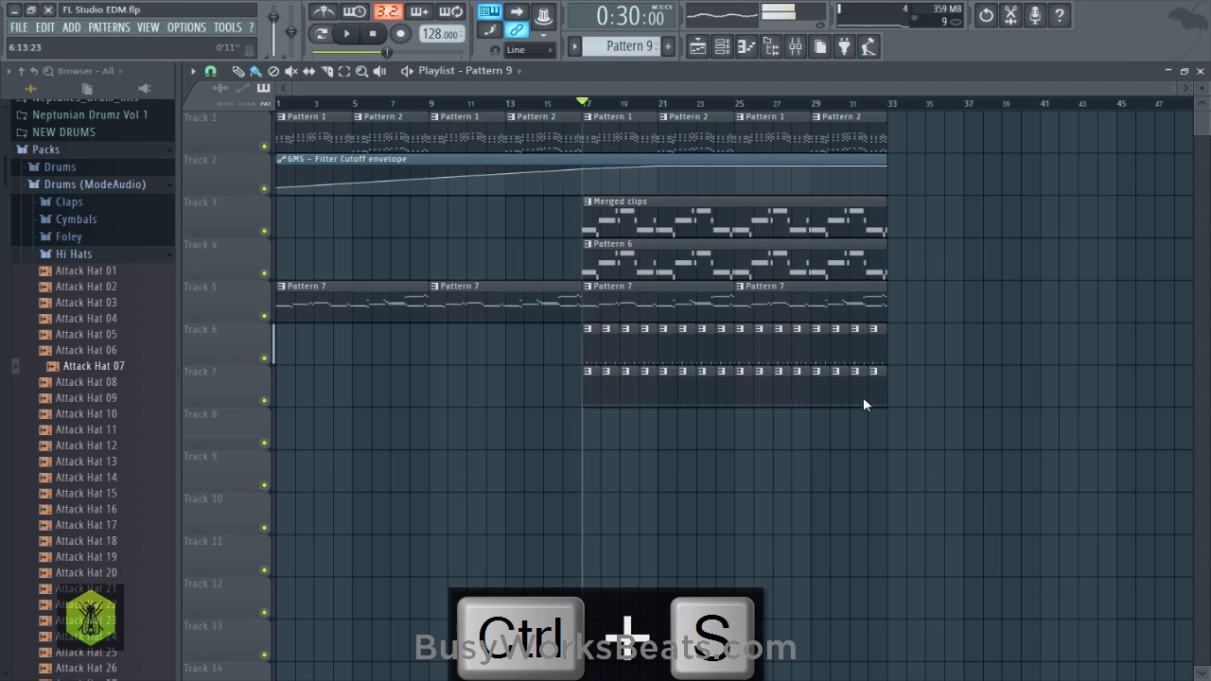
key("space")
key("ctrl+s")
key("space")
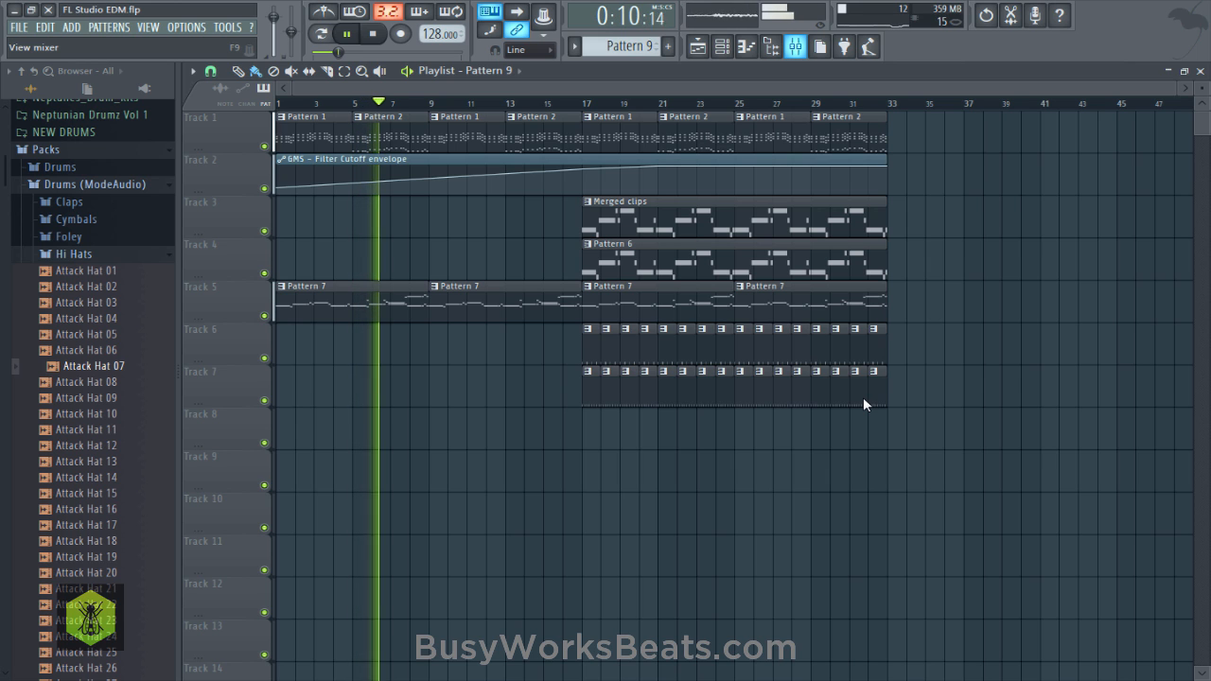
key("space")
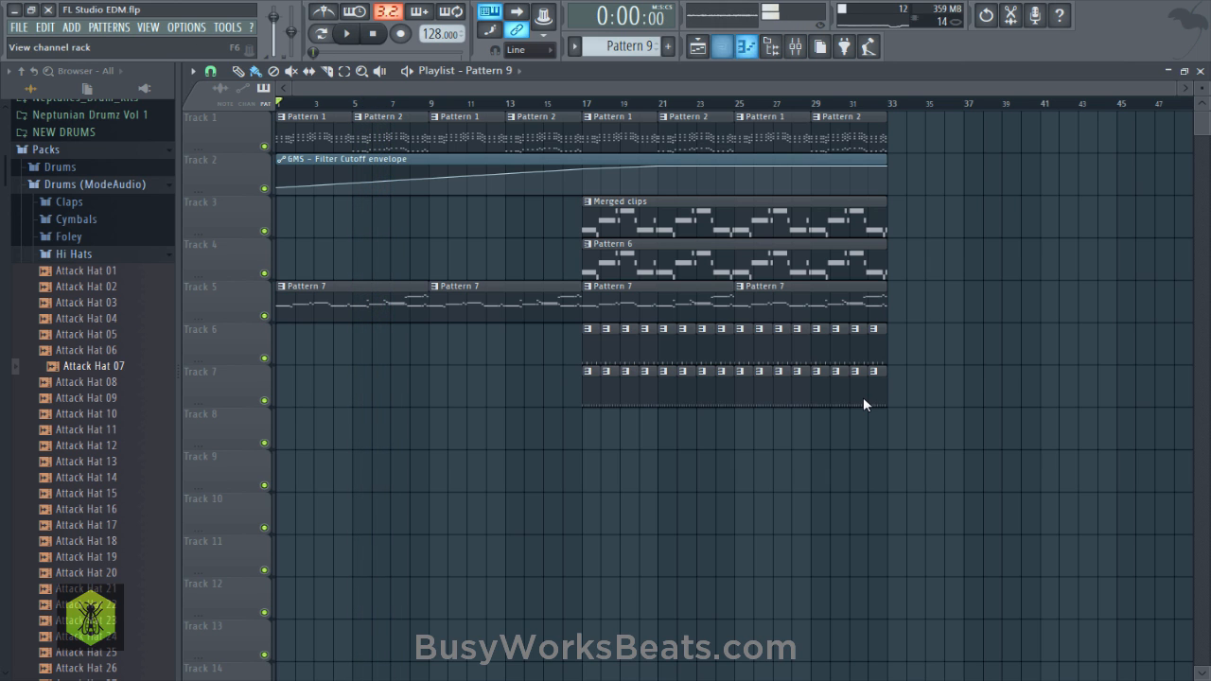
During playback, set GMS #3's first oscillator to Keys, octave -1, filter resonance 0.14% and channel mix level 13.4 dB, and save the project.
key("F6")
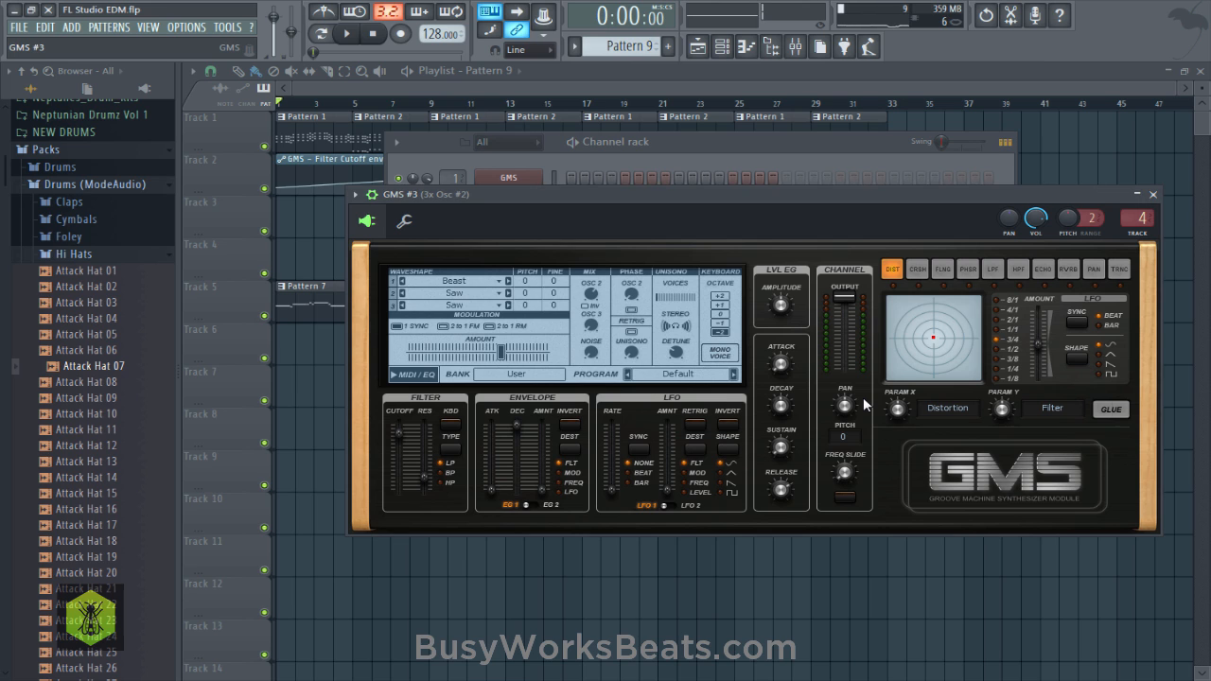
key("space")
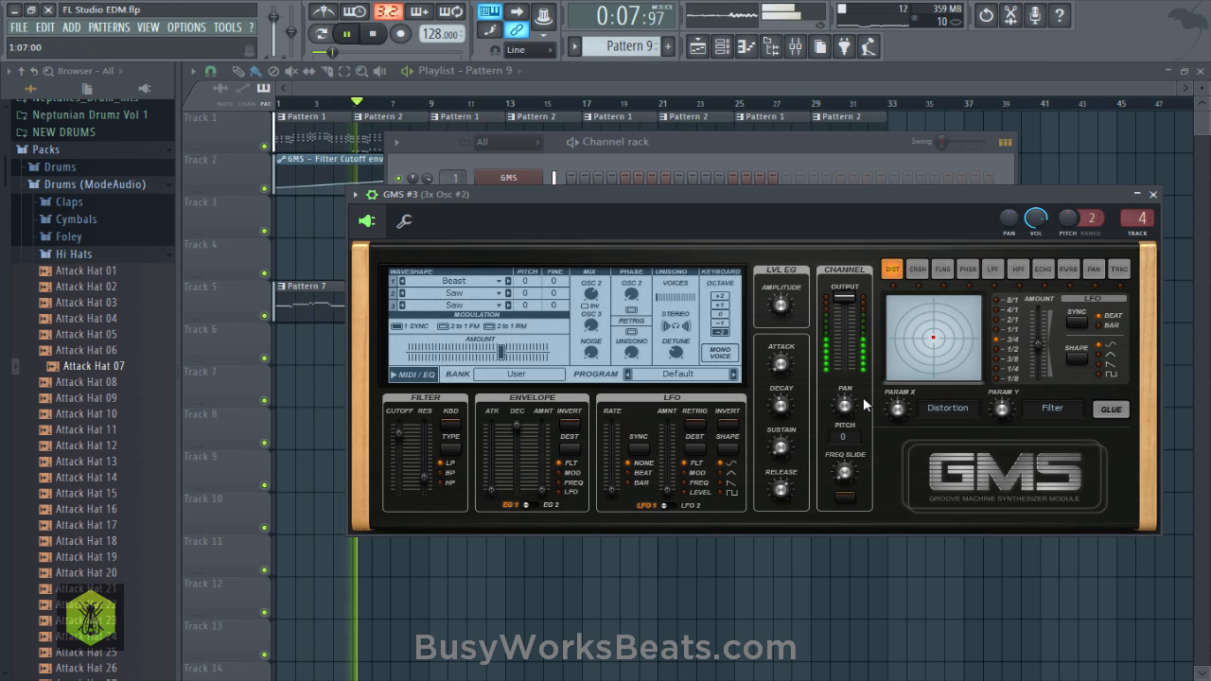
mouse_move(501, 352)
left_mouse_down()
mouse_move(534, 351)
mouse_move(482, 351)
mouse_move(502, 351)
left_mouse_up()
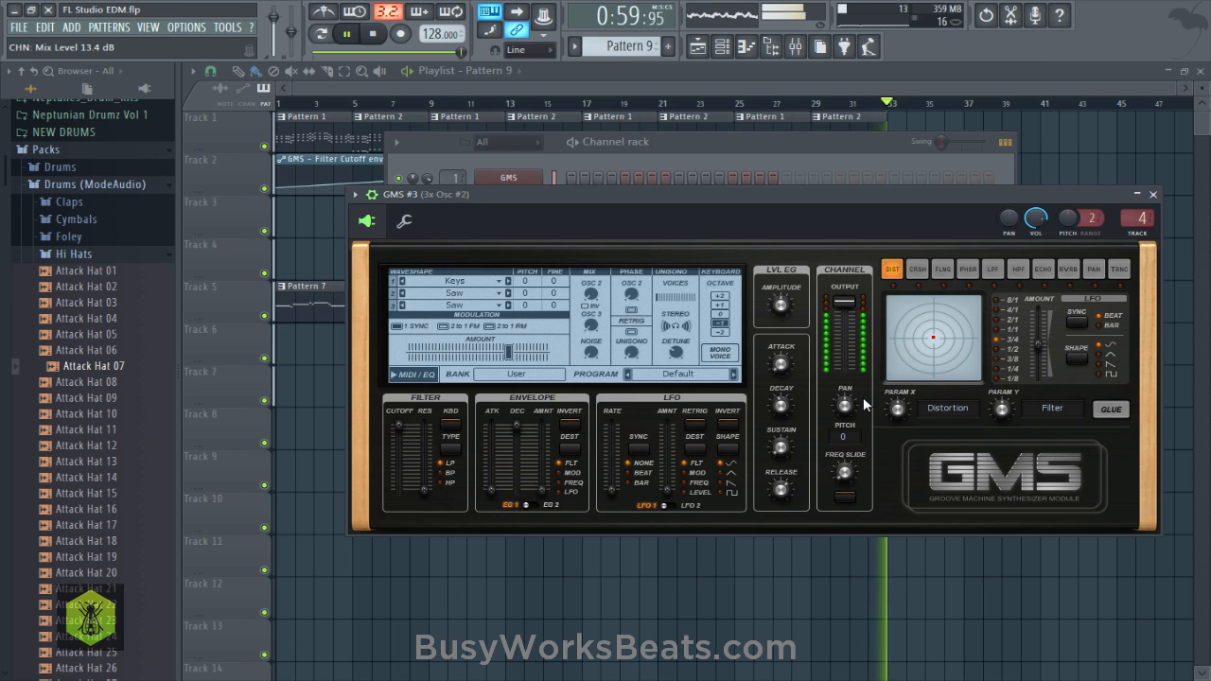
key("ctrl+s")
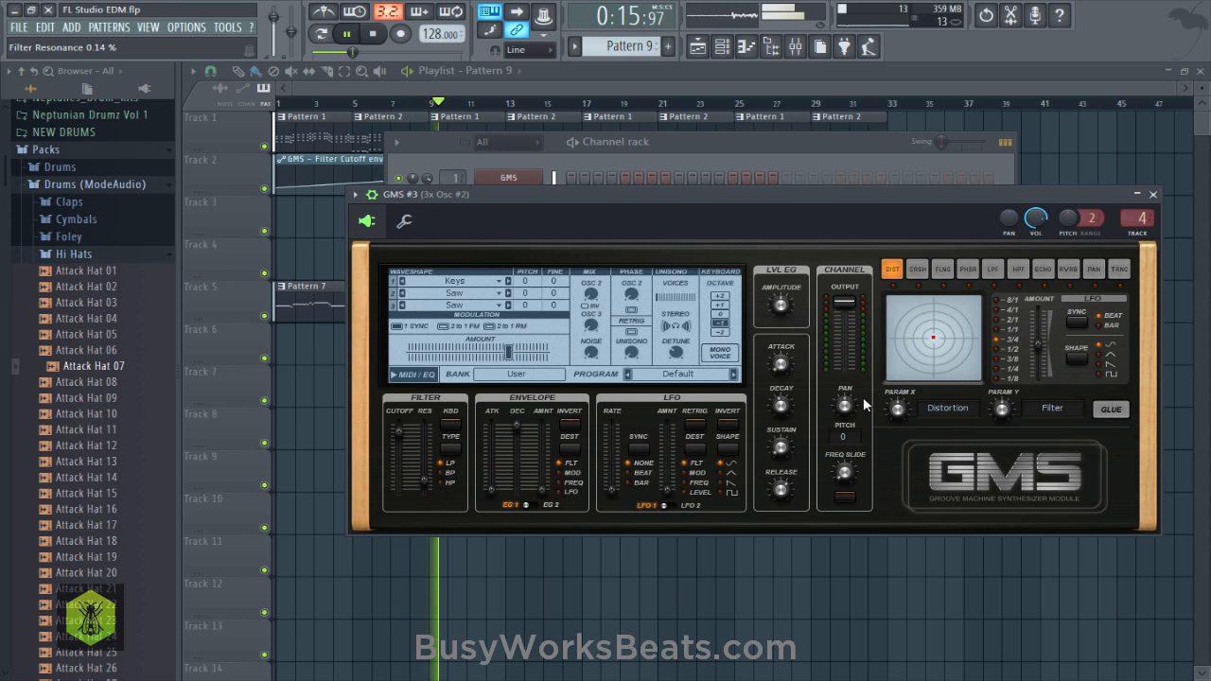
Check the miscellaneous channel settings of GMS #3, then close the synth and the channel rack.
left_click(404, 221)
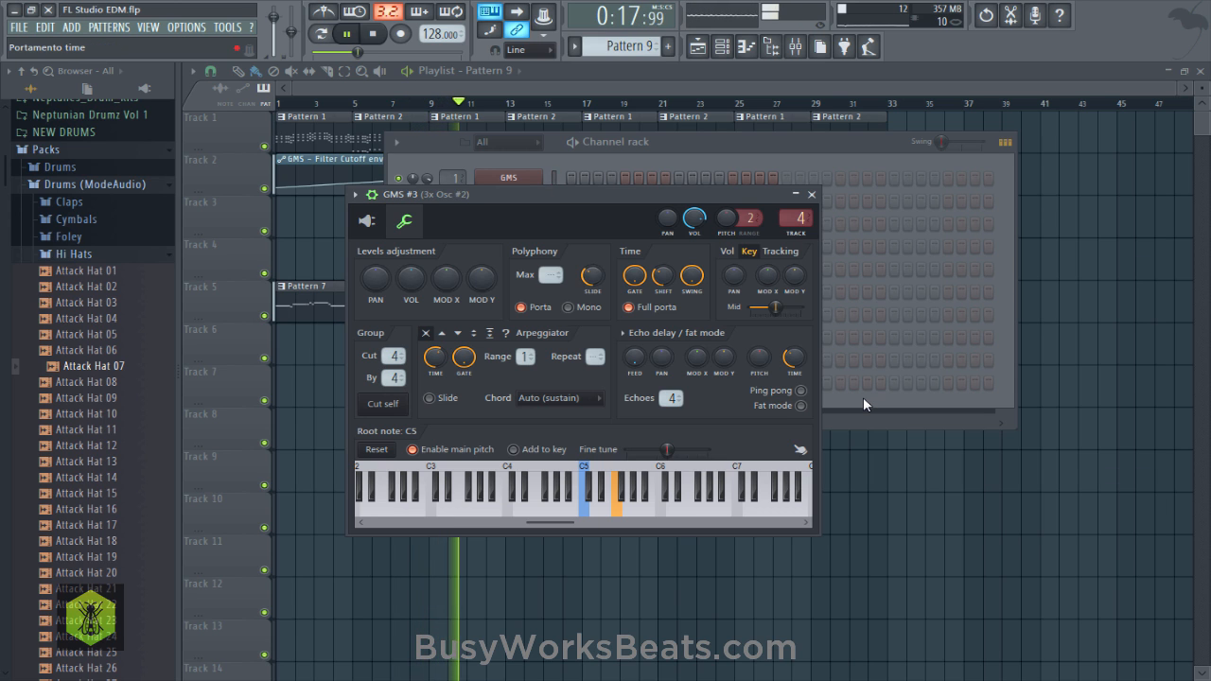
left_click(366, 221)
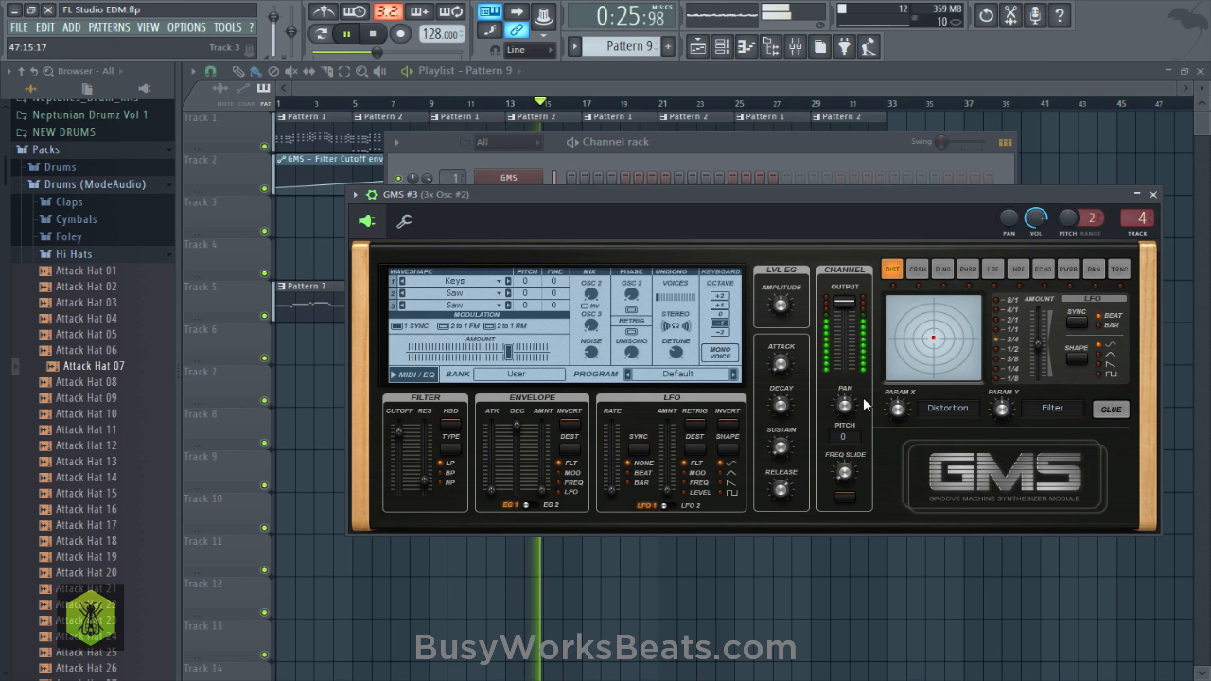
key("Escape")
key("Escape")
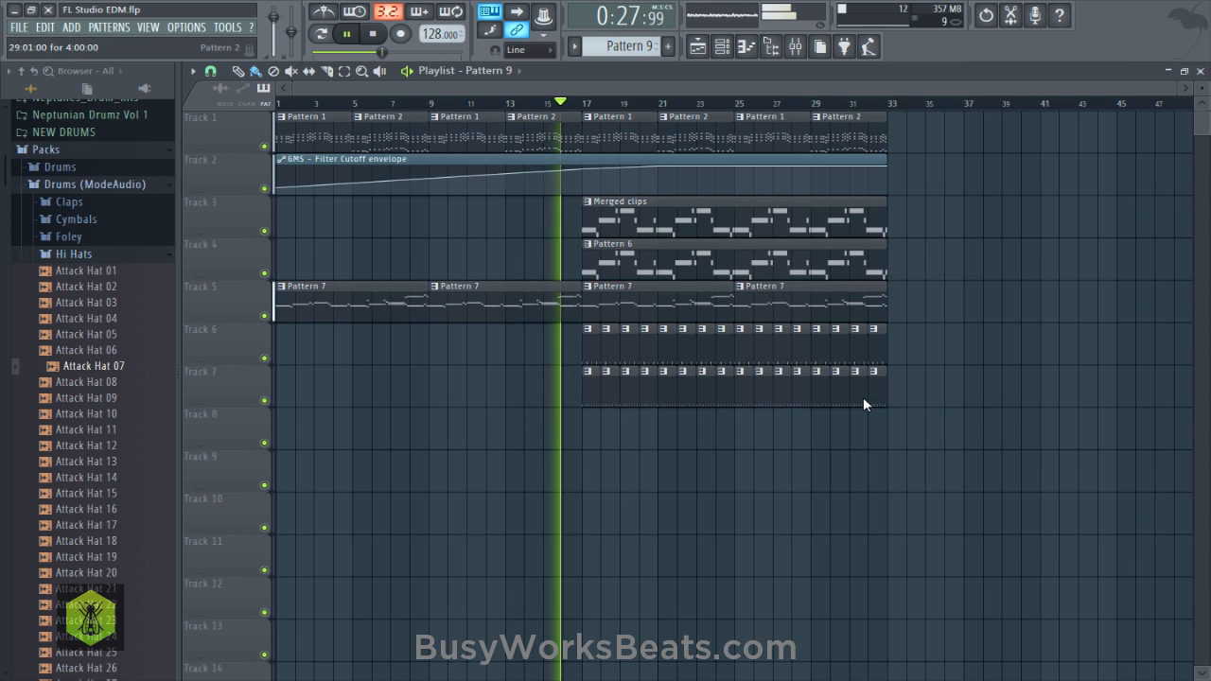
Check the Fruity delay 2 settings on the 3x Osc #2 mixer track while the track plays, then close the mixer.
key("F9")
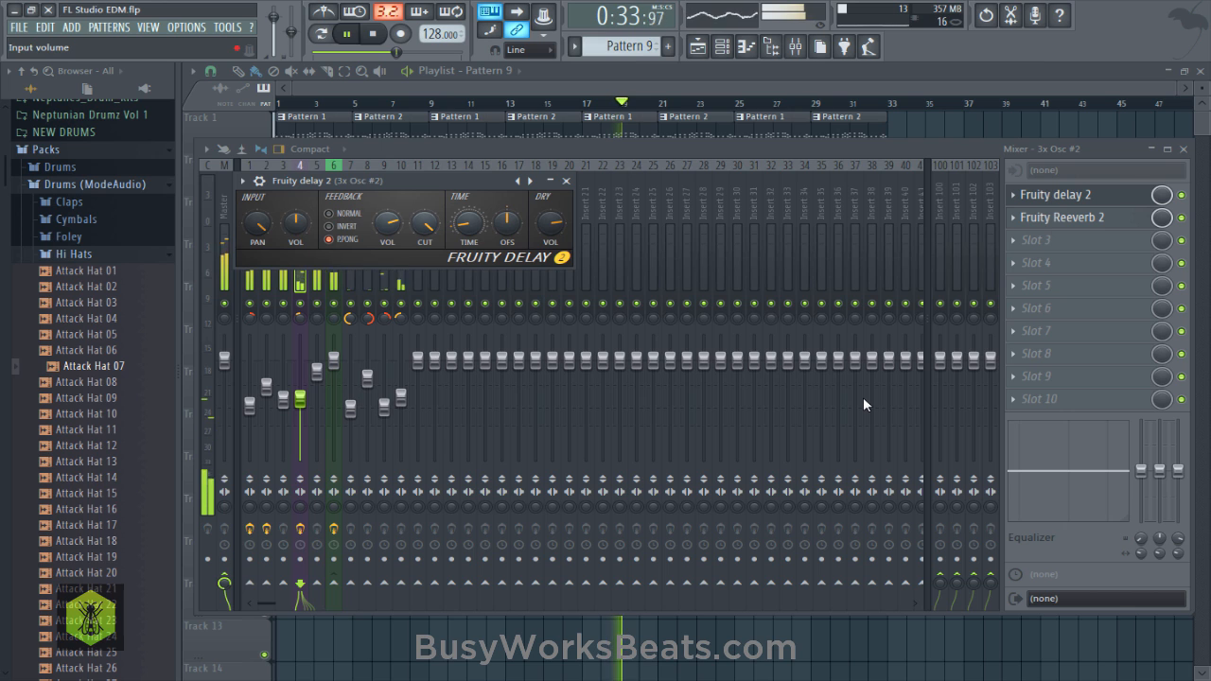
key("Escape")
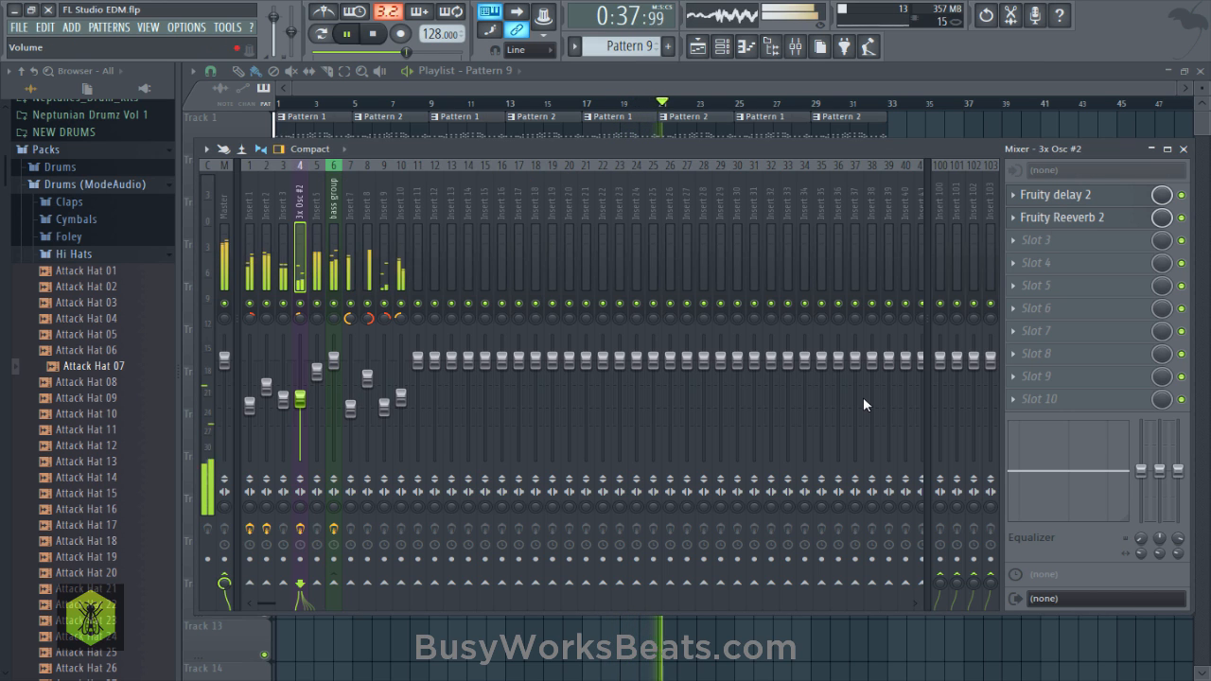
key("F9")
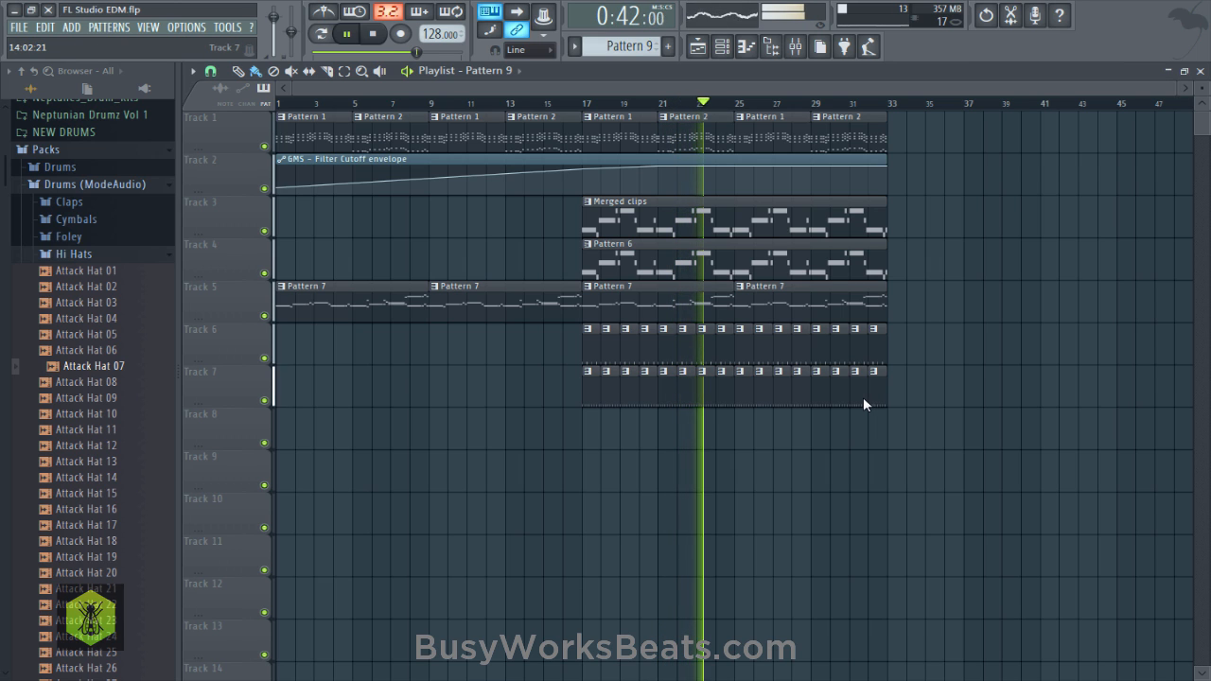
Toggle solo on Insert 7 to hear it in the mix, raise its mixer level to about -9.2 dB and close the mixer.
key("F9")
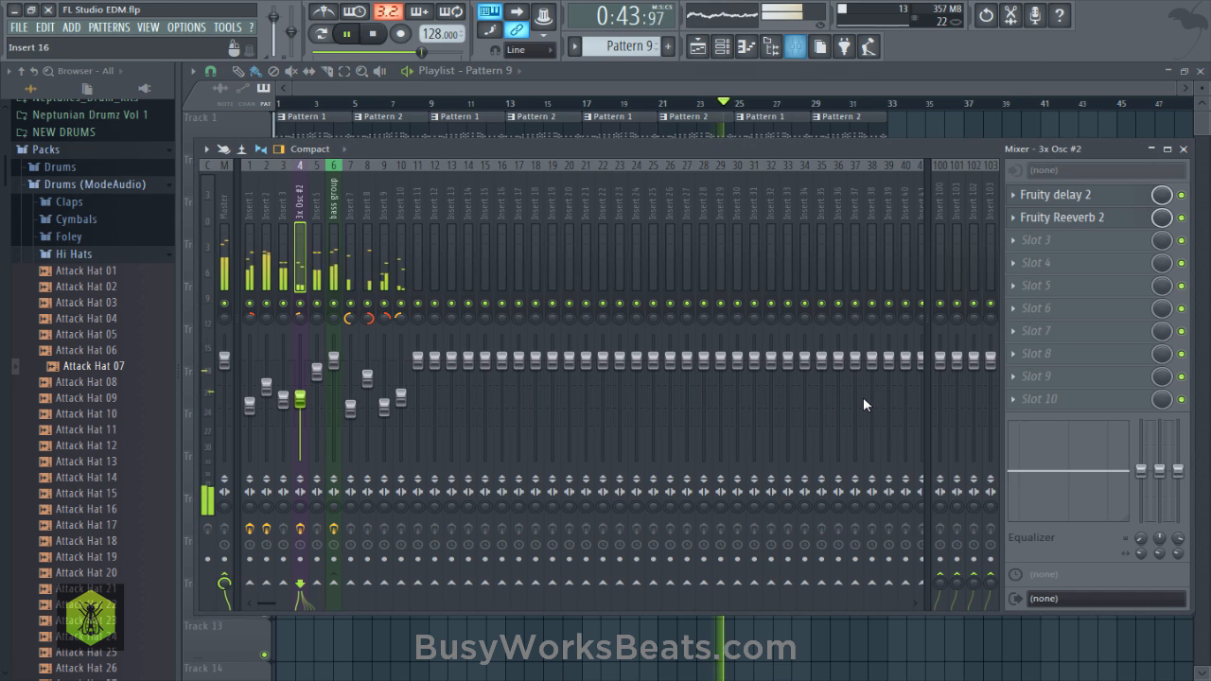
right_click(350, 304)
right_click(350, 303)
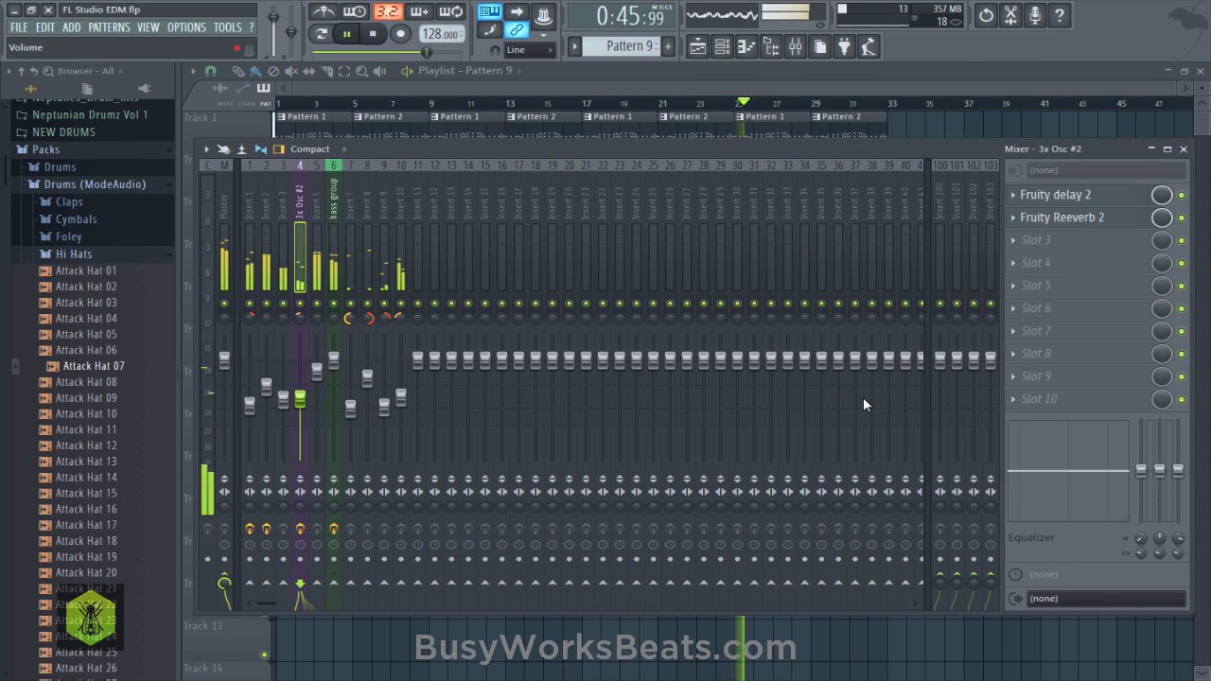
left_click(350, 409)
left_click_drag(350, 404, 350, 390)
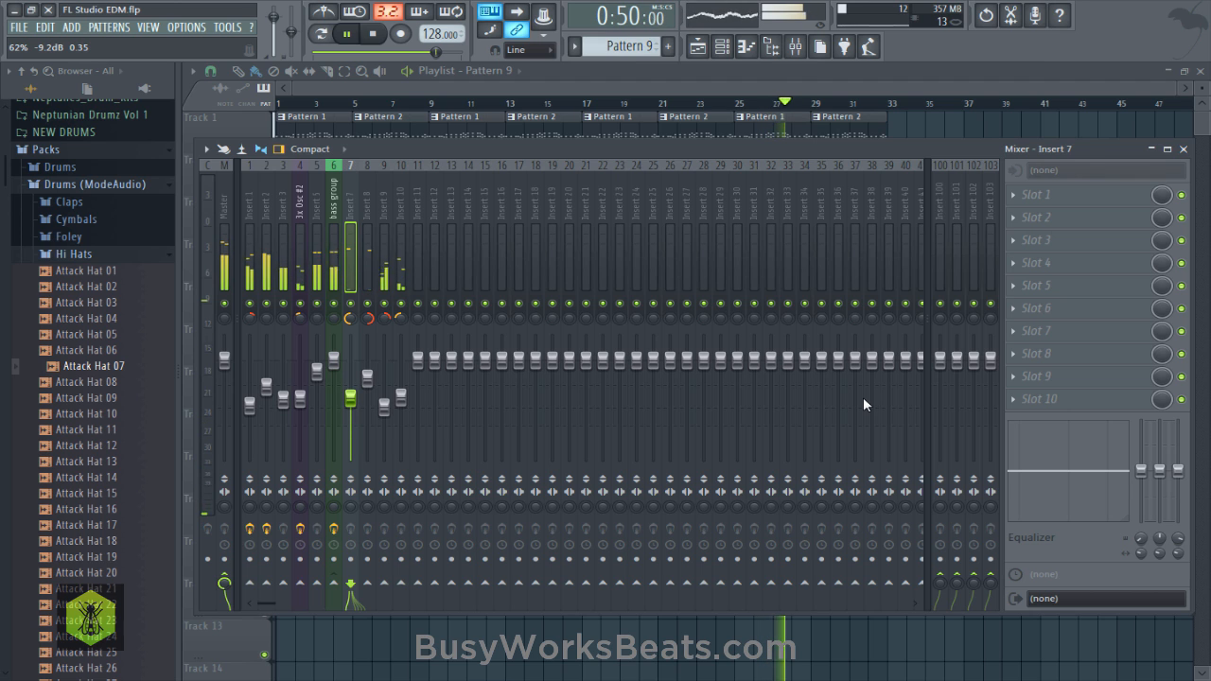
key("F9")
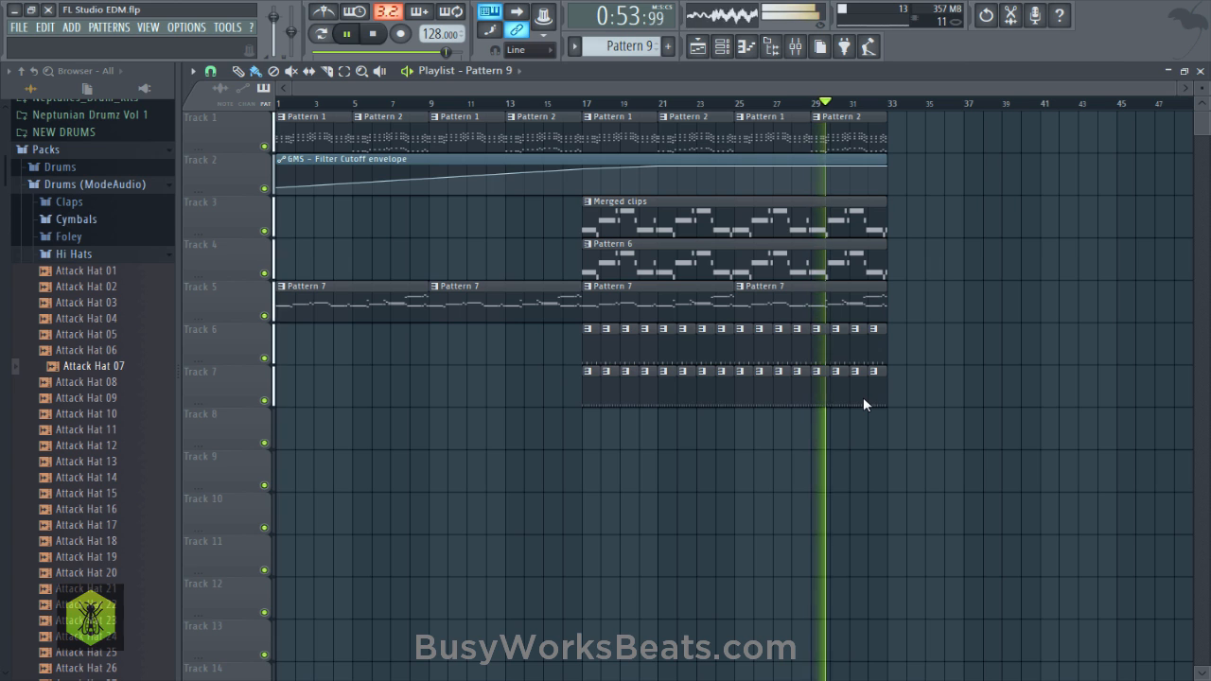
Audition samples in the Cymbals folder and load HouseGen Crash 01 into a new sampler channel.
left_click(75, 220)
key("Down")
key("Down")
key("Down")
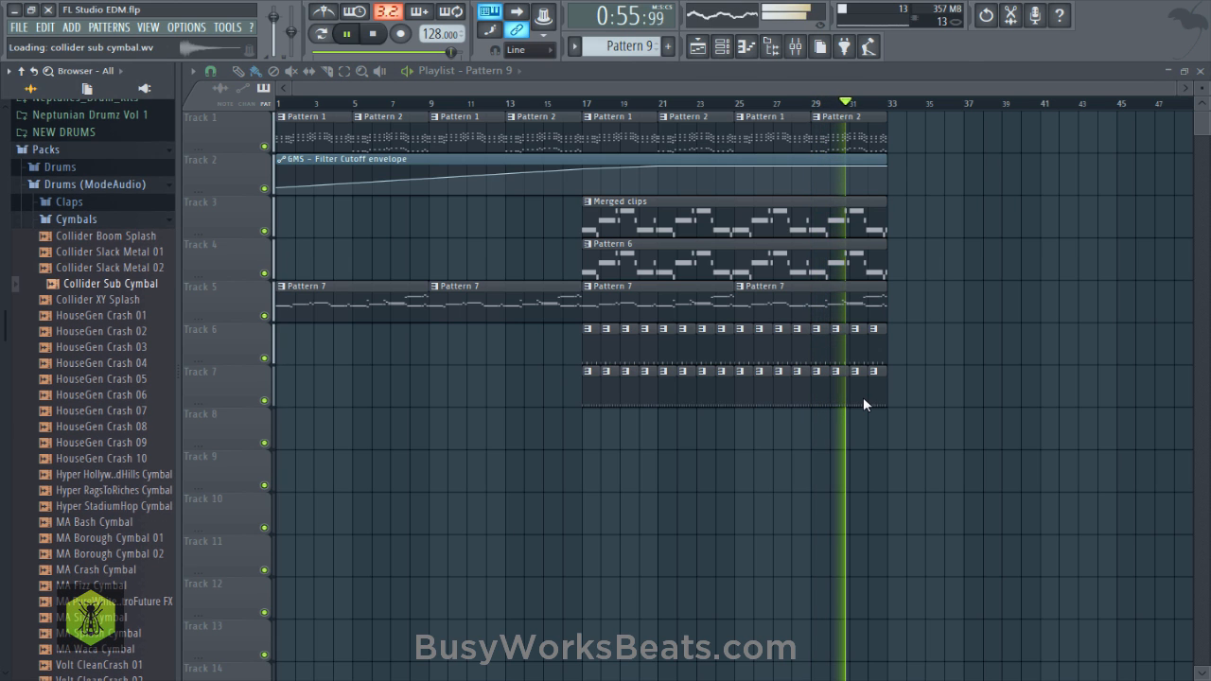
left_click(123, 314)
left_click(123, 302)
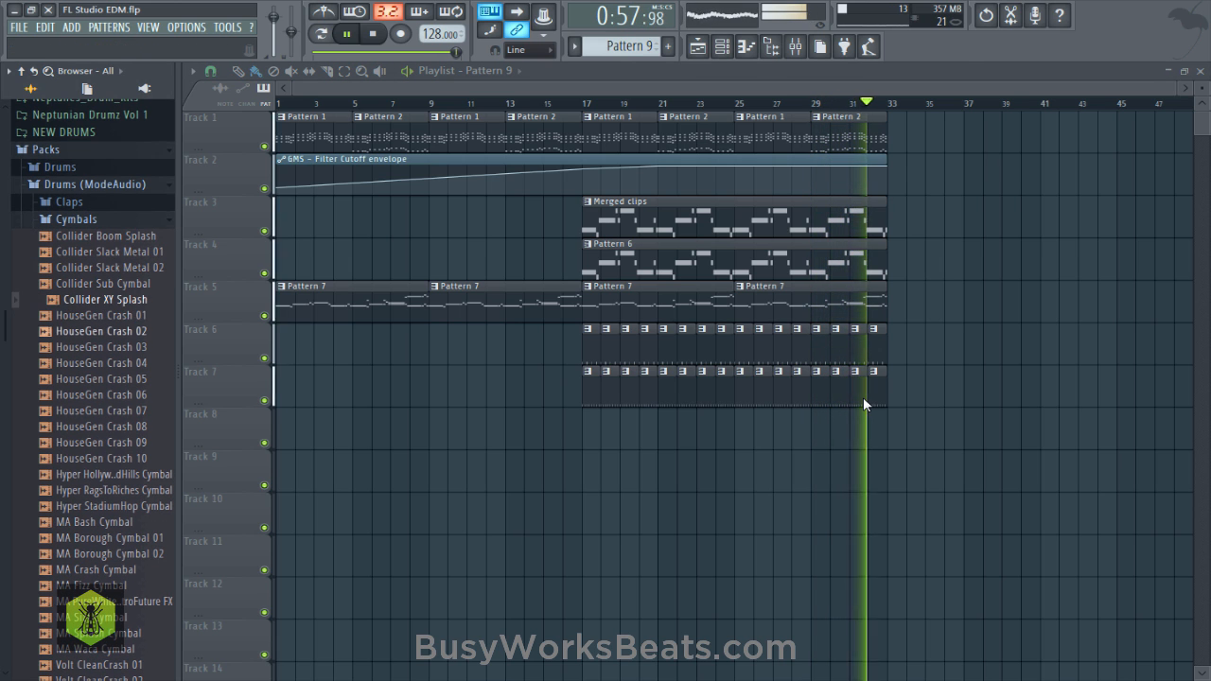
left_click(123, 312)
right_click(124, 310)
left_click(183, 330)
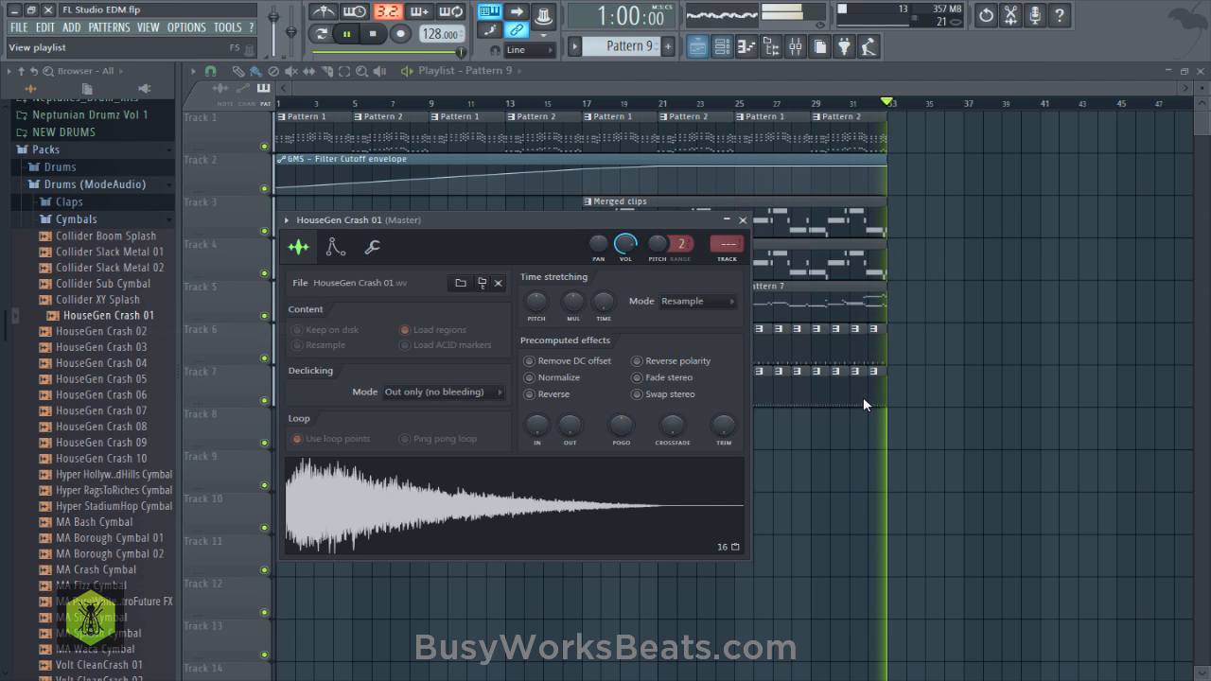
In the new Pattern 10, route HouseGen Crash 01 to mixer track 11 and place a single hit on its first step.
left_click(722, 46)
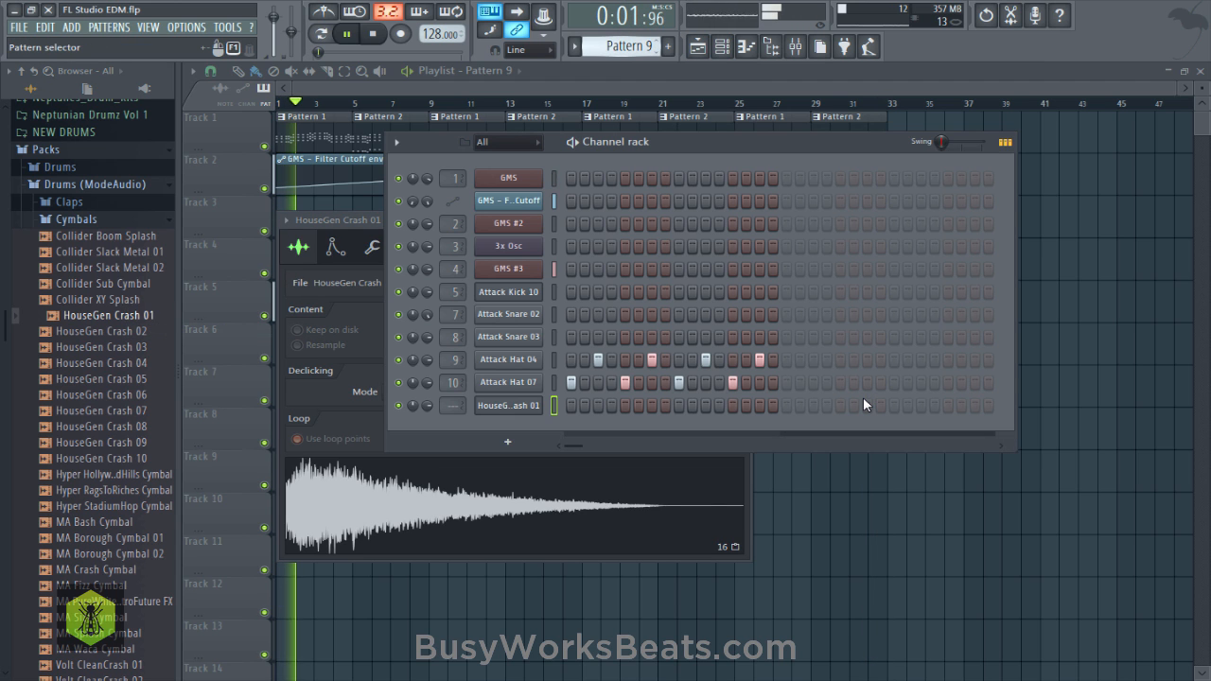
scroll(624, 46, "up", 1)
scroll(452, 406, "up", 8)
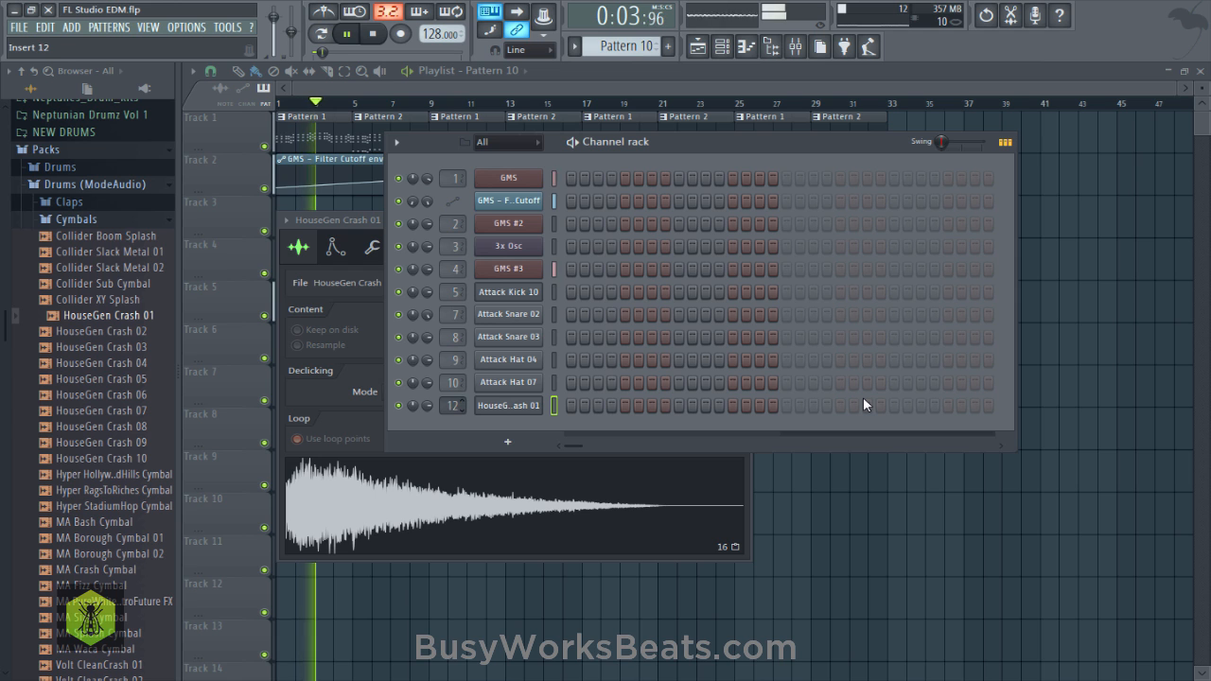
scroll(452, 406, "down", 1)
left_click(585, 406)
left_click(571, 406)
right_click(585, 406)
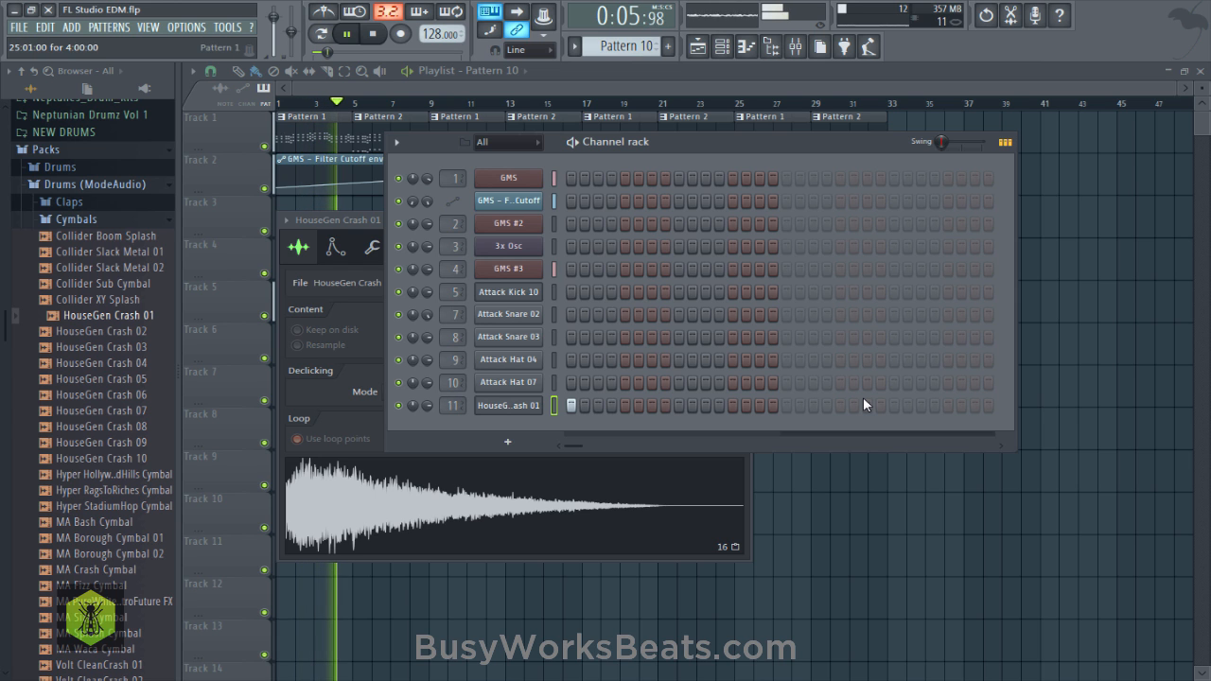
Add Fruity delay 2 and Fruity Reeverb 2 to the first two effect slots of Insert 11.
key("F9")
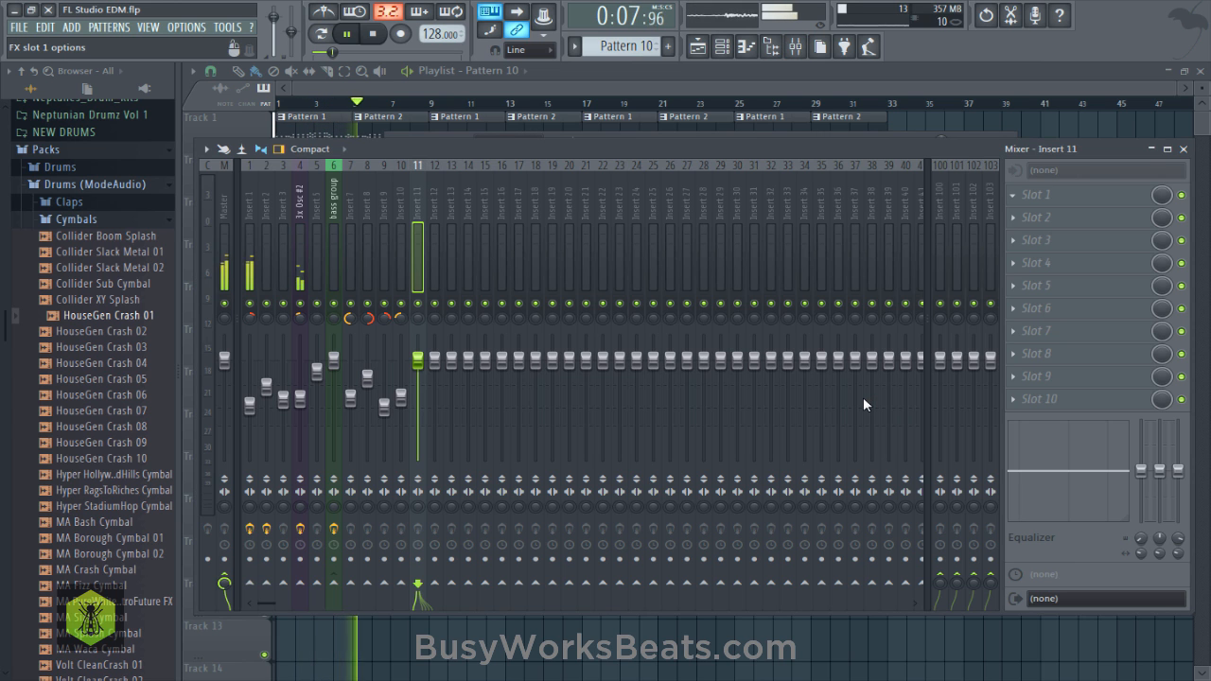
left_click(1012, 195)
left_click(255, 630)
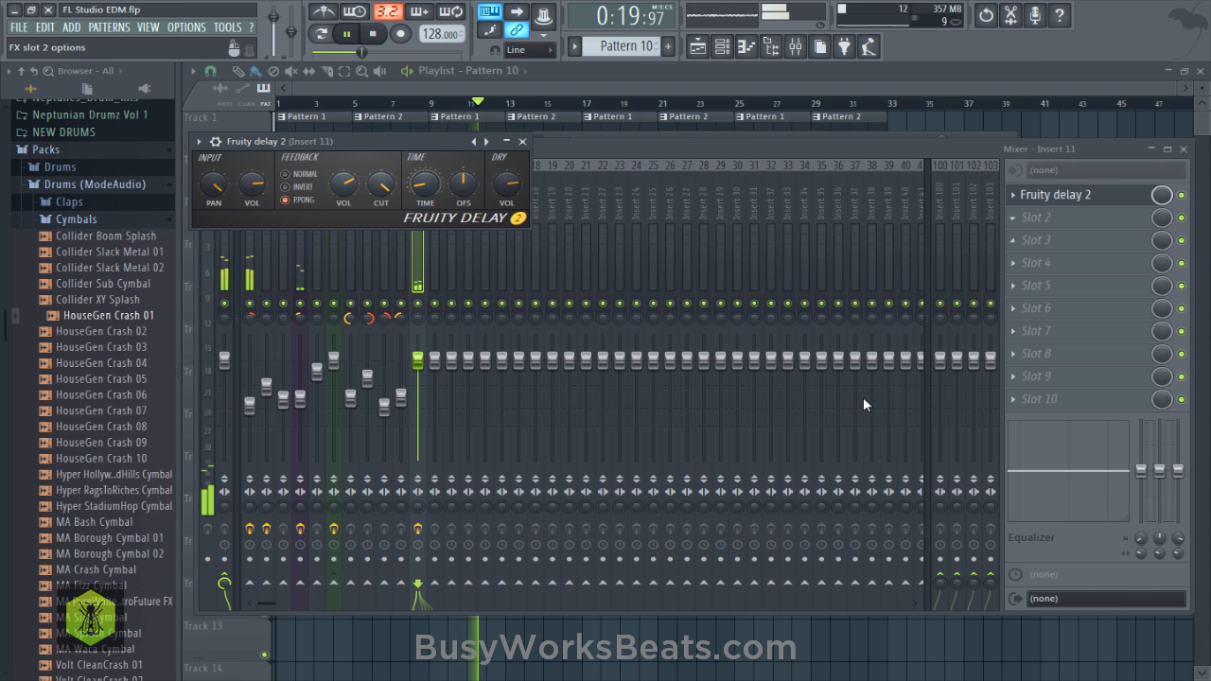
left_click(1013, 217)
left_click(402, 265)
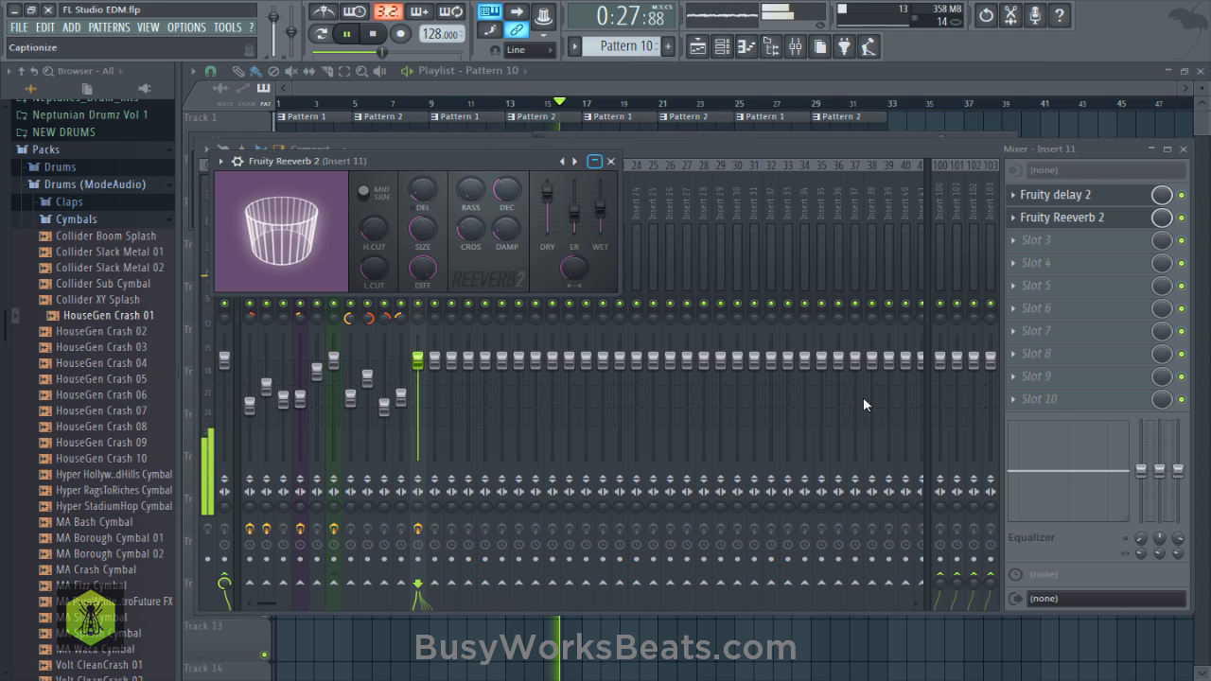
key("Escape")
Stop playback, place a Pattern 10 clip on Track 8 at bar 17 and save the project.
key("F6")
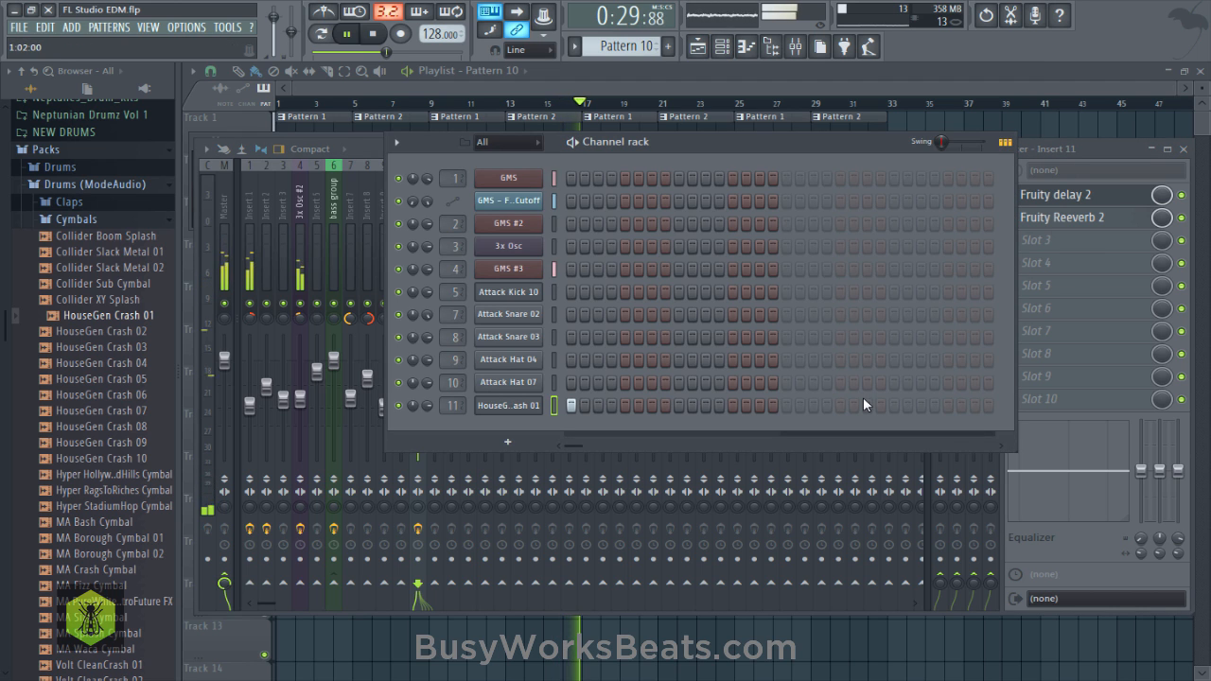
key("F6")
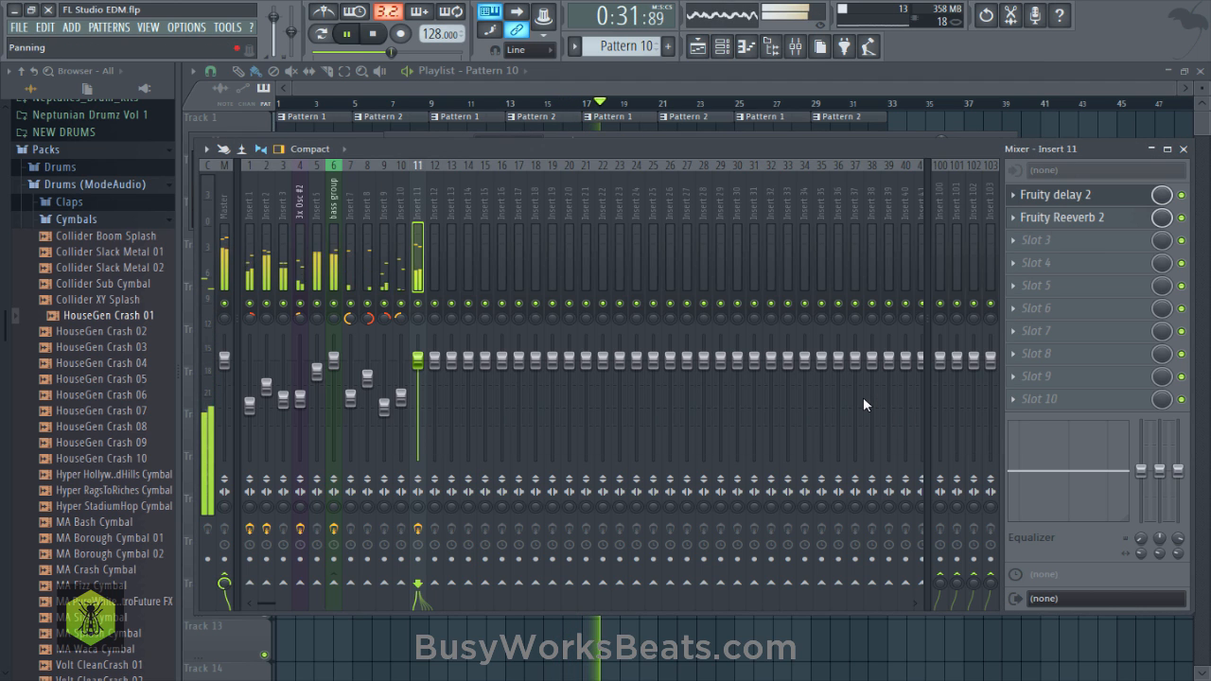
key("space")
key("F9")
key("ctrl+s")
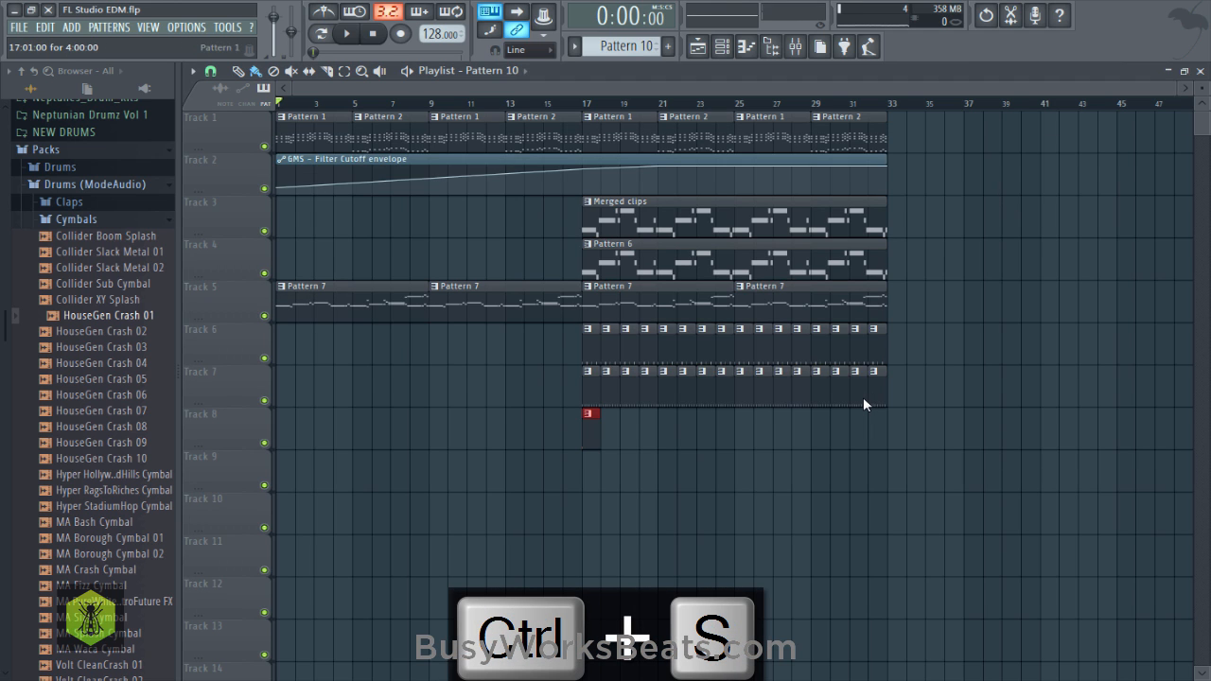
Check the miscellaneous channel settings of HouseGen Crash 01 and play back the arrangement from bar 17 to hear the crash.
key("space")
key("space")
key("F6")
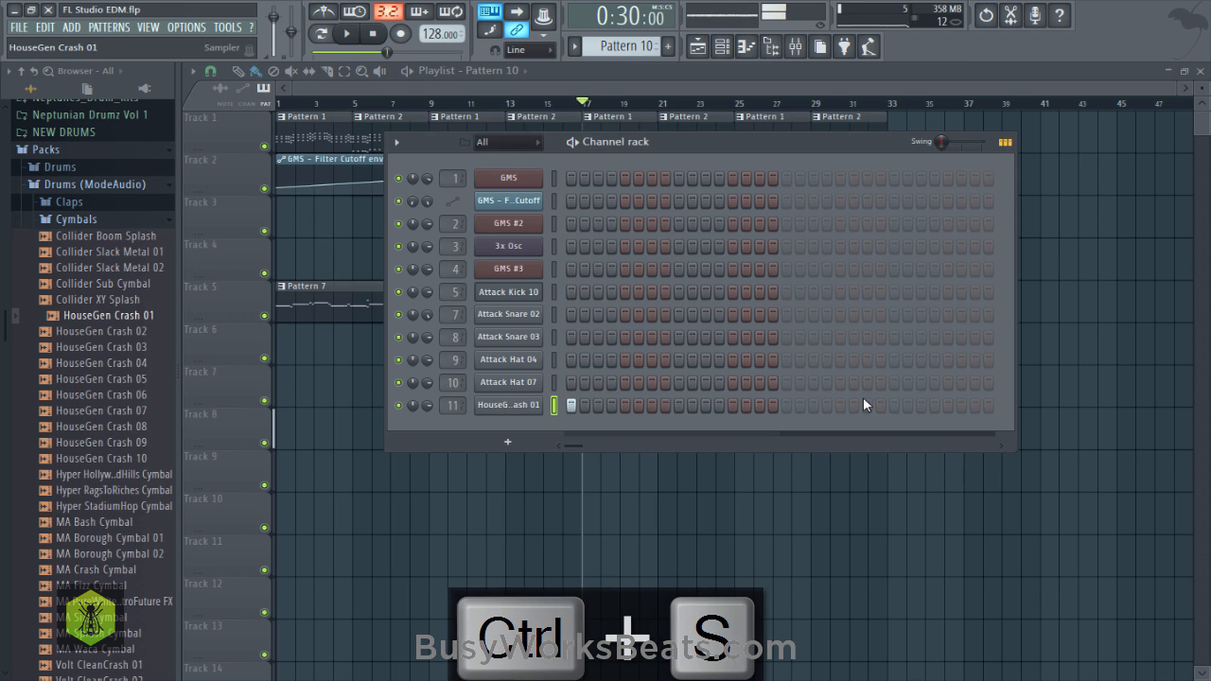
left_click(508, 405)
key("Page_Down")
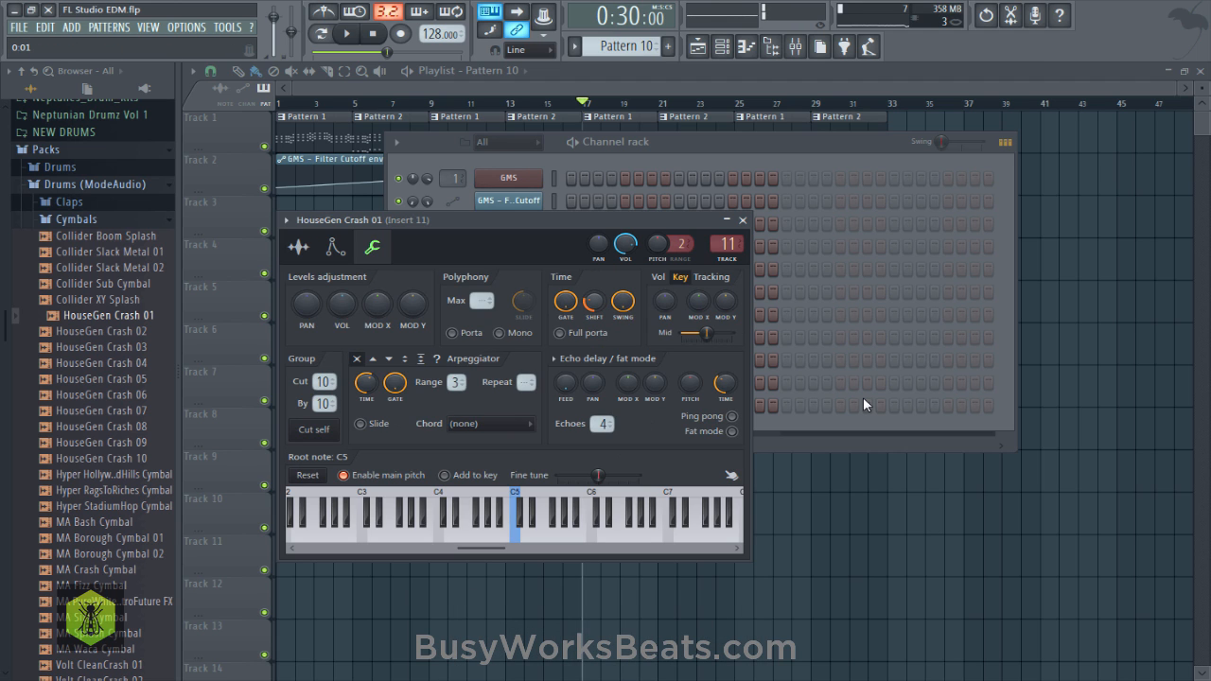
key("space")
key("Escape")
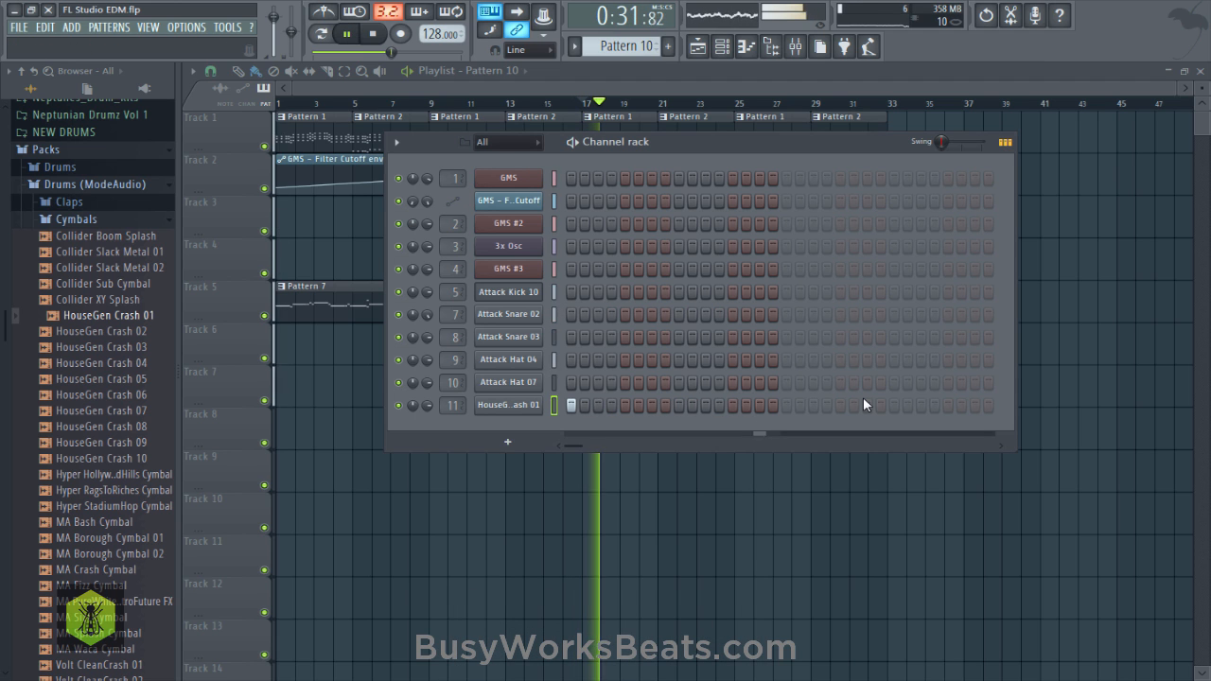
Save the project and close the channel rack while playback continues.
key("ctrl+s")
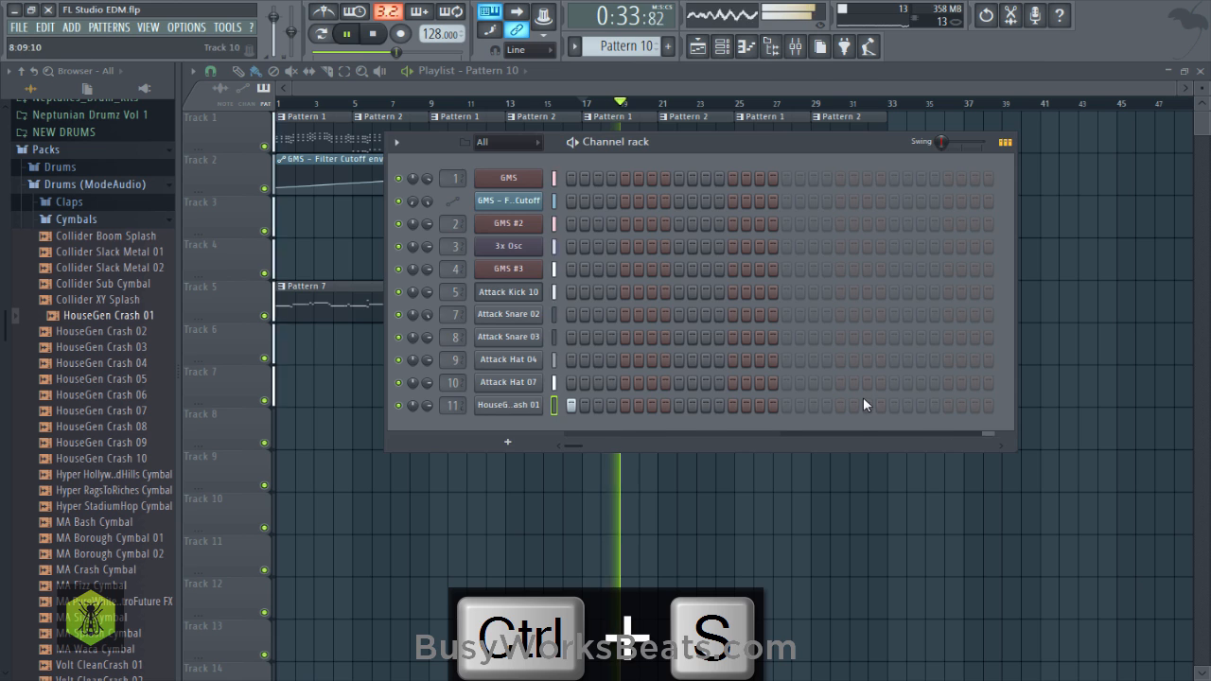
key("F6")
key("ctrl+s")
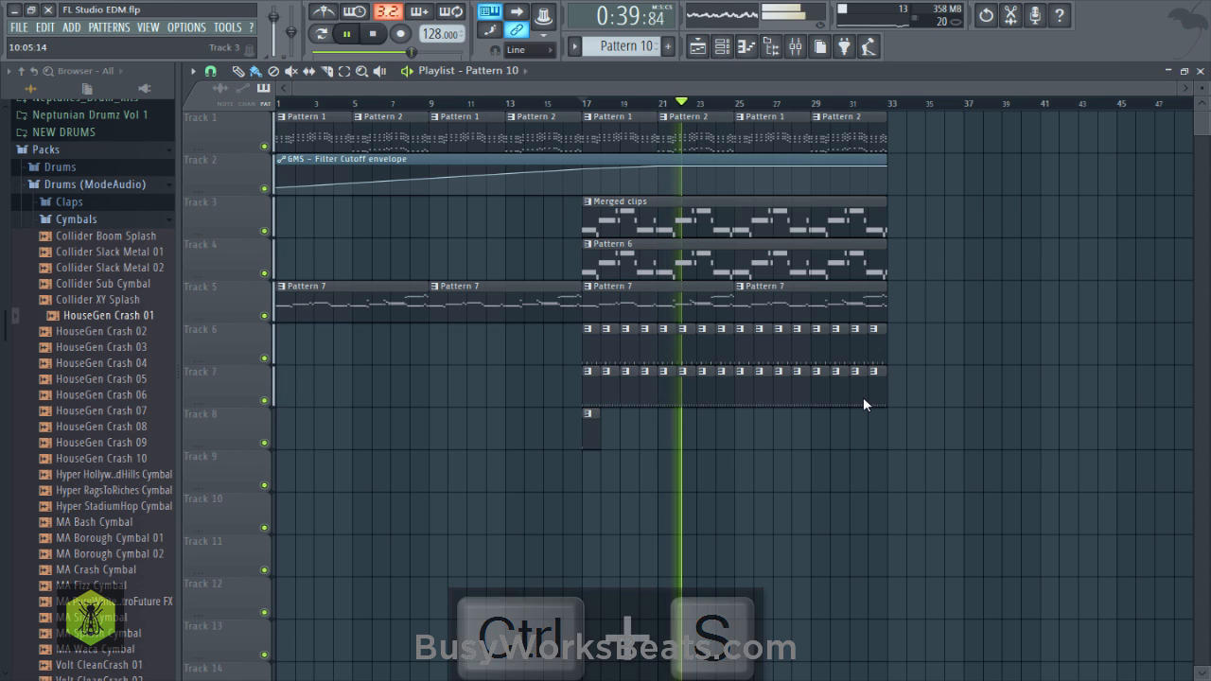
Review the channel rack and the mixer levels while the arrangement plays.
key("F6")
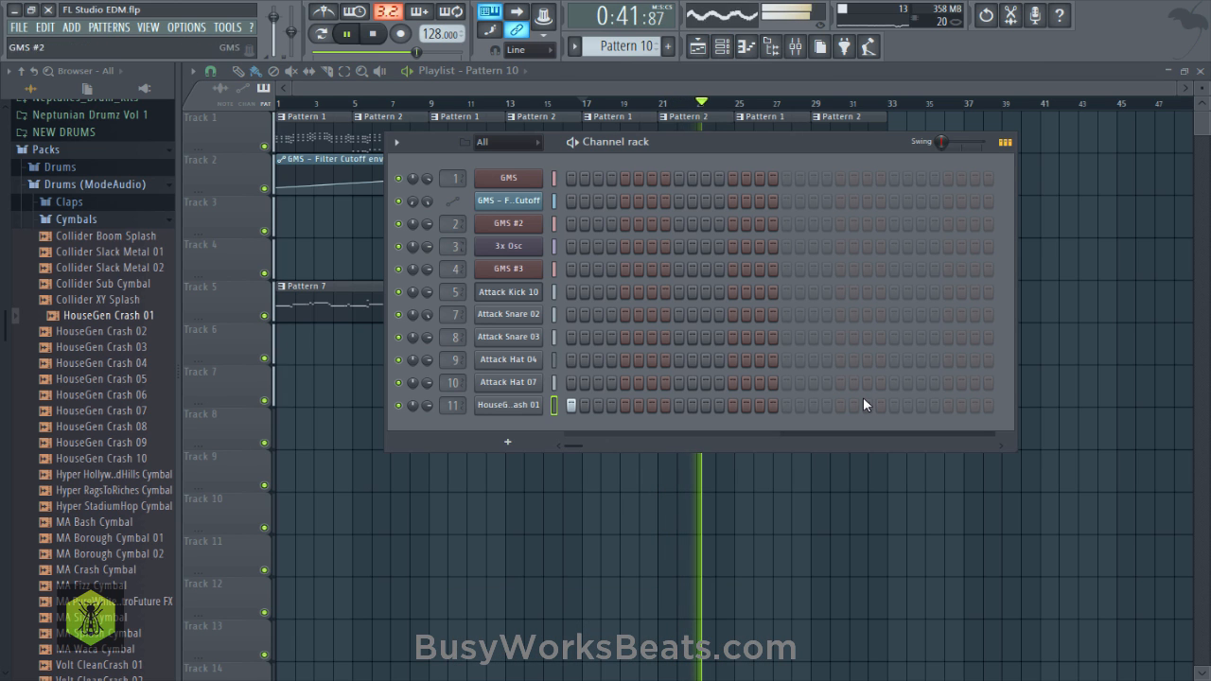
key("F9")
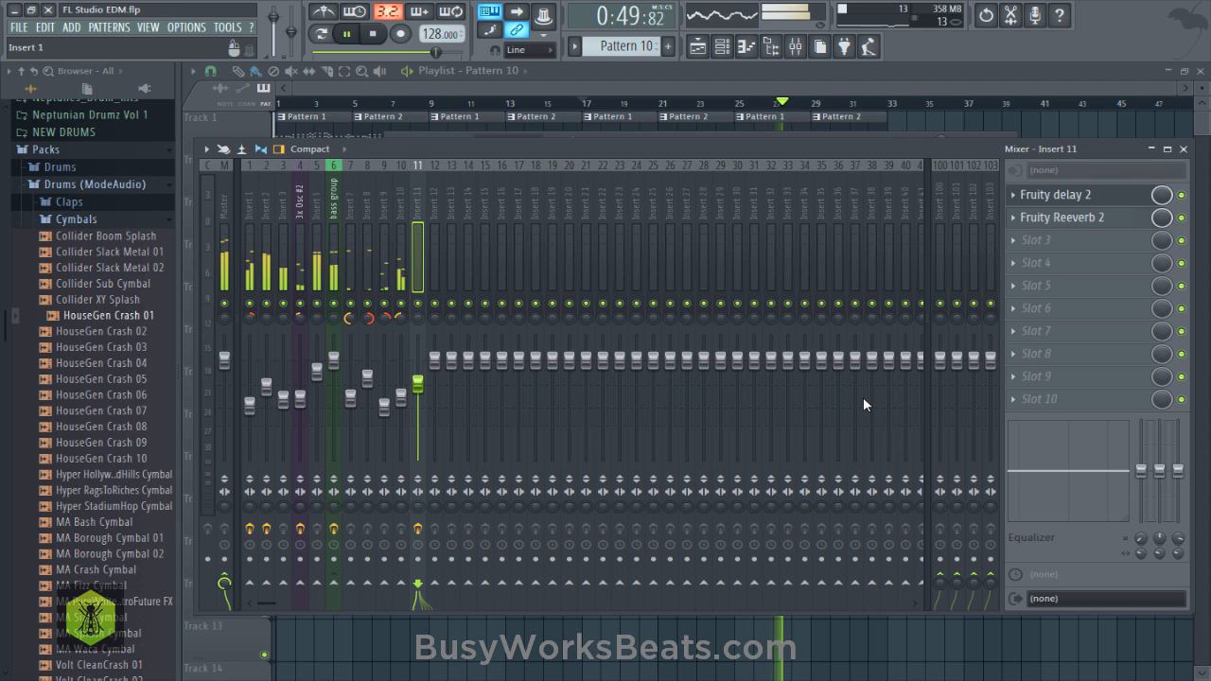
key("F9")
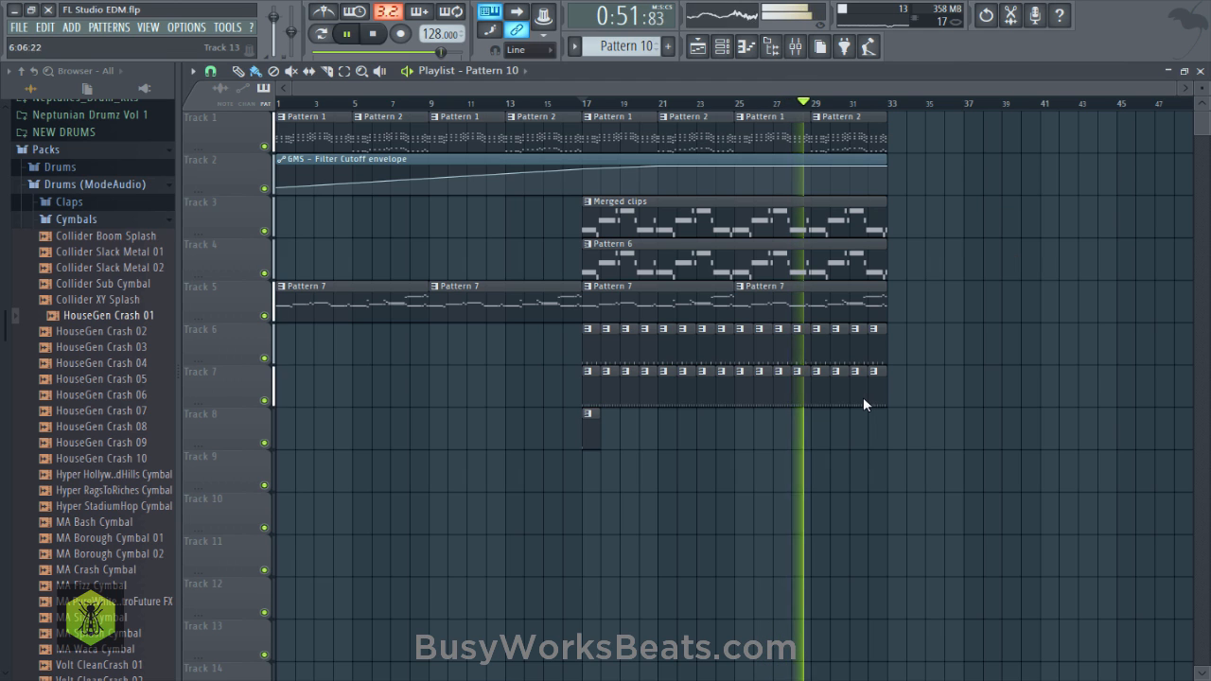
Save the project and copy the Track 8 crash clip from bar 17 to bar 1.
key("ctrl+s")
left_click_drag(584, 416, 631, 477)
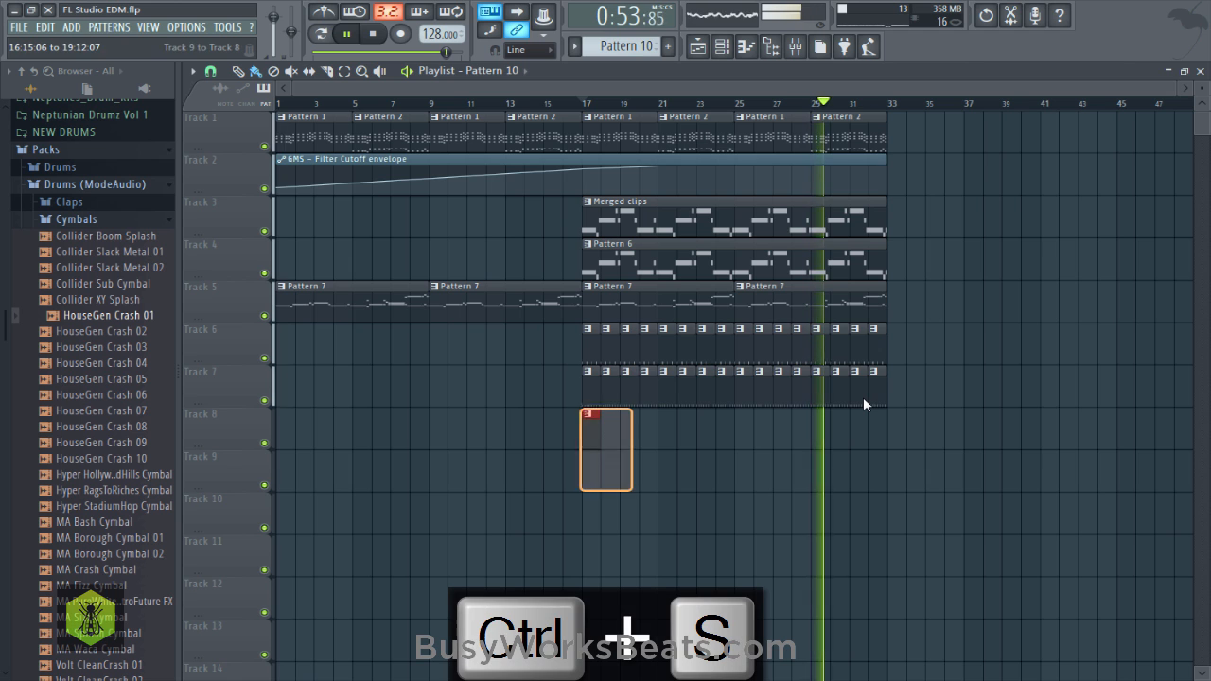
left_click_drag(591, 431, 284, 430)
key("ctrl+d")
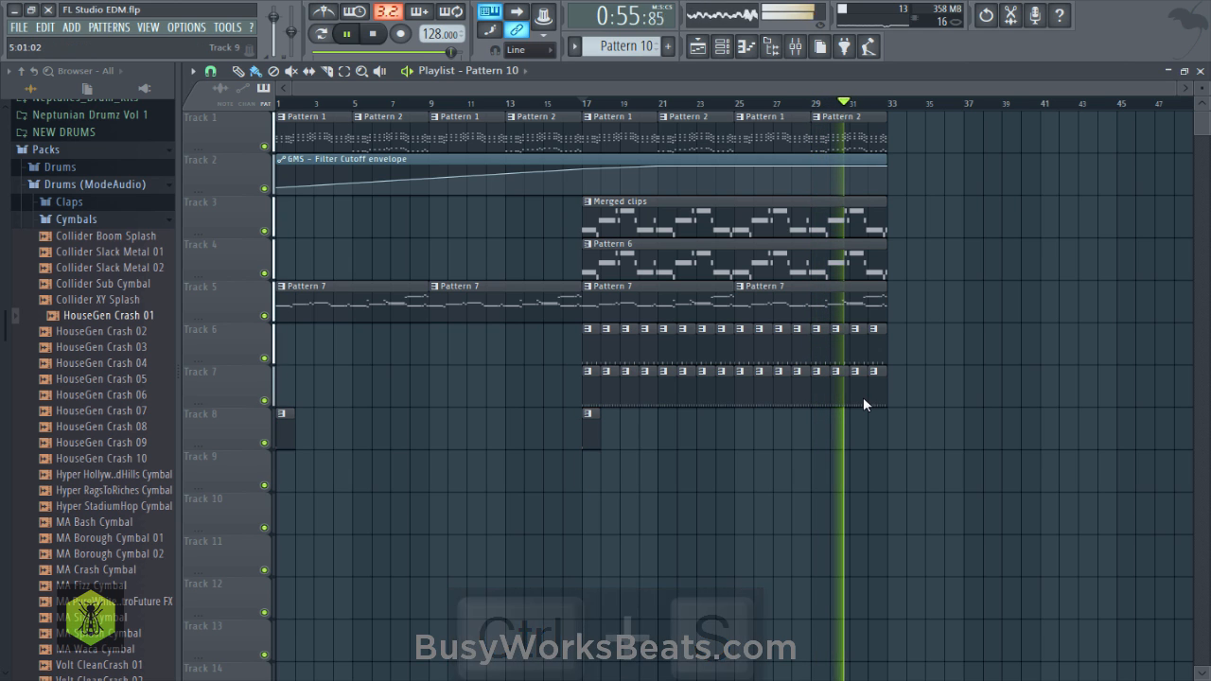
Rename Track 8 in the playlist as crash.
right_click(225, 429)
left_click(289, 381)
type("crash")
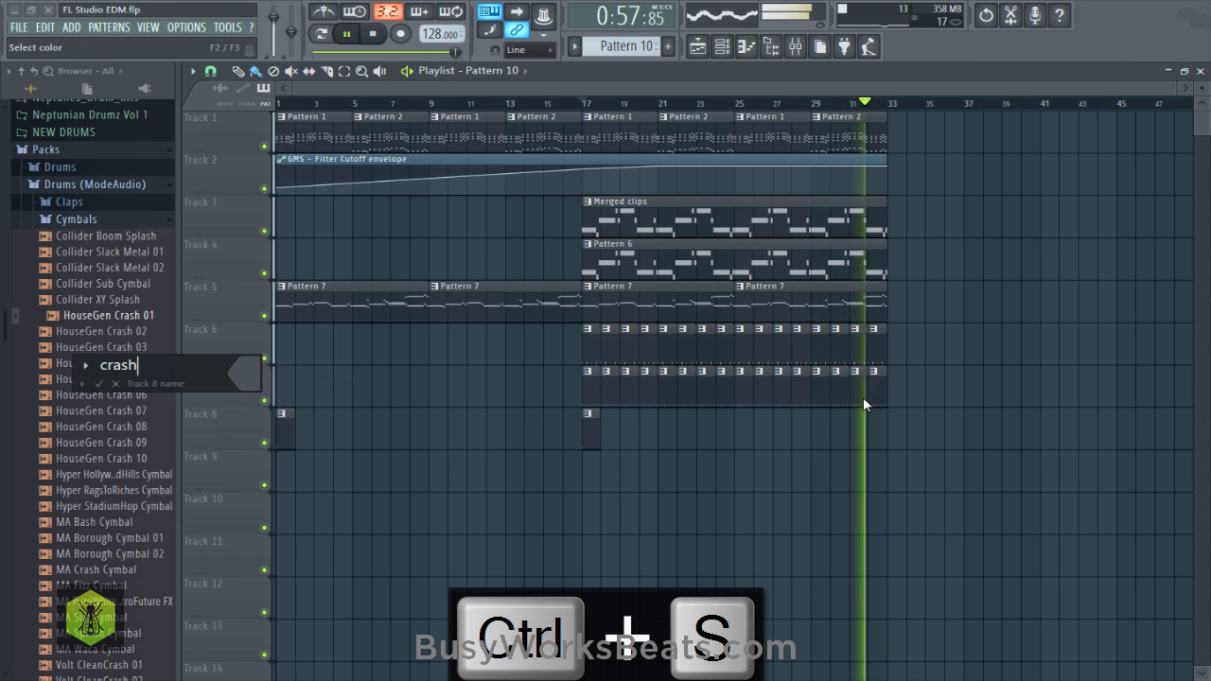
key("Return")
Rename Track 7 as hi hats and give the track a teal color.
right_click(245, 384)
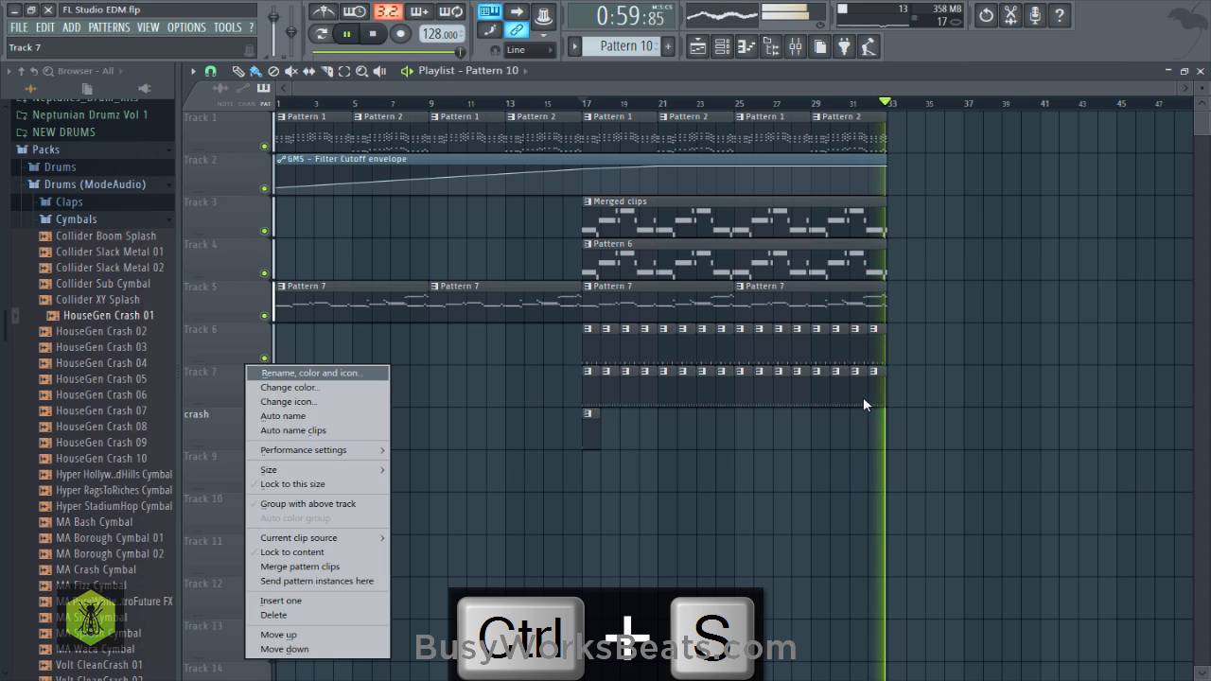
left_click(290, 374)
type("hi hats")
key("Return")
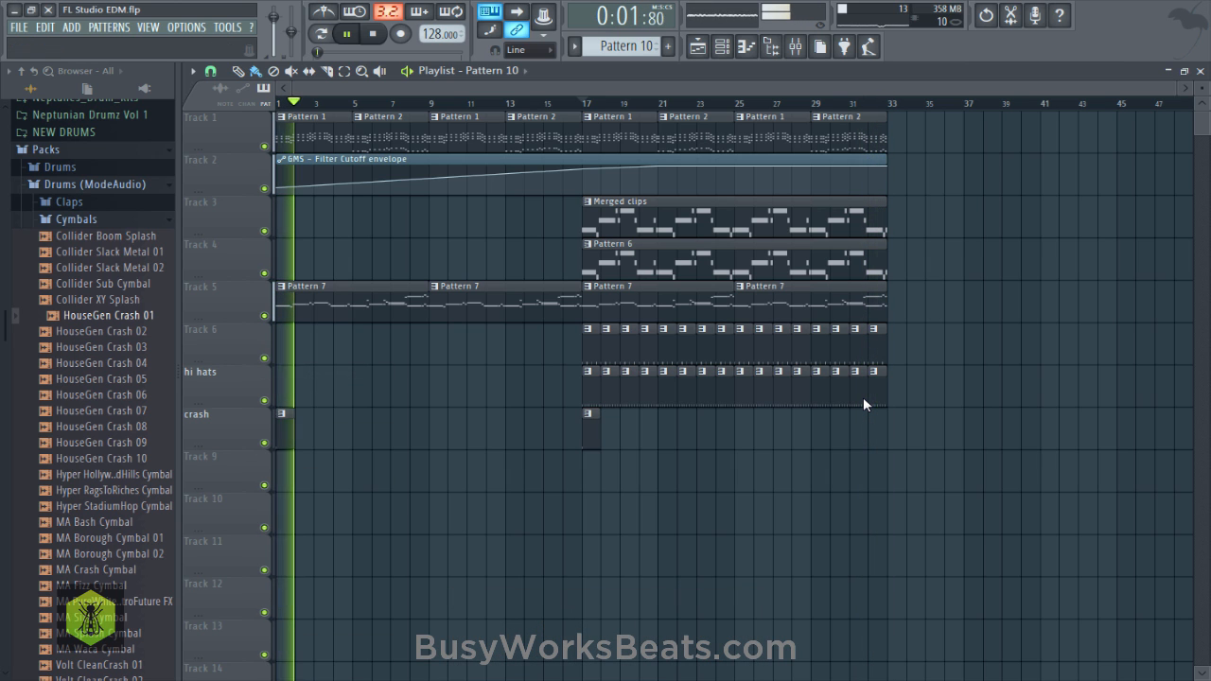
right_click(255, 367)
key("Return")
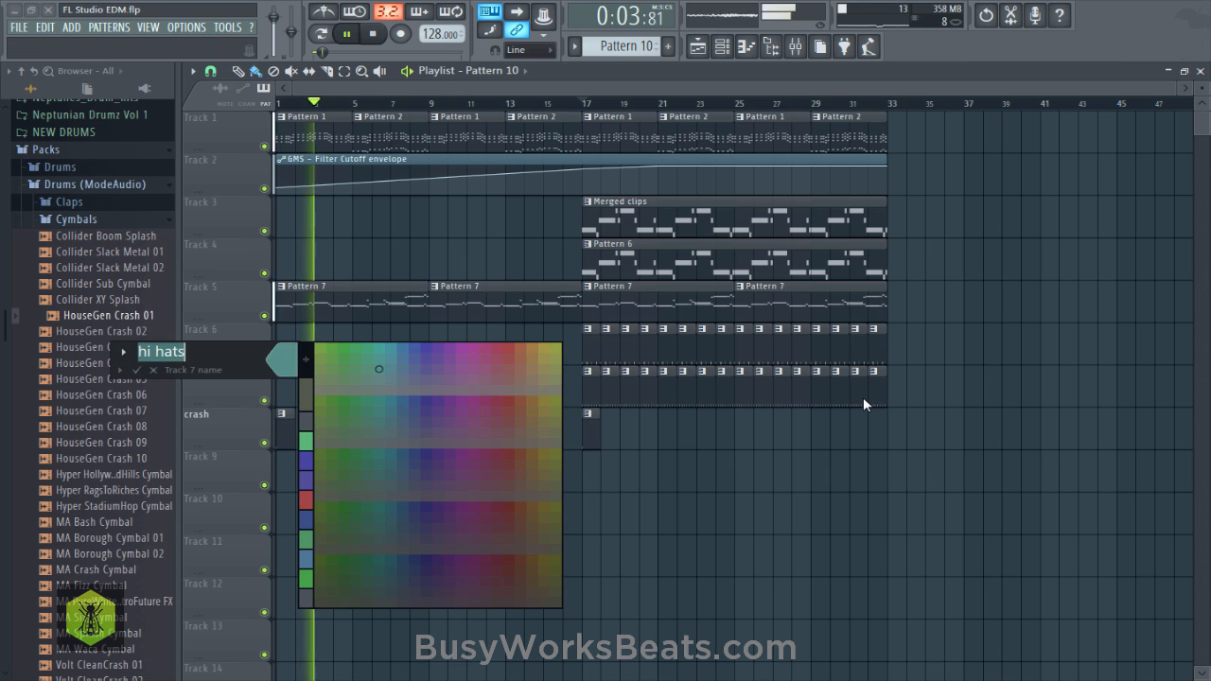
left_click(378, 369)
Give the crash track a pink color.
right_click(211, 415)
left_click(248, 382)
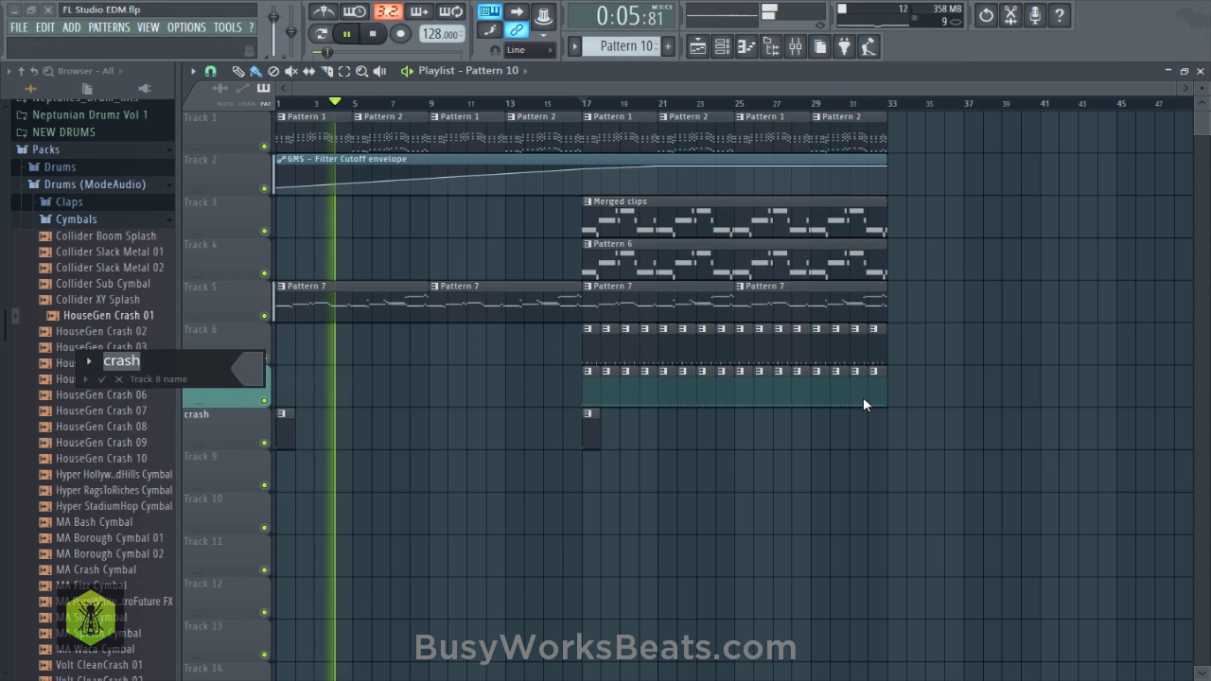
key("Return")
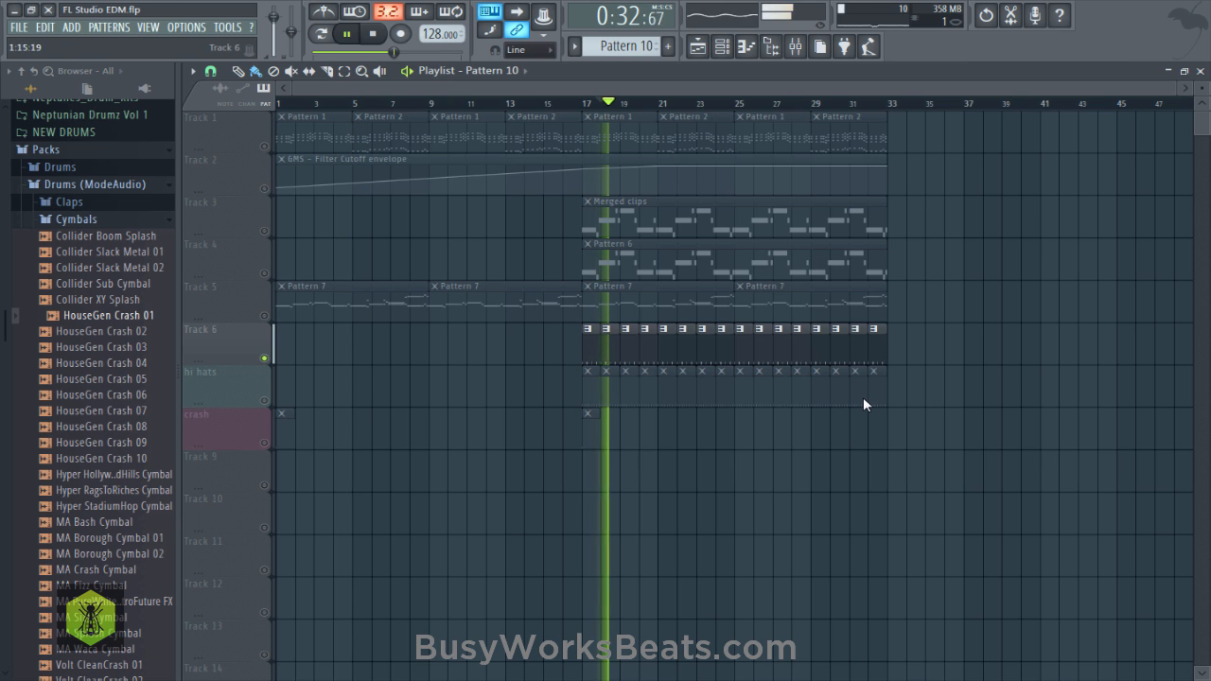
Take Track 6 out of solo, rename it as drums and color it red.
right_click(264, 358)
right_click(247, 325)
left_click(254, 329)
type("d")
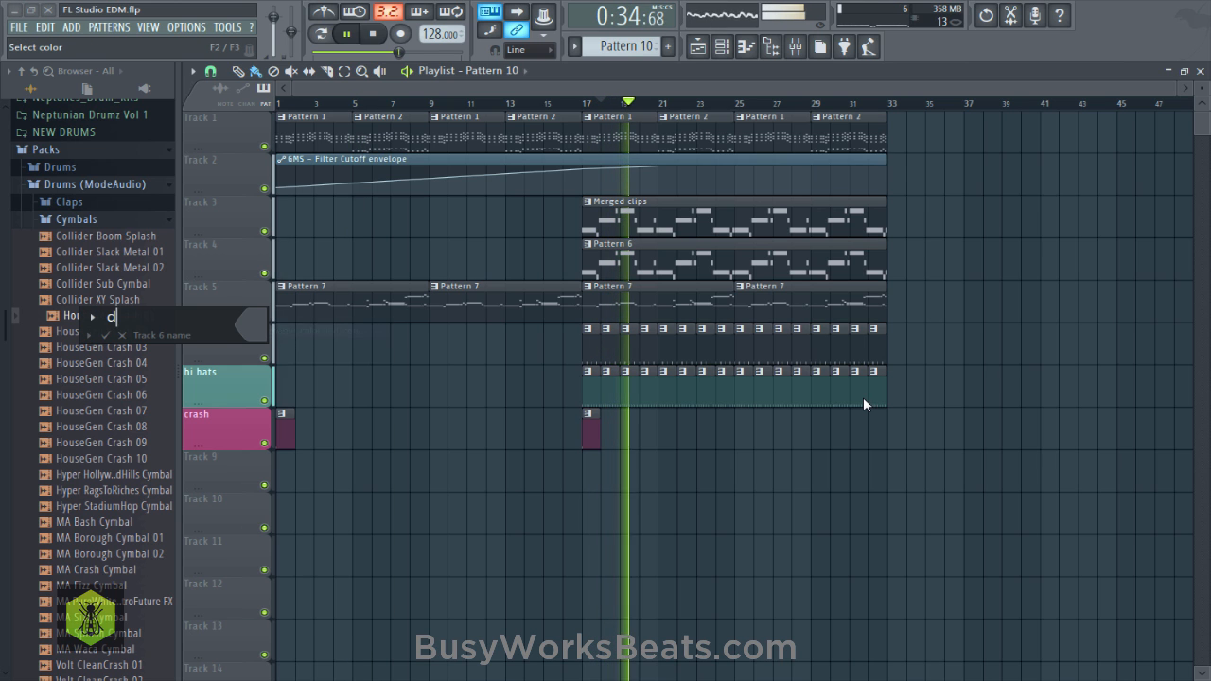
type("rums")
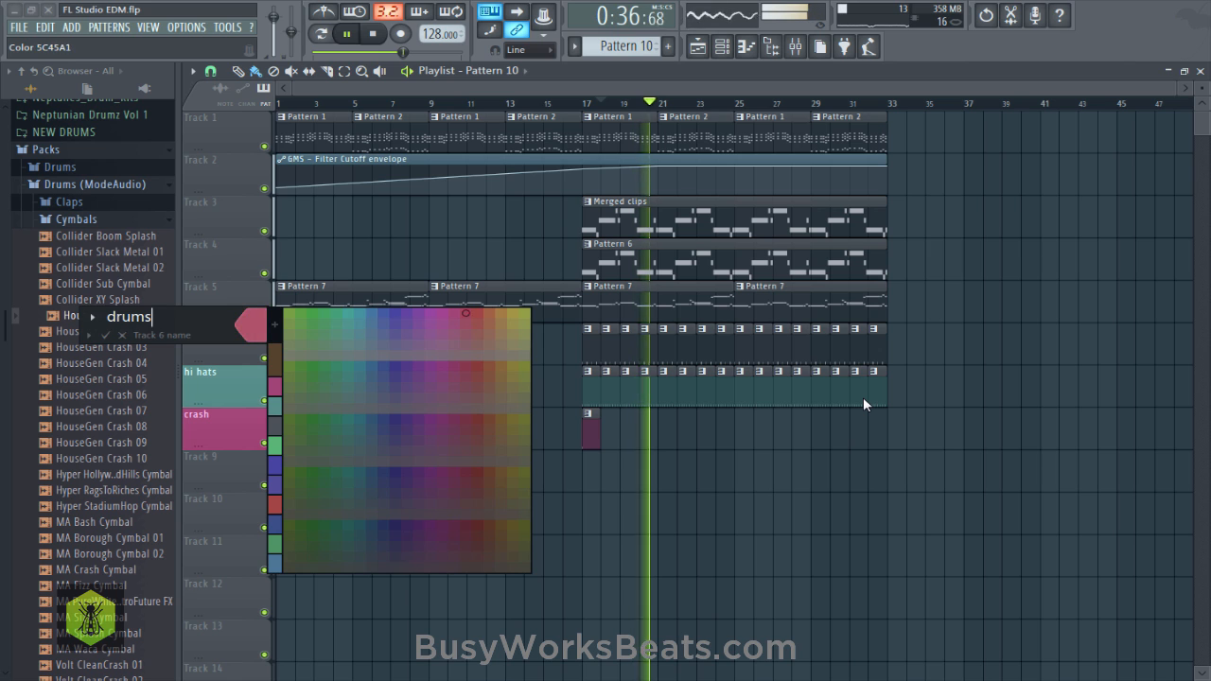
left_click(274, 505)
Rename Track 5 as melody and give it a dark purple color.
right_click(209, 283)
left_click(237, 288)
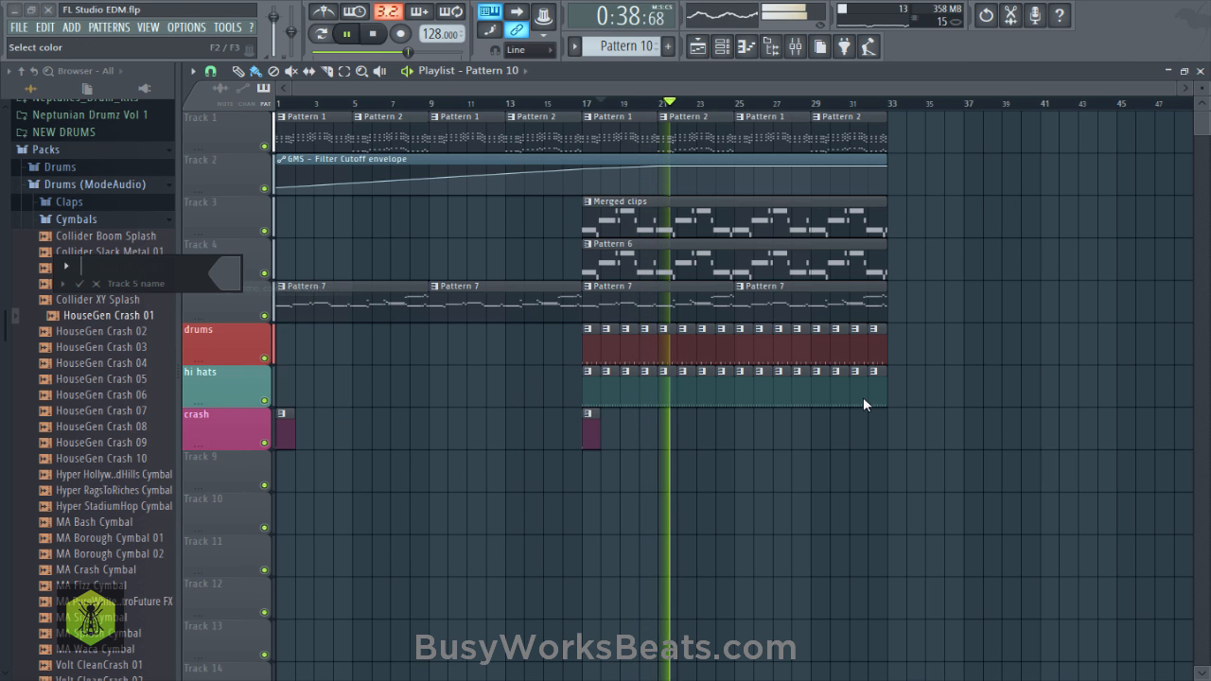
type("melody")
key("Return")
key("Menu")
key("Return")
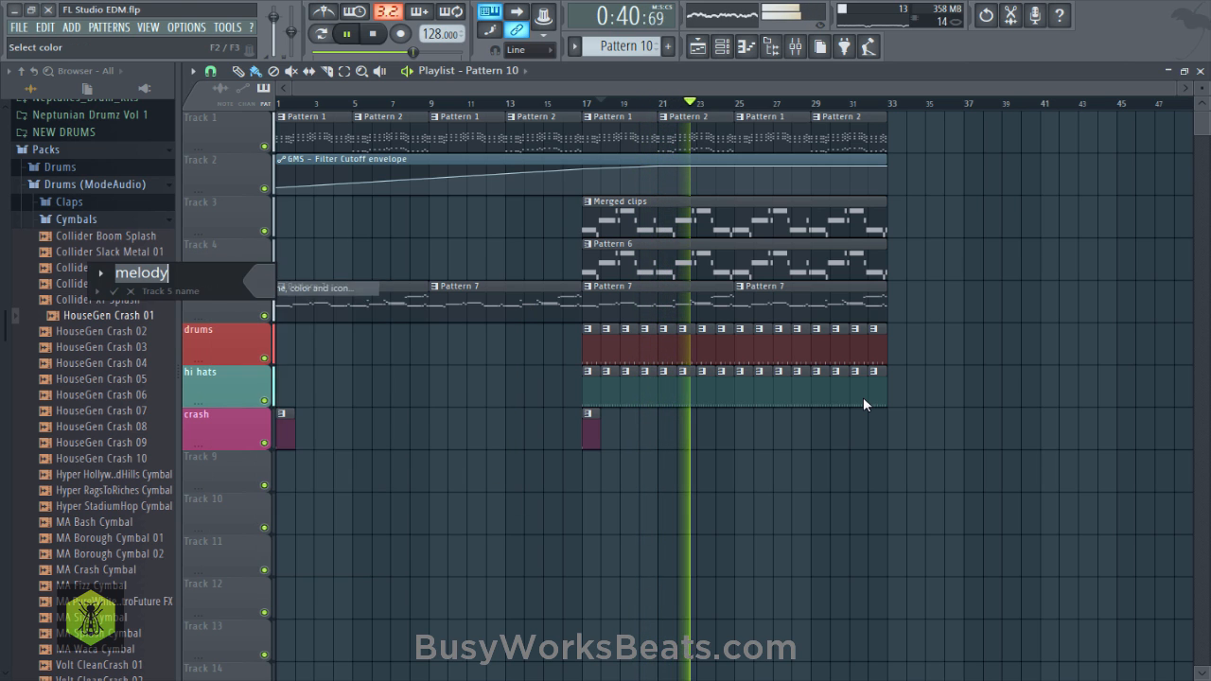
key("Return")
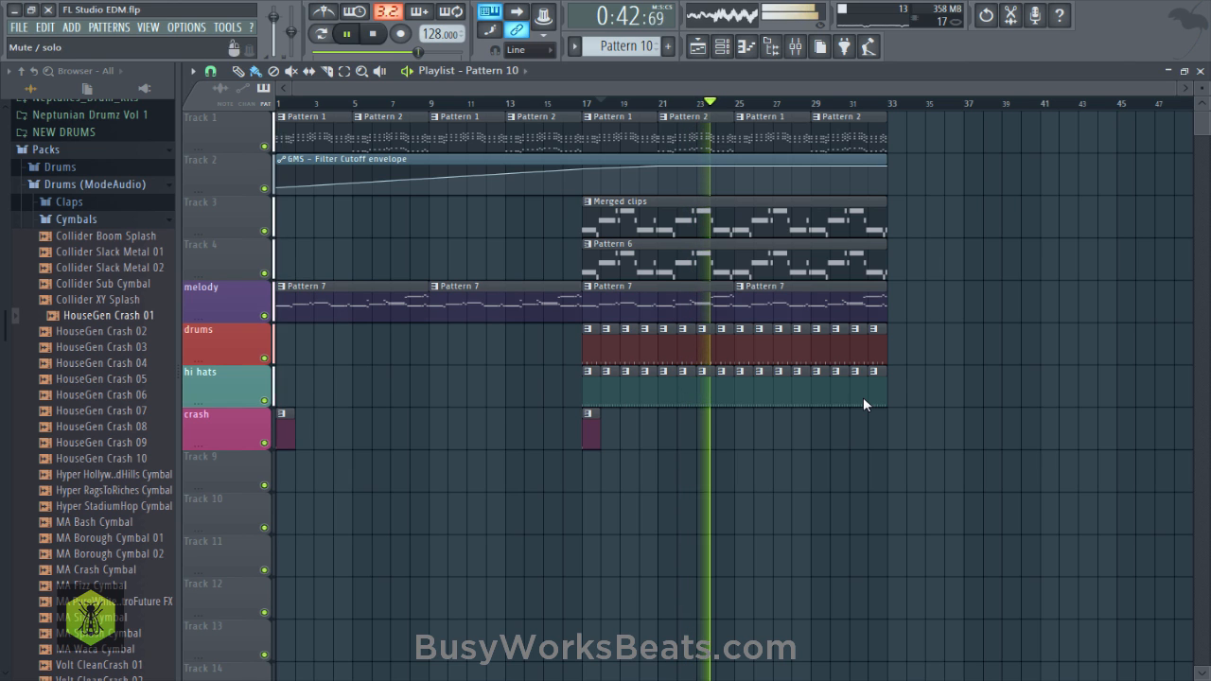
Solo Track 4 briefly to identify it, and rename it as sub bass with a purple color.
right_click(264, 274)
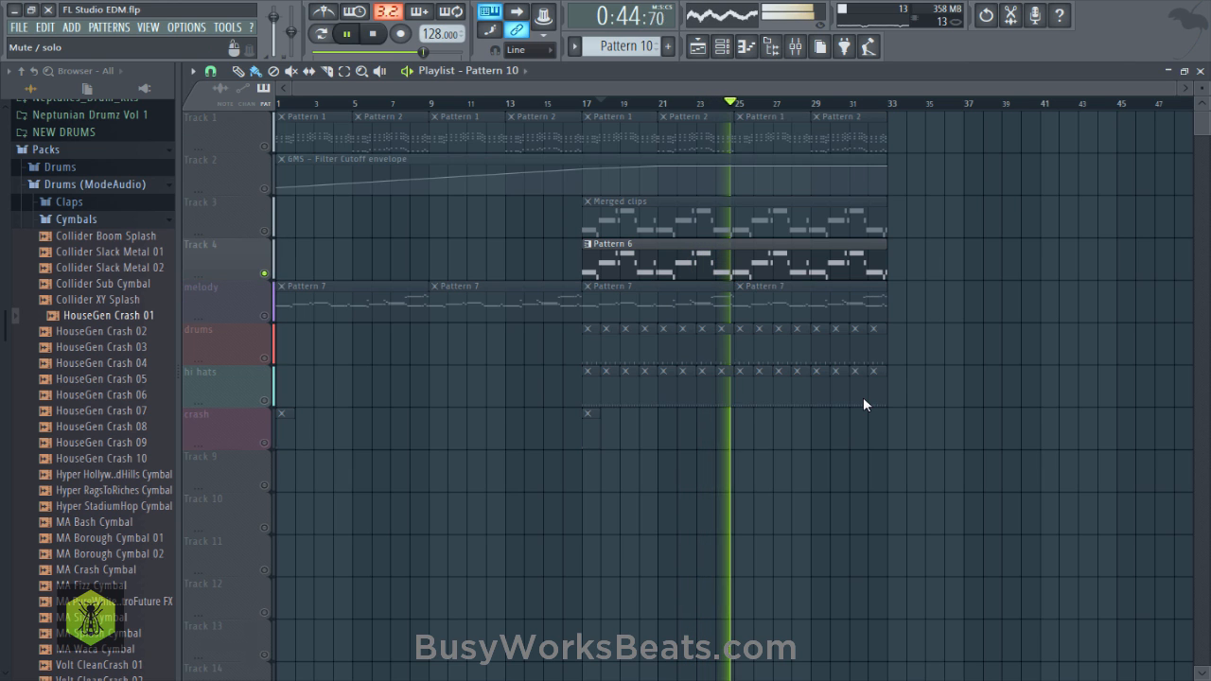
key("s")
key("Menu")
key("Return")
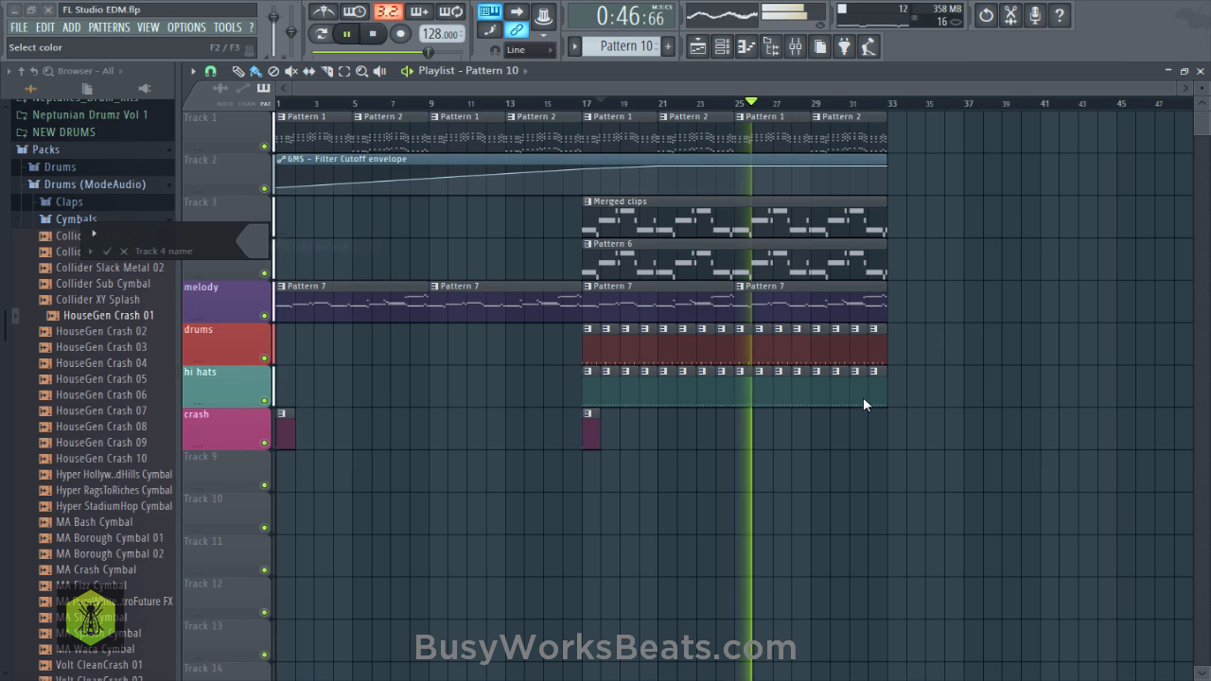
type("sub bass")
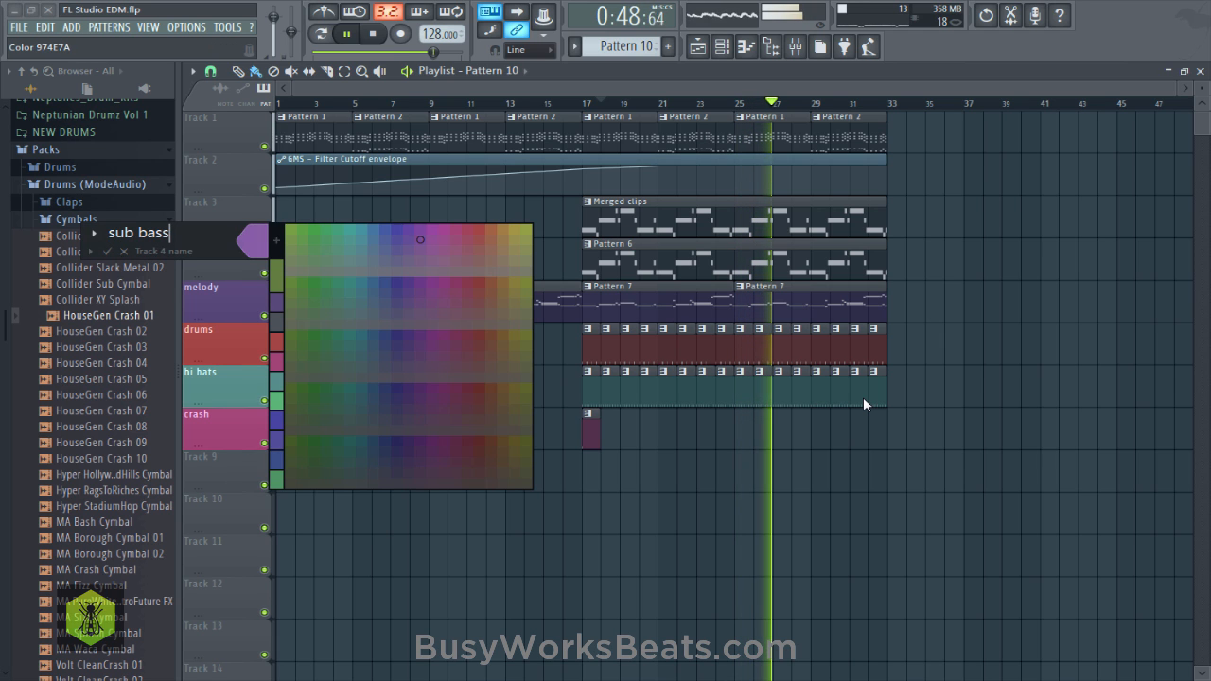
key("Return")
Rename Track 3 as high bass with a blue color, and auto-name Track 2 after its filter cutoff automation clip.
key("Menu")
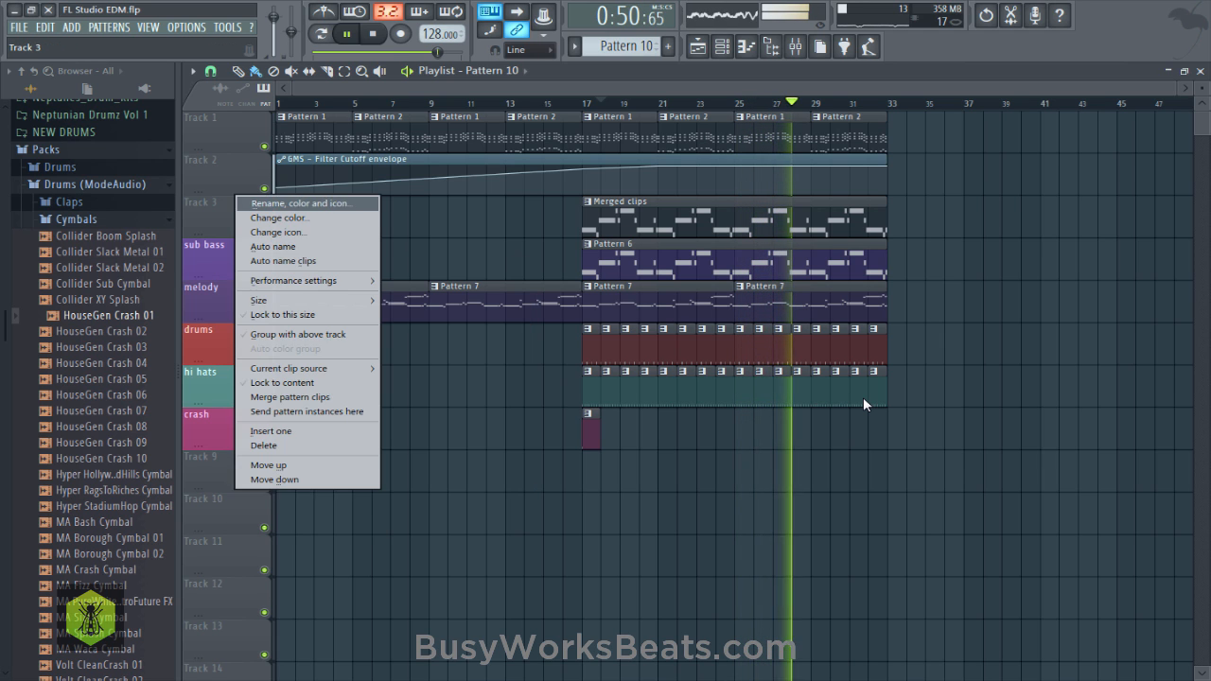
key("Return")
type("high bass")
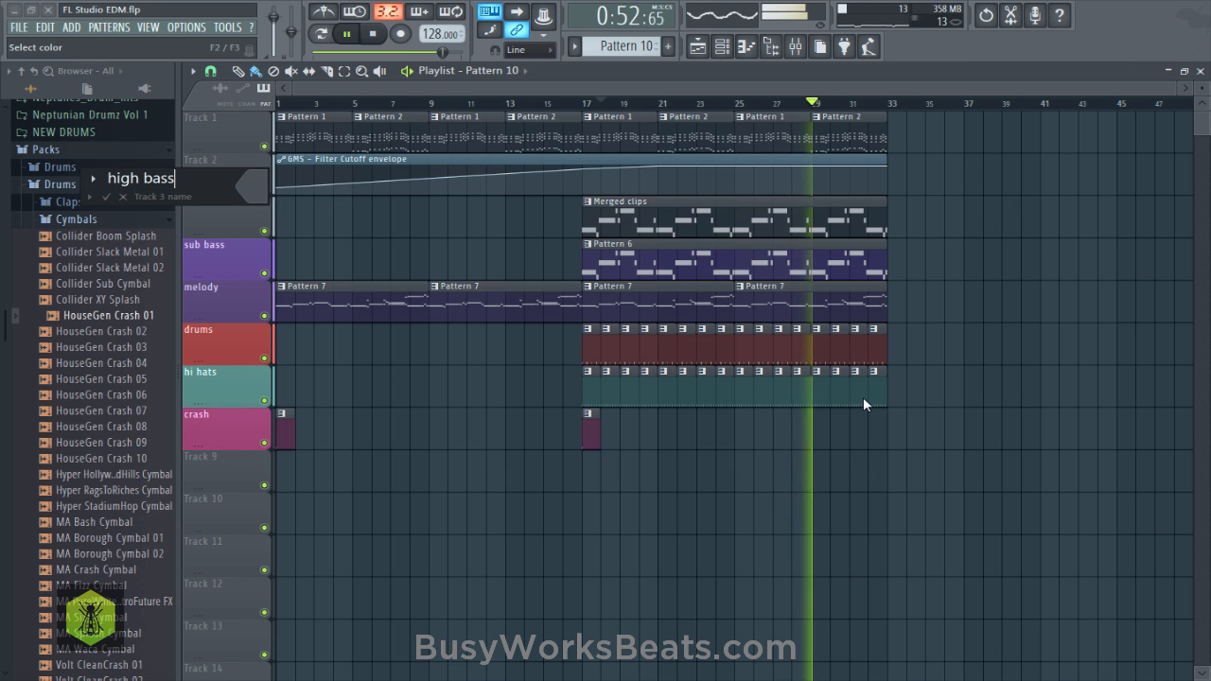
key("Return")
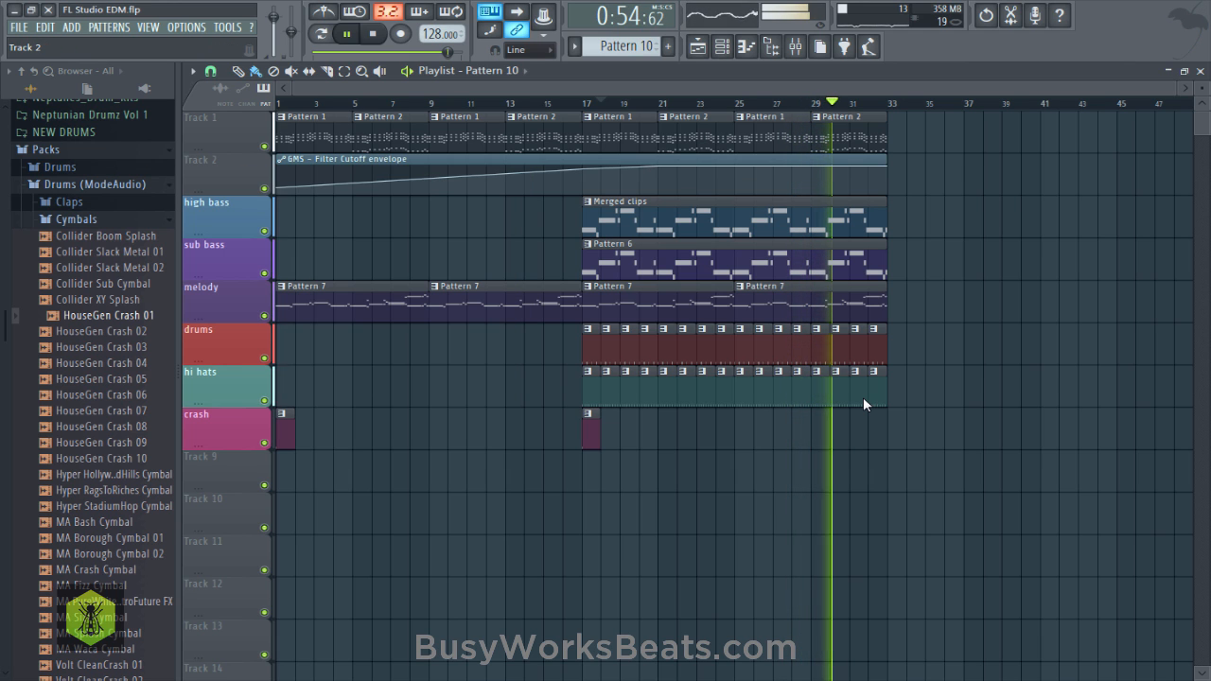
right_click(210, 155)
left_click(248, 204)
Rename Track 1 as chords with a teal color and save the project.
right_click(229, 112)
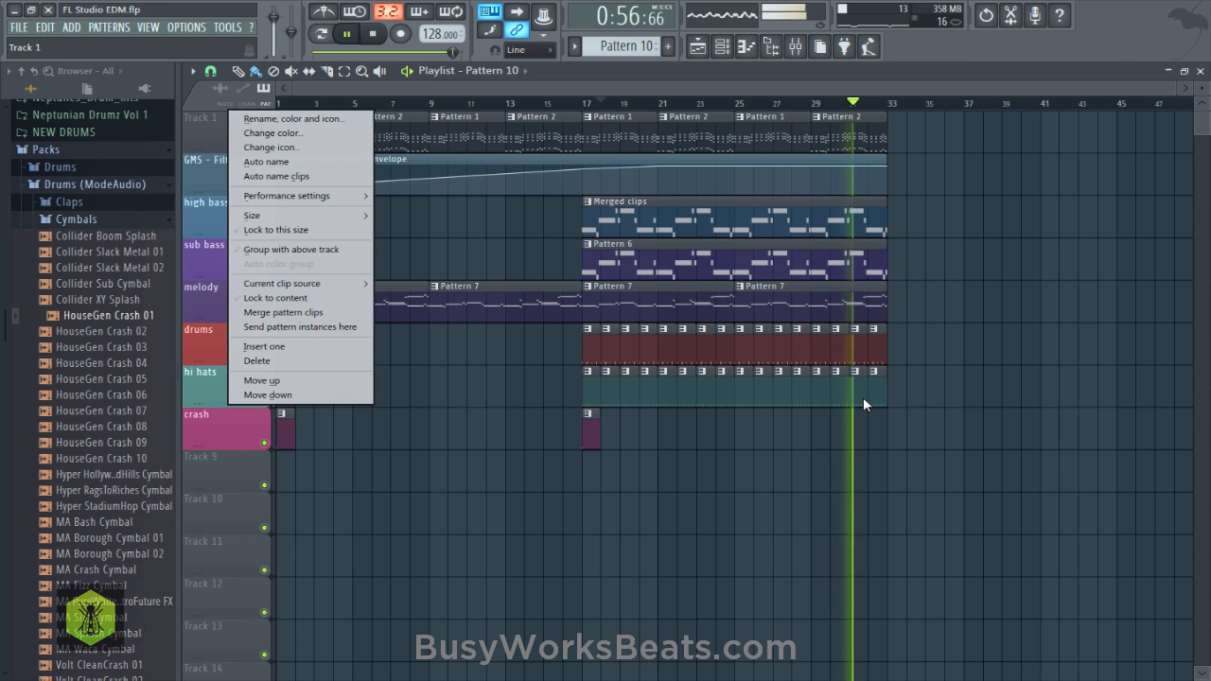
key("Return")
type("chords")
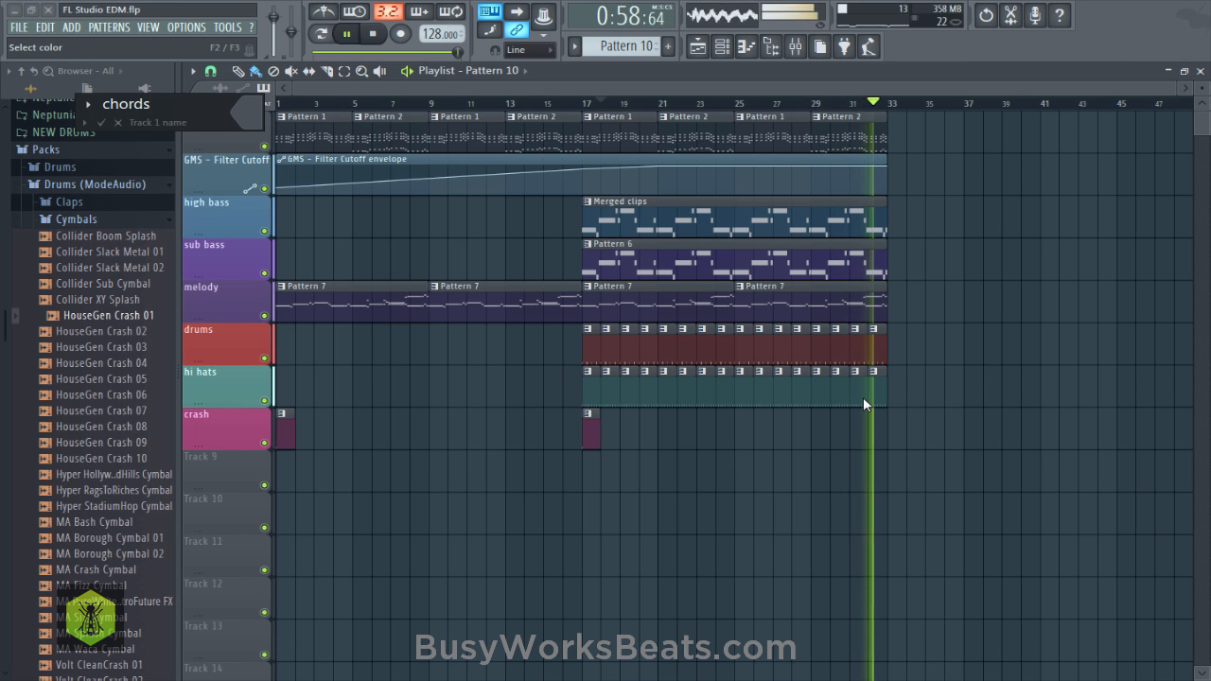
key("Return")
key("ctrl+s")
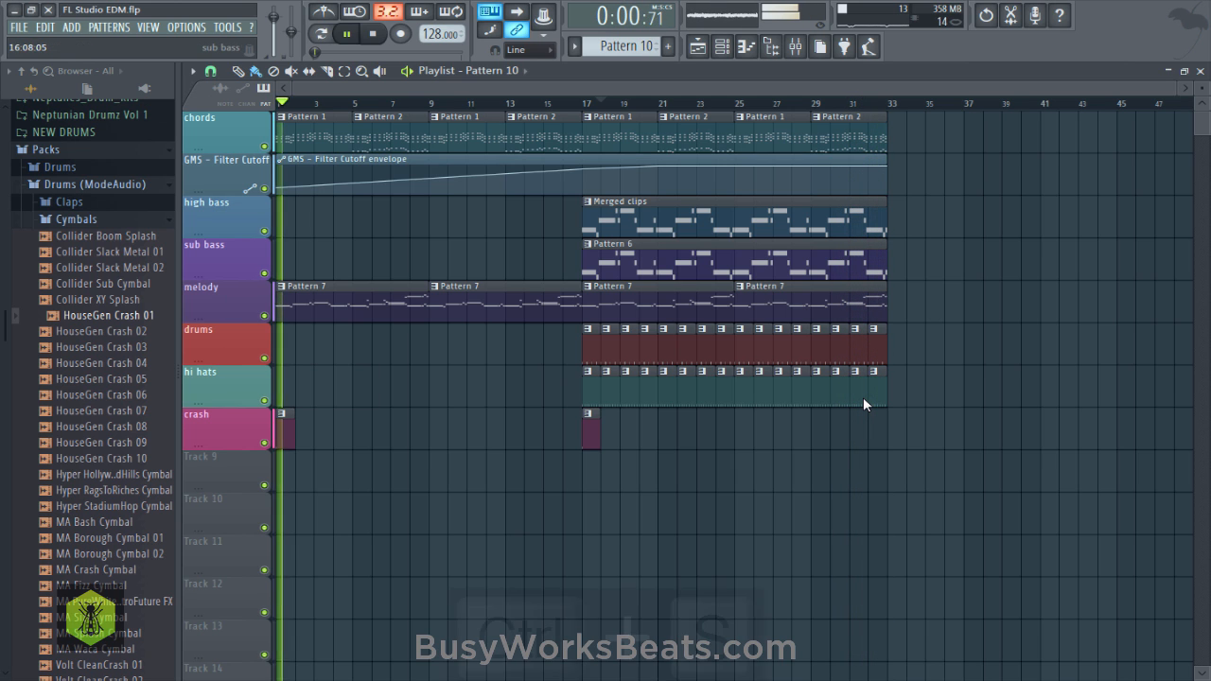
Stop playback and duplicate all clips starting from bar 17, except the filter cutoff automation, so the copies begin at bar 33.
left_click_drag(912, 433, 601, 135)
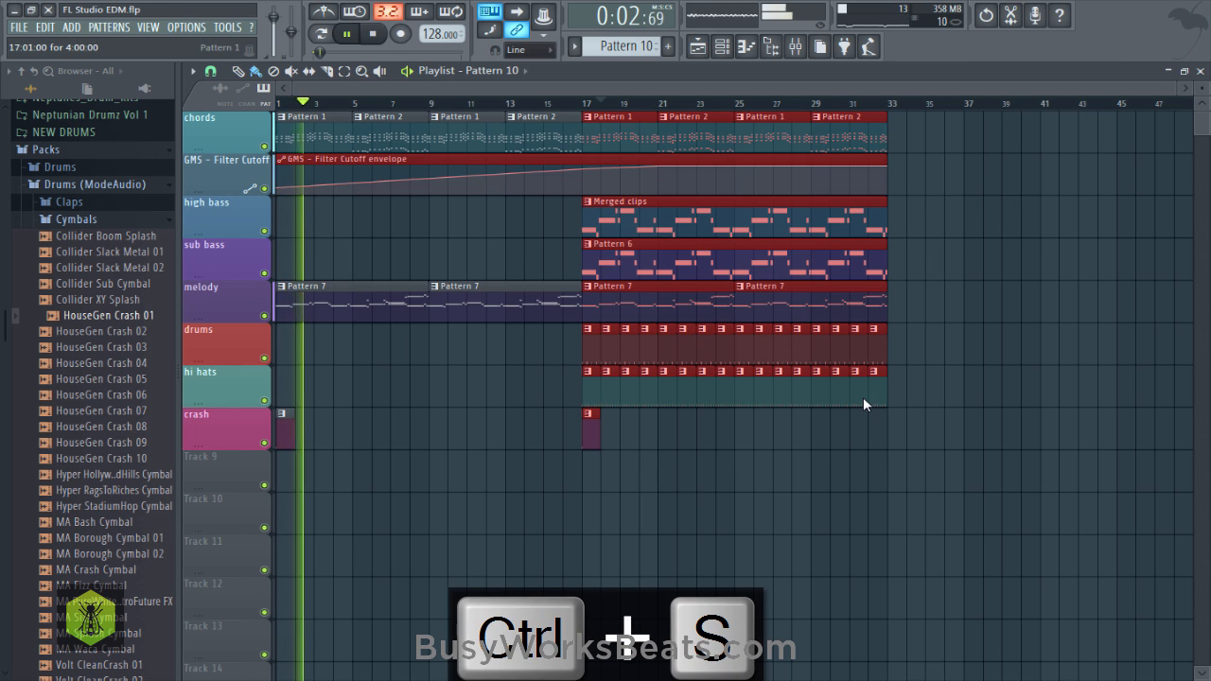
key("space")
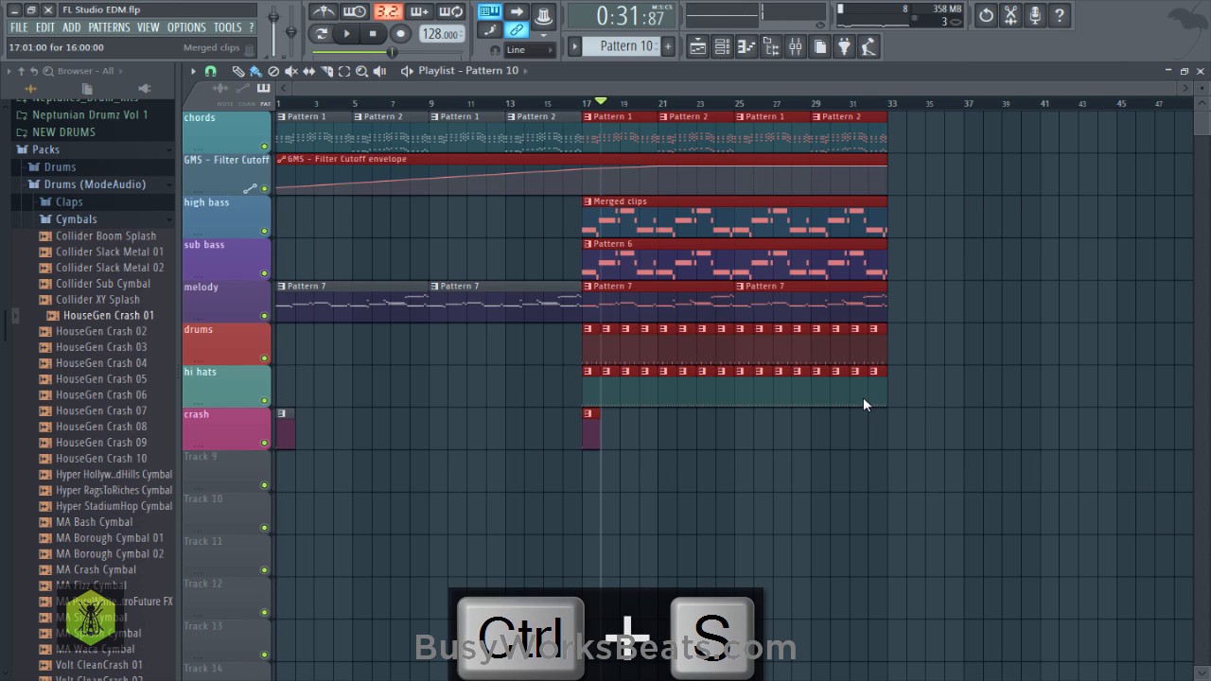
key("ctrl+d")
left_click_drag(885, 514, 595, 197)
left_click_drag(605, 132, 845, 137)
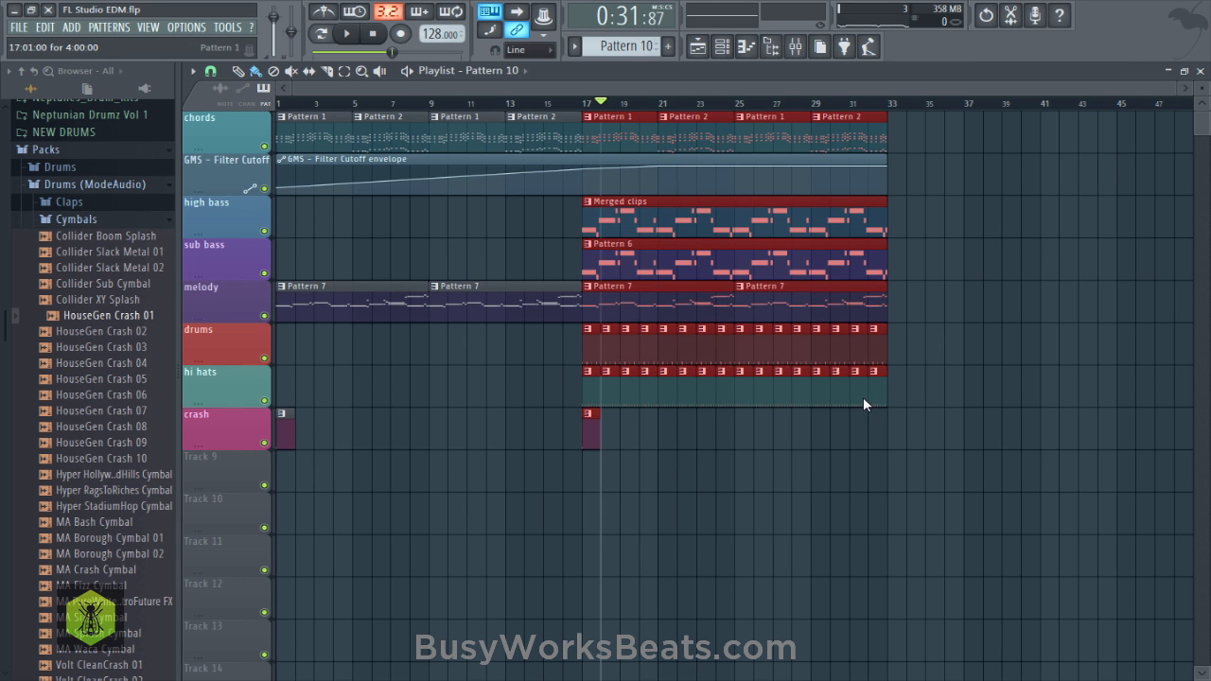
key("ctrl+b")
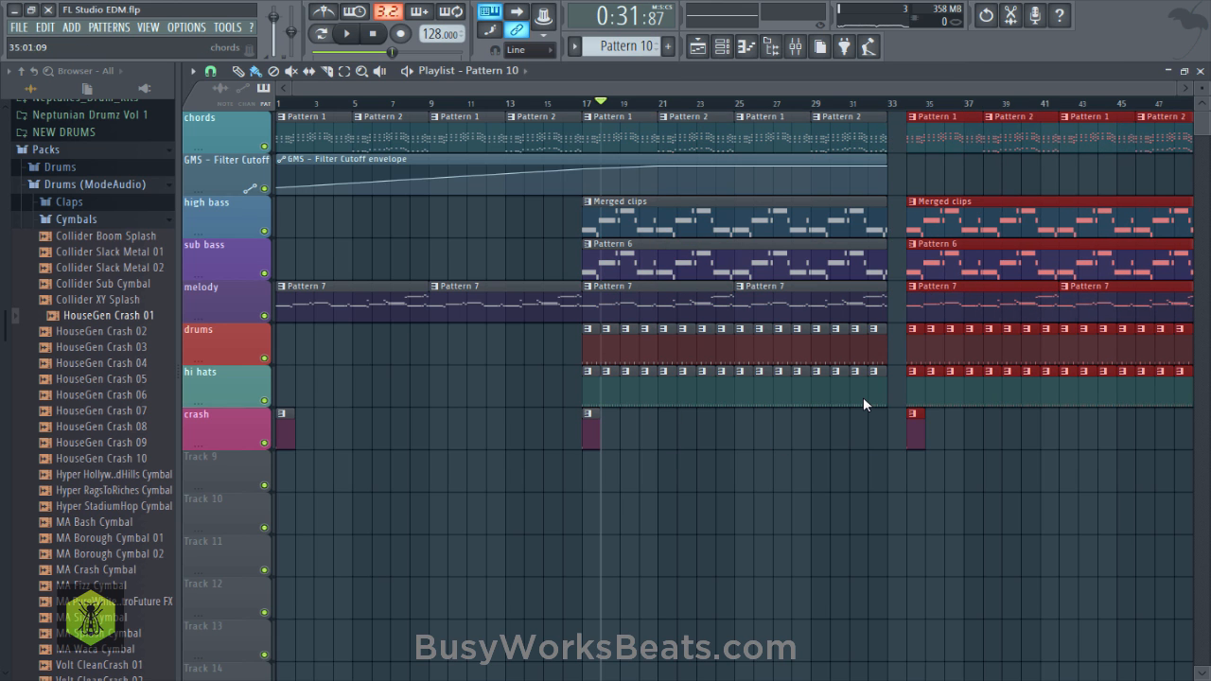
scroll(863, 404, "down", 4)
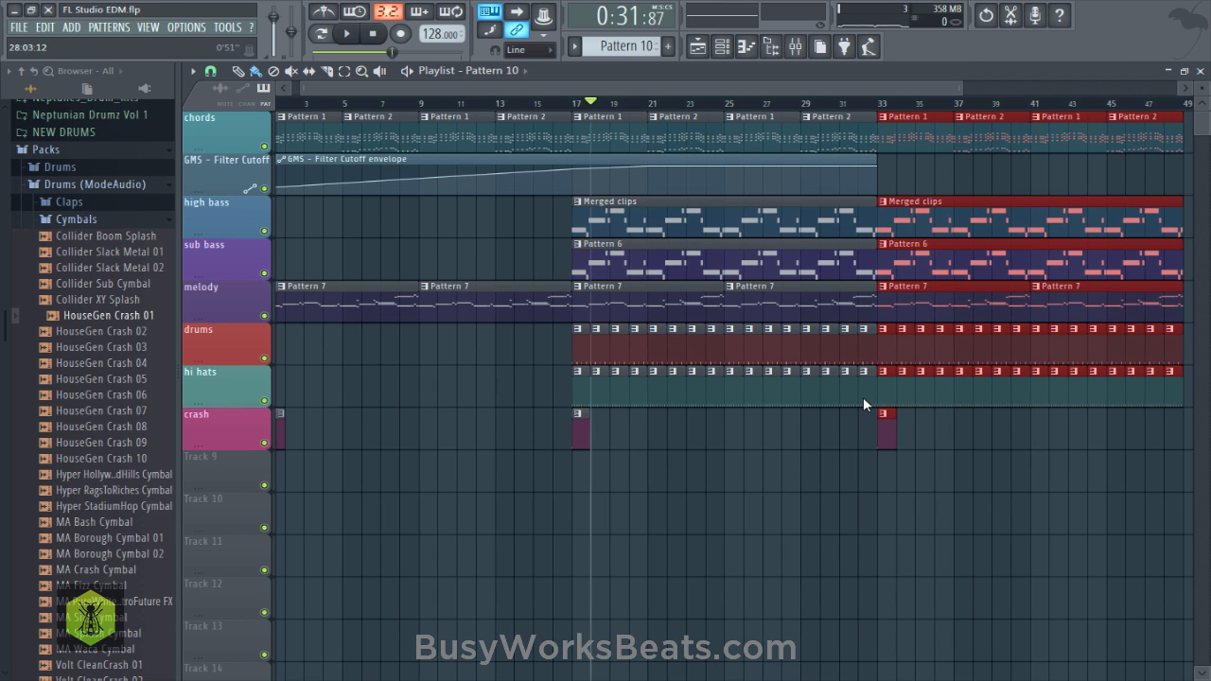
key("ctrl+d")
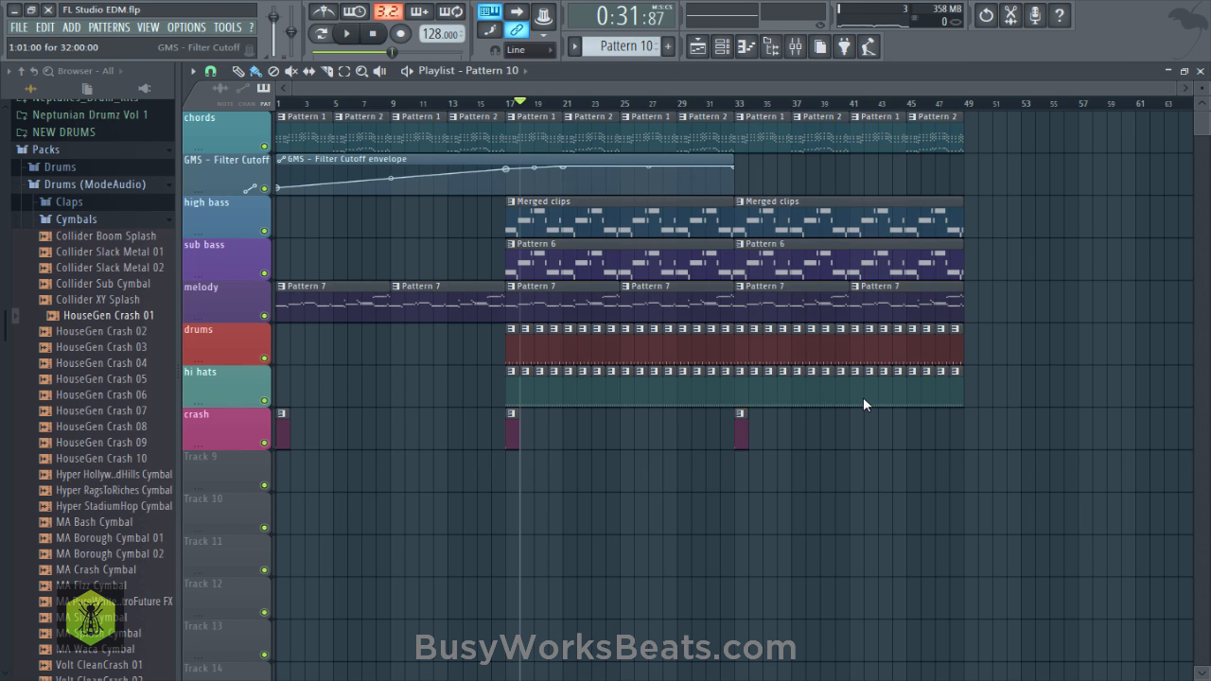
Extend the GMS - Filter Cutoff automation to bar 49, dipping to a lower point at bar 41, and save the project.
left_click_drag(732, 180, 877, 179)
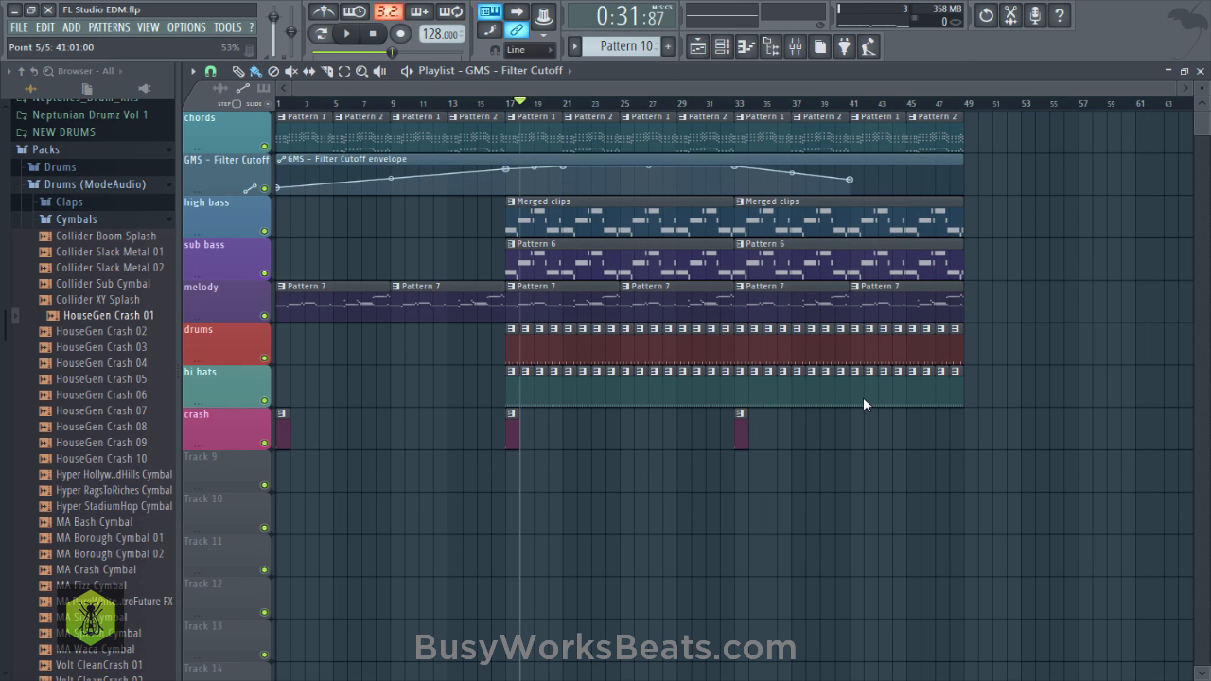
key("ctrl+s")
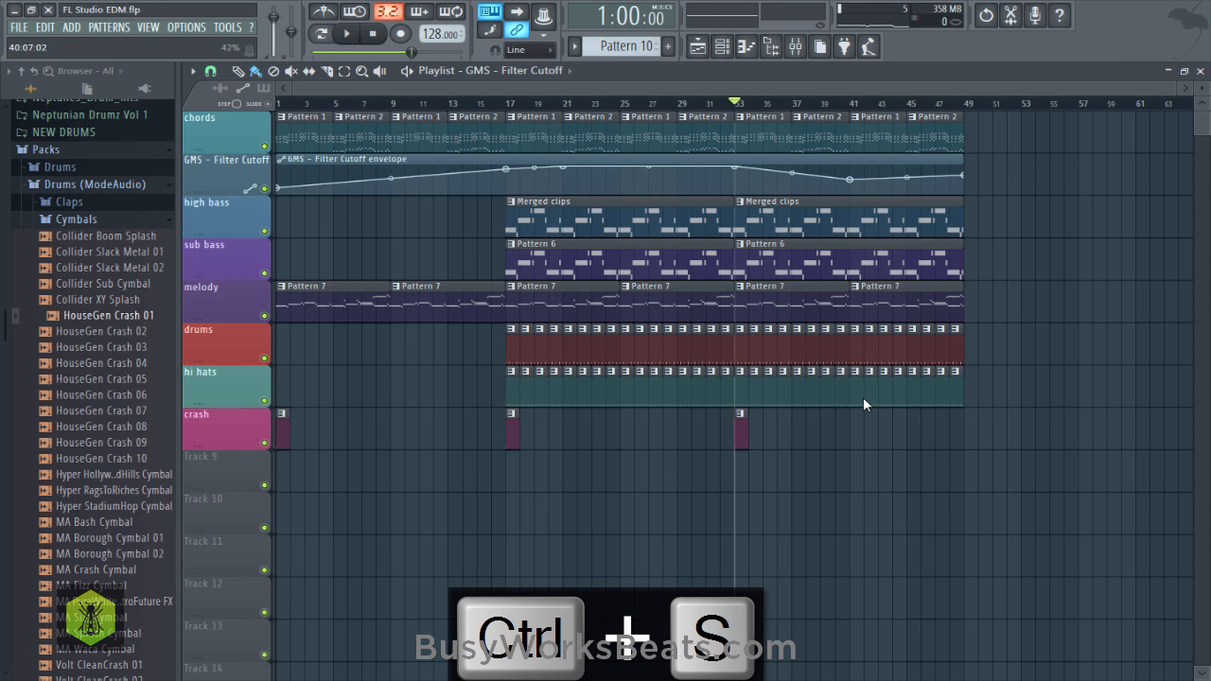
Play the arrangement from bar 33, delete the second Merged clips clip from the high bass track and stop playback.
key("space")
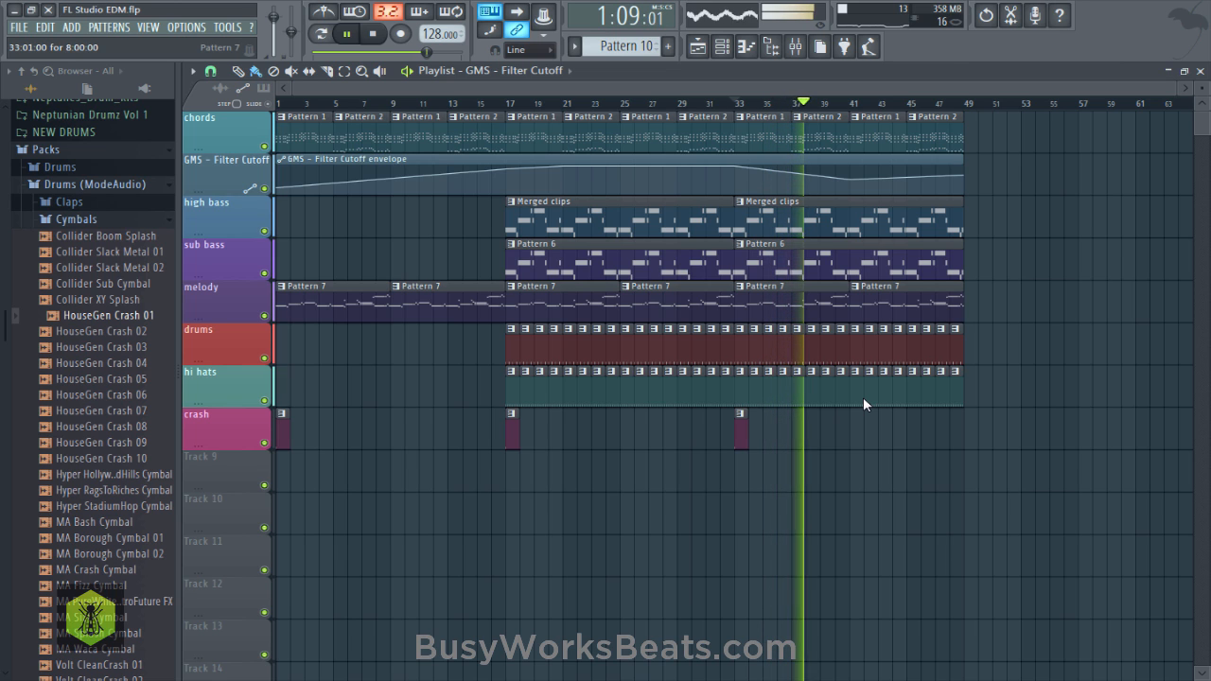
right_click(836, 221)
key("space")
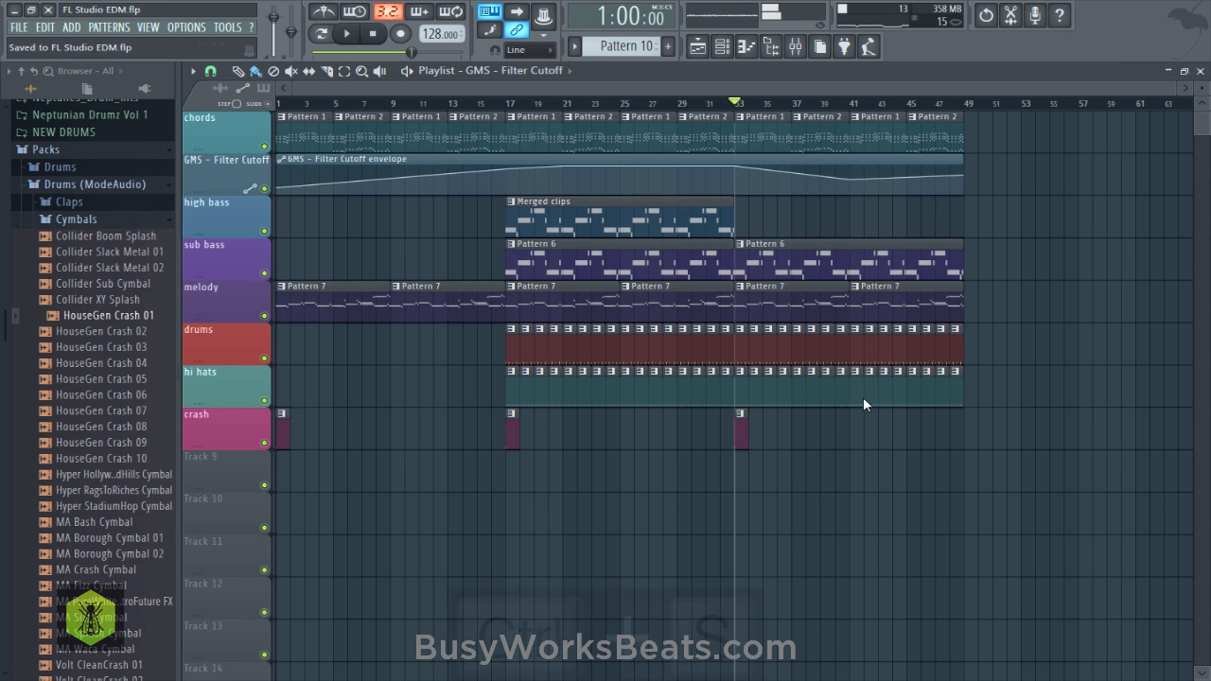
Save the project, play the arrangement from just before bar 33 and collapse the Cymbals folder in the browser.
key("ctrl+s")
key("space")
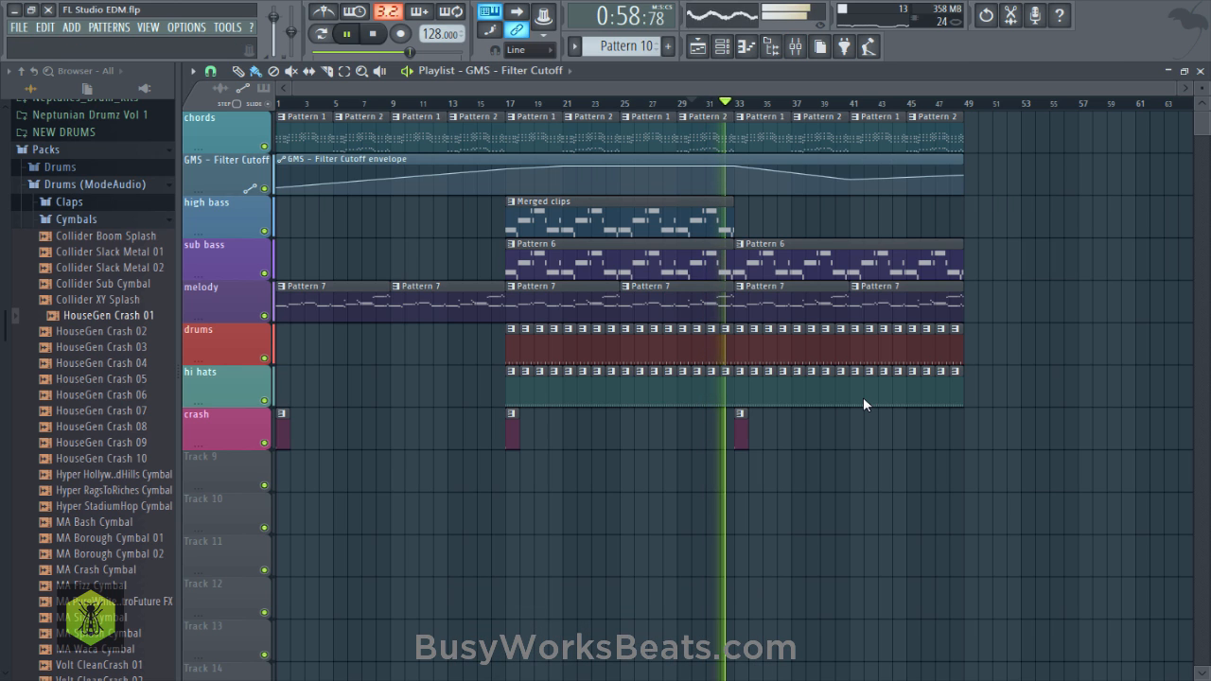
key("Left")
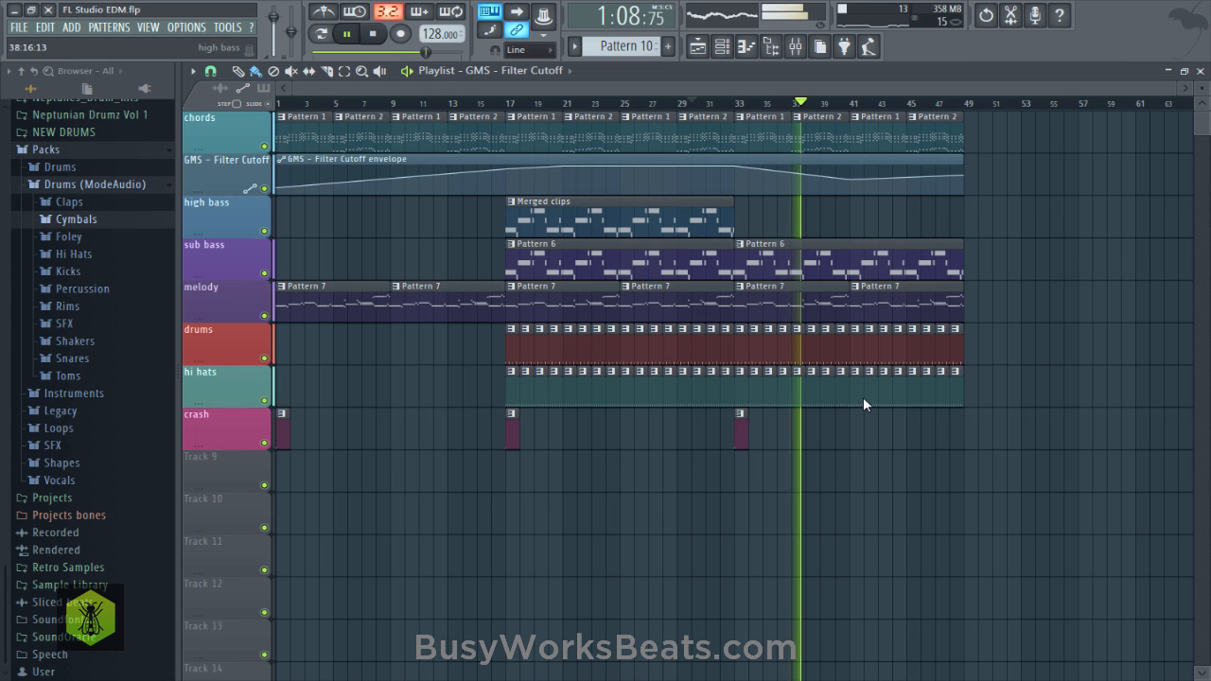
key("ctrl+s")
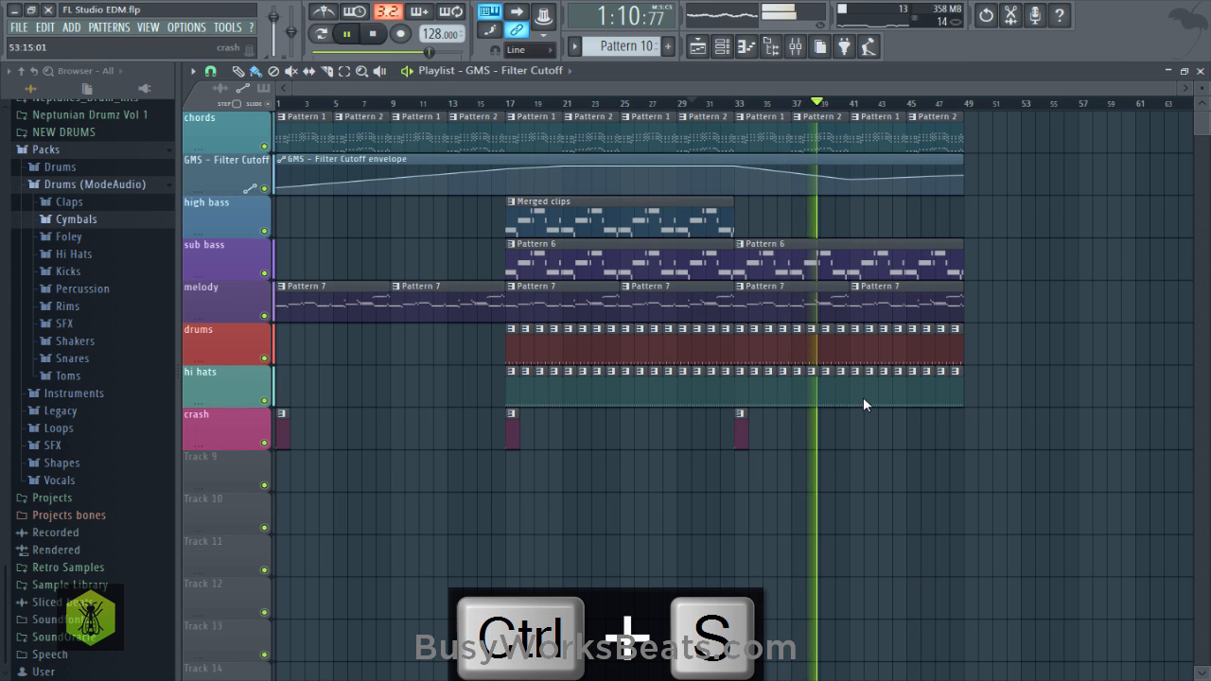
Duplicate all clips between bars 33 and 49, except the filter cutoff automation, so the copies begin at bar 49.
left_click_drag(1031, 430, 747, 218)
left_click_drag(1013, 223, 763, 132)
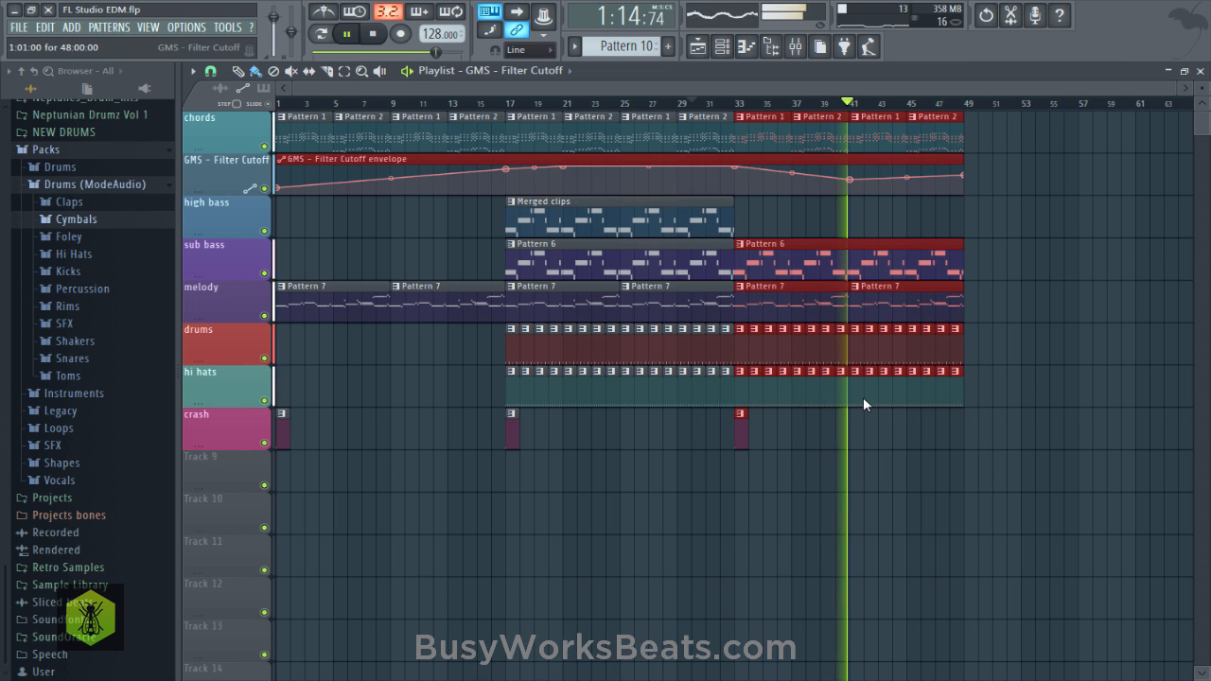
left_click(763, 159, "ctrl+shift")
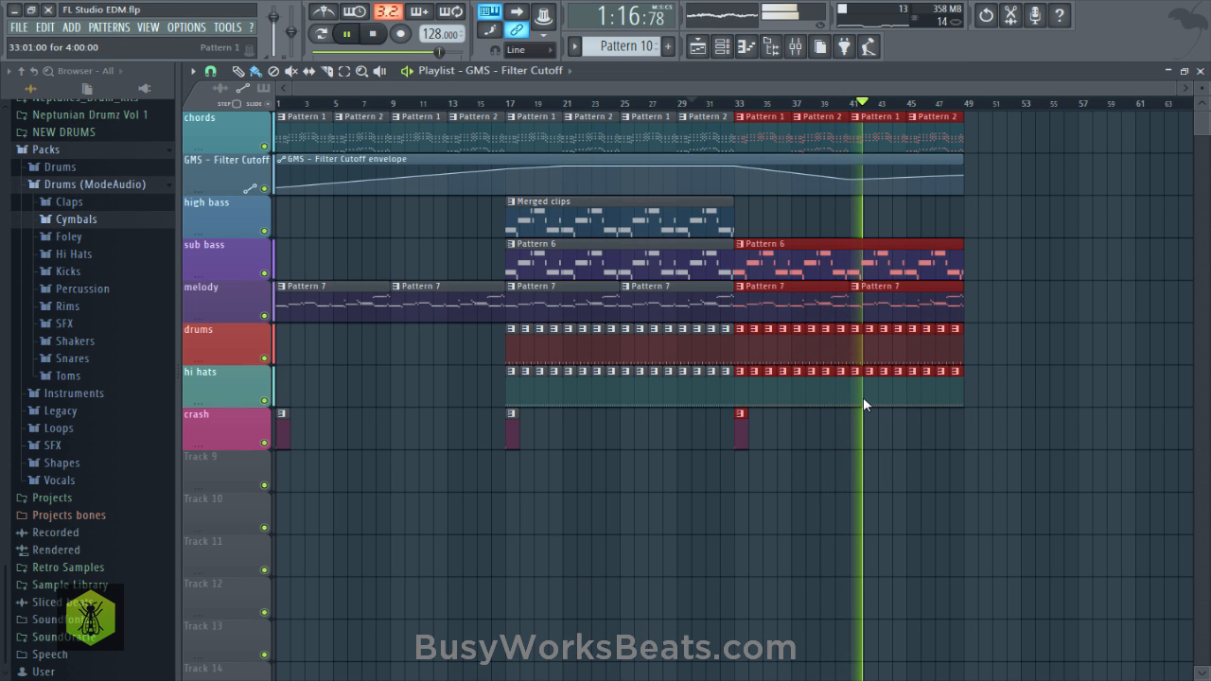
key("ctrl+b")
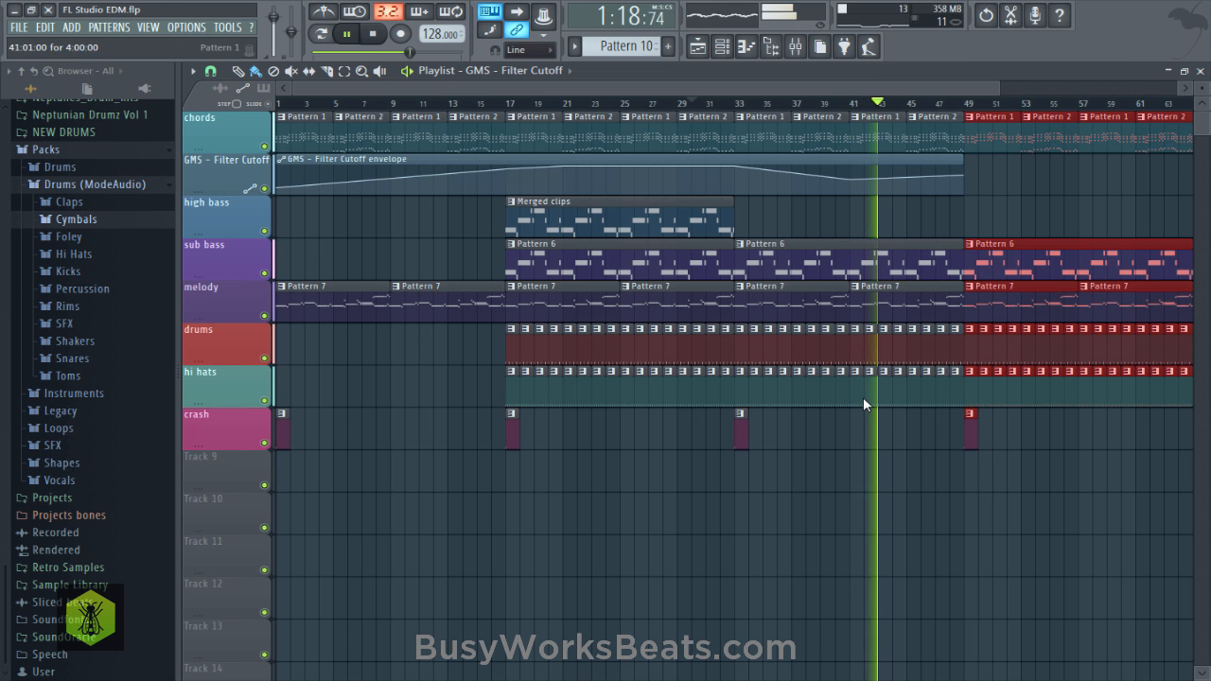
Extend the GMS - Filter Cutoff automation to bar 65 with a gradual rise and save the project.
scroll(864, 405, "right", 4)
left_click_drag(776, 160, 991, 160)
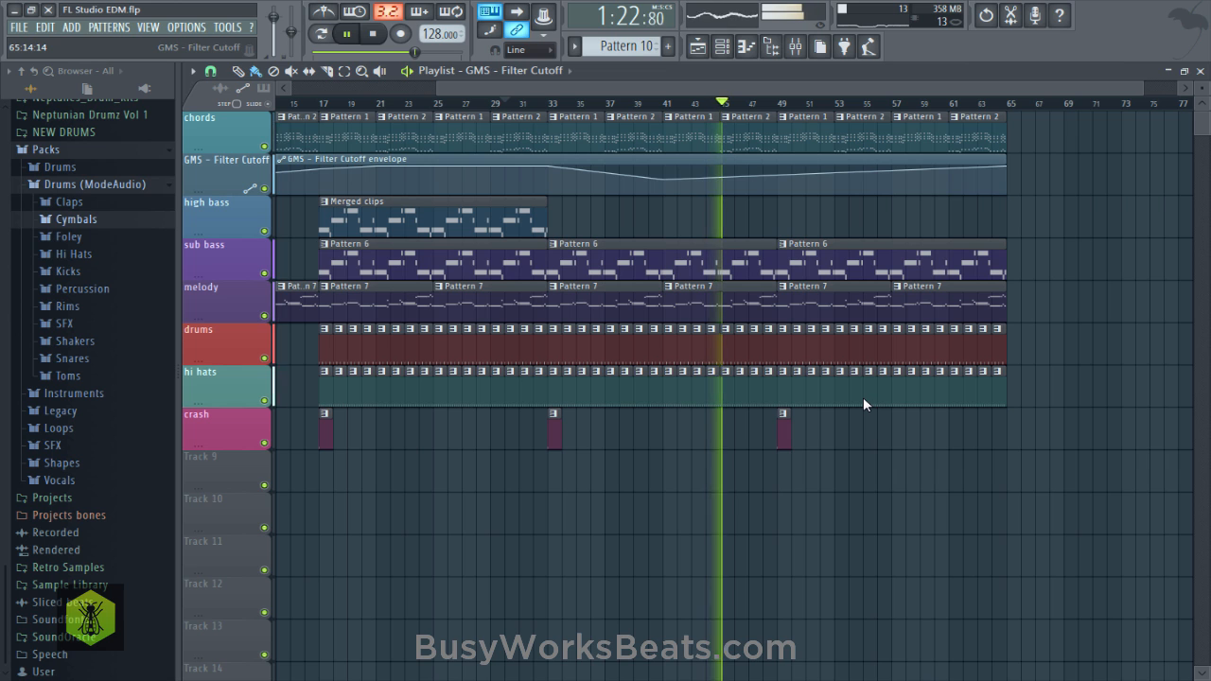
key("ctrl+s")
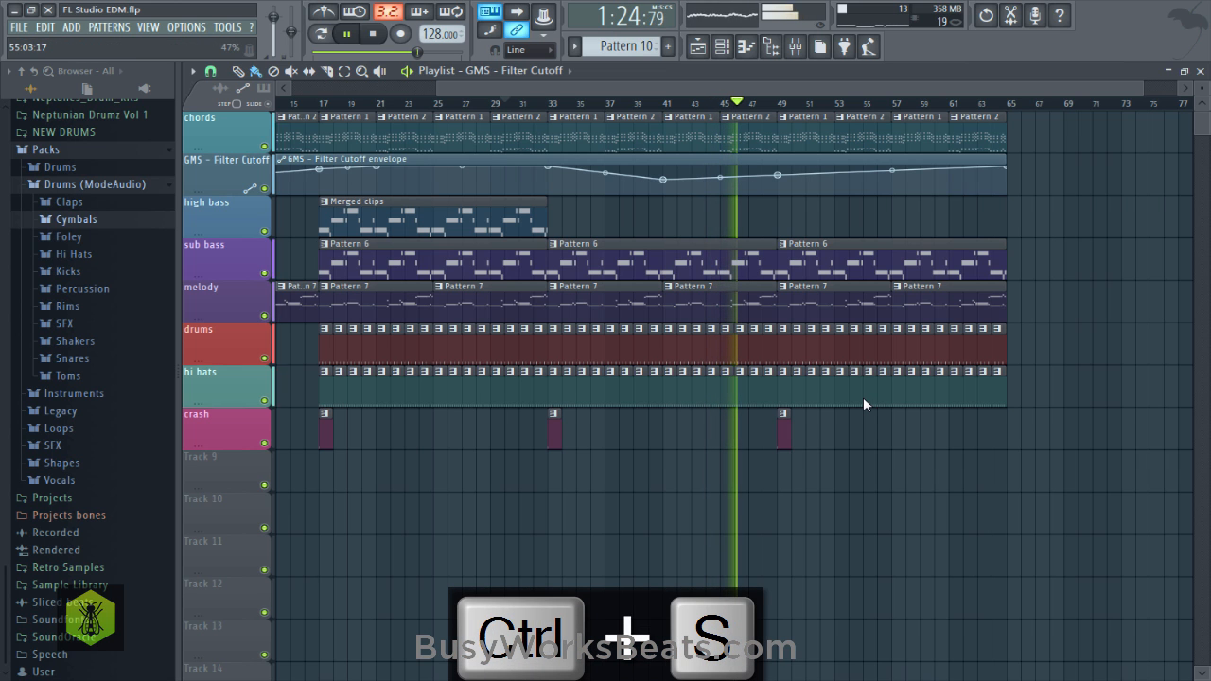
Duplicate all clips between bars 17 and 33, including the high bass but not the automation, so the copies begin at bar 65.
left_click_drag(540, 471, 326, 214)
left_click_drag(334, 132, 336, 132)
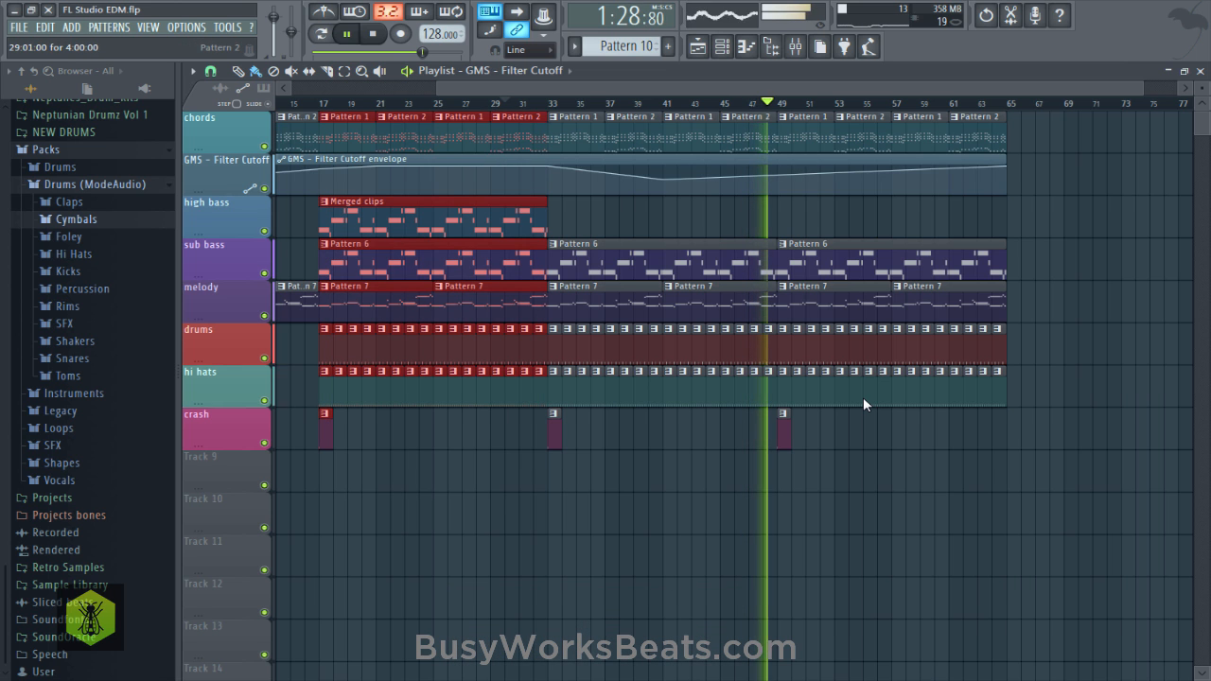
key("ctrl+b")
left_click_drag(1161, 134, 1134, 134)
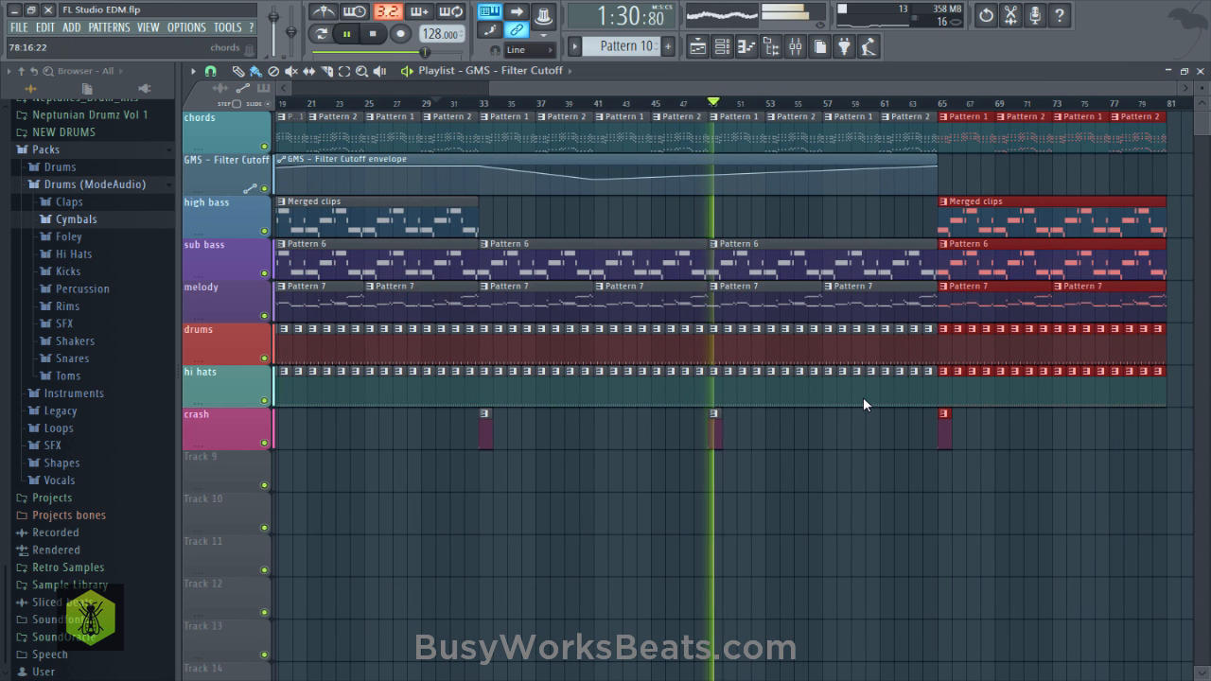
Extend the GMS - Filter Cutoff automation to bar 81, holding it level from bar 65, and save the project.
left_click_drag(935, 176, 1165, 176)
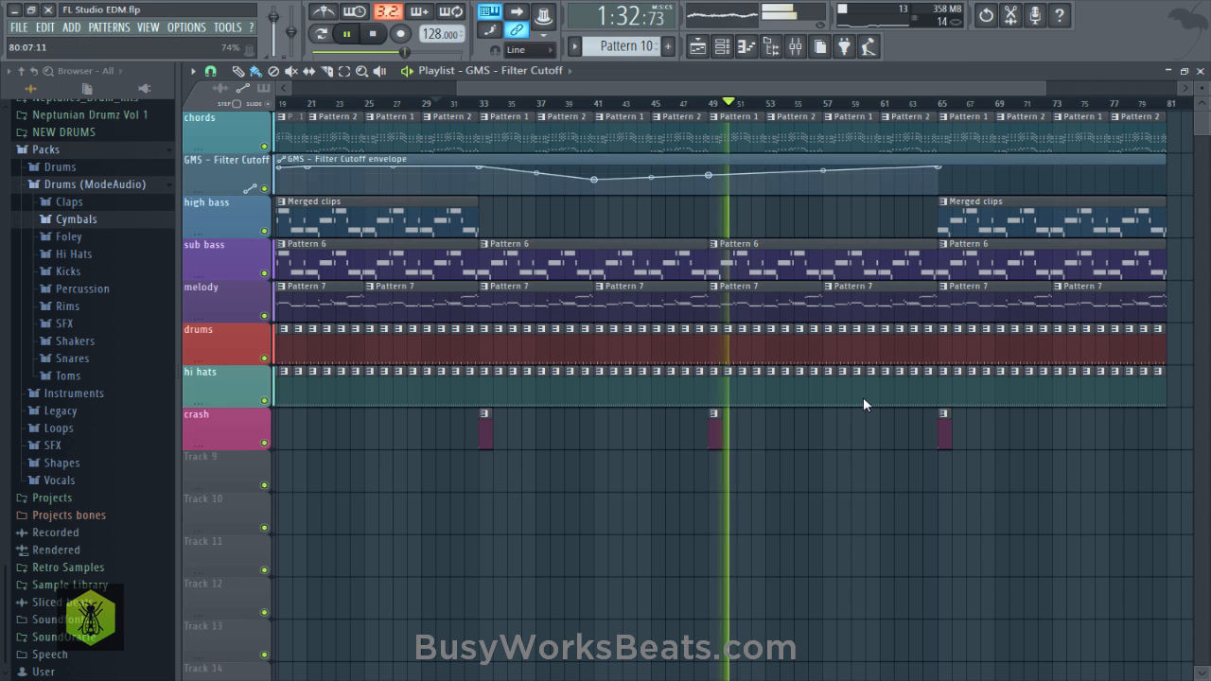
right_click(1166, 167)
left_click_drag(937, 167, 937, 166)
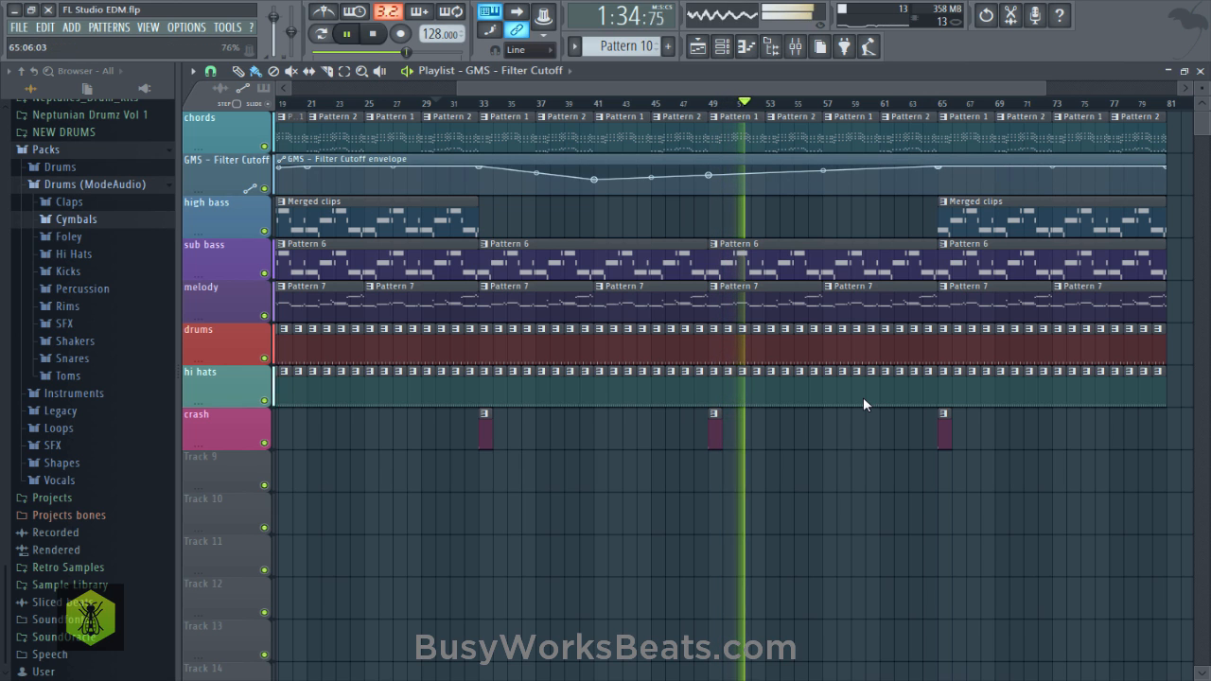
key("ctrl+s")
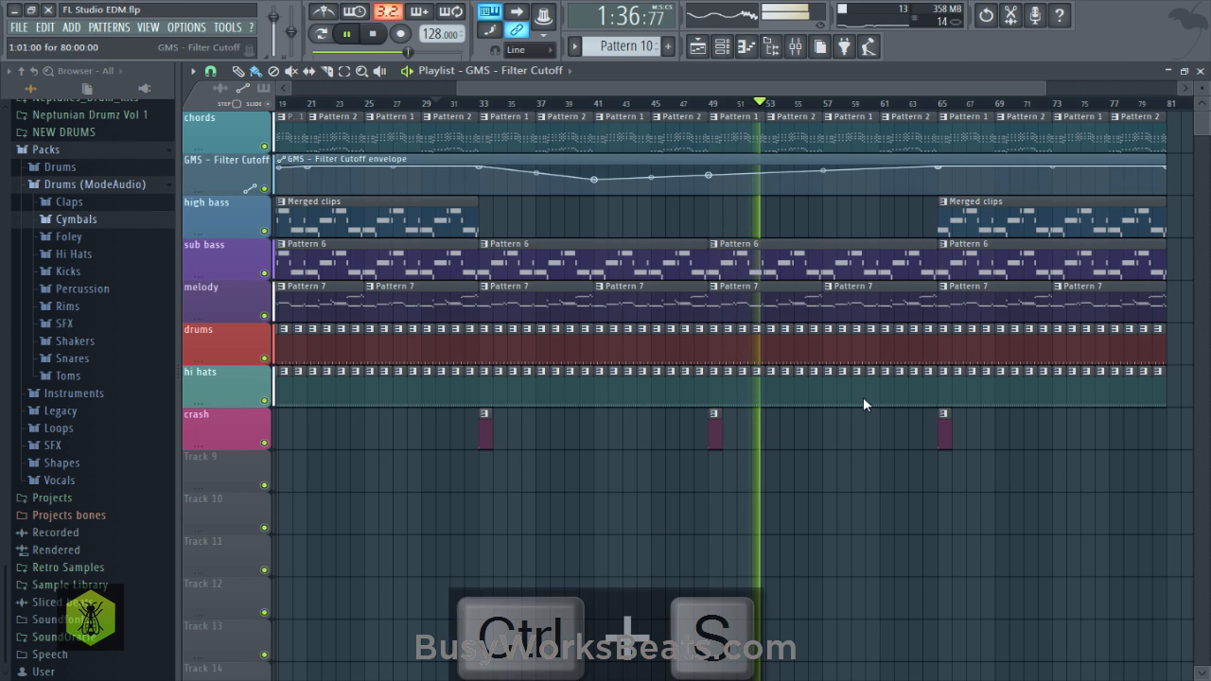
Stop playback, remove the drums and hi hats clips from bar 61 to bar 65 and save the project.
scroll(864, 405, "down", 2)
scroll(863, 405, "up", 2)
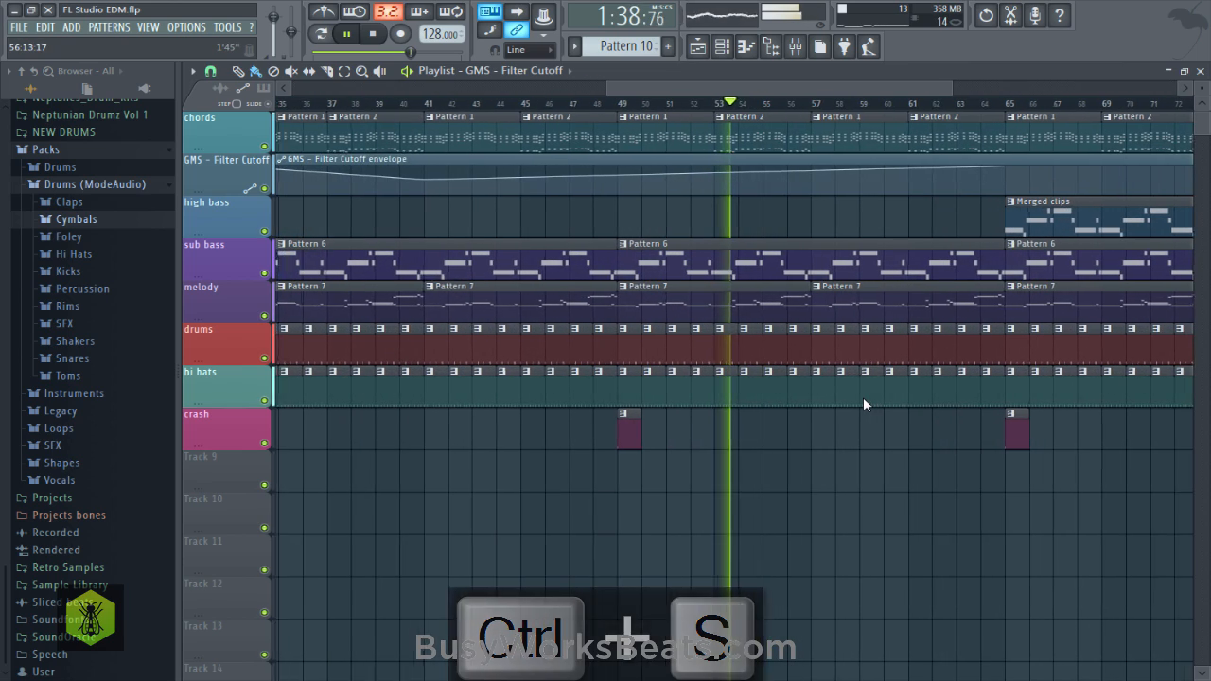
key("space")
key("ctrl+s")
scroll(864, 405, "down", 2)
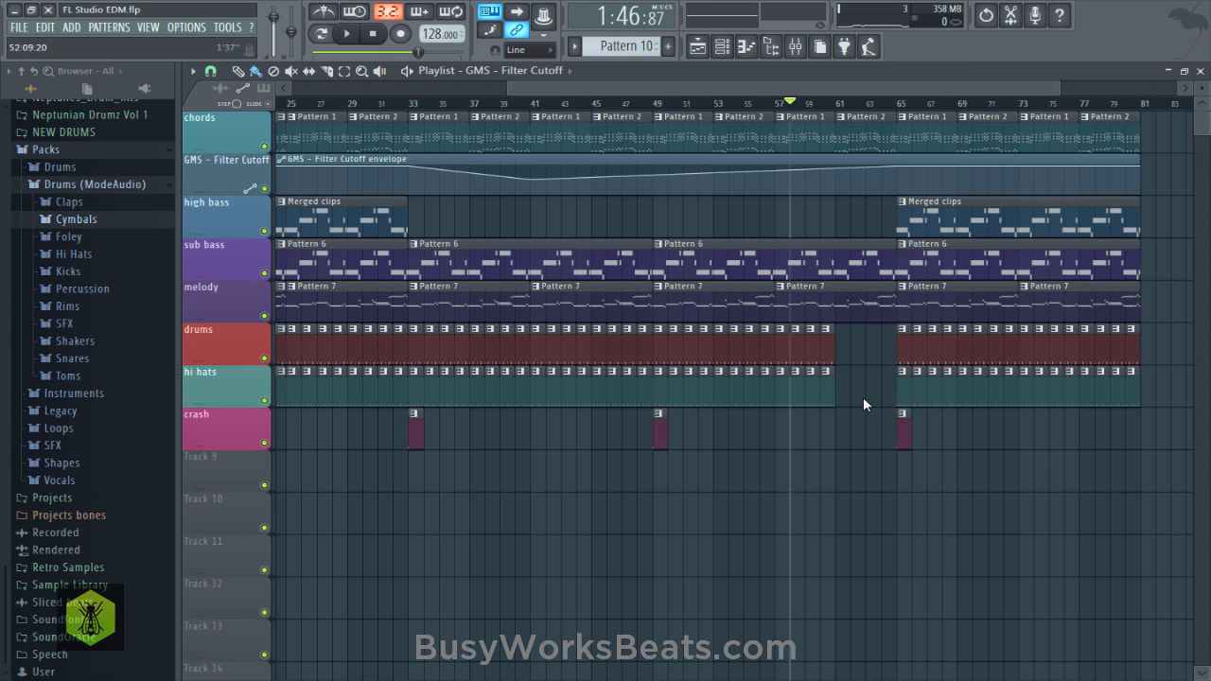
Play the arrangement through the drum break at bar 61 into bar 65 and save the project.
key("space")
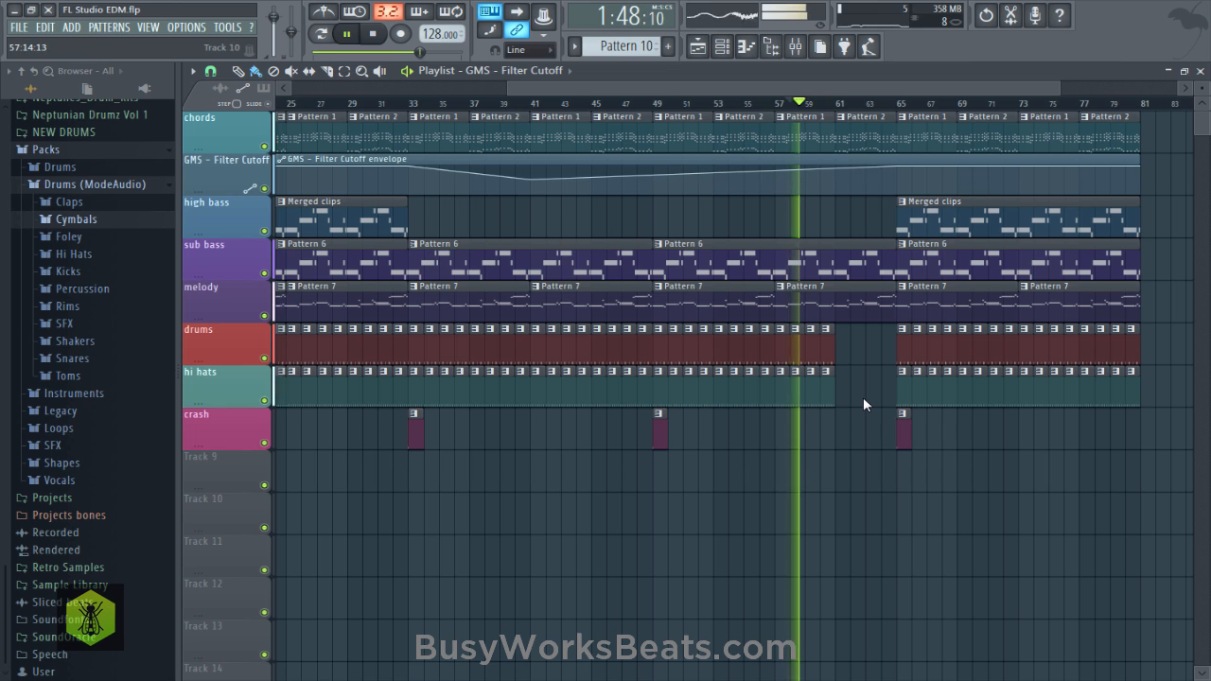
key("ctrl+s")
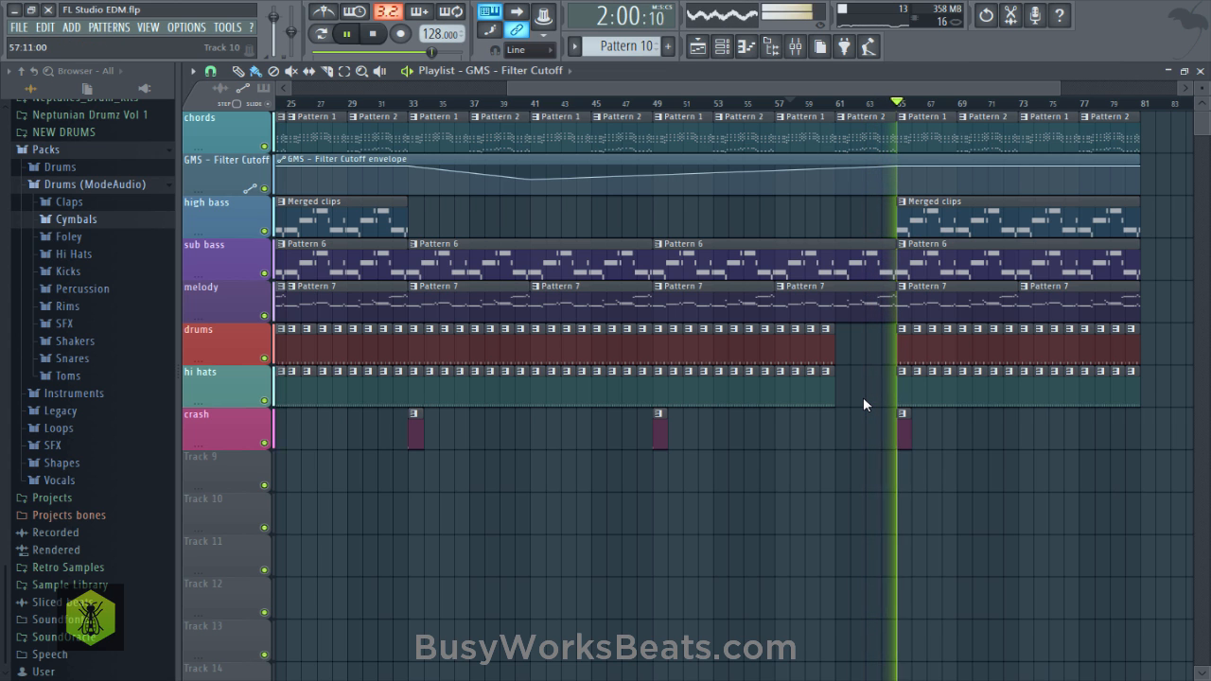
scroll(862, 405, "down", 3)
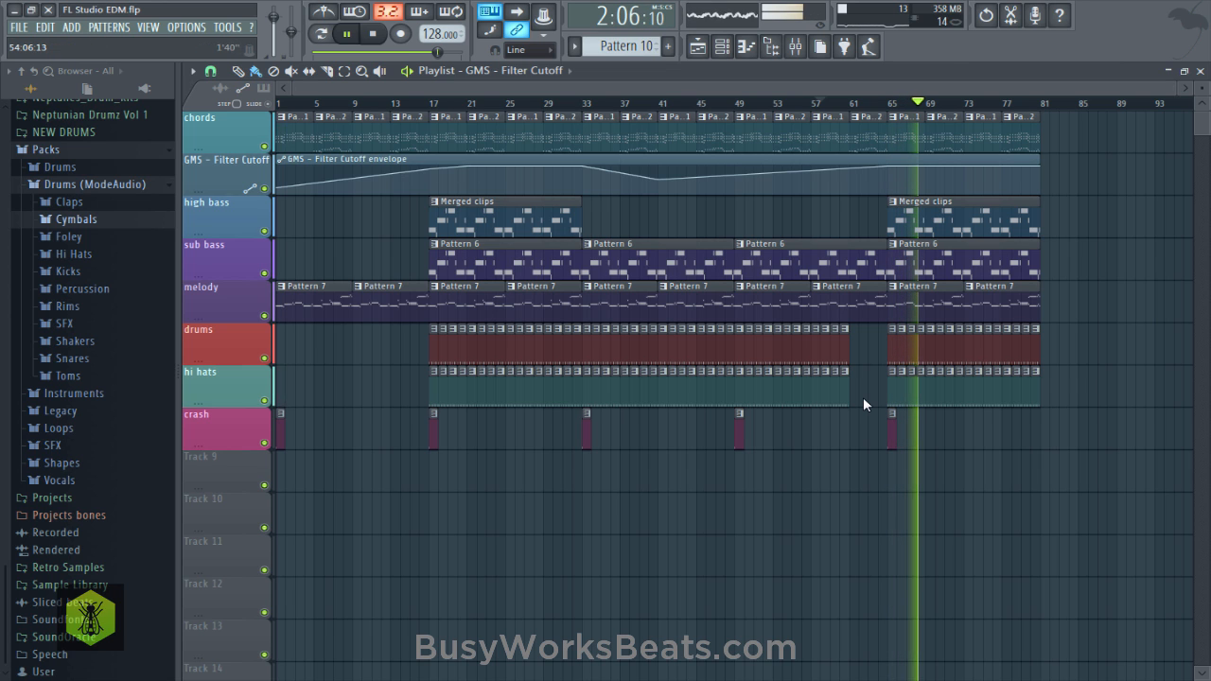
Show the mixer and channel rack, open the GMS channel's miscellaneous settings, raise its time shift and save the project.
key("F9")
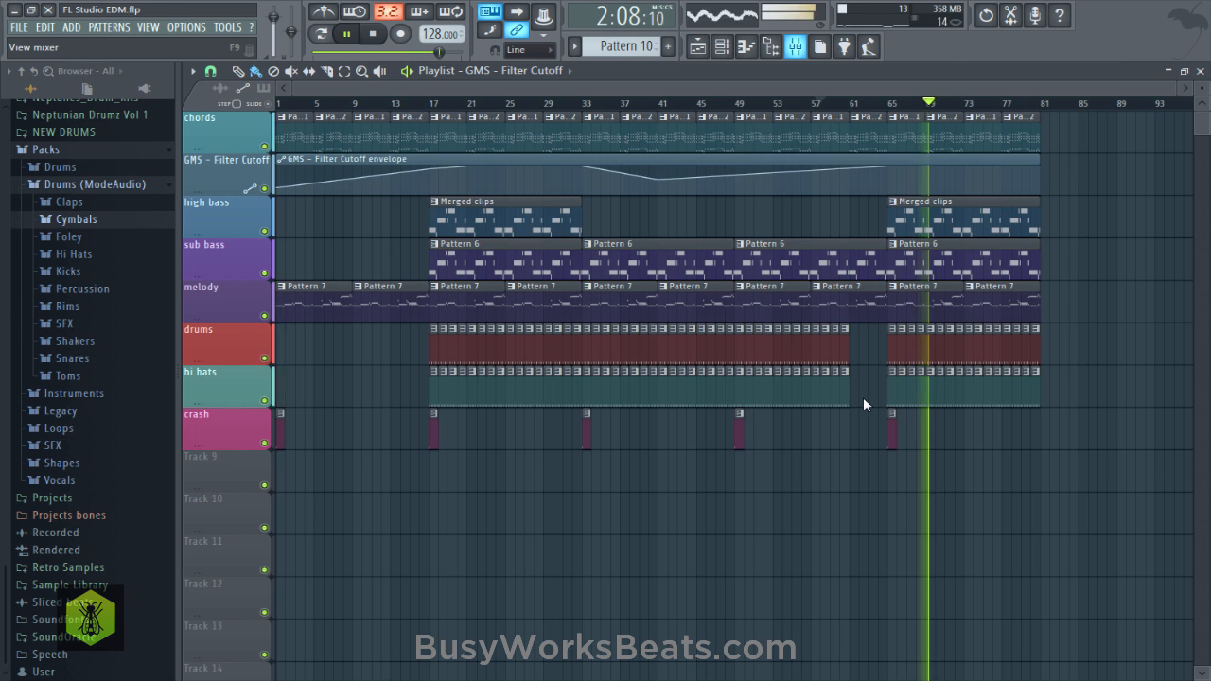
key("F9")
key("Home")
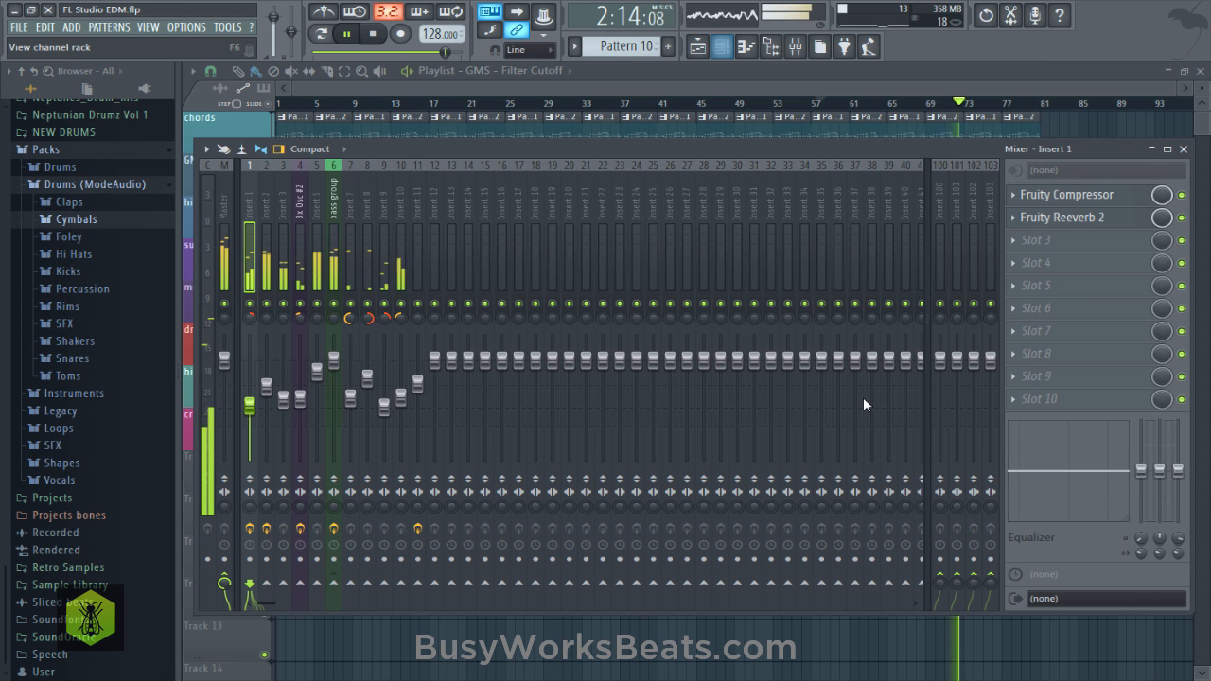
key("F6")
key("Return")
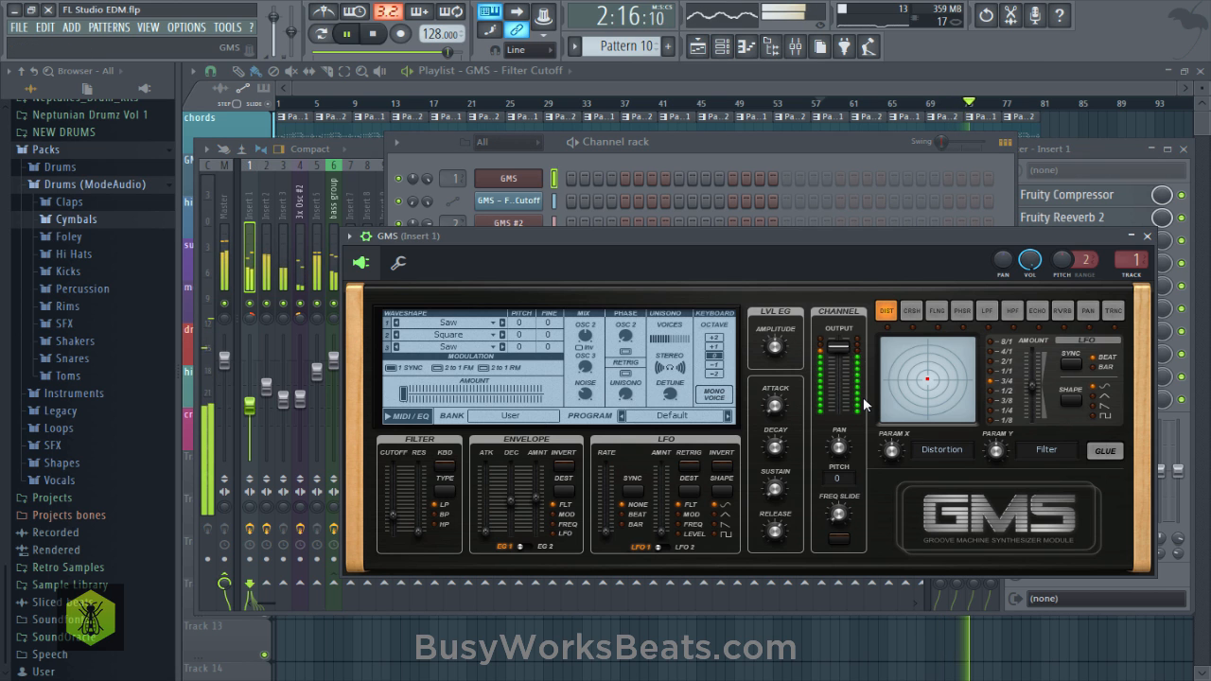
key("Page_Down")
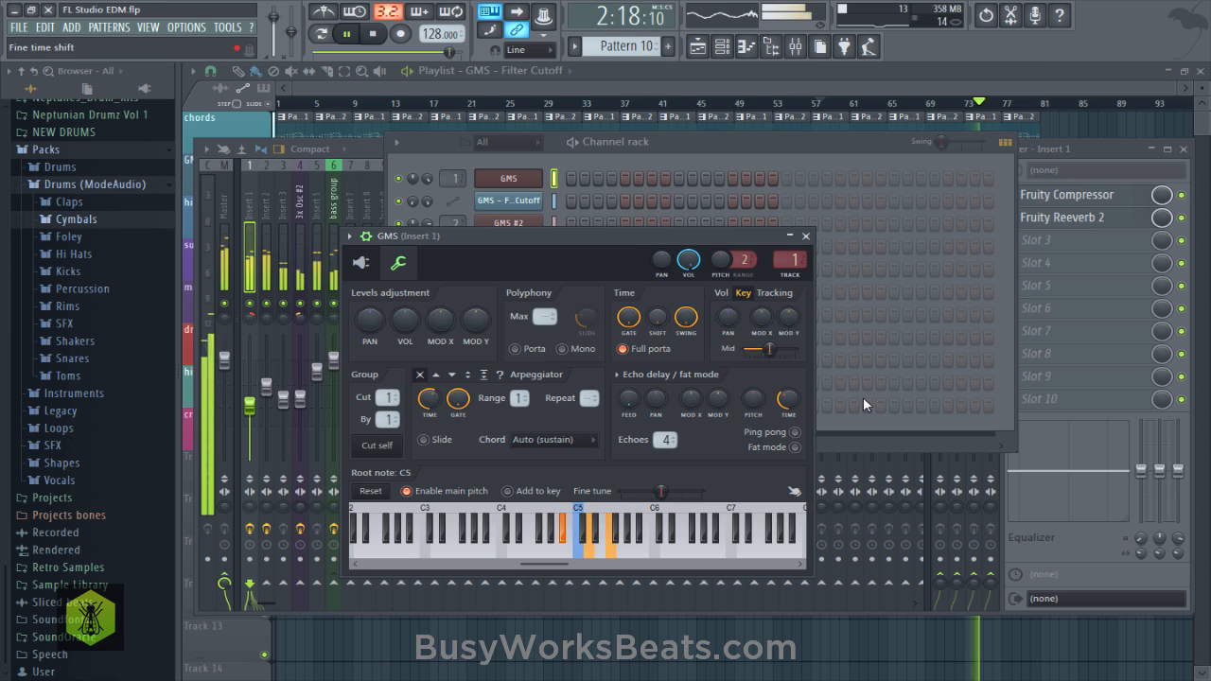
key("ctrl+s")
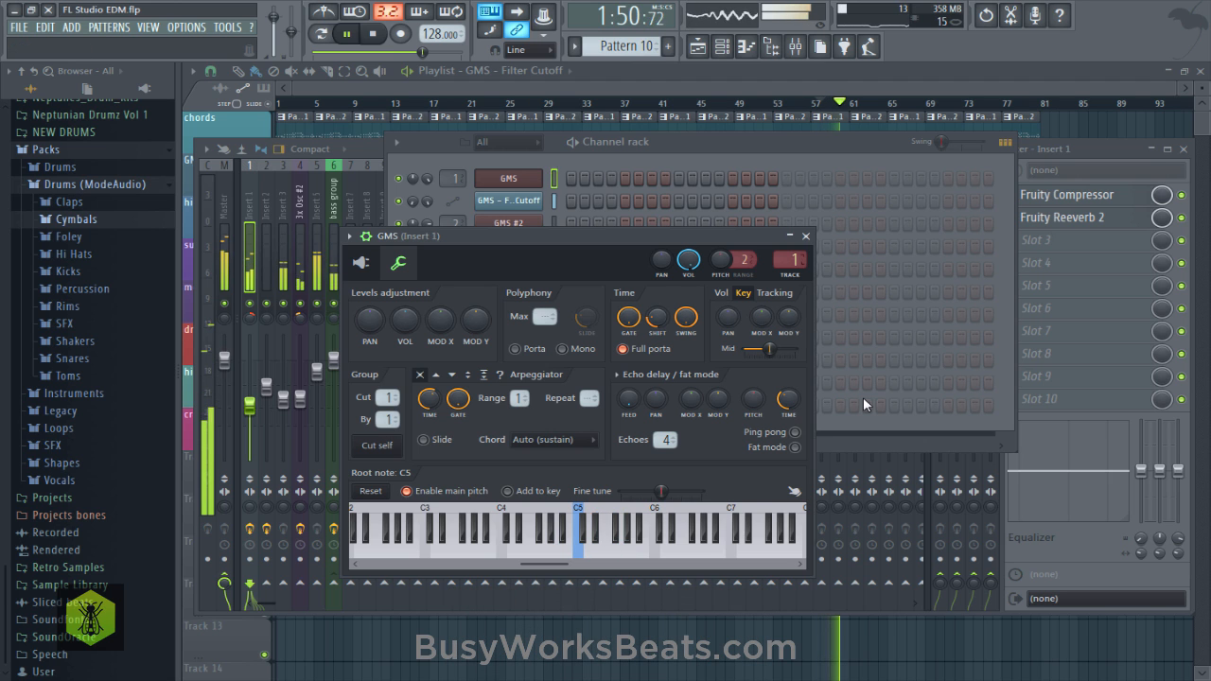
Stop playback, close the GMS, mixer and channel rack windows, and save the project.
key("Escape")
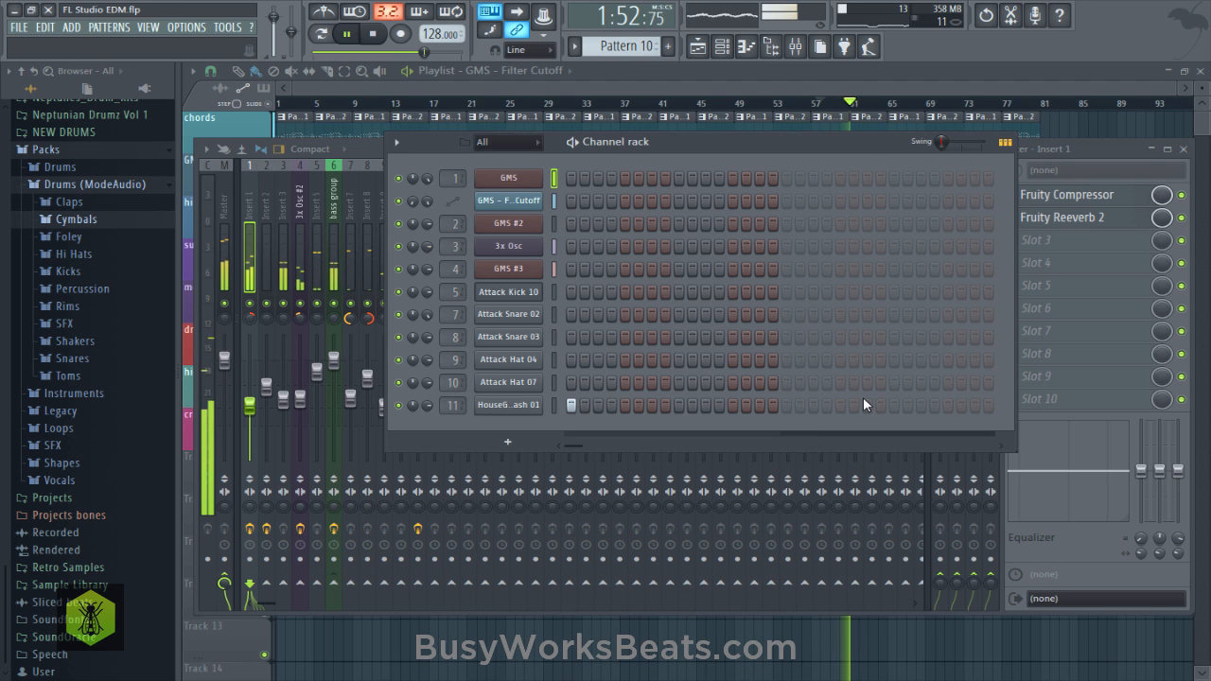
key("ctrl+s")
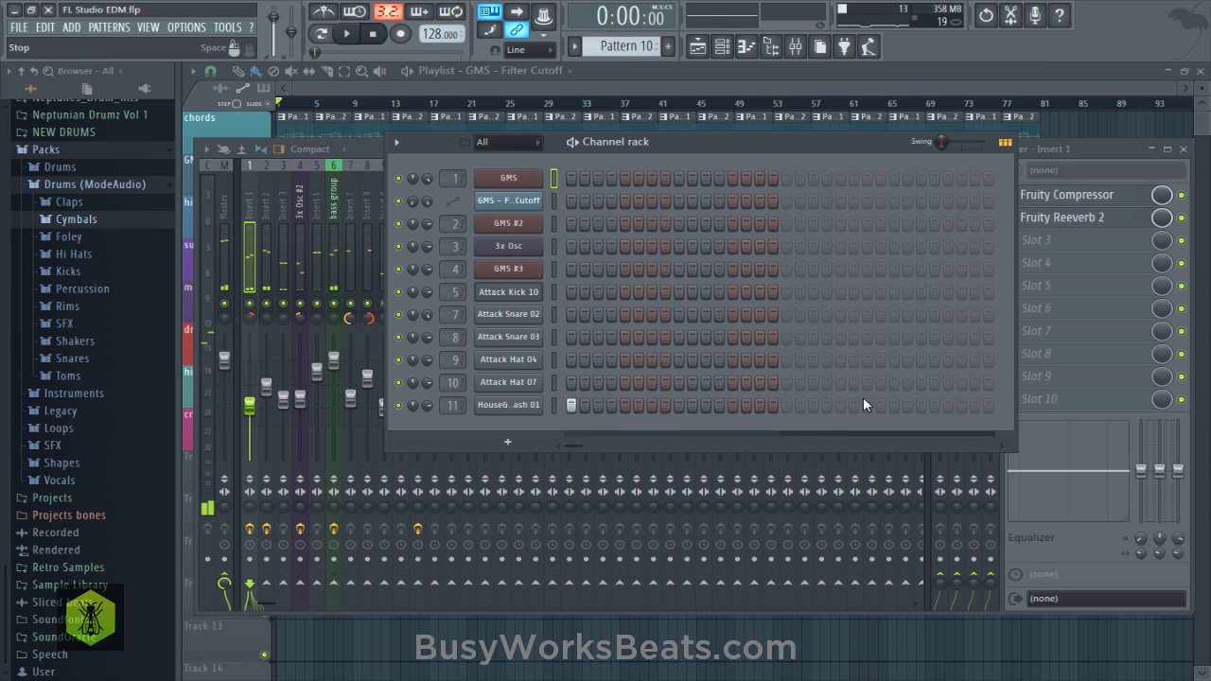
key("ctrl+s")
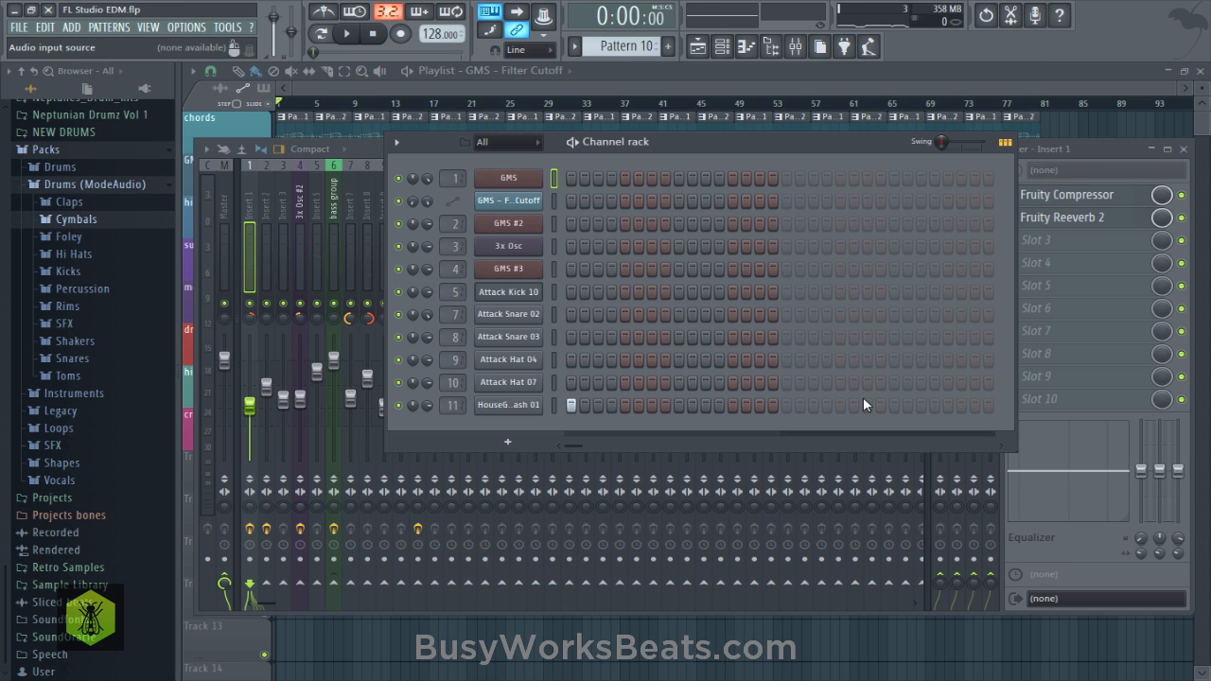
key("F6")
left_click(1183, 149)
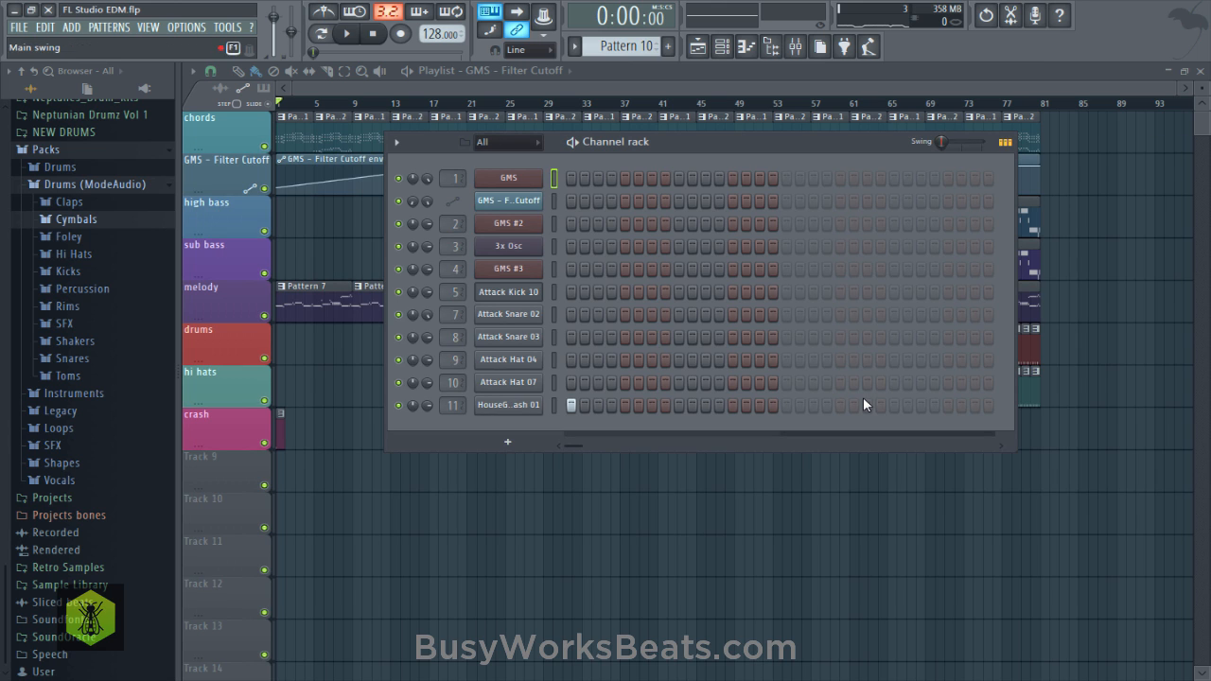
key("F6")
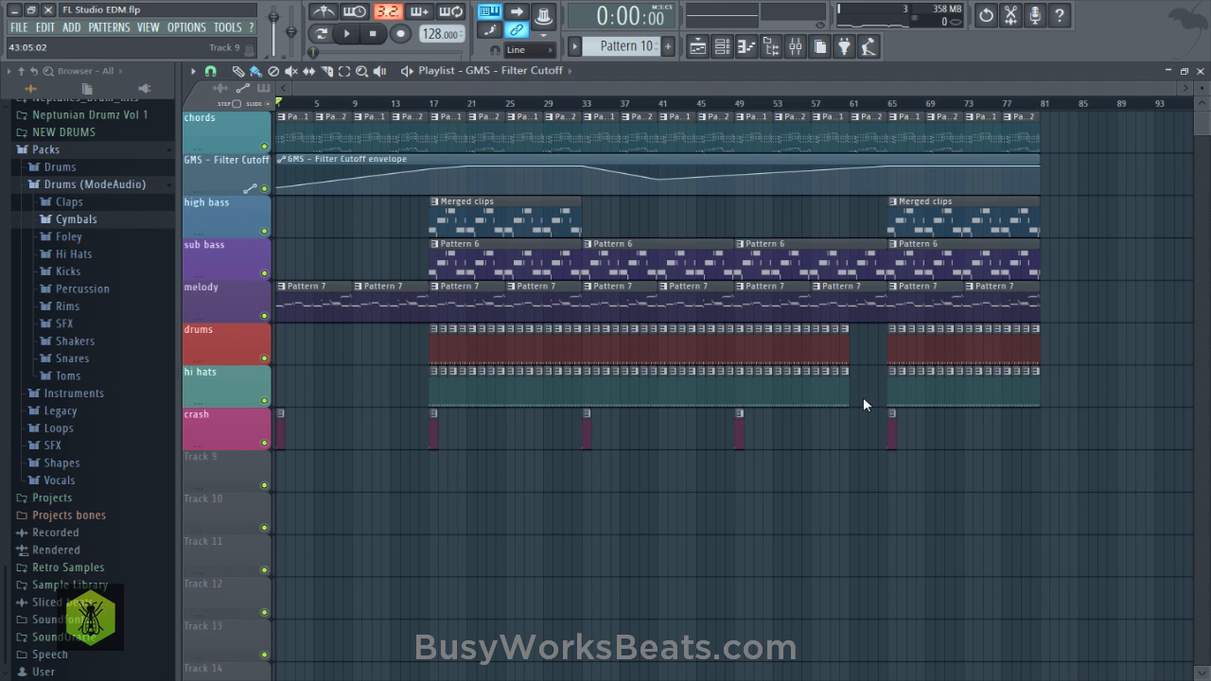
key("ctrl+s")
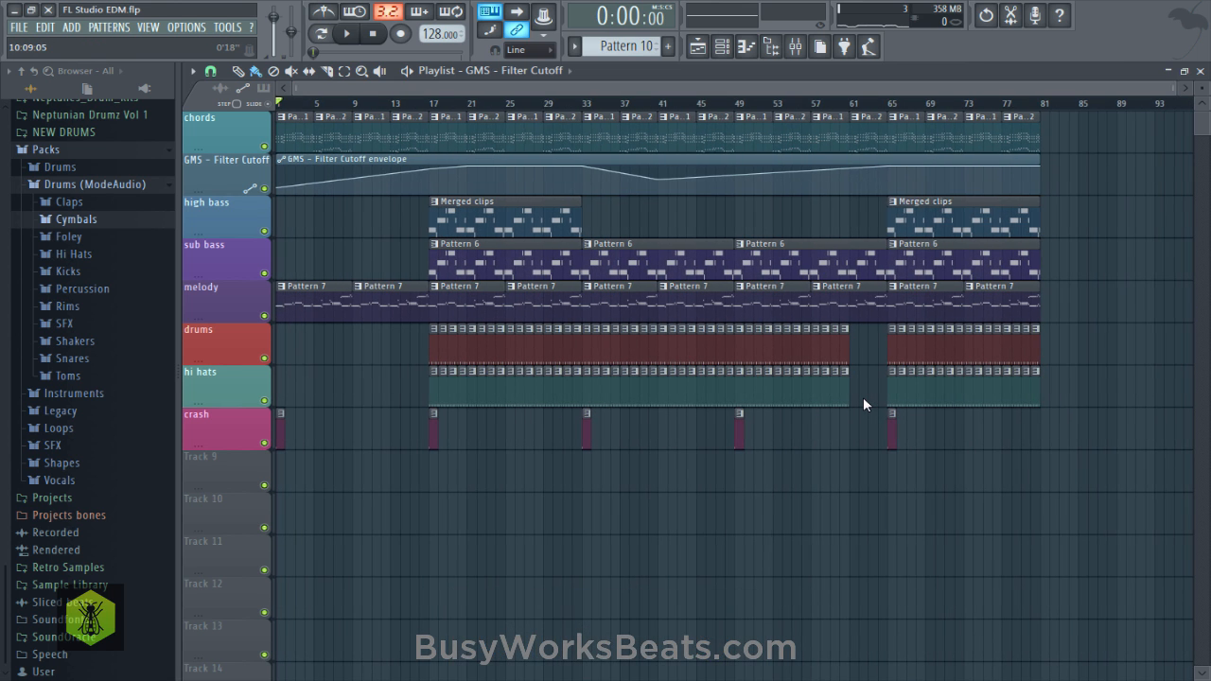
key("ctrl+s")
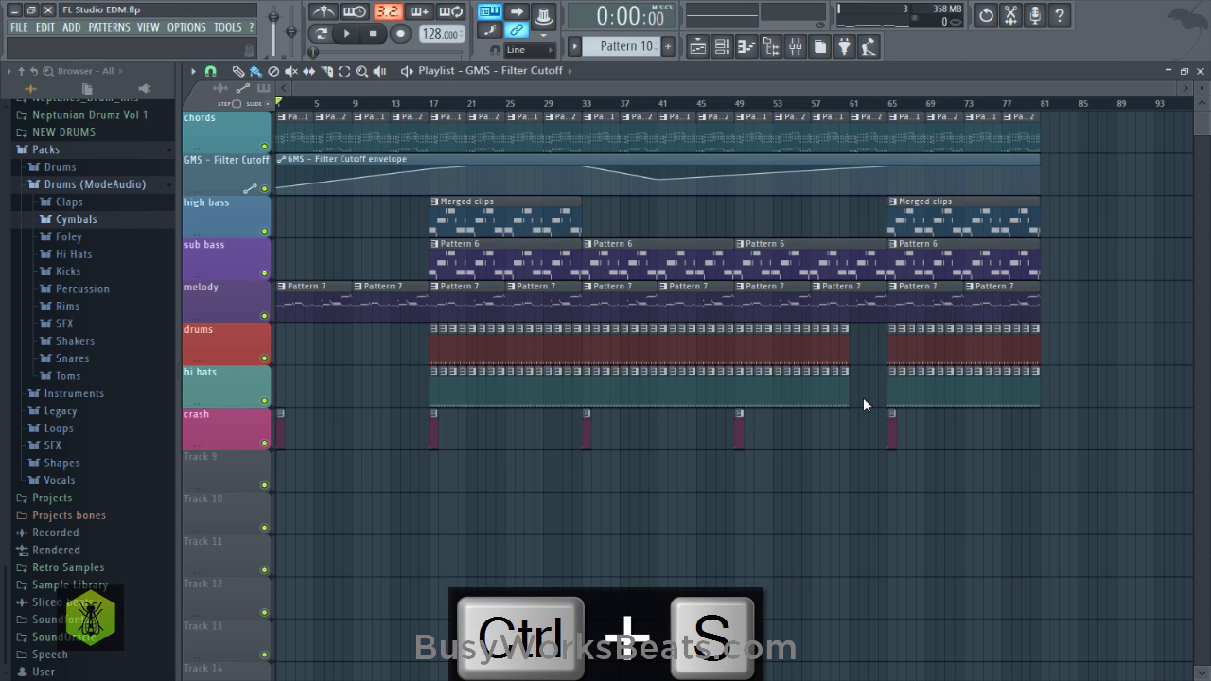
View the audio device settings, close them unchanged and save the project.
key("alt+o")
key("Down")
key("Return")
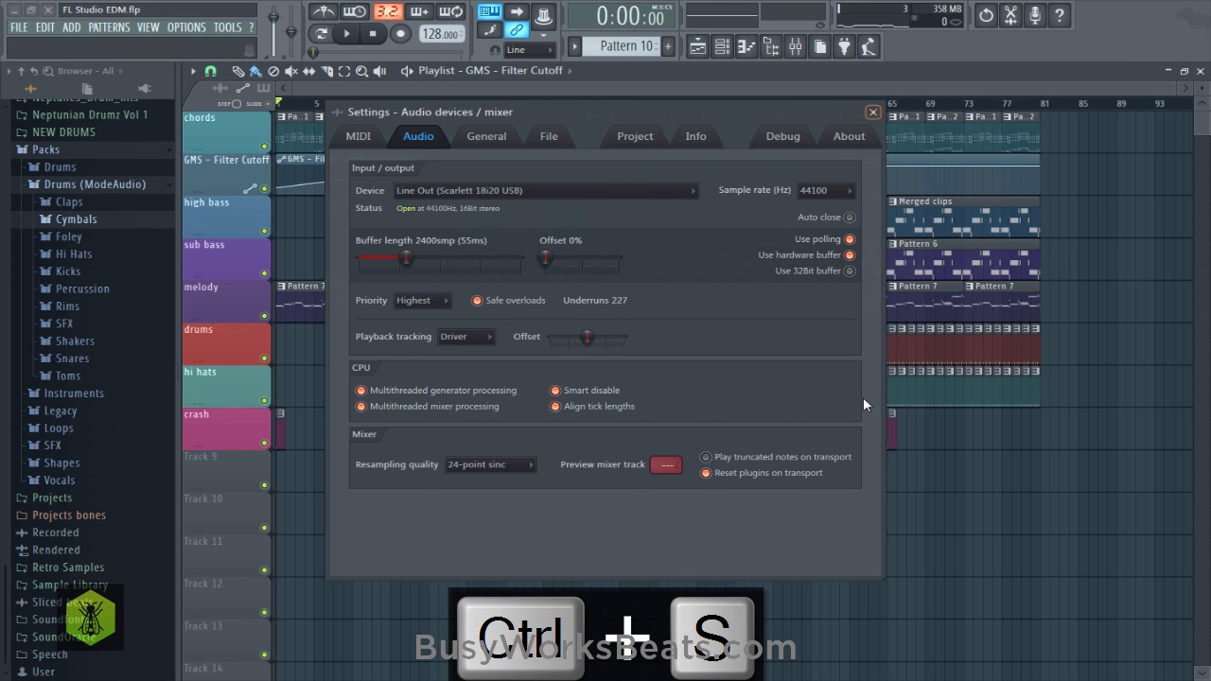
key("Escape")
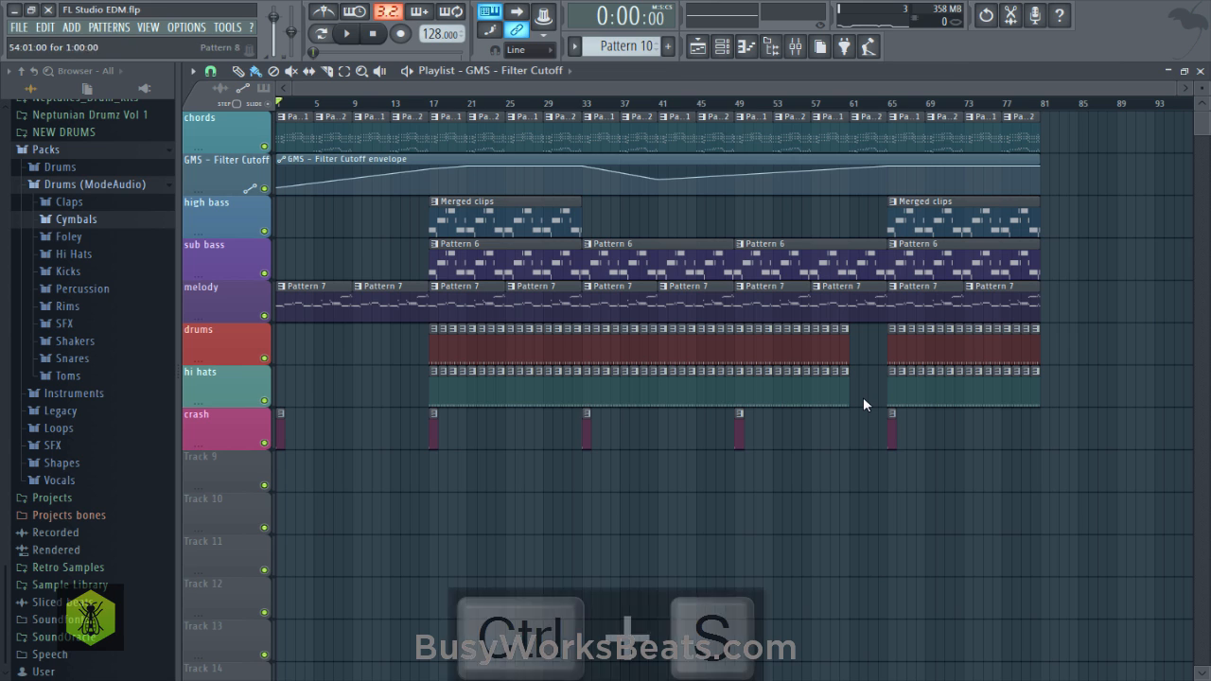
key("ctrl+s")
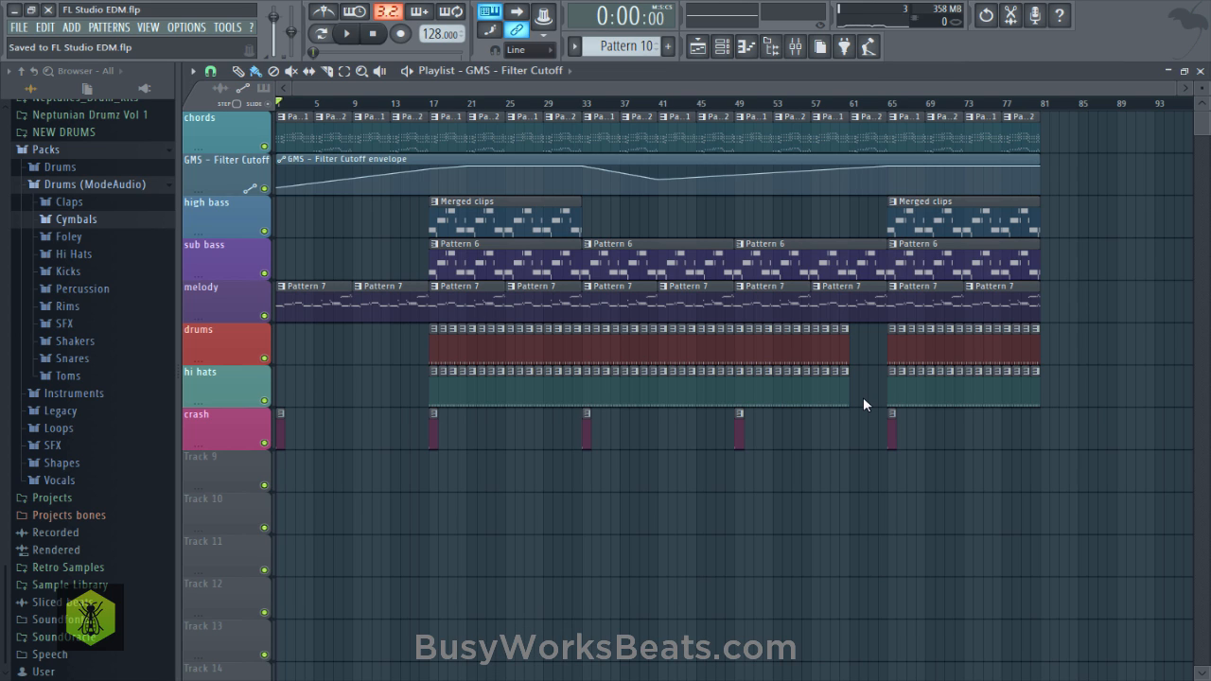
Save the project, play the arrangement from the start and hide the browser, playlist and open plugin windows.
key("ctrl+s")
key("space")
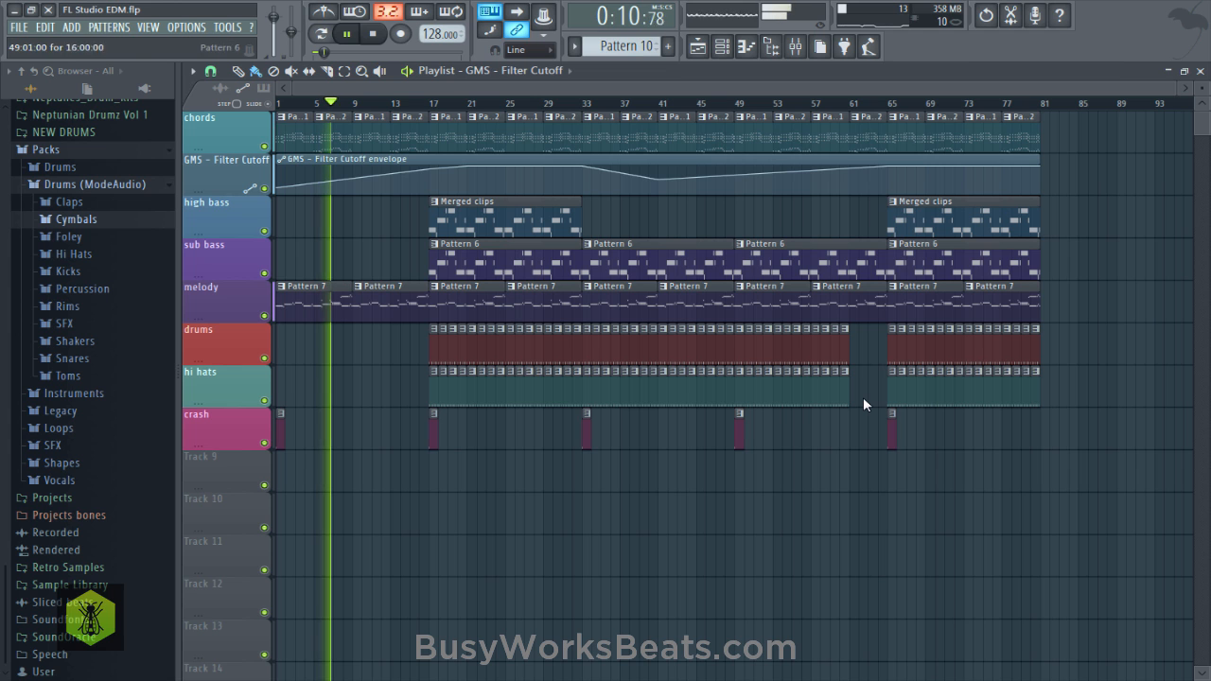
key("alt+F8")
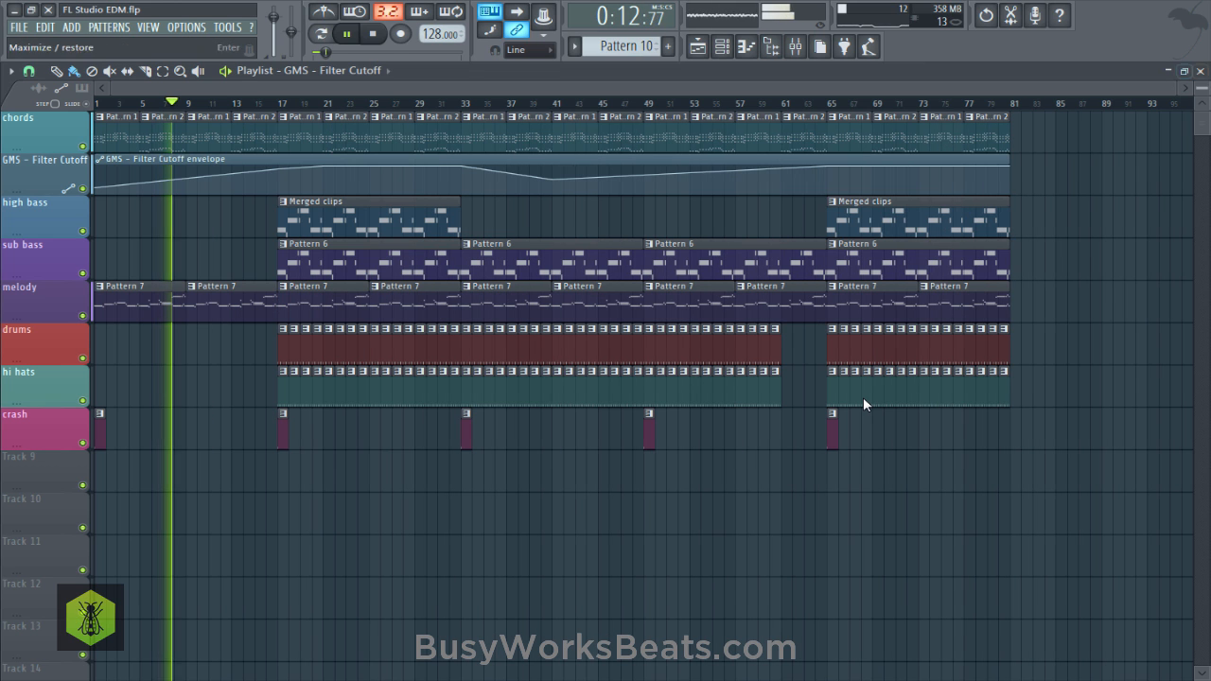
key("F5")
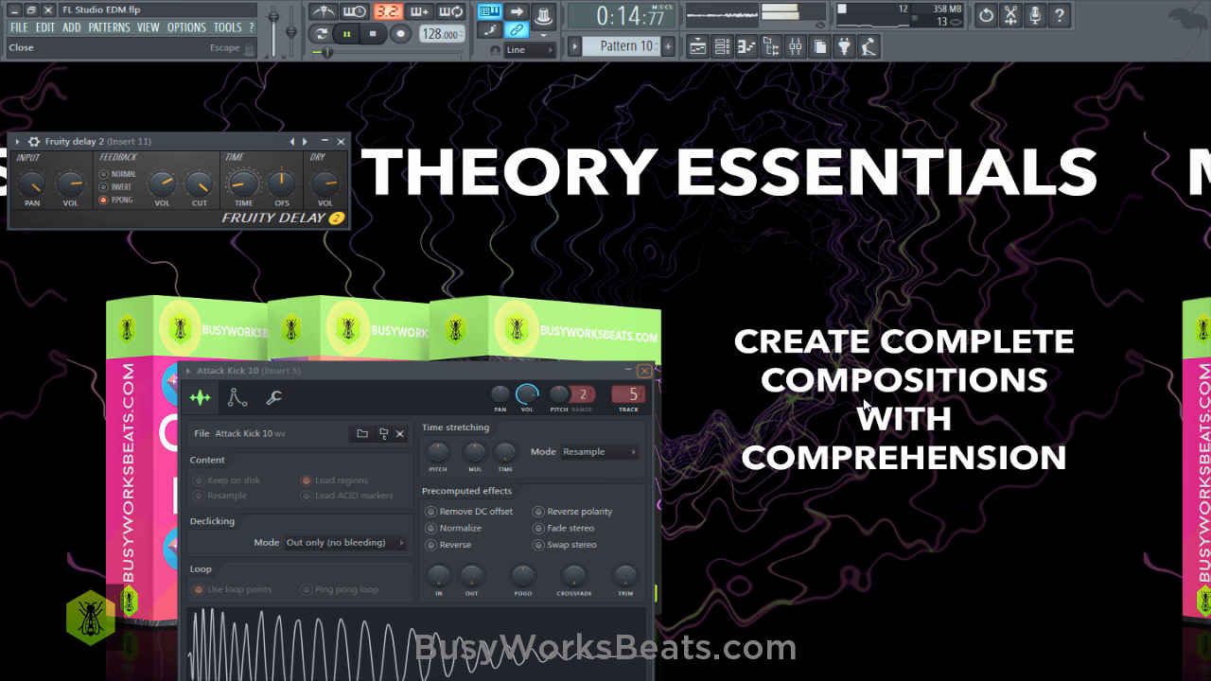
left_click(644, 371)
key("Escape")
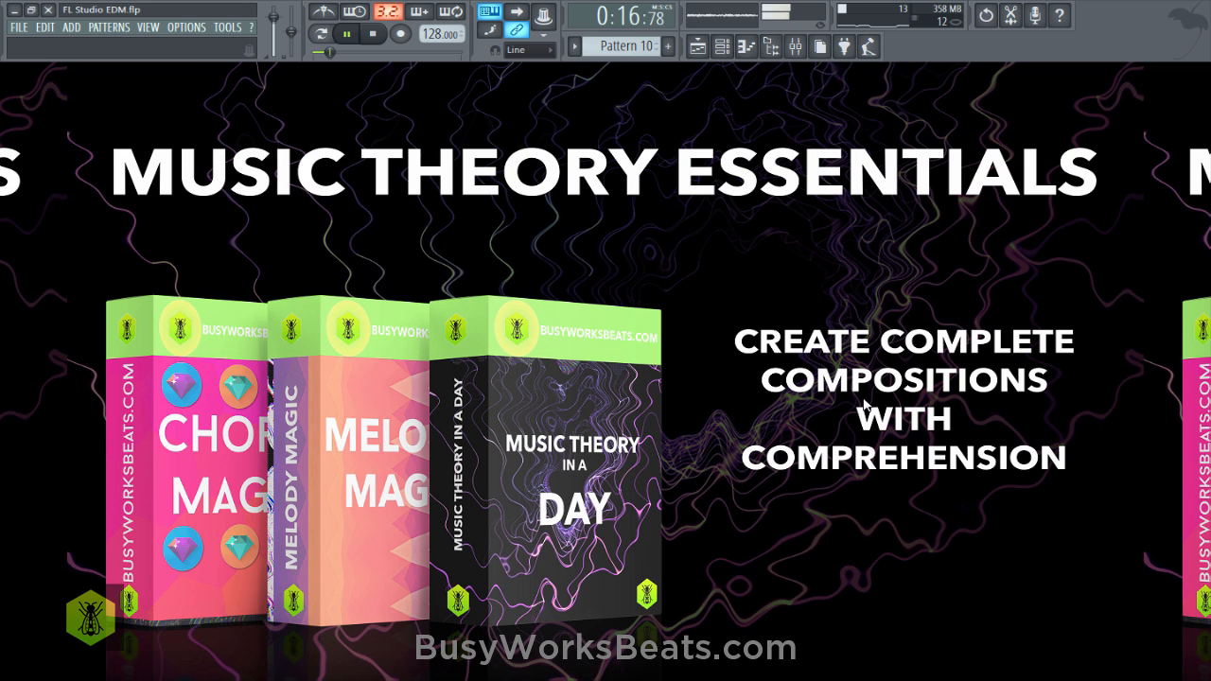